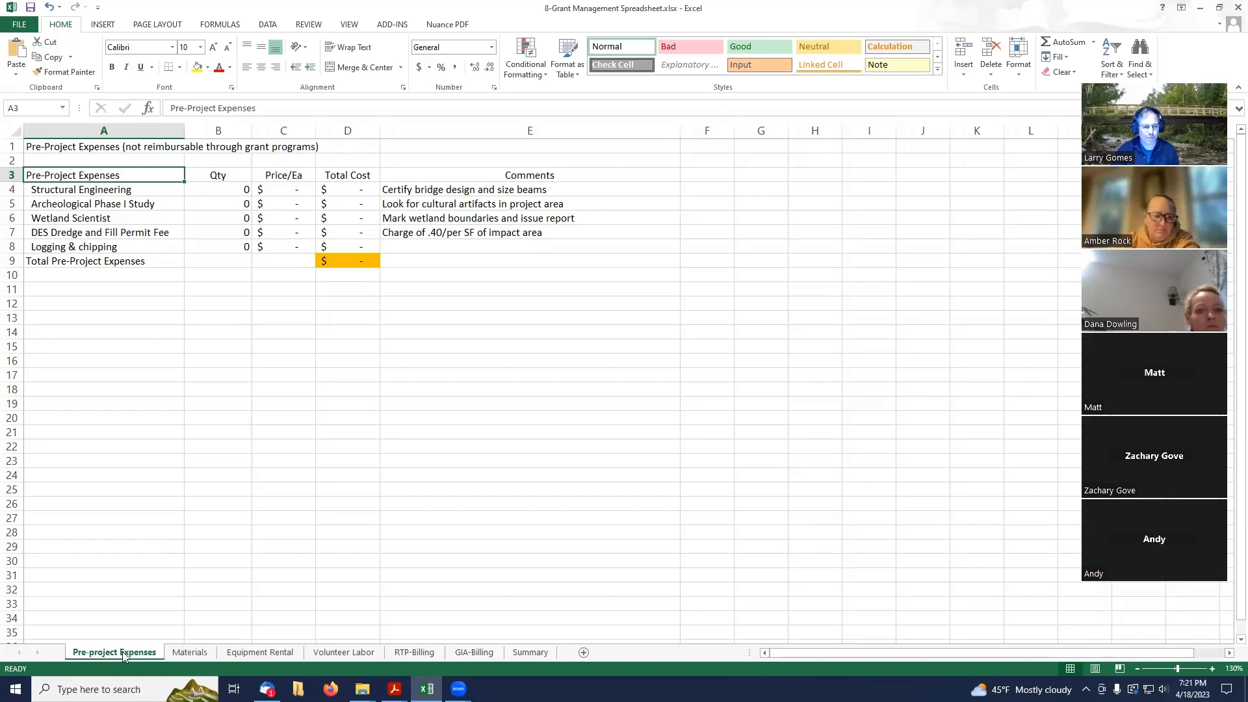
Look through the Materials, Equipment Rental, Volunteer Labor, RTP-Billing, GIA-Billing and Summary sheets in turn
{"action": "left_click", "coordinate": [193, 652]}
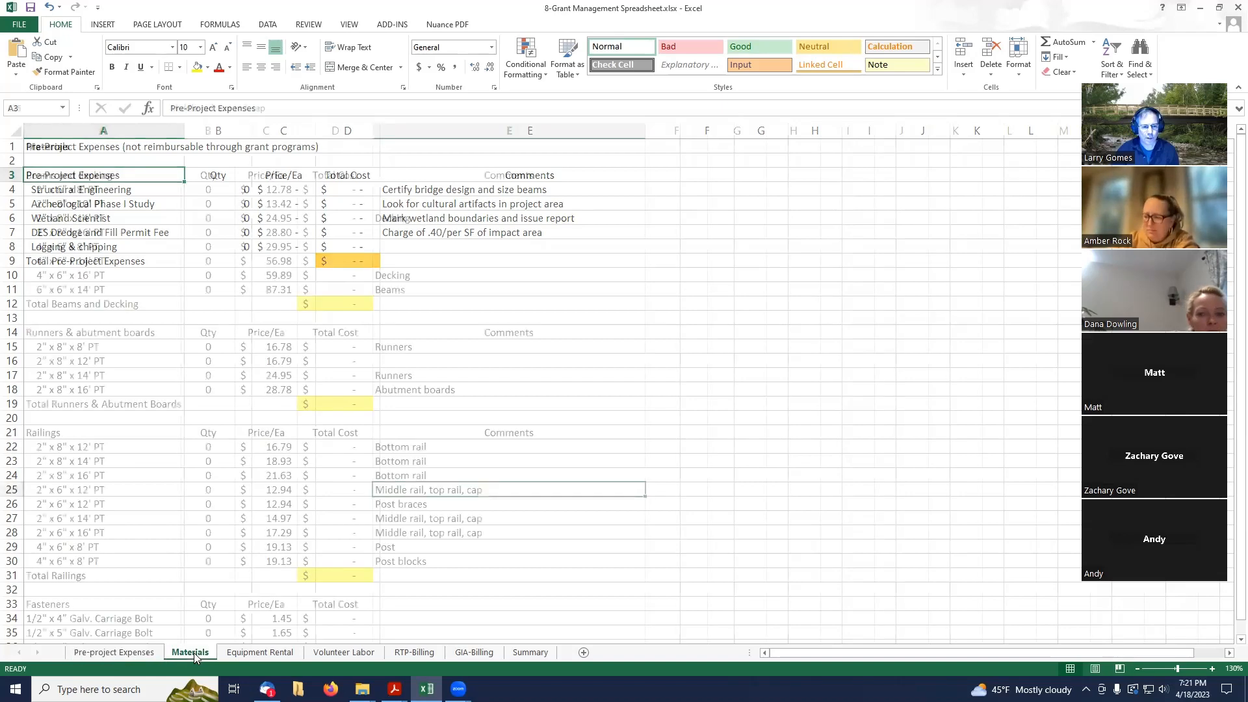
{"action": "left_click", "coordinate": [263, 653]}
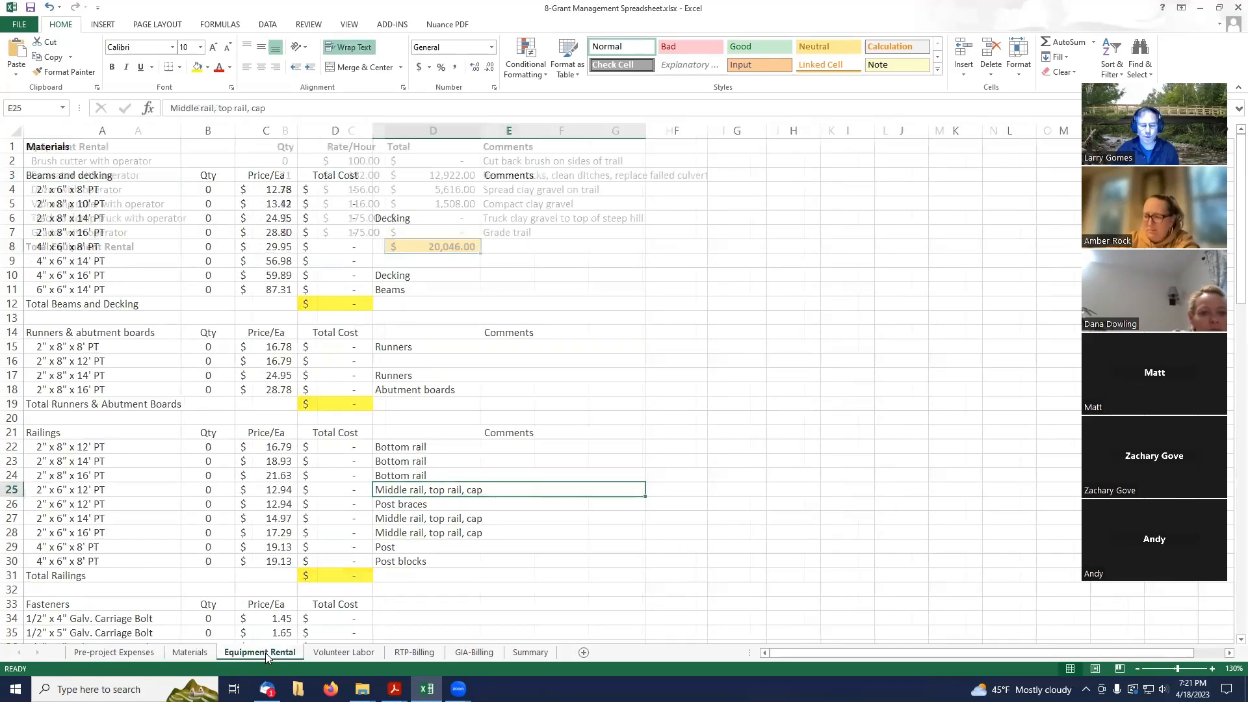
{"action": "left_click", "coordinate": [363, 656]}
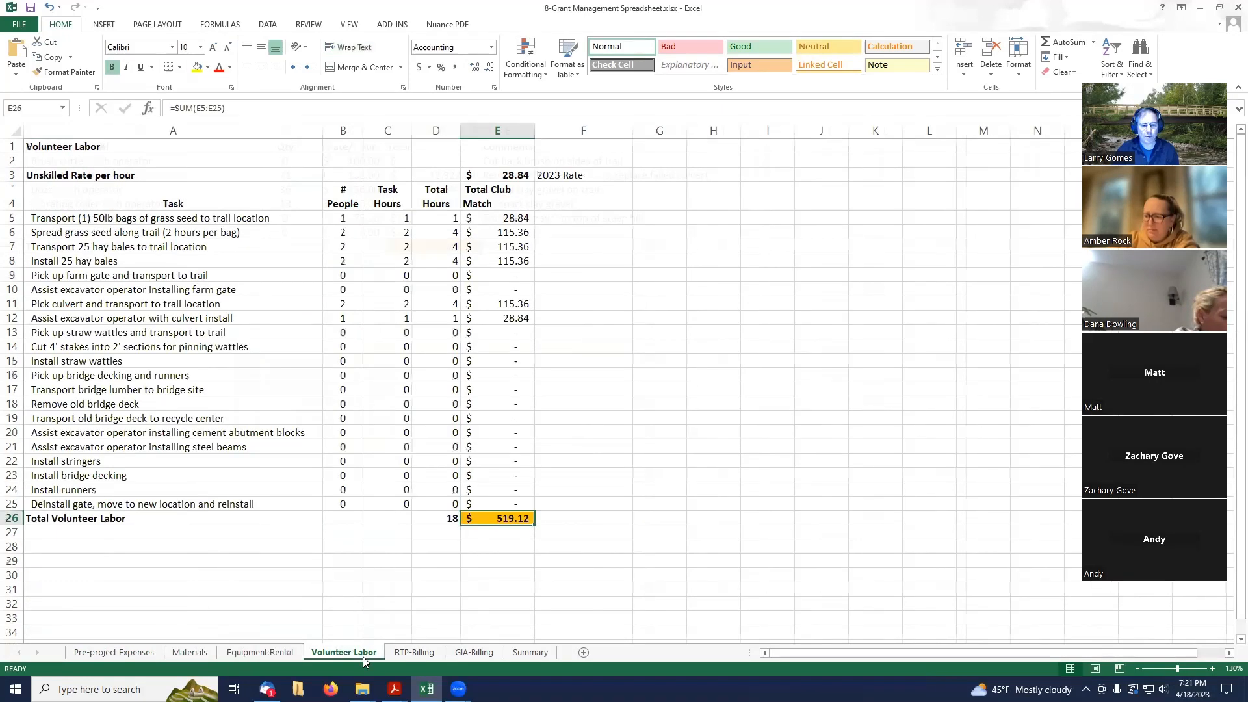
{"action": "left_click", "coordinate": [416, 654]}
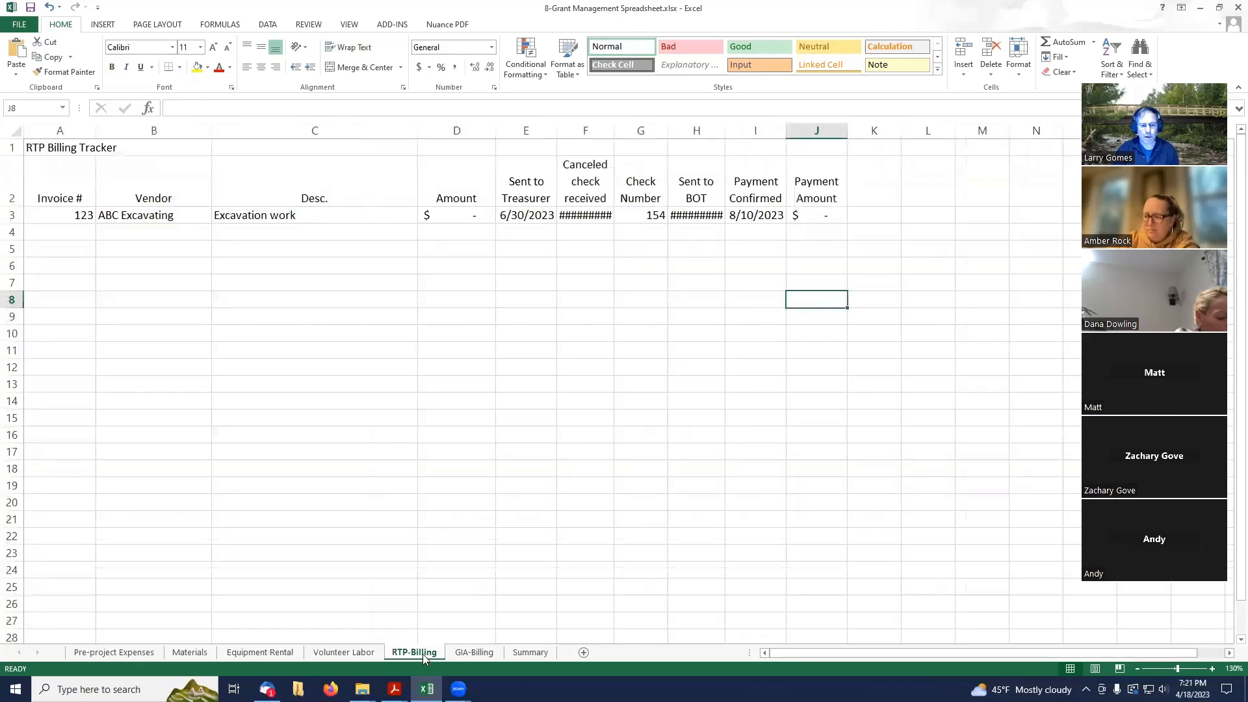
{"action": "left_click", "coordinate": [471, 654]}
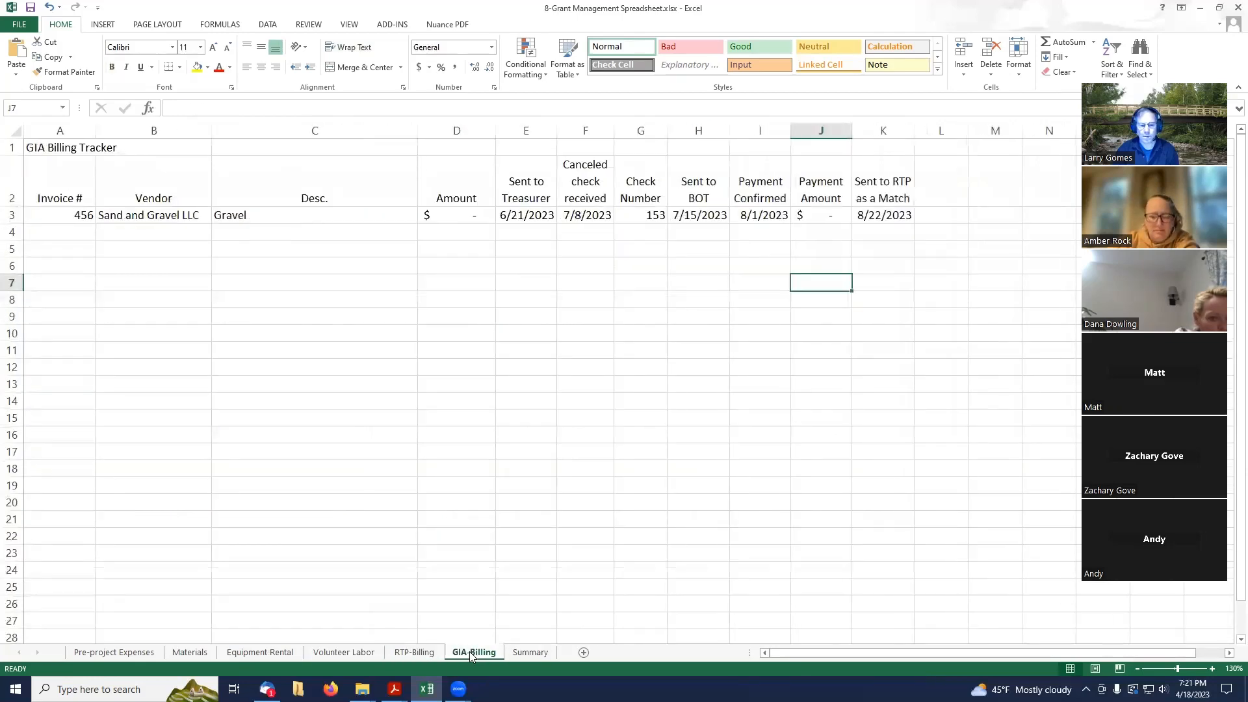
{"action": "left_click", "coordinate": [538, 653]}
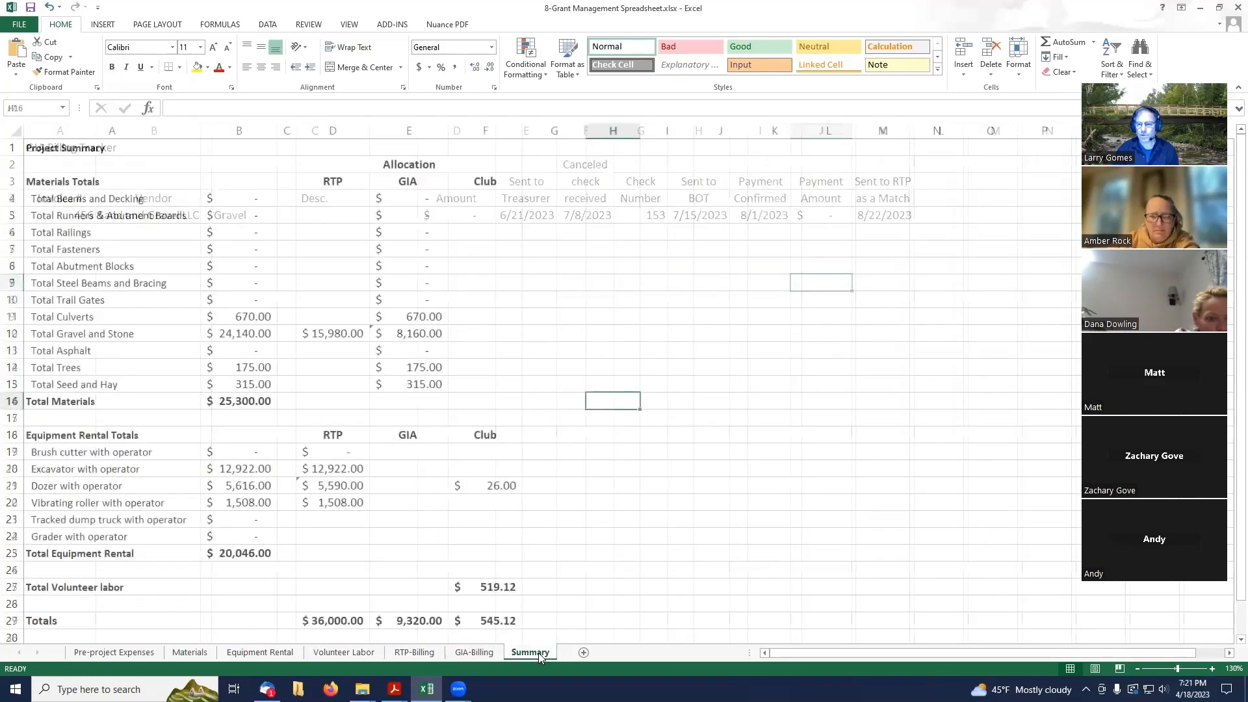
Return to the Pre-project Expenses sheet and examine the full heading text in cell A1
{"action": "left_click", "coordinate": [117, 653]}
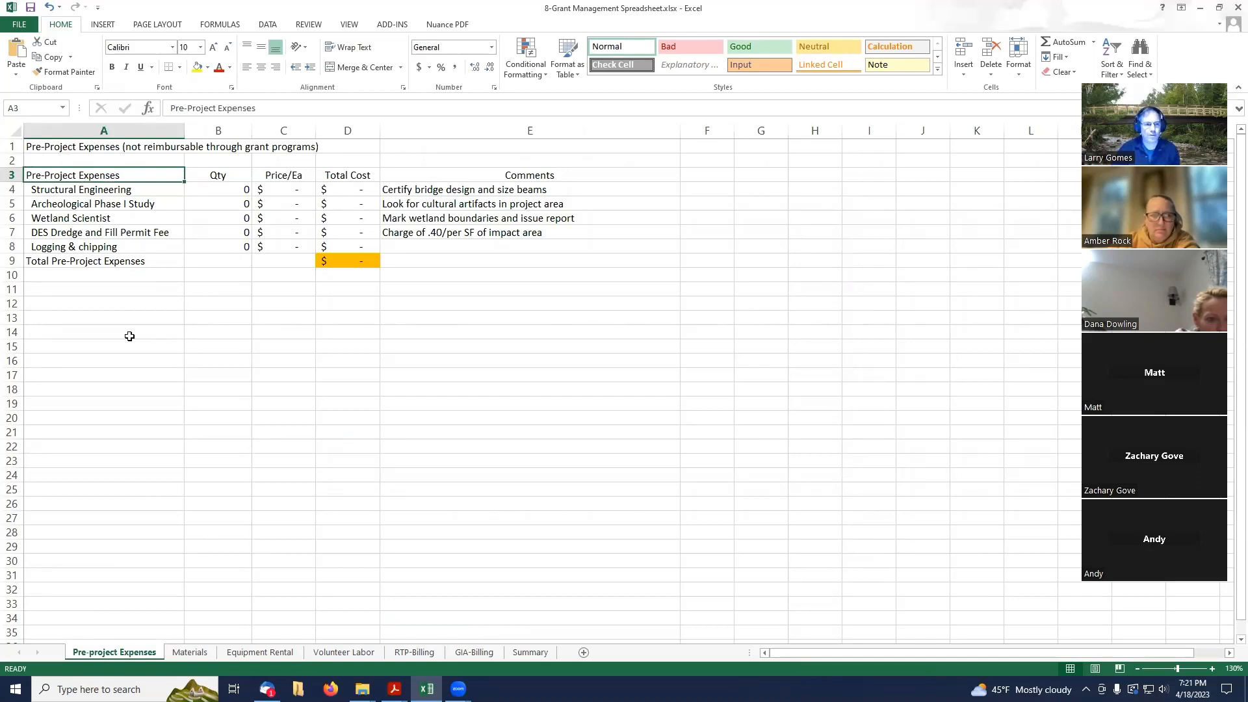
{"action": "left_click", "coordinate": [120, 147]}
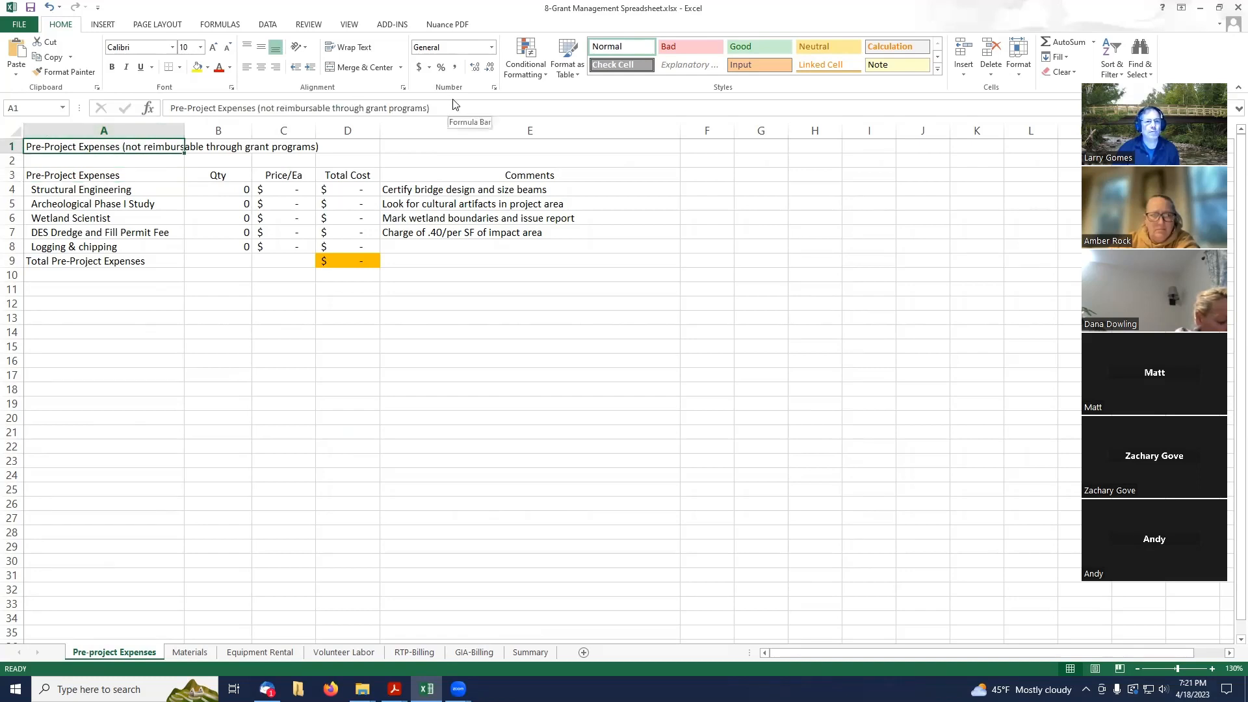
{"action": "left_click_drag", "start_coordinate": [451, 106], "coordinate": [108, 103]}
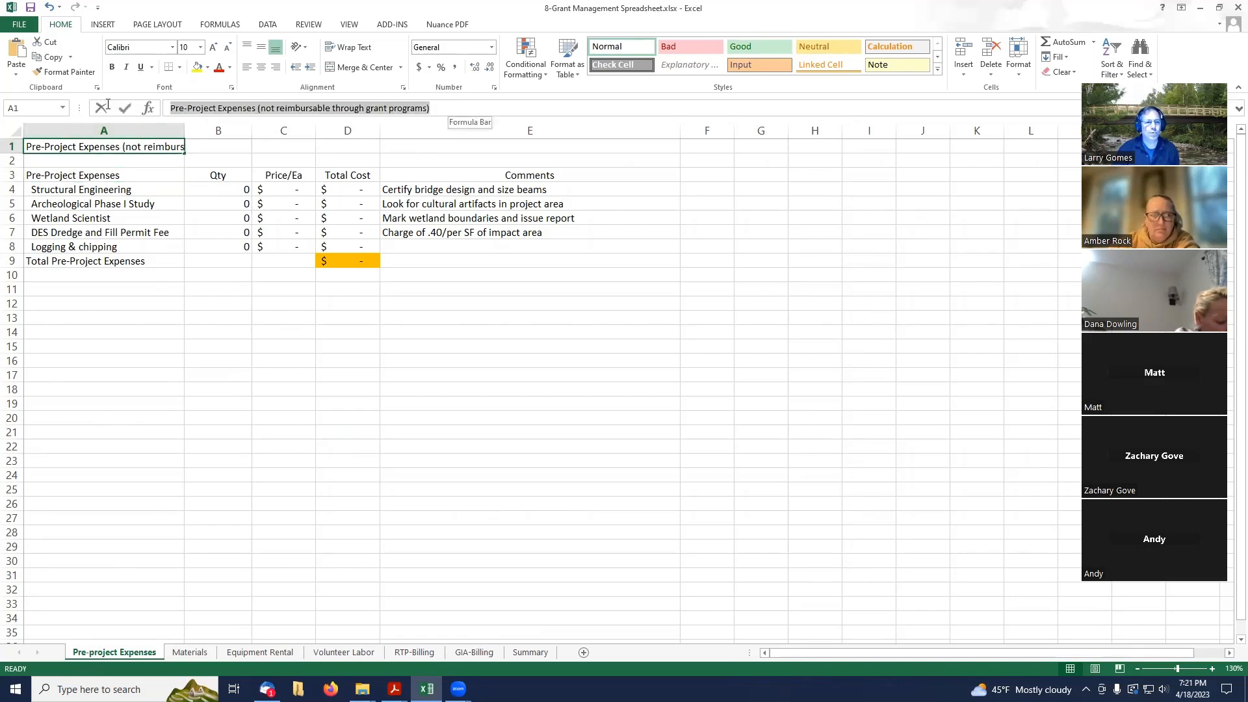
{"action": "left_click", "coordinate": [132, 370]}
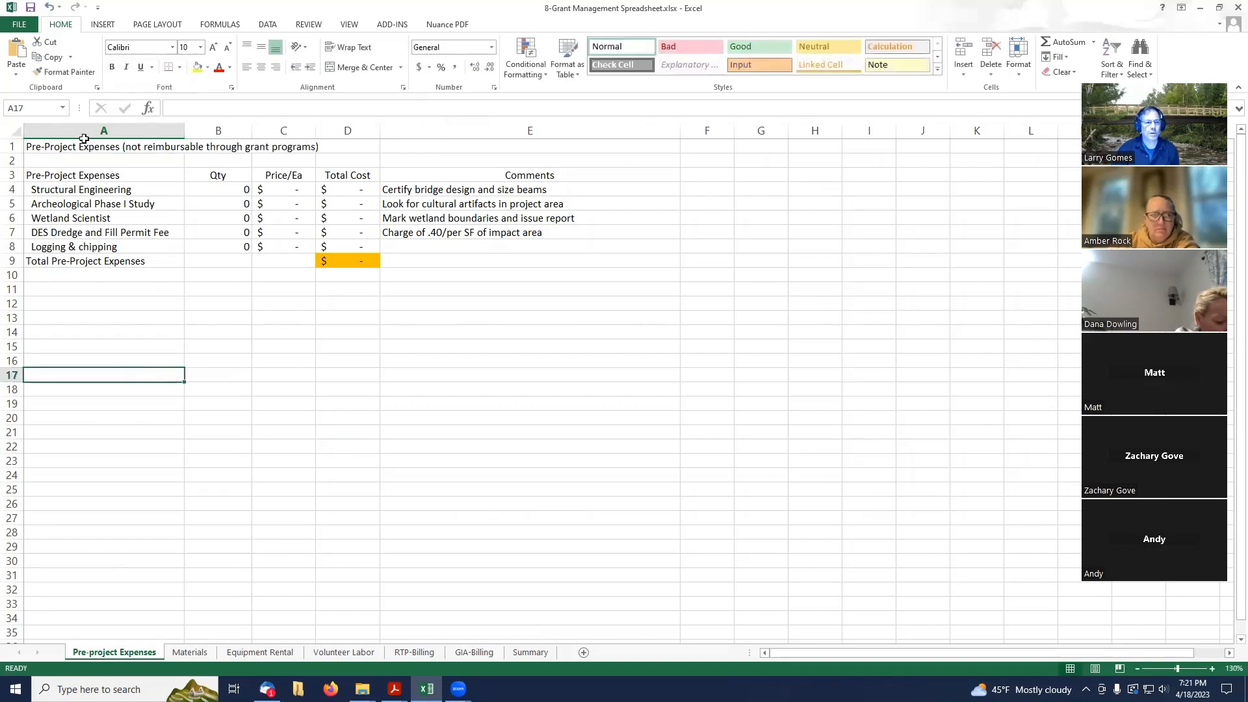
Go through the pre-project expense items in A4:A8, from Structural Engineering to Logging & chipping
{"action": "left_click", "coordinate": [43, 189]}
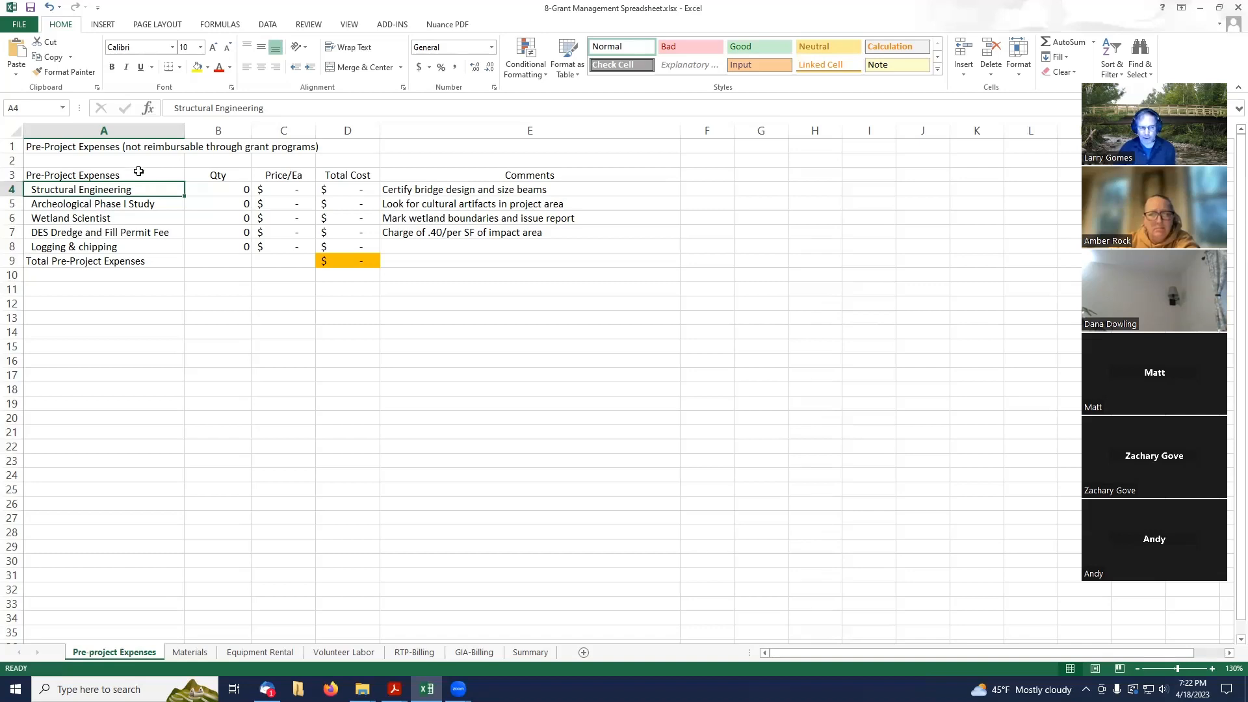
{"action": "left_click", "coordinate": [117, 205]}
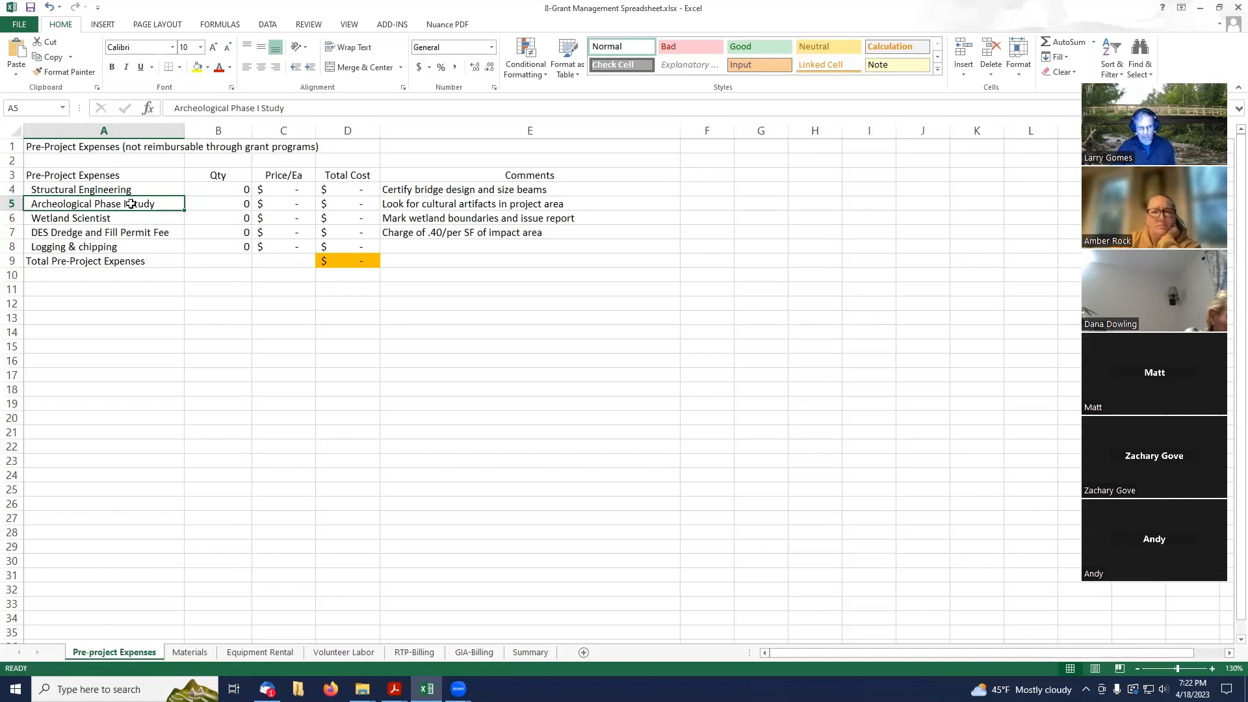
{"action": "left_click", "coordinate": [100, 219]}
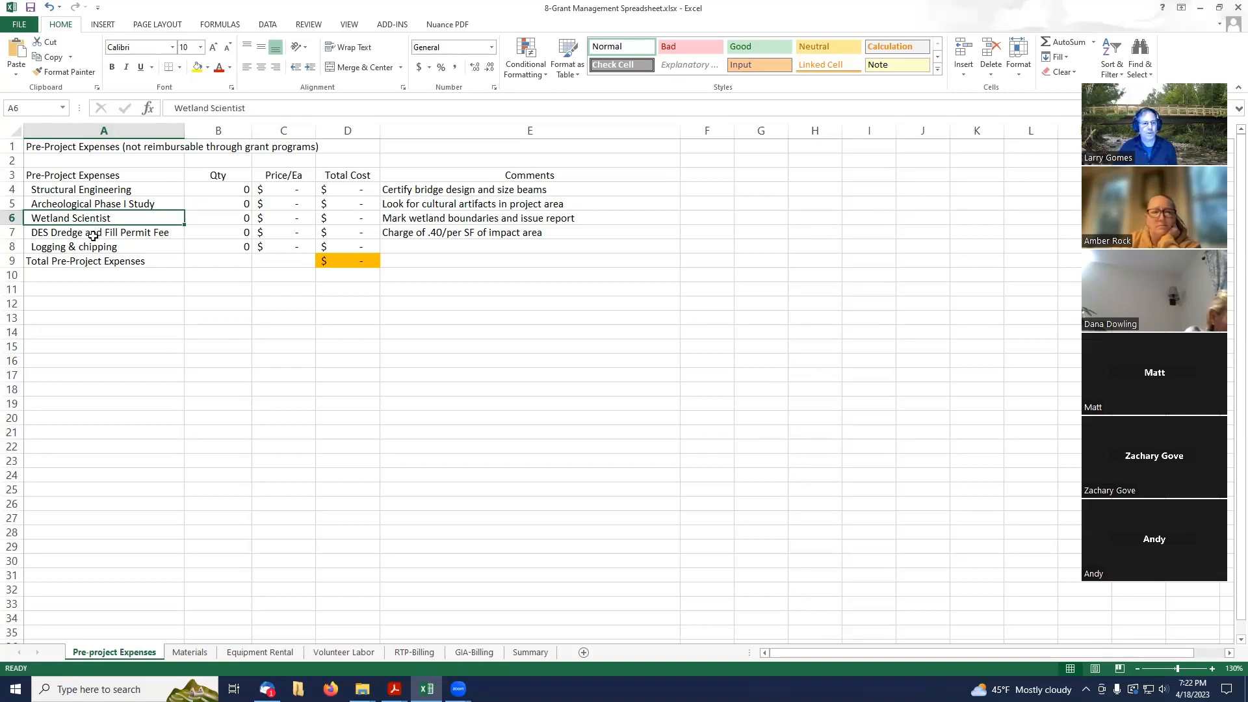
{"action": "left_click", "coordinate": [93, 234]}
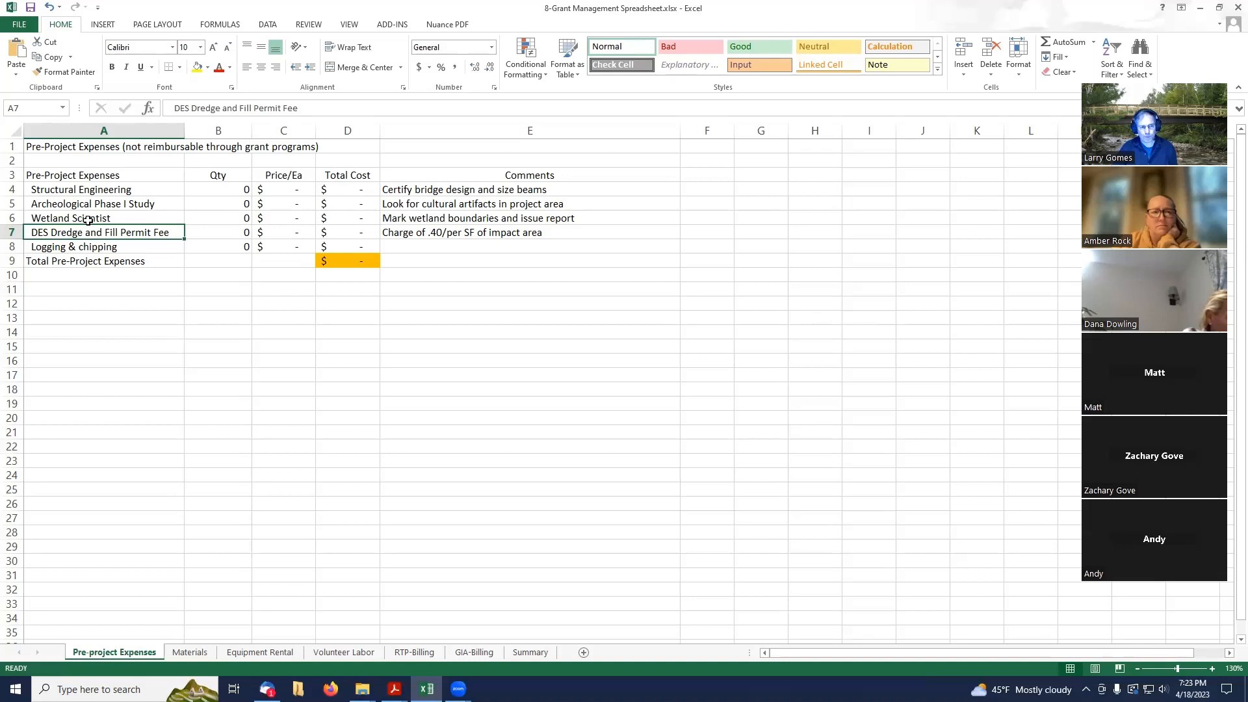
{"action": "left_click", "coordinate": [81, 222]}
{"action": "left_click", "coordinate": [87, 232]}
{"action": "left_click", "coordinate": [89, 218]}
{"action": "left_click", "coordinate": [88, 232]}
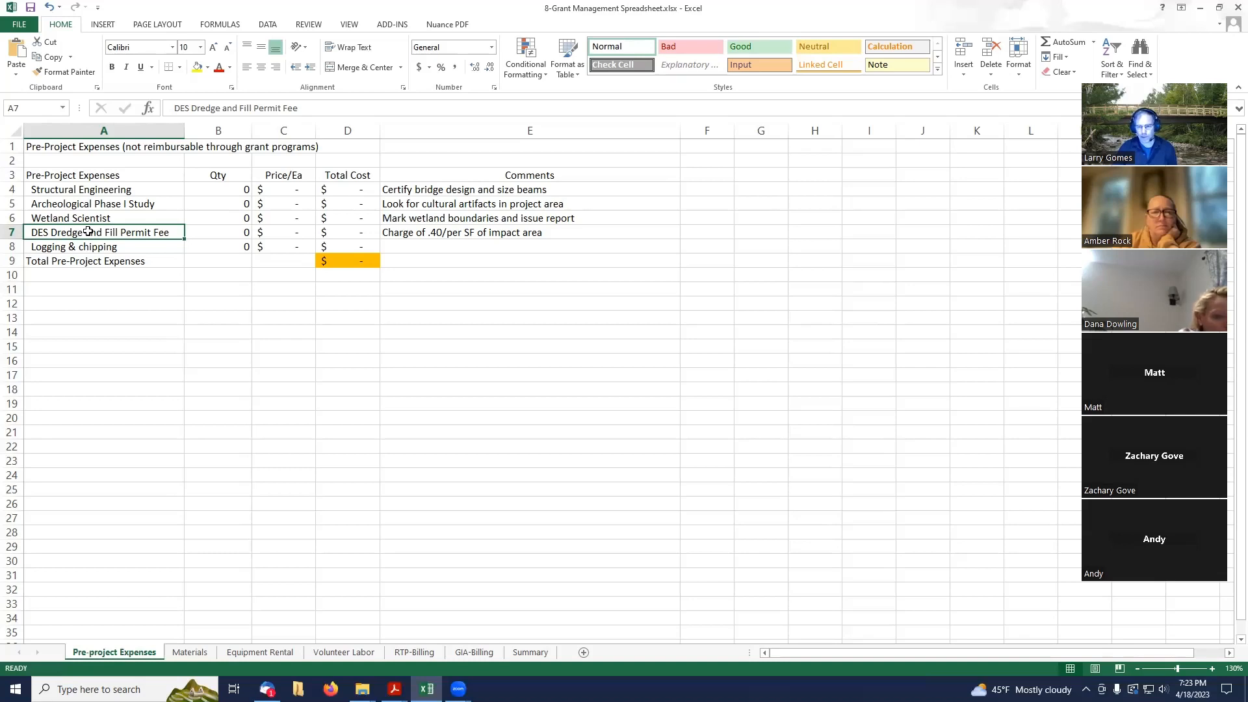
{"action": "left_click", "coordinate": [84, 251]}
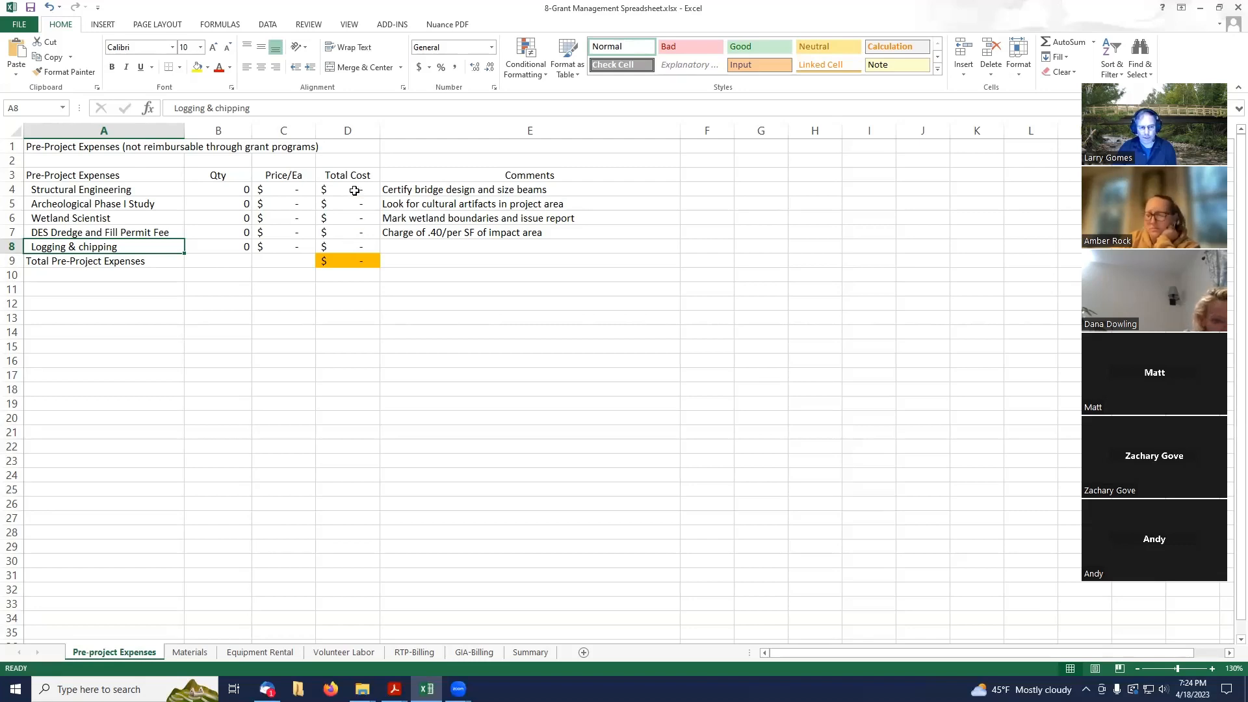
Examine the Total Cost cells D4:D8 and the formula in D4, ending on the empty Logging & chipping comment cell
{"action": "left_click_drag", "start_coordinate": [348, 189], "coordinate": [356, 241]}
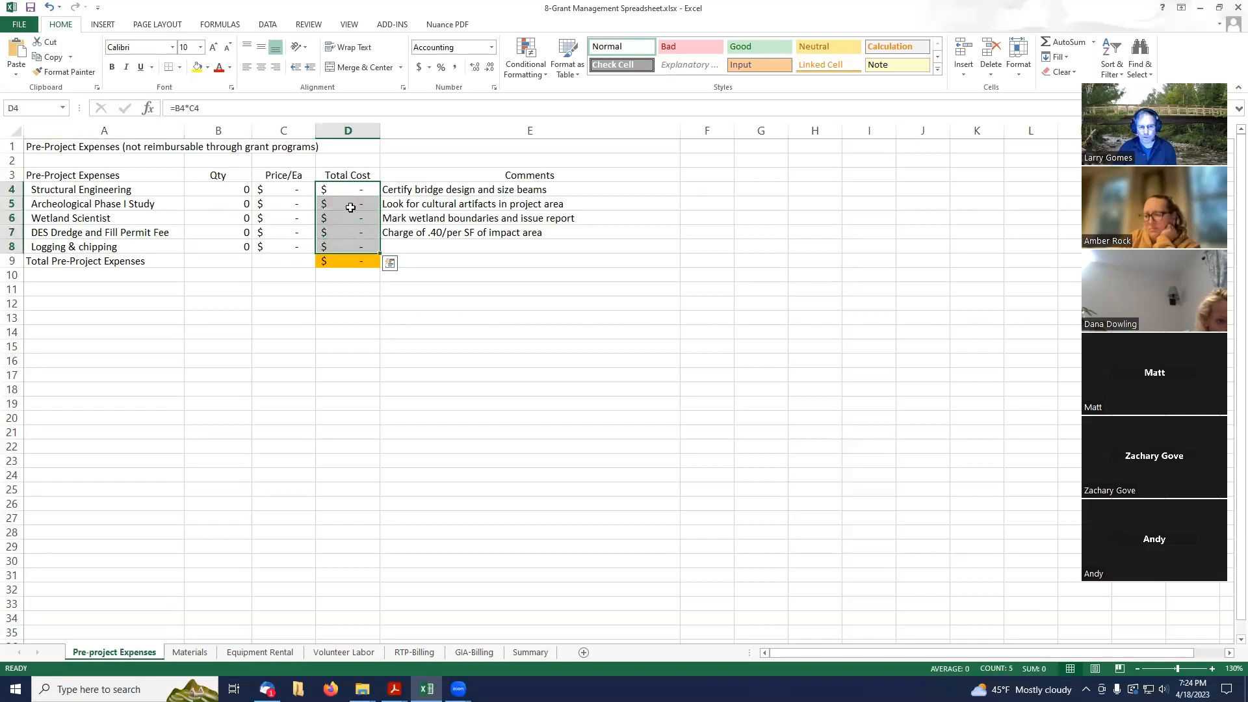
{"action": "left_click", "coordinate": [353, 188]}
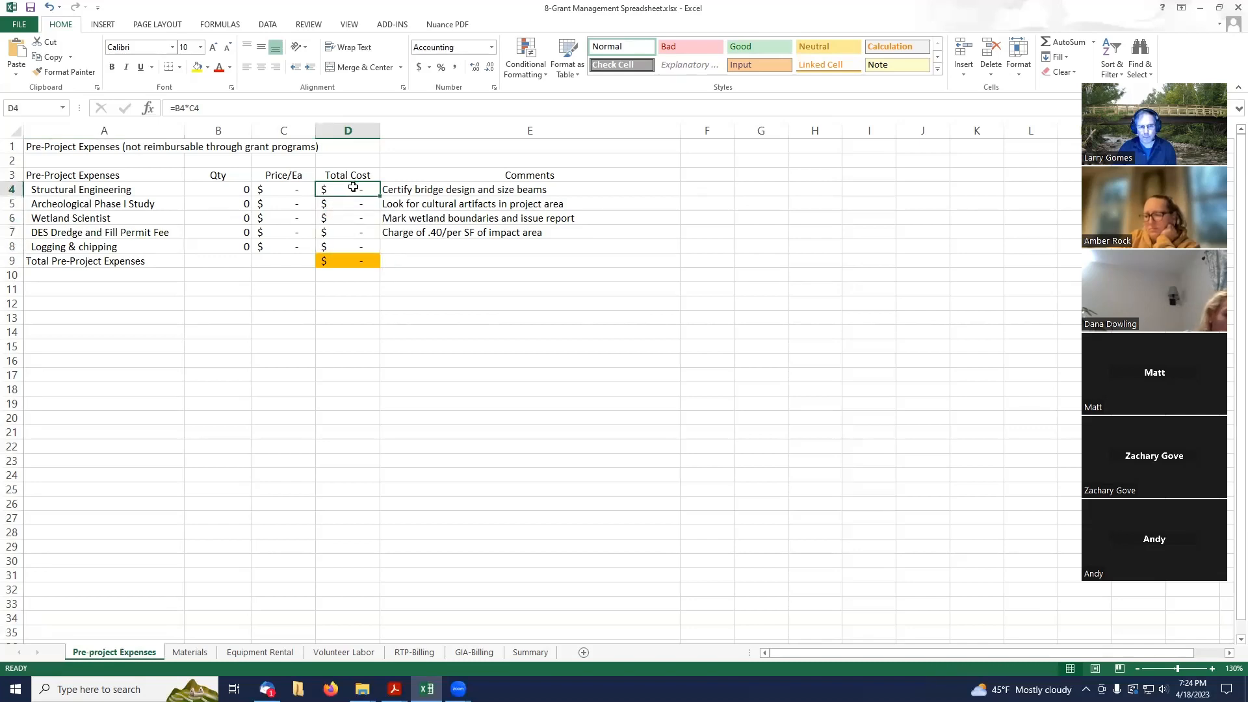
{"action": "left_click_drag", "start_coordinate": [353, 187], "coordinate": [357, 243]}
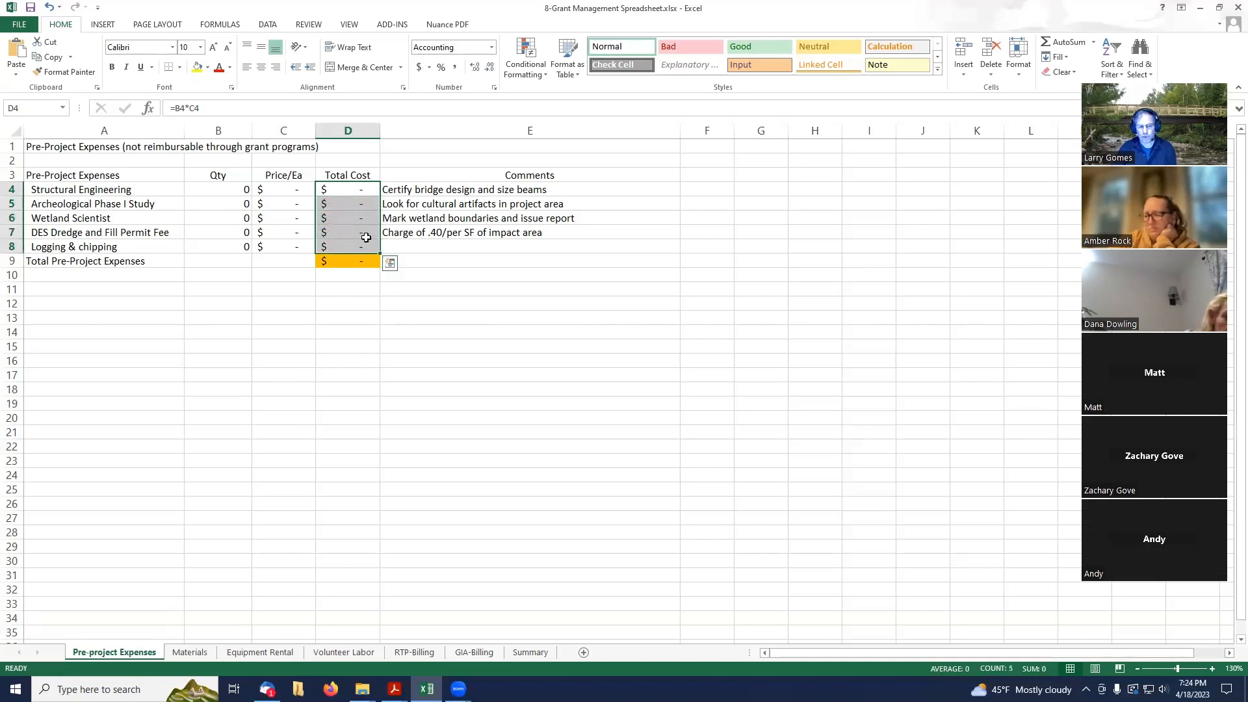
{"action": "left_click", "coordinate": [399, 243]}
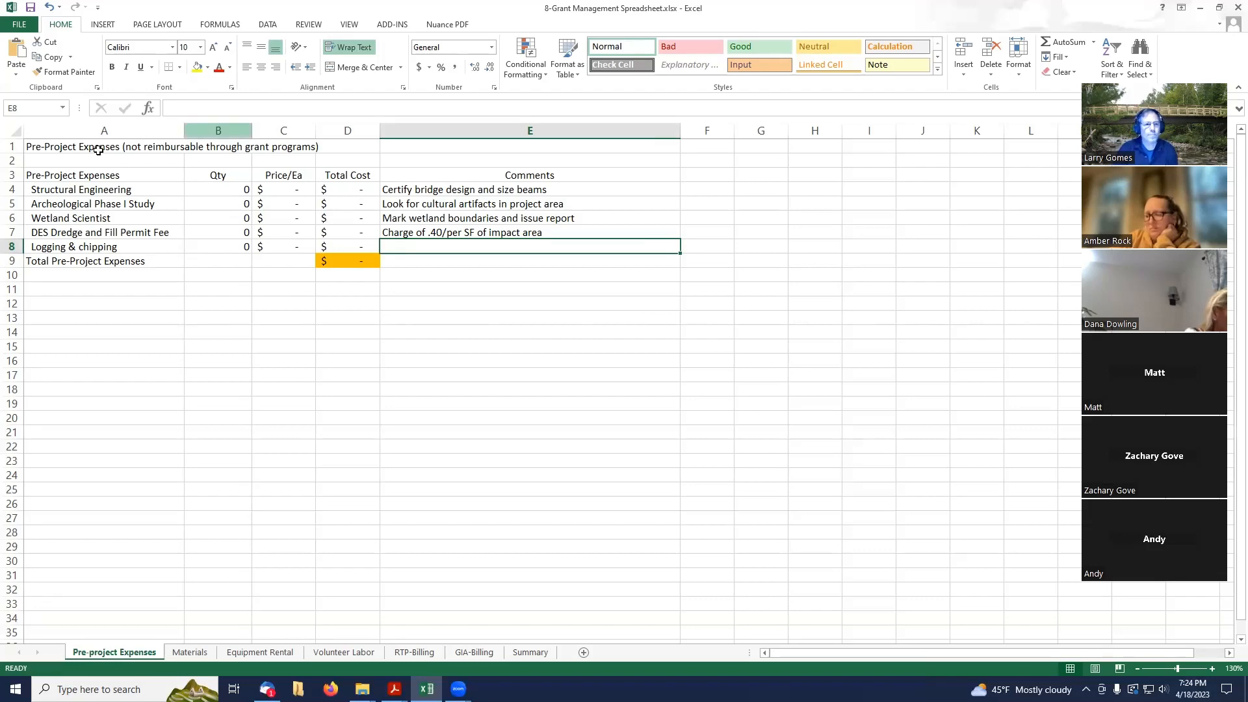
Review the Materials sheet's category headings from Beams and decking through Steel Beams and Bracing
{"action": "left_click", "coordinate": [192, 653]}
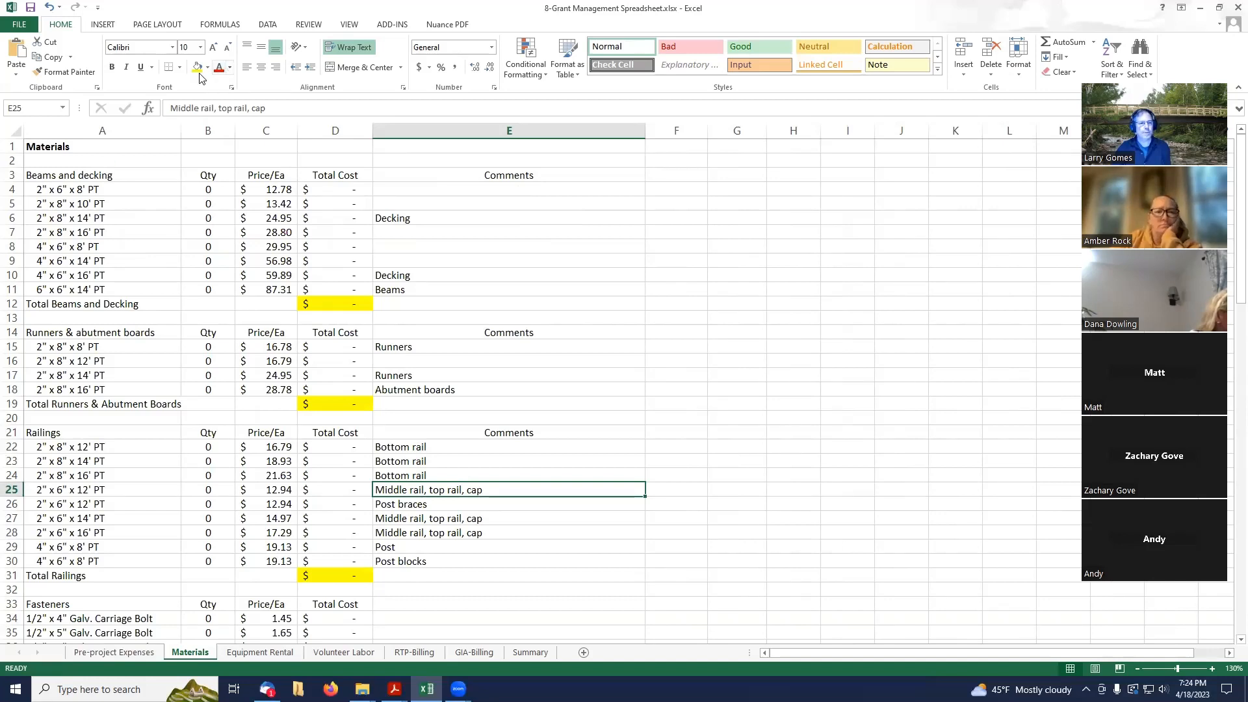
{"action": "left_click", "coordinate": [160, 179]}
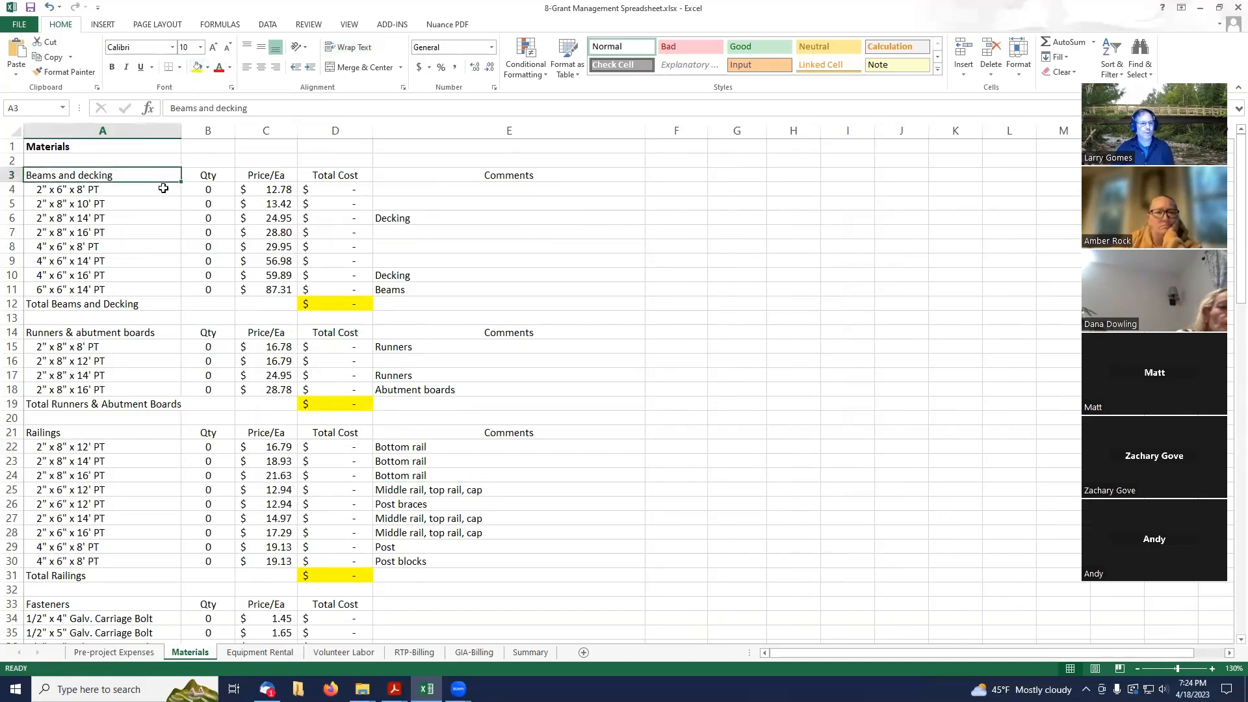
{"action": "left_click", "coordinate": [146, 334]}
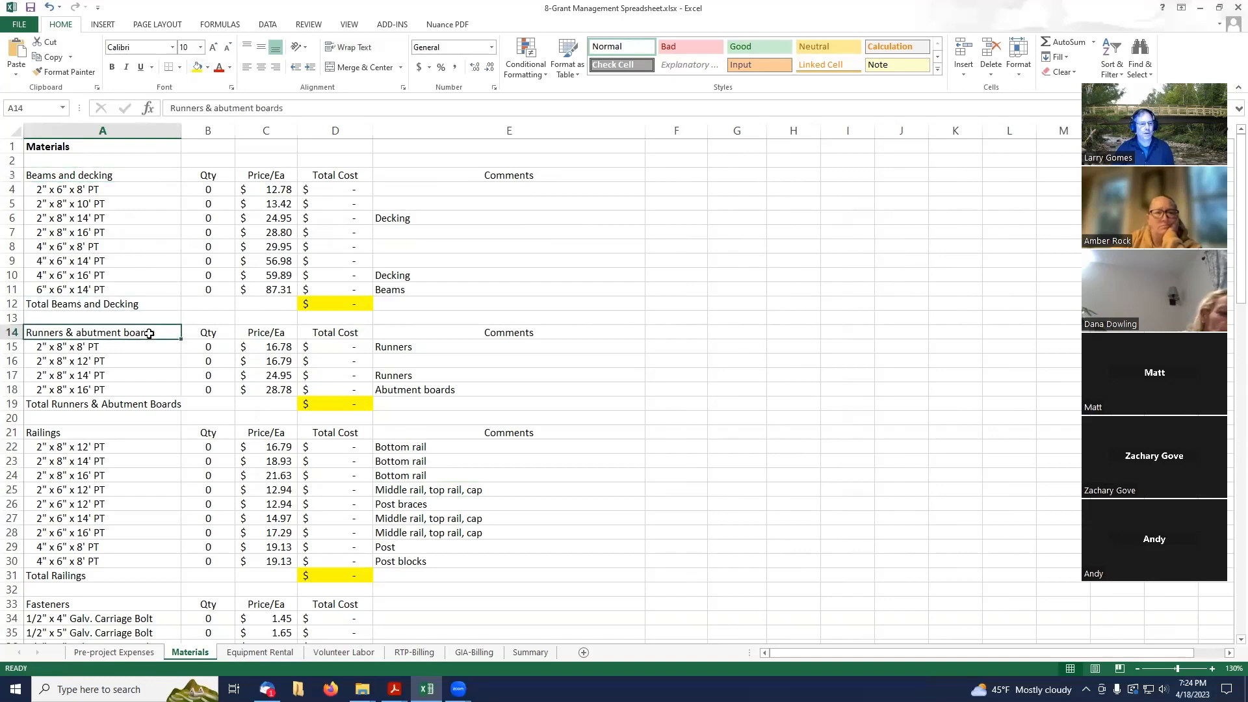
{"action": "scroll", "coordinate": [146, 333], "scroll_direction": "down", "scroll_amount": 2}
{"action": "left_click", "coordinate": [132, 348]}
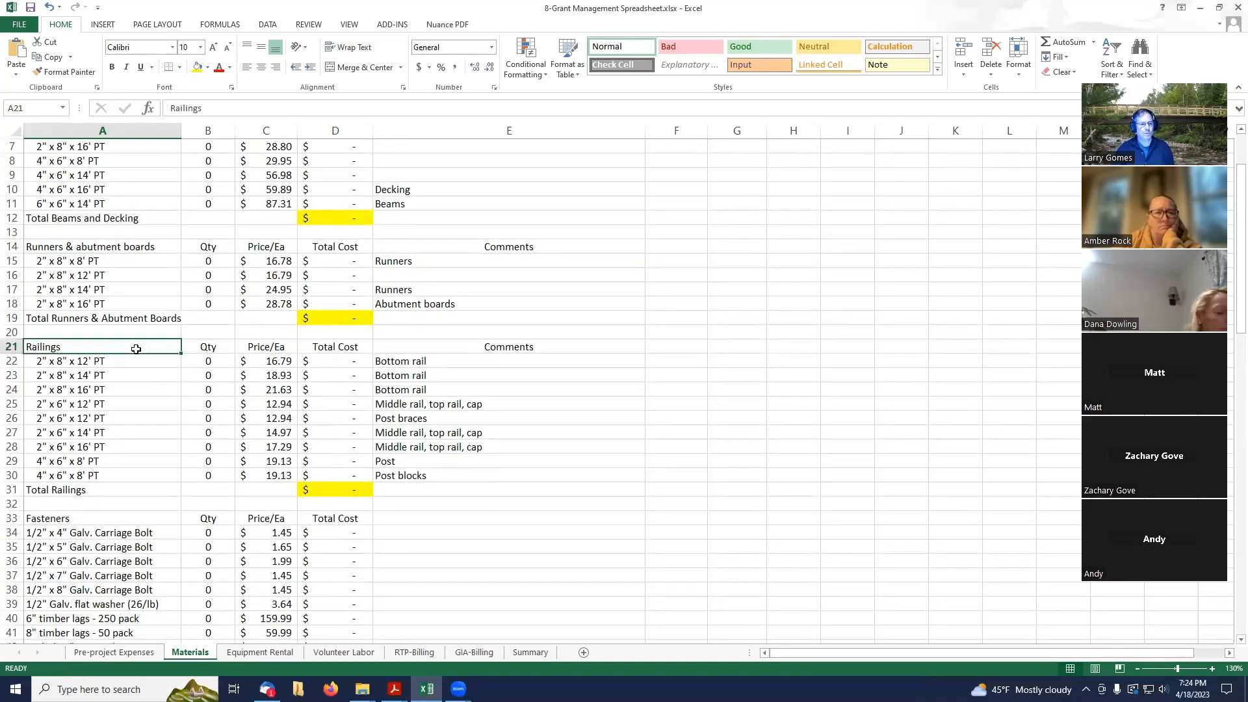
{"action": "scroll", "coordinate": [132, 347], "scroll_direction": "down", "scroll_amount": 4}
{"action": "left_click", "coordinate": [126, 349]}
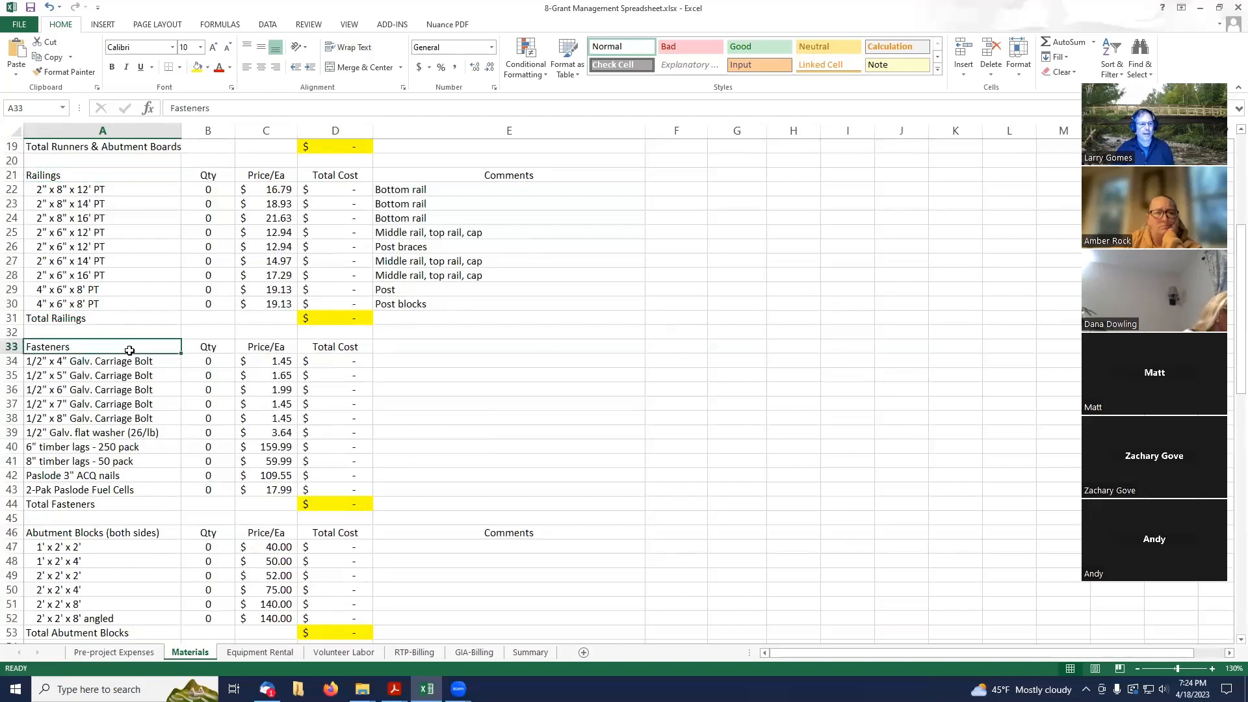
{"action": "scroll", "coordinate": [125, 349], "scroll_direction": "down", "scroll_amount": 3}
{"action": "left_click", "coordinate": [131, 405]}
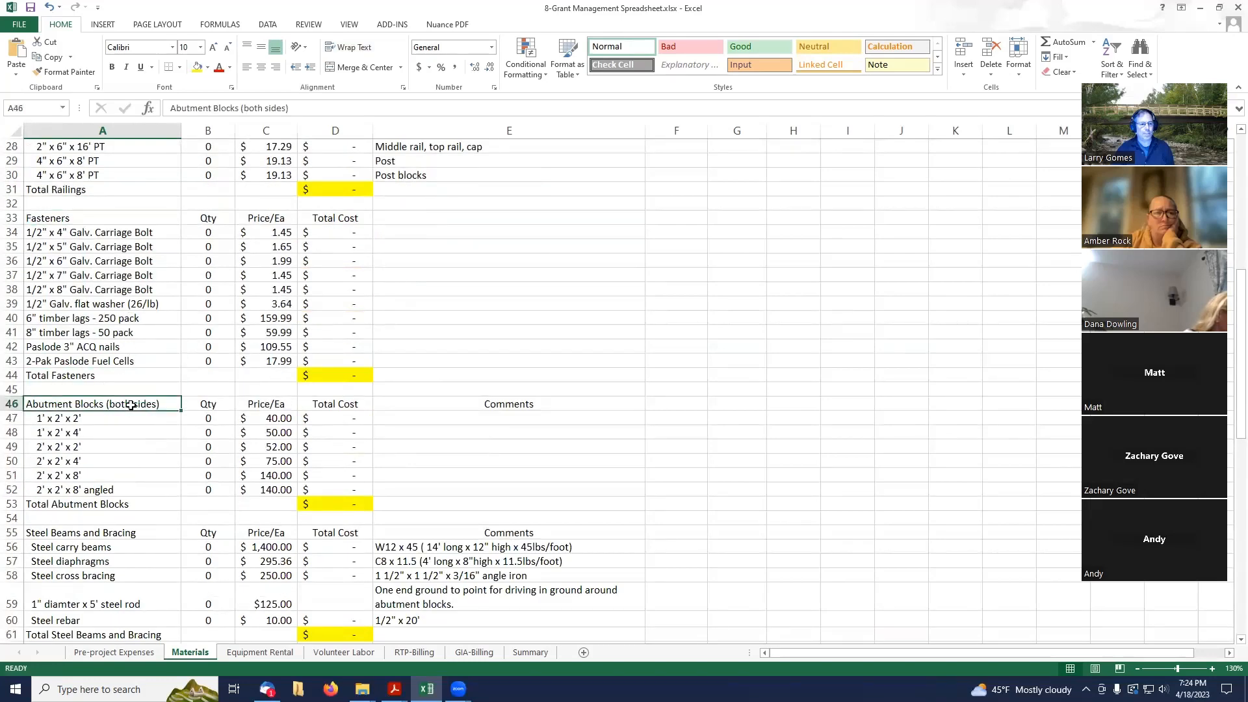
{"action": "scroll", "coordinate": [130, 405], "scroll_direction": "down", "scroll_amount": 2}
{"action": "left_click", "coordinate": [114, 447]}
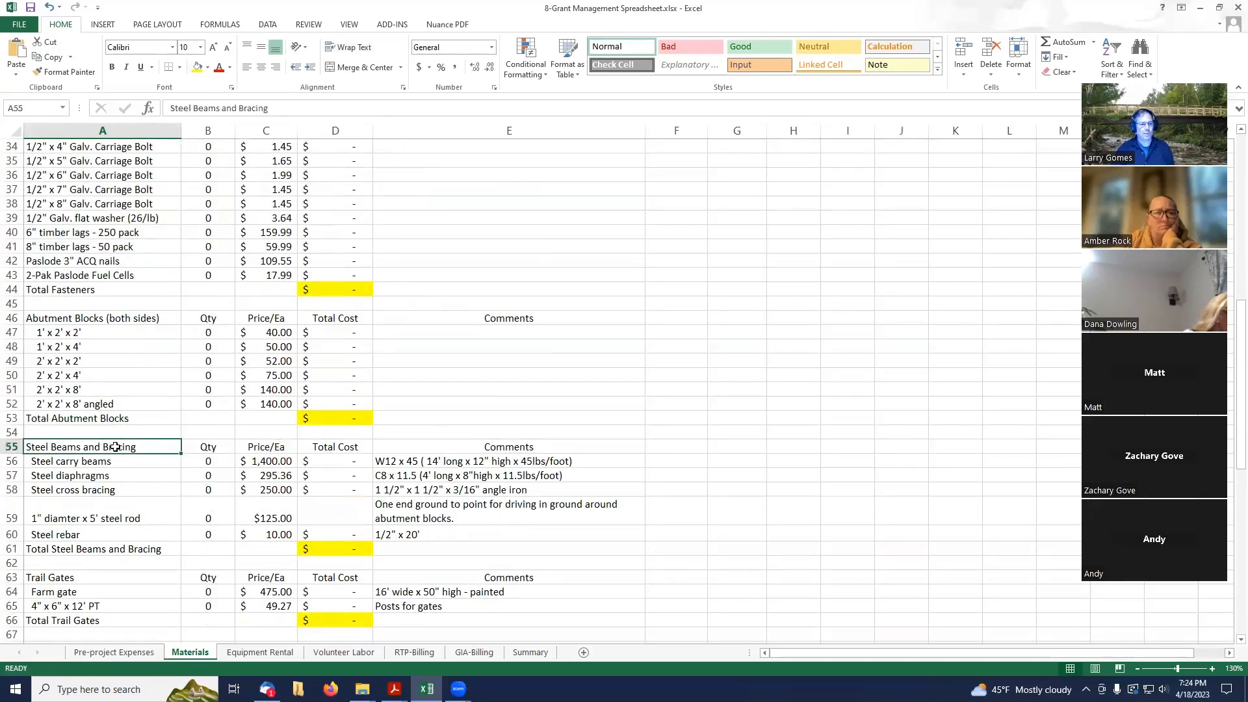
Review the remaining Materials categories from Trail Gates through Seed and Hay, including the Total Materials row
{"action": "scroll", "coordinate": [114, 515], "scroll_direction": "down", "scroll_amount": 2}
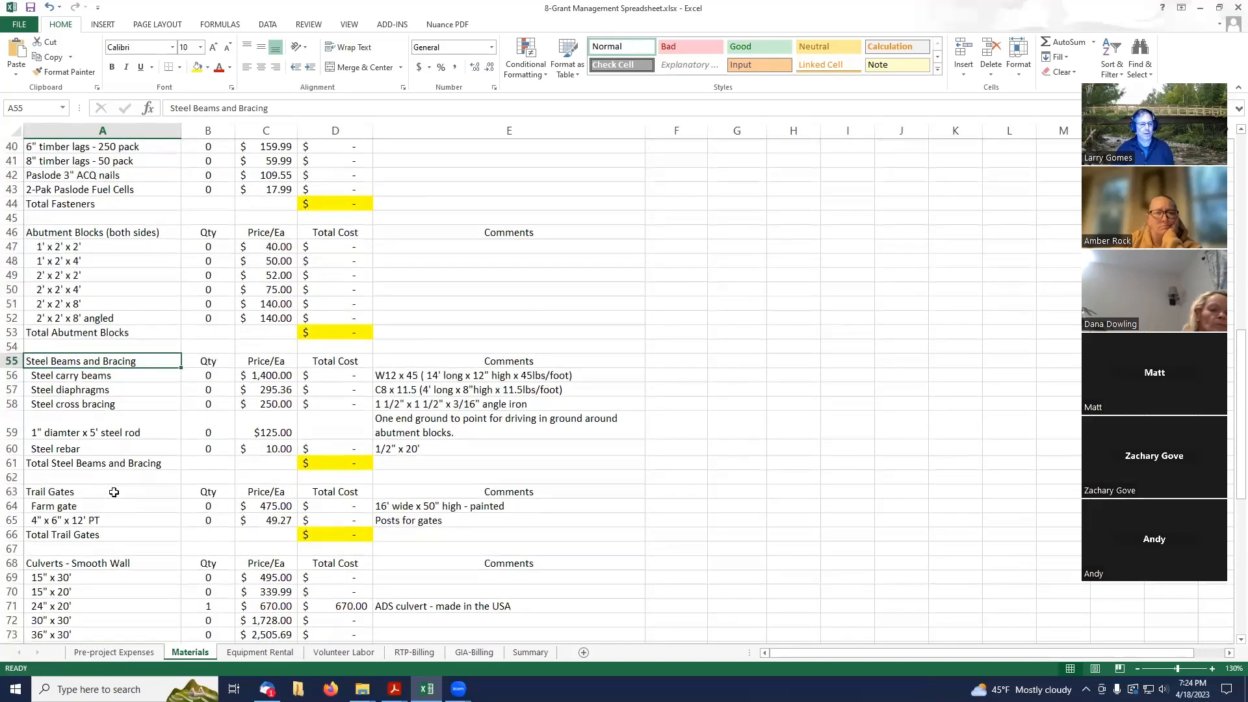
{"action": "left_click", "coordinate": [114, 489]}
{"action": "scroll", "coordinate": [114, 486], "scroll_direction": "down", "scroll_amount": 3}
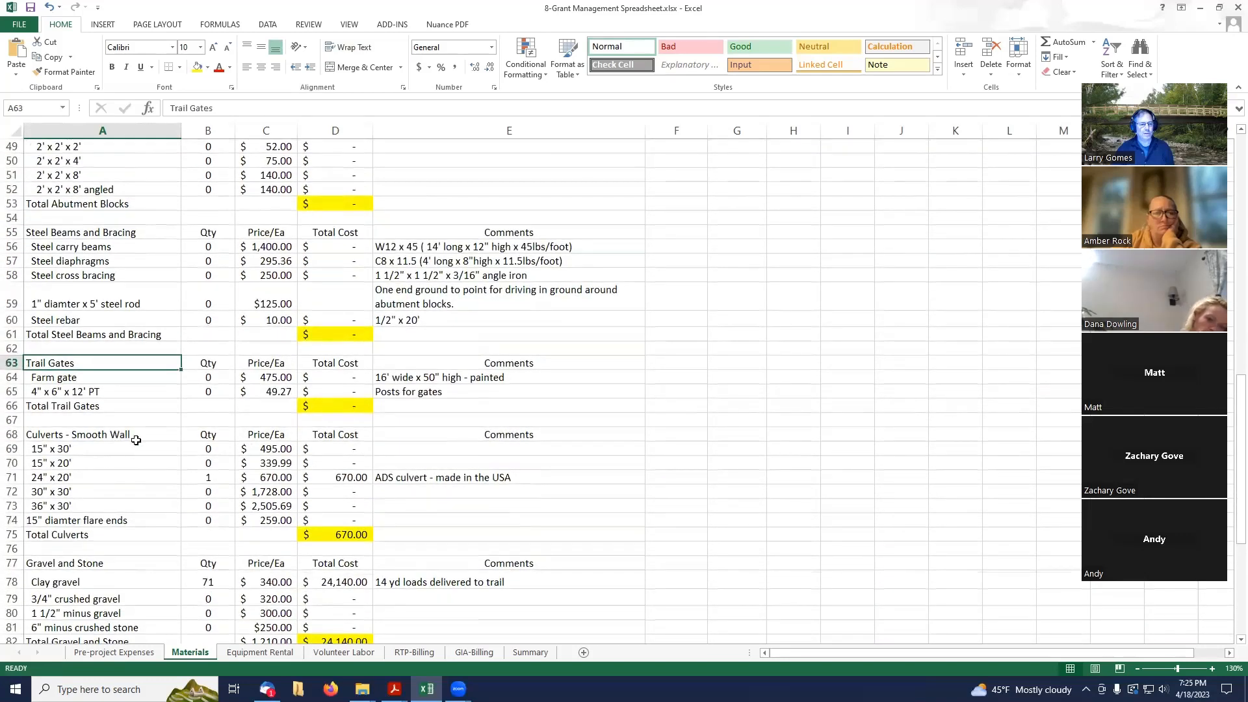
{"action": "left_click", "coordinate": [133, 435]}
{"action": "left_click", "coordinate": [120, 565]}
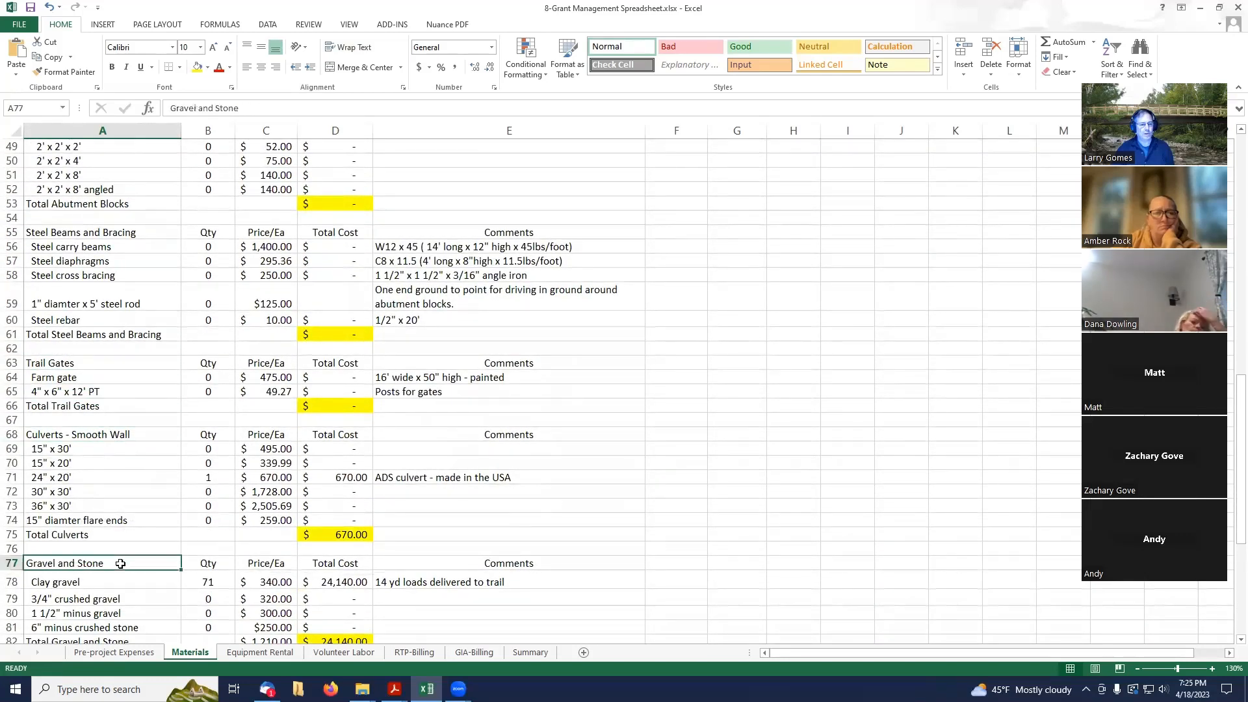
{"action": "scroll", "coordinate": [117, 563], "scroll_direction": "down", "scroll_amount": 2}
{"action": "left_click", "coordinate": [95, 588]}
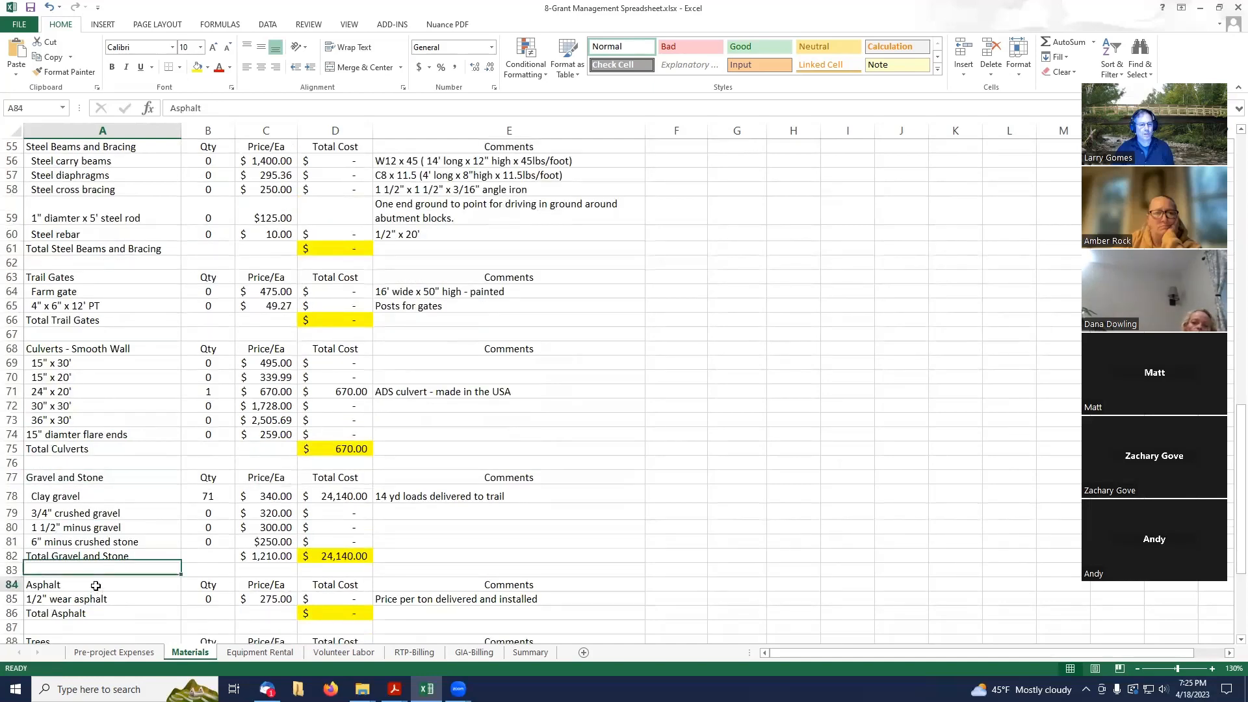
{"action": "scroll", "coordinate": [110, 578], "scroll_direction": "down", "scroll_amount": 3}
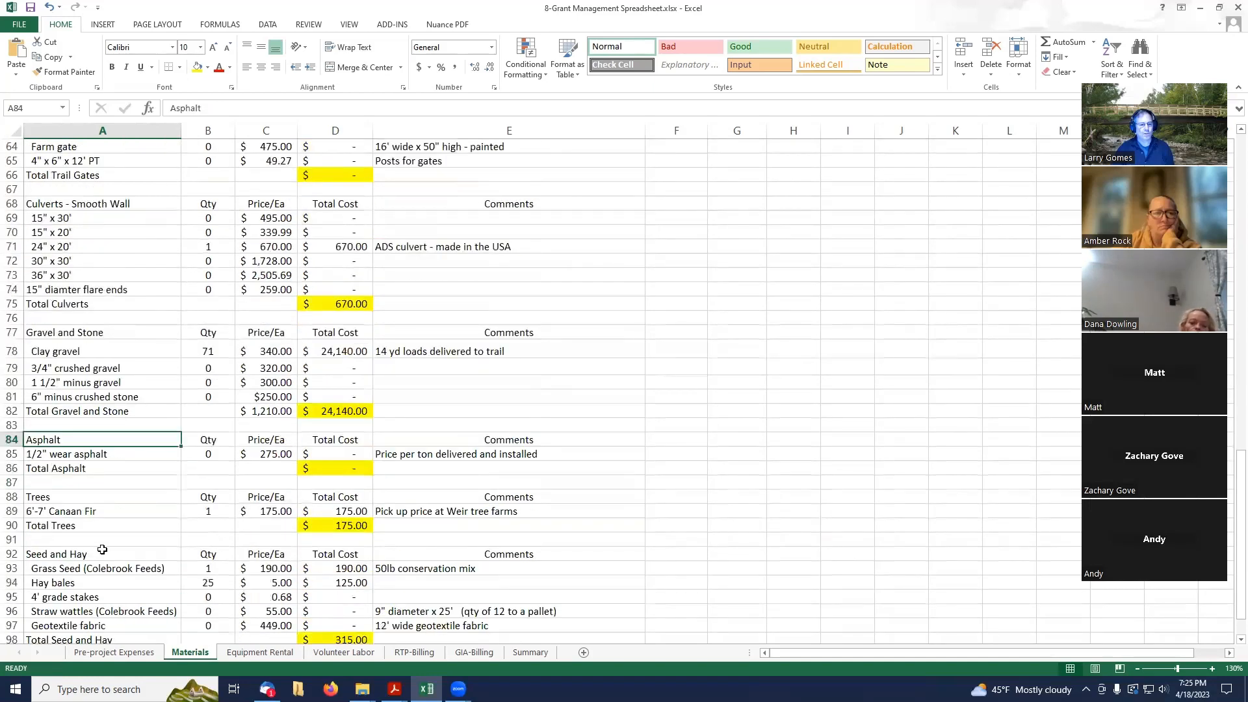
{"action": "left_click", "coordinate": [134, 494]}
{"action": "left_click", "coordinate": [122, 553]}
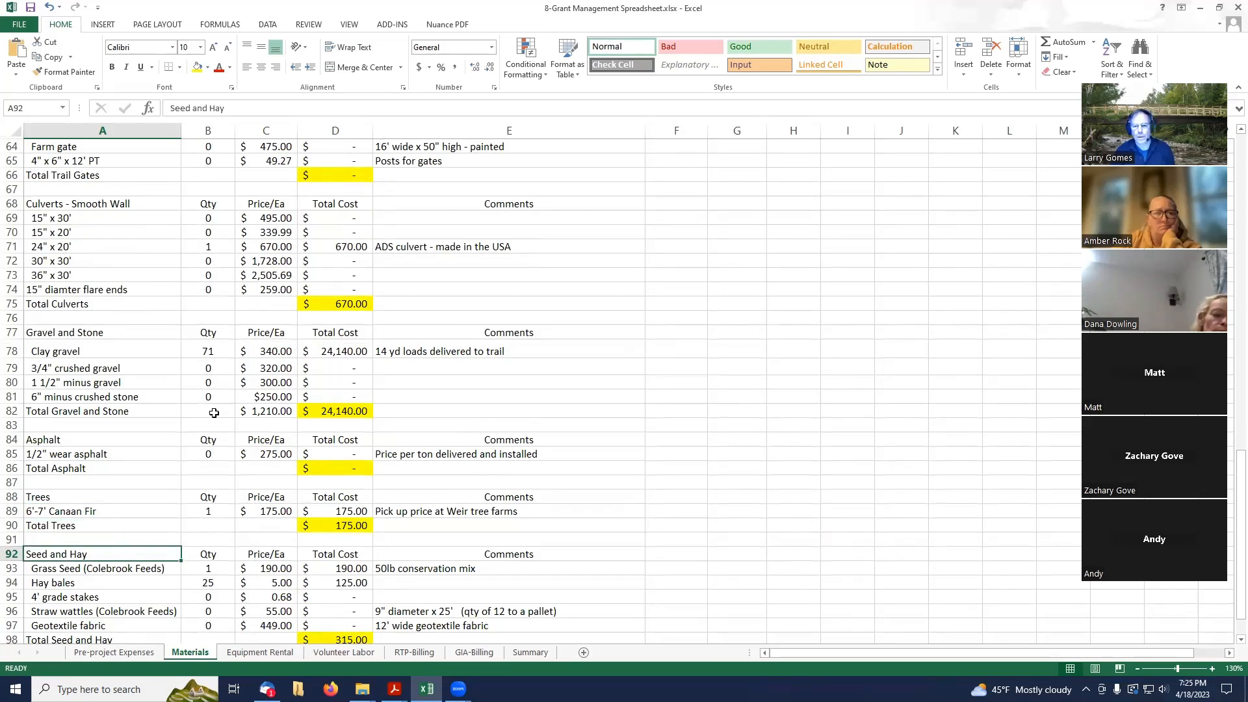
{"action": "scroll", "coordinate": [211, 416], "scroll_direction": "down", "scroll_amount": 2}
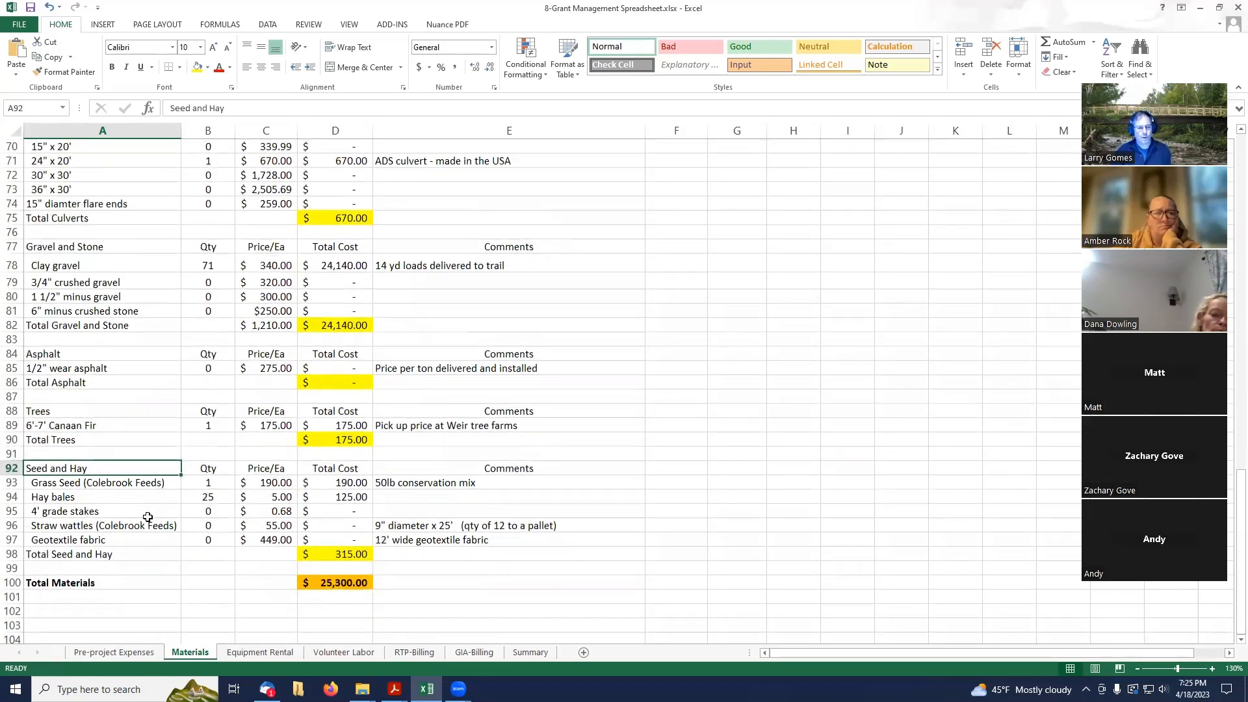
{"action": "scroll", "coordinate": [148, 517], "scroll_direction": "up", "scroll_amount": 4}
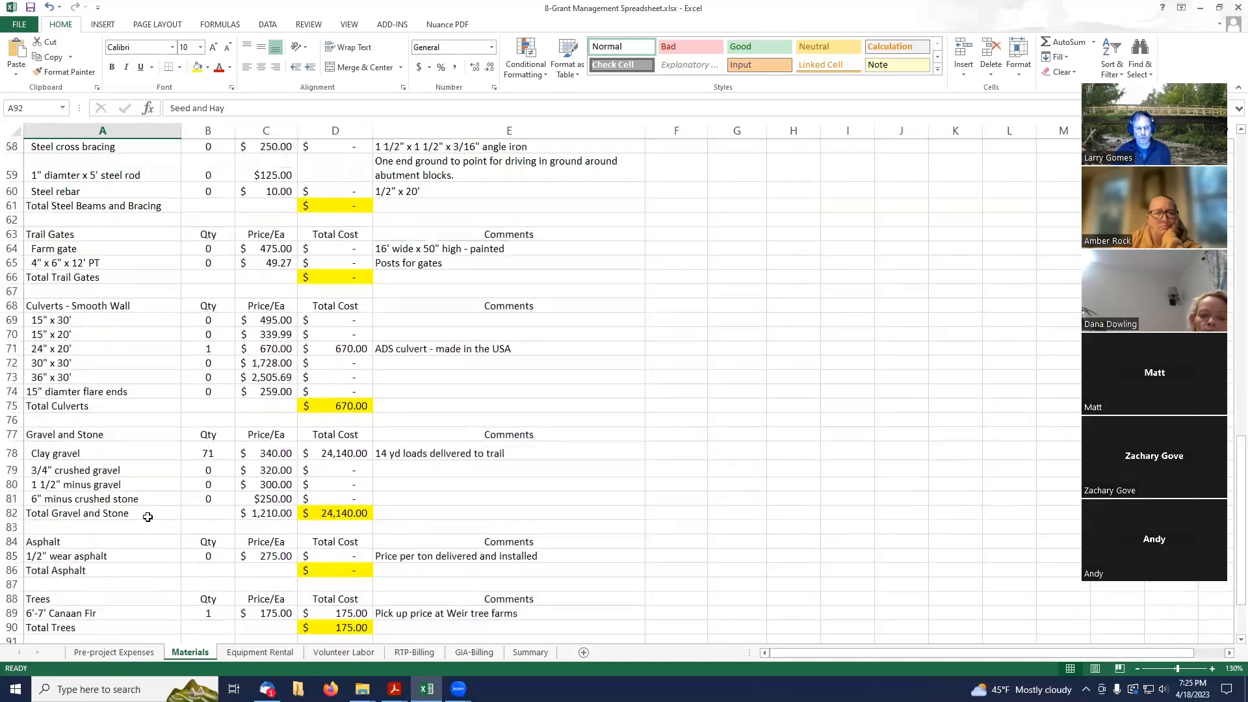
Review the Qty column across the Materials sheet's categories, from Beams and decking down to Seed and Hay
{"action": "scroll", "coordinate": [148, 517], "scroll_direction": "up", "scroll_amount": 3}
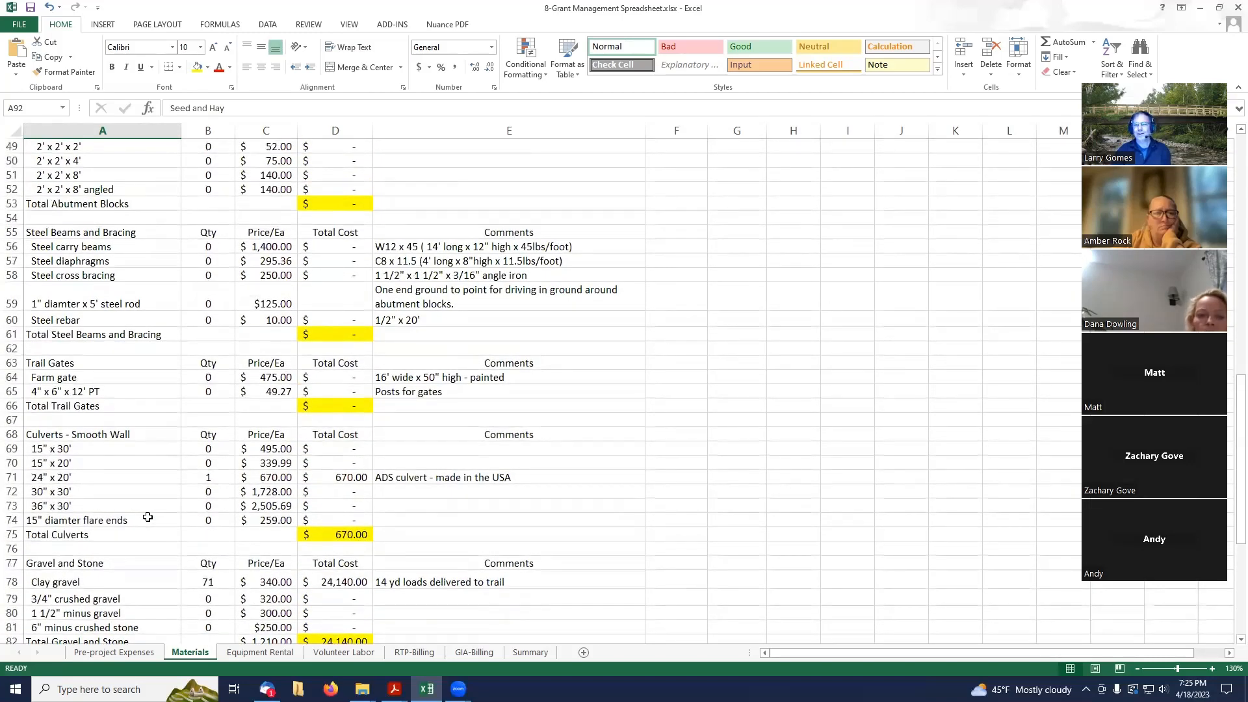
{"action": "scroll", "coordinate": [147, 517], "scroll_direction": "up", "scroll_amount": 5}
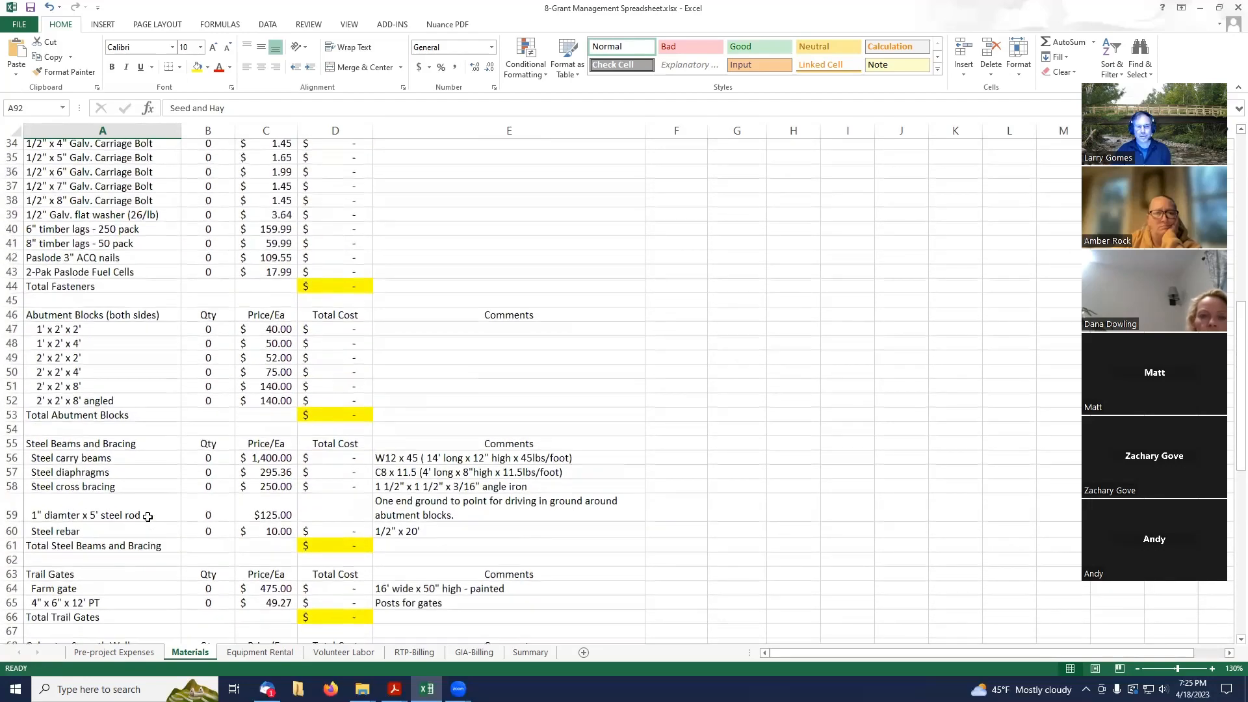
{"action": "scroll", "coordinate": [148, 516], "scroll_direction": "up", "scroll_amount": 2}
{"action": "scroll", "coordinate": [148, 516], "scroll_direction": "up", "scroll_amount": 9}
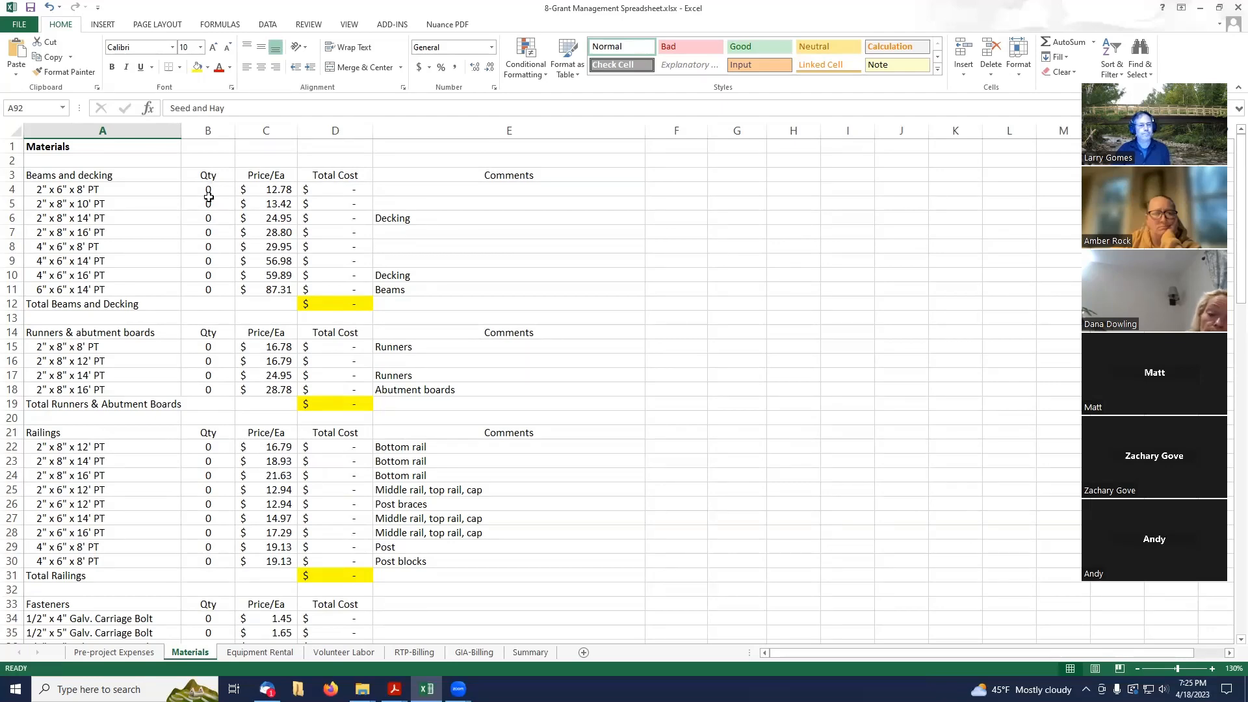
{"action": "scroll", "coordinate": [193, 295], "scroll_direction": "down", "scroll_amount": 5}
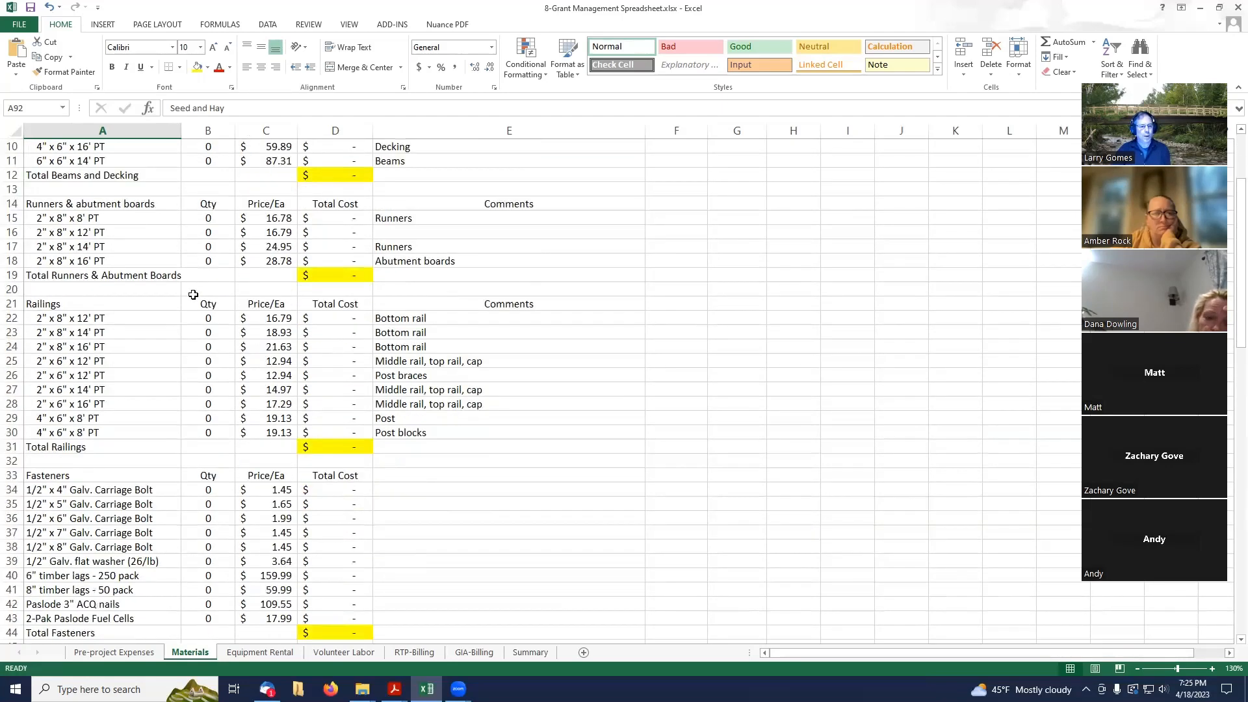
{"action": "scroll", "coordinate": [193, 294], "scroll_direction": "down", "scroll_amount": 12}
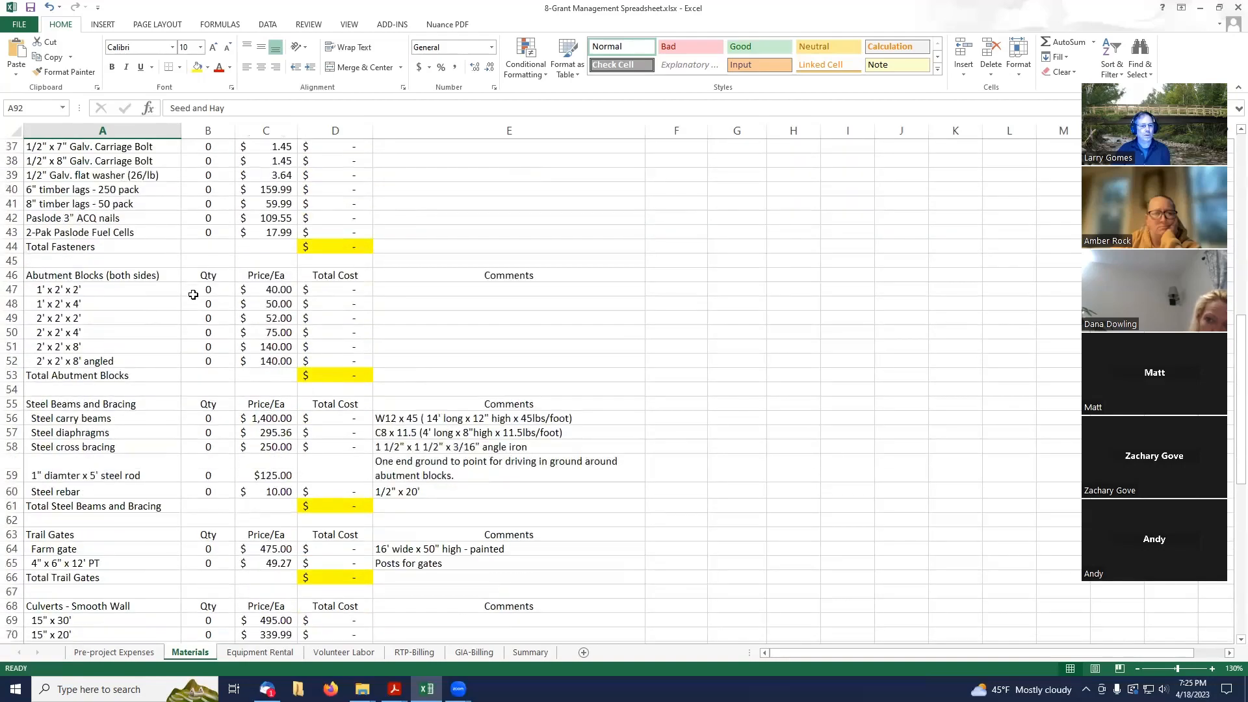
{"action": "scroll", "coordinate": [193, 295], "scroll_direction": "down", "scroll_amount": 5}
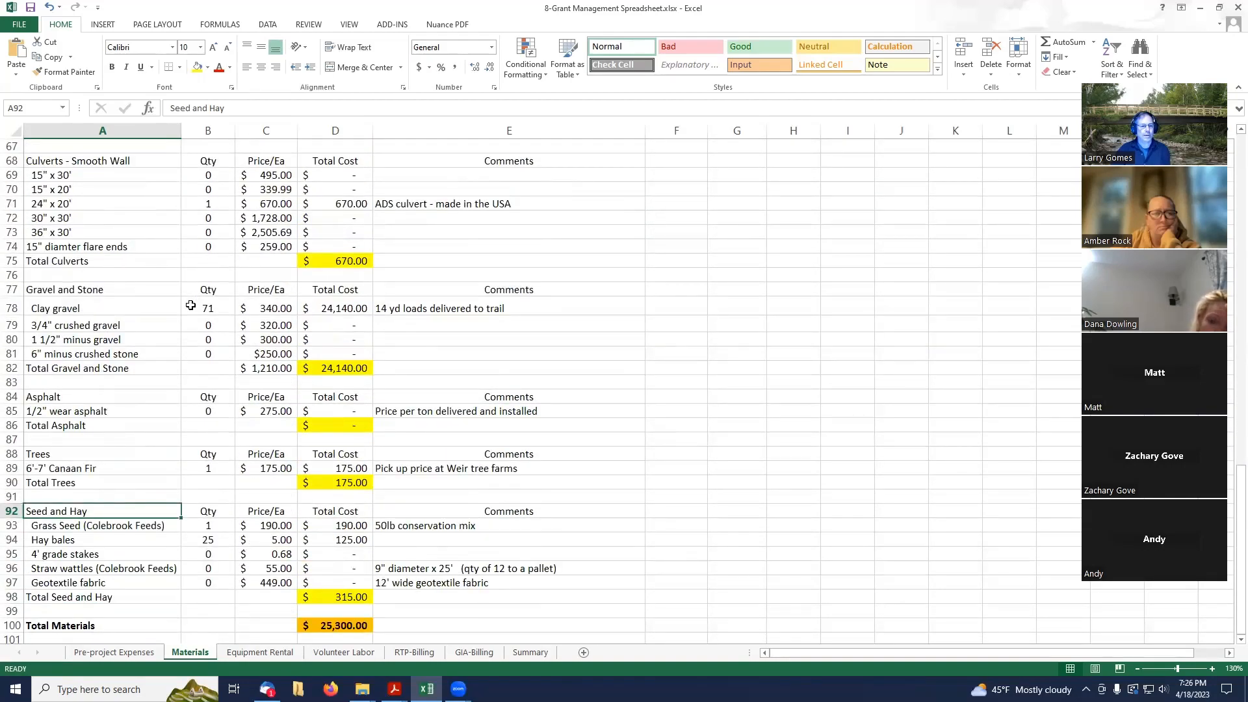
{"action": "scroll", "coordinate": [190, 305], "scroll_direction": "up", "scroll_amount": 3}
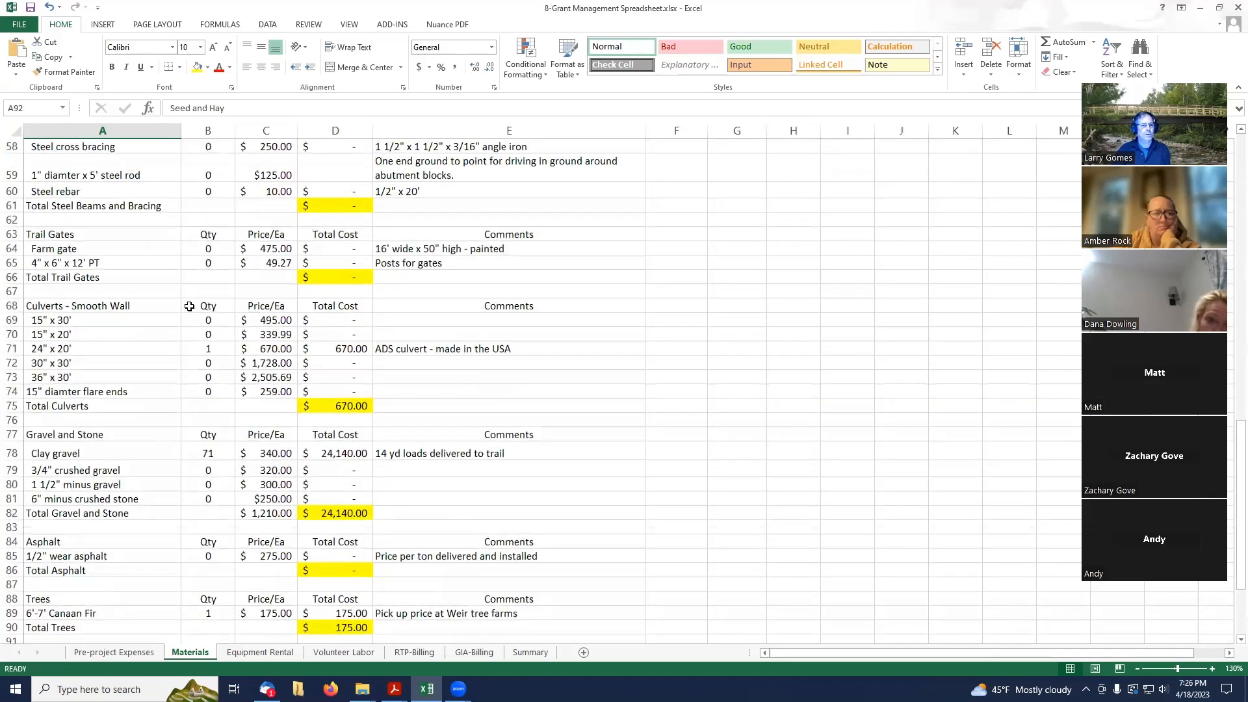
Examine the 24" x 20' culvert entry in row 71, including its comment in E71
{"action": "left_click", "coordinate": [13, 349]}
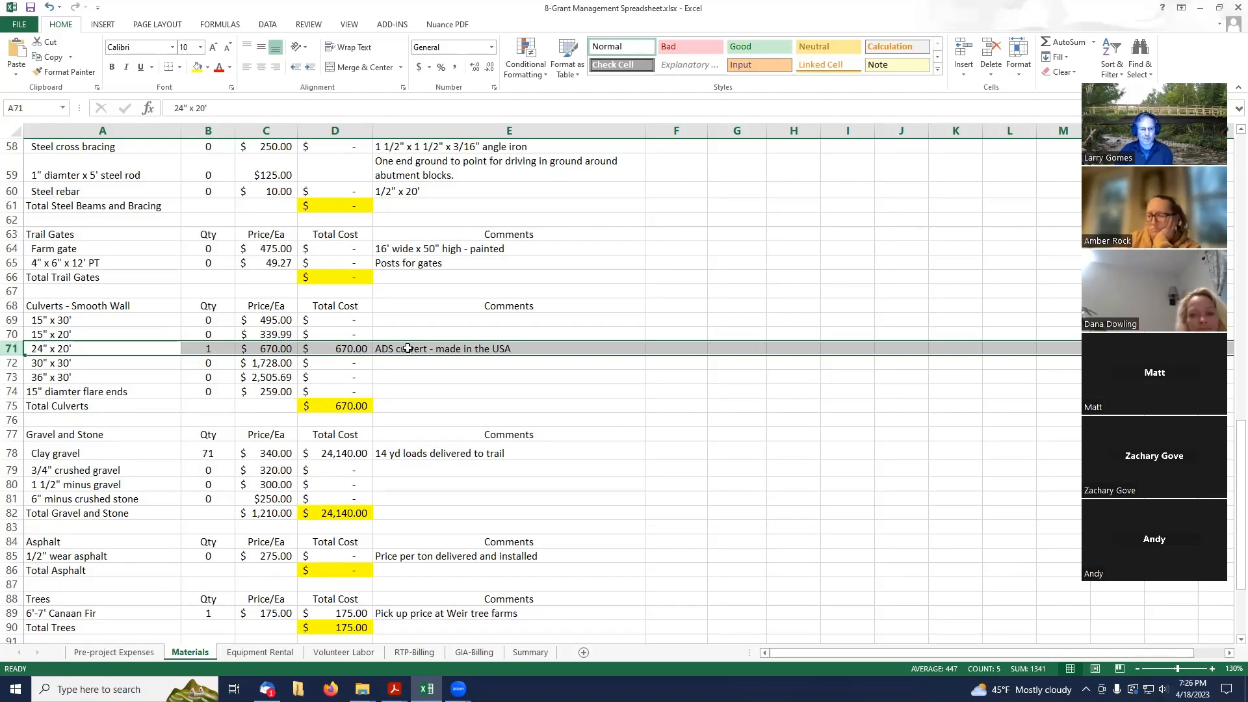
{"action": "left_click", "coordinate": [58, 347]}
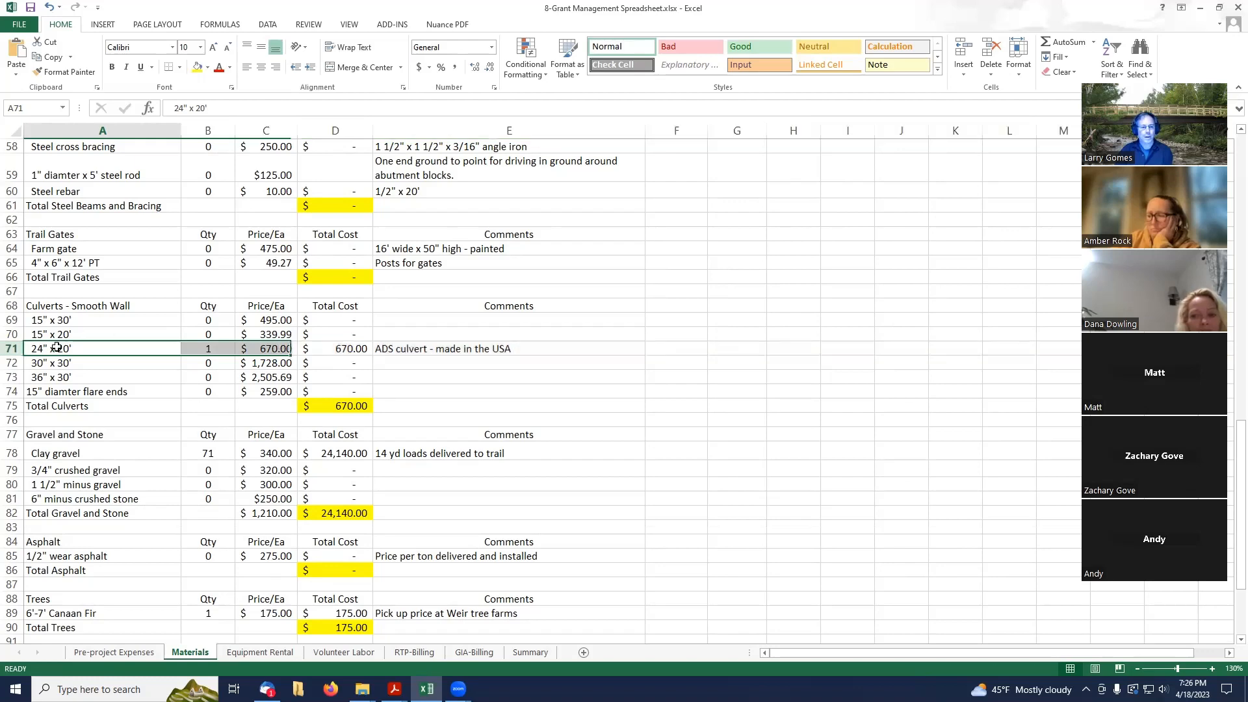
{"action": "left_click", "coordinate": [385, 349]}
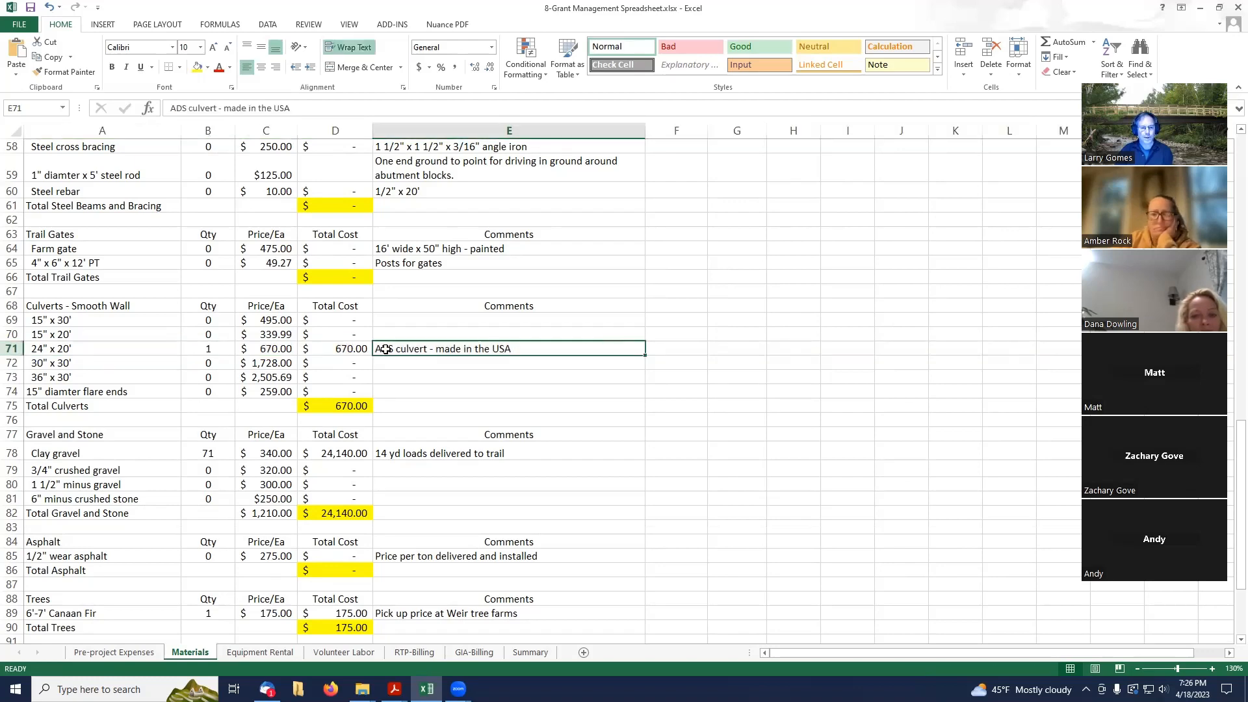
{"action": "left_click", "coordinate": [53, 349]}
Examine the Clay gravel entry in row 78, comparing its quantity in B78 with its unit price in C78
{"action": "scroll", "coordinate": [53, 349], "scroll_direction": "down", "scroll_amount": 1}
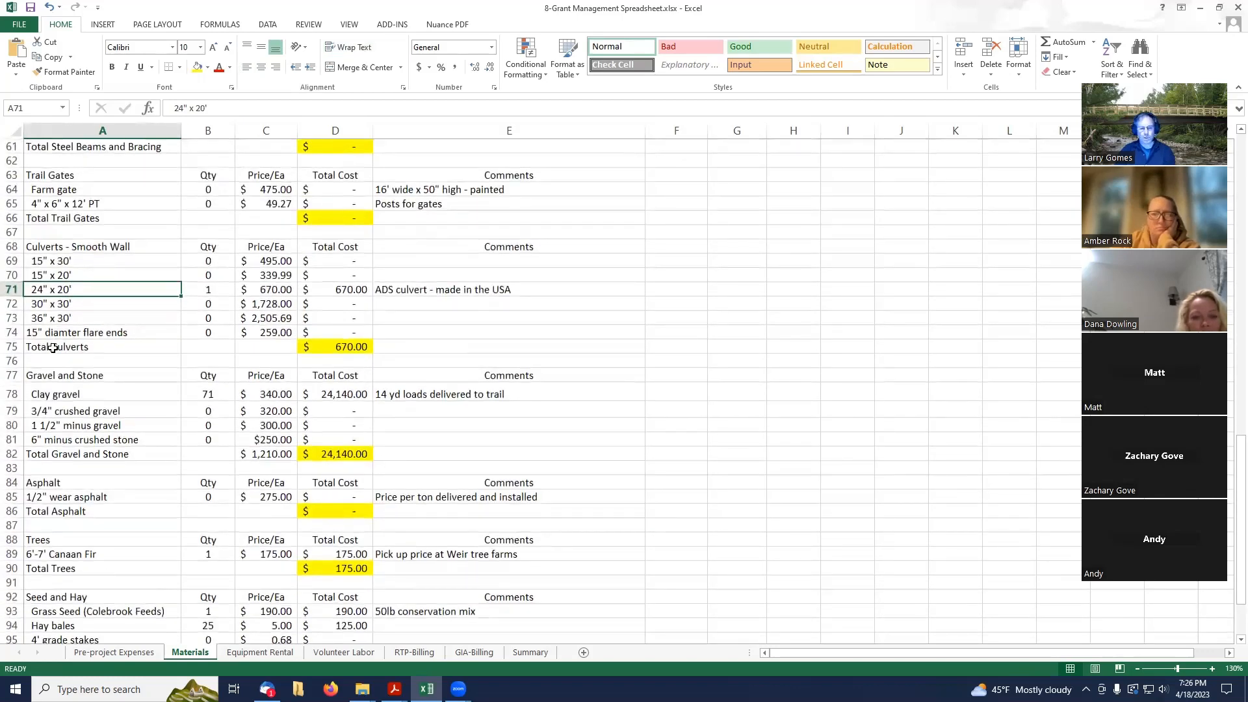
{"action": "scroll", "coordinate": [53, 348], "scroll_direction": "down", "scroll_amount": 2}
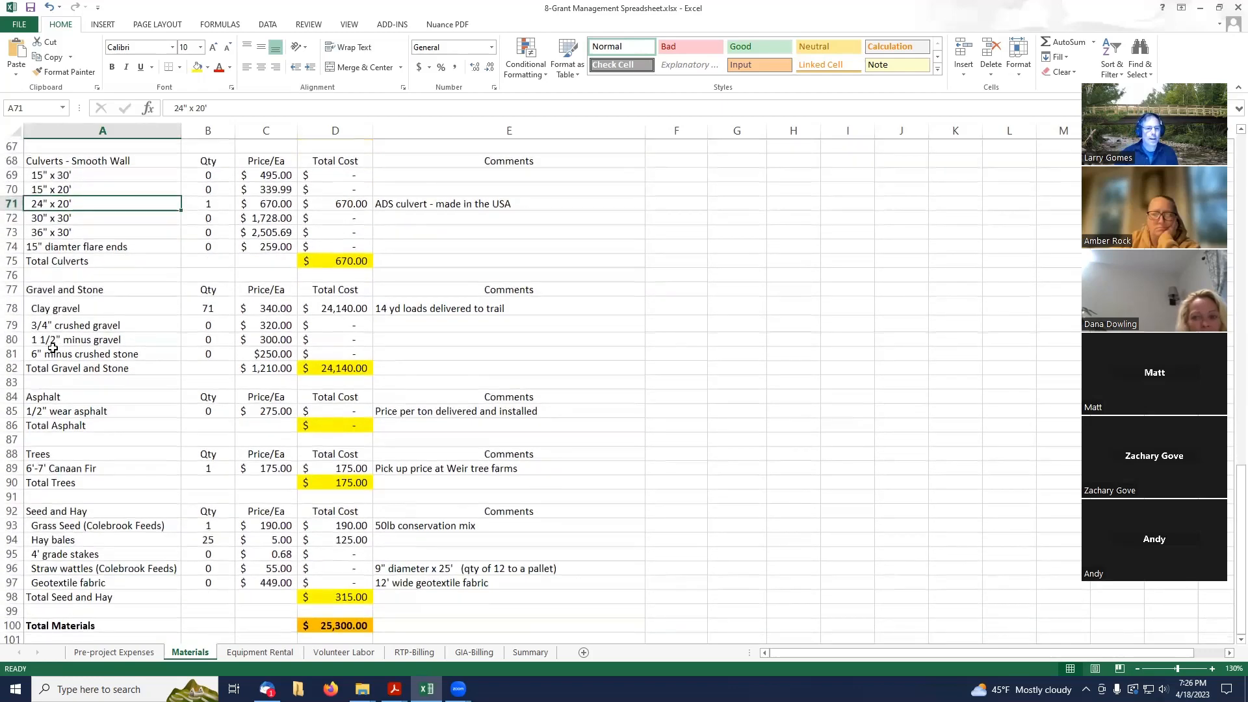
{"action": "left_click", "coordinate": [12, 307]}
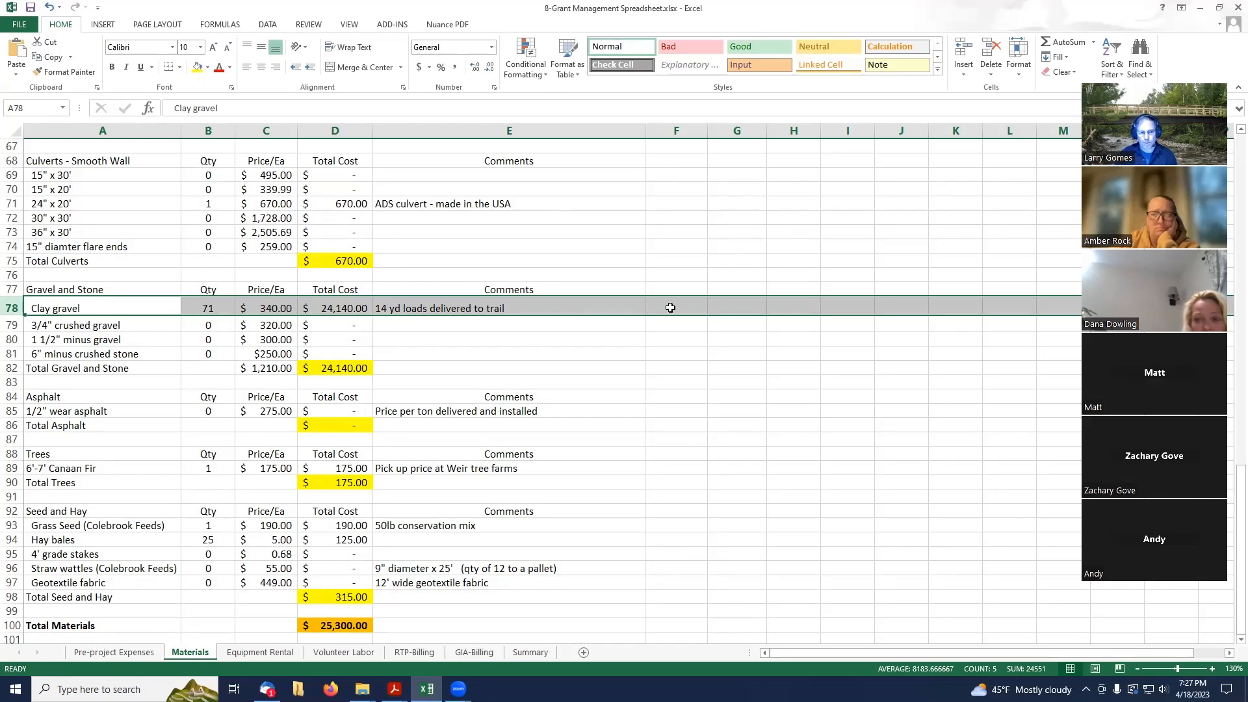
{"action": "left_click", "coordinate": [213, 307]}
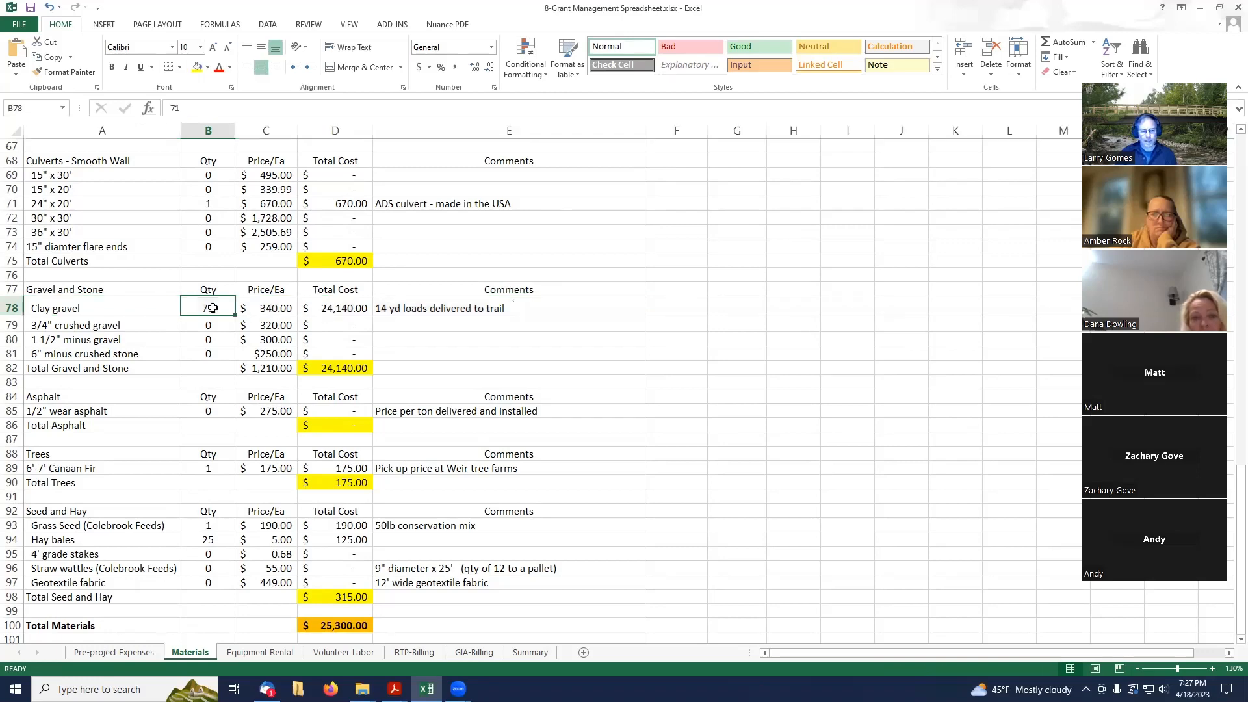
{"action": "left_click", "coordinate": [263, 307]}
{"action": "left_click", "coordinate": [224, 306]}
{"action": "left_click", "coordinate": [262, 304]}
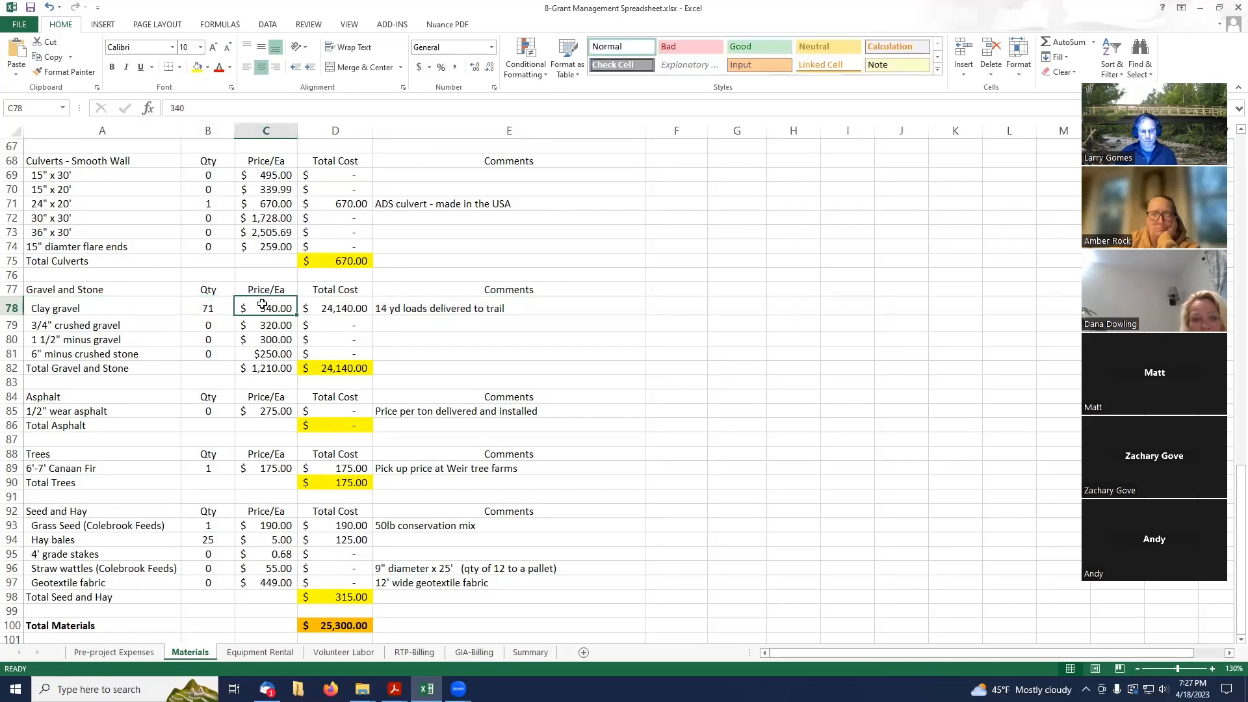
{"action": "left_click", "coordinate": [219, 306]}
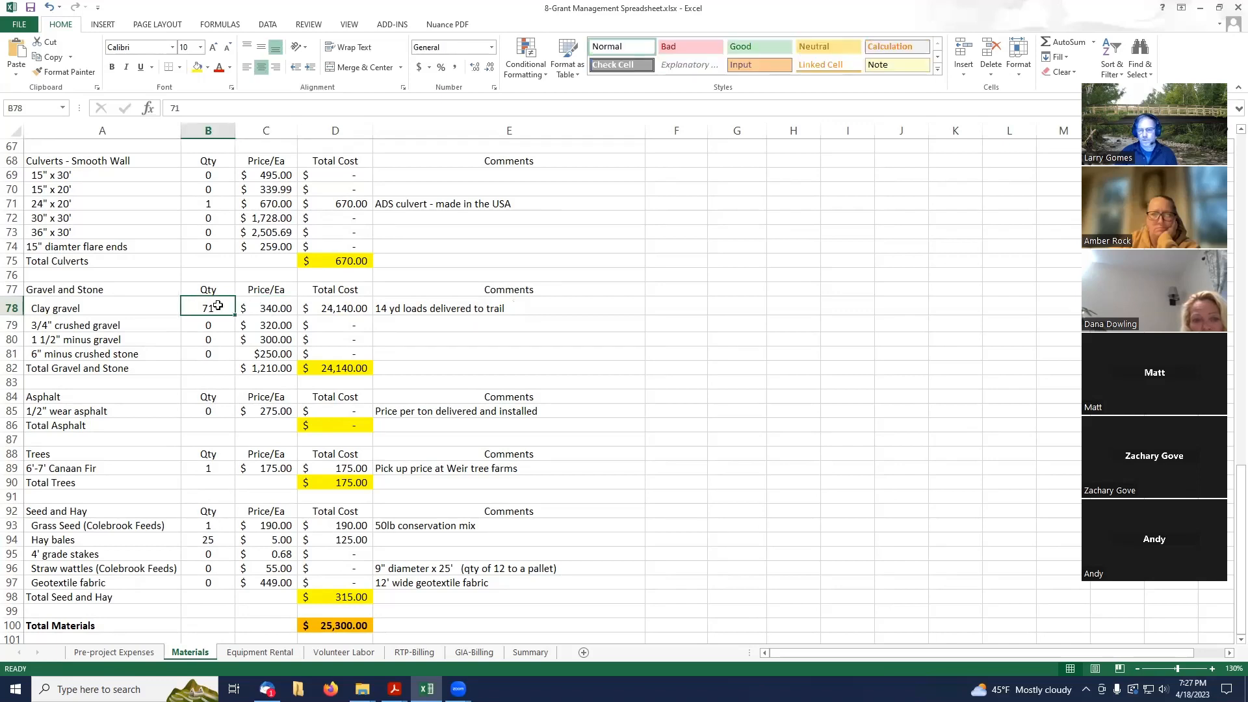
{"action": "left_click", "coordinate": [262, 304]}
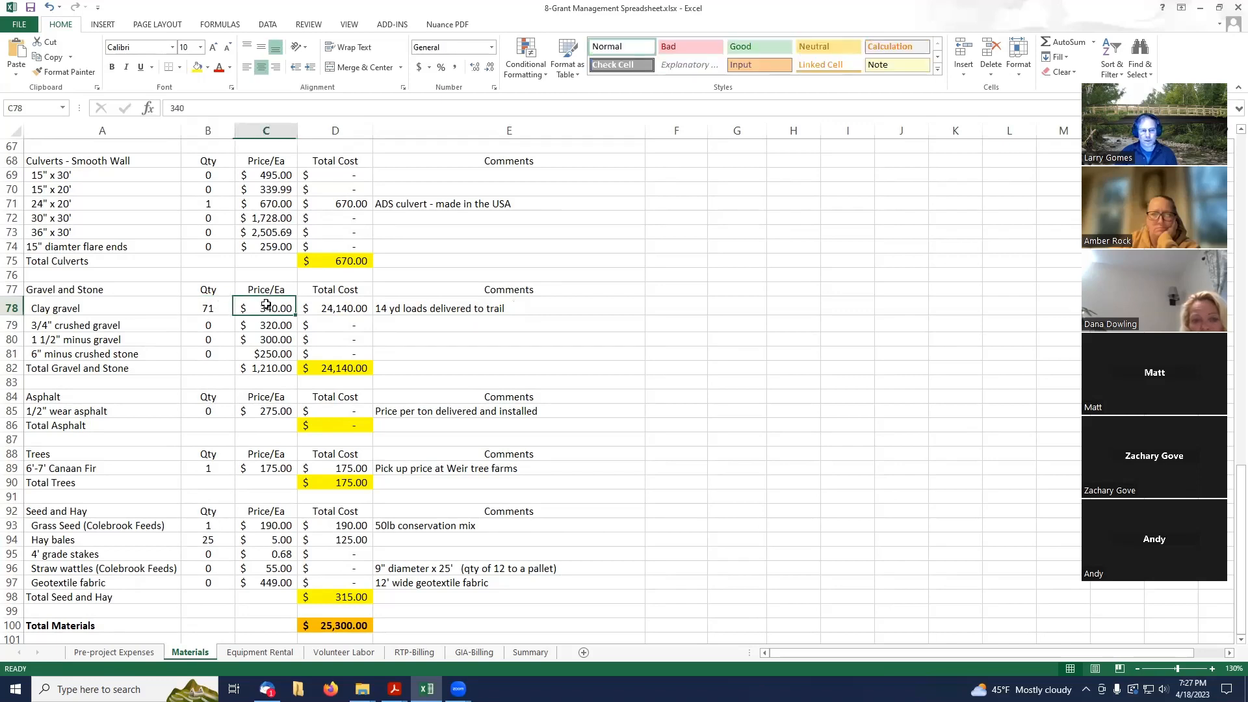
{"action": "left_click", "coordinate": [218, 306]}
{"action": "left_click", "coordinate": [263, 305]}
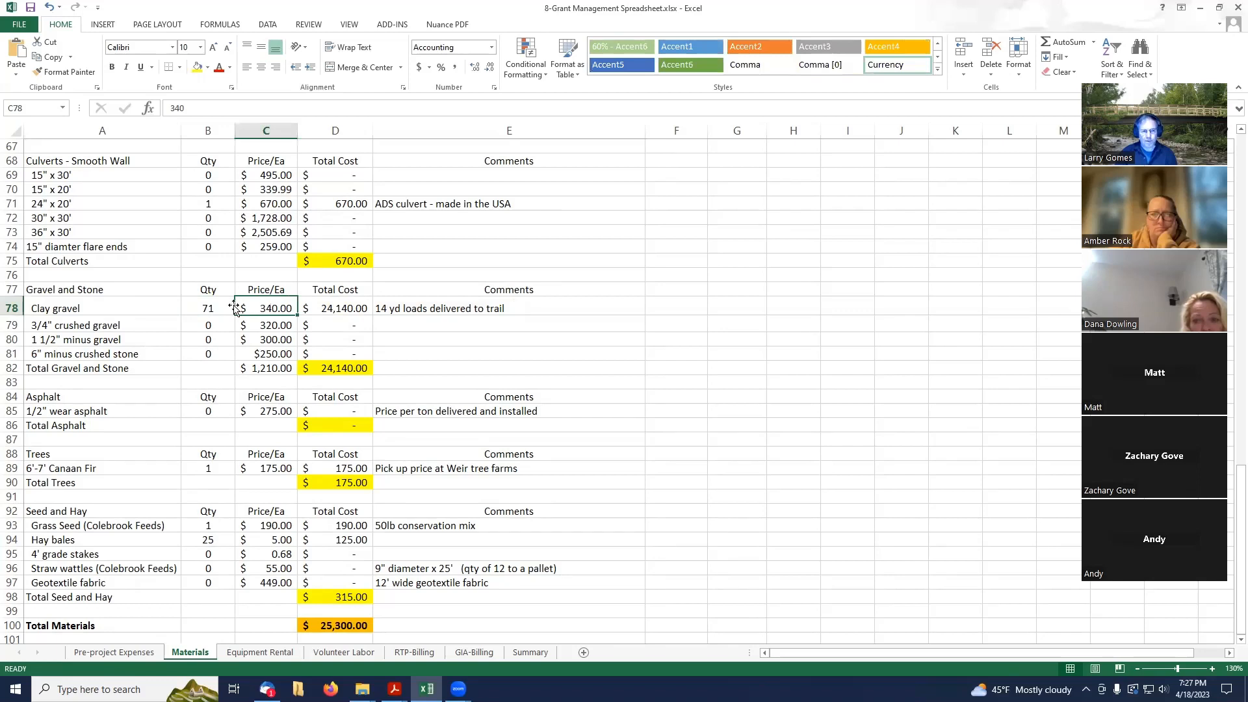
{"action": "left_click", "coordinate": [210, 305]}
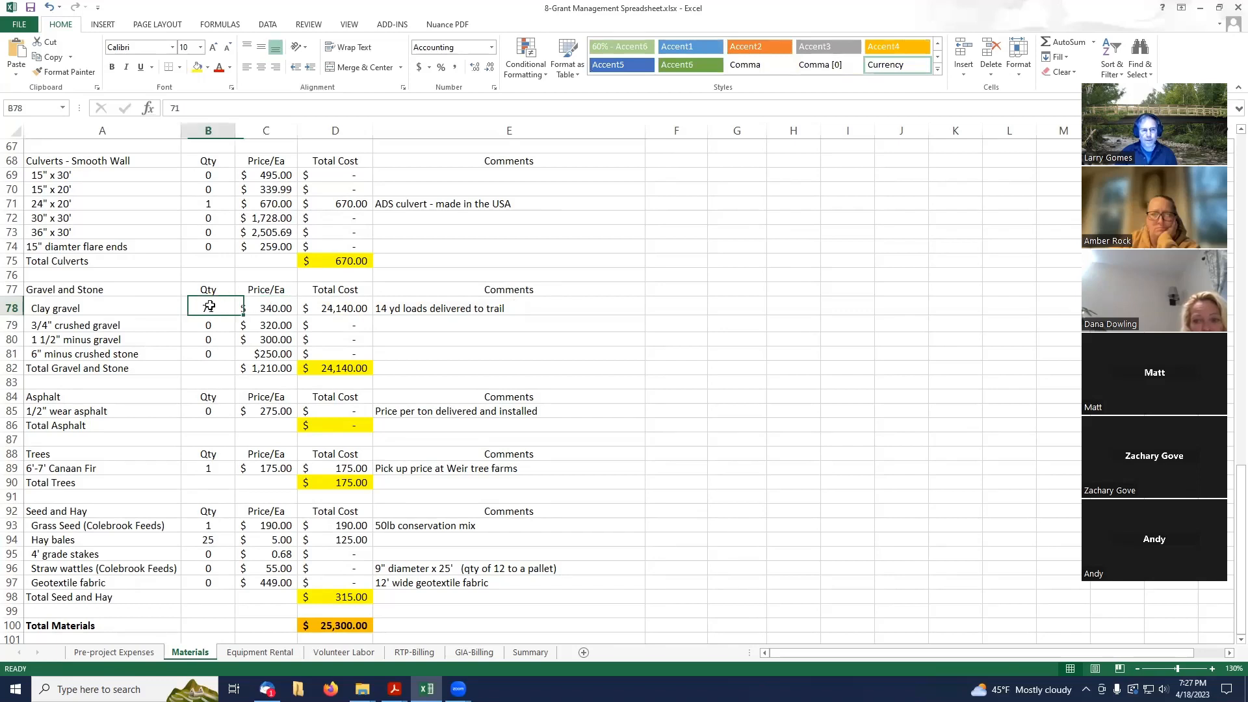
{"action": "left_click", "coordinate": [247, 306]}
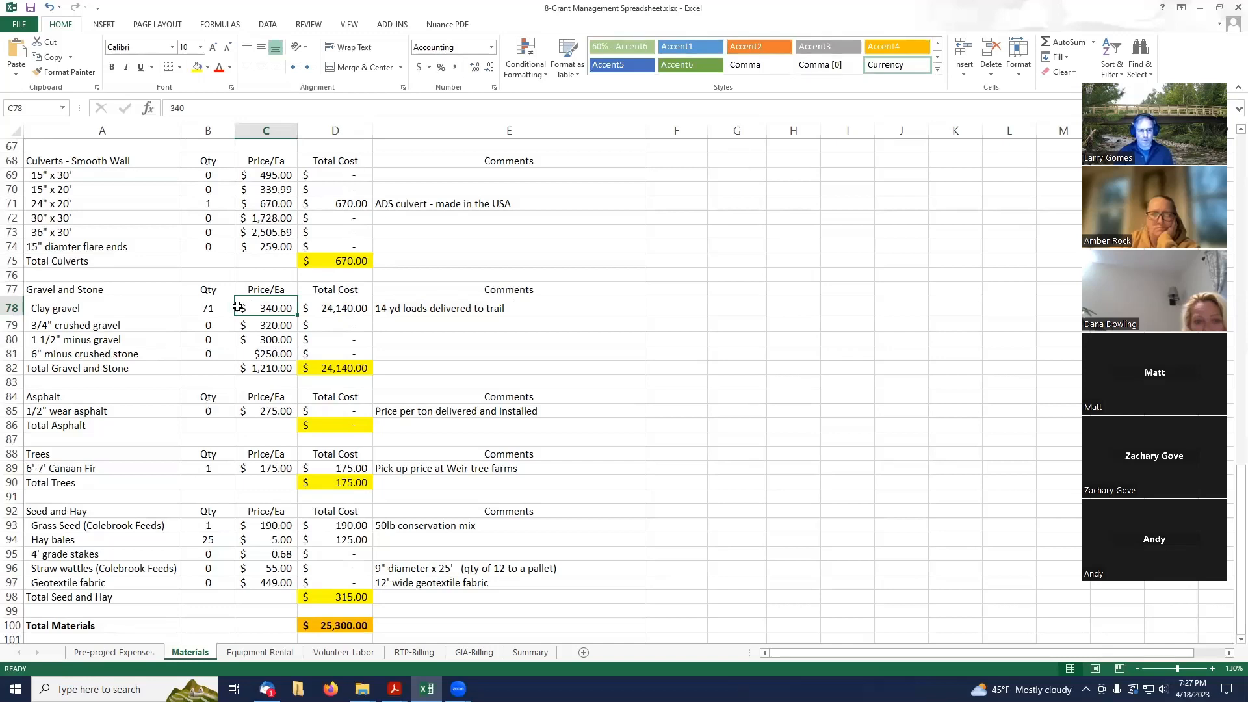
{"action": "left_click", "coordinate": [218, 307]}
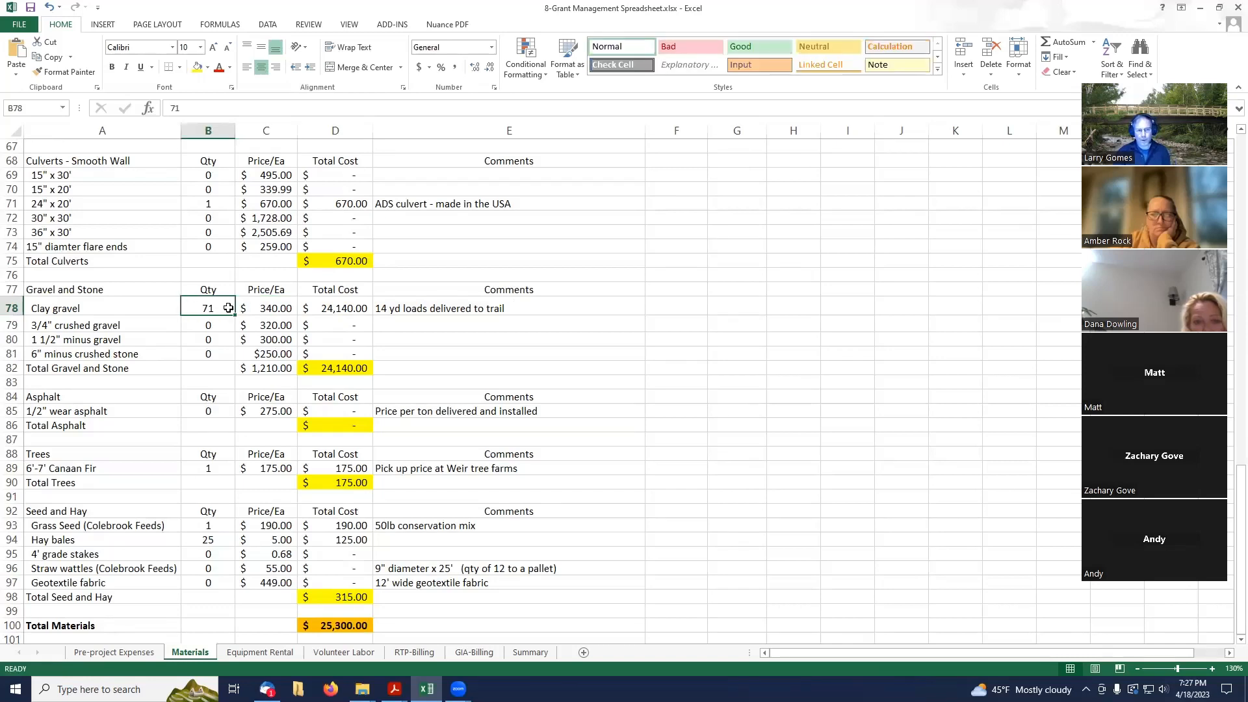
{"action": "left_click", "coordinate": [264, 310]}
{"action": "left_click", "coordinate": [212, 307]}
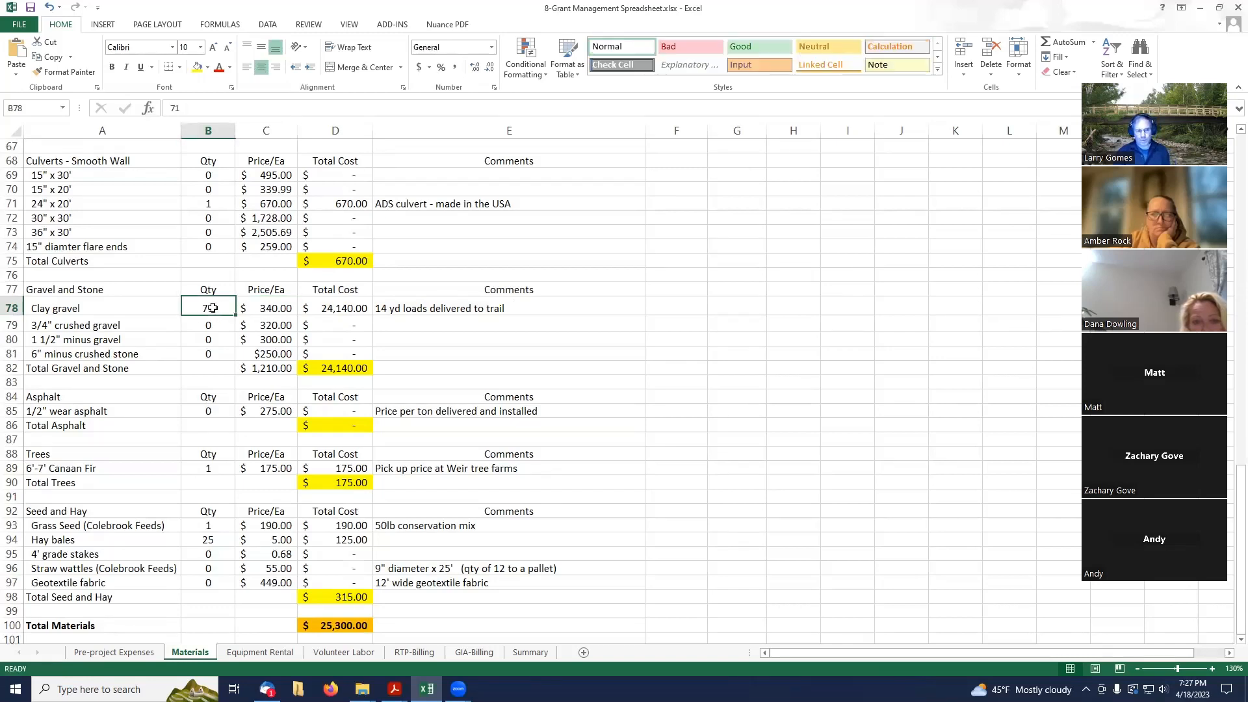
Go through the Gravel and Stone items in A78:A82, from Clay gravel to the Total Gravel and Stone row
{"action": "scroll", "coordinate": [213, 307], "scroll_direction": "down", "scroll_amount": 2}
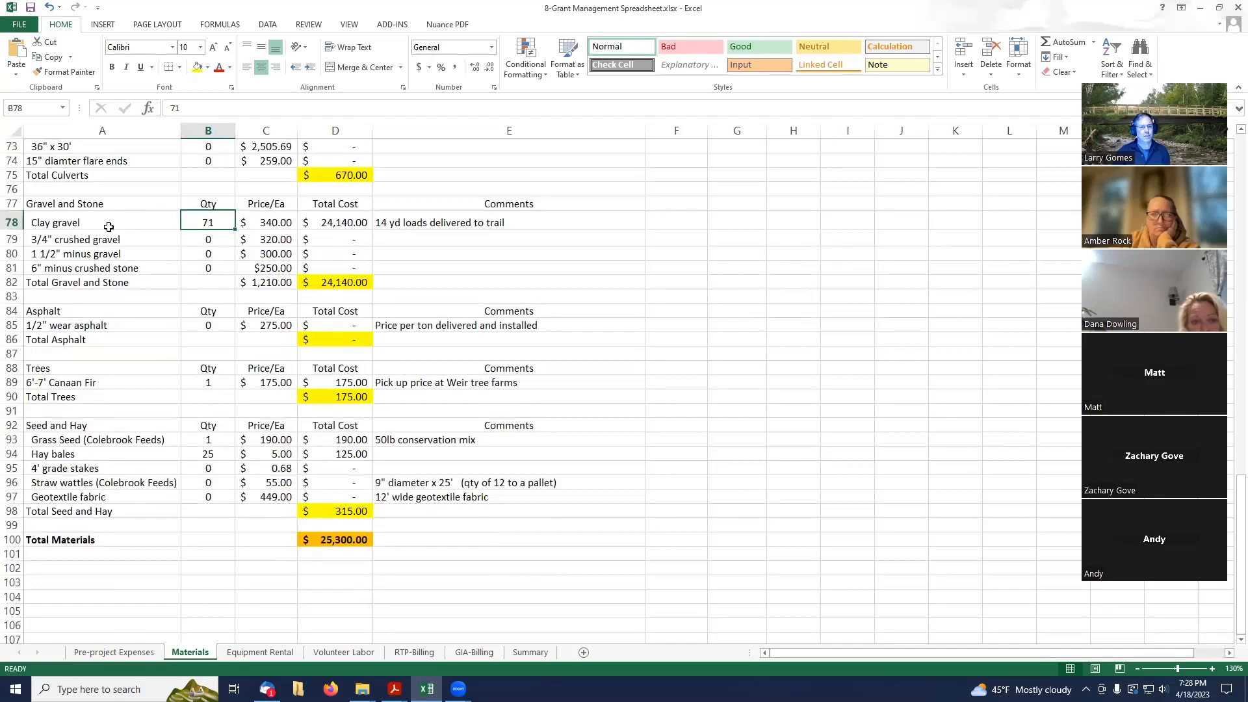
{"action": "left_click", "coordinate": [106, 221]}
{"action": "left_click", "coordinate": [112, 238]}
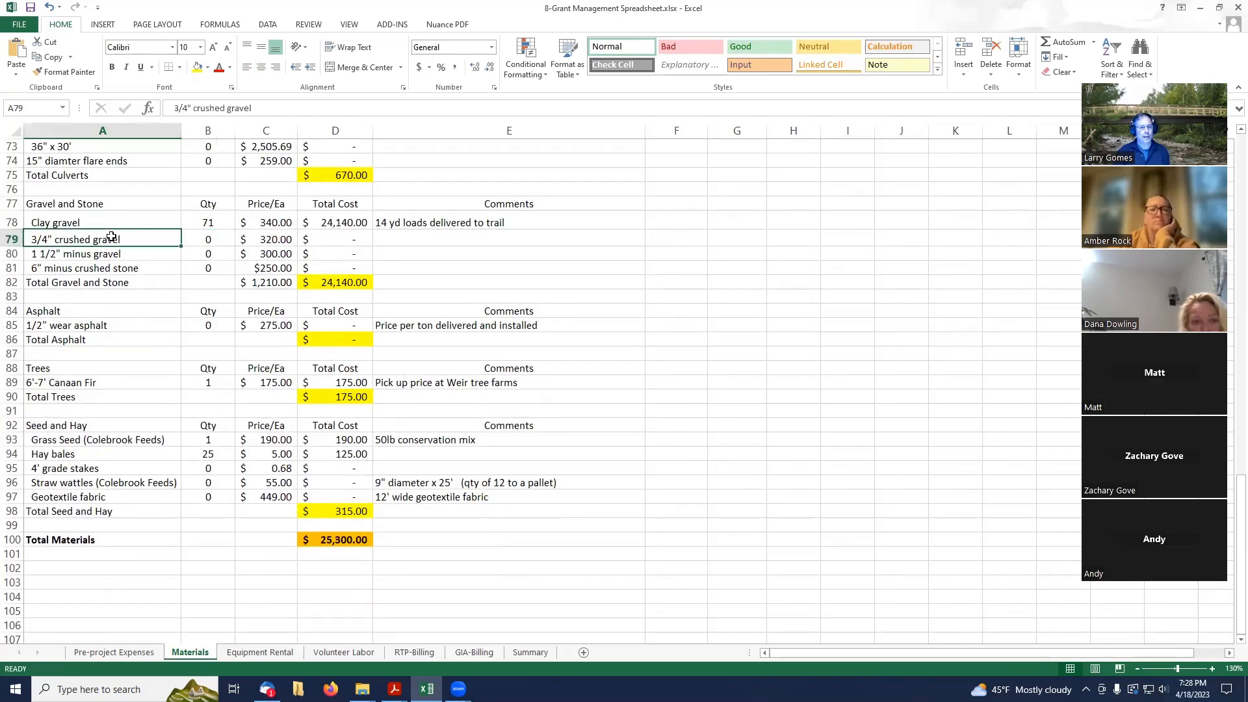
{"action": "left_click", "coordinate": [118, 253]}
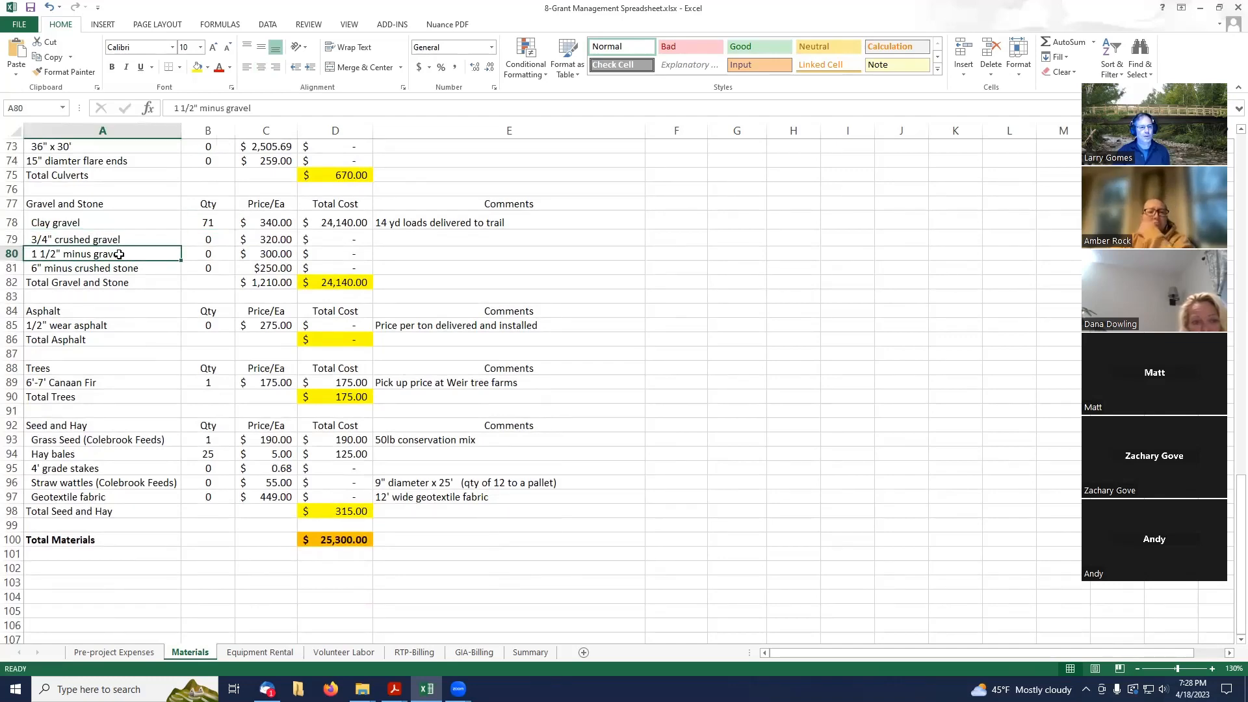
{"action": "left_click", "coordinate": [132, 268]}
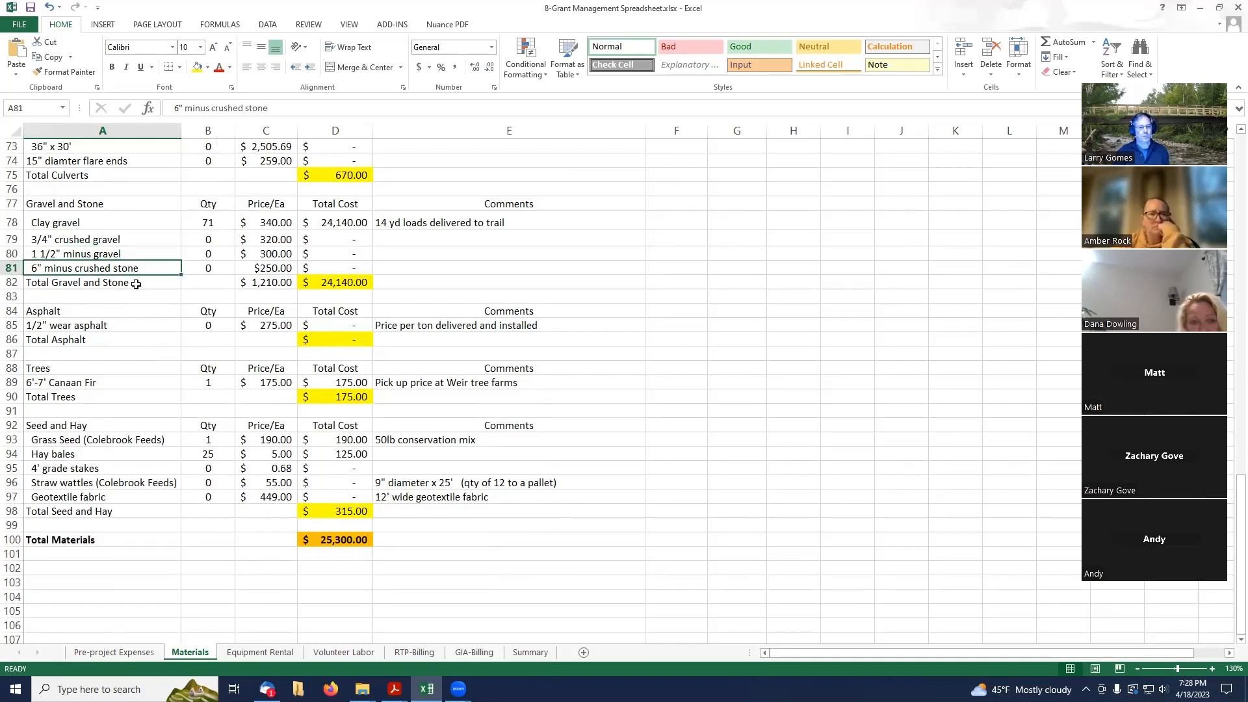
{"action": "left_click", "coordinate": [136, 285]}
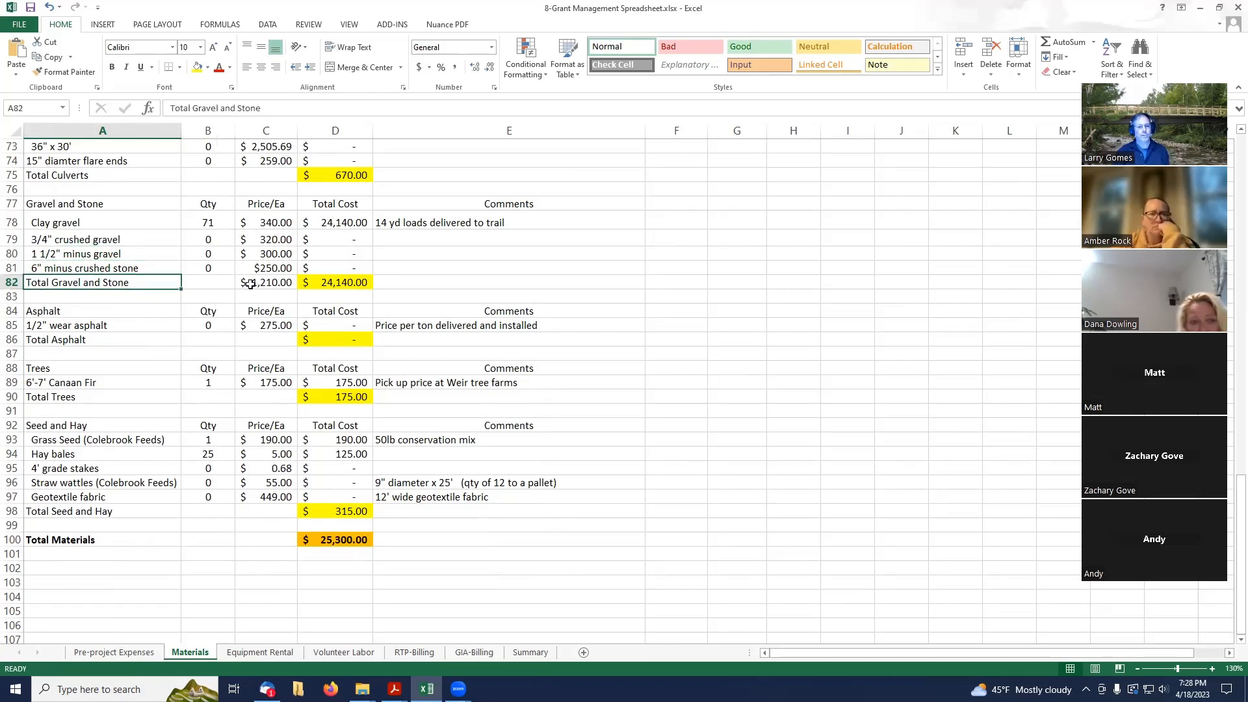
Return to the upper Materials categories and examine the Runners & abutment boards heading and its first two items in A14:A16
{"action": "scroll", "coordinate": [209, 262], "scroll_direction": "up", "scroll_amount": 2}
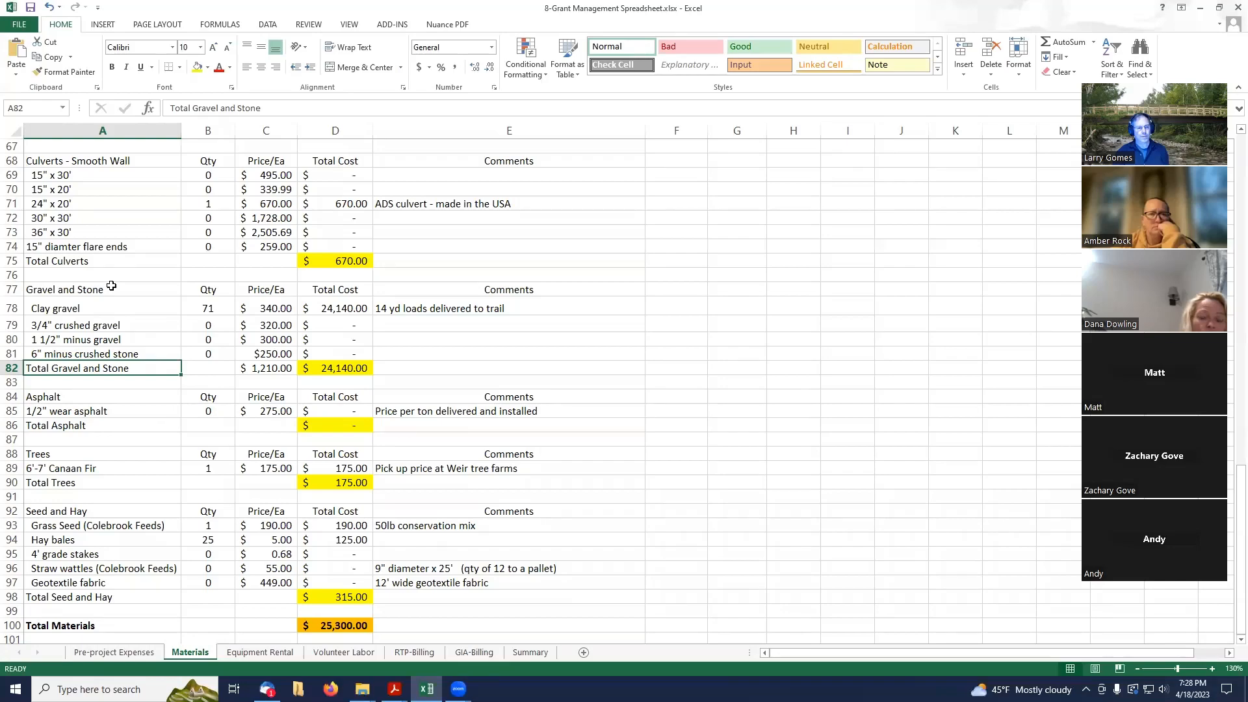
{"action": "scroll", "coordinate": [149, 333], "scroll_direction": "up", "scroll_amount": 12}
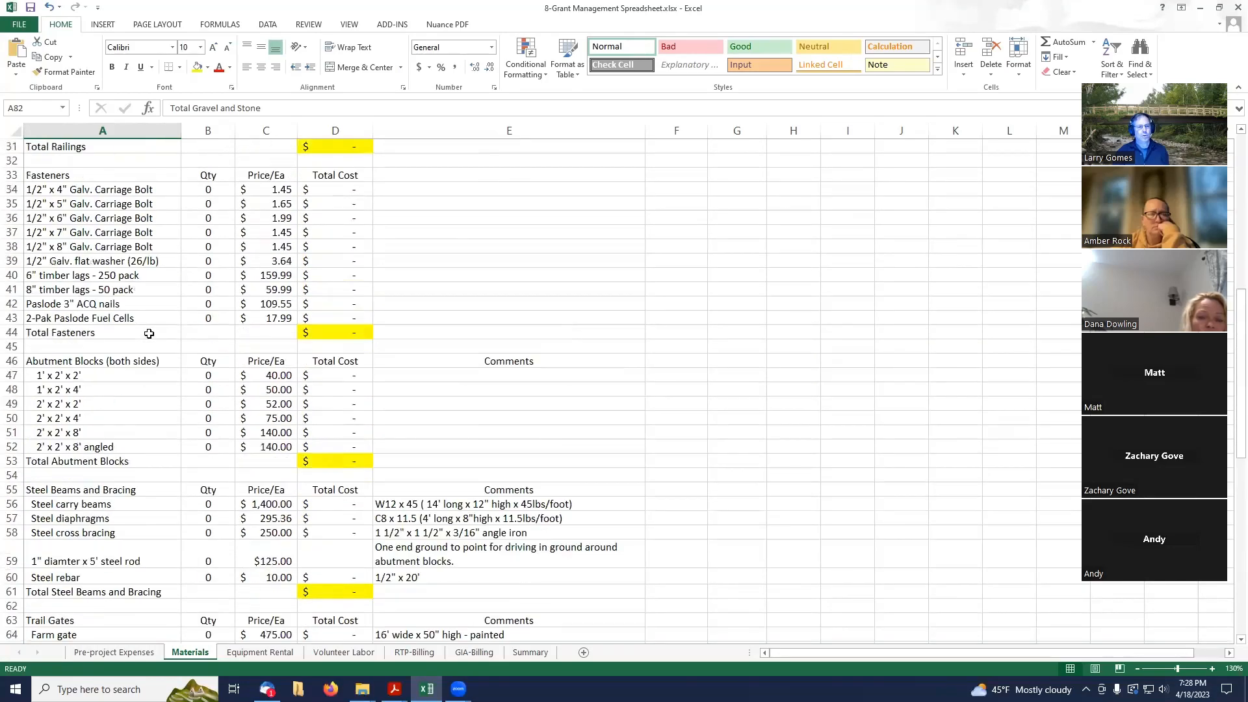
{"action": "scroll", "coordinate": [149, 334], "scroll_direction": "up", "scroll_amount": 10}
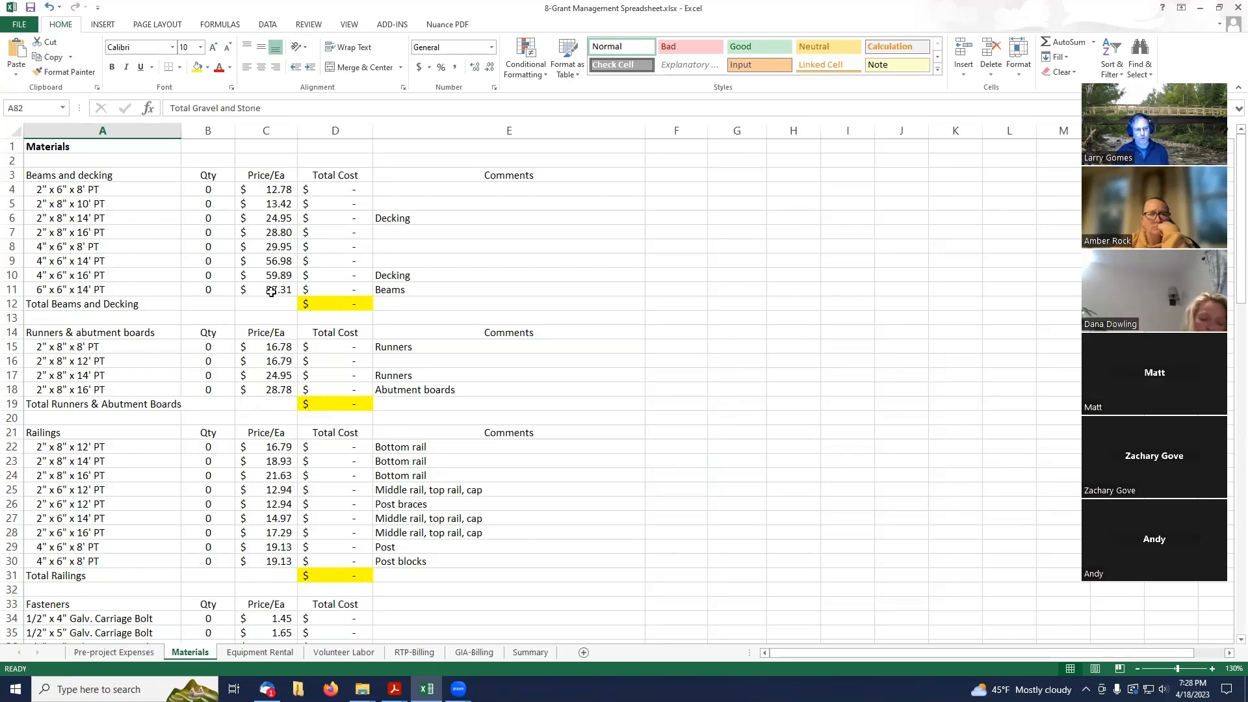
{"action": "scroll", "coordinate": [273, 293], "scroll_direction": "down", "scroll_amount": 2}
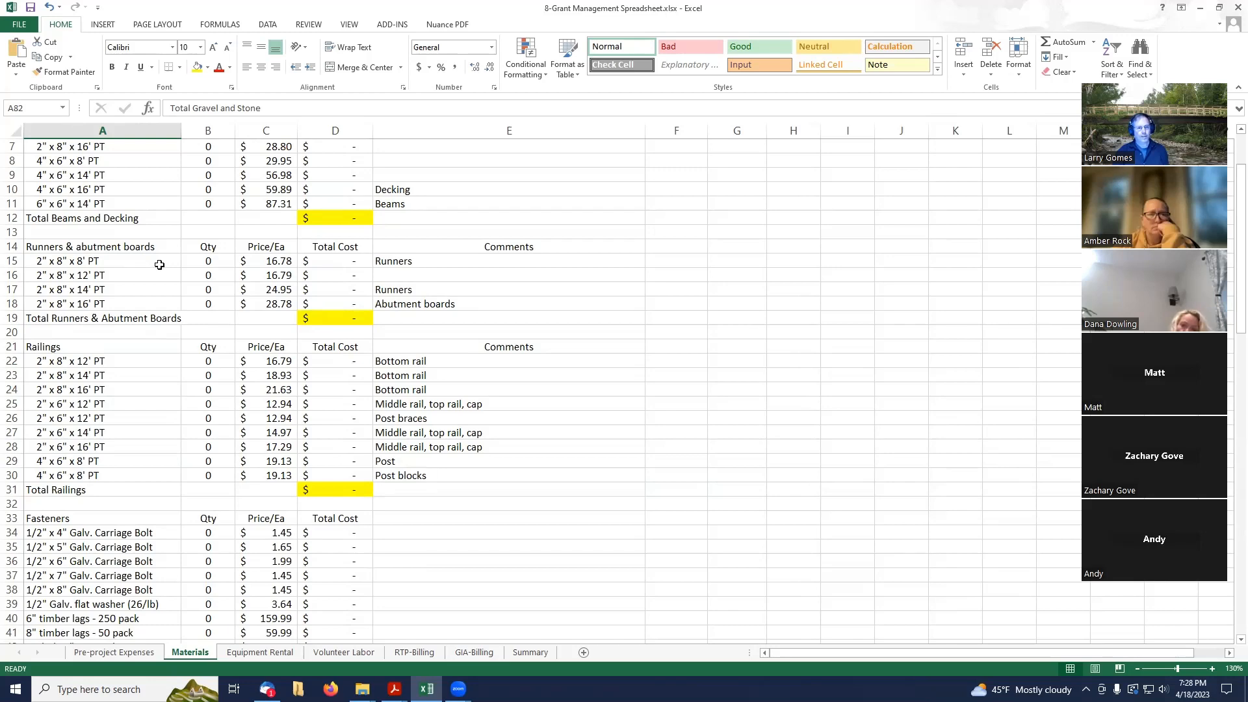
{"action": "scroll", "coordinate": [159, 264], "scroll_direction": "up", "scroll_amount": 2}
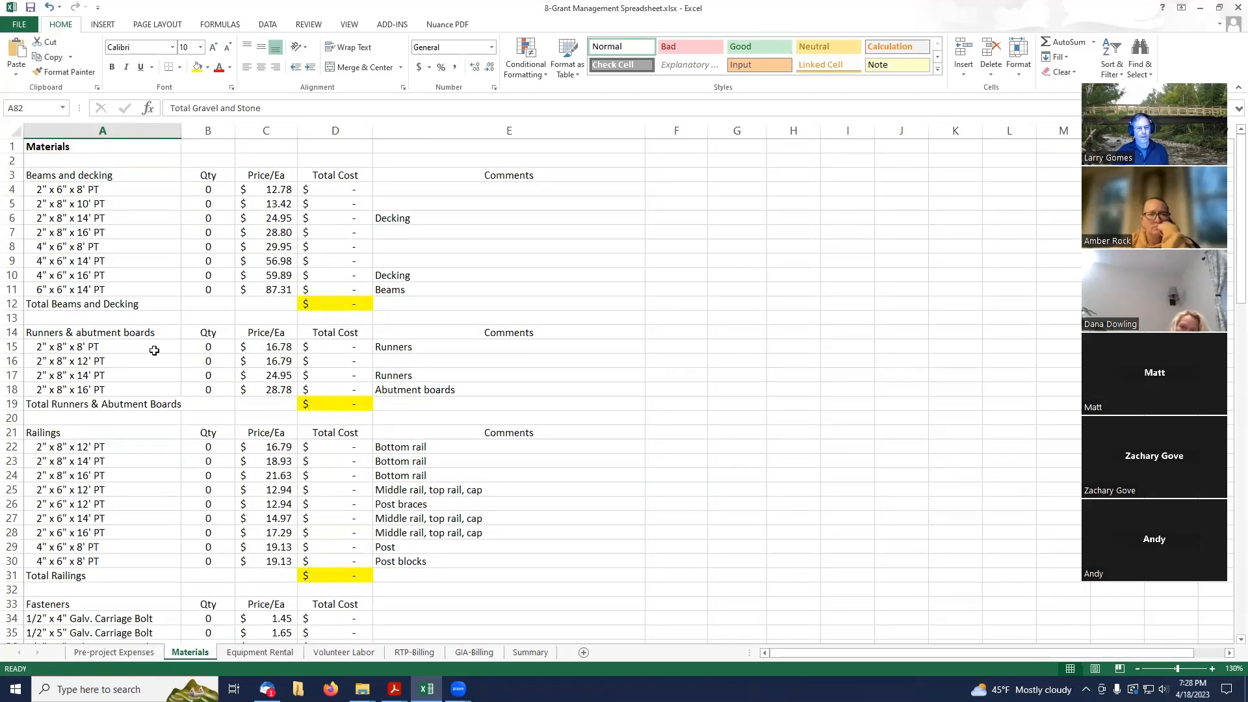
{"action": "left_click", "coordinate": [154, 350]}
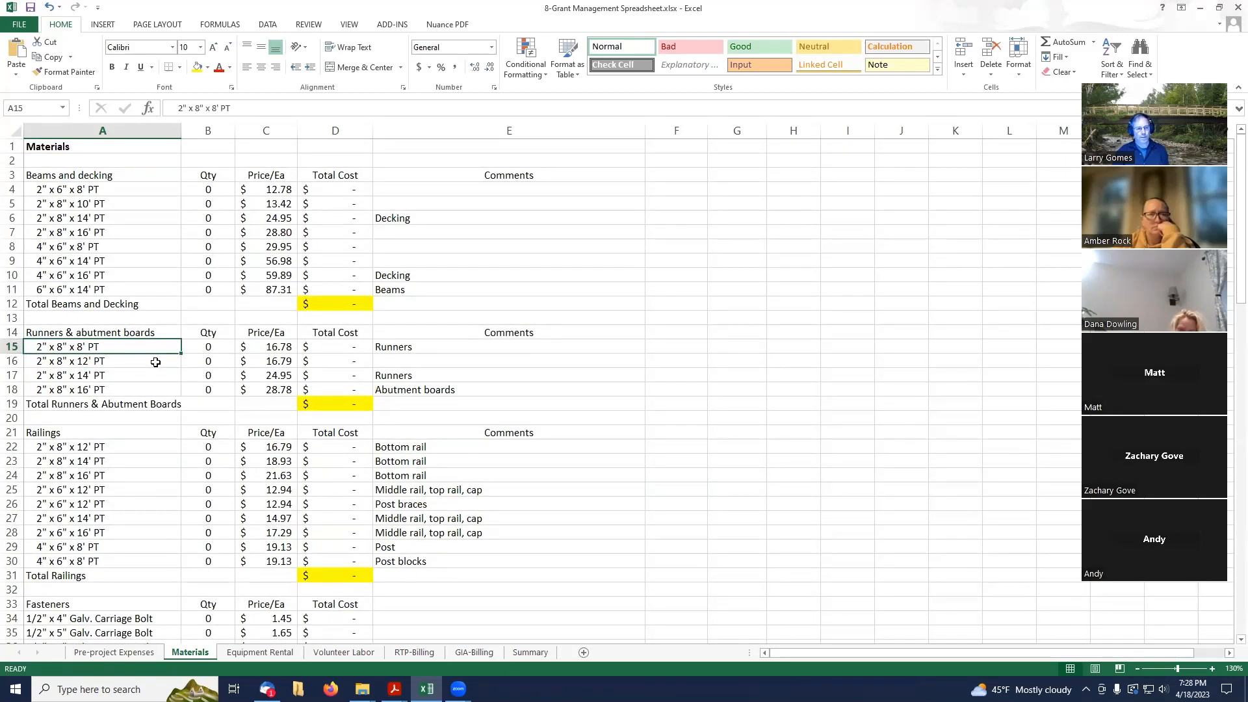
{"action": "scroll", "coordinate": [155, 362], "scroll_direction": "down", "scroll_amount": 2}
{"action": "left_click", "coordinate": [155, 280]}
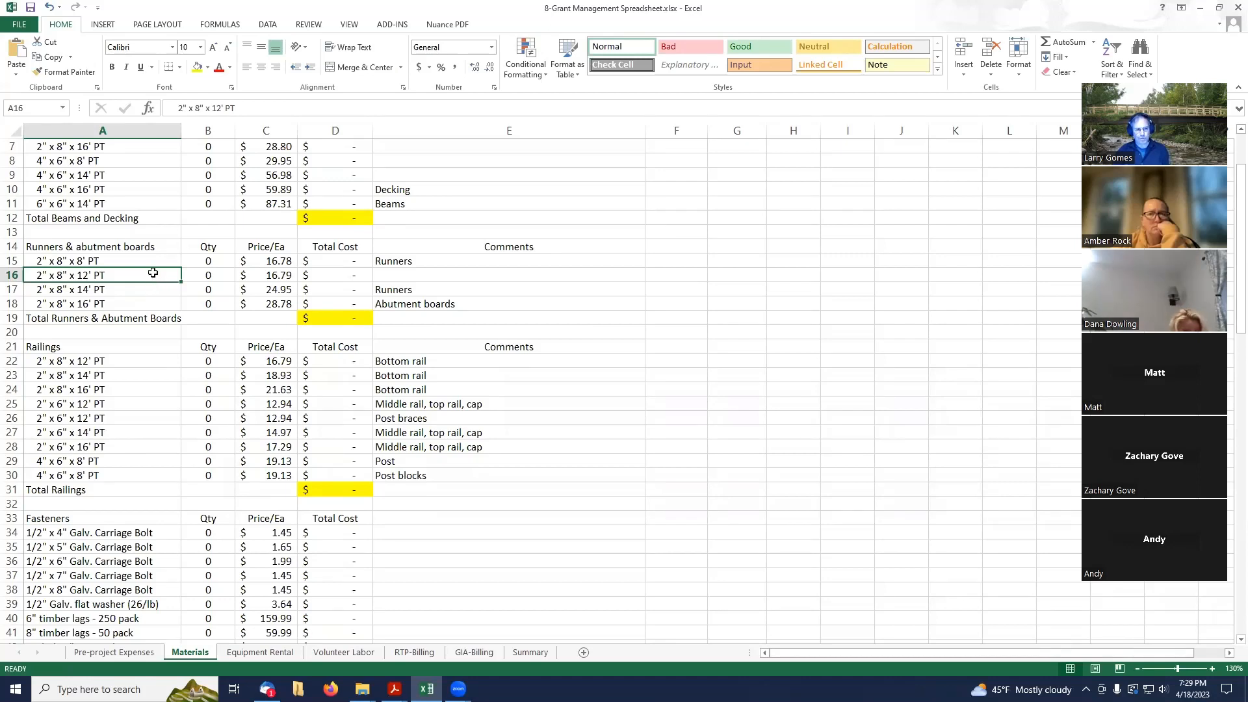
{"action": "left_click", "coordinate": [154, 262]}
{"action": "left_click", "coordinate": [160, 250]}
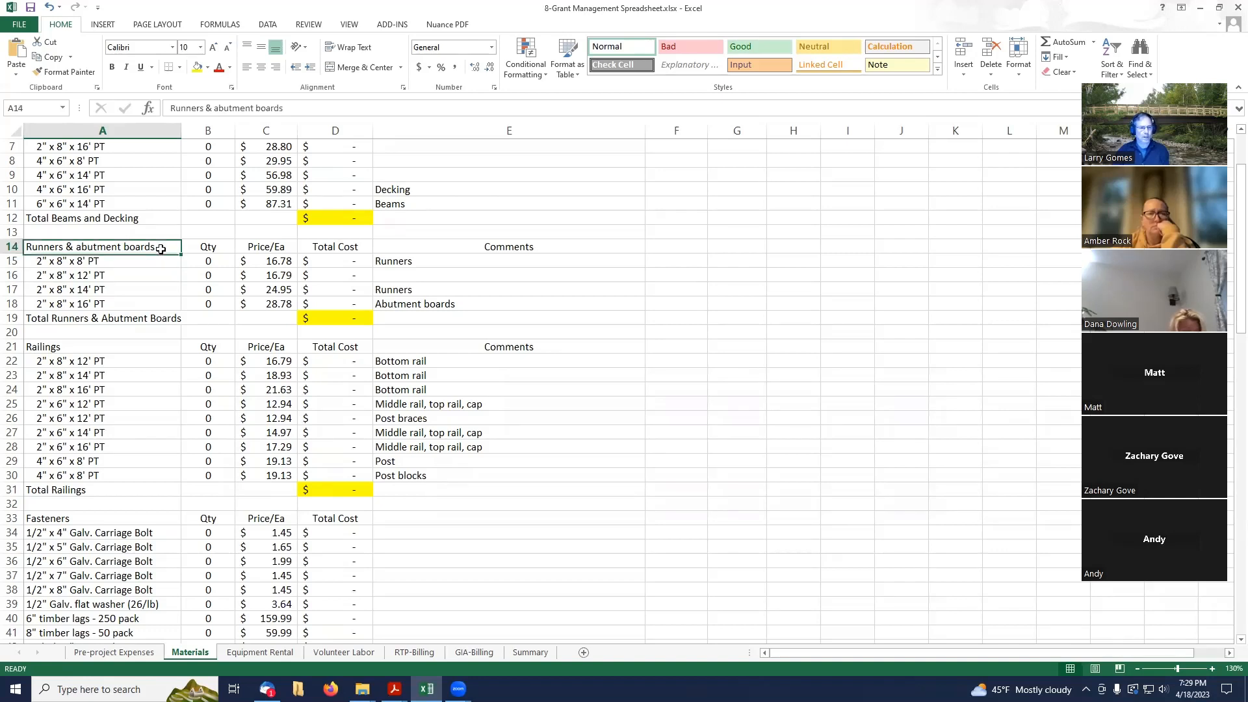
Compare the 2" x 8" x 8' PT and 2" x 8" x 12' PT boards in A15:A16 under Runners & abutment boards
{"action": "left_click", "coordinate": [159, 275]}
{"action": "left_click", "coordinate": [158, 261]}
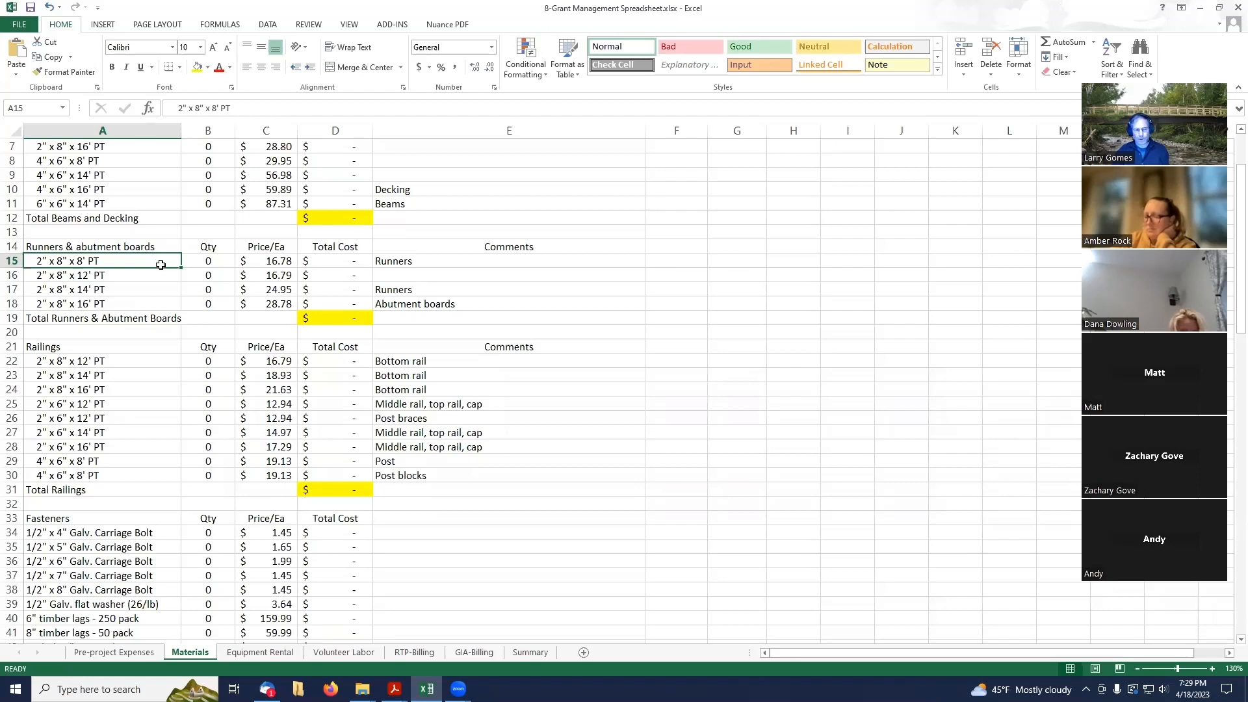
{"action": "left_click", "coordinate": [163, 276]}
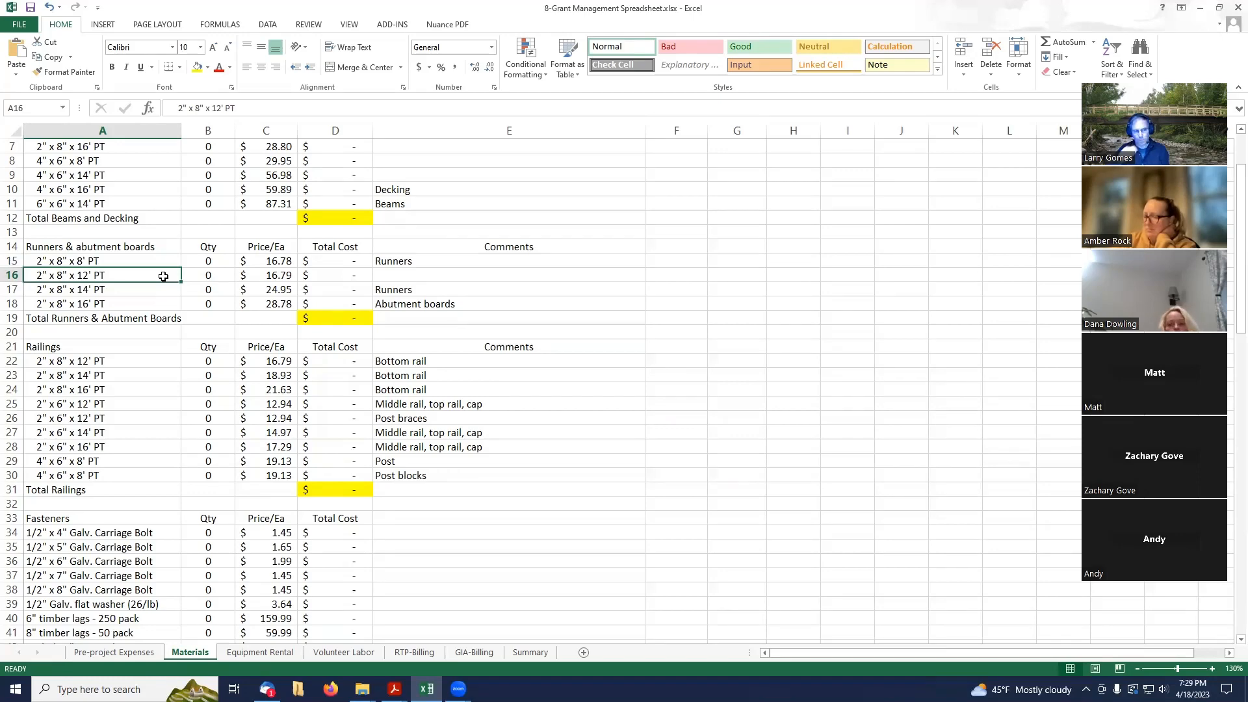
Go through the Railings items in A22:A30, from the 2" x 8" x 12' PT boards to the 4" x 6" x 8' PT lumber
{"action": "scroll", "coordinate": [163, 276], "scroll_direction": "down", "scroll_amount": 2}
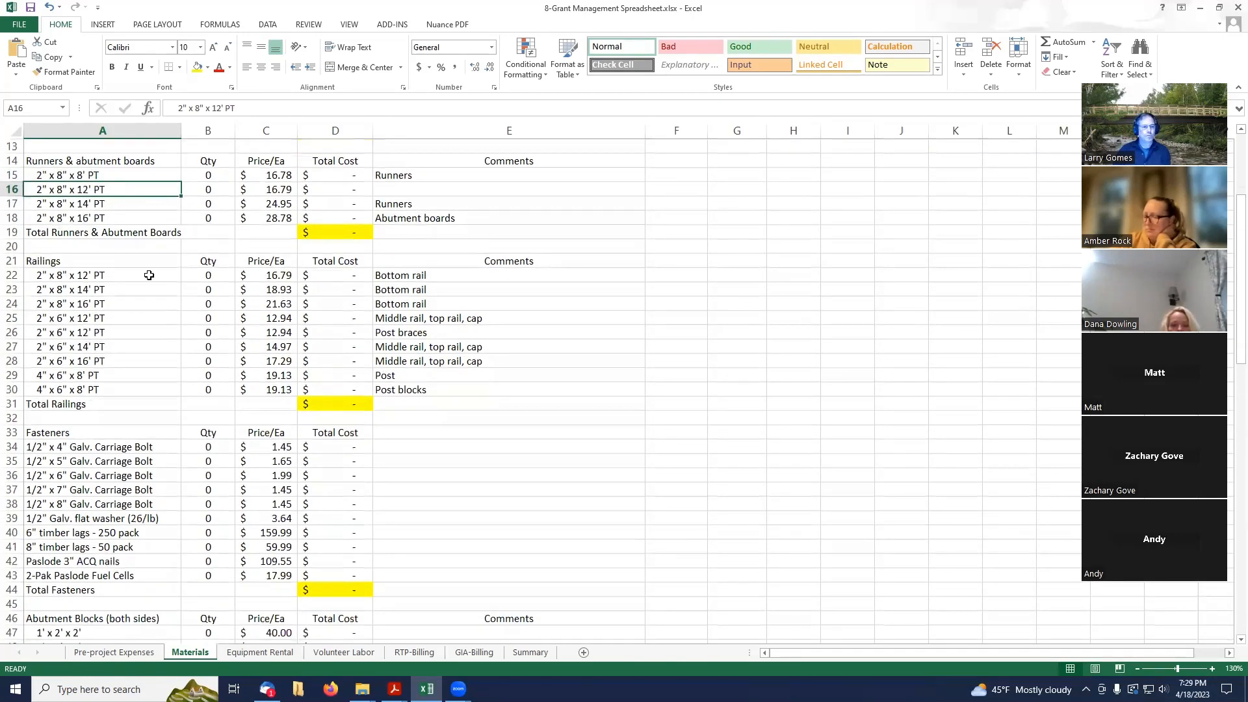
{"action": "left_click", "coordinate": [149, 275]}
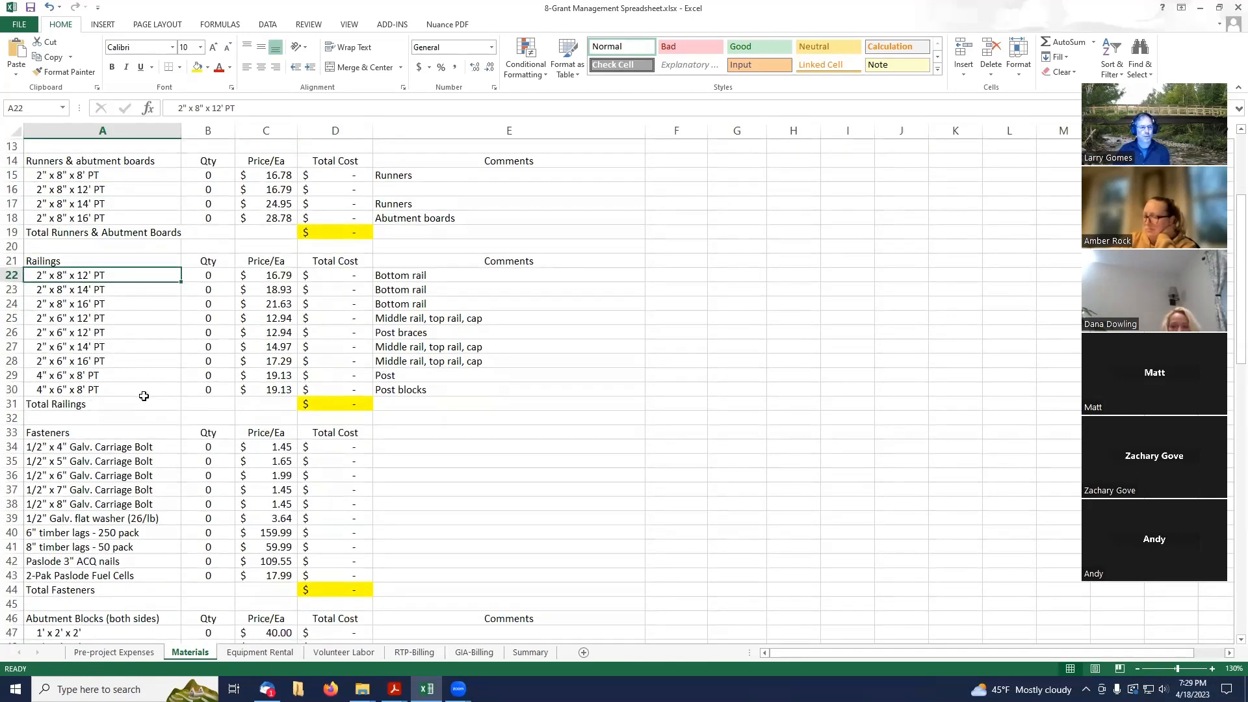
{"action": "left_click", "coordinate": [146, 371]}
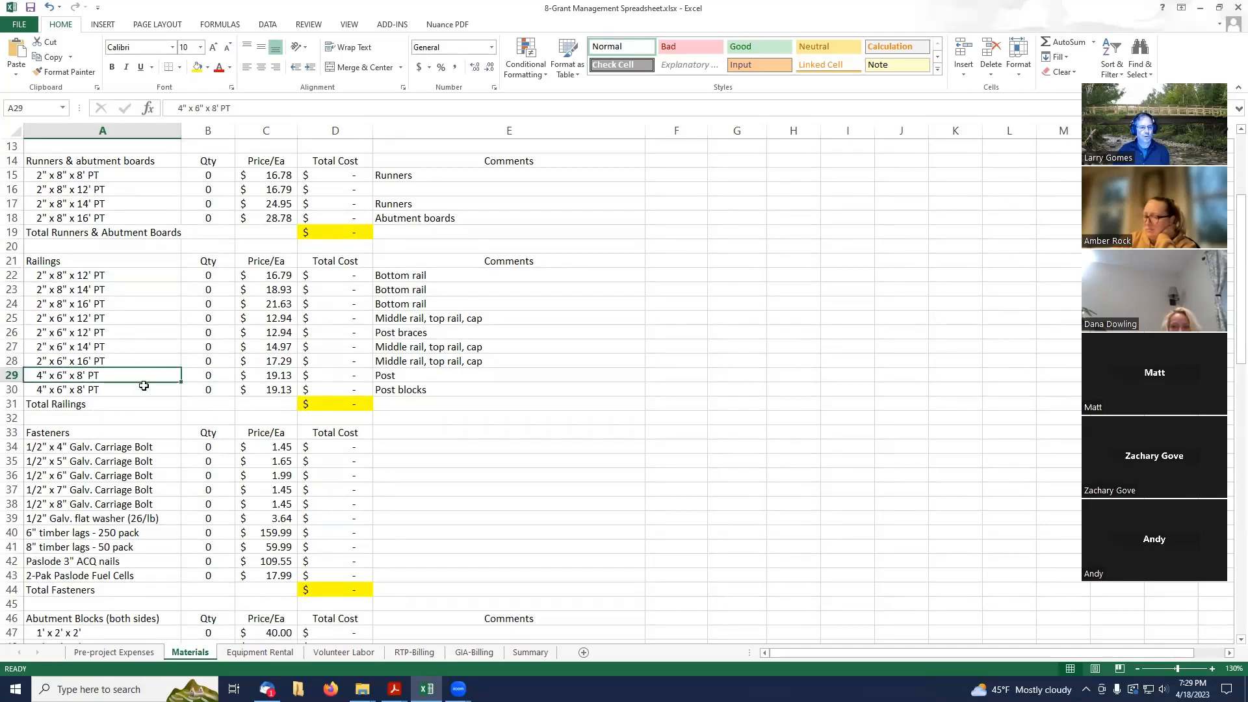
{"action": "left_click", "coordinate": [144, 386]}
Go through the Fasteners items in A34:A43, covering the galvanized carriage bolts, timber lags, Paslode nails and fuel cells
{"action": "scroll", "coordinate": [143, 386], "scroll_direction": "down", "scroll_amount": 4}
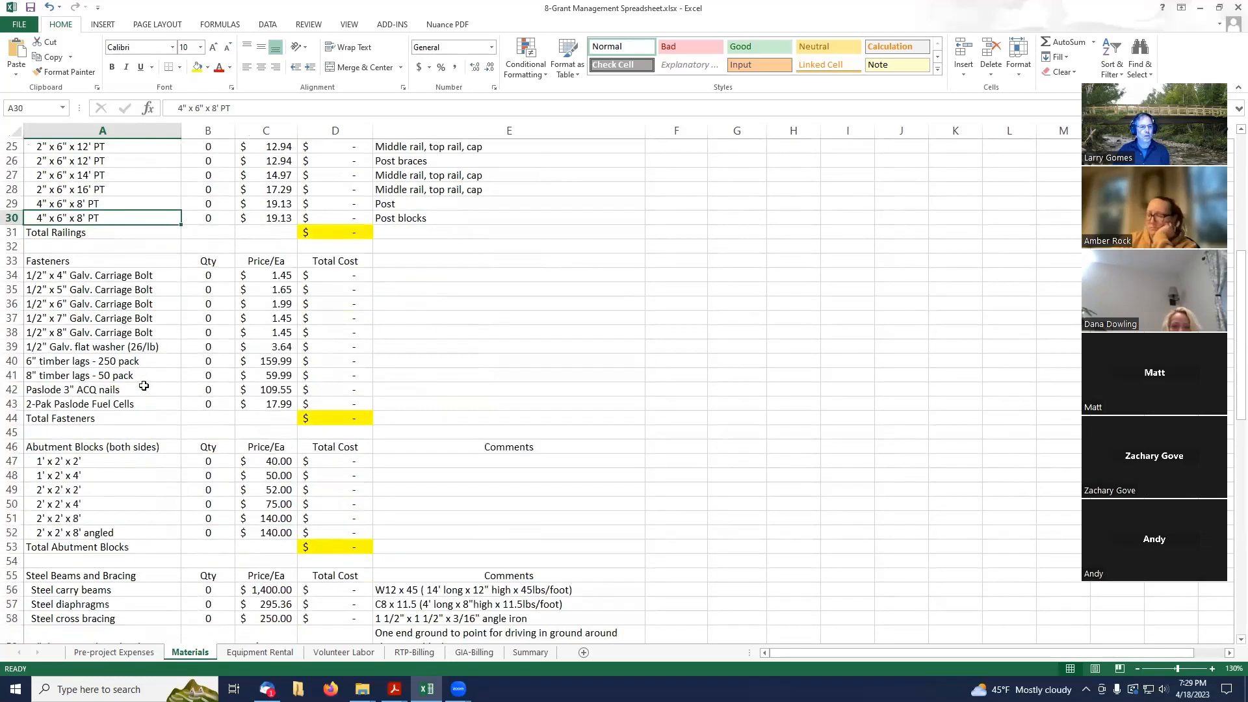
{"action": "left_click", "coordinate": [164, 273]}
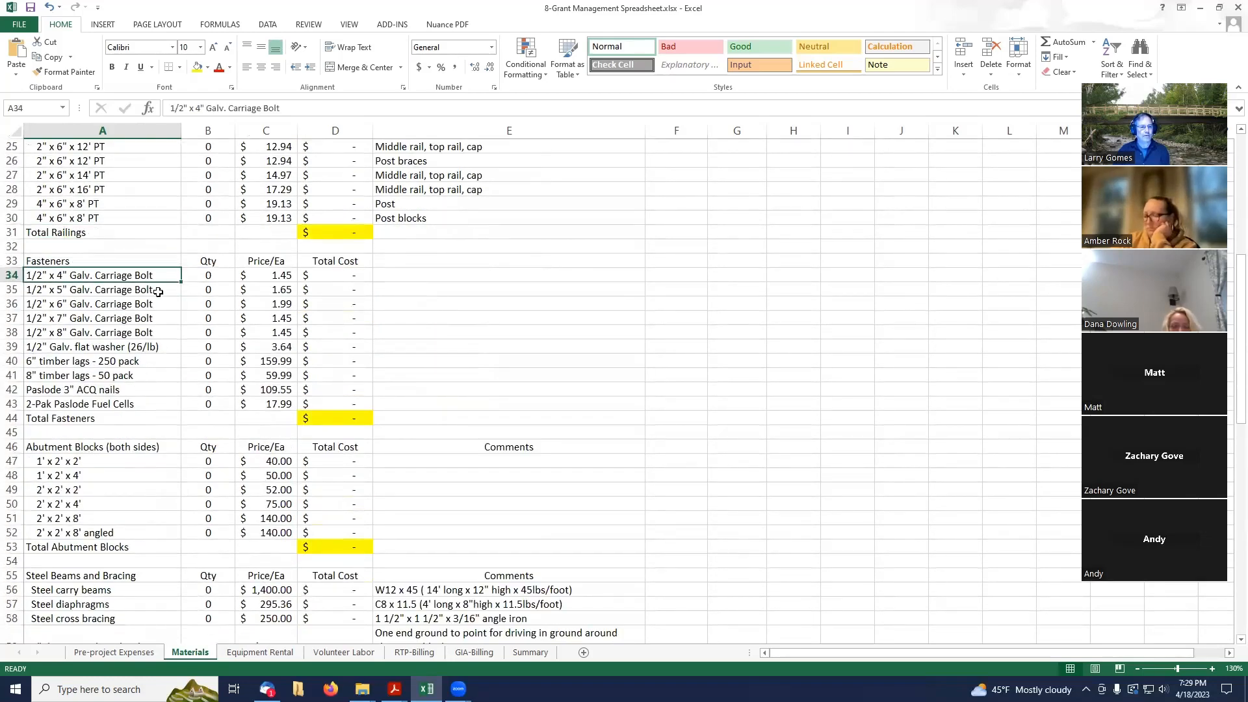
{"action": "left_click", "coordinate": [158, 292]}
{"action": "left_click", "coordinate": [159, 319]}
{"action": "left_click", "coordinate": [163, 362]}
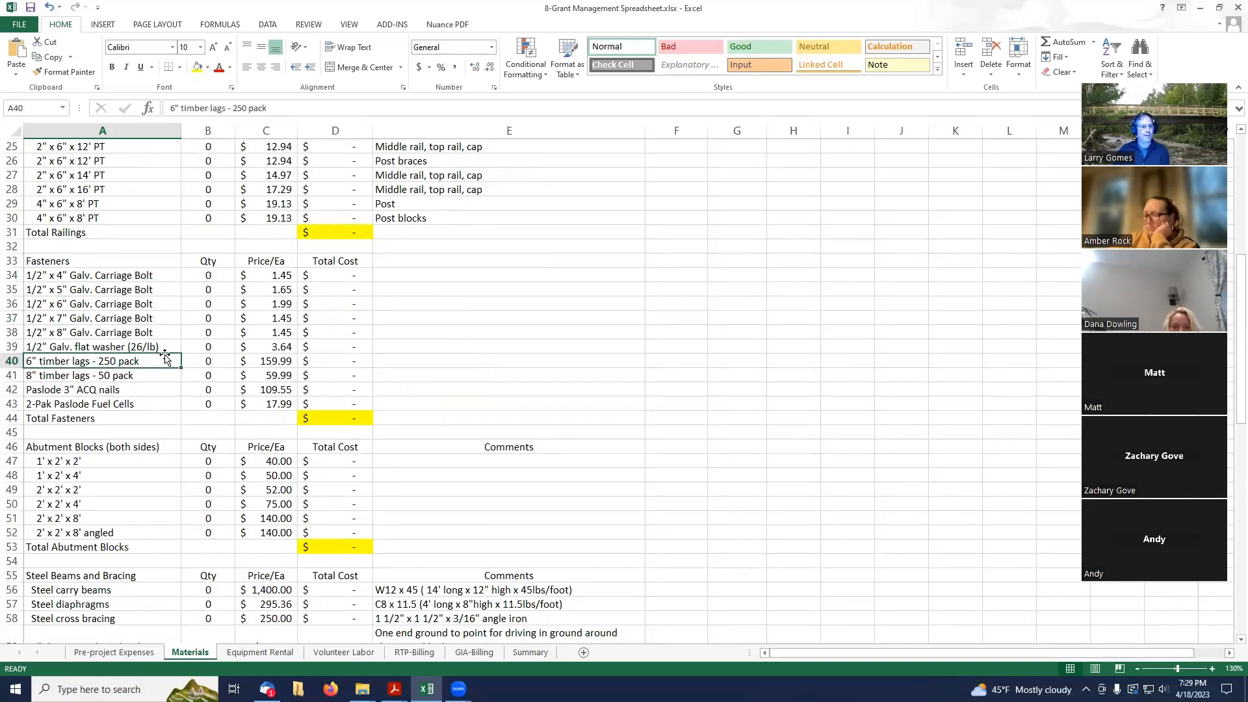
{"action": "left_click", "coordinate": [162, 378]}
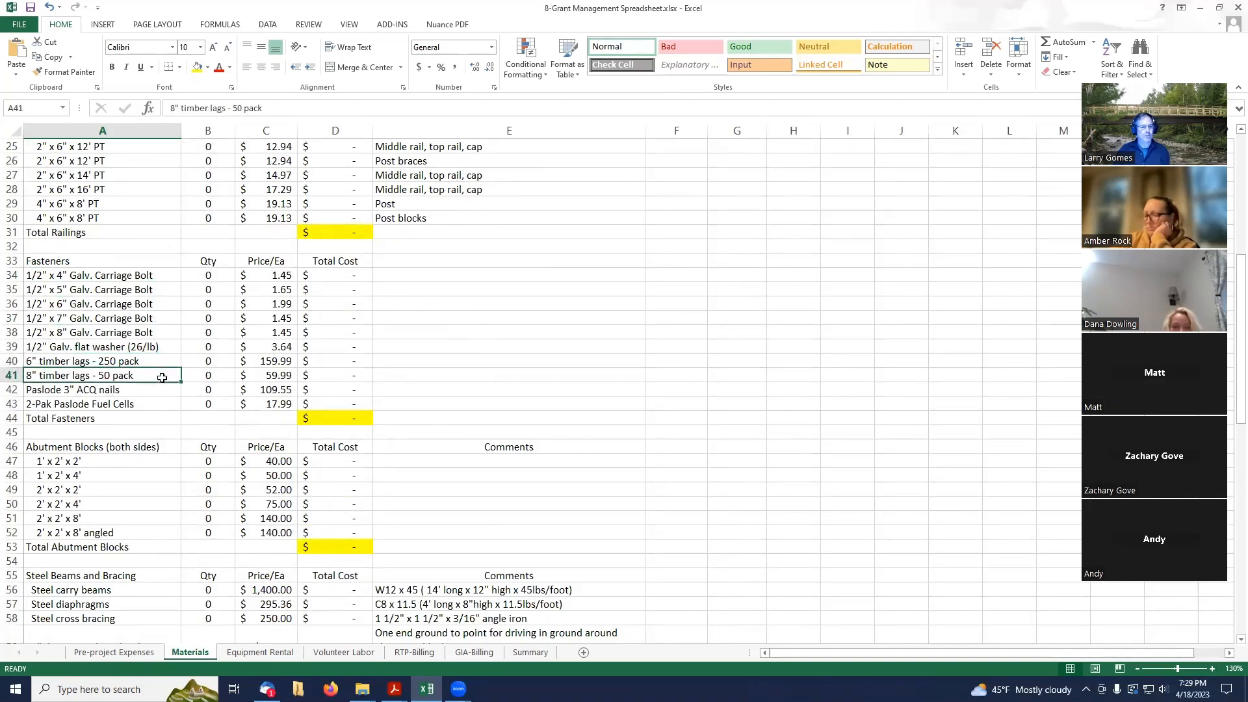
{"action": "scroll", "coordinate": [162, 377], "scroll_direction": "down", "scroll_amount": 1}
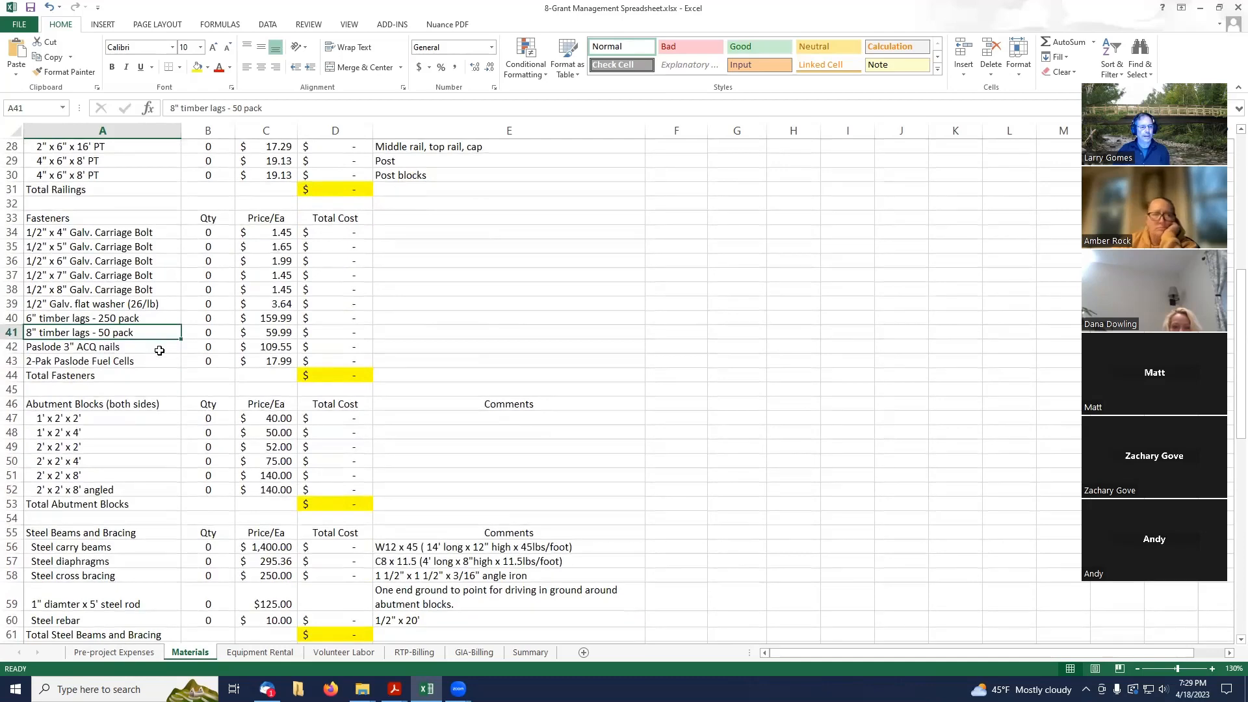
{"action": "left_click", "coordinate": [158, 351]}
{"action": "left_click", "coordinate": [158, 359]}
{"action": "scroll", "coordinate": [163, 368], "scroll_direction": "down", "scroll_amount": 2}
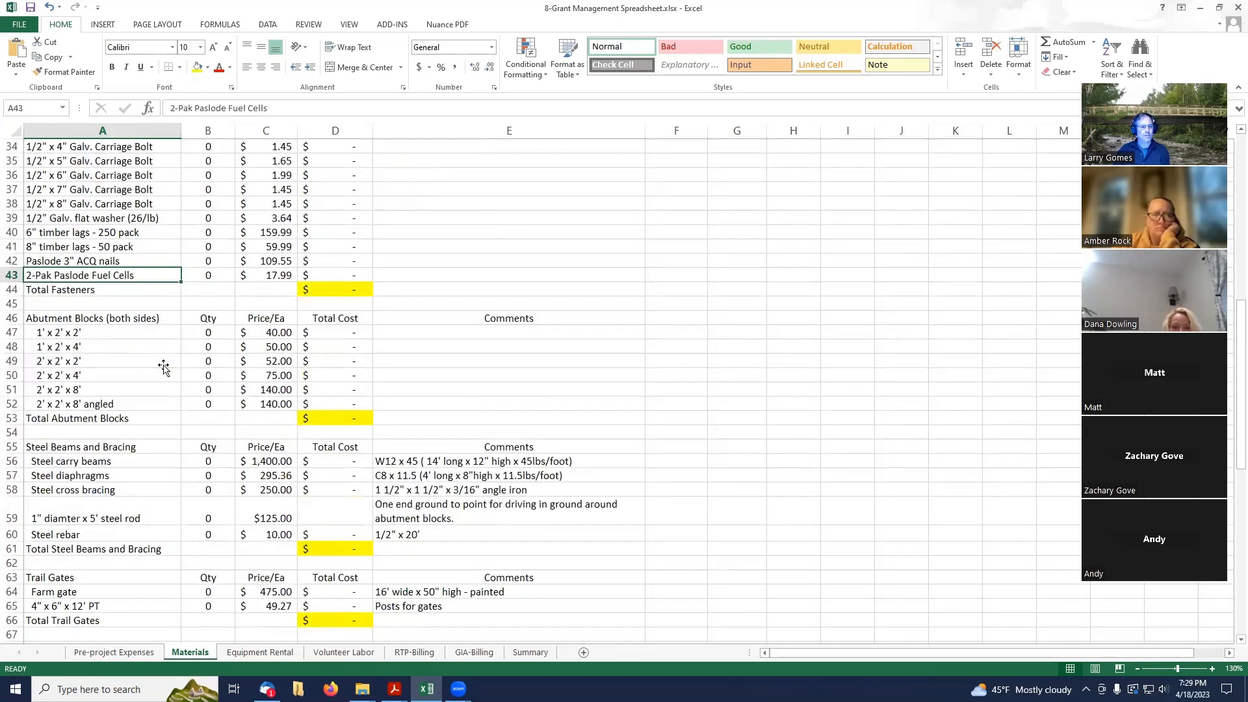
{"action": "scroll", "coordinate": [163, 367], "scroll_direction": "up", "scroll_amount": 2}
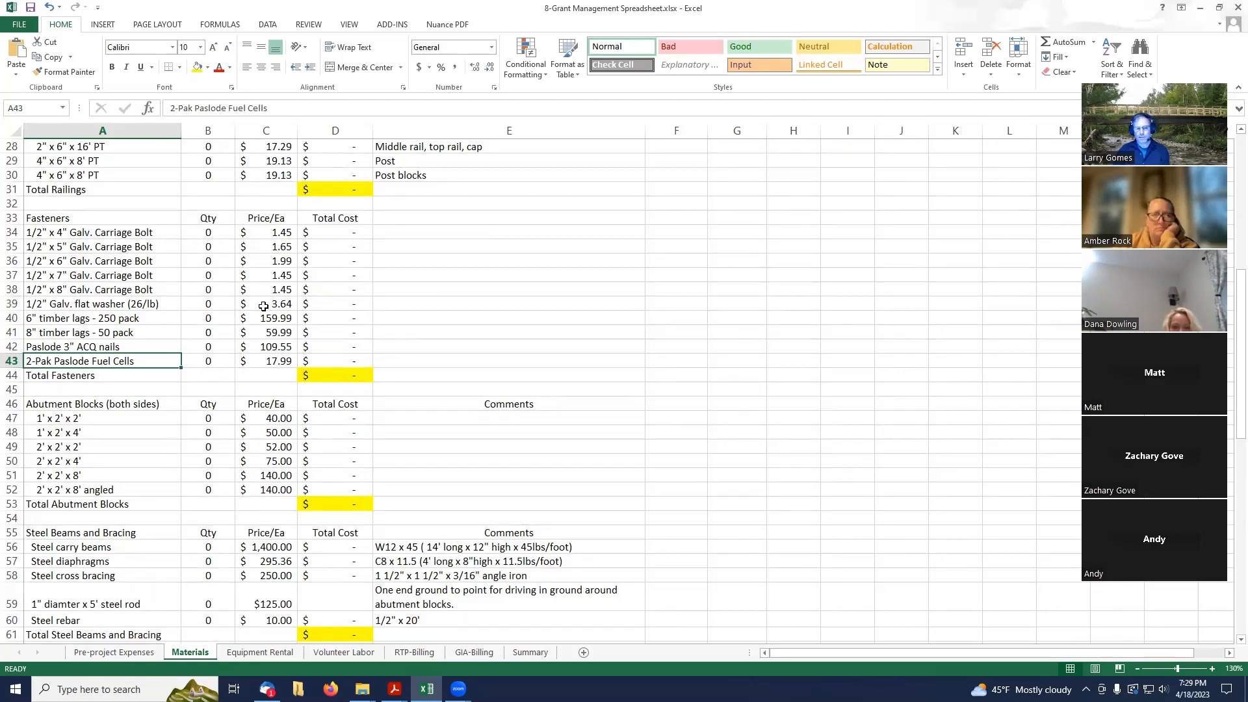
Go through the Abutment Blocks sizes in A47:A52, from 1' x 2' x 2' to 2' x 2' x 8' angled
{"action": "scroll", "coordinate": [193, 302], "scroll_direction": "down", "scroll_amount": 4}
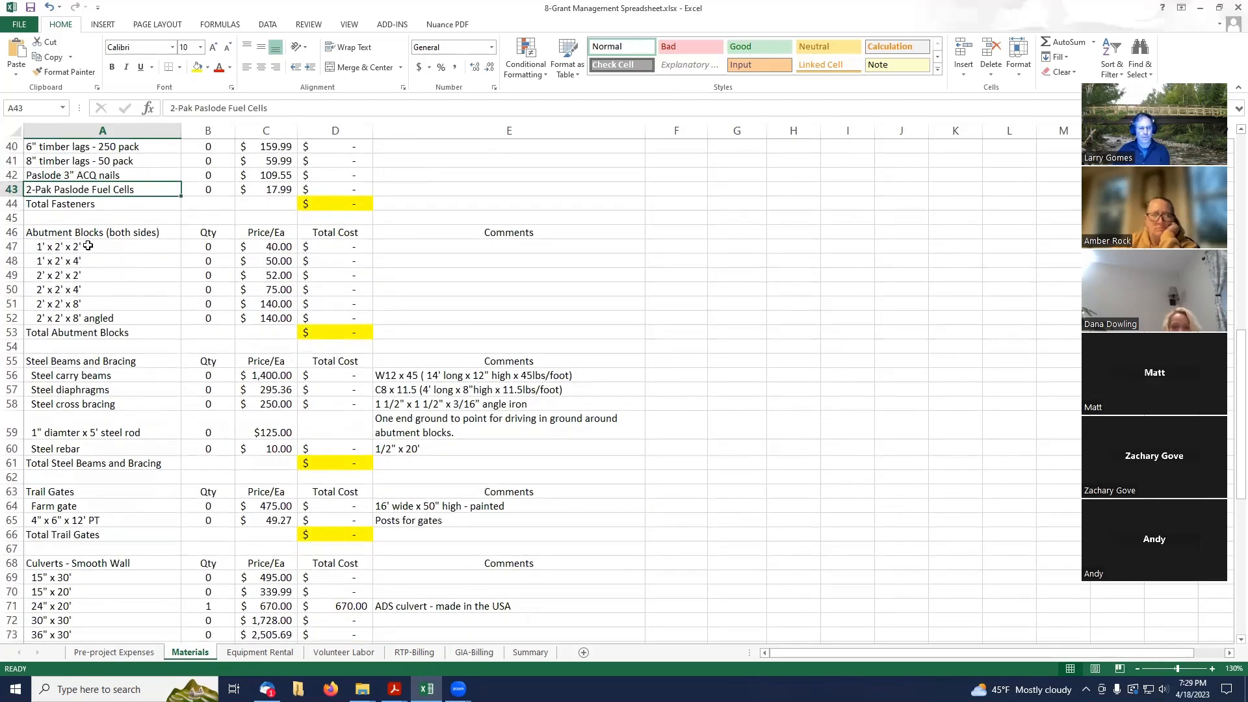
{"action": "left_click", "coordinate": [83, 247]}
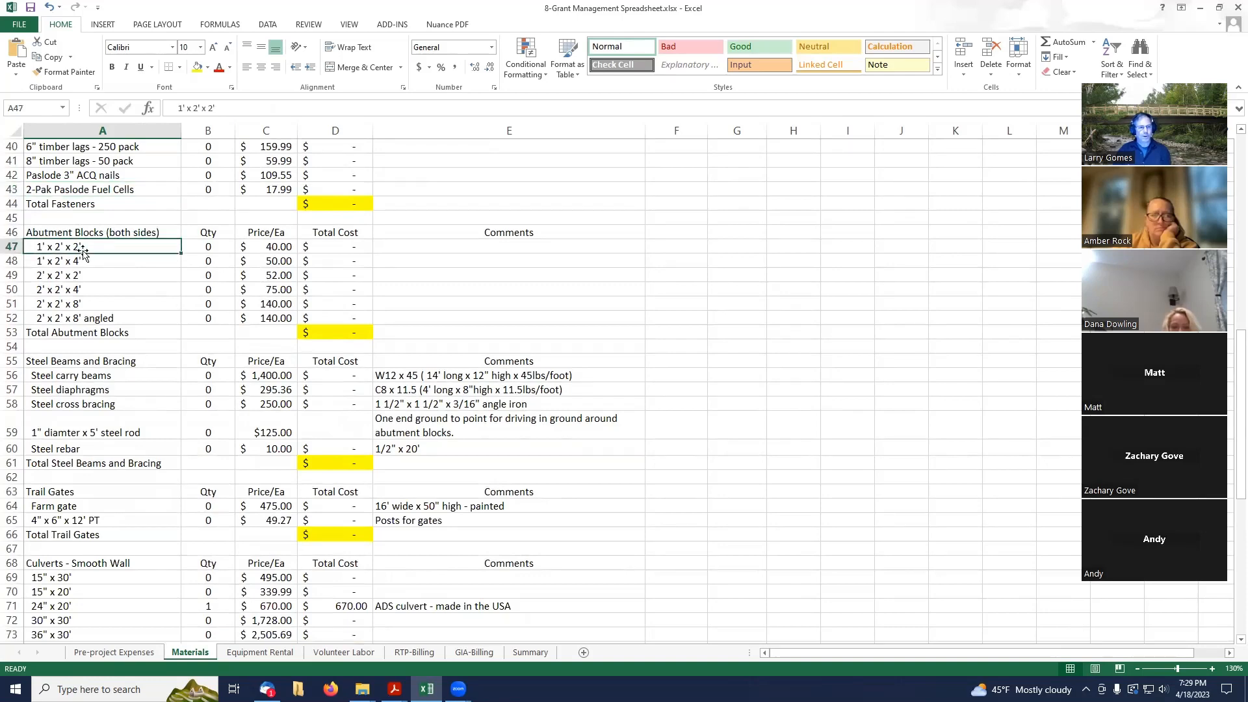
{"action": "left_click", "coordinate": [85, 258]}
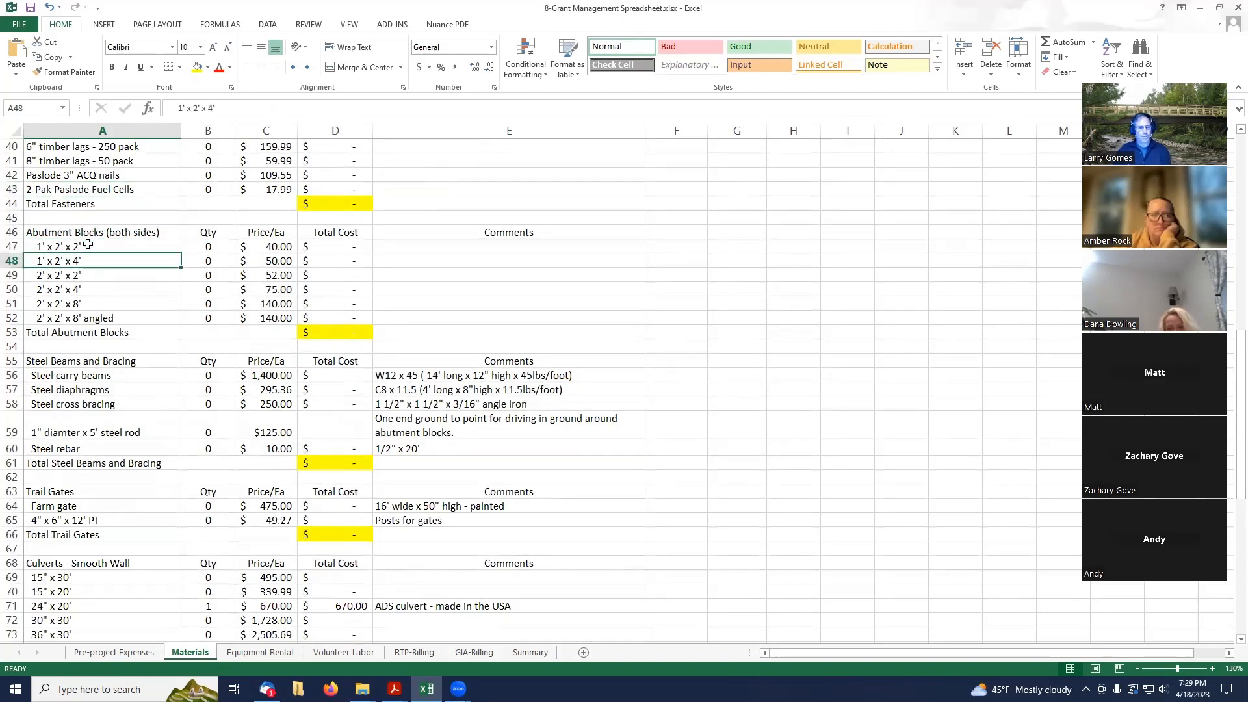
{"action": "left_click", "coordinate": [89, 274]}
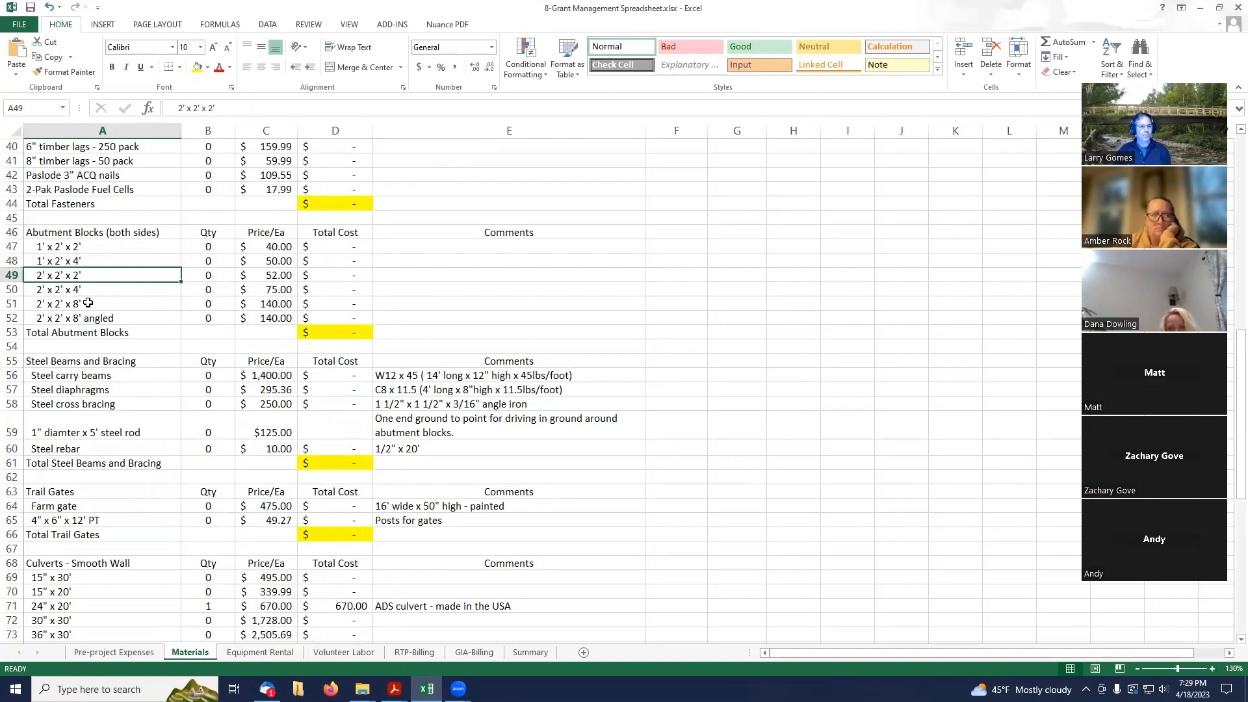
{"action": "left_click", "coordinate": [90, 303]}
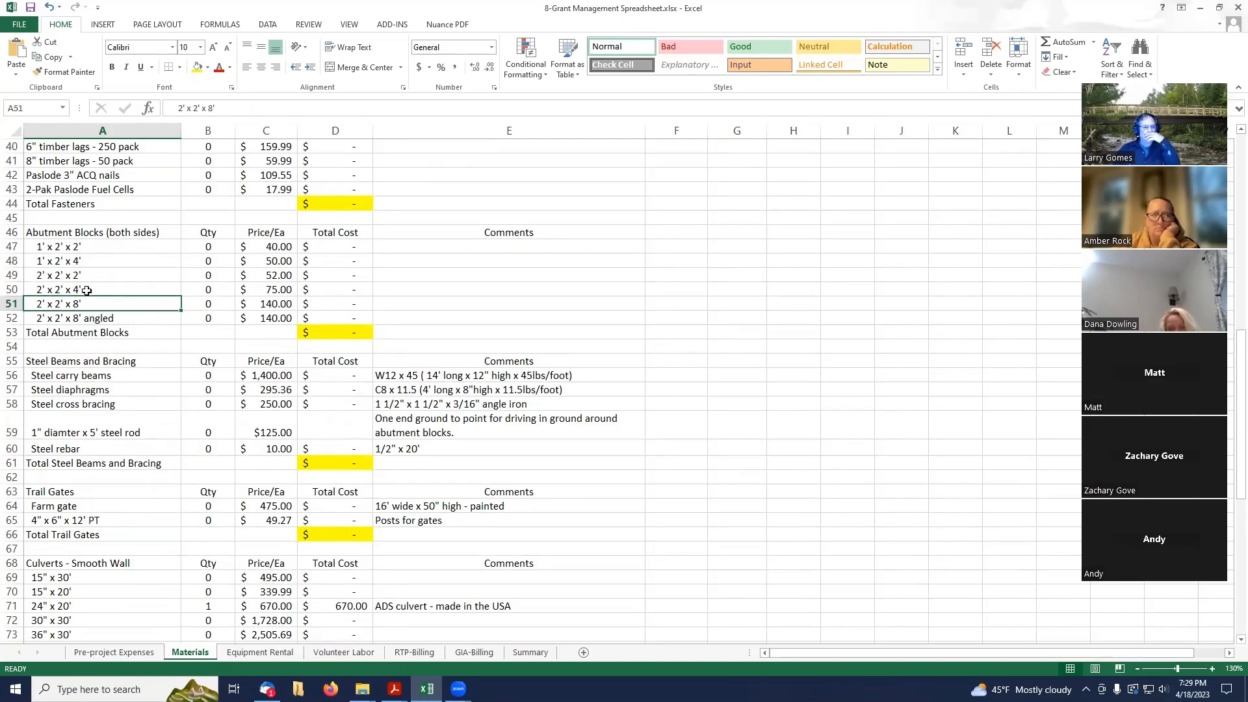
{"action": "left_click", "coordinate": [91, 290]}
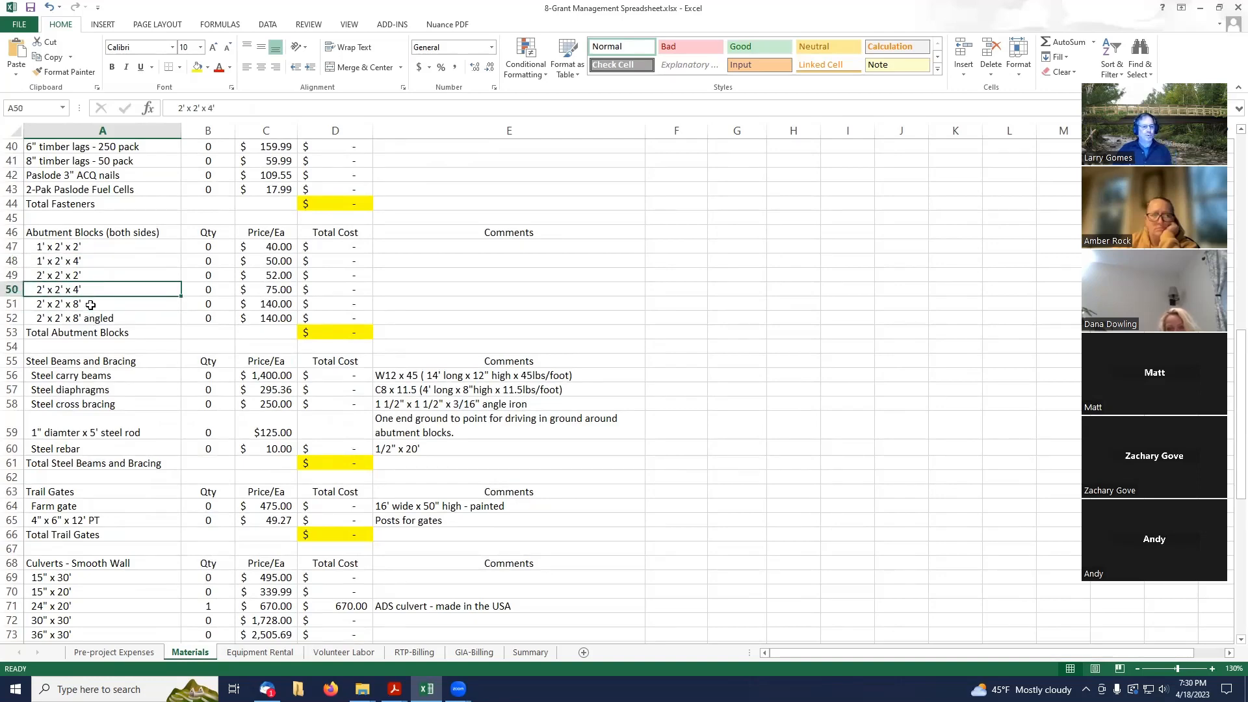
{"action": "left_click", "coordinate": [91, 303]}
{"action": "left_click", "coordinate": [91, 317]}
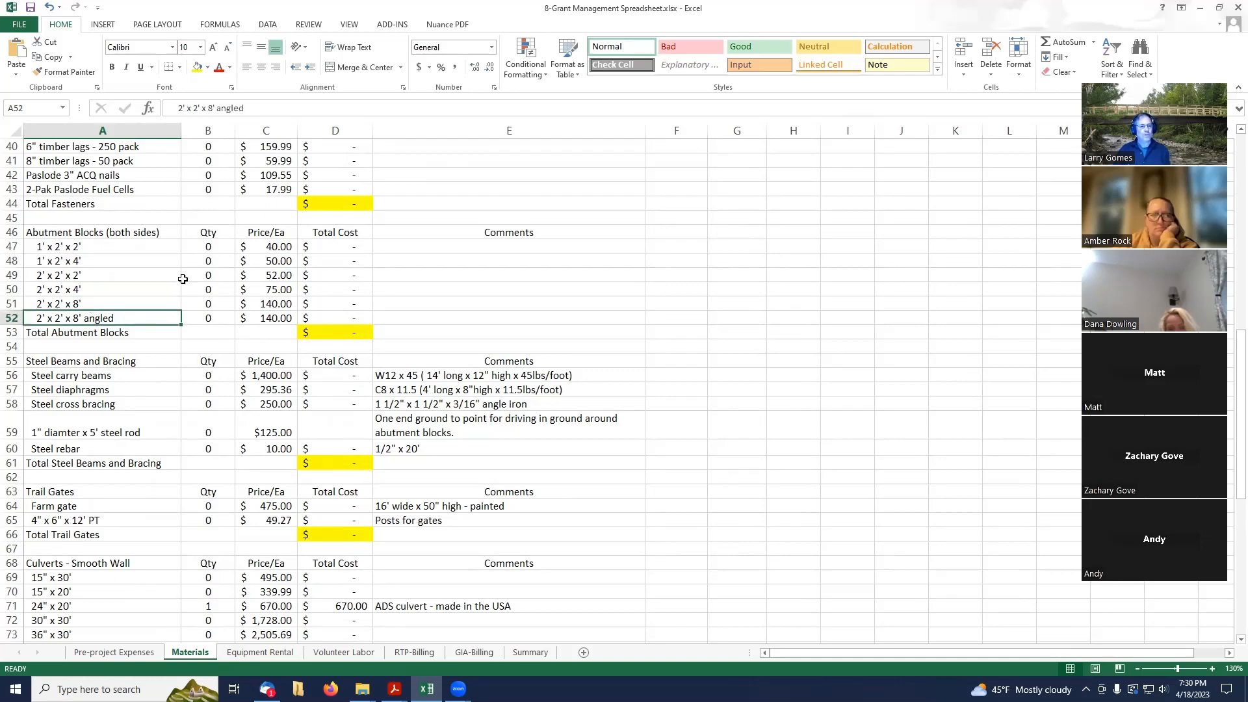
Examine the Steel Beams and Bracing items in A56:A60, covering the carry beams, diaphragms, cross bracing, steel rod and rebar
{"action": "scroll", "coordinate": [160, 361], "scroll_direction": "down", "scroll_amount": 1}
{"action": "scroll", "coordinate": [161, 361], "scroll_direction": "down", "scroll_amount": 2}
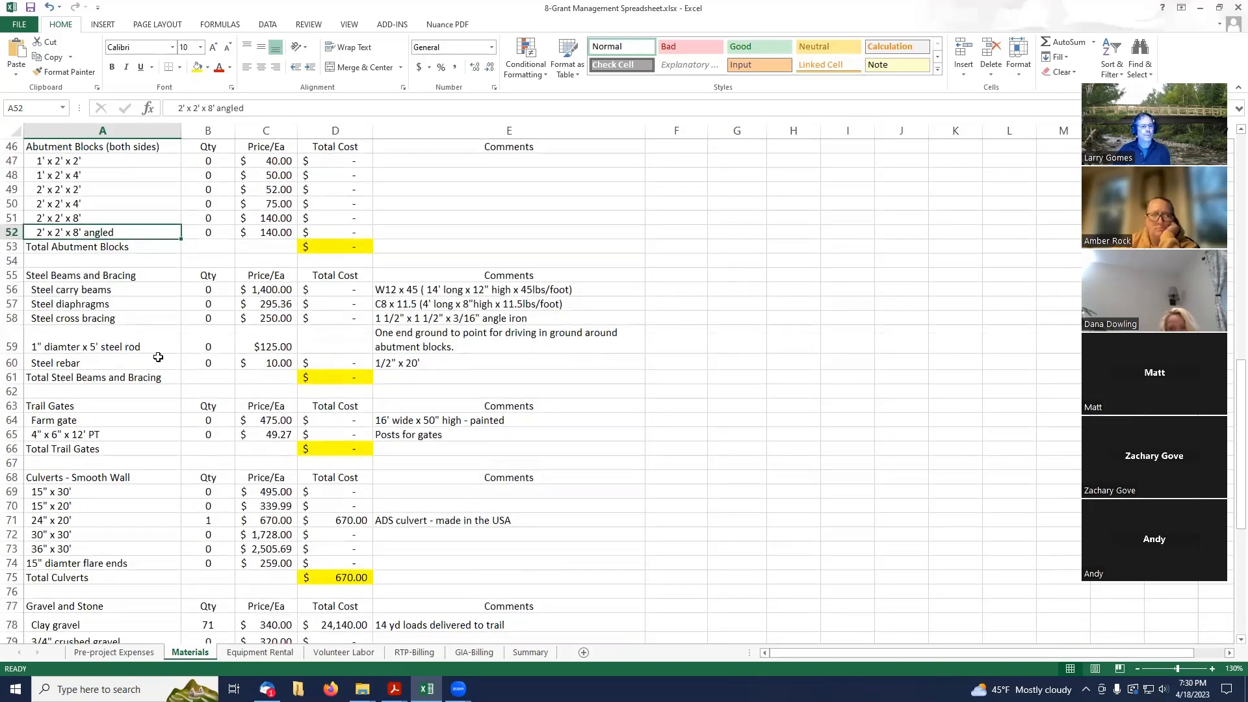
{"action": "left_click", "coordinate": [134, 292]}
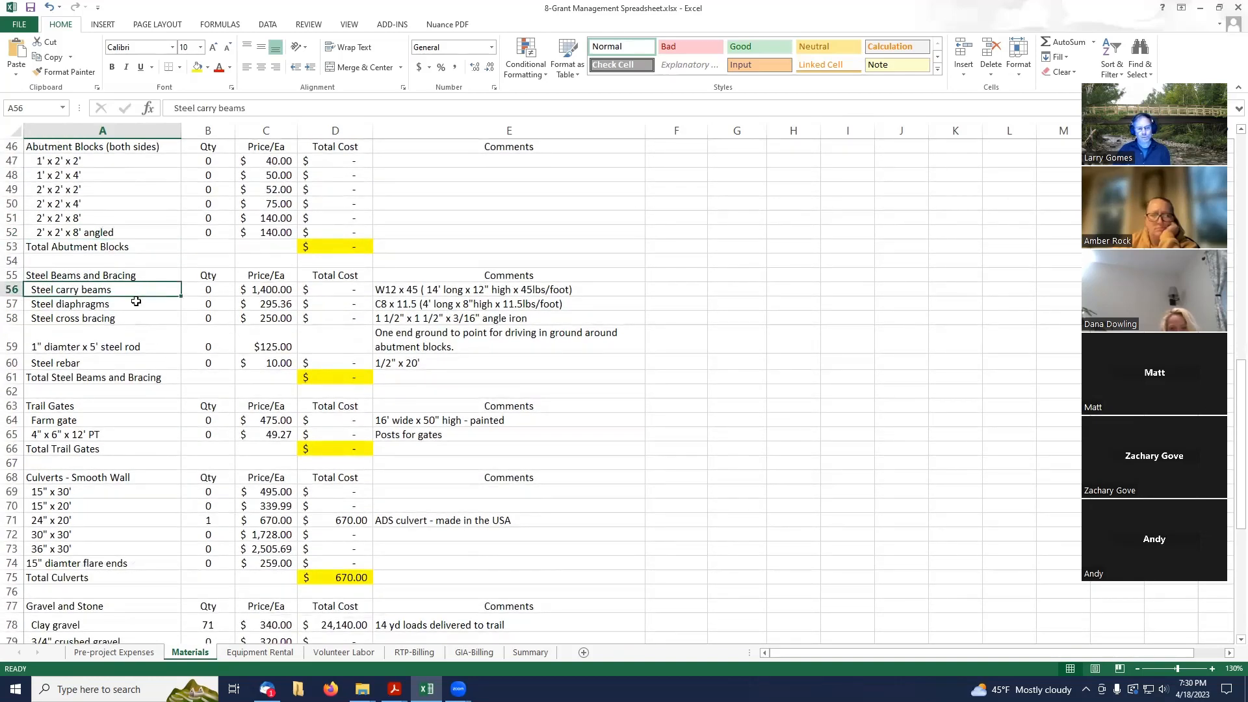
{"action": "left_click", "coordinate": [136, 301]}
{"action": "left_click", "coordinate": [141, 317]}
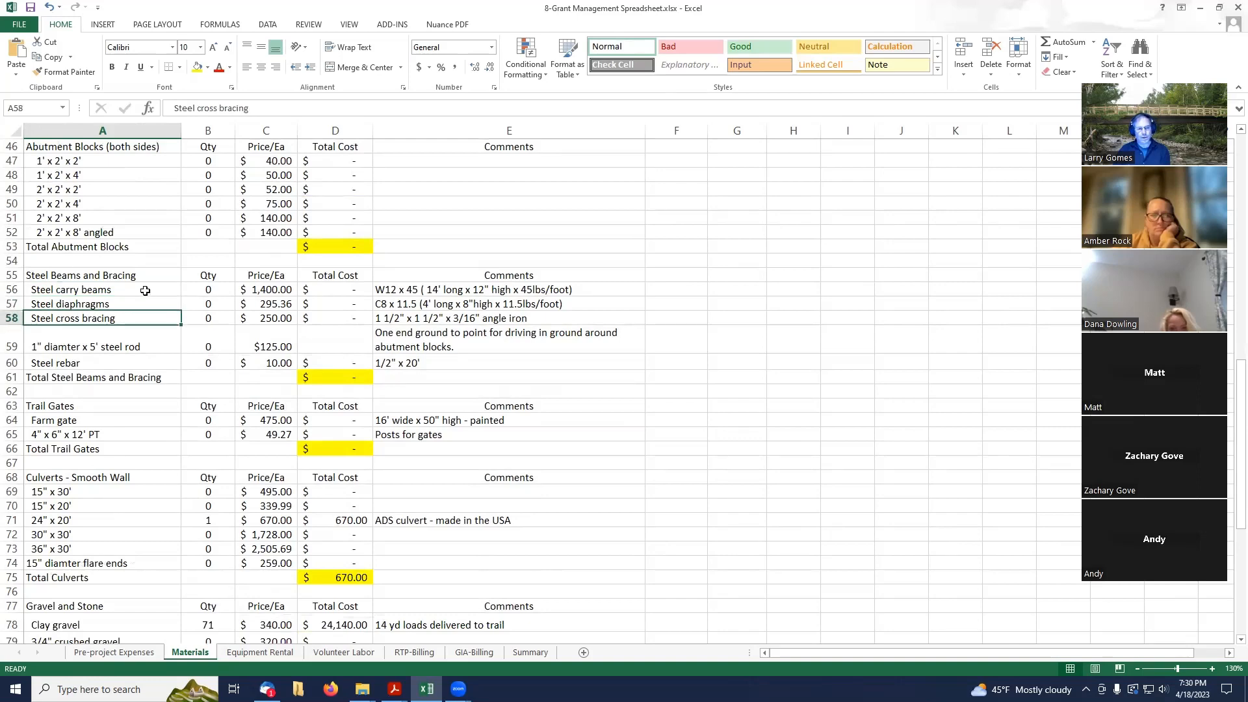
{"action": "left_click", "coordinate": [147, 290]}
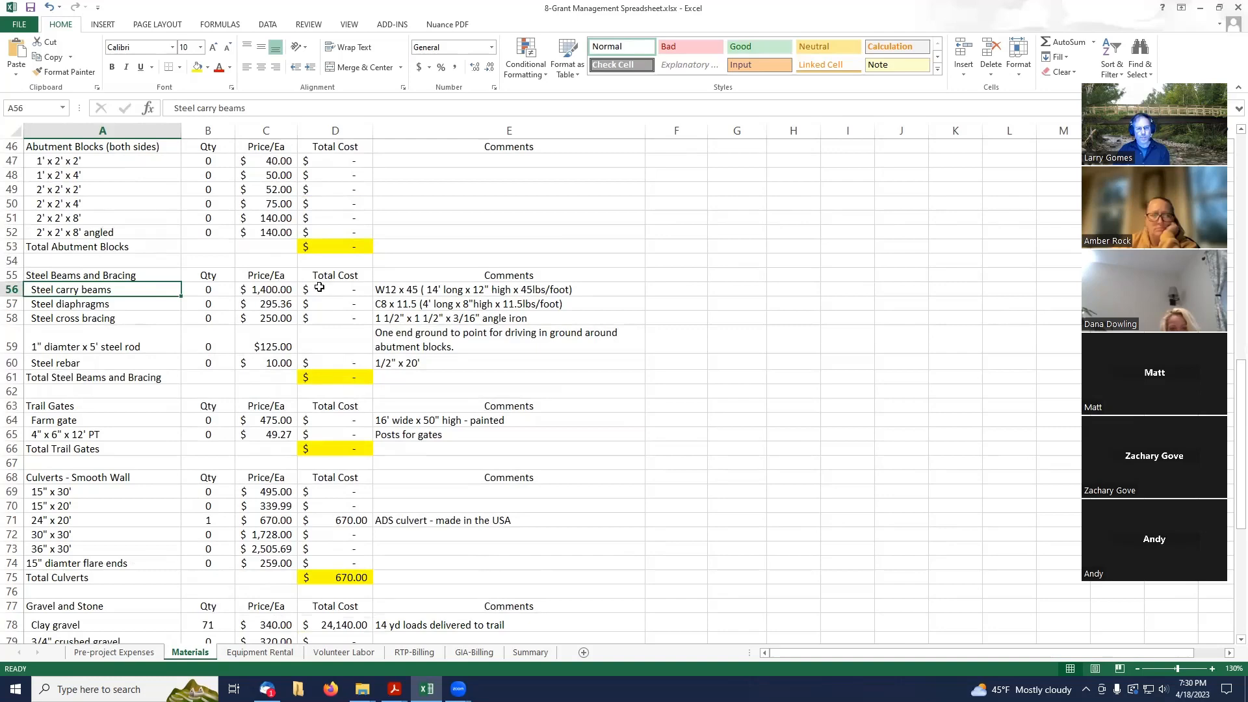
{"action": "left_click", "coordinate": [166, 305]}
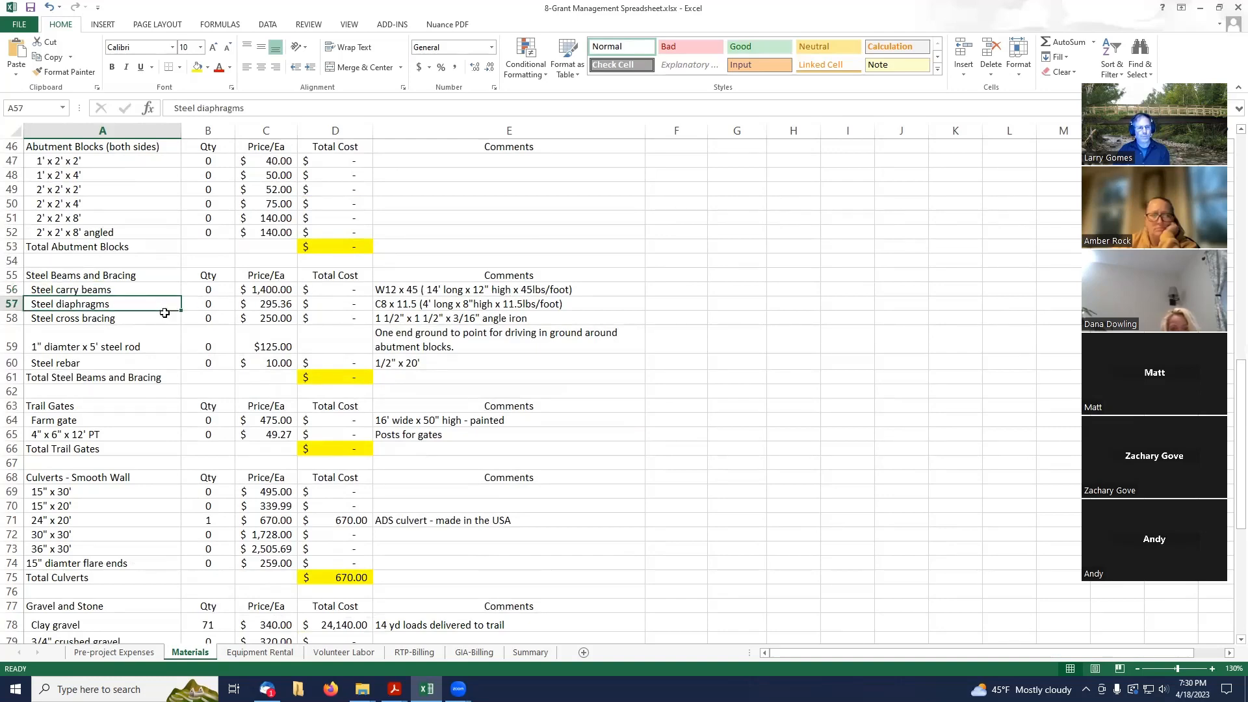
{"action": "left_click", "coordinate": [166, 315]}
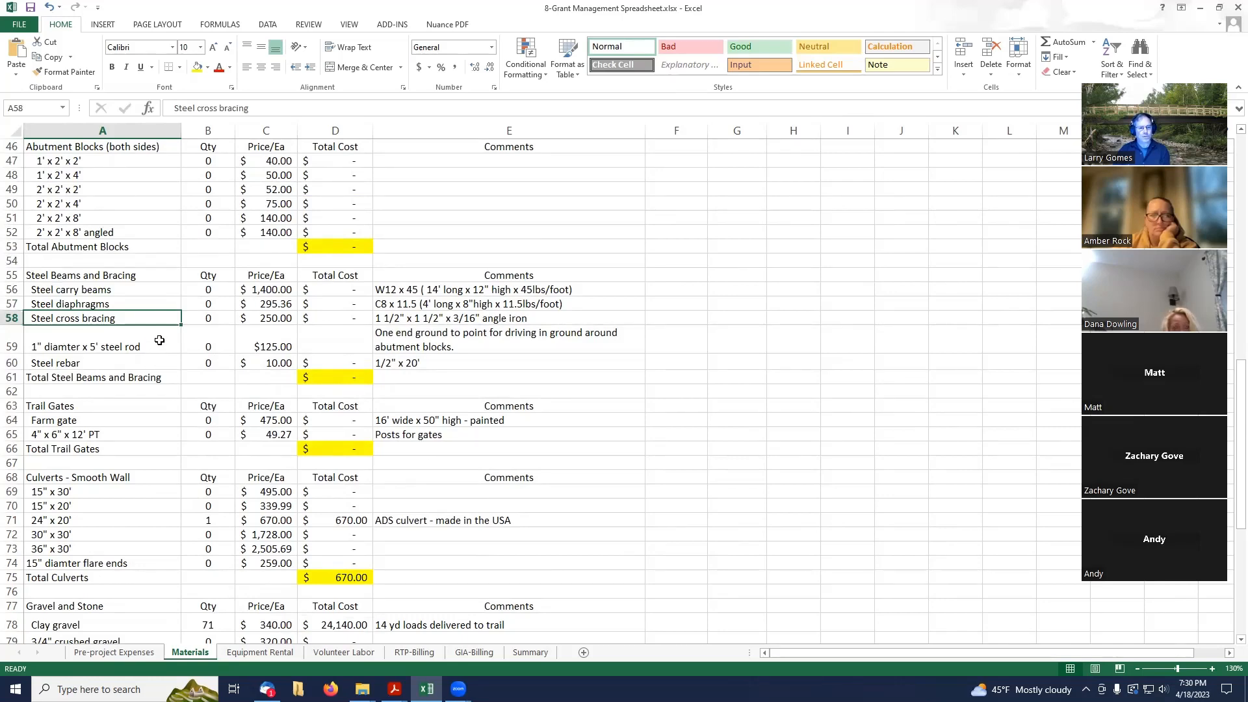
{"action": "left_click", "coordinate": [148, 362]}
{"action": "left_click", "coordinate": [151, 351]}
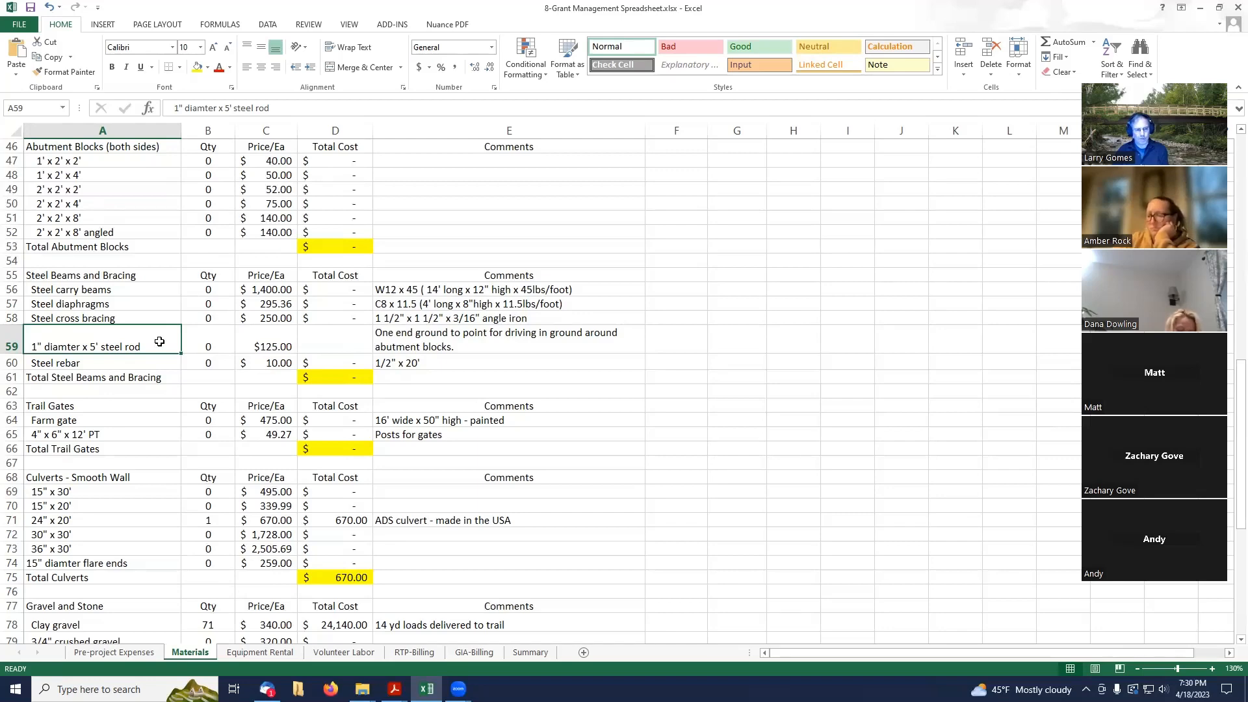
Examine the Trail Gates items, comparing the Farm gate in A64 with its unit price in C64 and checking the gate post lumber in A65
{"action": "scroll", "coordinate": [159, 341], "scroll_direction": "down", "scroll_amount": 3}
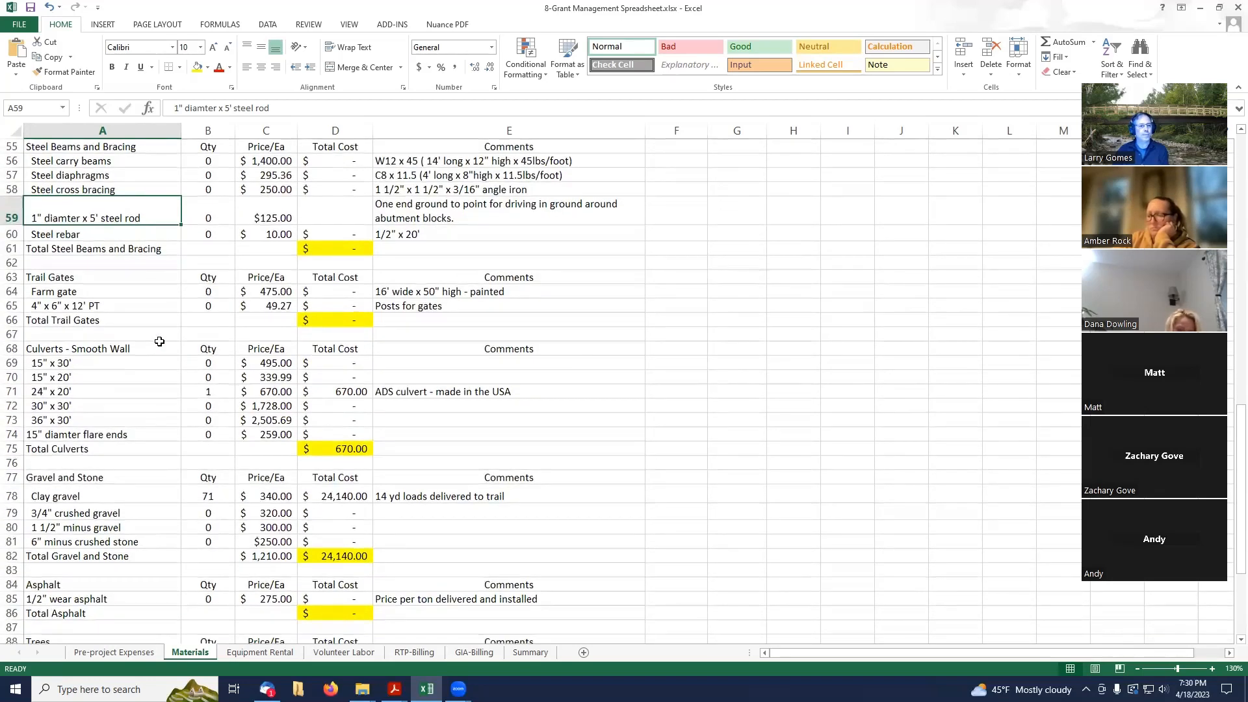
{"action": "left_click", "coordinate": [137, 292]}
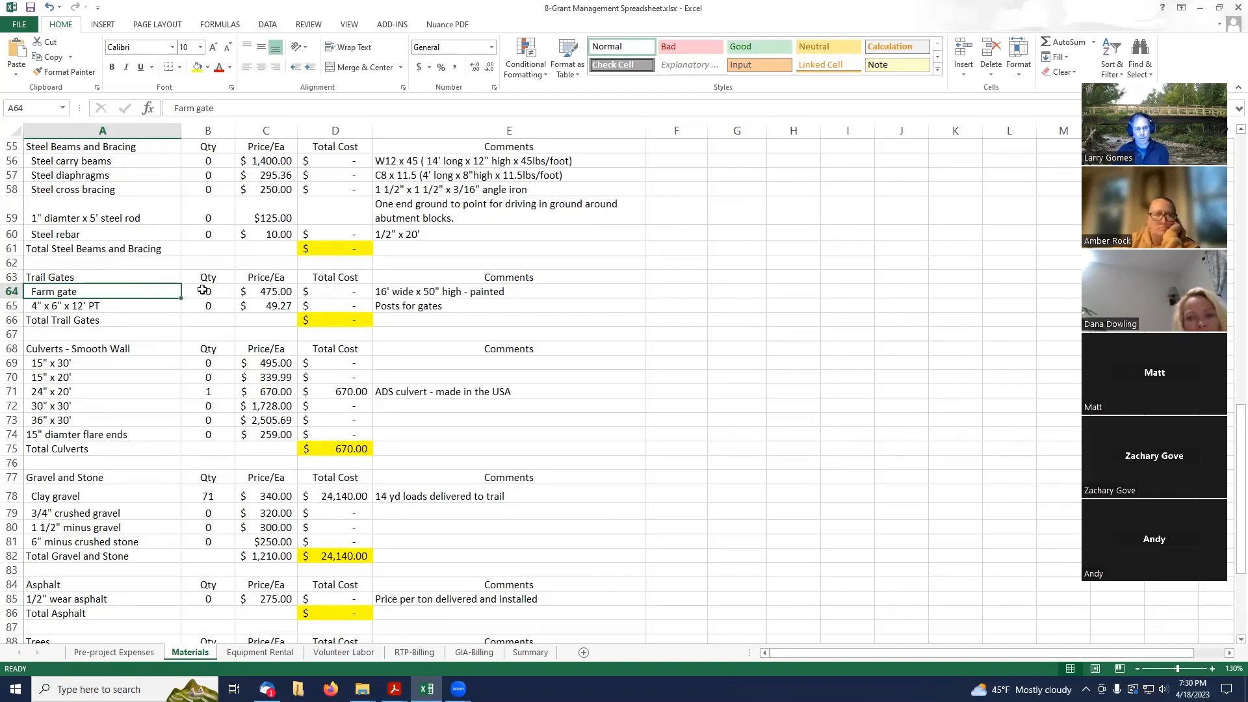
{"action": "left_click", "coordinate": [276, 292]}
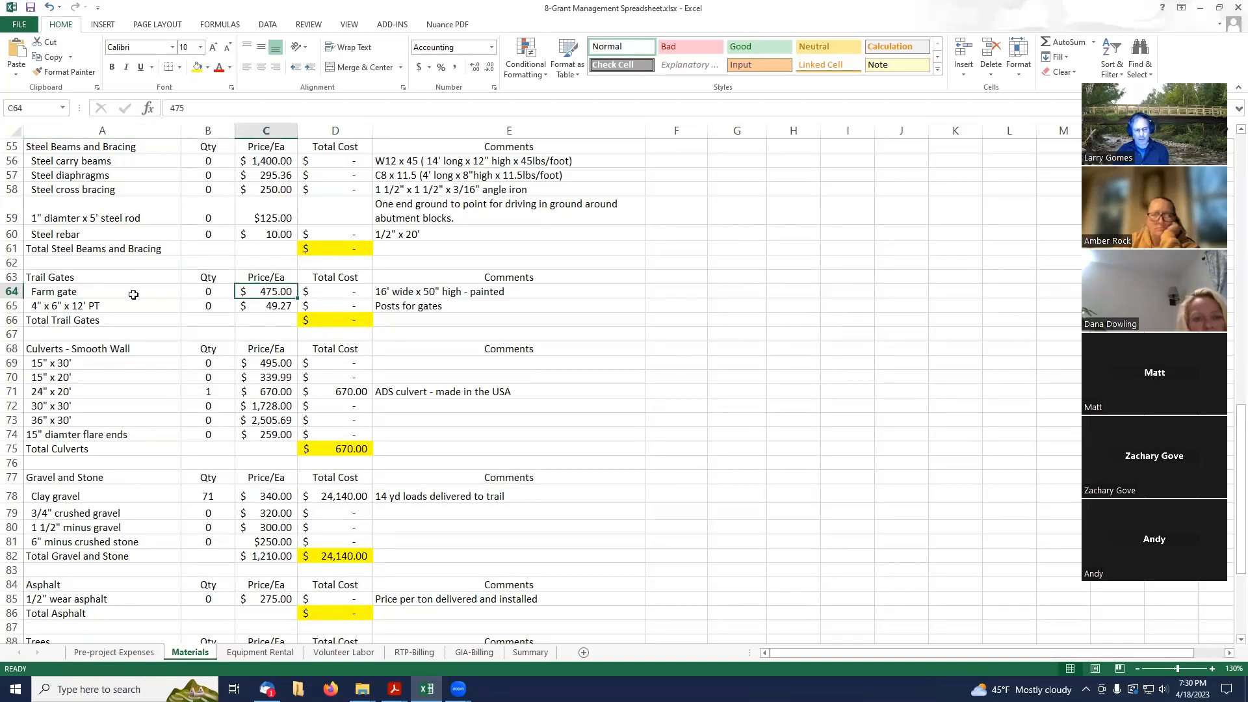
{"action": "key", "text": "Home"}
{"action": "left_click", "coordinate": [266, 290]}
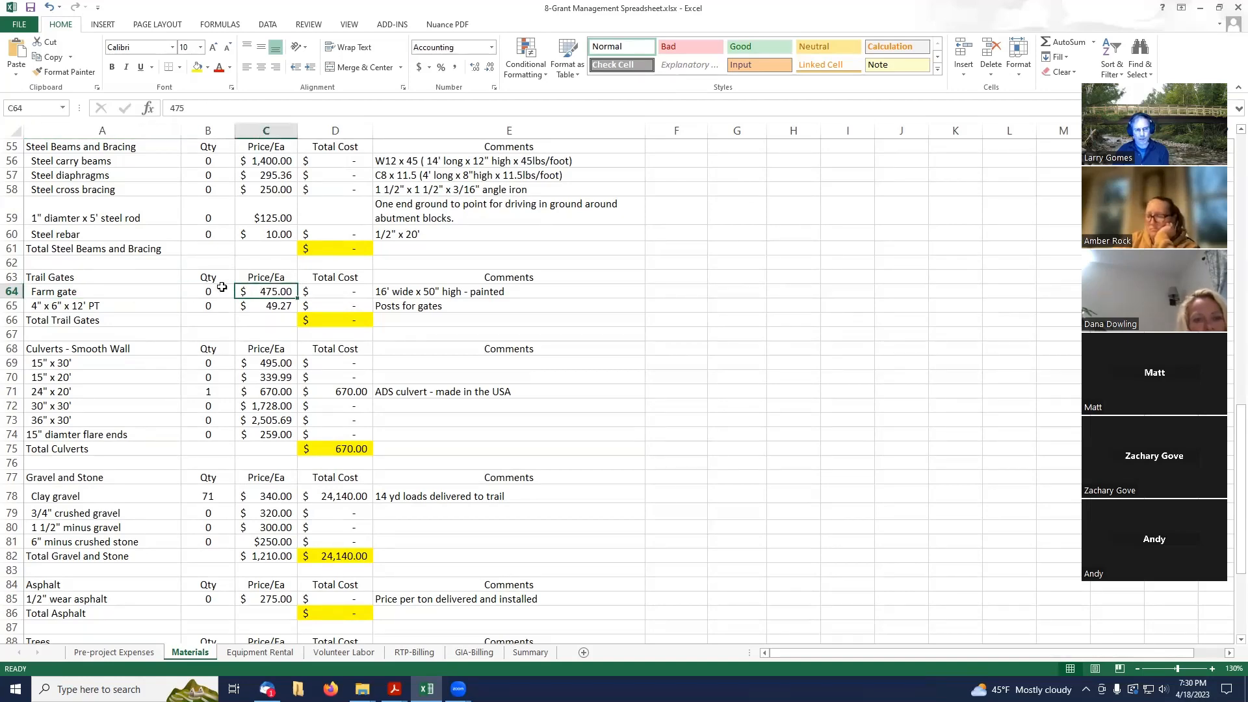
{"action": "left_click", "coordinate": [162, 294]}
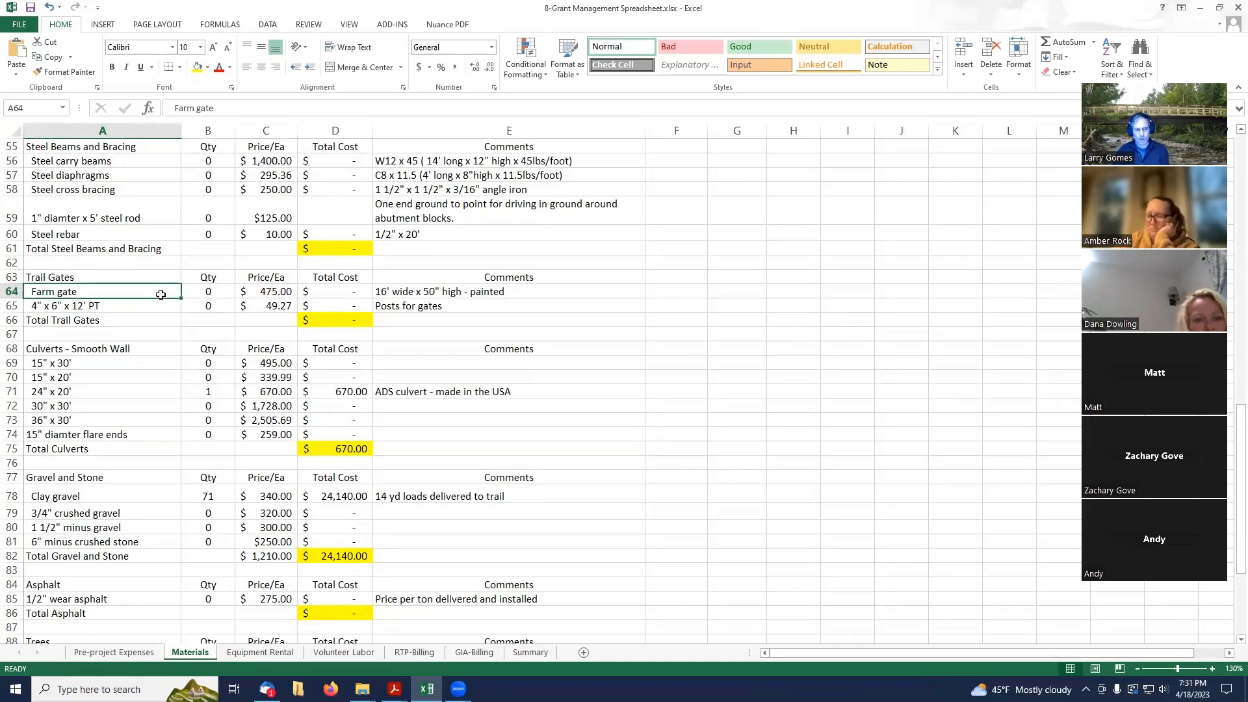
{"action": "left_click", "coordinate": [274, 291]}
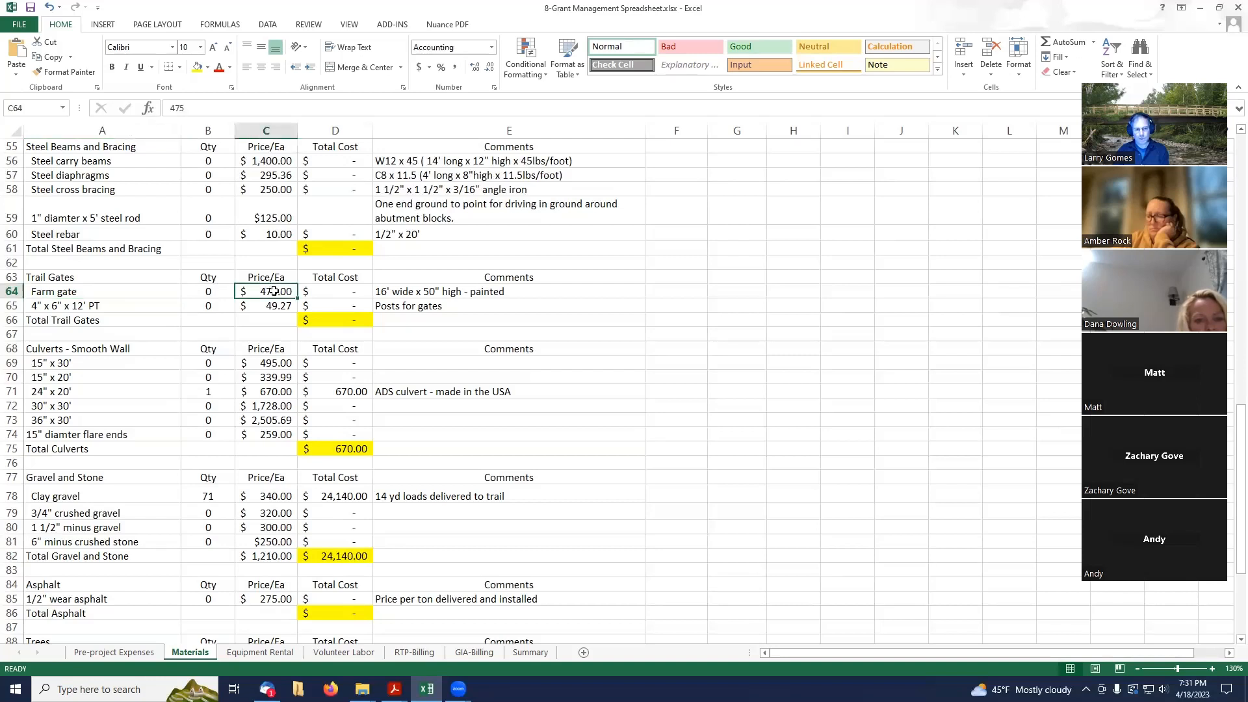
{"action": "left_click", "coordinate": [121, 291]}
{"action": "left_click", "coordinate": [277, 292]}
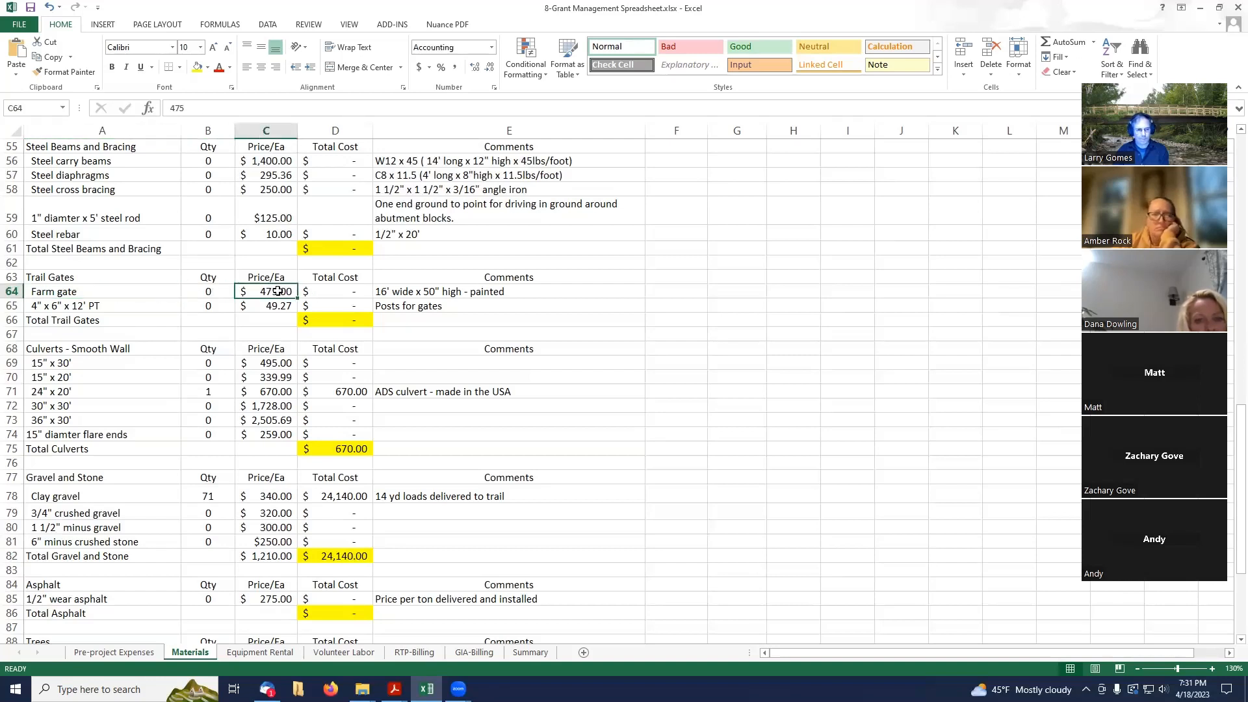
{"action": "left_click", "coordinate": [132, 290]}
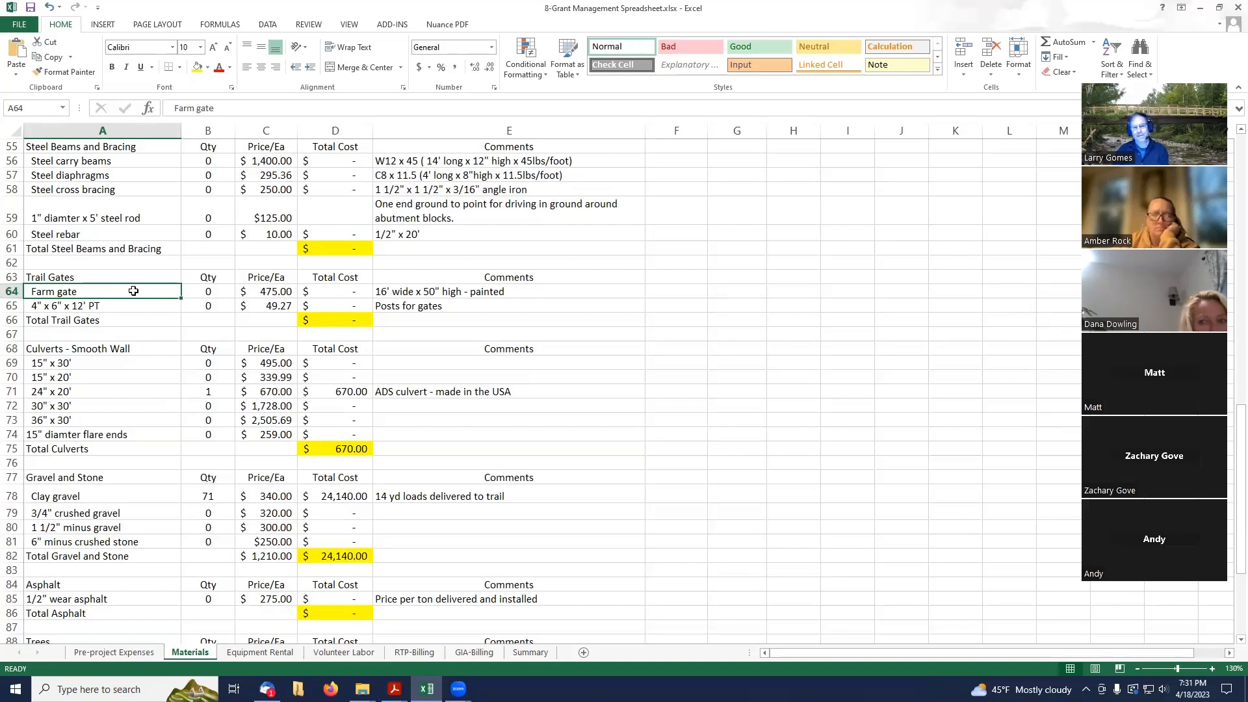
{"action": "left_click", "coordinate": [135, 308]}
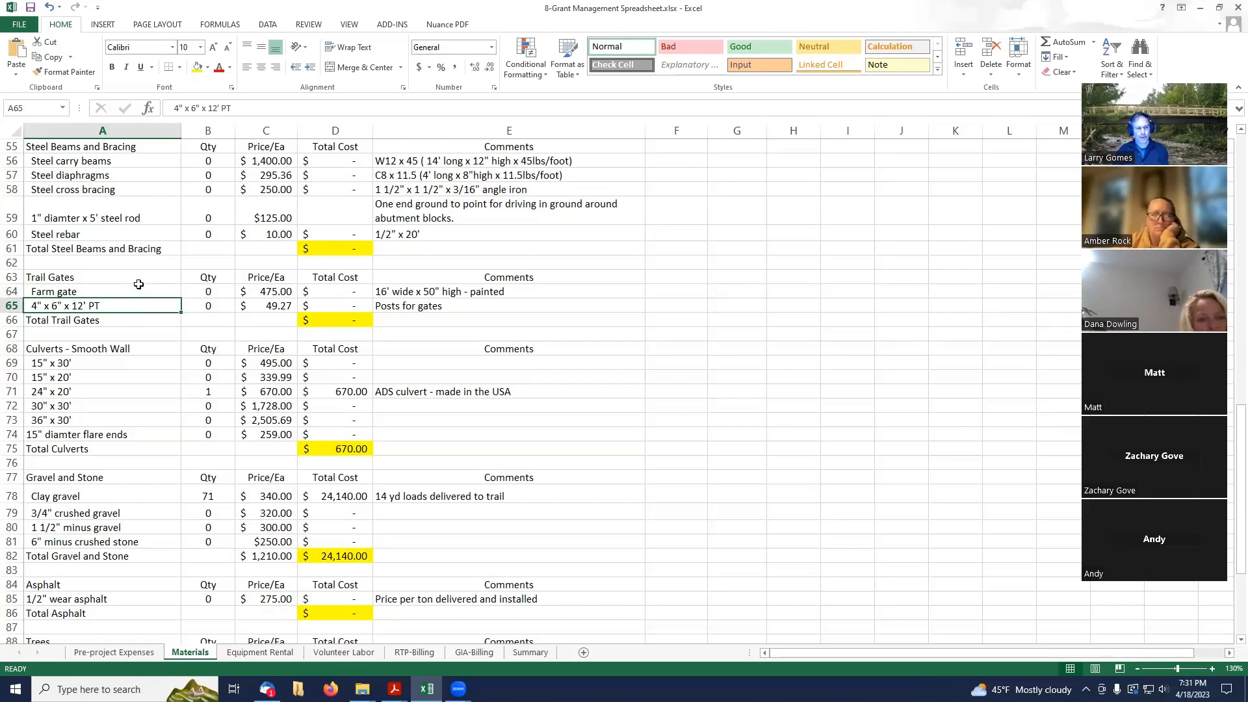
Go through the Culverts - Smooth Wall items below the Trail Gates section, ending at the 15" diameter flare ends in A74
{"action": "left_click", "coordinate": [136, 290]}
{"action": "left_click", "coordinate": [138, 301]}
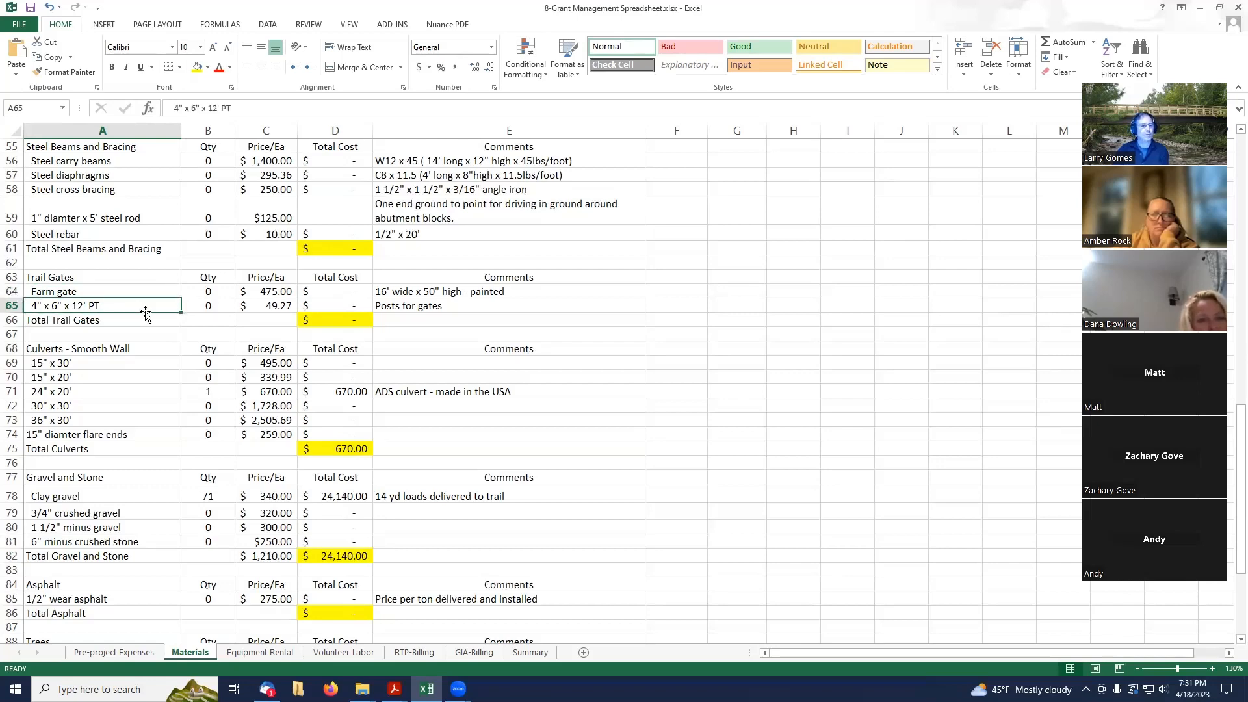
{"action": "scroll", "coordinate": [144, 312], "scroll_direction": "down", "scroll_amount": 1}
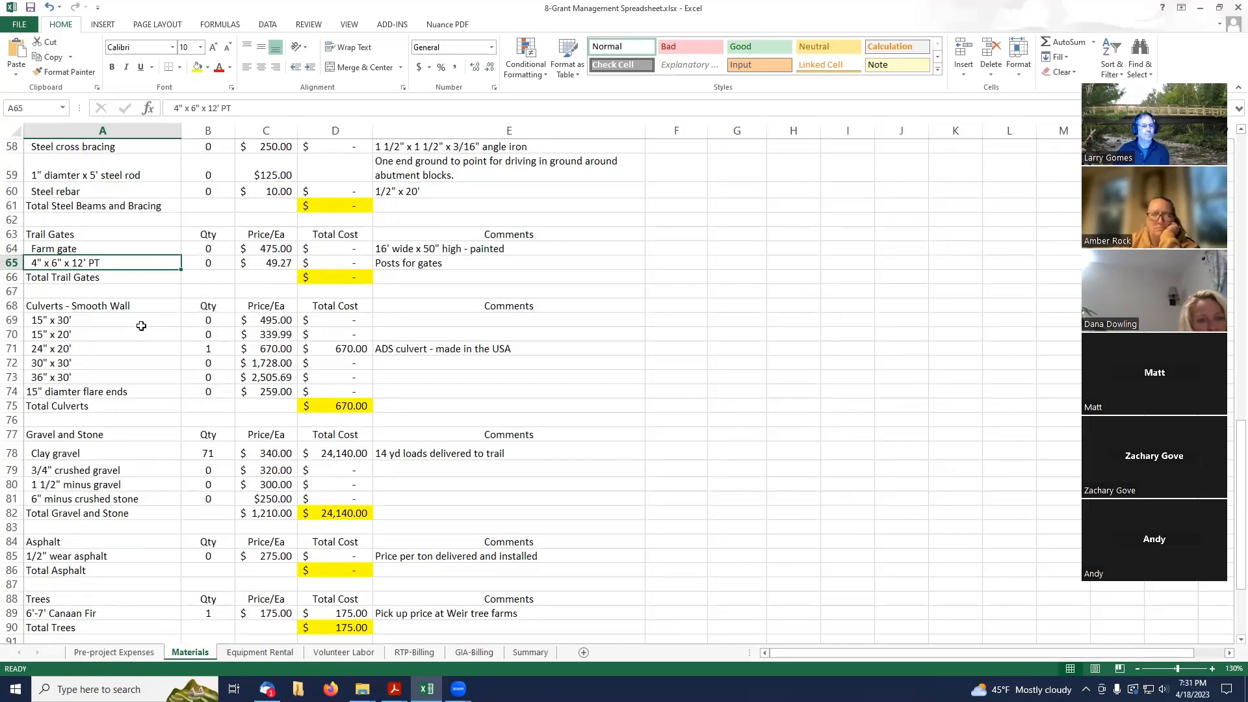
{"action": "scroll", "coordinate": [139, 326], "scroll_direction": "down", "scroll_amount": 1}
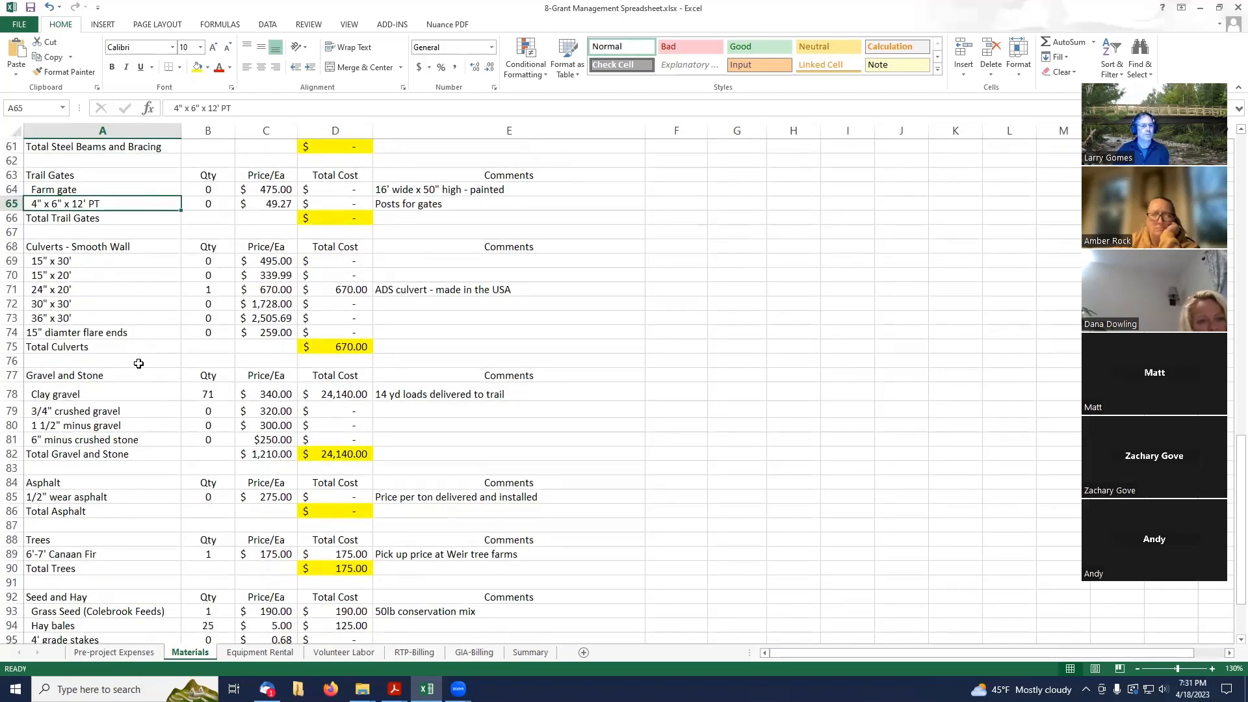
{"action": "scroll", "coordinate": [138, 363], "scroll_direction": "down", "scroll_amount": 2}
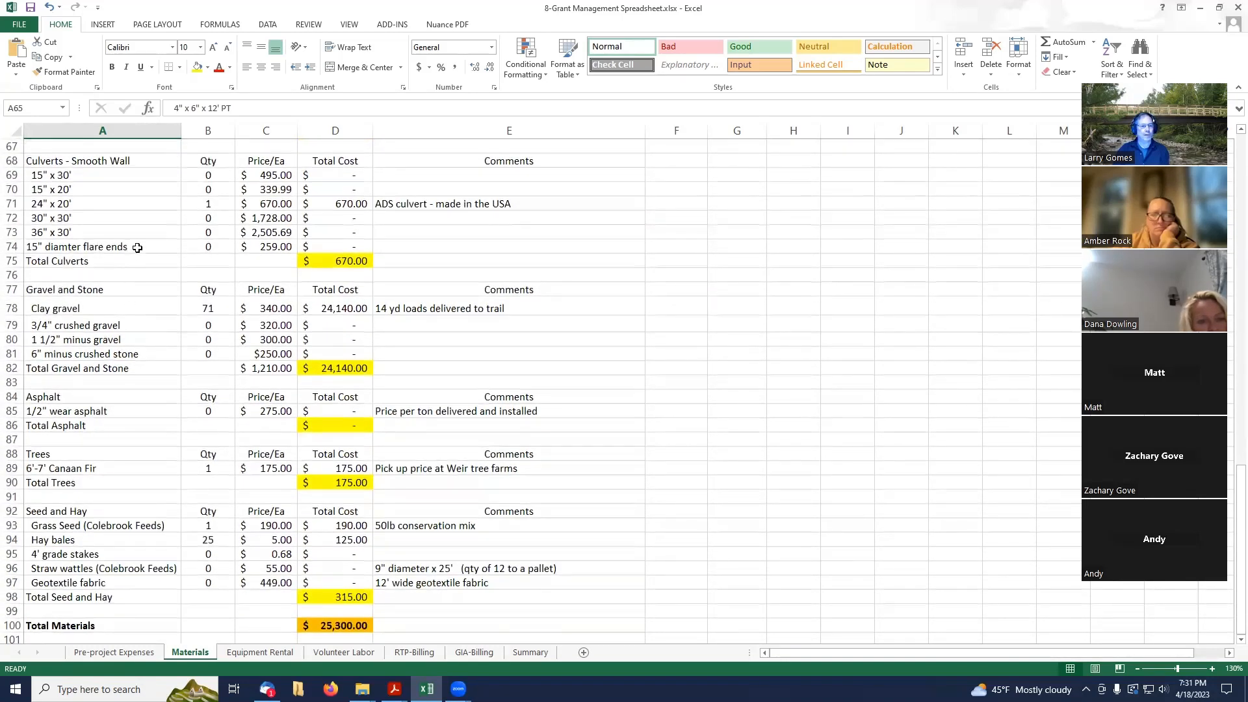
{"action": "left_click", "coordinate": [138, 246]}
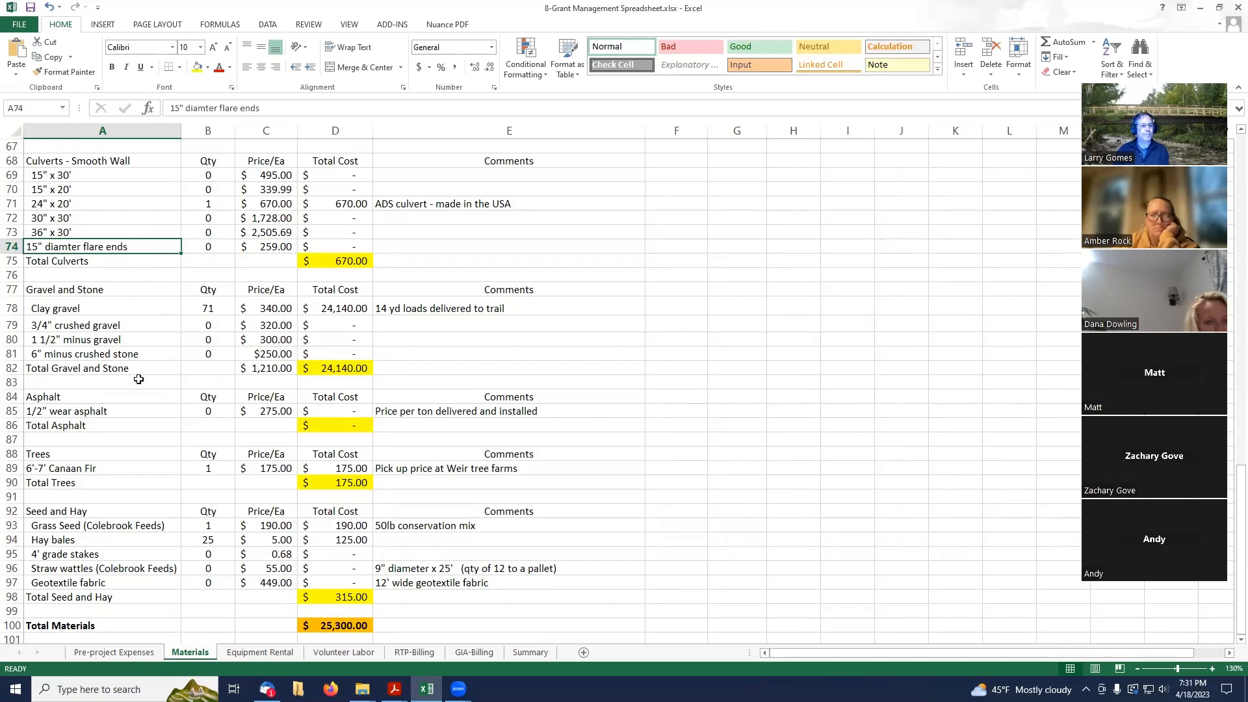
Examine the Asphalt section in A84:A86, covering the heading, the 1/2" wear asphalt item and its total row
{"action": "scroll", "coordinate": [125, 410], "scroll_direction": "down", "scroll_amount": 1}
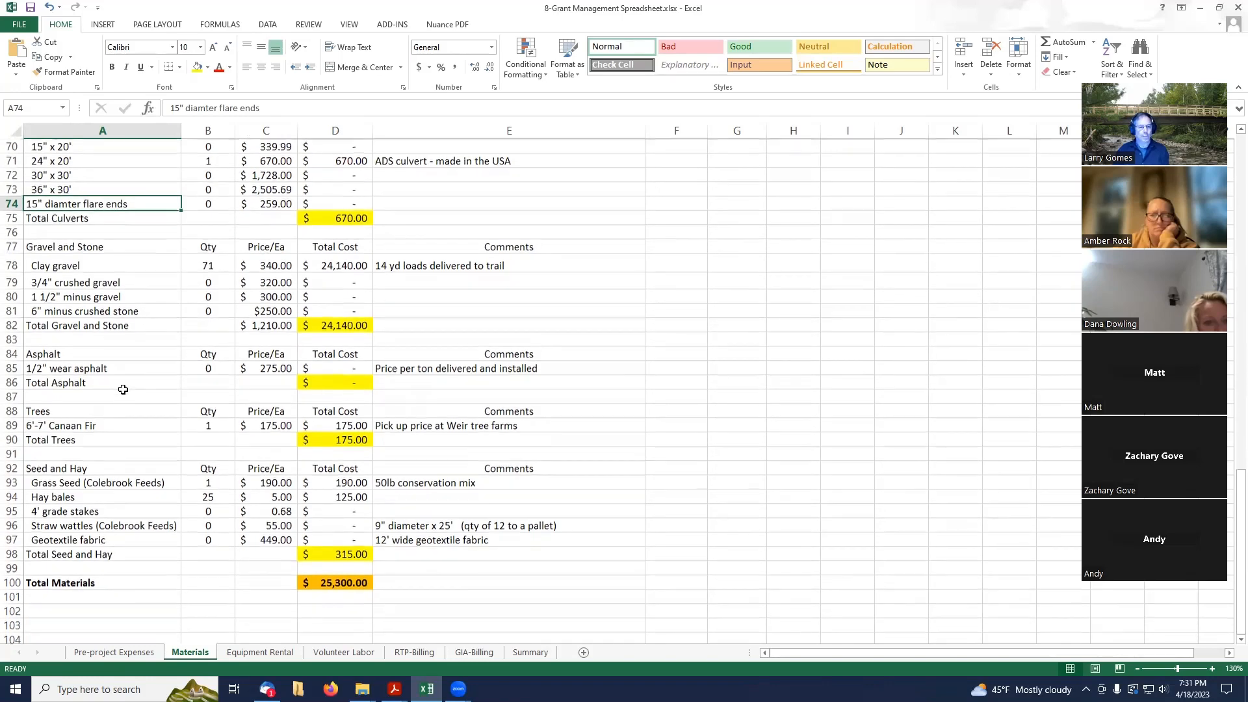
{"action": "left_click", "coordinate": [135, 354]}
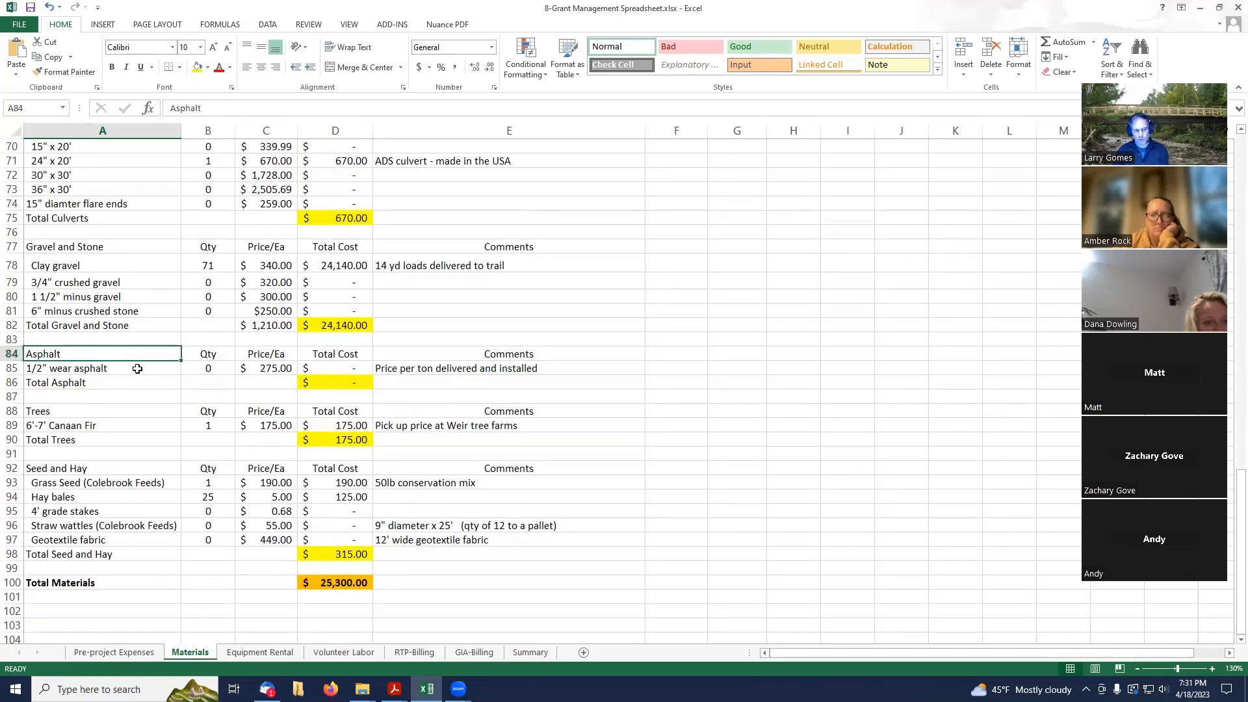
{"action": "left_click", "coordinate": [137, 369]}
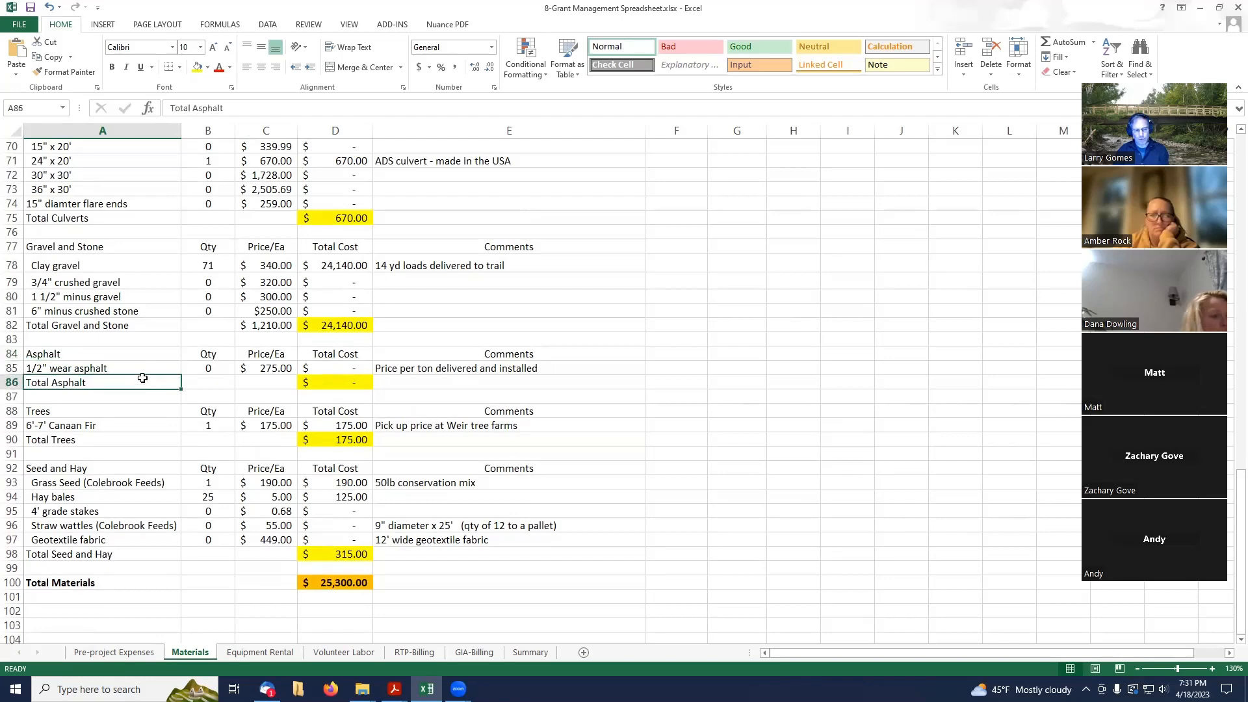
{"action": "key", "text": "Down"}
{"action": "left_click", "coordinate": [147, 366]}
{"action": "left_click", "coordinate": [150, 355]}
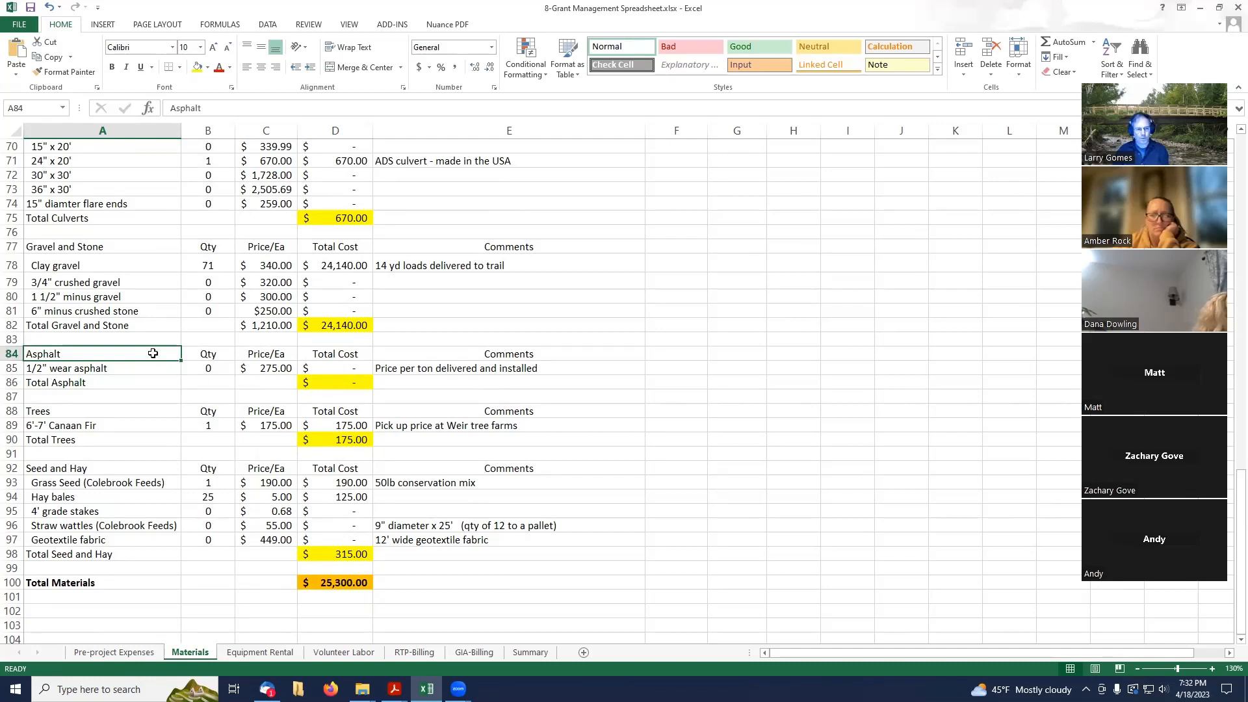
{"action": "left_click", "coordinate": [149, 371]}
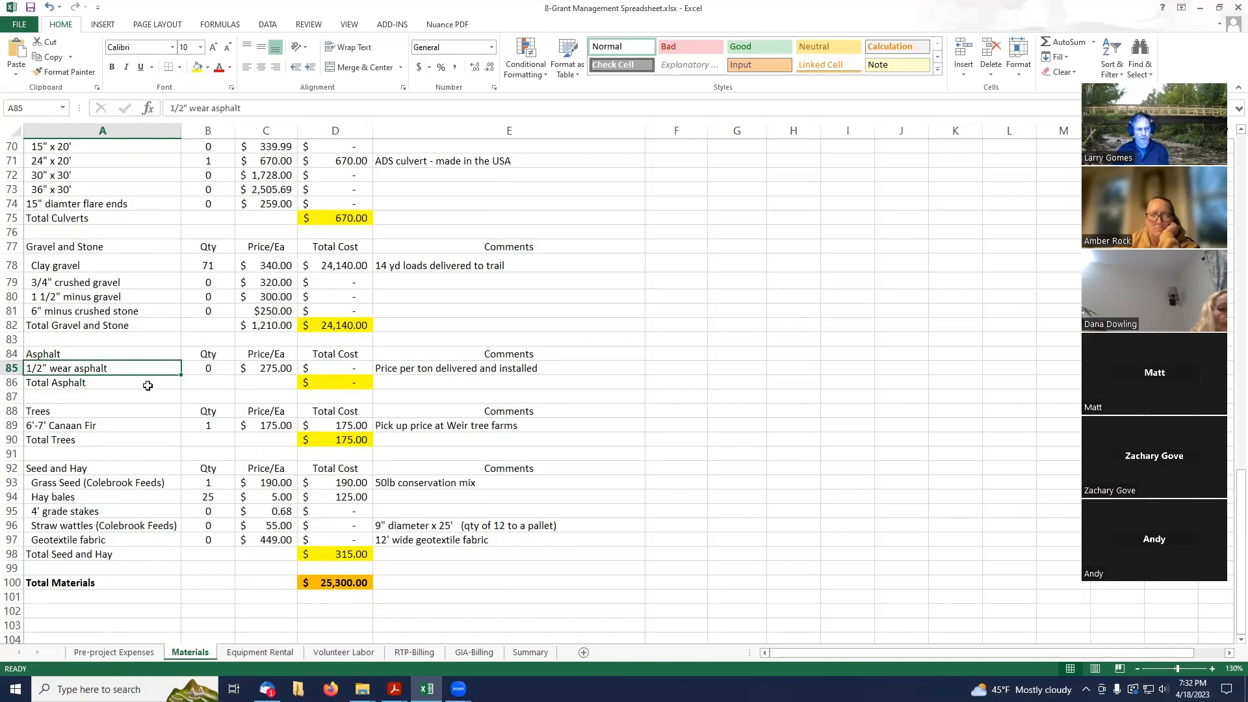
{"action": "left_click", "coordinate": [148, 386]}
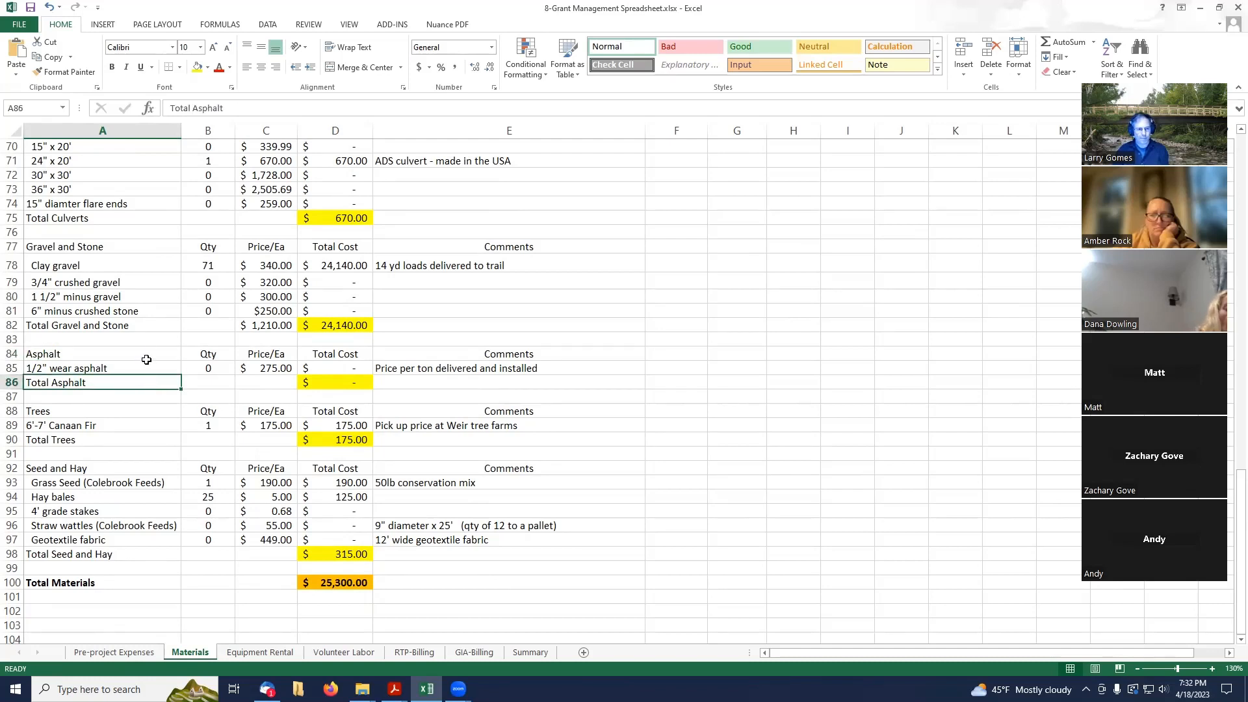
Examine the Trees section in A88:A90, covering the heading, the 6'-7' Canaan Fir item and its total row
{"action": "left_click", "coordinate": [138, 408]}
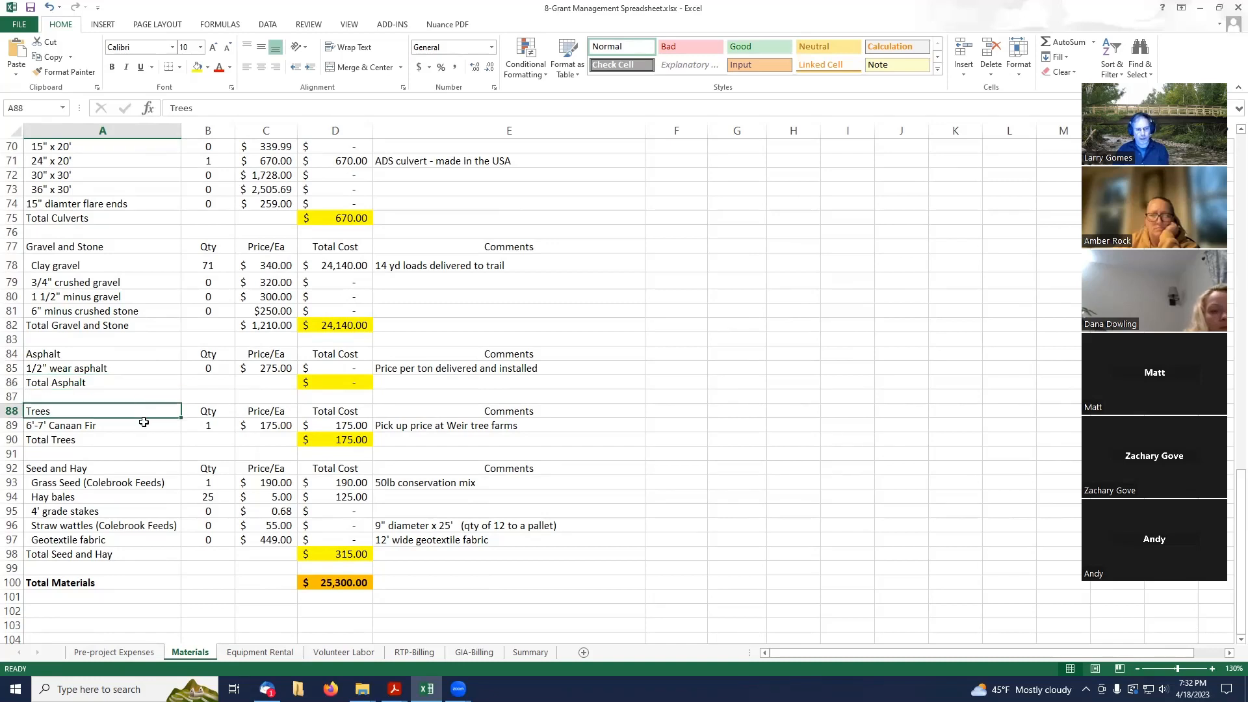
{"action": "left_click", "coordinate": [144, 424]}
{"action": "left_click", "coordinate": [142, 443]}
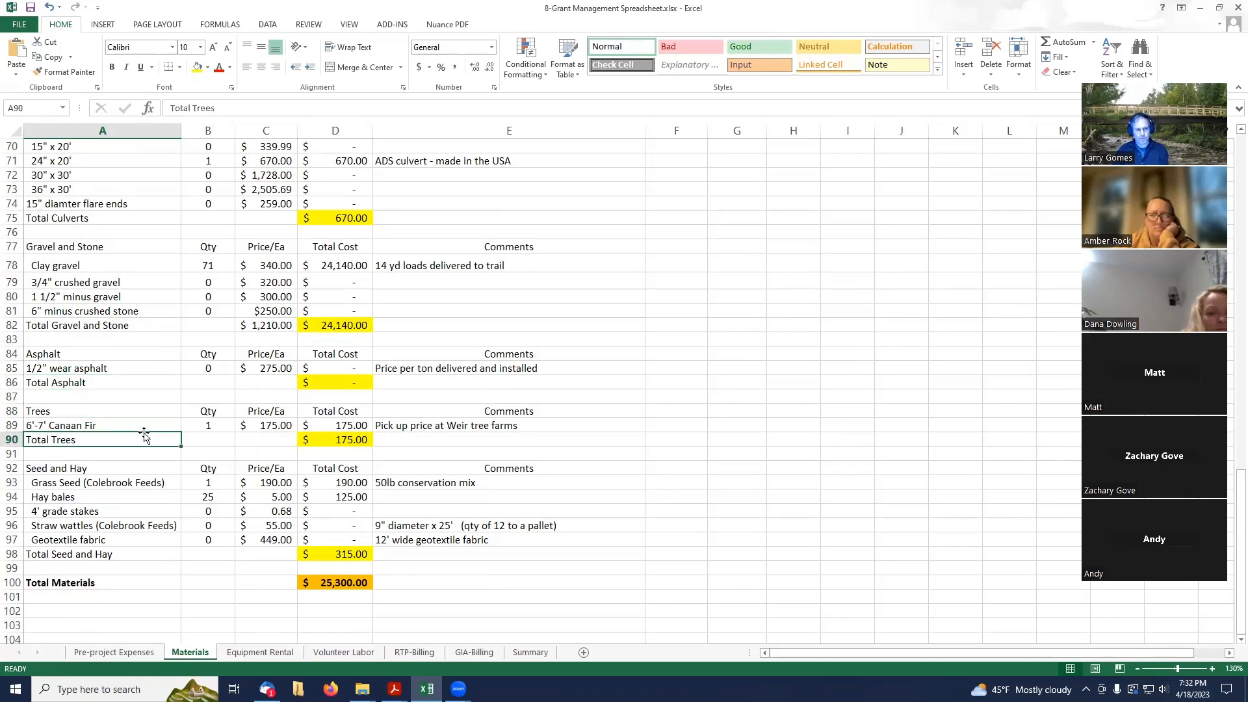
{"action": "left_click", "coordinate": [144, 425]}
{"action": "left_click", "coordinate": [144, 414]}
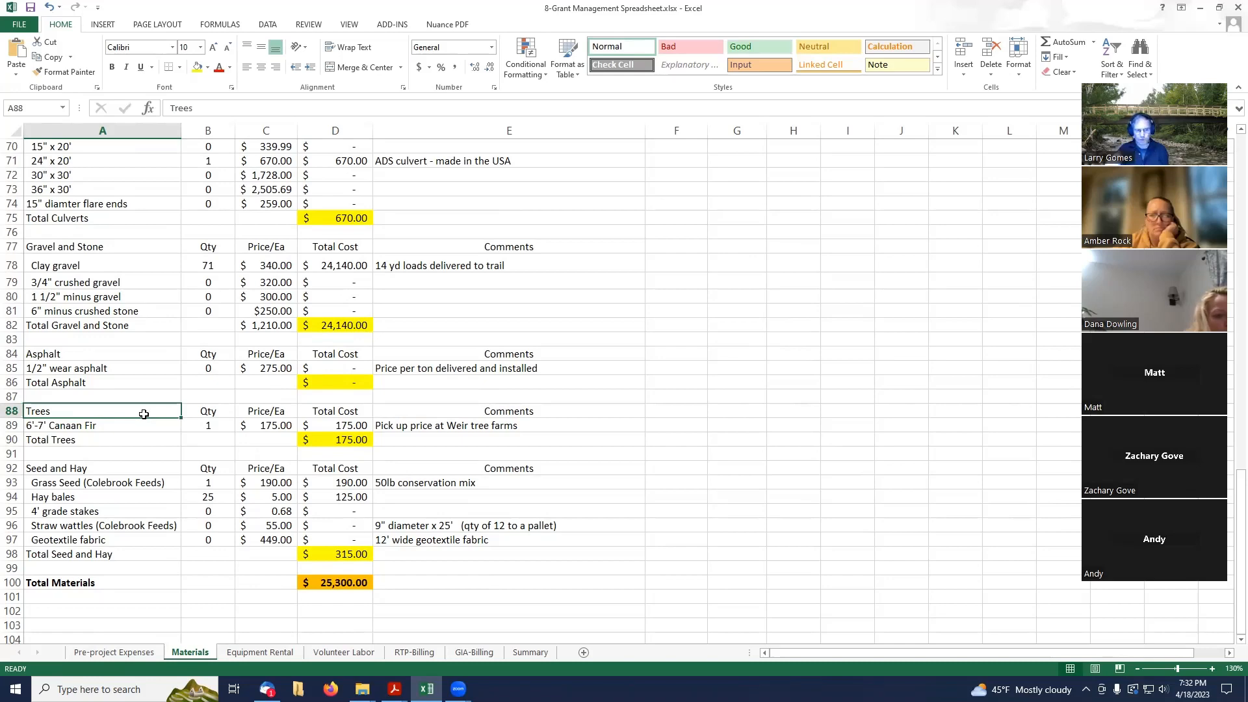
Go through the Seed and Hay items in A92:A97, covering grass seed, hay bales, grade stakes, straw wattles and geotextile fabric
{"action": "left_click", "coordinate": [135, 469]}
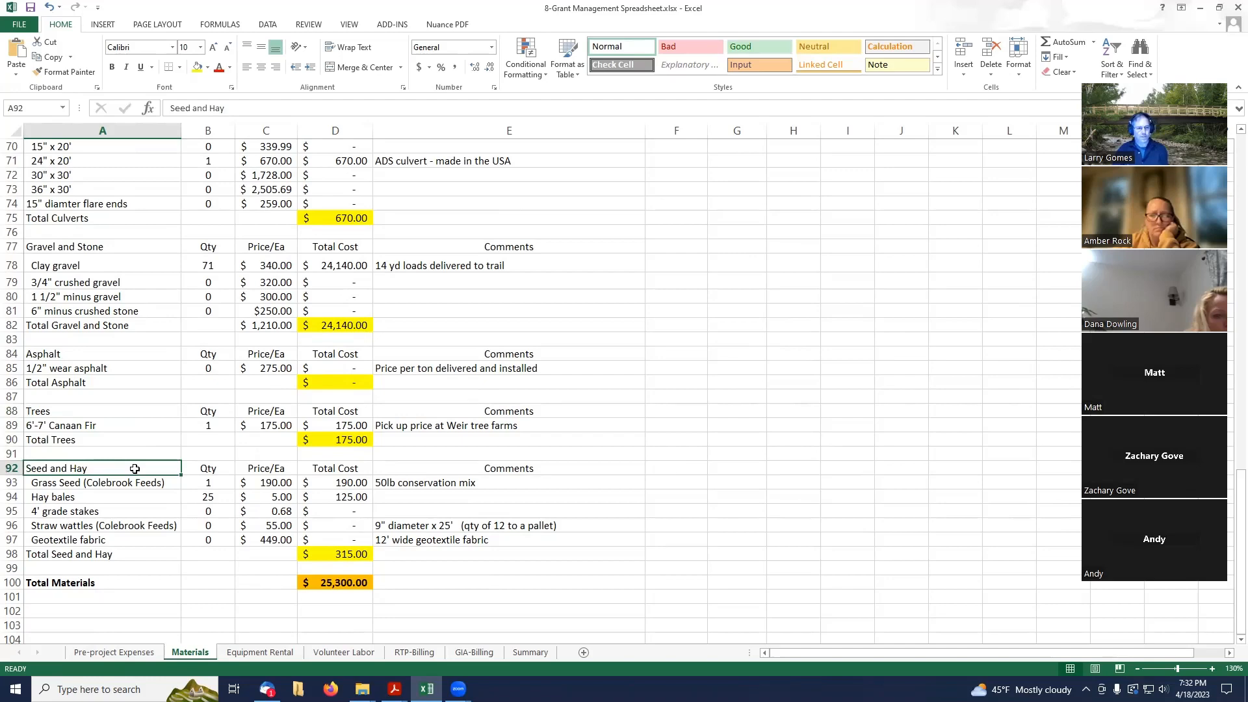
{"action": "scroll", "coordinate": [135, 468], "scroll_direction": "down", "scroll_amount": 1}
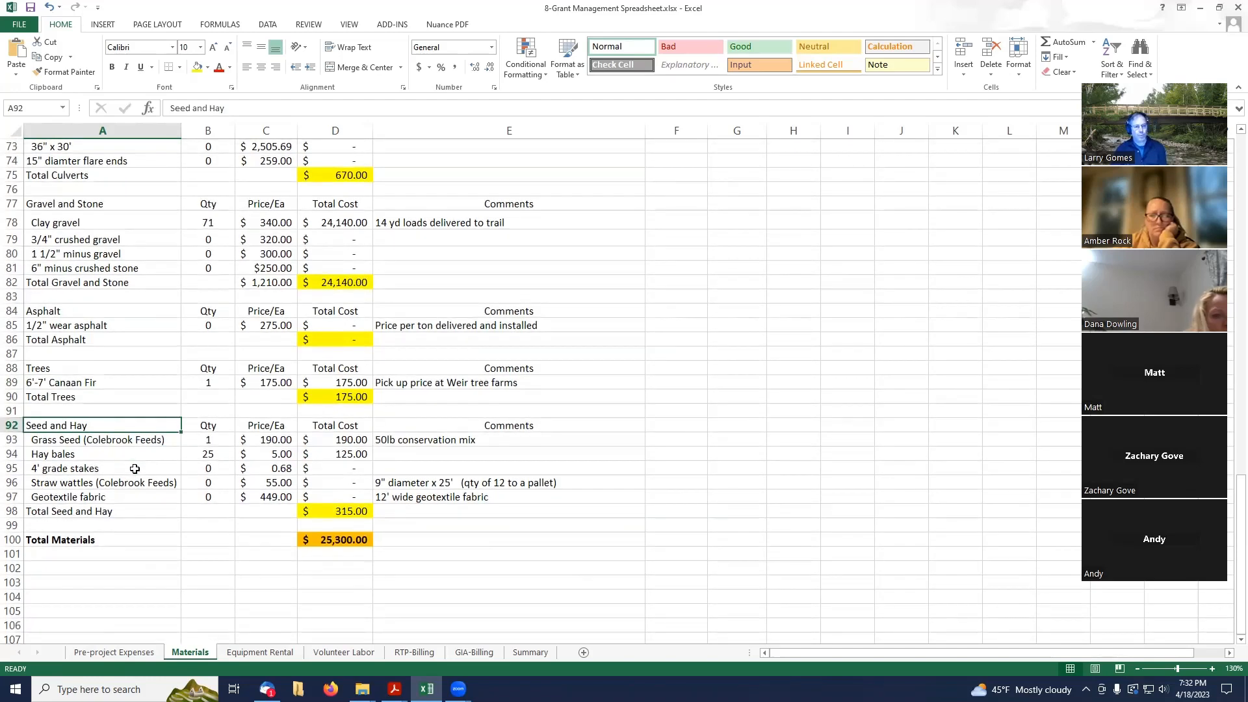
{"action": "left_click", "coordinate": [115, 442]}
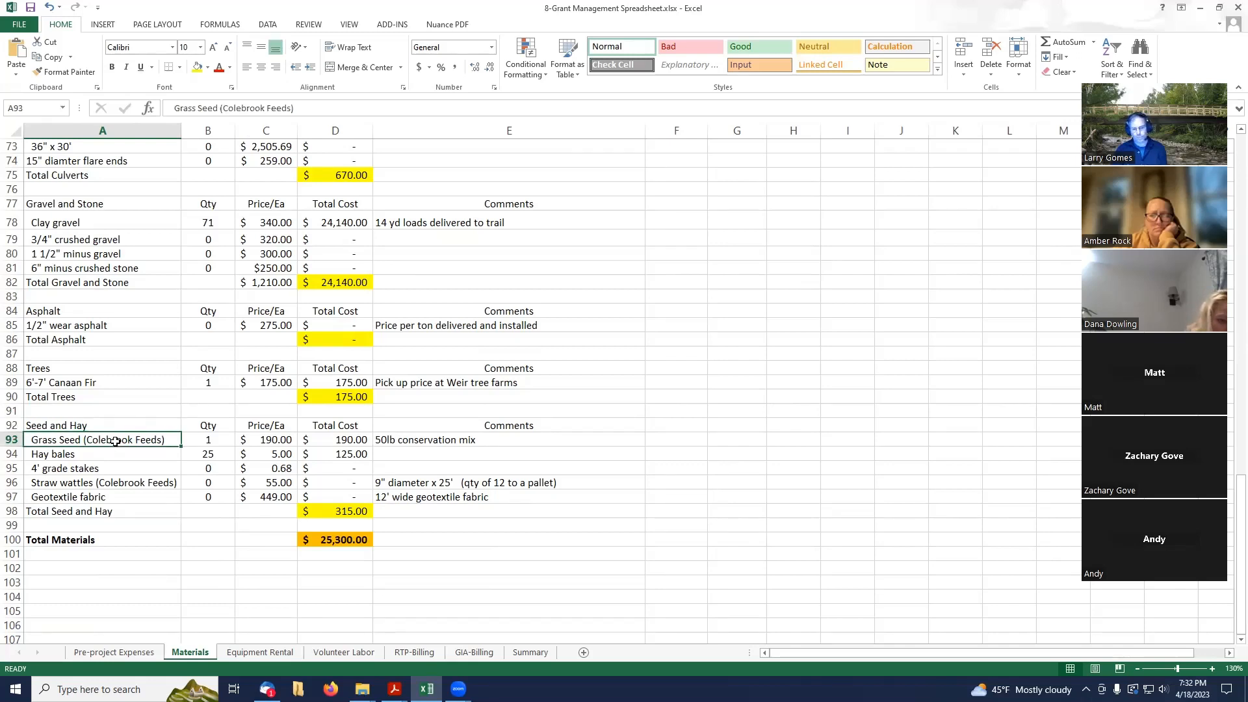
{"action": "left_click", "coordinate": [125, 424]}
{"action": "left_click", "coordinate": [126, 441]}
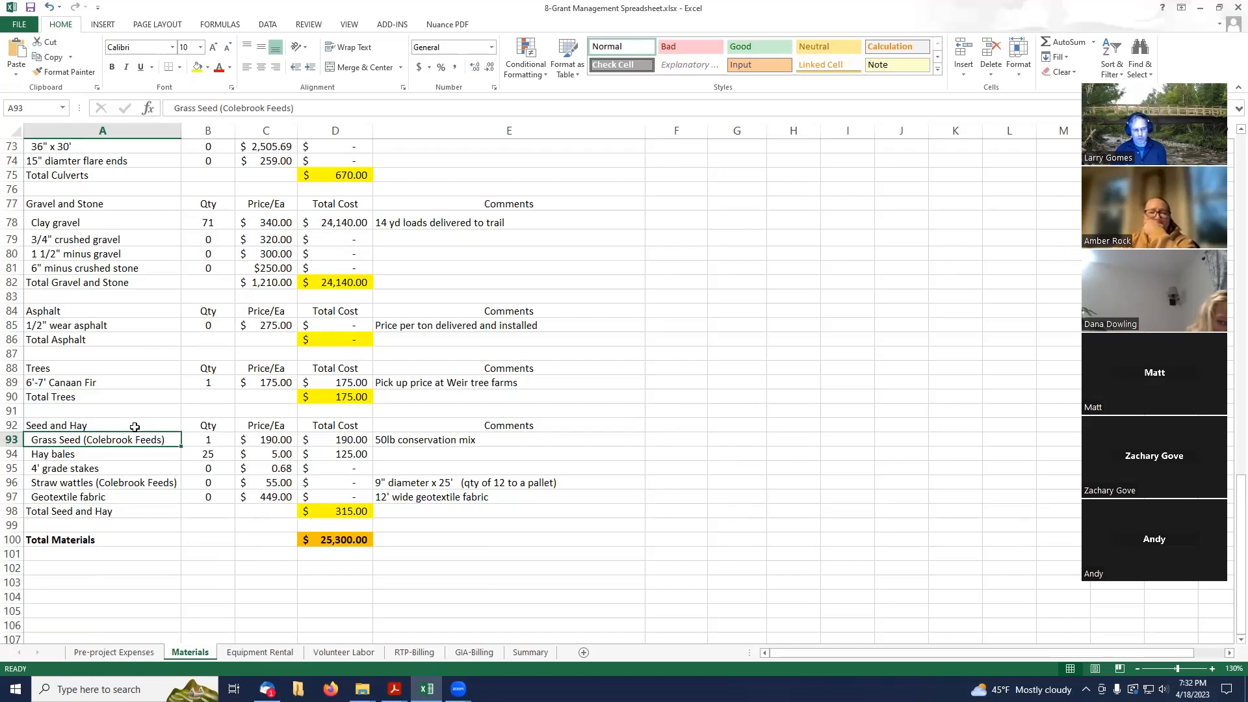
{"action": "left_click", "coordinate": [127, 453]}
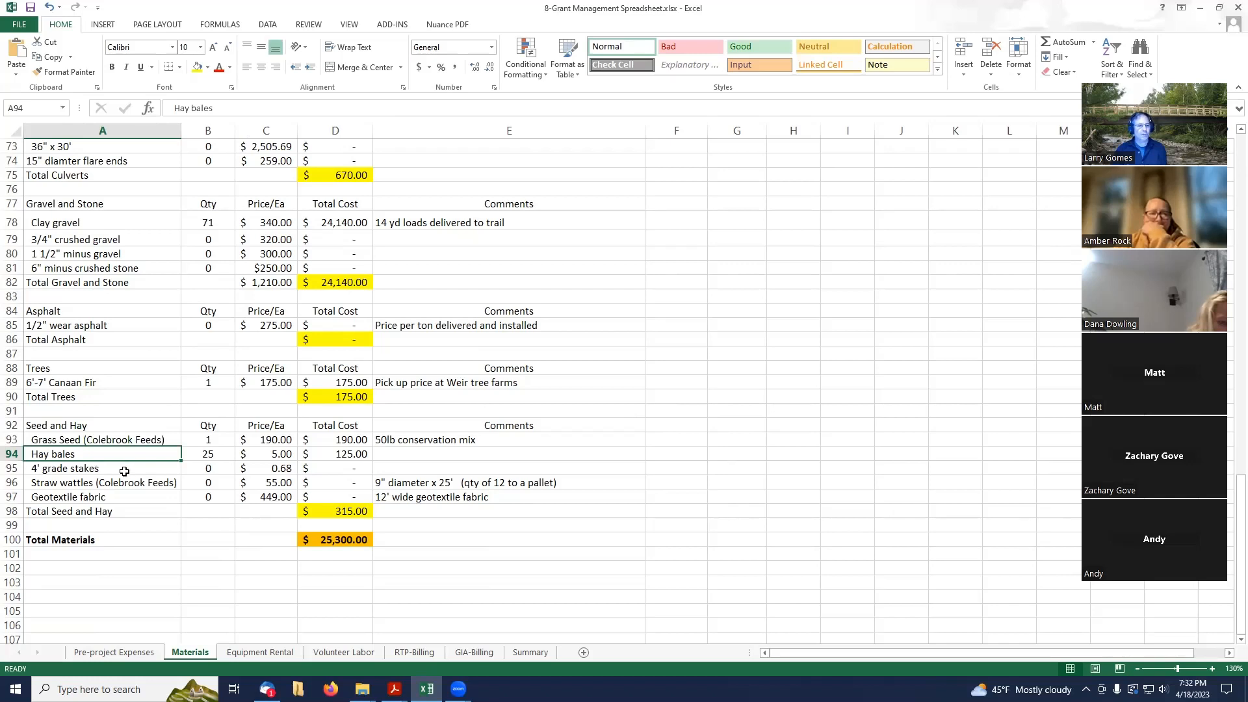
{"action": "left_click", "coordinate": [124, 471]}
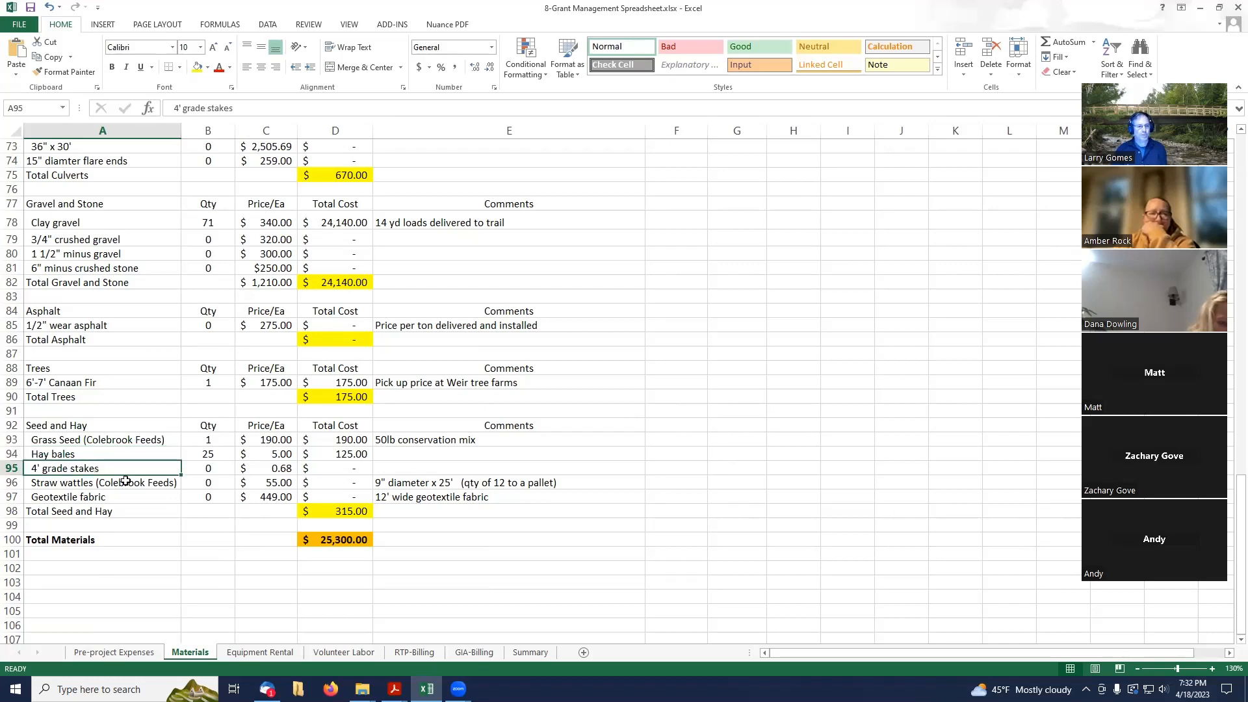
{"action": "left_click", "coordinate": [126, 481]}
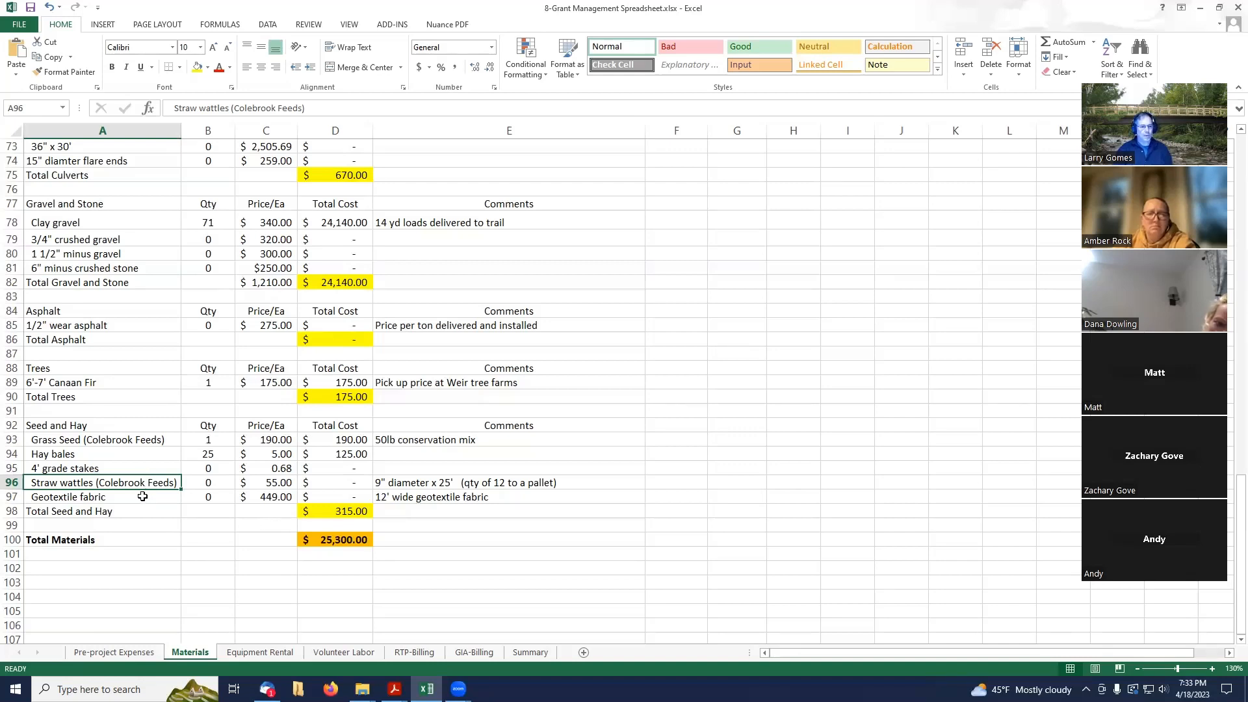
{"action": "left_click", "coordinate": [142, 497]}
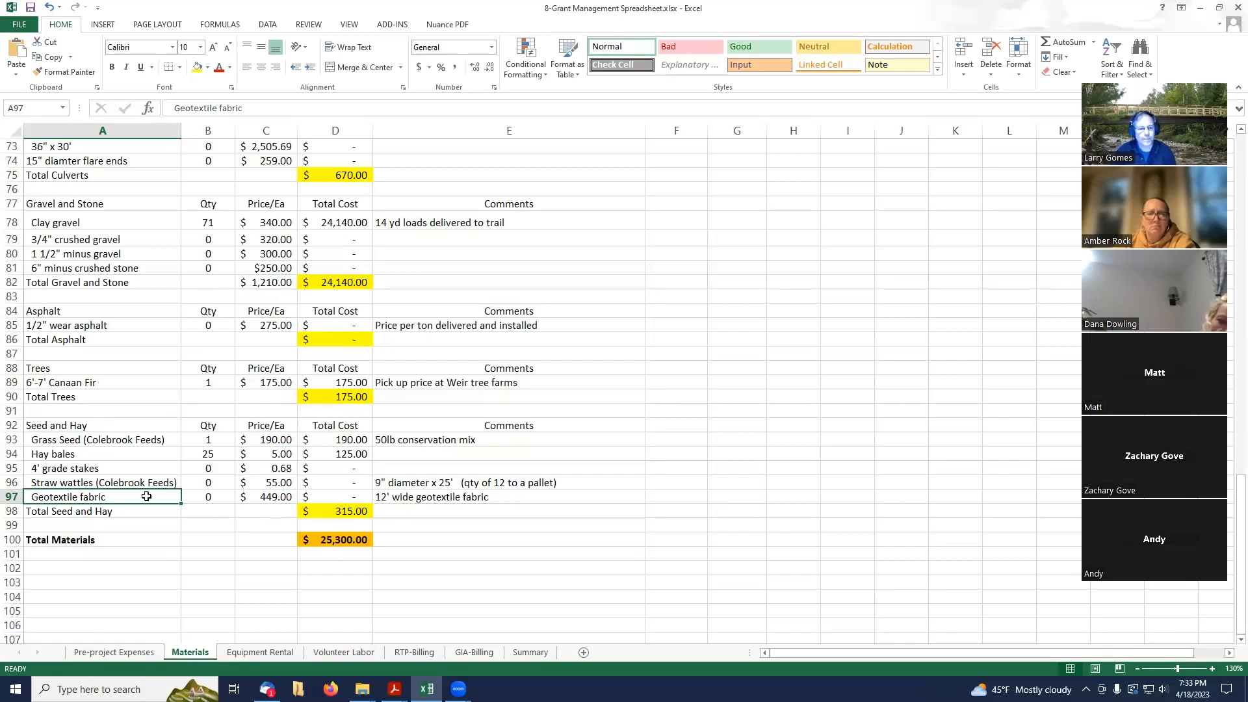
Review the material categories and check the section totals for Culverts in D75, Gravel and Stone in D82 and Trees in D90
{"action": "scroll", "coordinate": [146, 496], "scroll_direction": "down", "scroll_amount": 2}
{"action": "scroll", "coordinate": [147, 496], "scroll_direction": "up", "scroll_amount": 3}
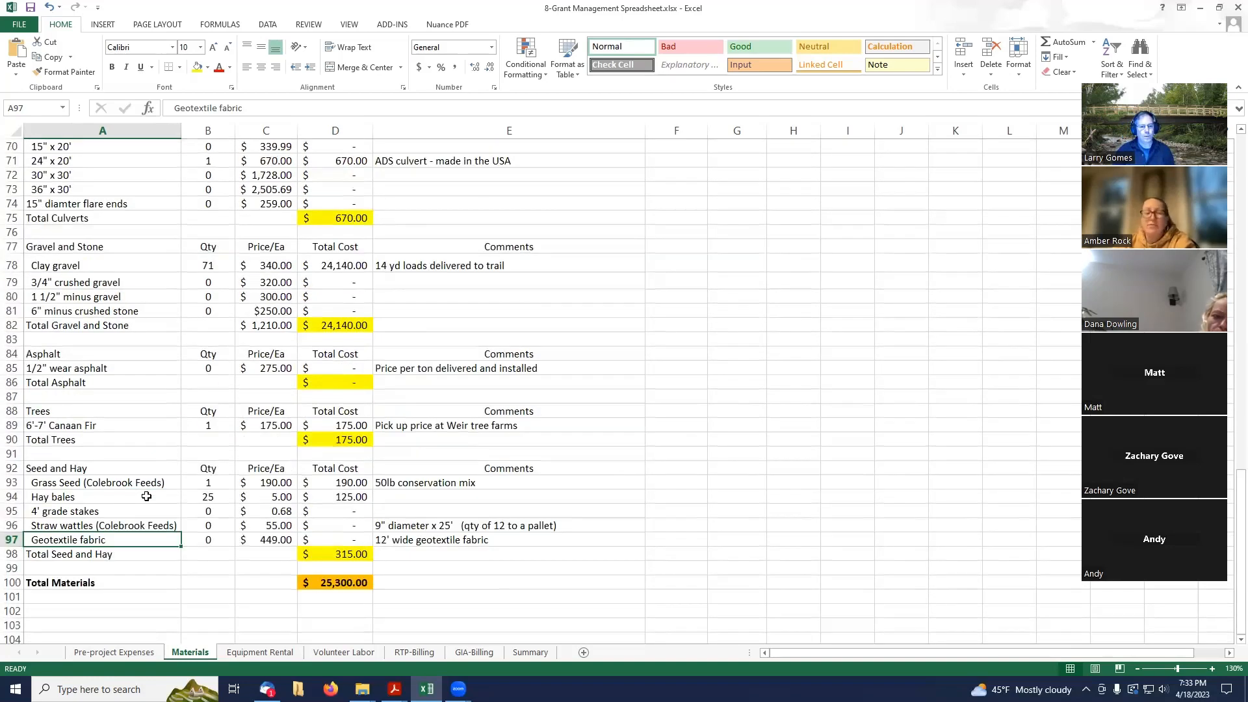
{"action": "scroll", "coordinate": [146, 496], "scroll_direction": "up", "scroll_amount": 6}
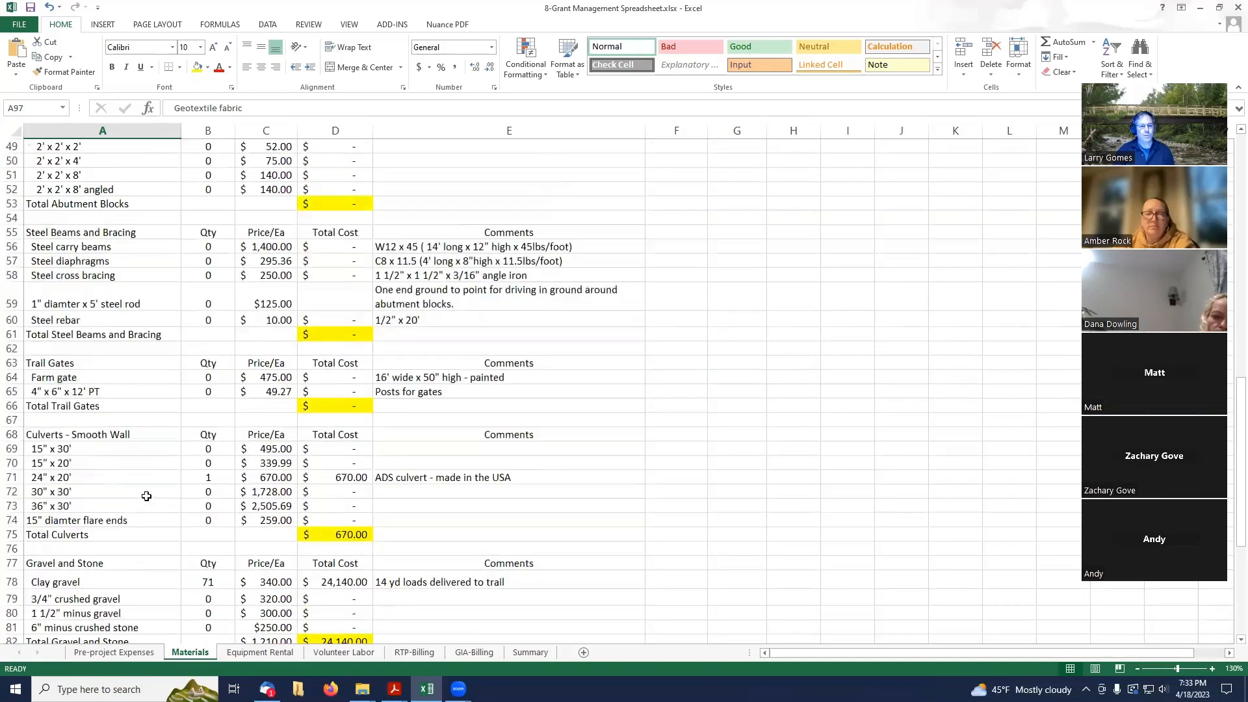
{"action": "scroll", "coordinate": [146, 496], "scroll_direction": "down", "scroll_amount": 2}
{"action": "scroll", "coordinate": [208, 484], "scroll_direction": "up", "scroll_amount": 14}
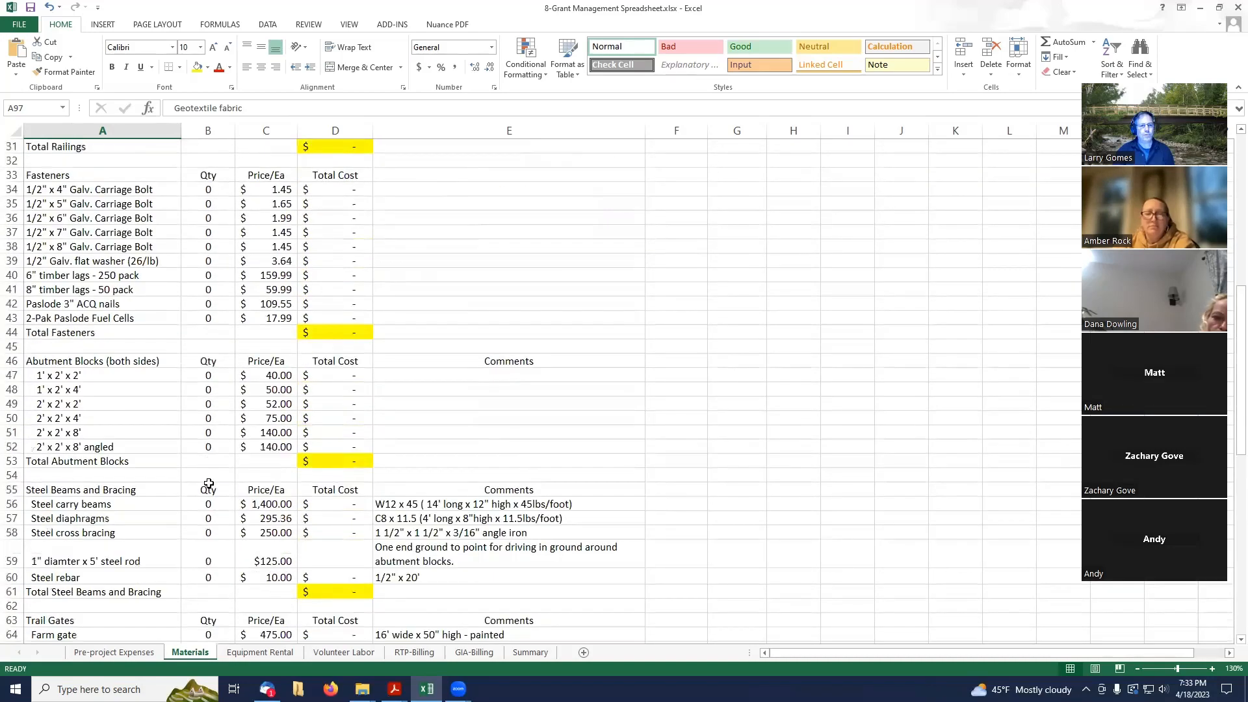
{"action": "scroll", "coordinate": [209, 484], "scroll_direction": "down", "scroll_amount": 13}
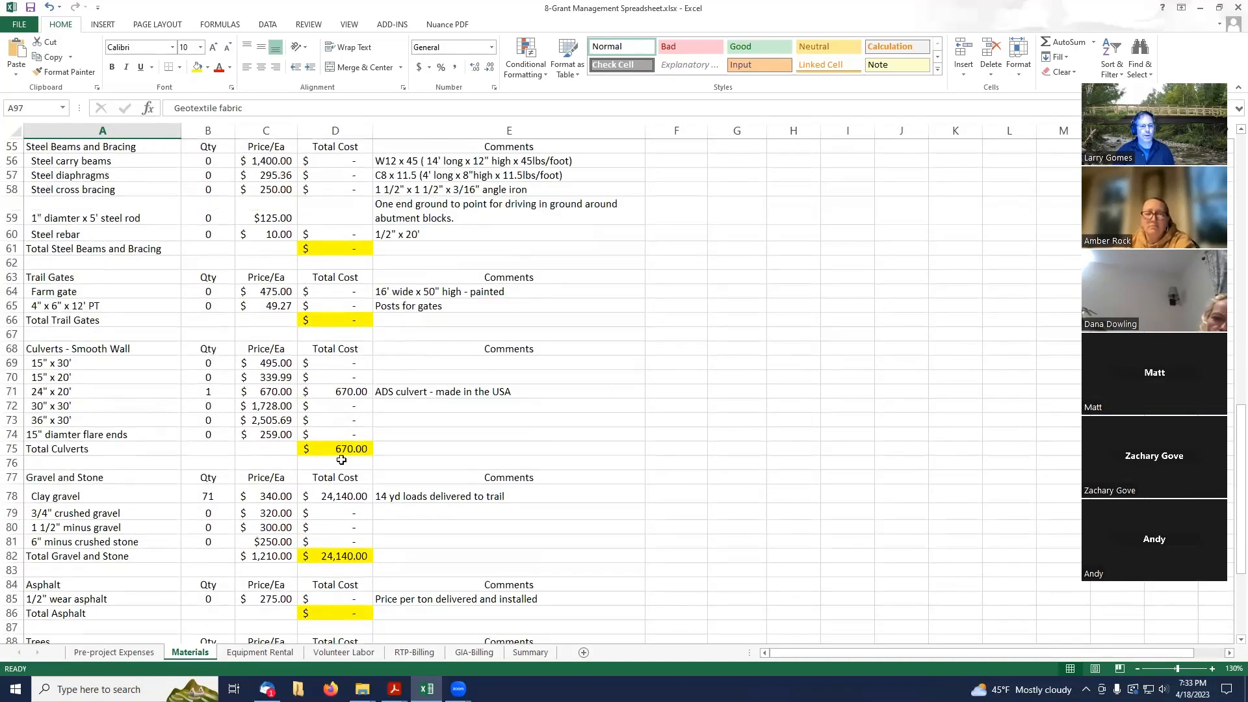
{"action": "left_click", "coordinate": [348, 449]}
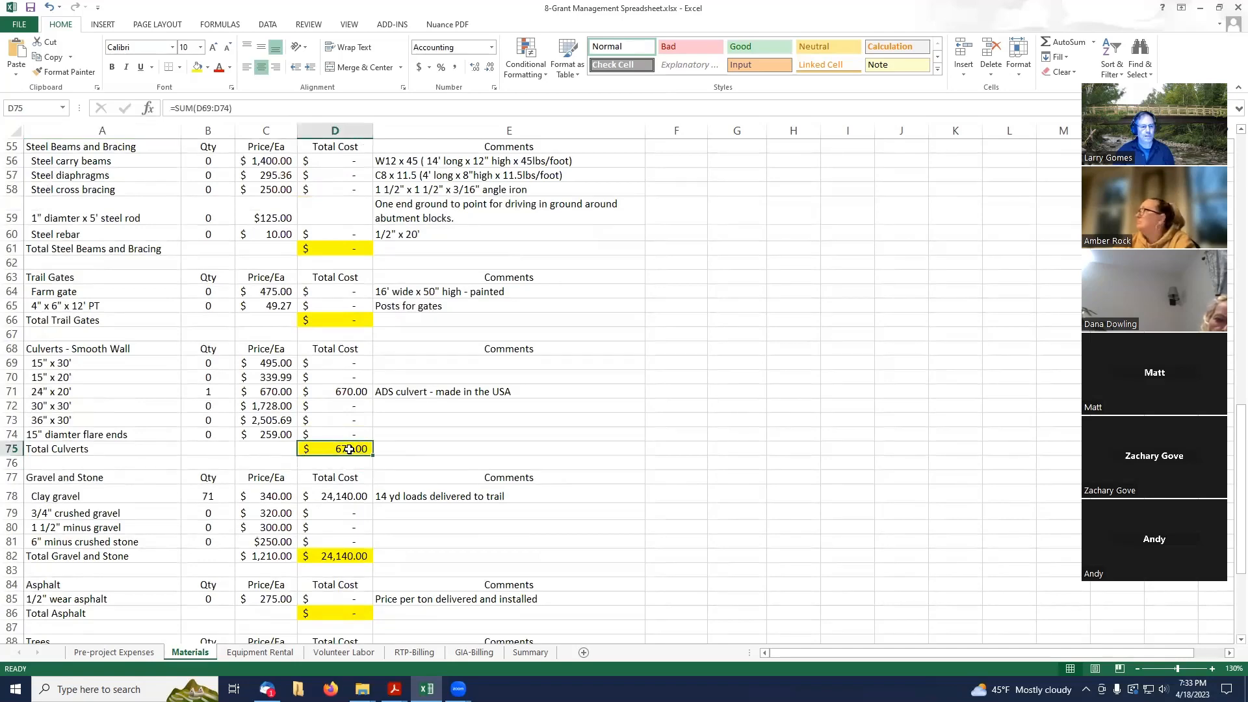
{"action": "scroll", "coordinate": [413, 456], "scroll_direction": "down", "scroll_amount": 2}
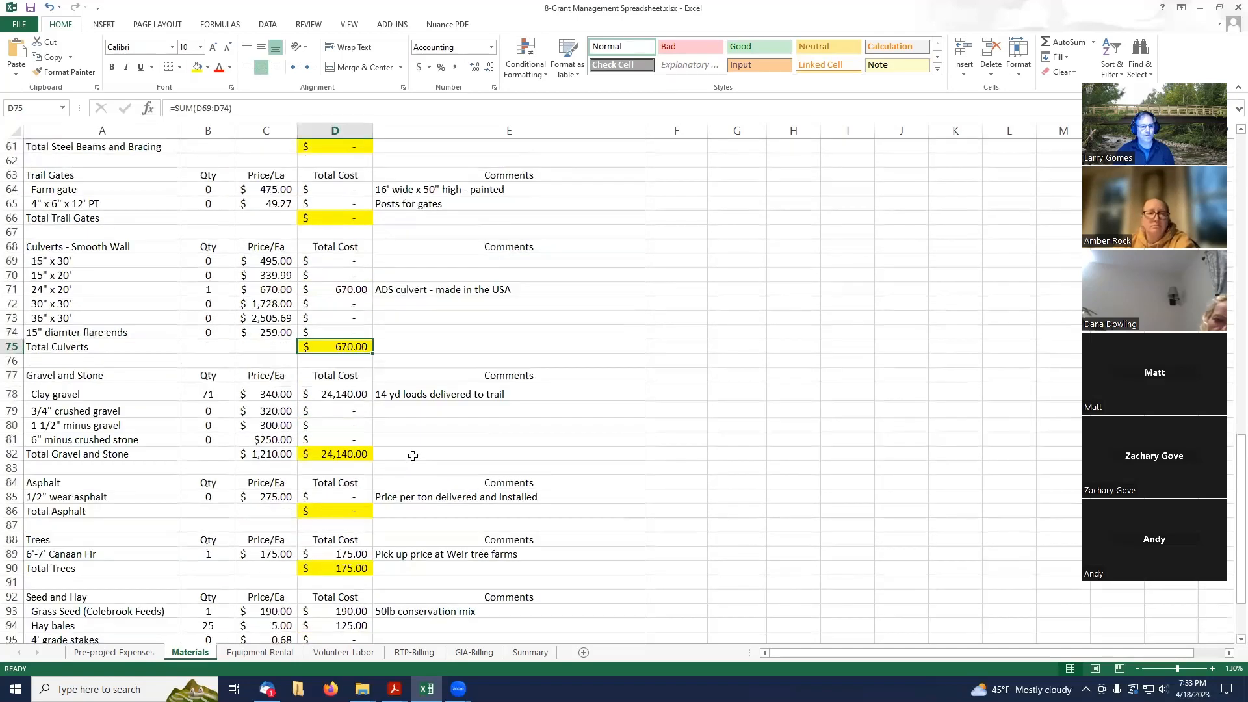
{"action": "left_click", "coordinate": [357, 457]}
{"action": "scroll", "coordinate": [432, 447], "scroll_direction": "down", "scroll_amount": 3}
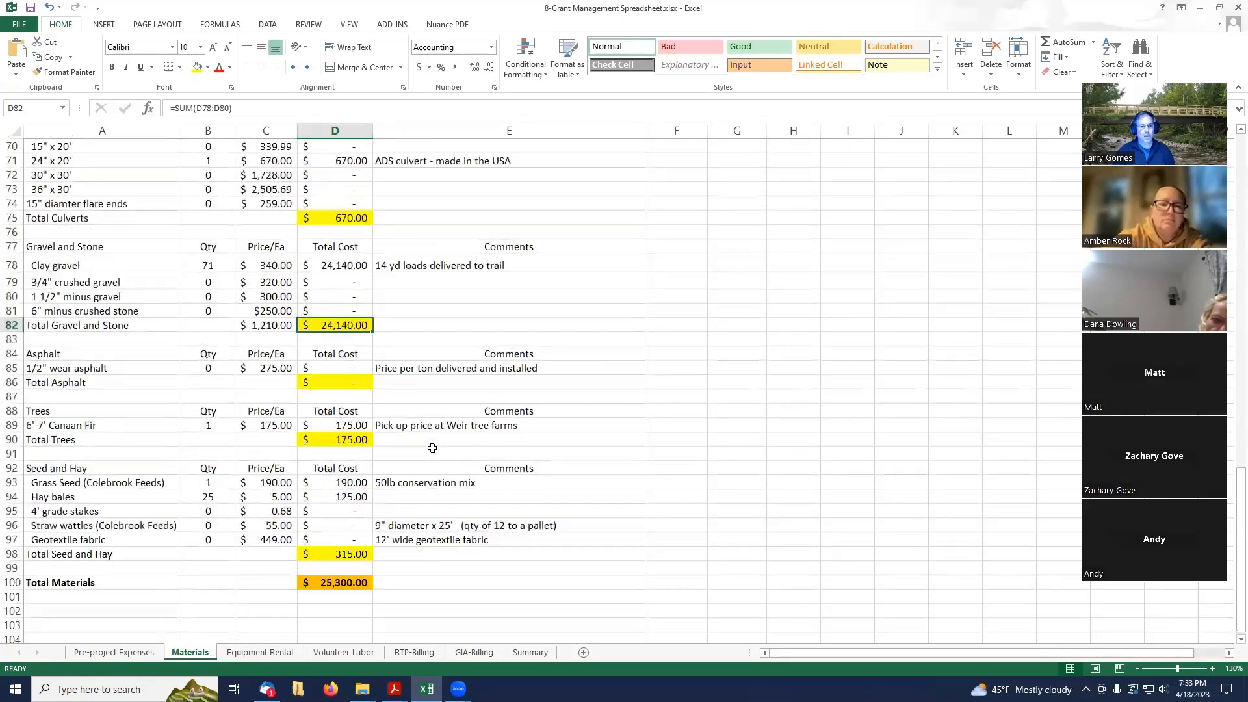
{"action": "left_click", "coordinate": [353, 445]}
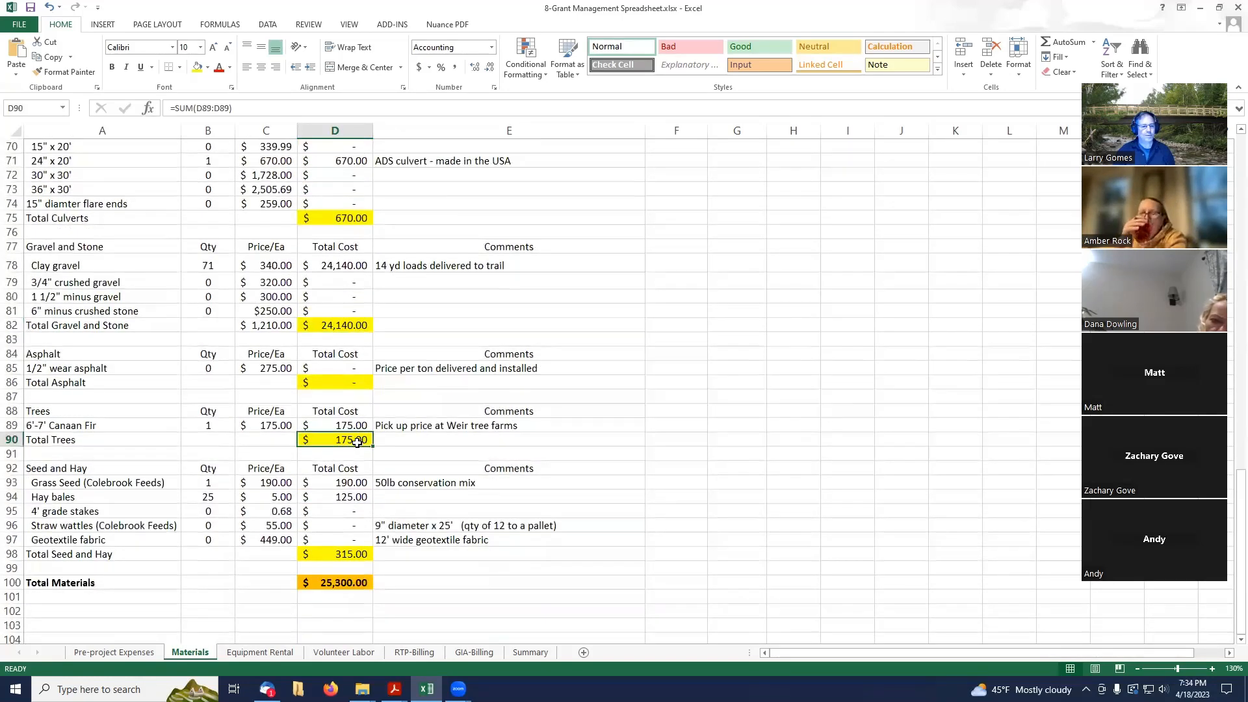
Set the quantity of the 6'-7' Canaan Fir in B89 to 0
{"action": "left_click", "coordinate": [219, 427]}
{"action": "key", "text": "BackSpace"}
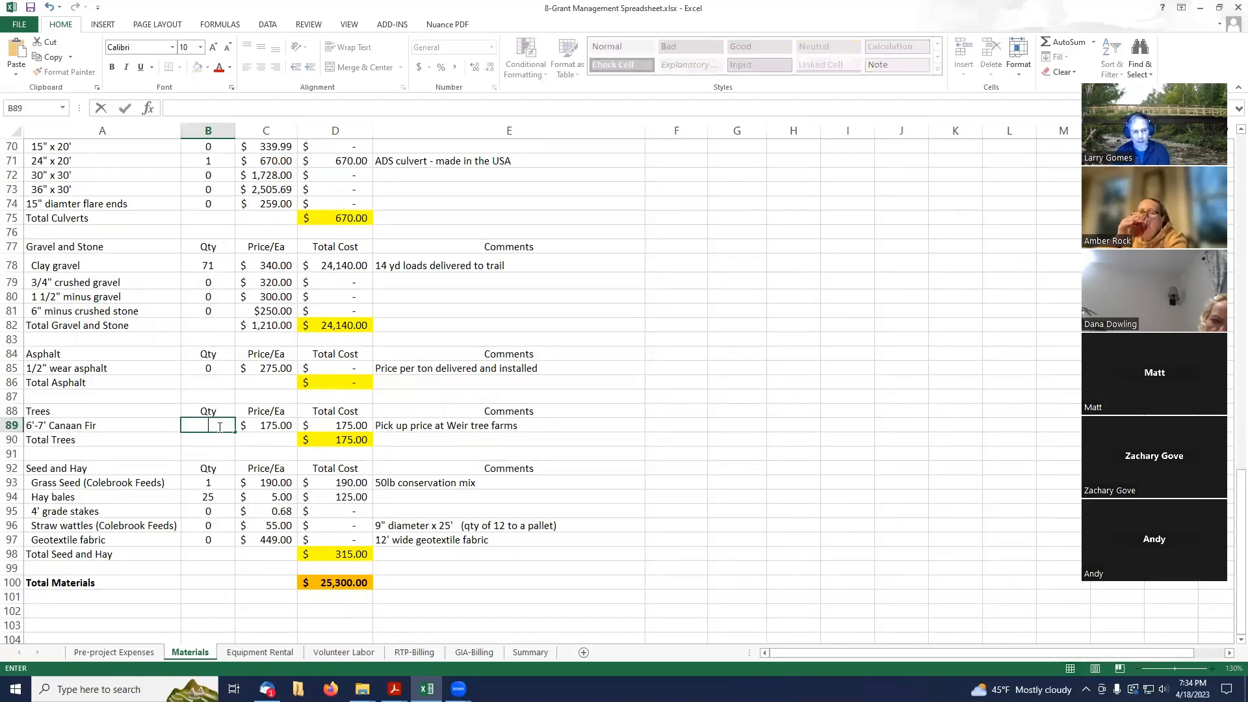
{"action": "left_click", "coordinate": [415, 440]}
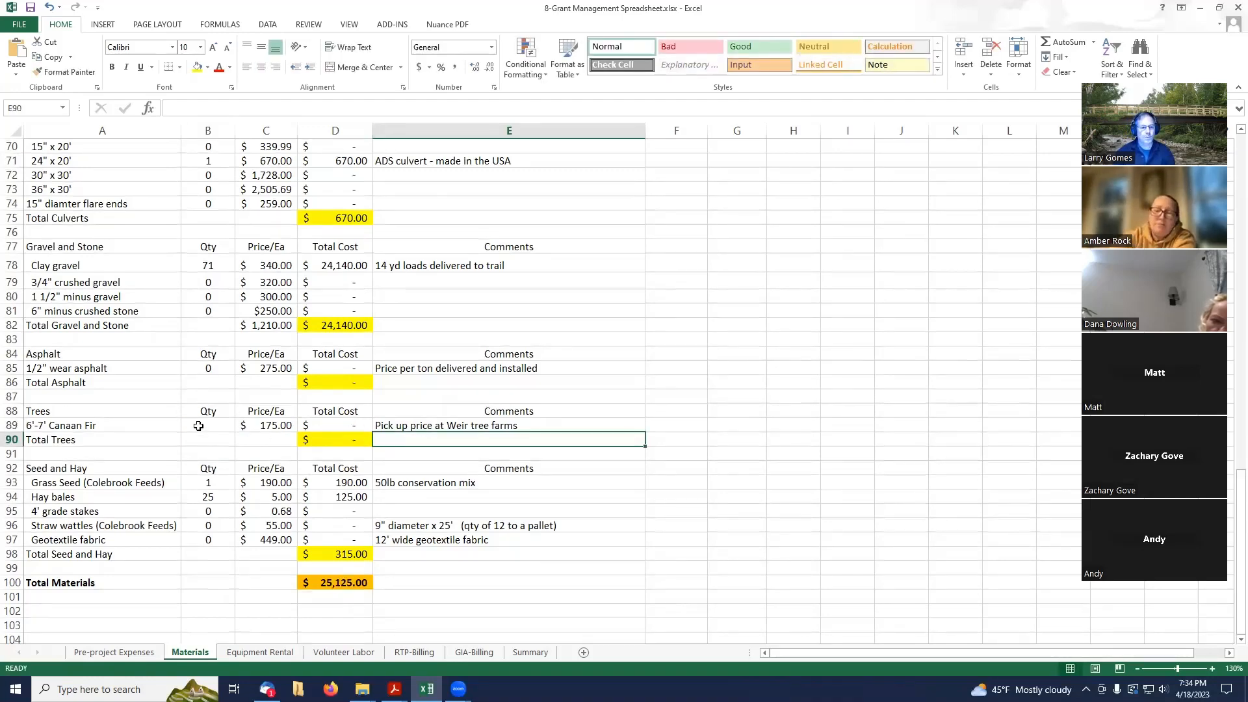
{"action": "left_click", "coordinate": [199, 426]}
{"action": "type", "text": "0"}
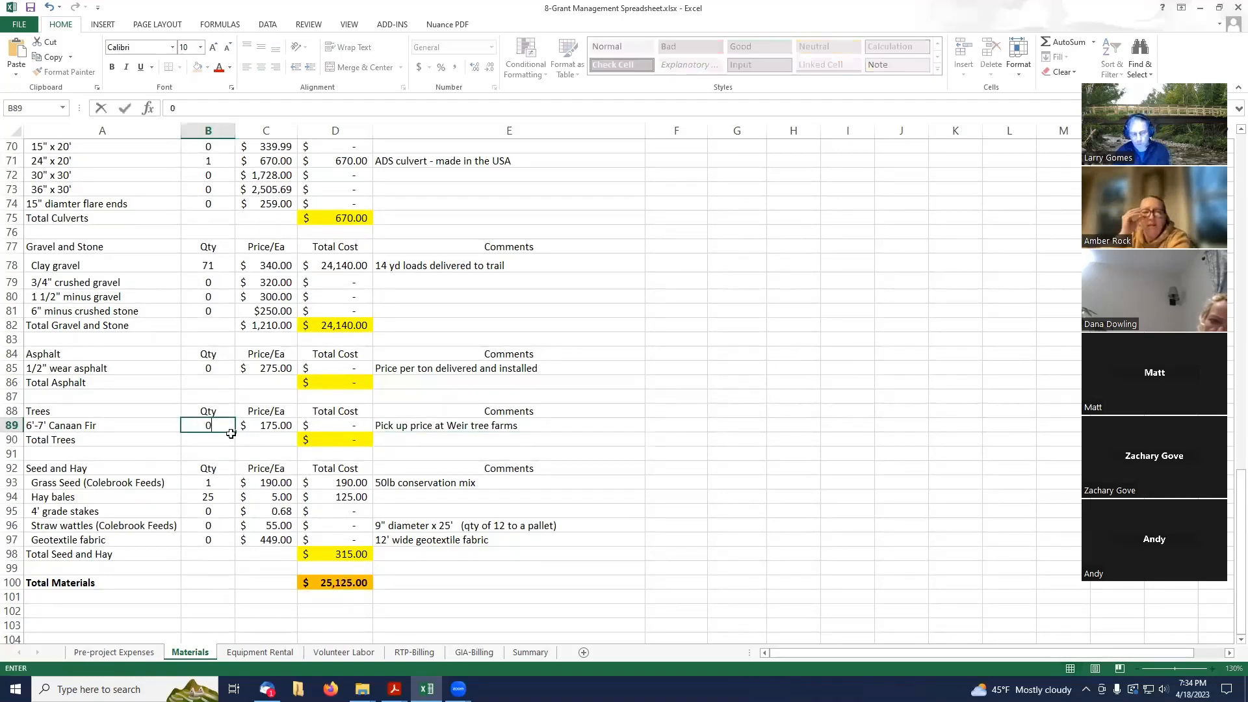
{"action": "left_click", "coordinate": [445, 466]}
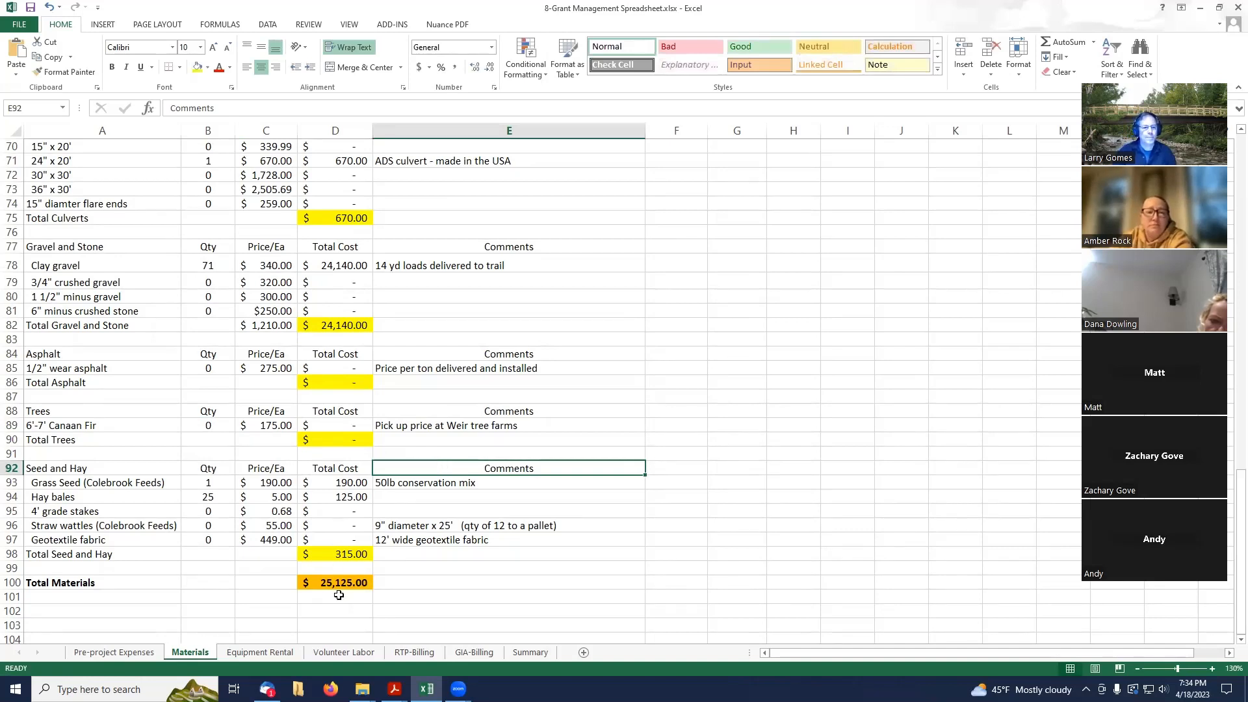
Check the total cost of the grass seed in D93 and the hay bales in D94
{"action": "left_click", "coordinate": [345, 482]}
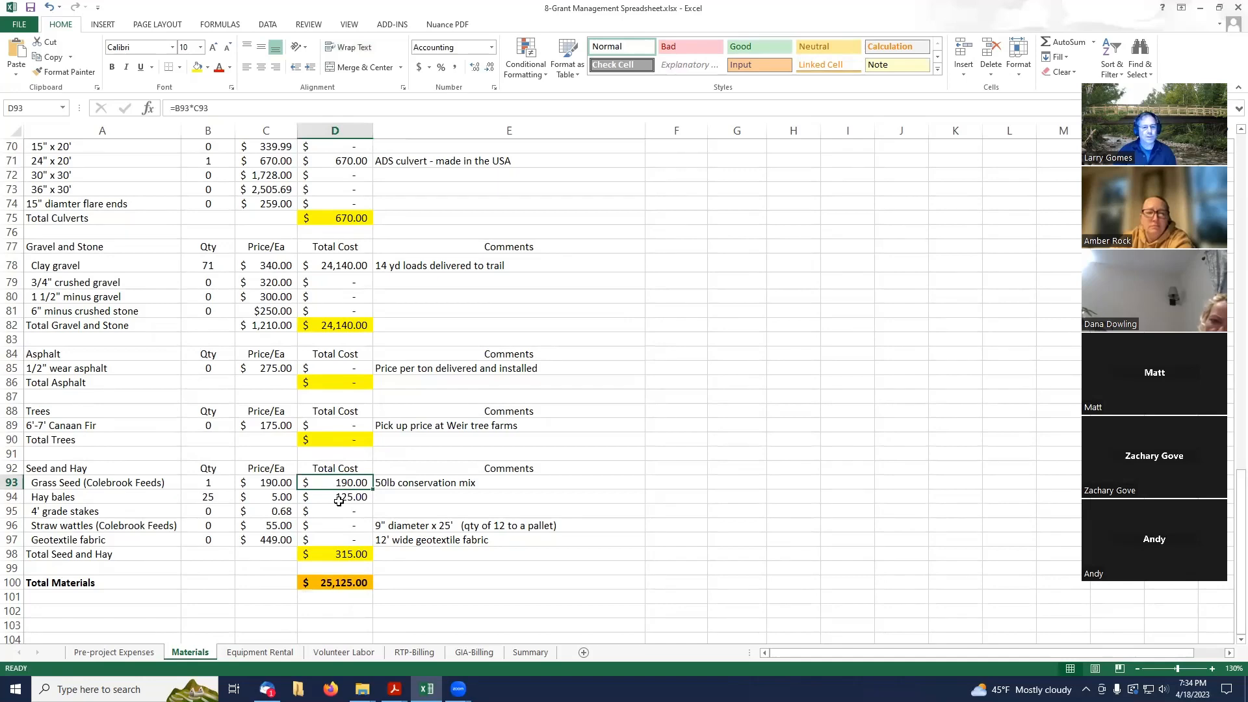
{"action": "left_click", "coordinate": [339, 501]}
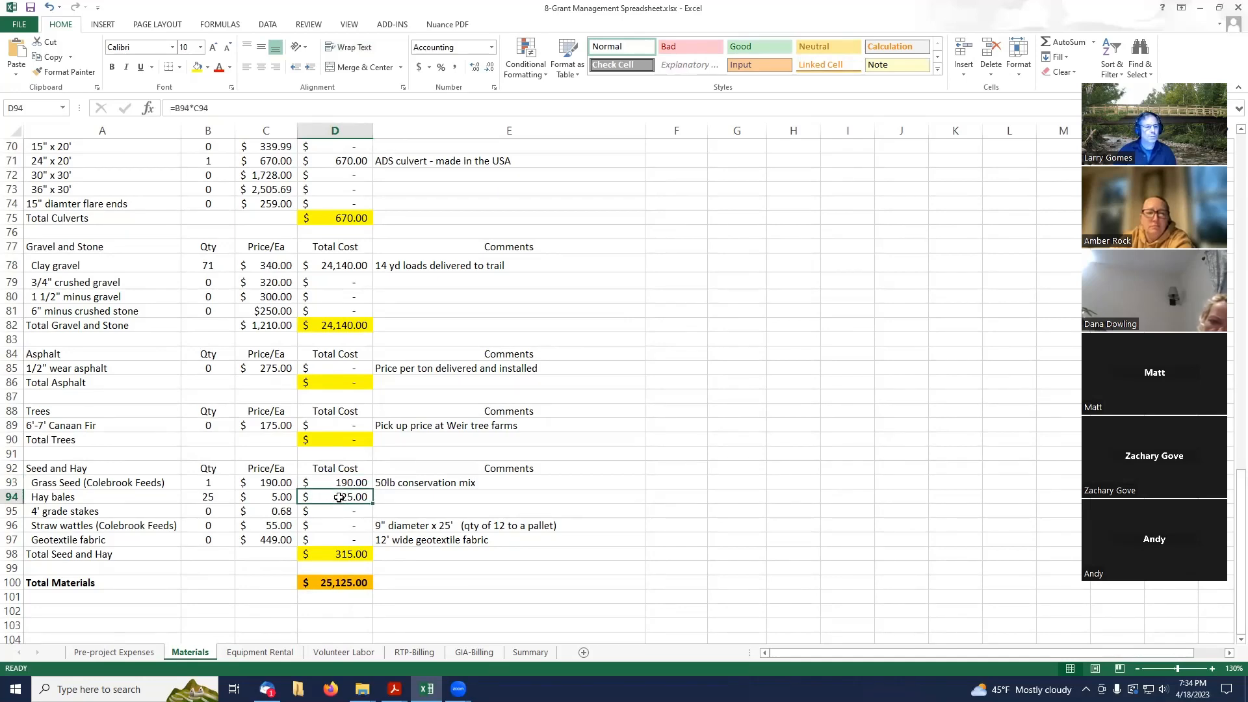
{"action": "left_click", "coordinate": [339, 482]}
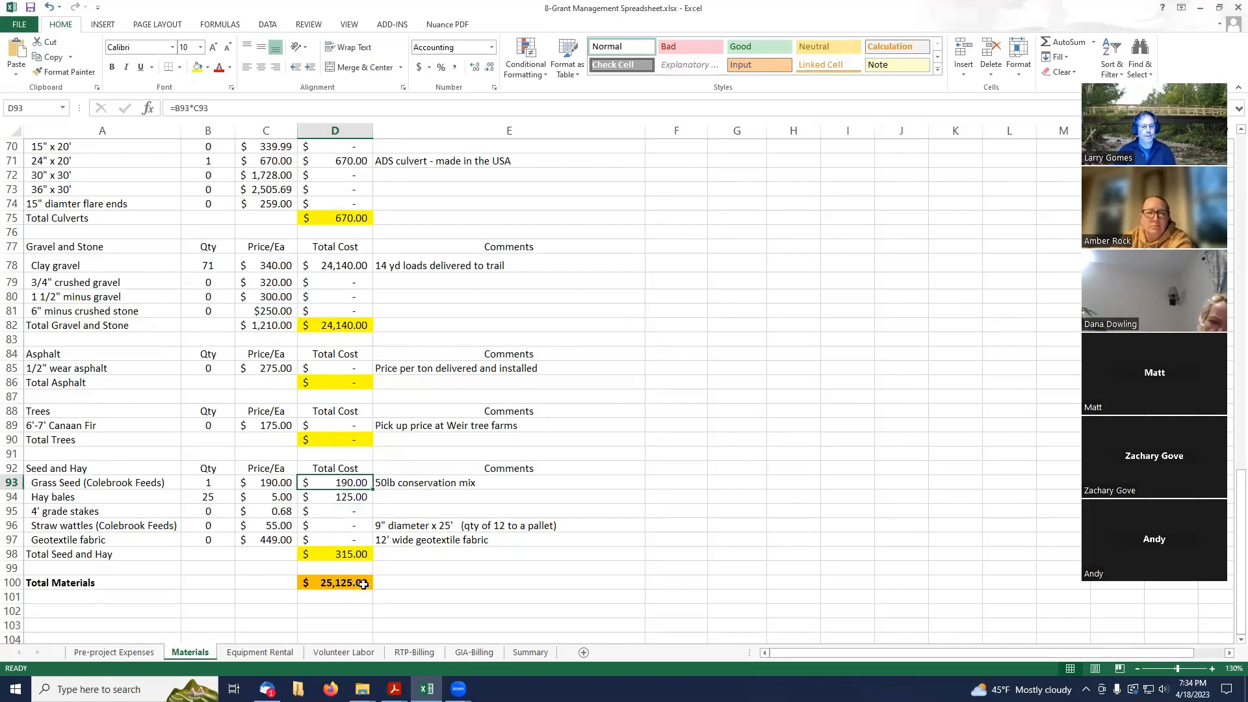
Open the Equipment Rental sheet and go through the equipment items in A2:A7, from brush cutter to grader with operator
{"action": "left_click", "coordinate": [259, 652]}
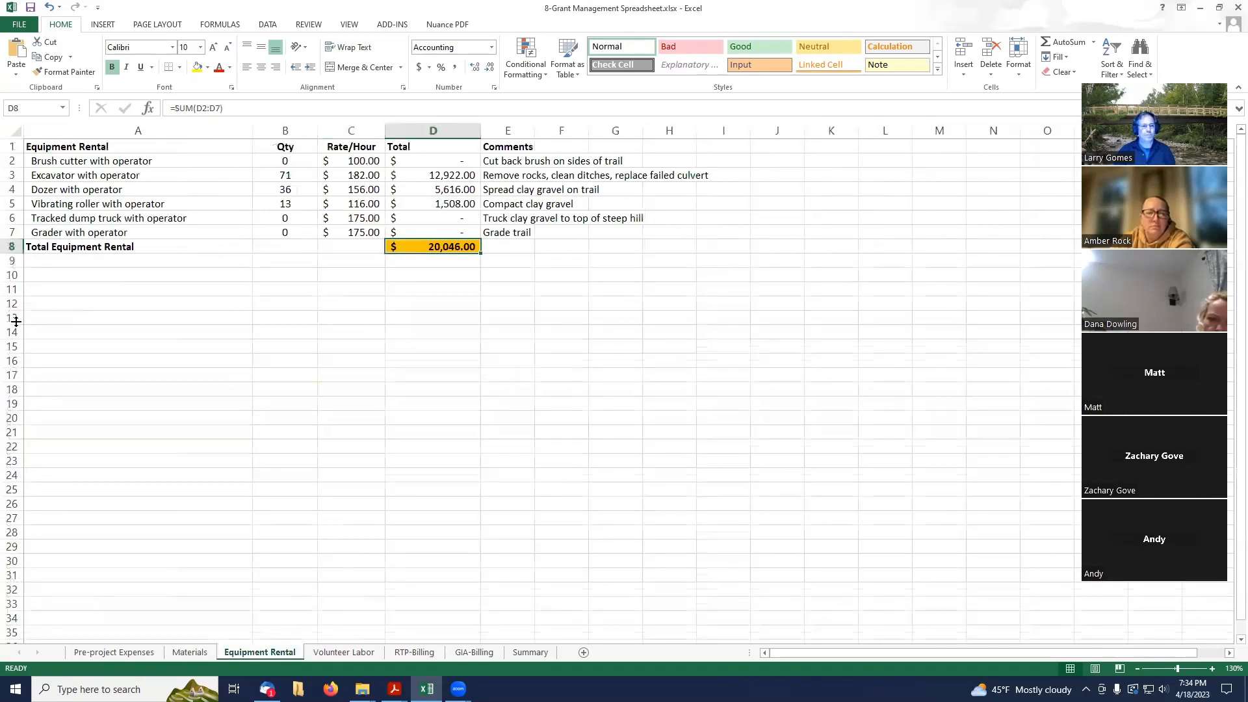
{"action": "left_click", "coordinate": [189, 160]}
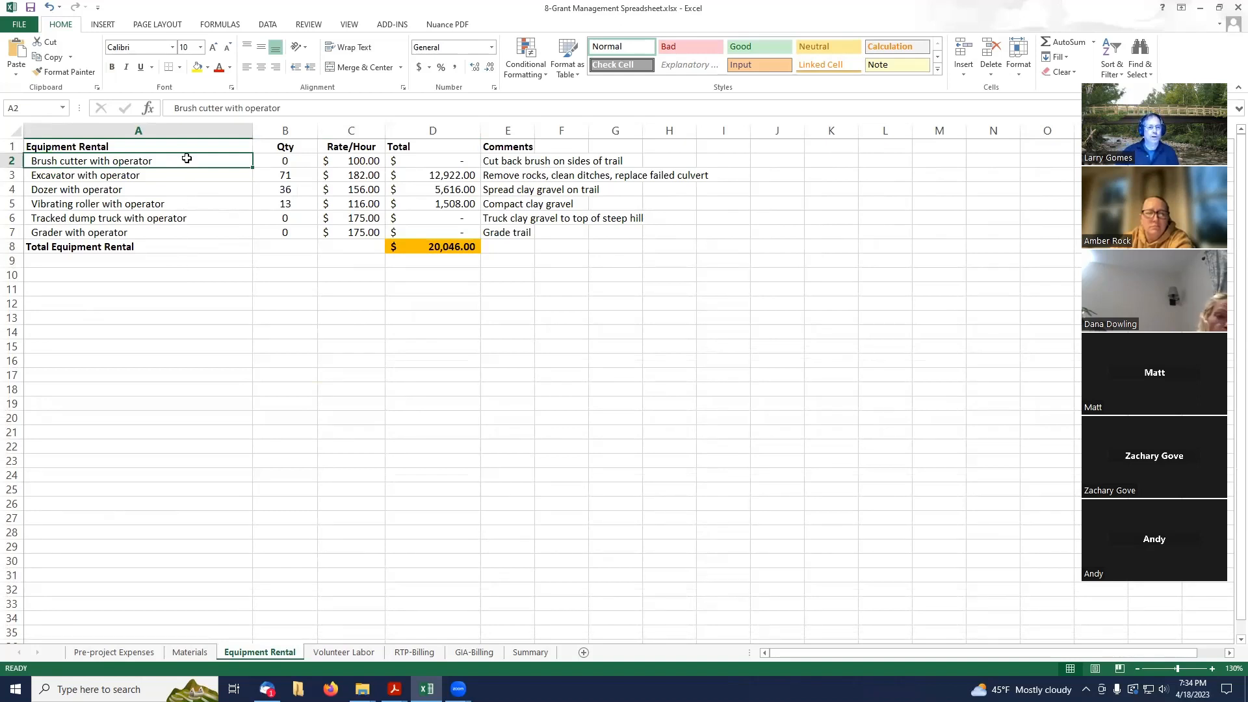
{"action": "left_click", "coordinate": [190, 176]}
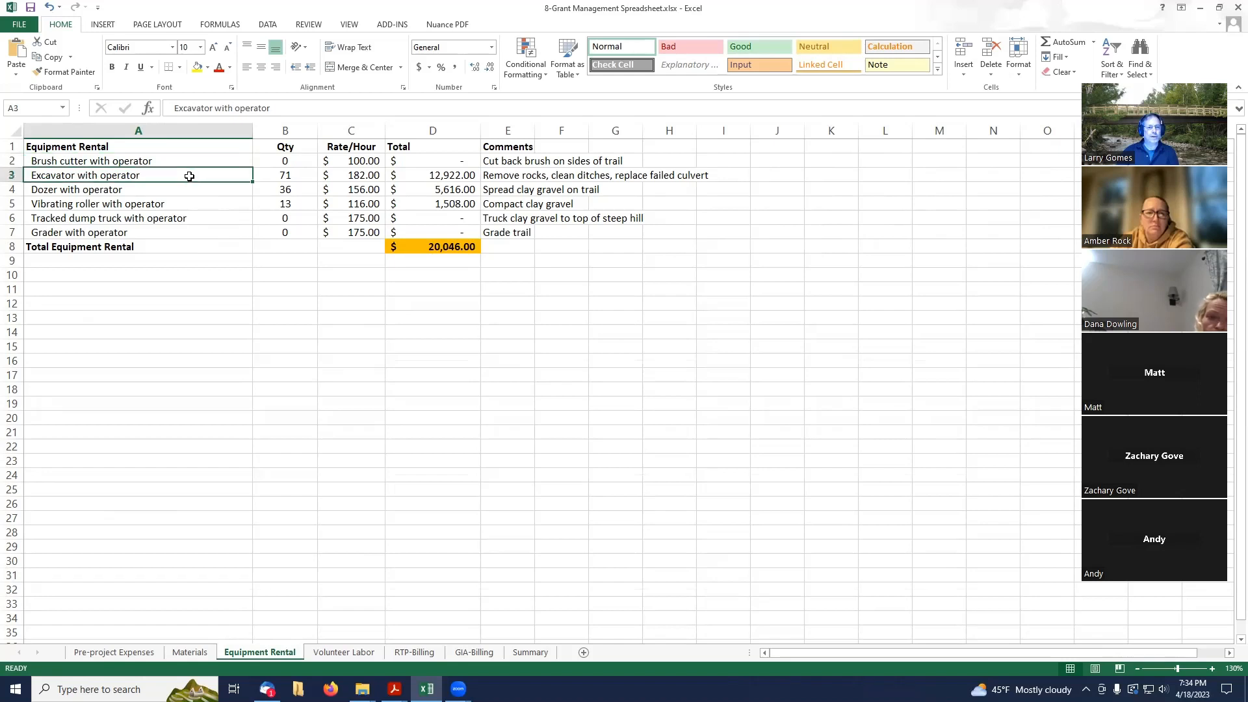
{"action": "left_click", "coordinate": [191, 189]}
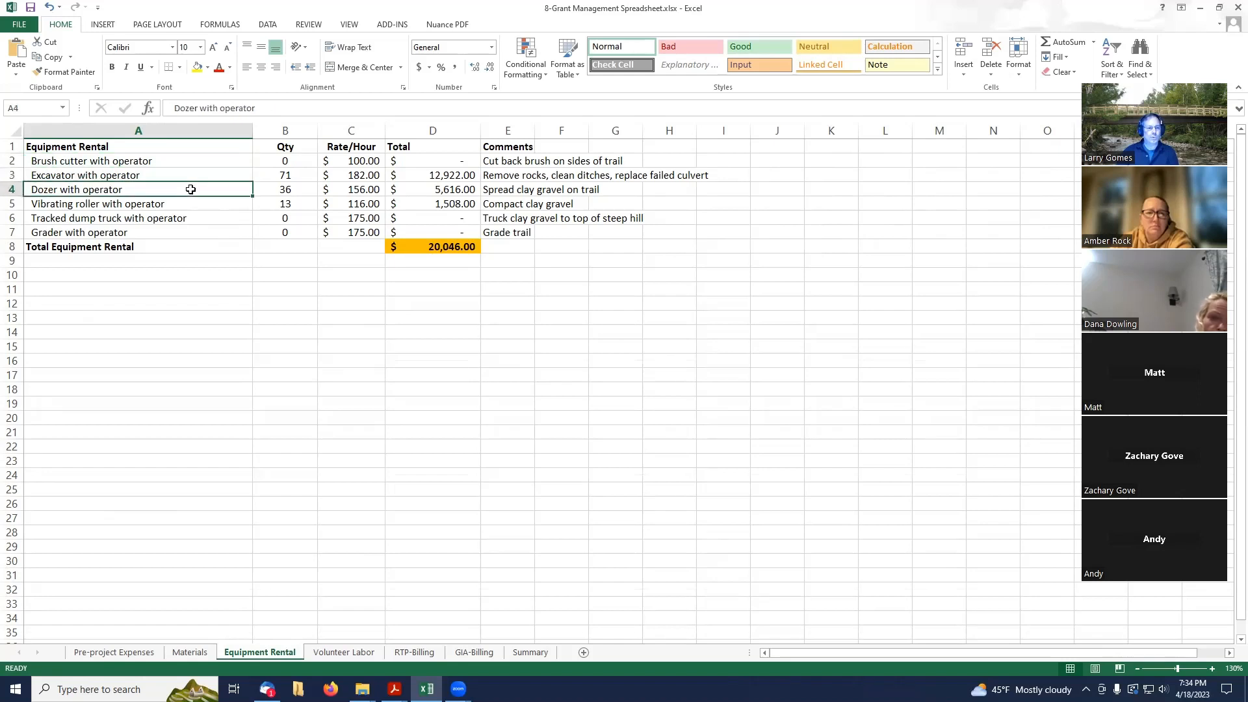
{"action": "left_click", "coordinate": [199, 202]}
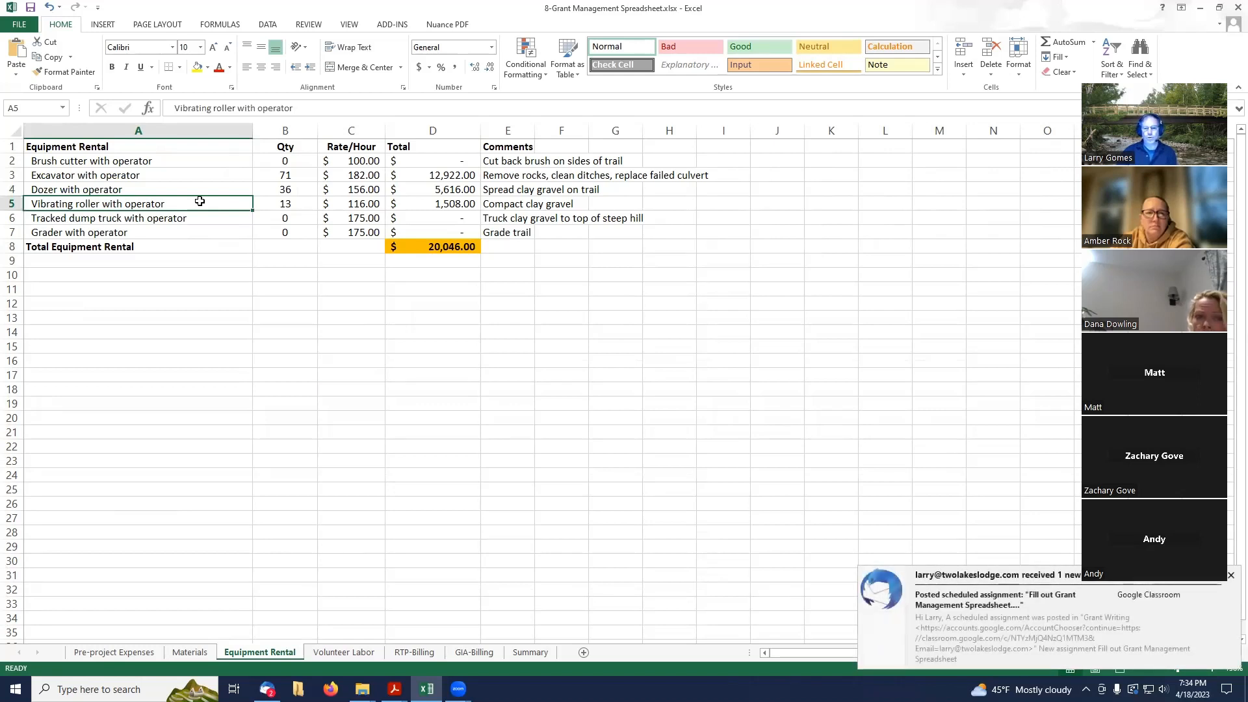
{"action": "left_click", "coordinate": [198, 219]}
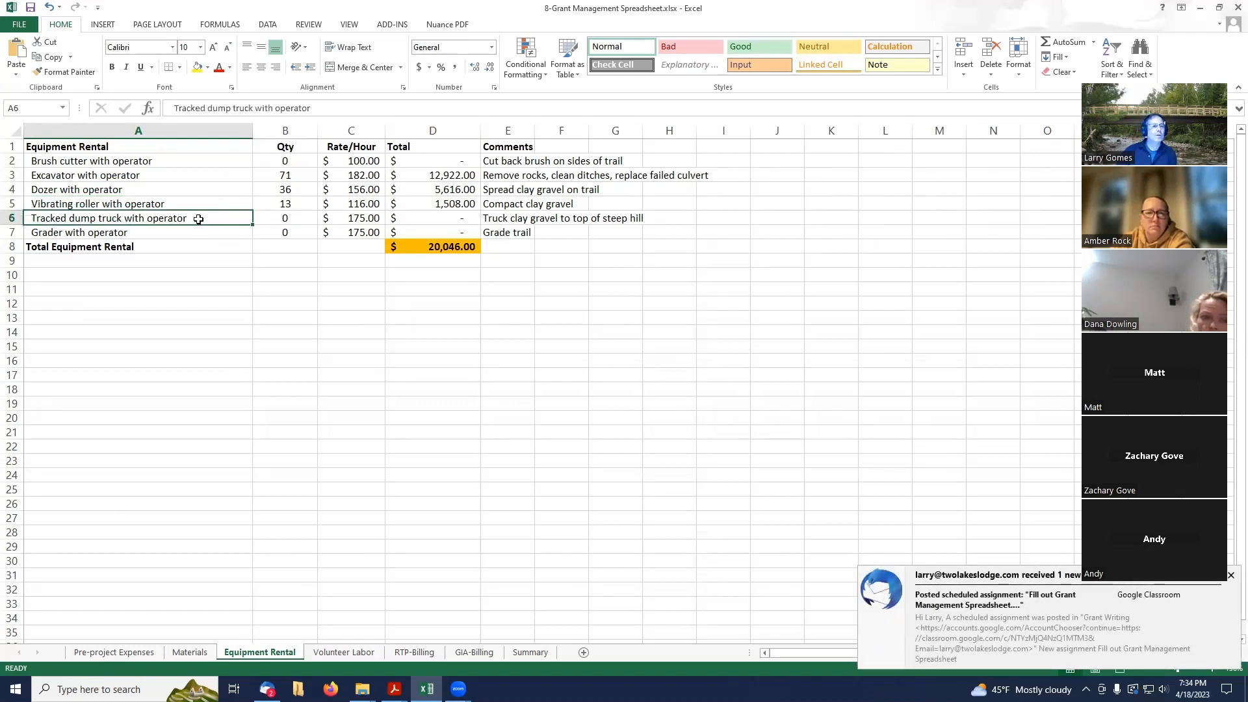
{"action": "left_click", "coordinate": [193, 232]}
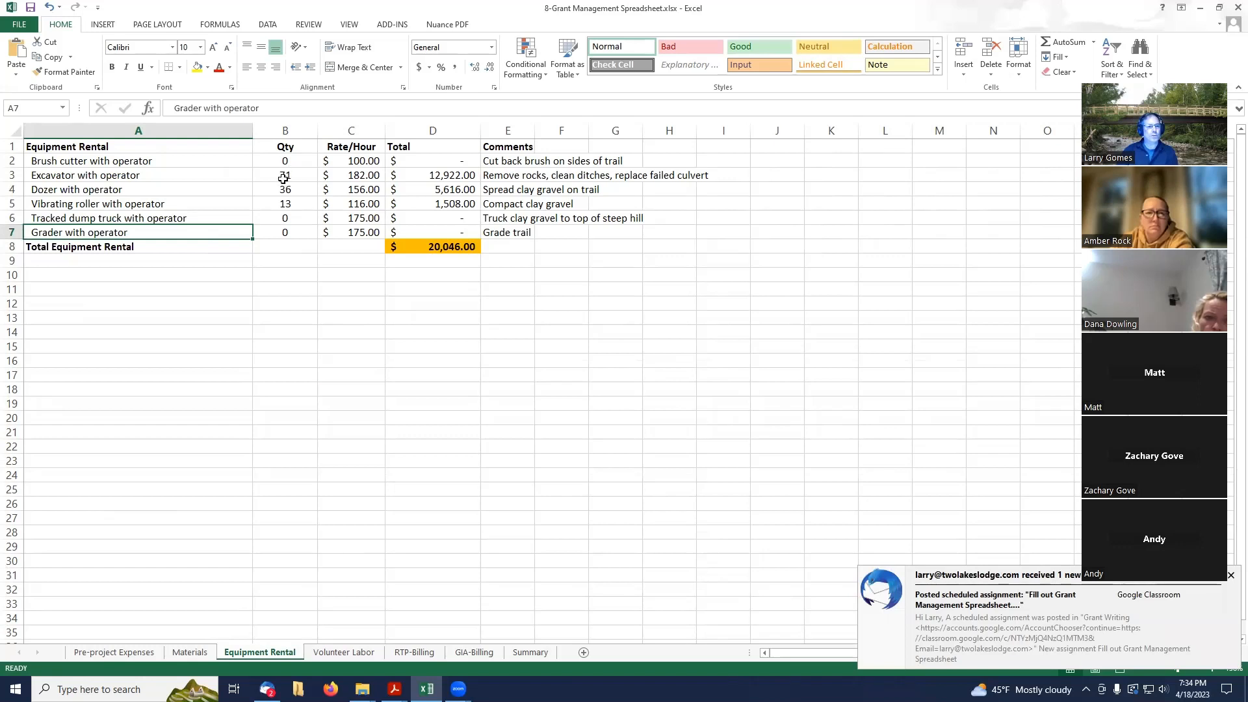
Point out the excavator, dozer and vibrating roller rows 3 to 5 and their quantities in B3:B5
{"action": "left_click", "coordinate": [12, 175]}
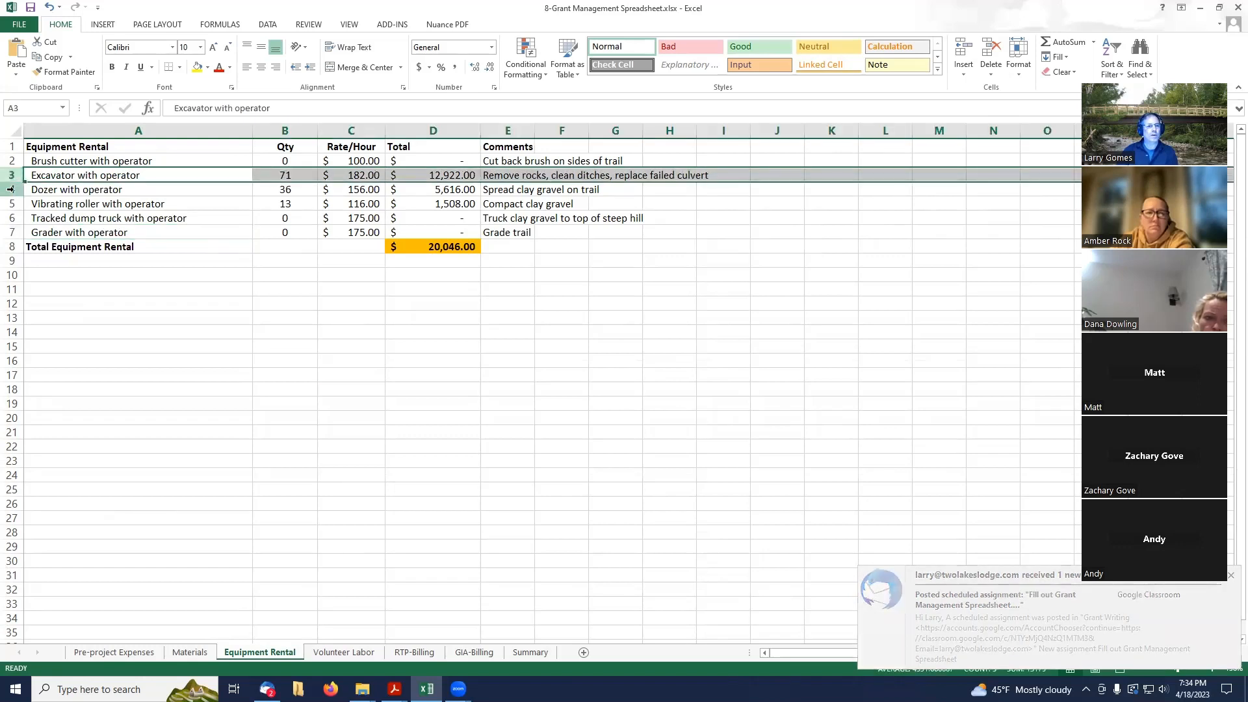
{"action": "left_click", "coordinate": [11, 189]}
{"action": "left_click", "coordinate": [11, 204]}
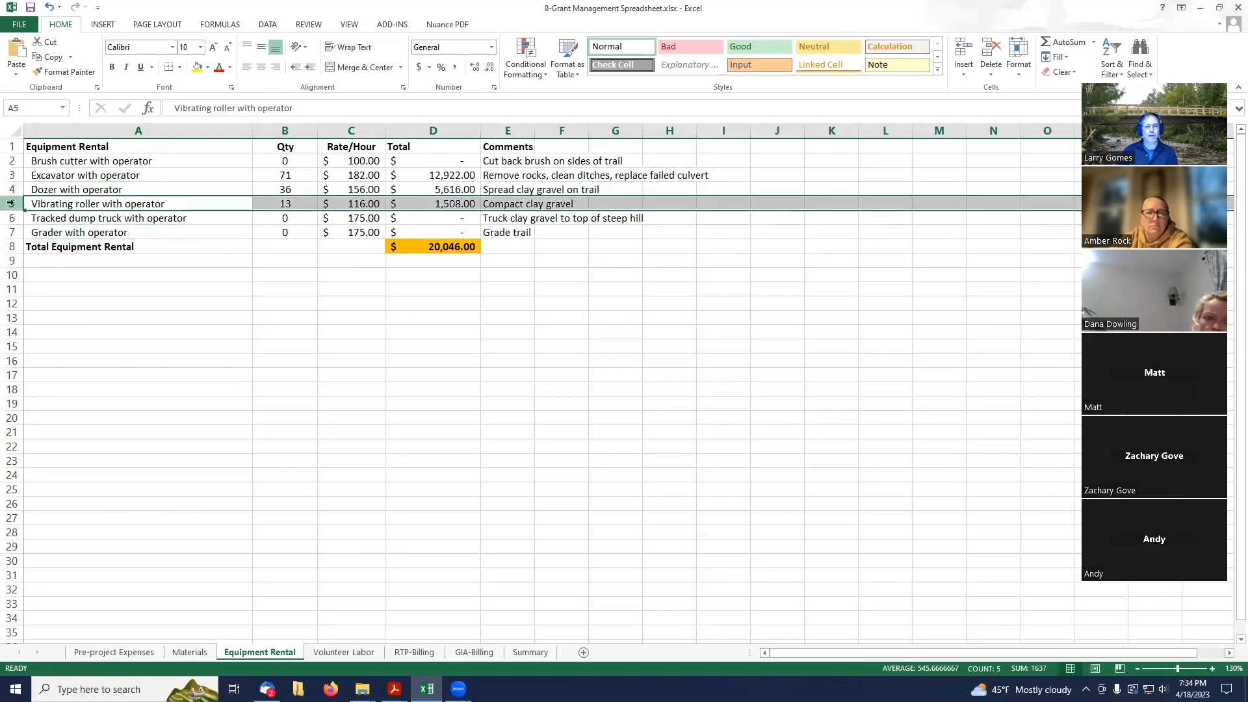
{"action": "left_click", "coordinate": [293, 173]}
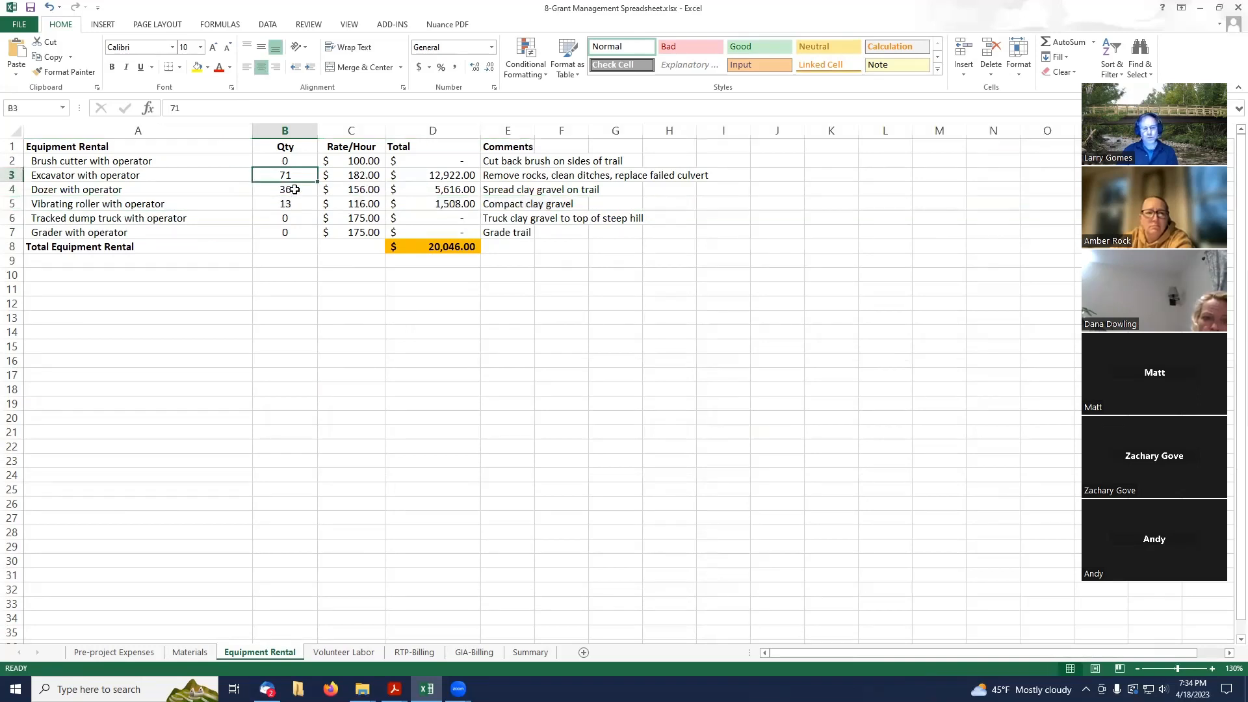
{"action": "left_click", "coordinate": [295, 189]}
{"action": "left_click", "coordinate": [298, 201]}
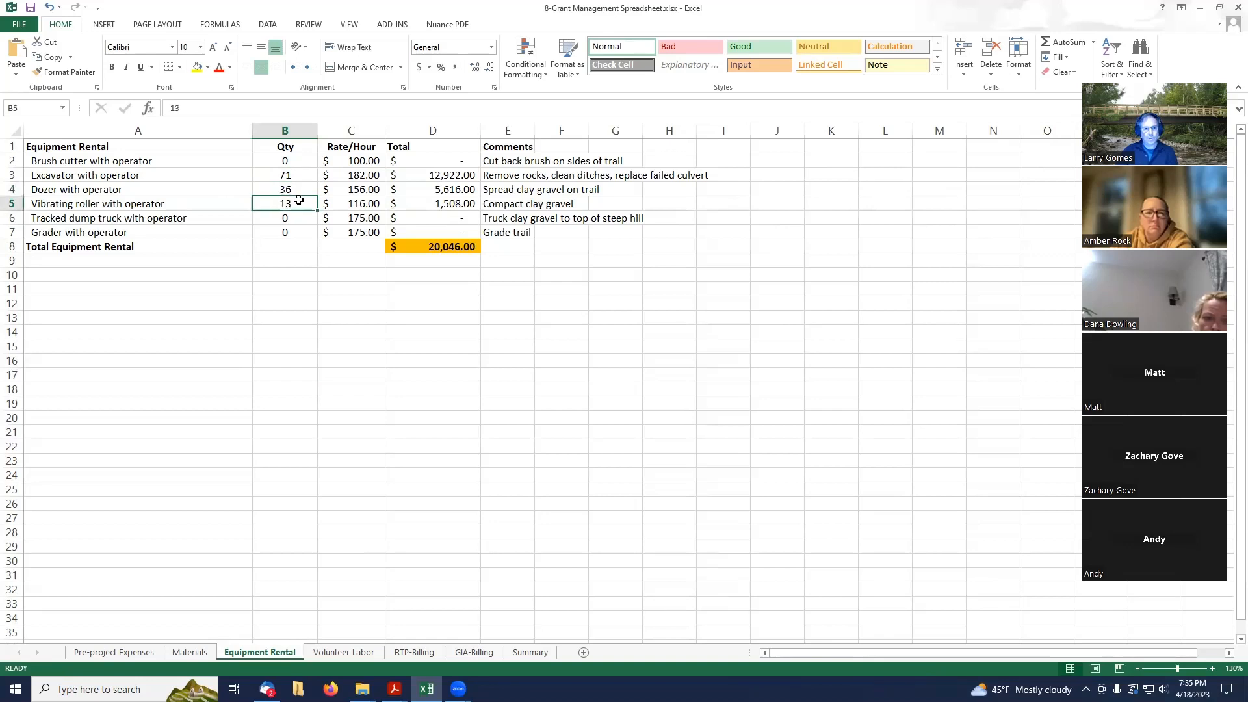
Review the hourly rates in C3:C5, the excavator total in D3 and the total equipment rental in D8
{"action": "left_click", "coordinate": [360, 176]}
{"action": "left_click", "coordinate": [359, 187]}
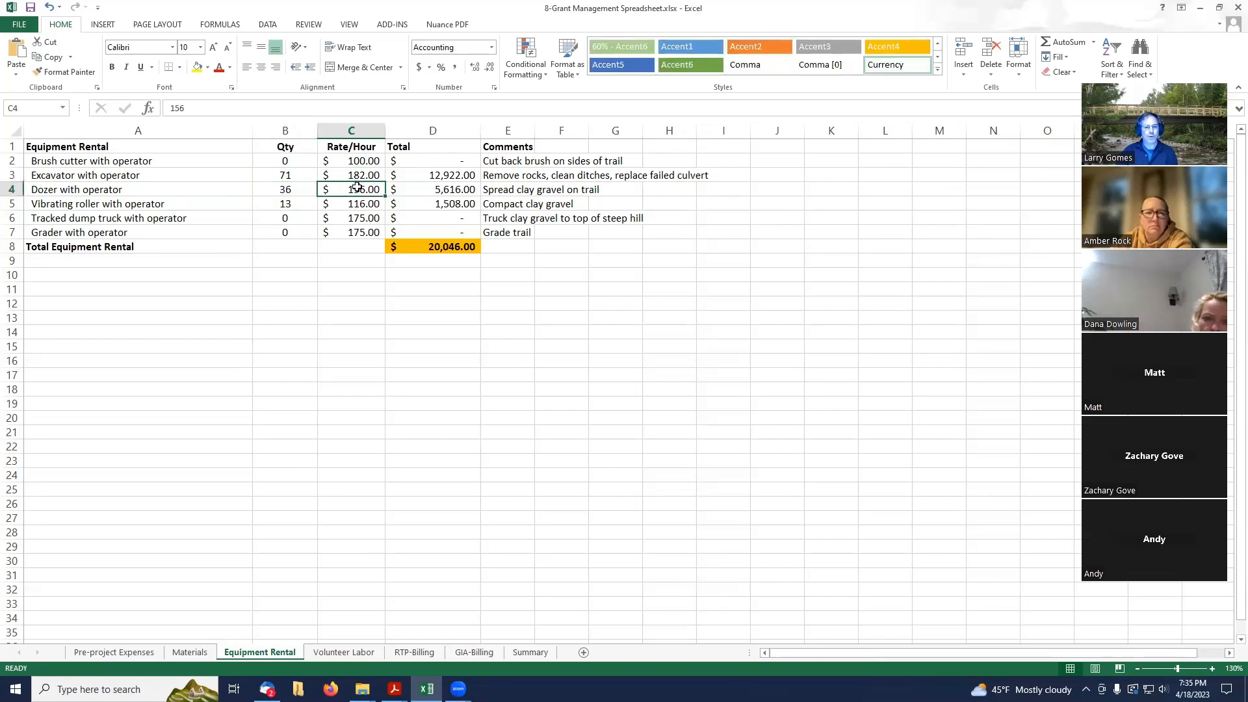
{"action": "left_click", "coordinate": [356, 200]}
{"action": "left_click", "coordinate": [443, 170]}
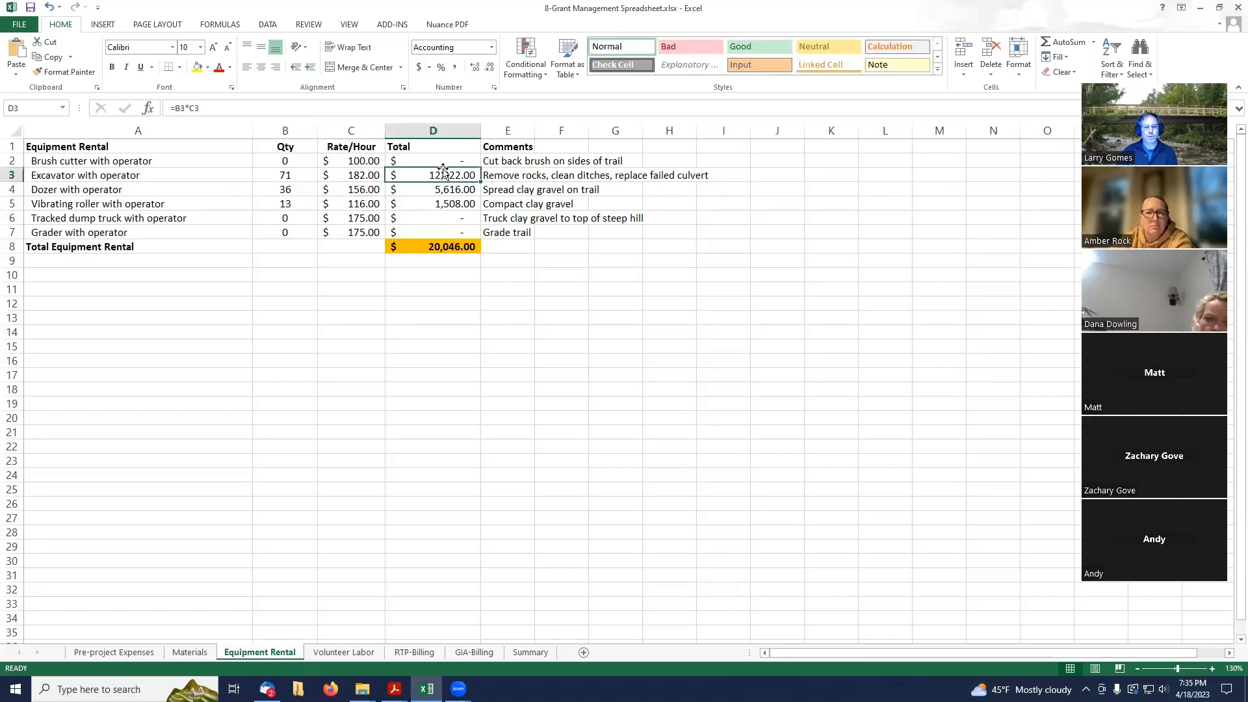
{"action": "left_click", "coordinate": [434, 248]}
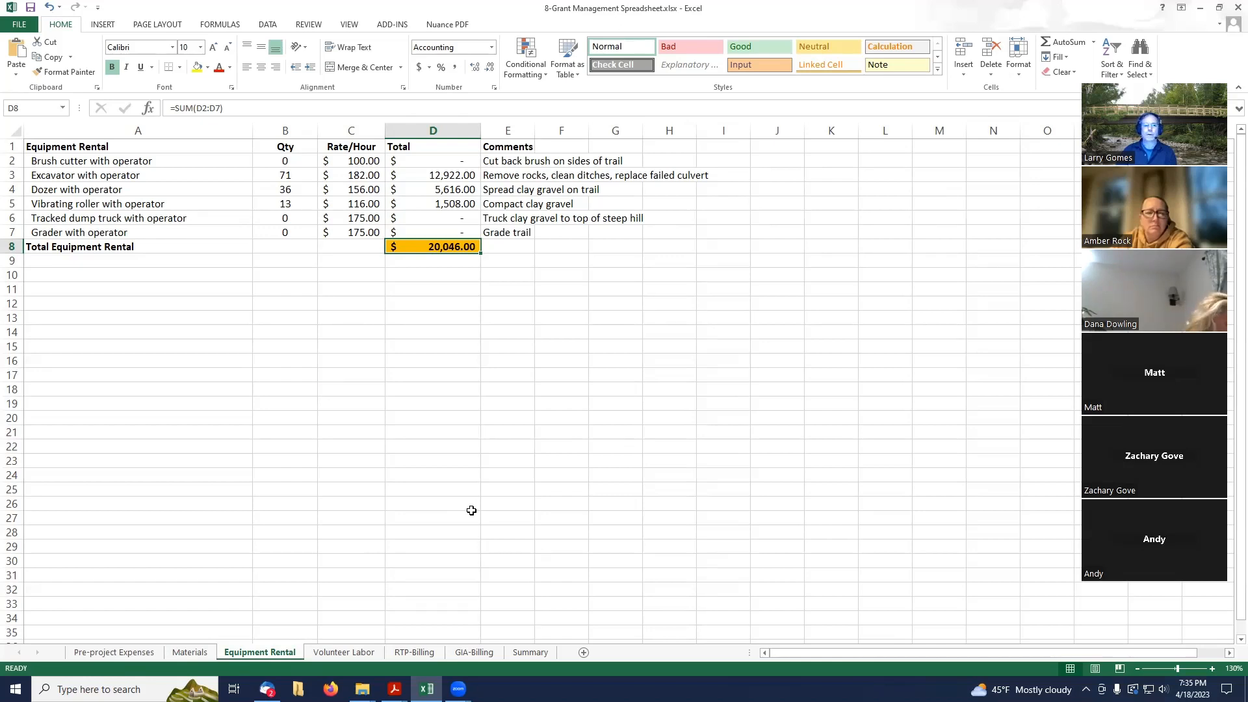
Open the Volunteer Labor sheet and examine the unskilled rate per hour in E3 with its 2023 Rate note in F3
{"action": "left_click", "coordinate": [358, 653]}
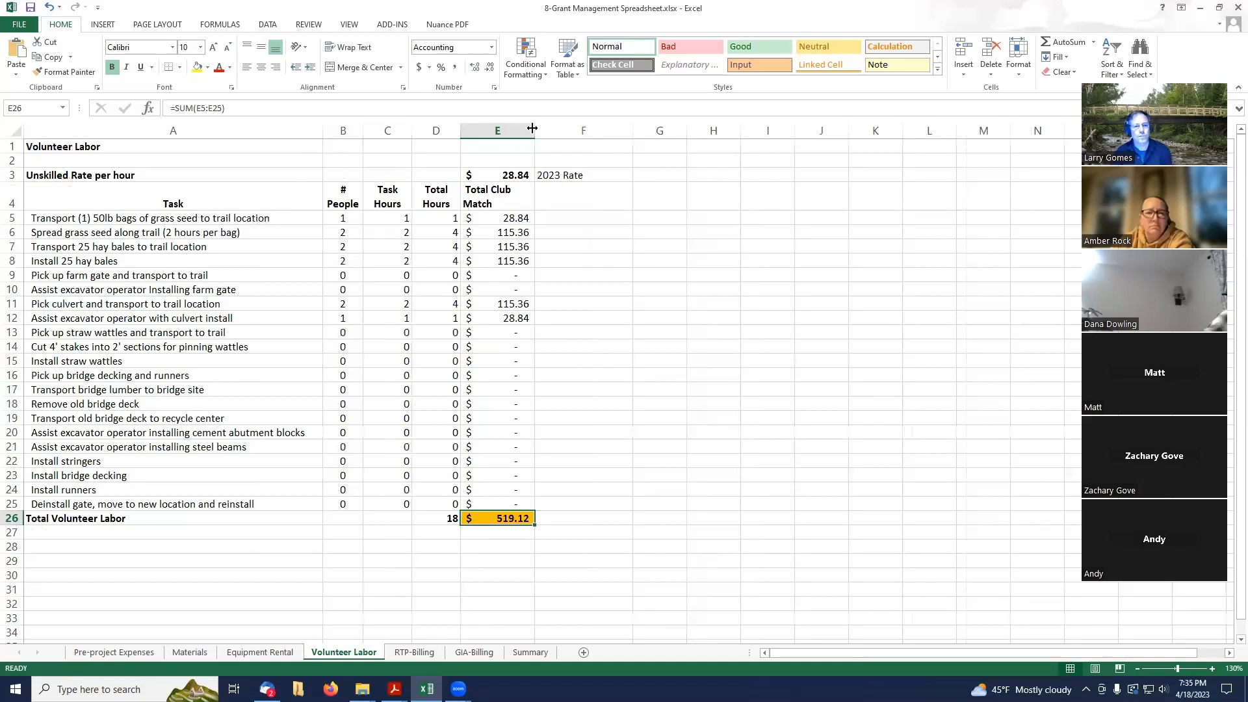
{"action": "left_click", "coordinate": [13, 176]}
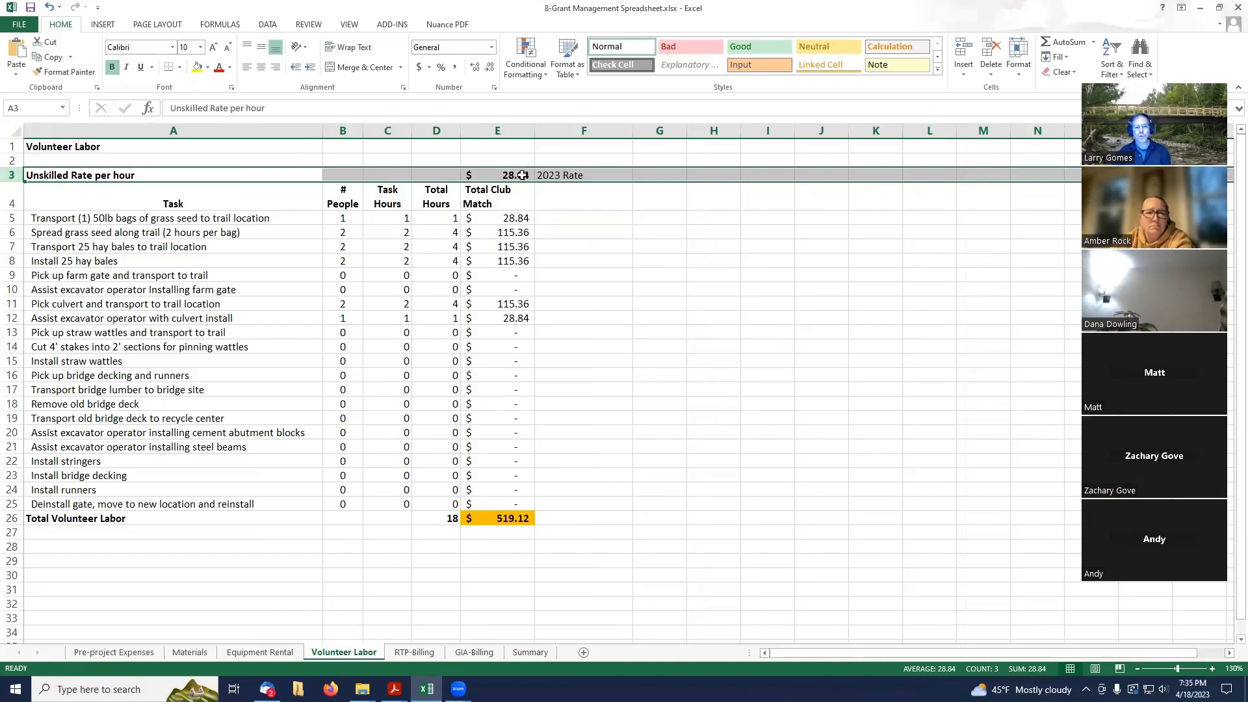
{"action": "left_click", "coordinate": [575, 176]}
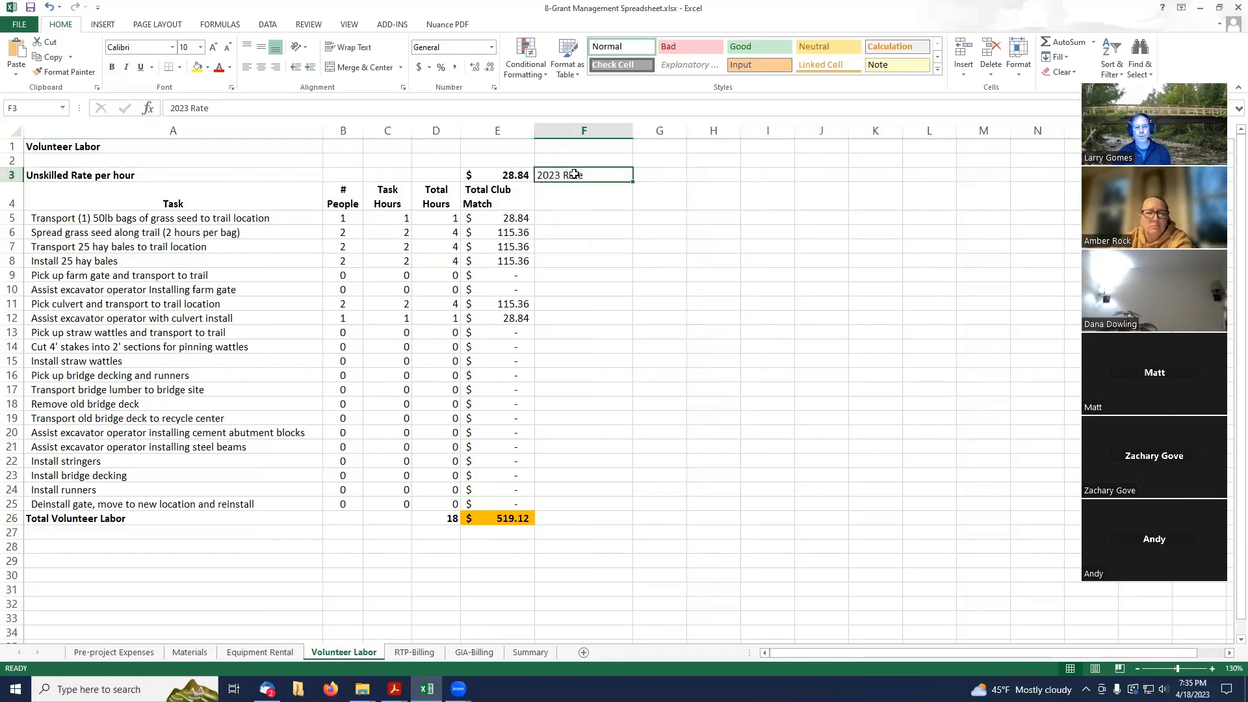
{"action": "left_click", "coordinate": [508, 175]}
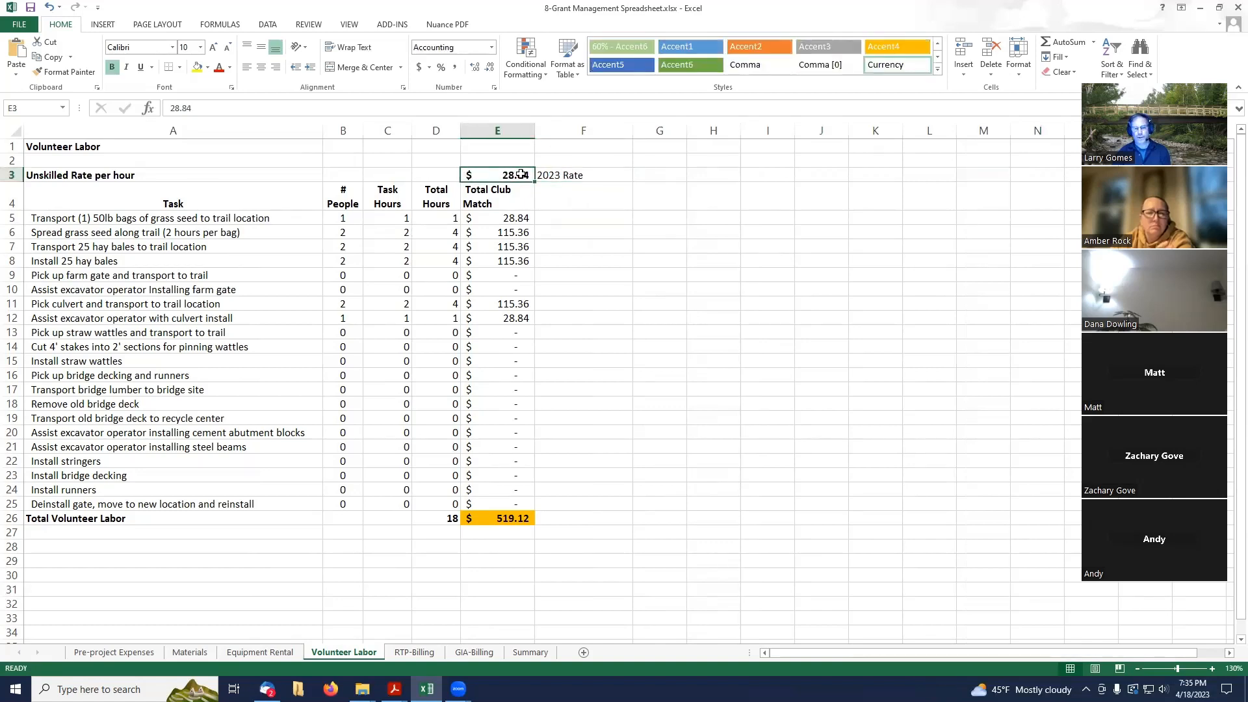
{"action": "left_click", "coordinate": [574, 176]}
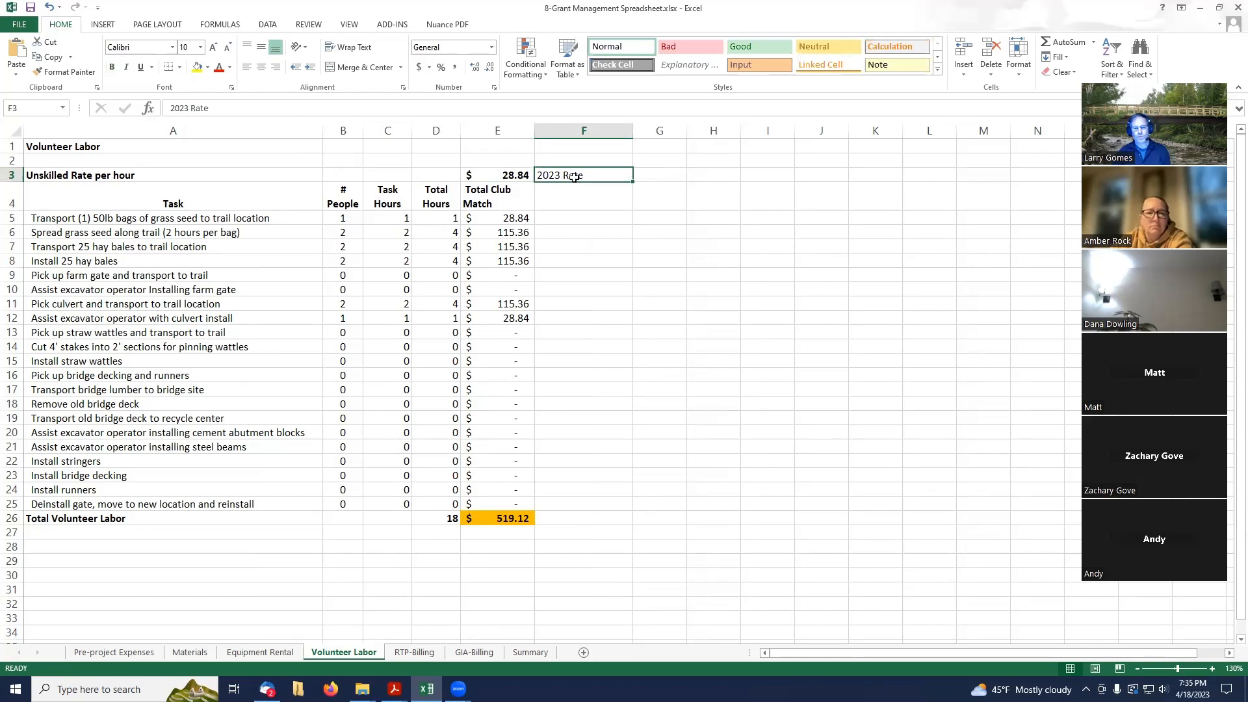
{"action": "left_click", "coordinate": [519, 176]}
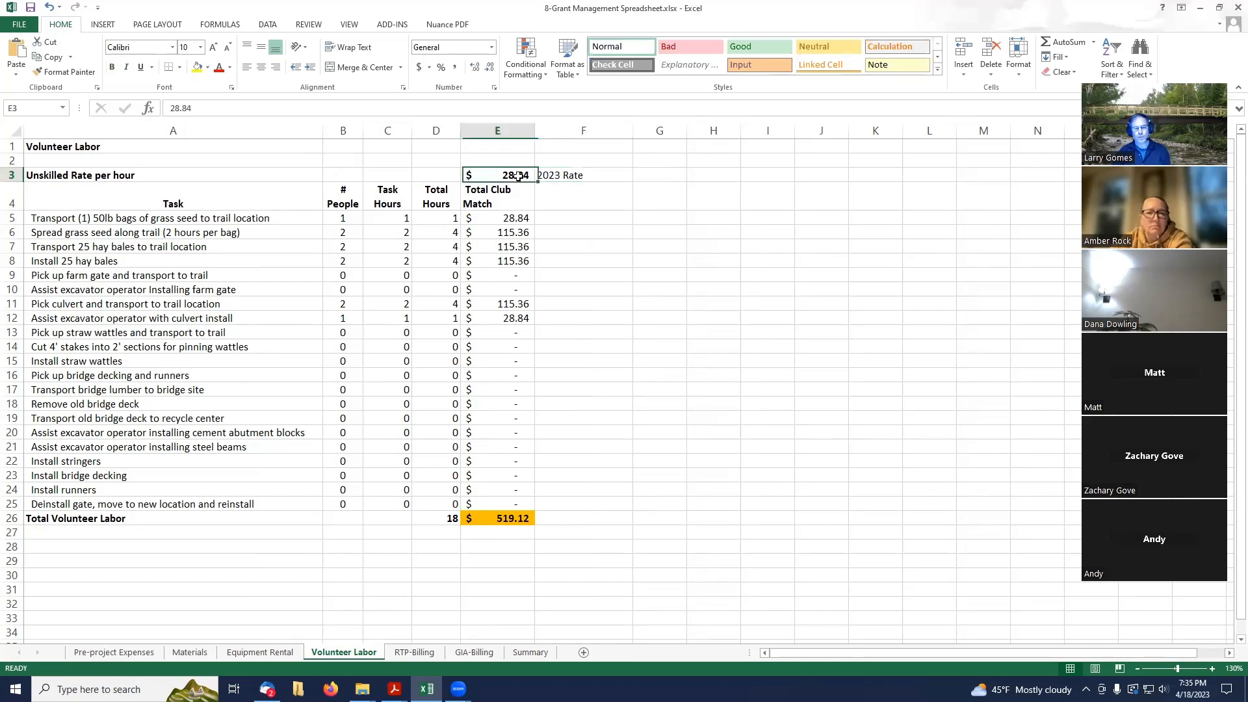
{"action": "left_click", "coordinate": [568, 176]}
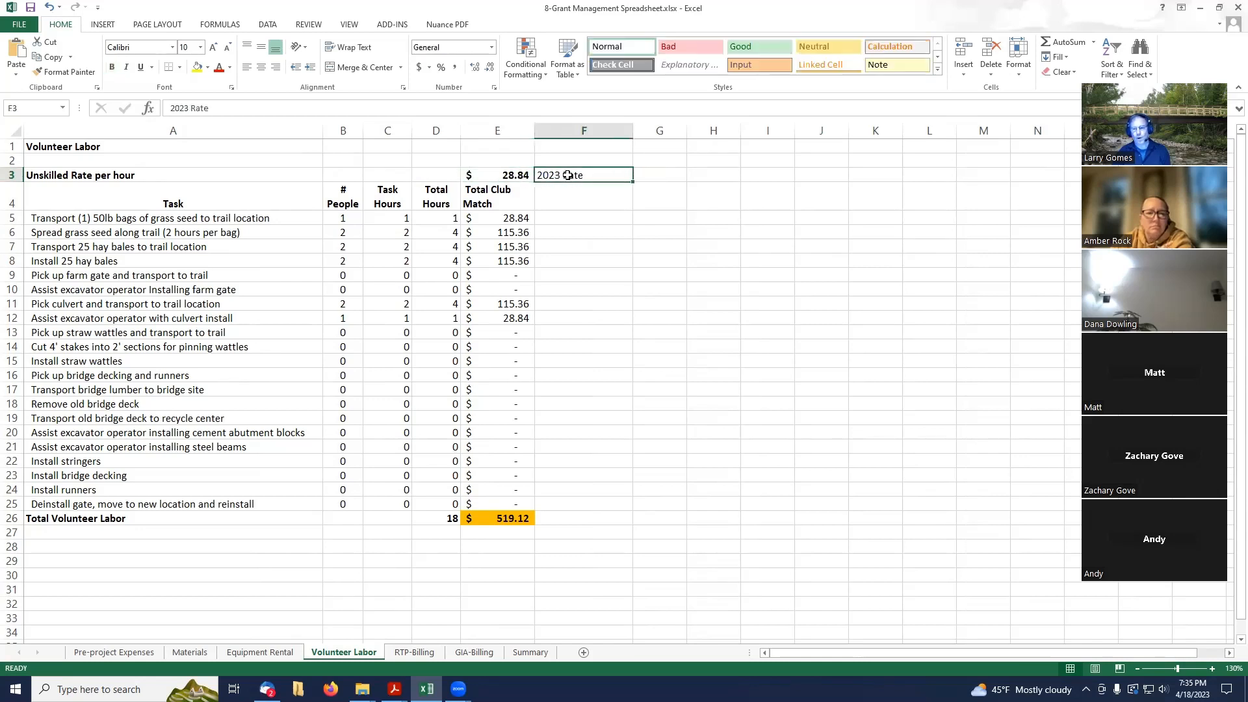
{"action": "left_click", "coordinate": [519, 176]}
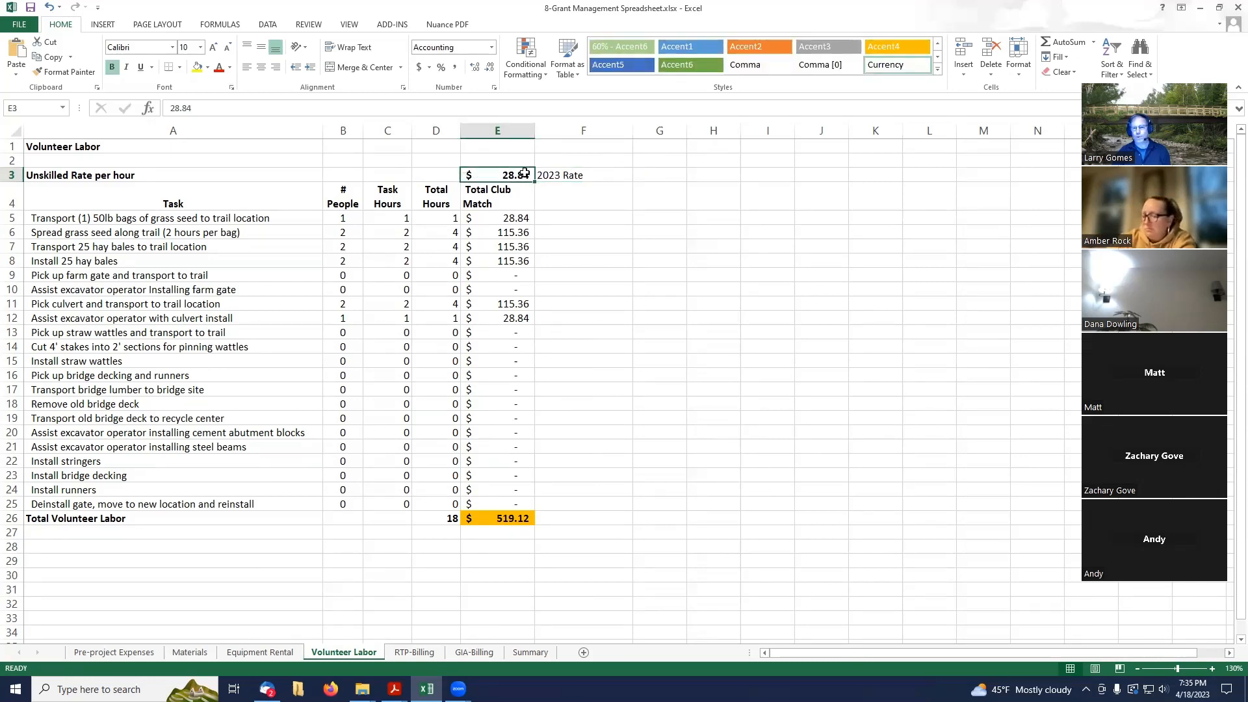
{"action": "left_click", "coordinate": [567, 174]}
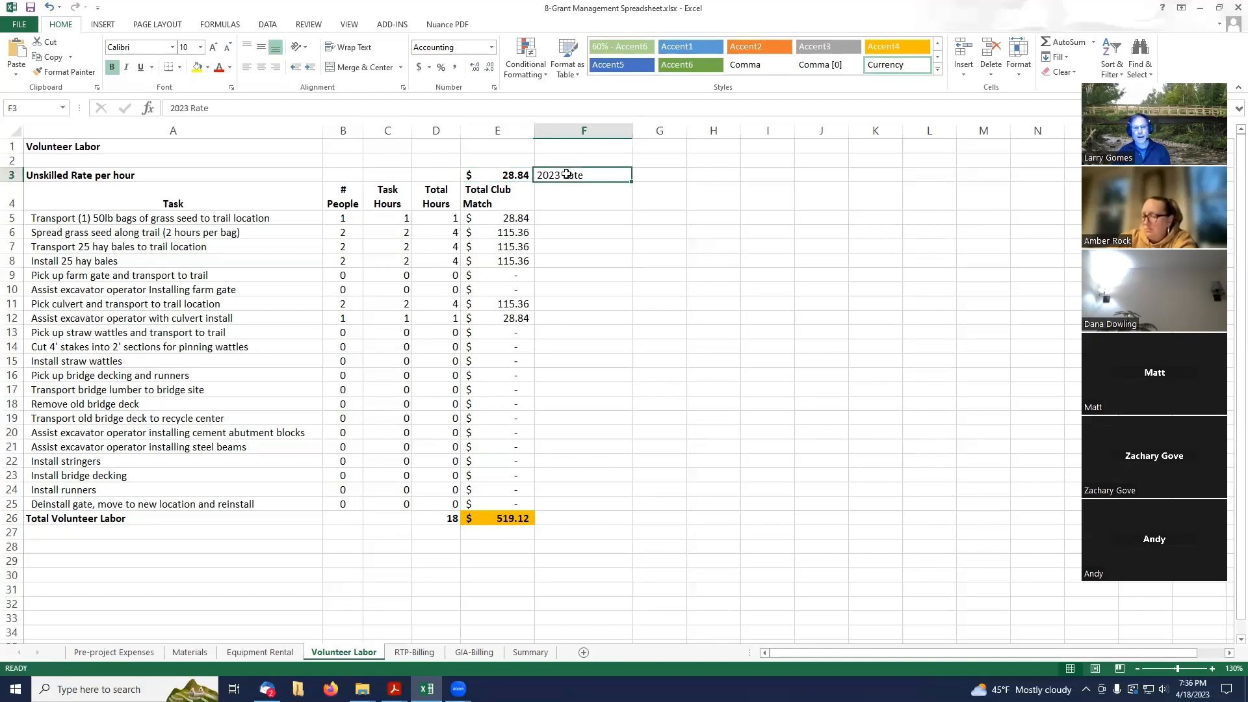
{"action": "left_click", "coordinate": [517, 174]}
{"action": "left_click", "coordinate": [559, 174]}
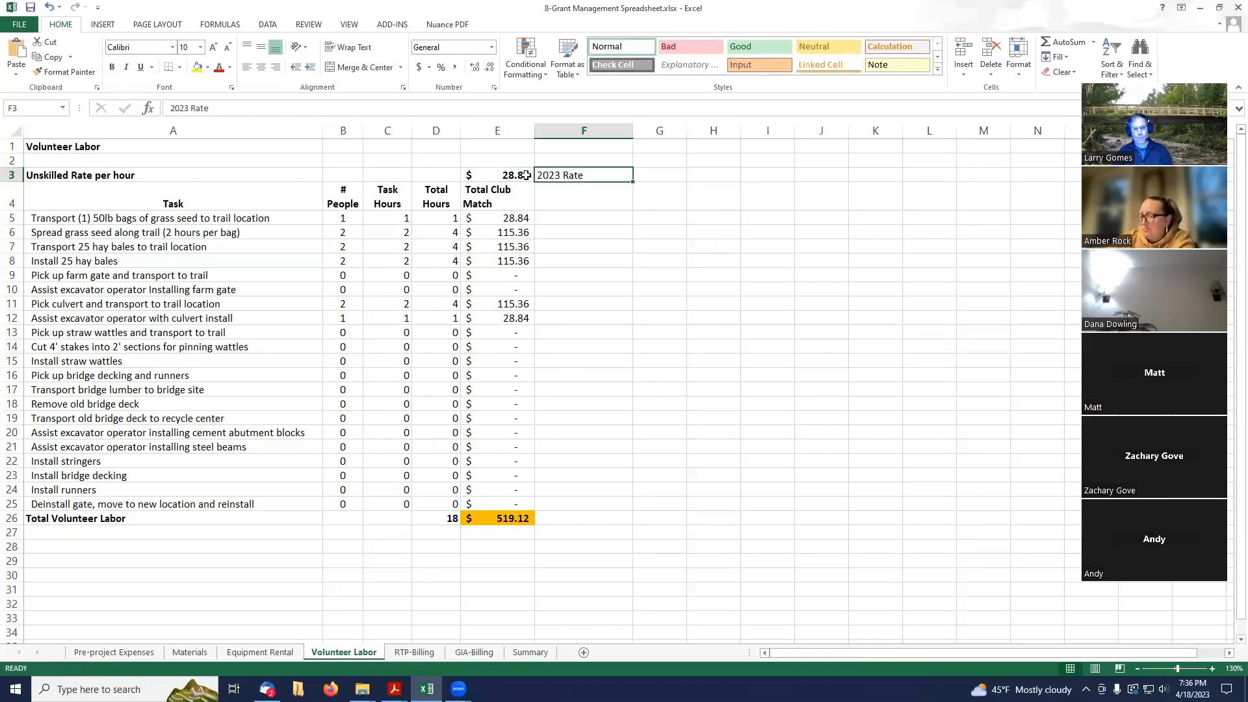
{"action": "left_click", "coordinate": [526, 175]}
{"action": "left_click", "coordinate": [563, 174]}
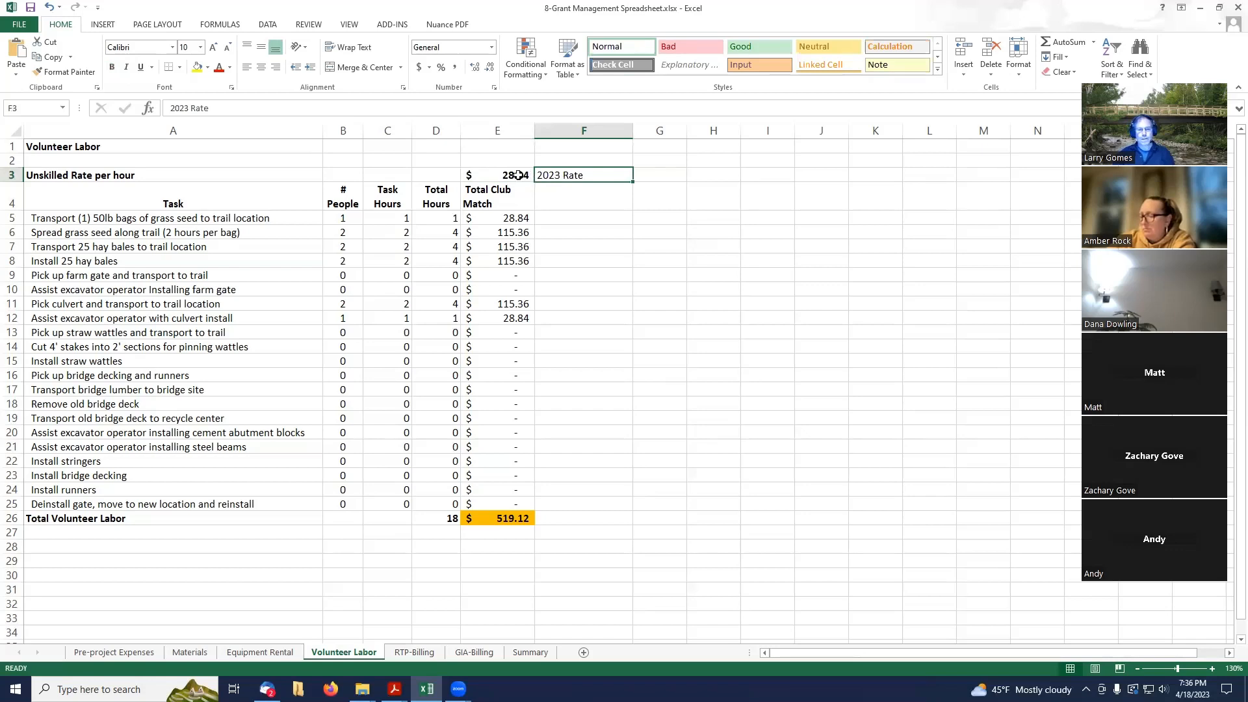
{"action": "left_click", "coordinate": [519, 175]}
{"action": "left_click", "coordinate": [570, 174]}
{"action": "left_click", "coordinate": [525, 174]}
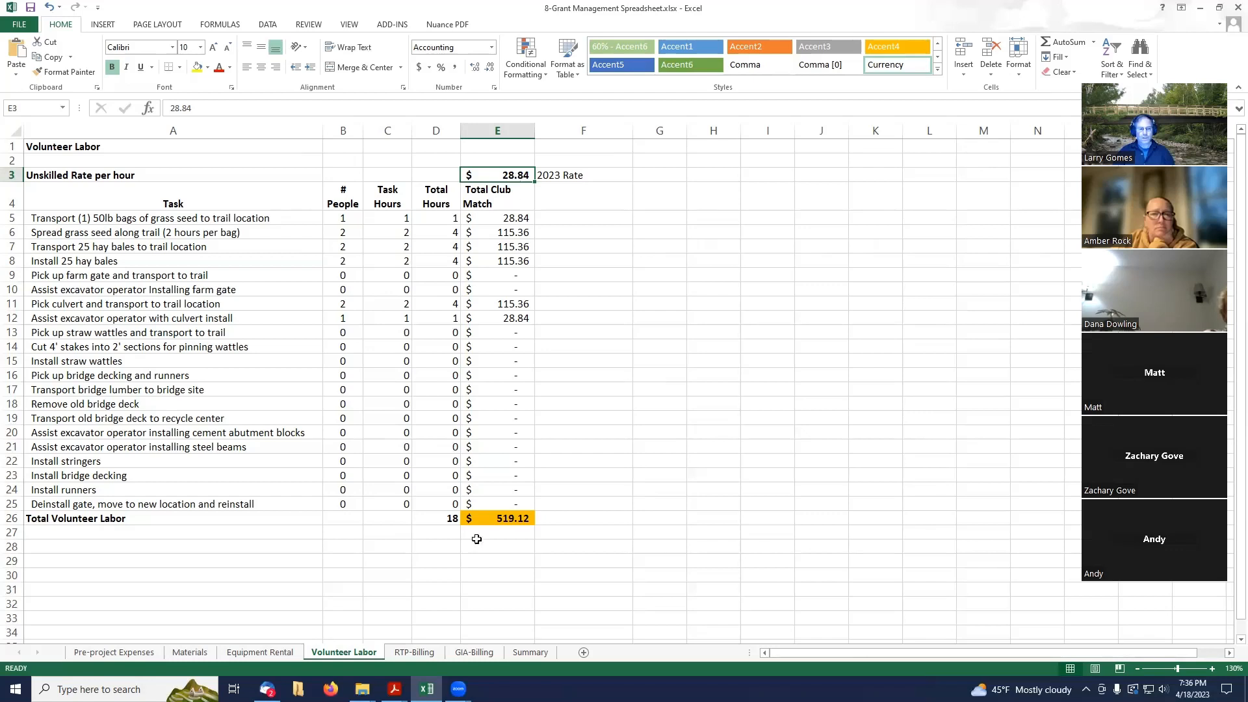
Relate the total volunteer hours in D26 and the hourly rate in E3 to the total club match in E26
{"action": "left_click", "coordinate": [497, 518]}
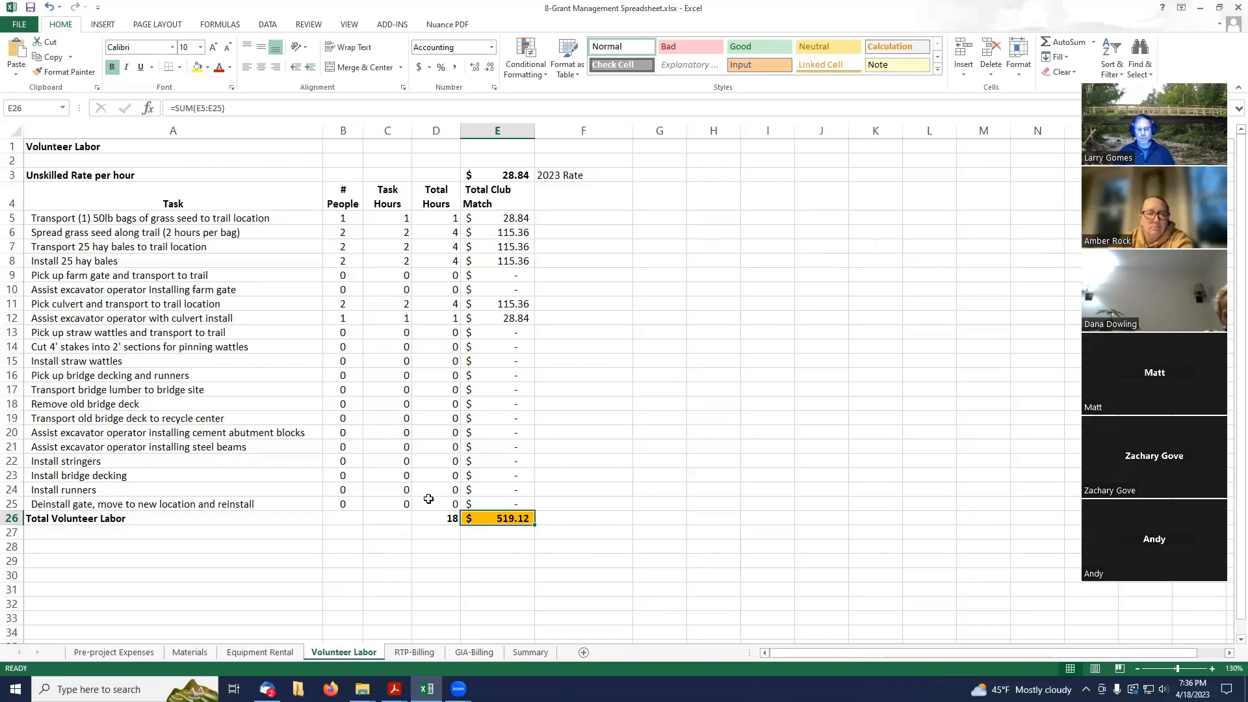
{"action": "left_click", "coordinate": [444, 517]}
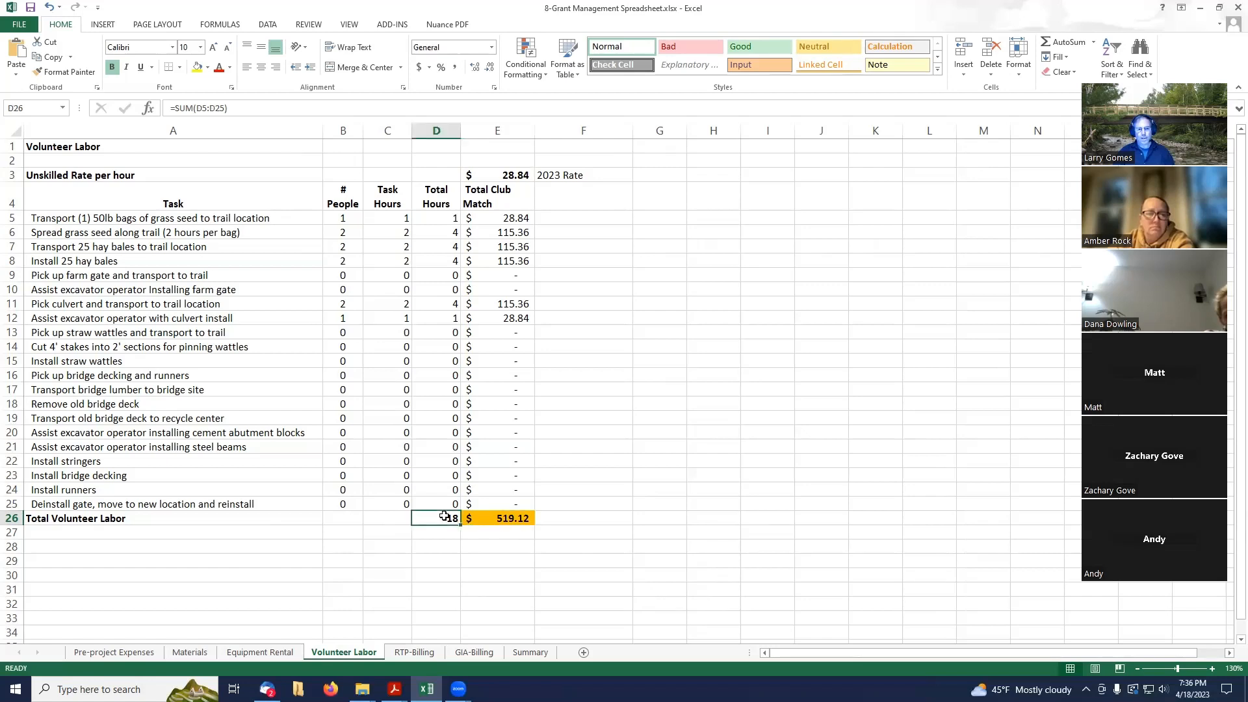
{"action": "left_click", "coordinate": [517, 175]}
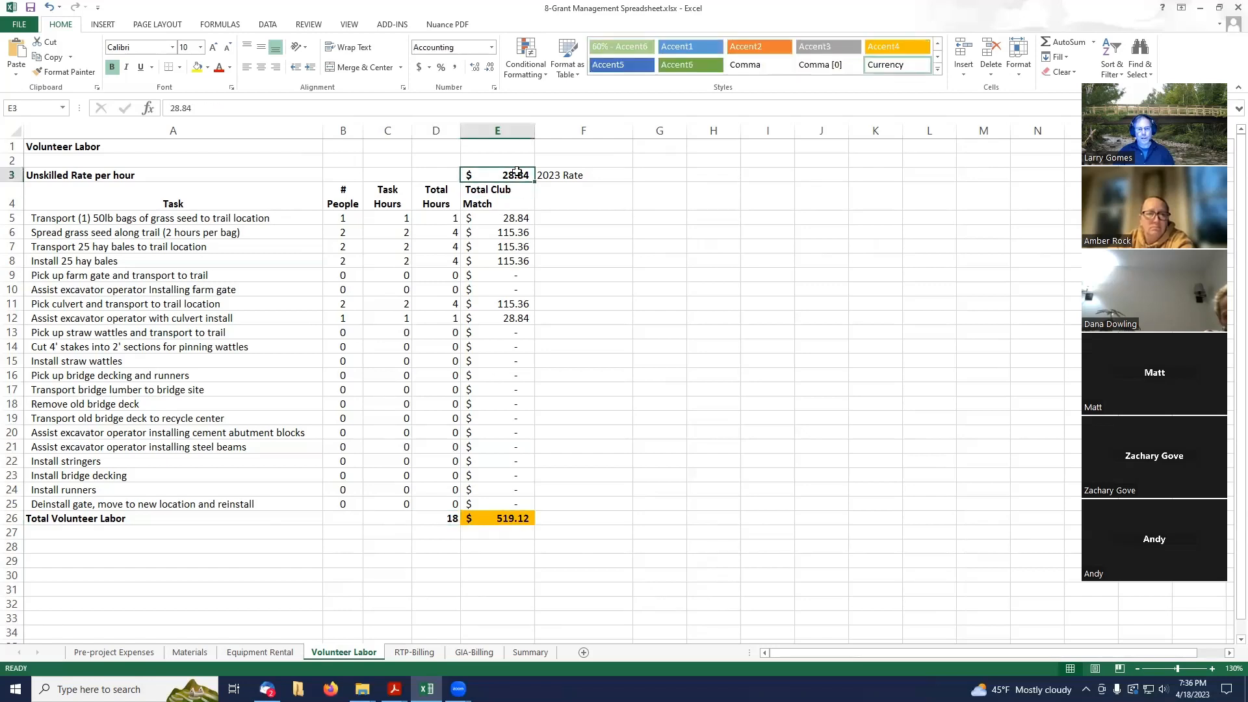
{"action": "left_click", "coordinate": [517, 519]}
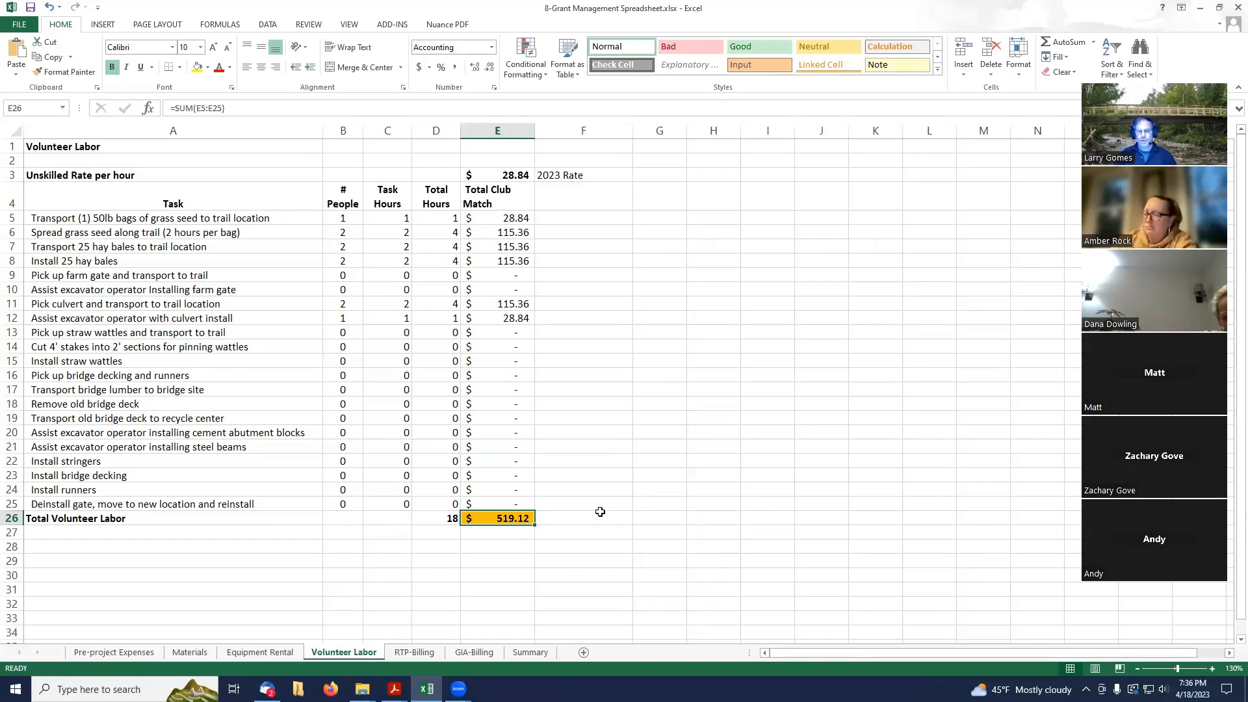
Inspect the club match formula in E5 and go through the volunteer task rows 5 to 11 one by one
{"action": "left_click", "coordinate": [526, 214]}
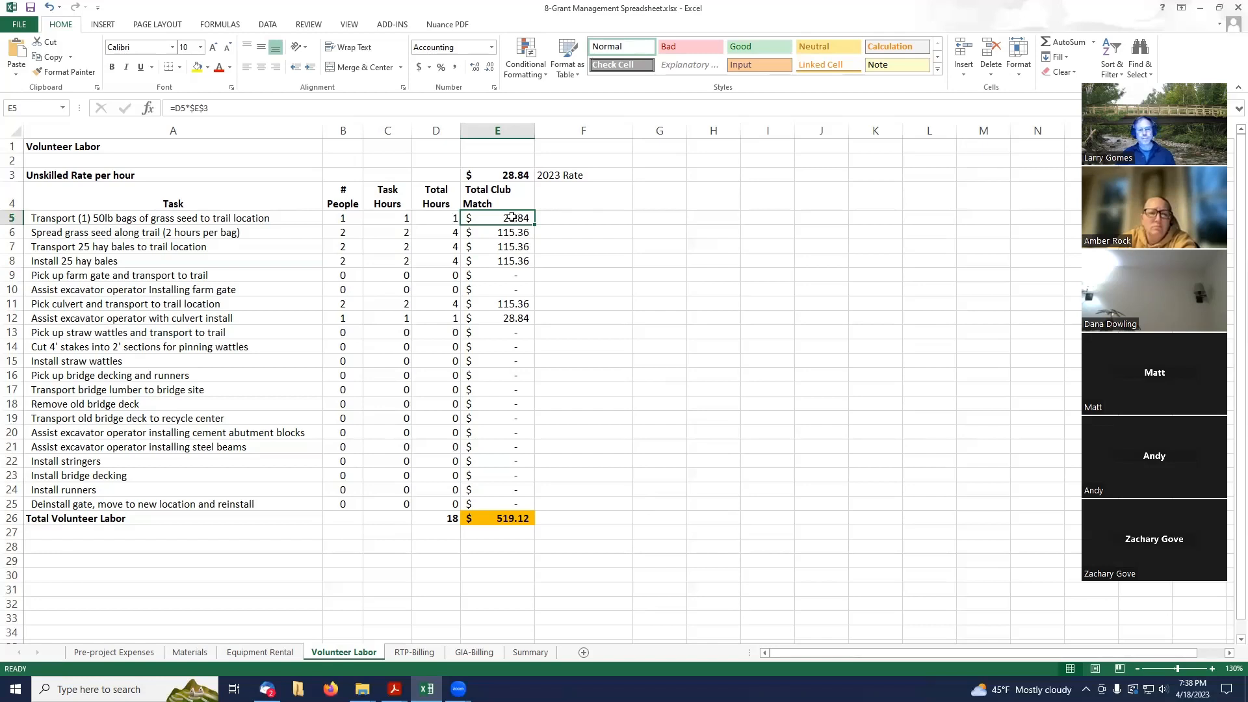
{"action": "left_click", "coordinate": [11, 217]}
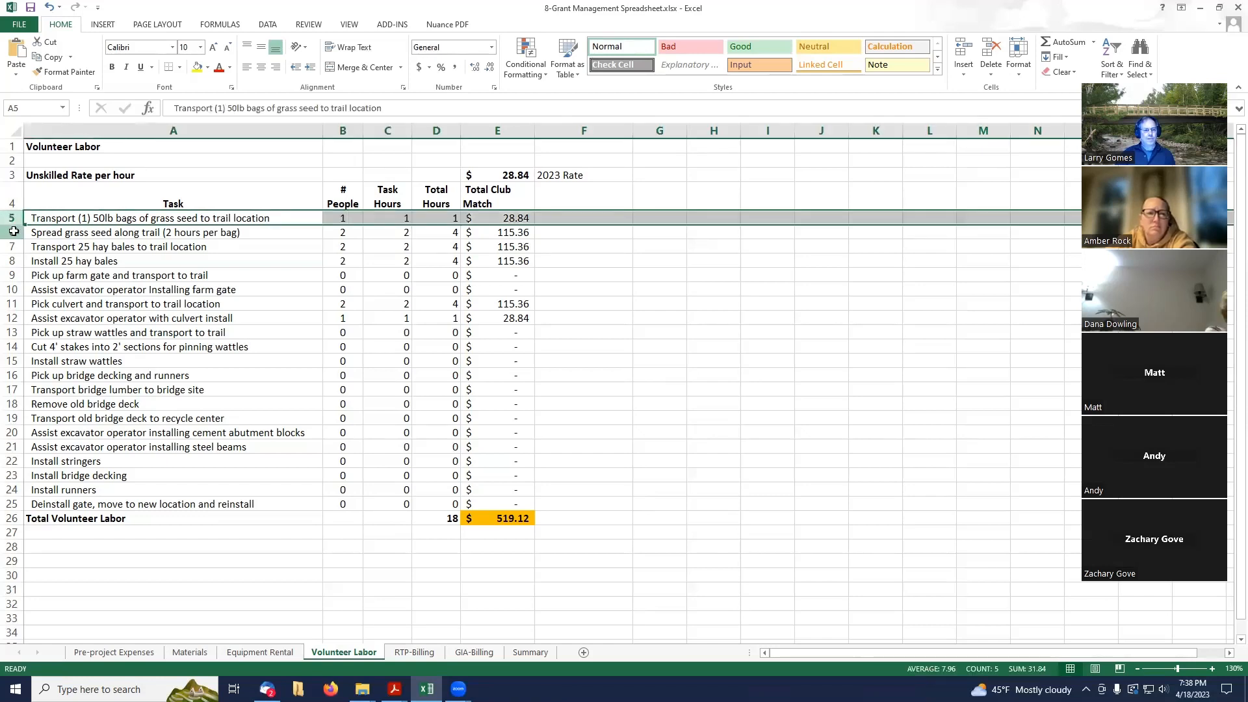
{"action": "left_click", "coordinate": [11, 232]}
{"action": "left_click", "coordinate": [10, 246]}
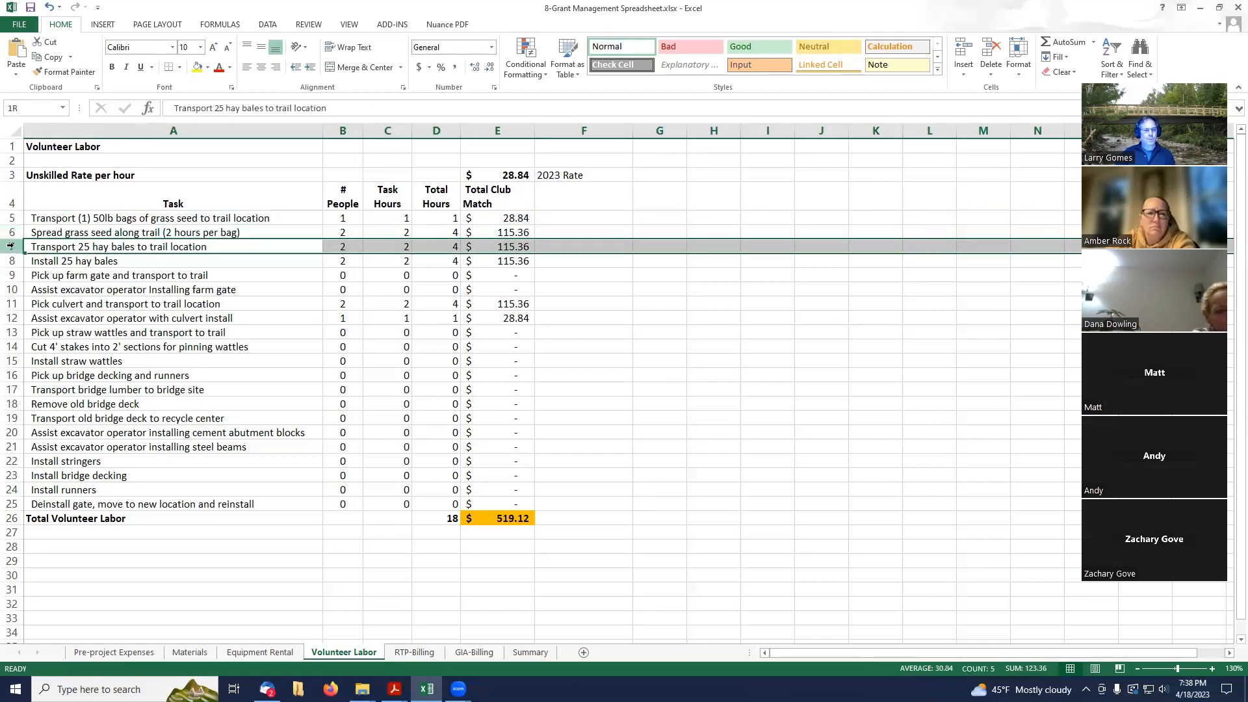
{"action": "left_click", "coordinate": [11, 261]}
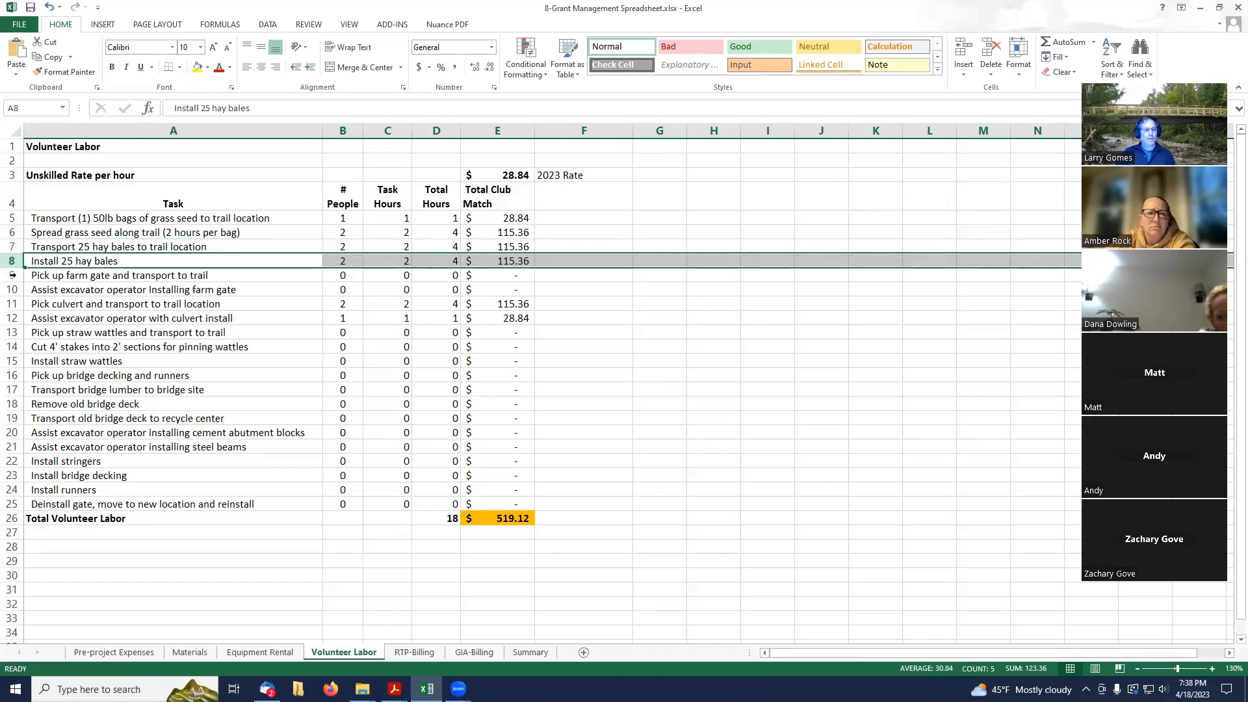
{"action": "left_click", "coordinate": [13, 275]}
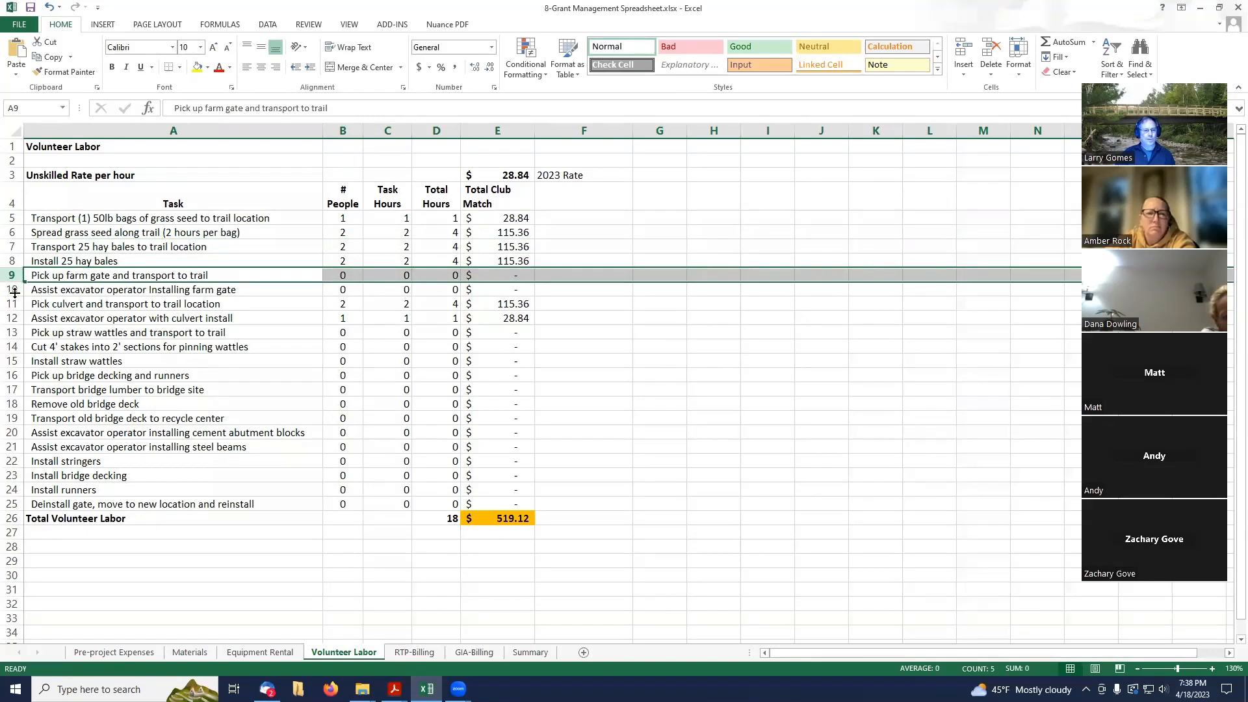
{"action": "left_click", "coordinate": [12, 289]}
{"action": "left_click", "coordinate": [11, 303]}
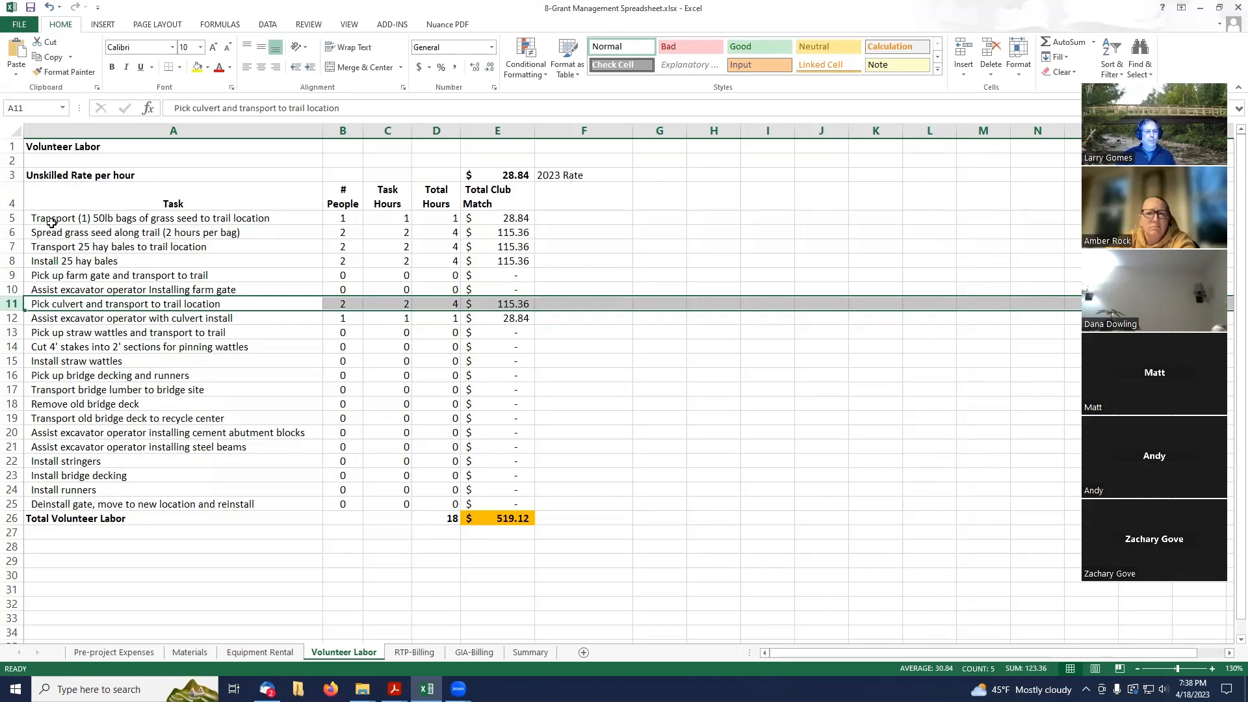
Review the grass seed transport and spreading tasks in rows 5 and 6, including their people counts and the spreading task's hours in C6
{"action": "left_click", "coordinate": [11, 218]}
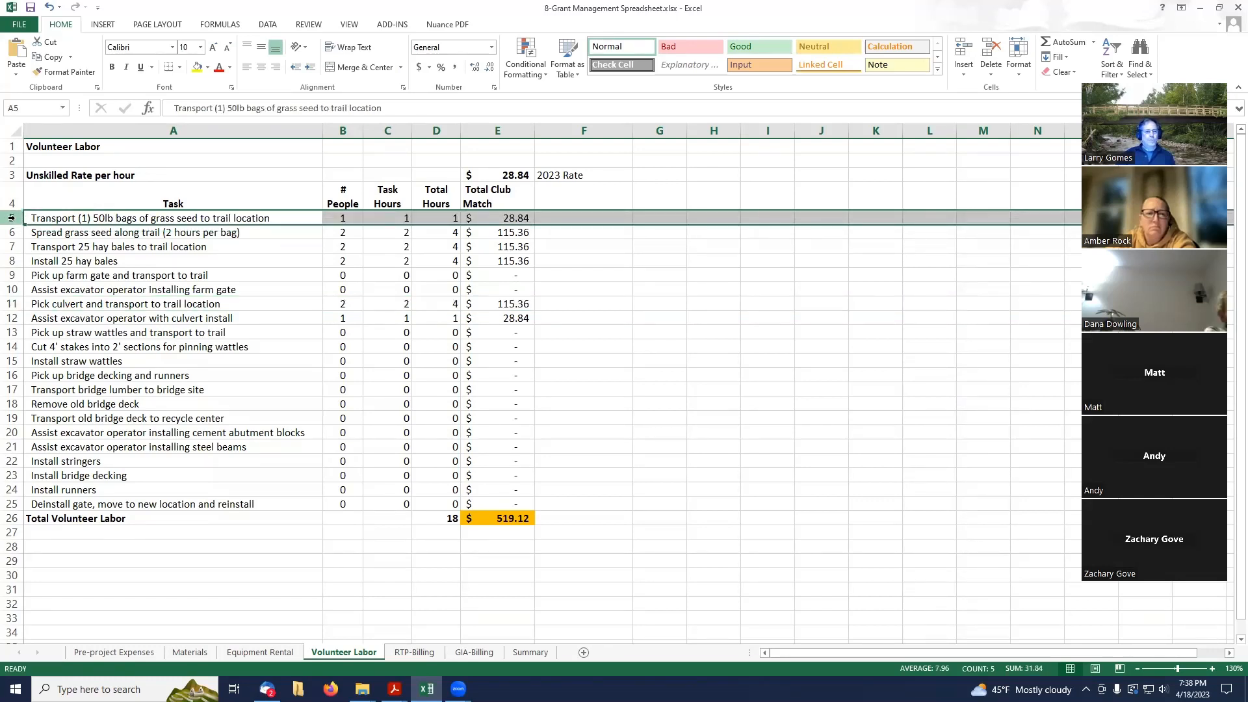
{"action": "left_click", "coordinate": [280, 218]}
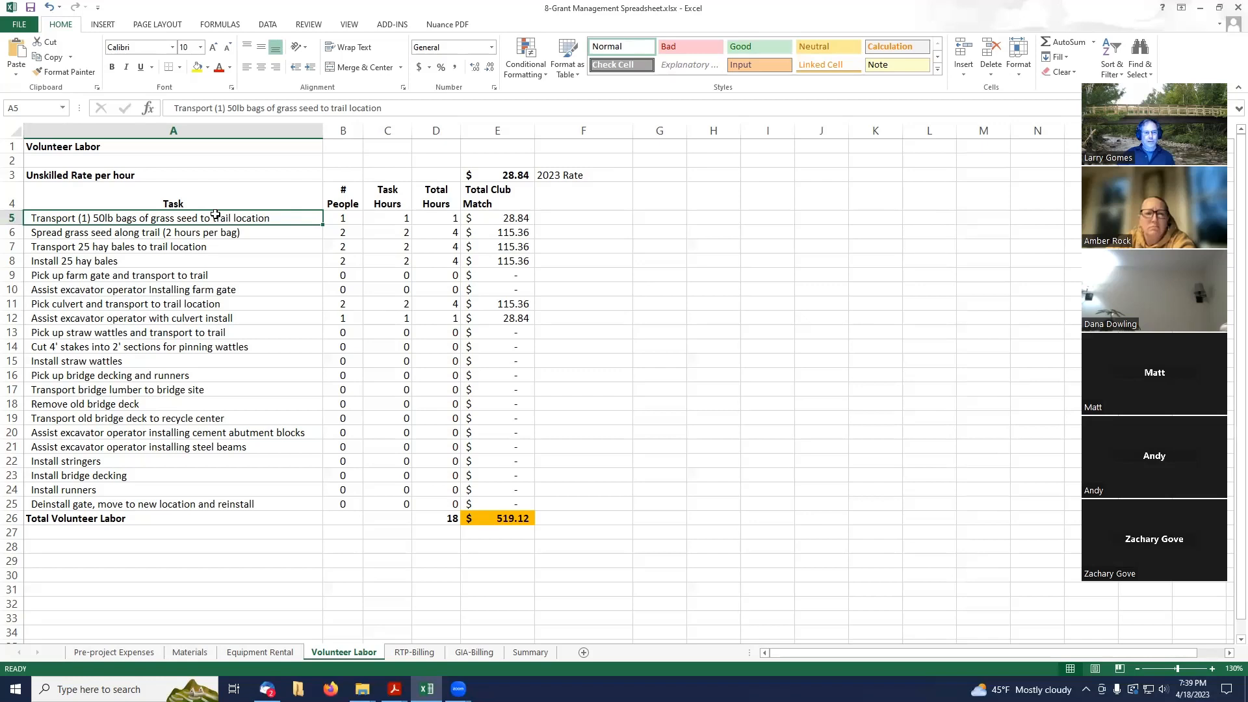
{"action": "left_click", "coordinate": [104, 234]}
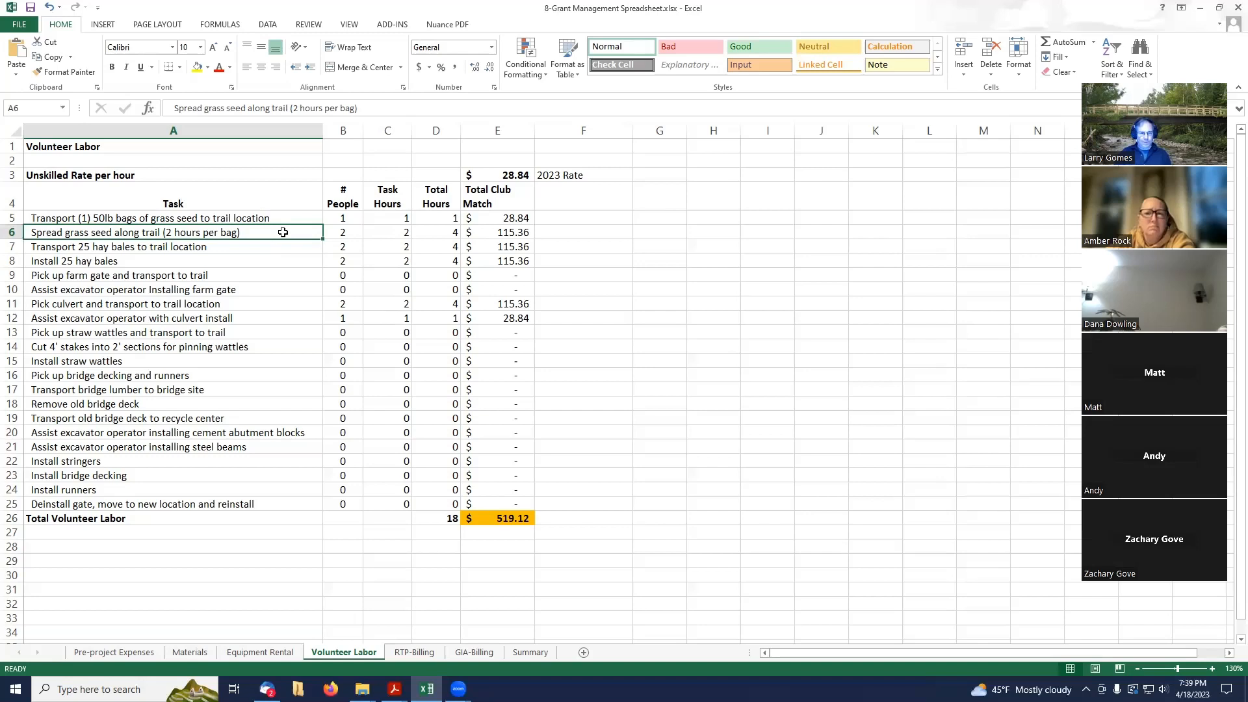
{"action": "left_click", "coordinate": [344, 232]}
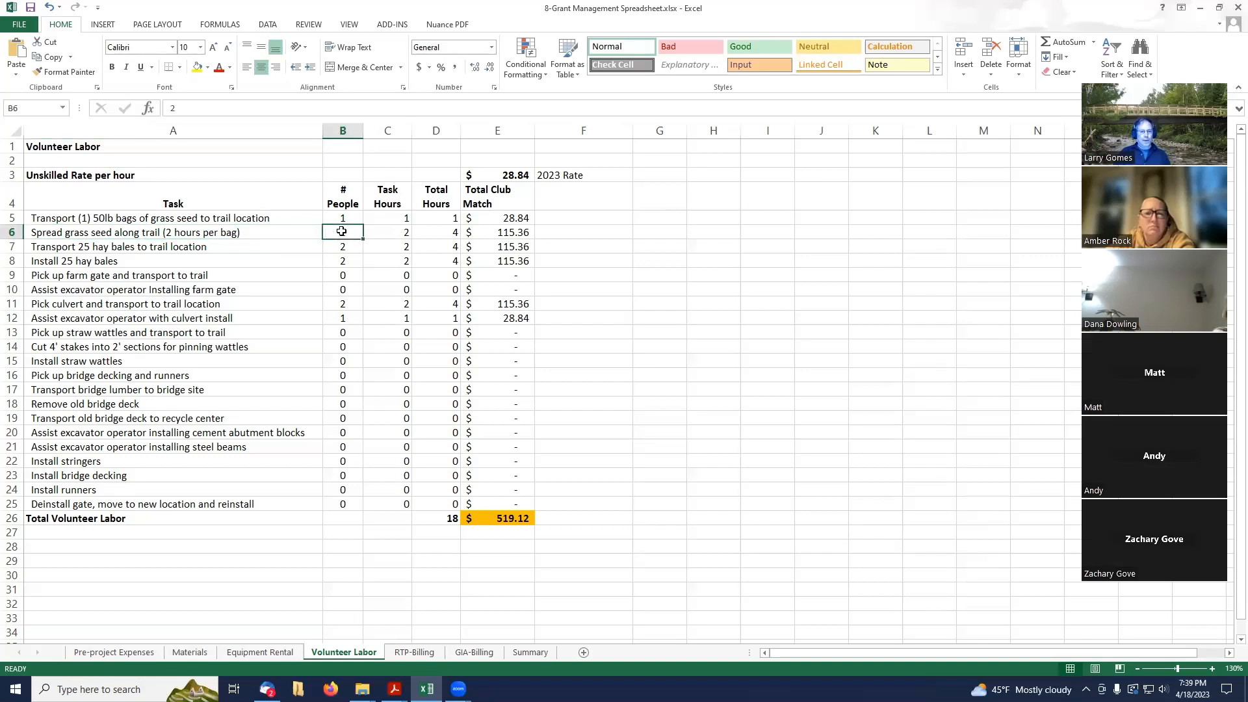
{"action": "left_click", "coordinate": [389, 232]}
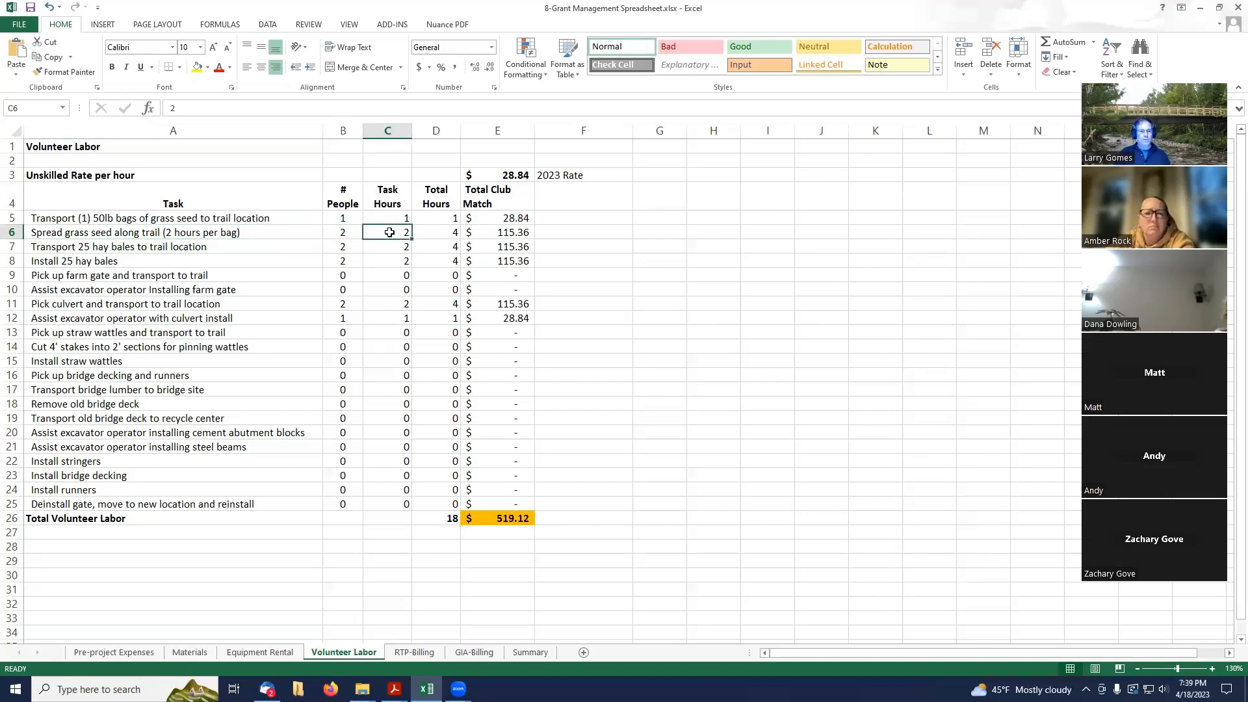
{"action": "left_click", "coordinate": [345, 218]}
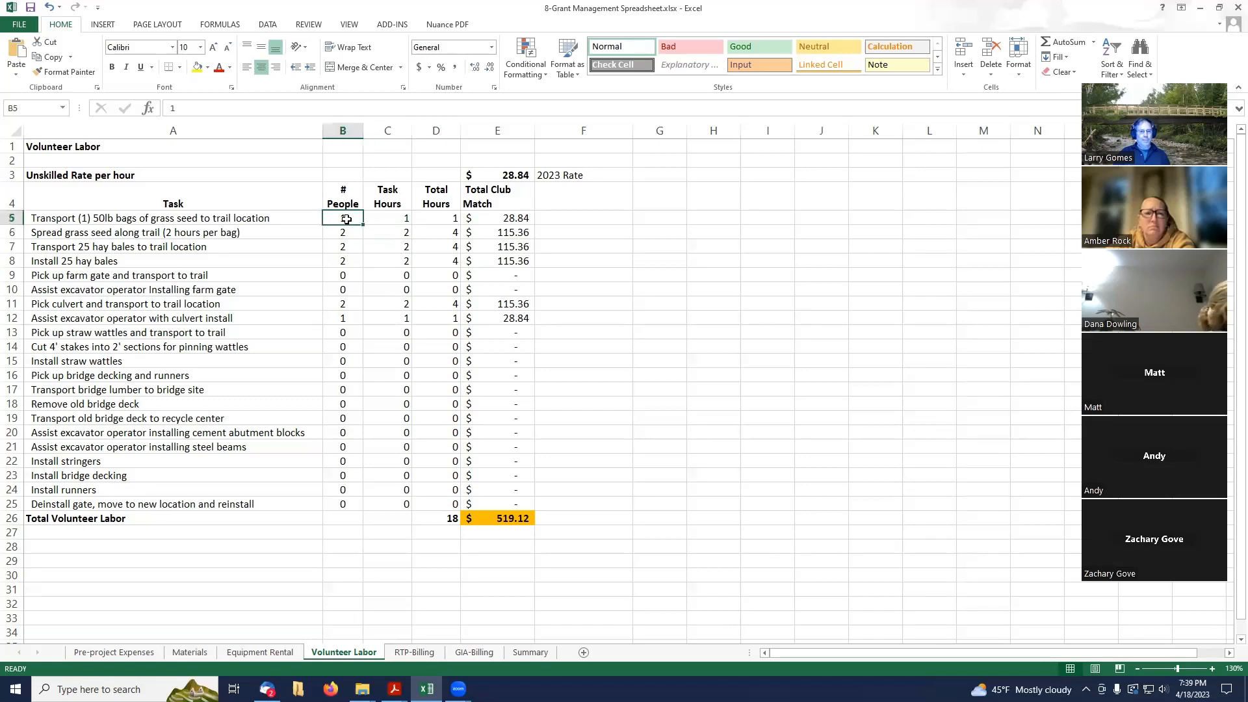
Compare the hay bale transport and installation tasks in A7 and A8, checking the transport task's people and hours in B7:C7
{"action": "left_click", "coordinate": [95, 247]}
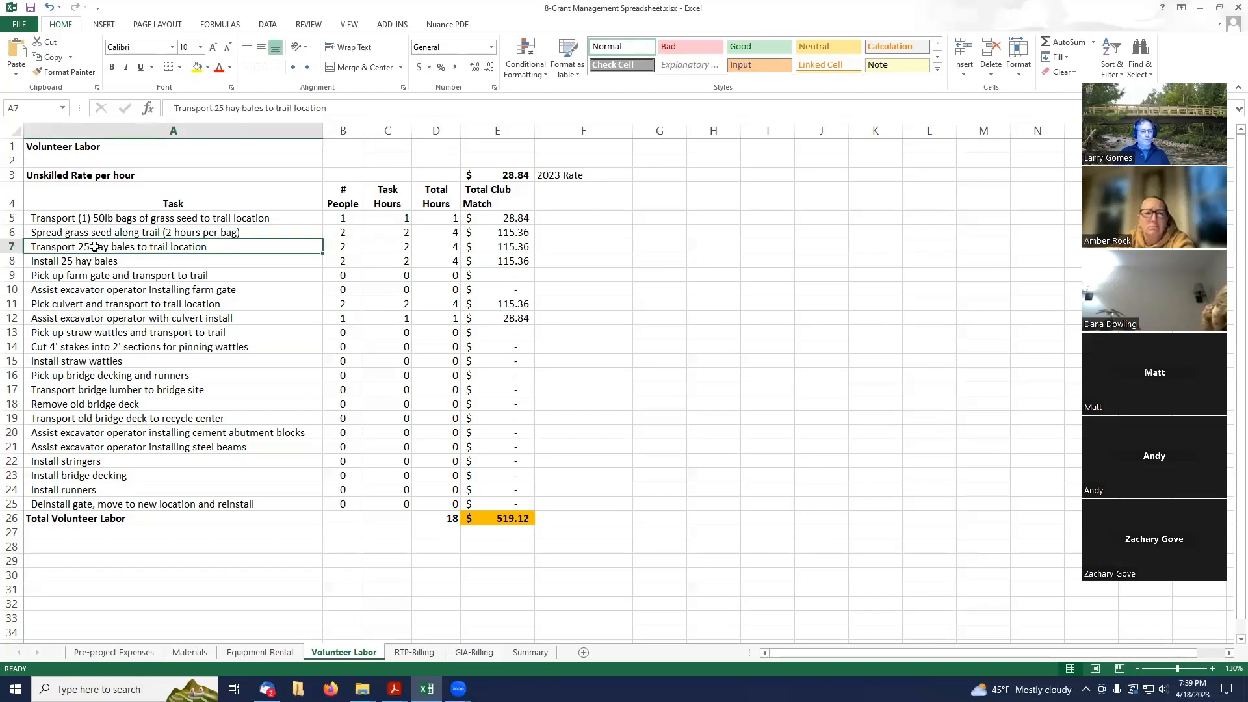
{"action": "left_click", "coordinate": [348, 246]}
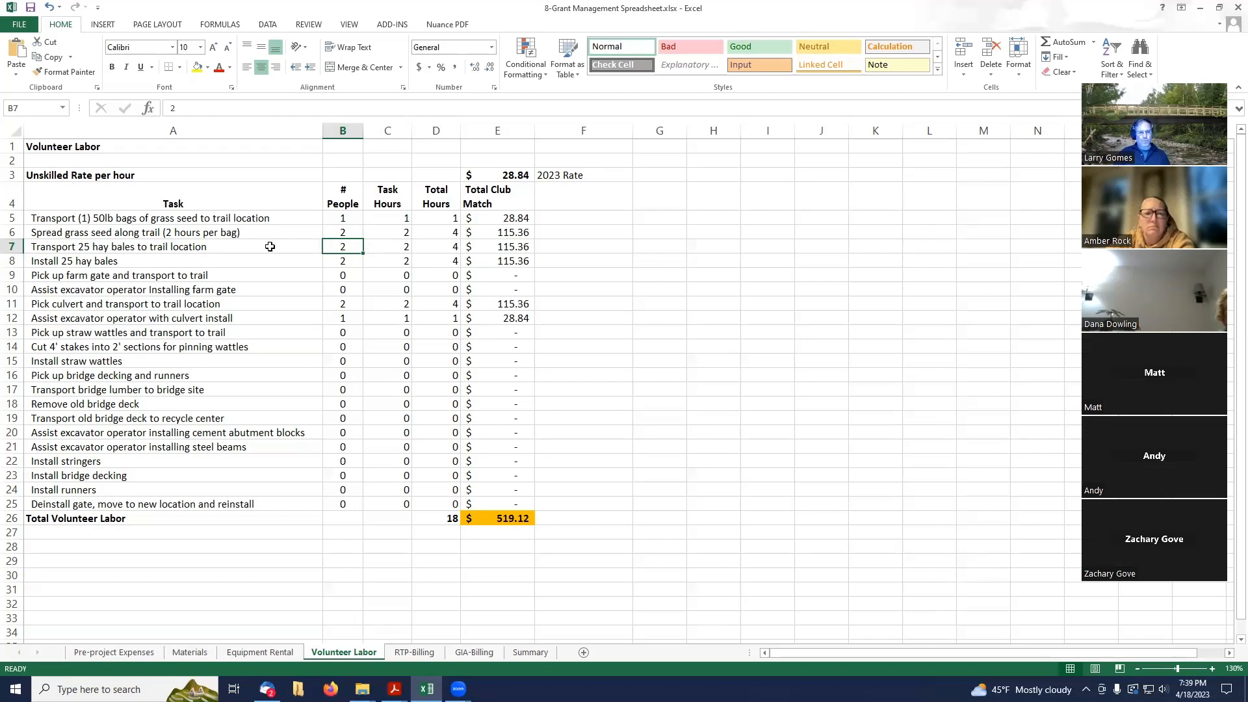
{"action": "left_click", "coordinate": [392, 242]}
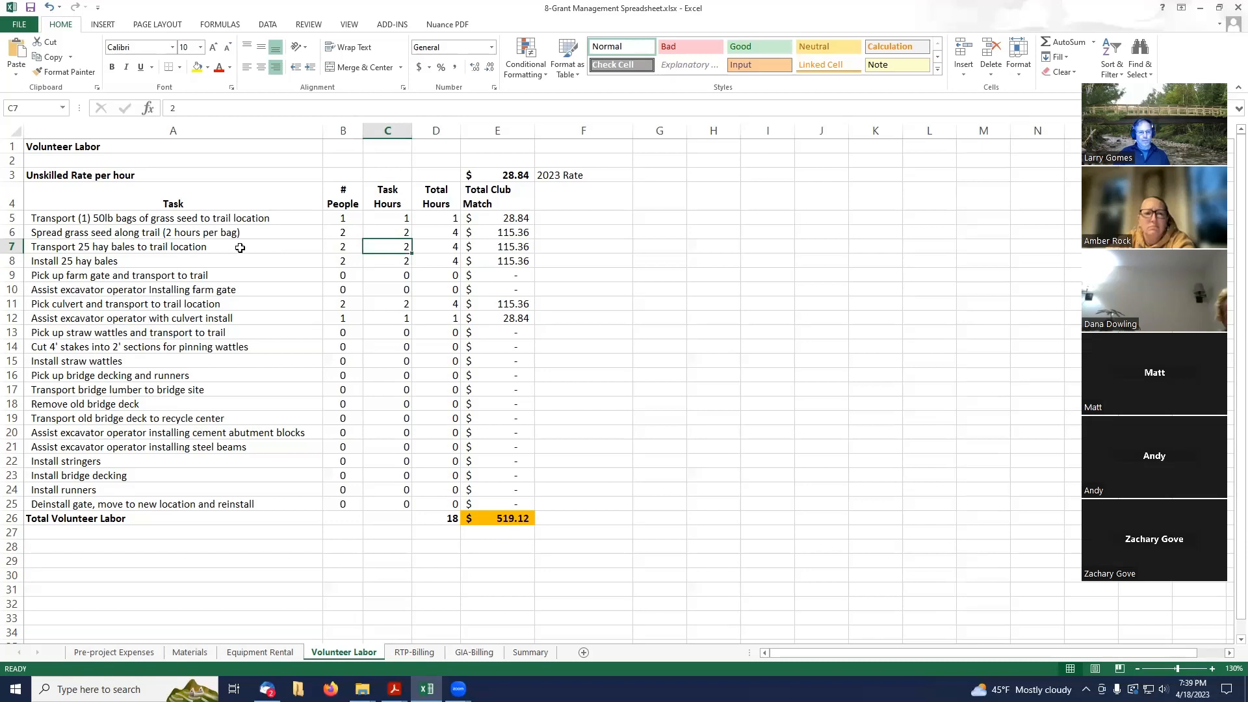
{"action": "left_click", "coordinate": [174, 264]}
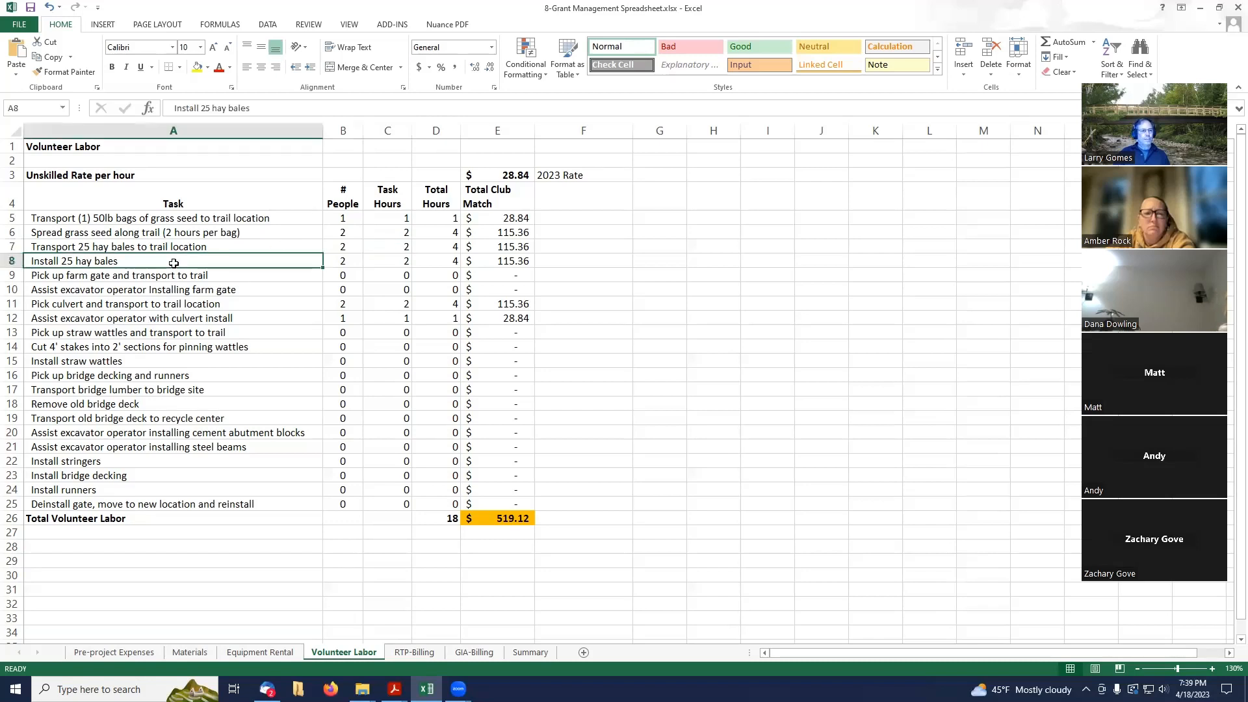
{"action": "left_click", "coordinate": [67, 246]}
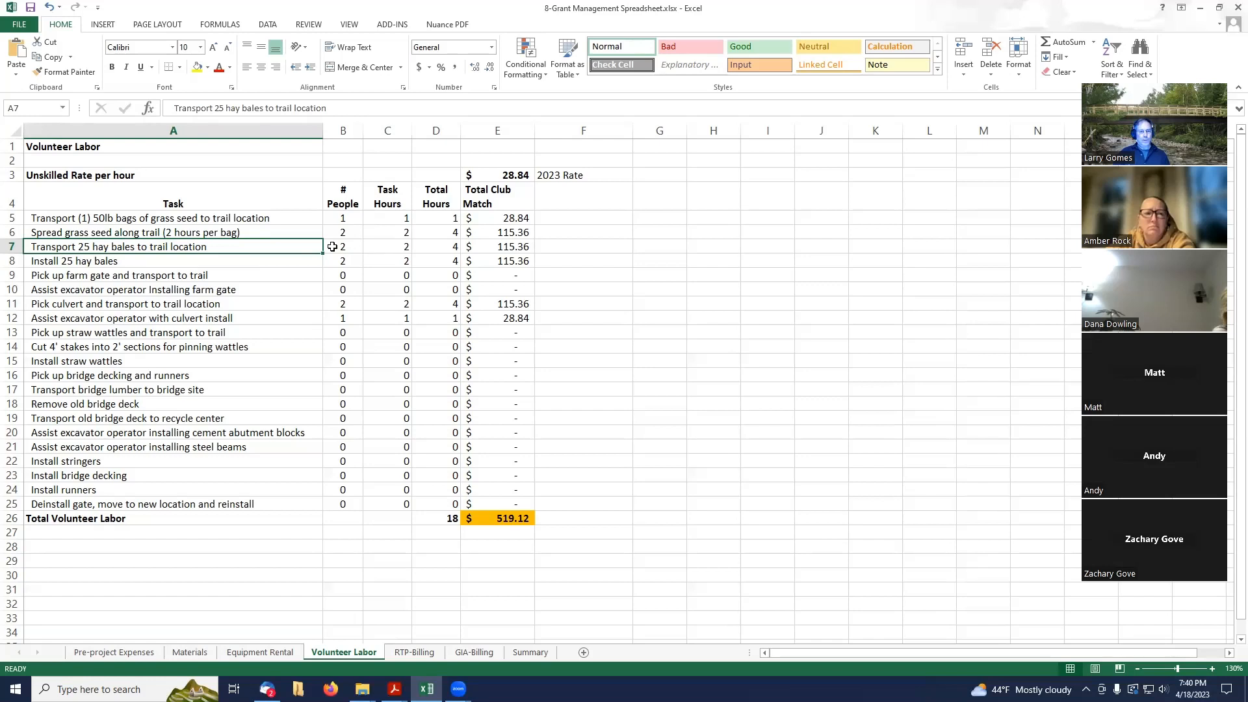
{"action": "left_click", "coordinate": [141, 261]}
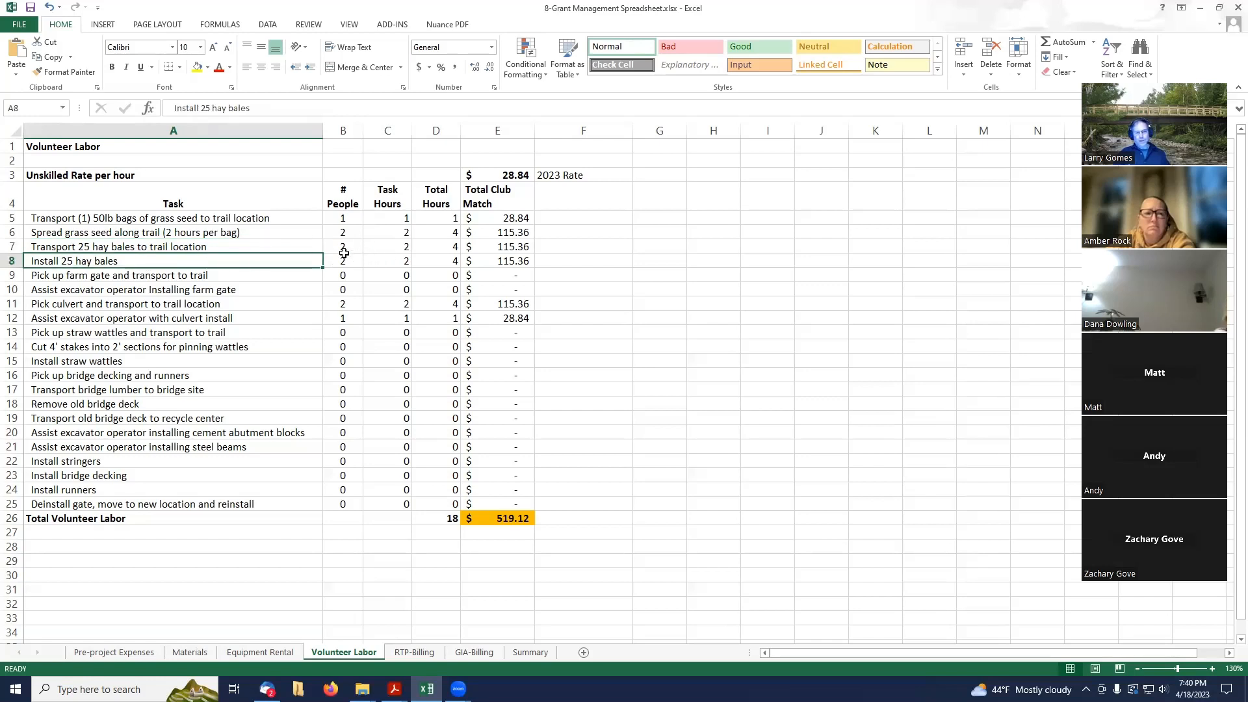
Point out the farm gate tasks in A9:A10 and the culvert pickup and installation tasks in A11:A12
{"action": "left_click", "coordinate": [132, 274]}
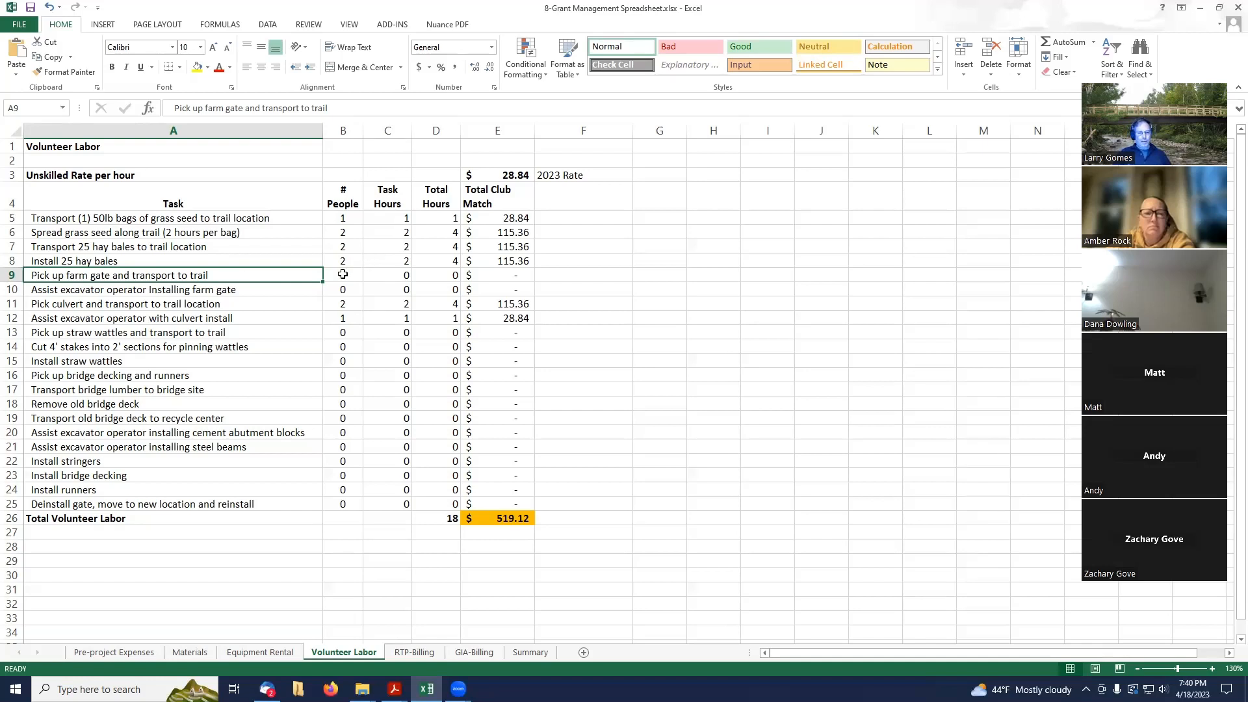
{"action": "left_click", "coordinate": [200, 293]}
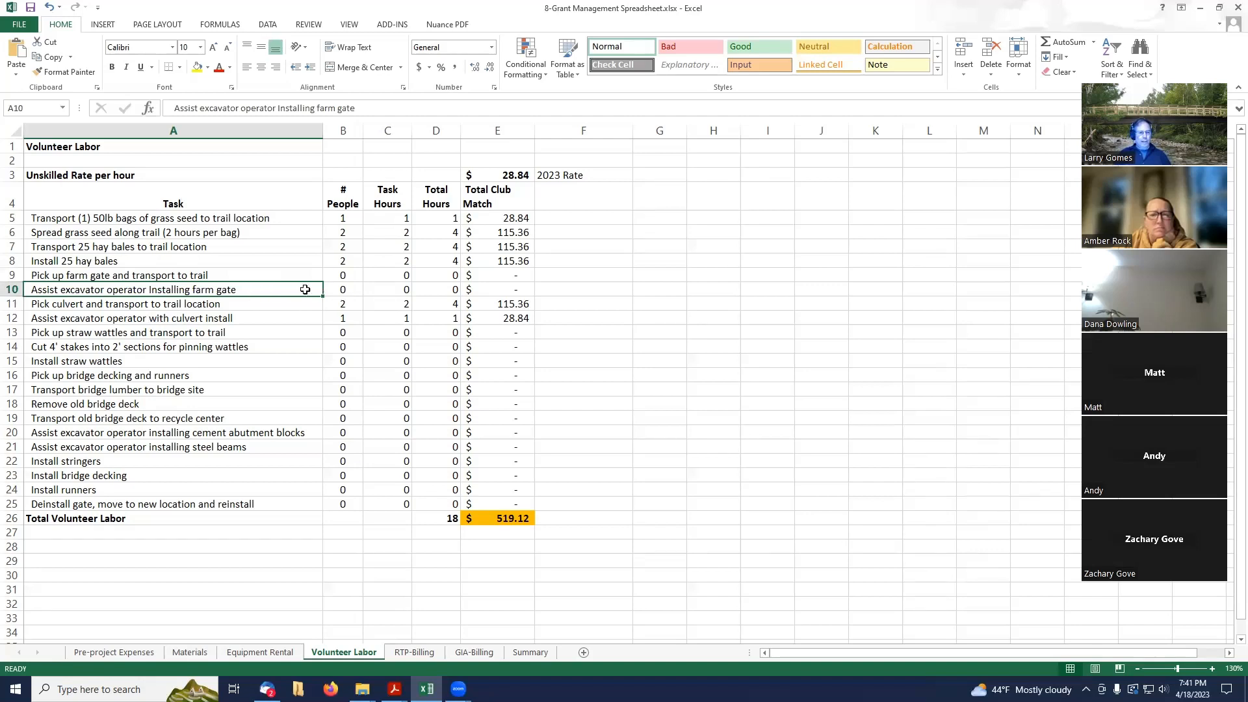
{"action": "left_click", "coordinate": [246, 309]}
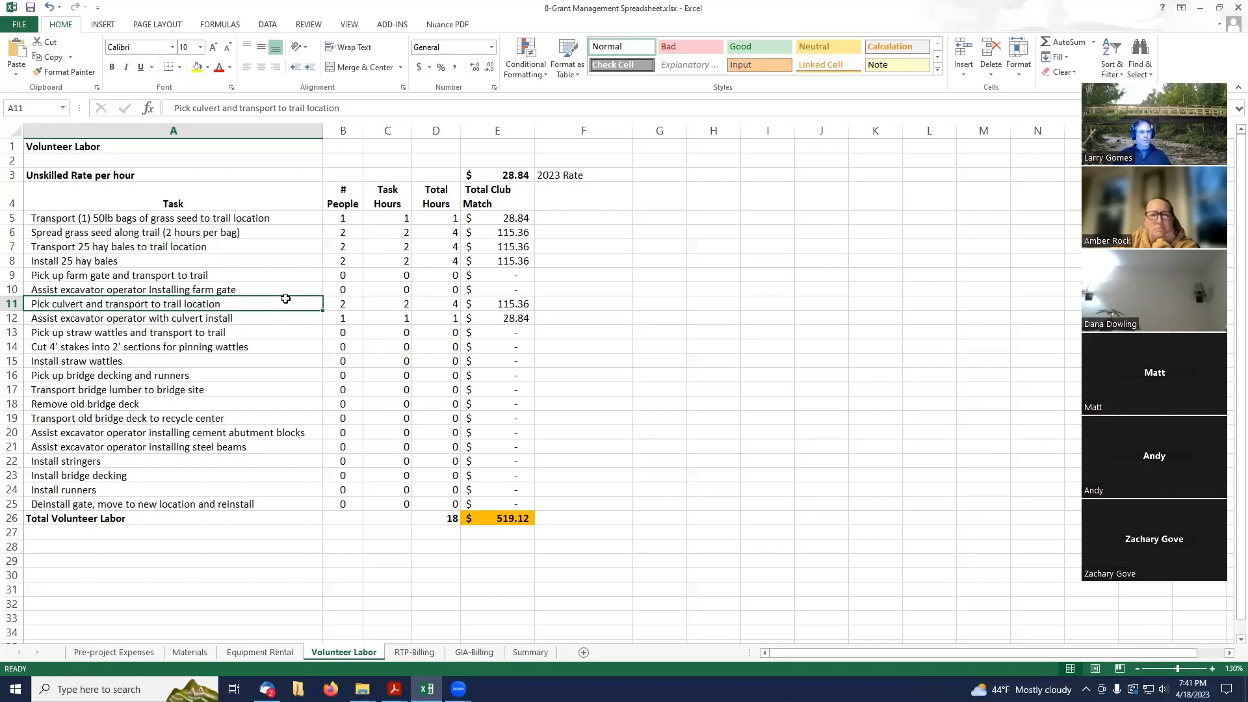
{"action": "left_click", "coordinate": [279, 317]}
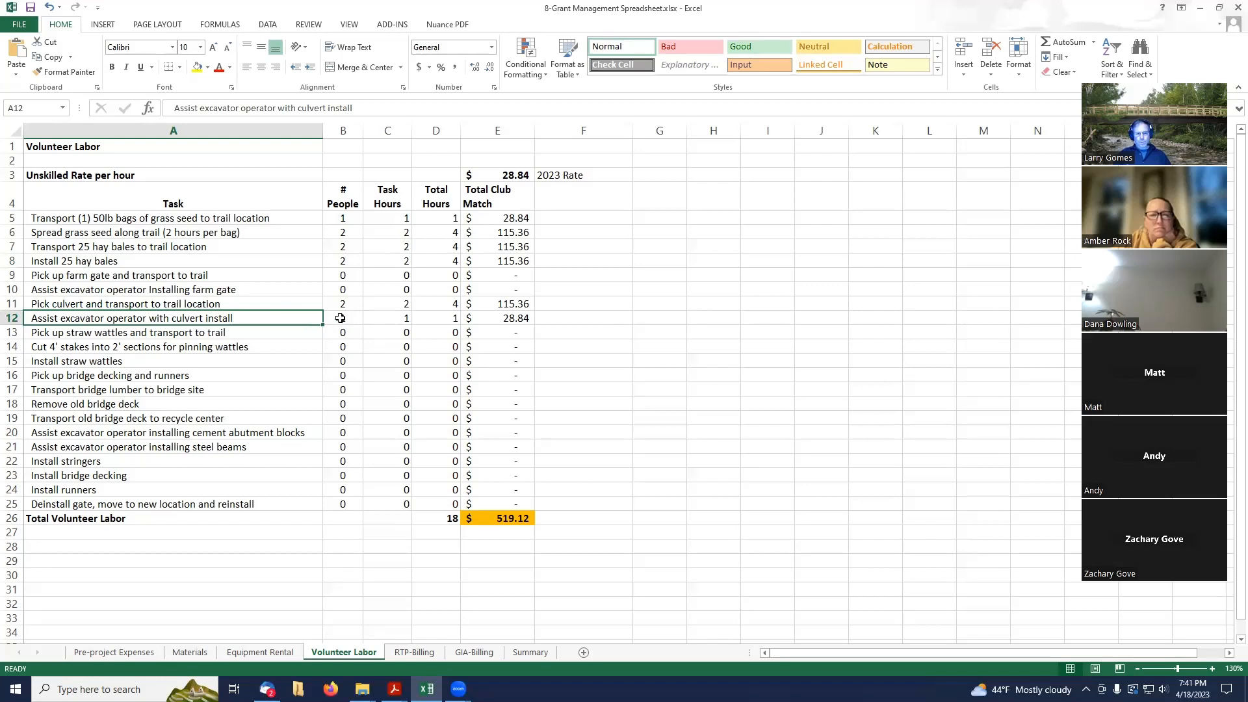
Go through the straw wattle tasks in A13:A15, covering pickup, cutting stakes for pinning, and installation
{"action": "left_click", "coordinate": [264, 330]}
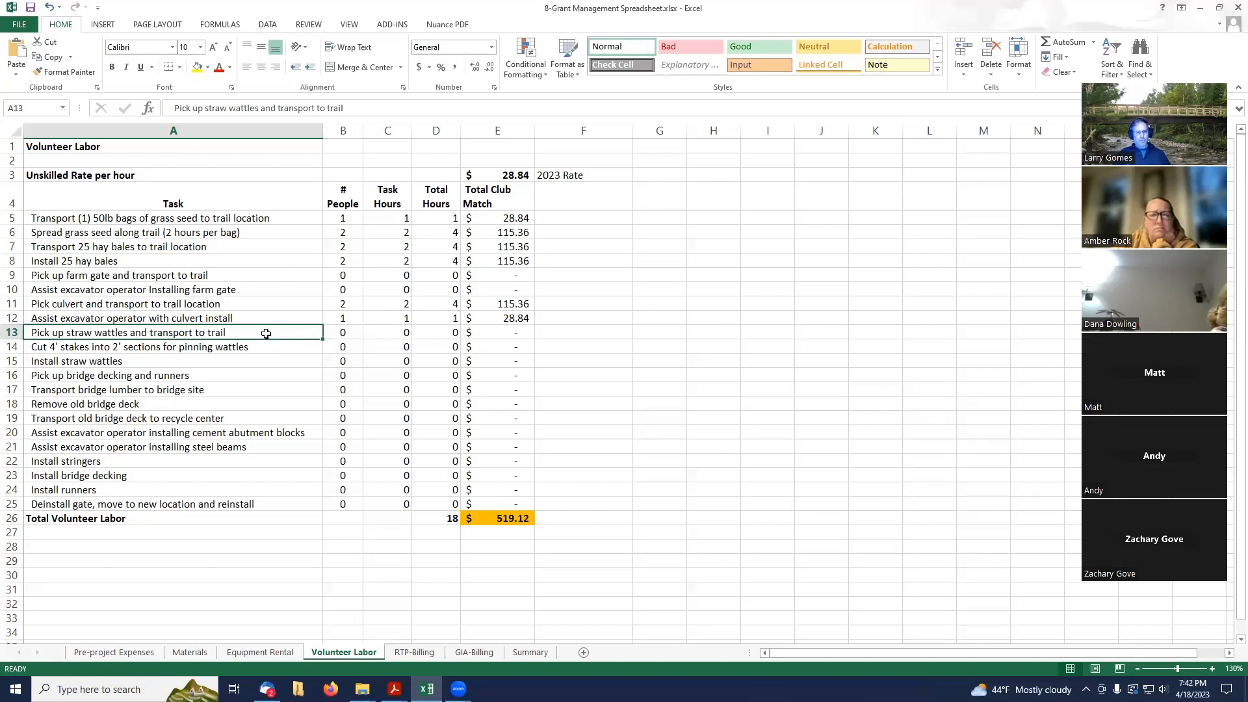
{"action": "left_click", "coordinate": [255, 353]}
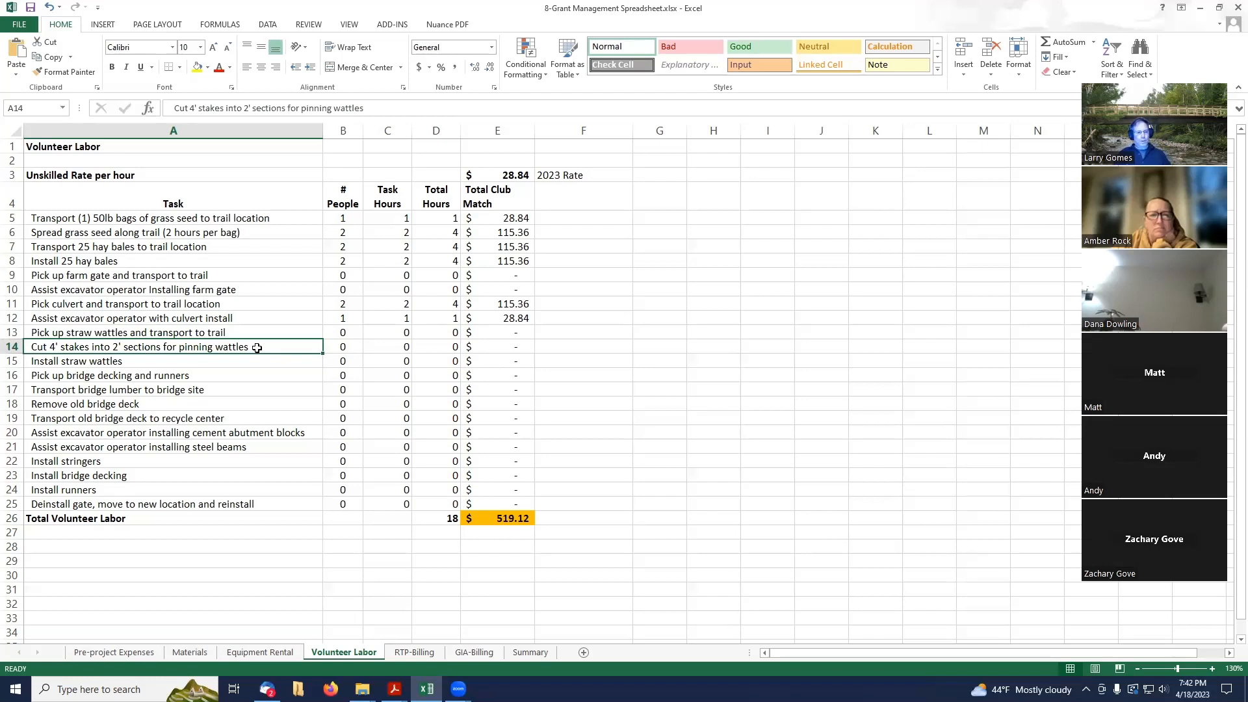
{"action": "left_click", "coordinate": [222, 334]}
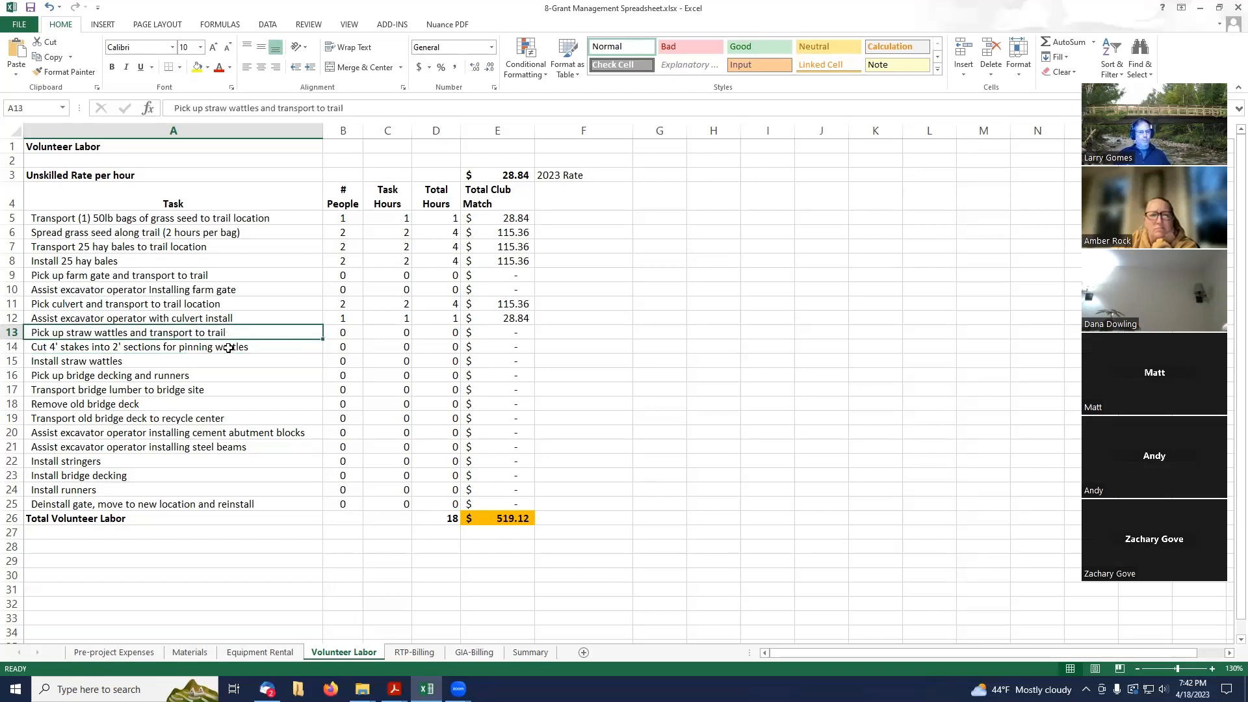
{"action": "left_click", "coordinate": [229, 347]}
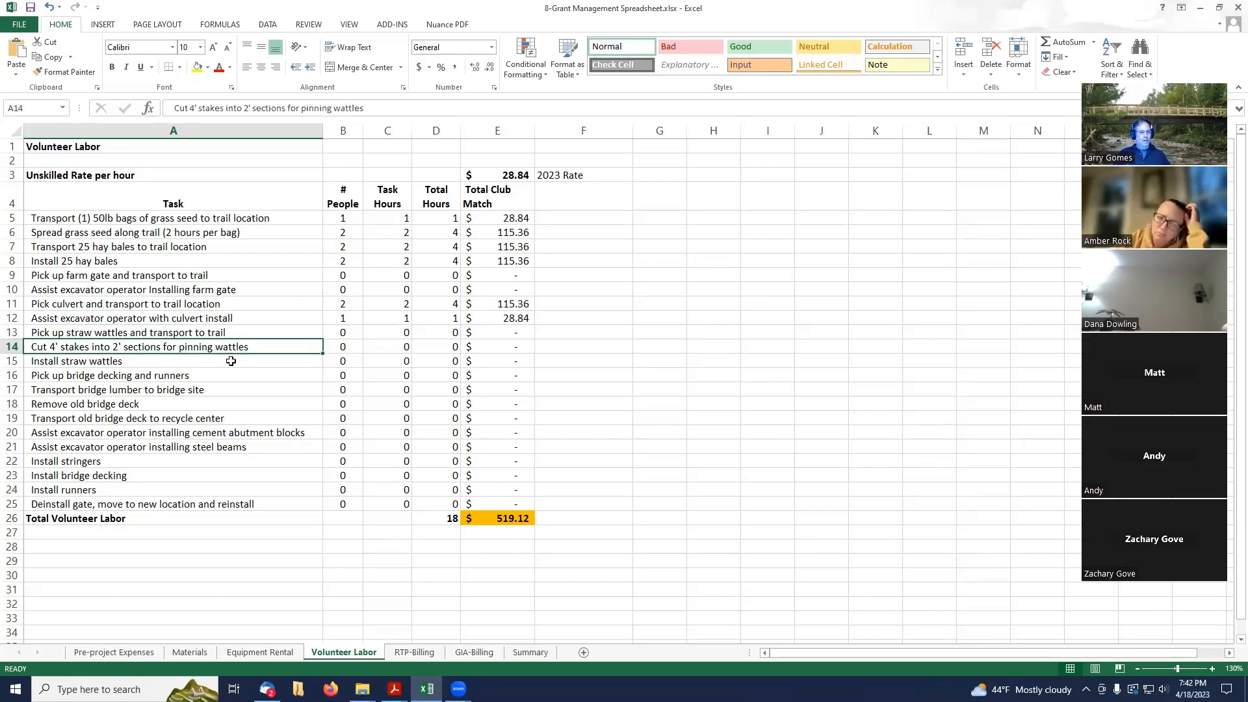
{"action": "left_click", "coordinate": [232, 360]}
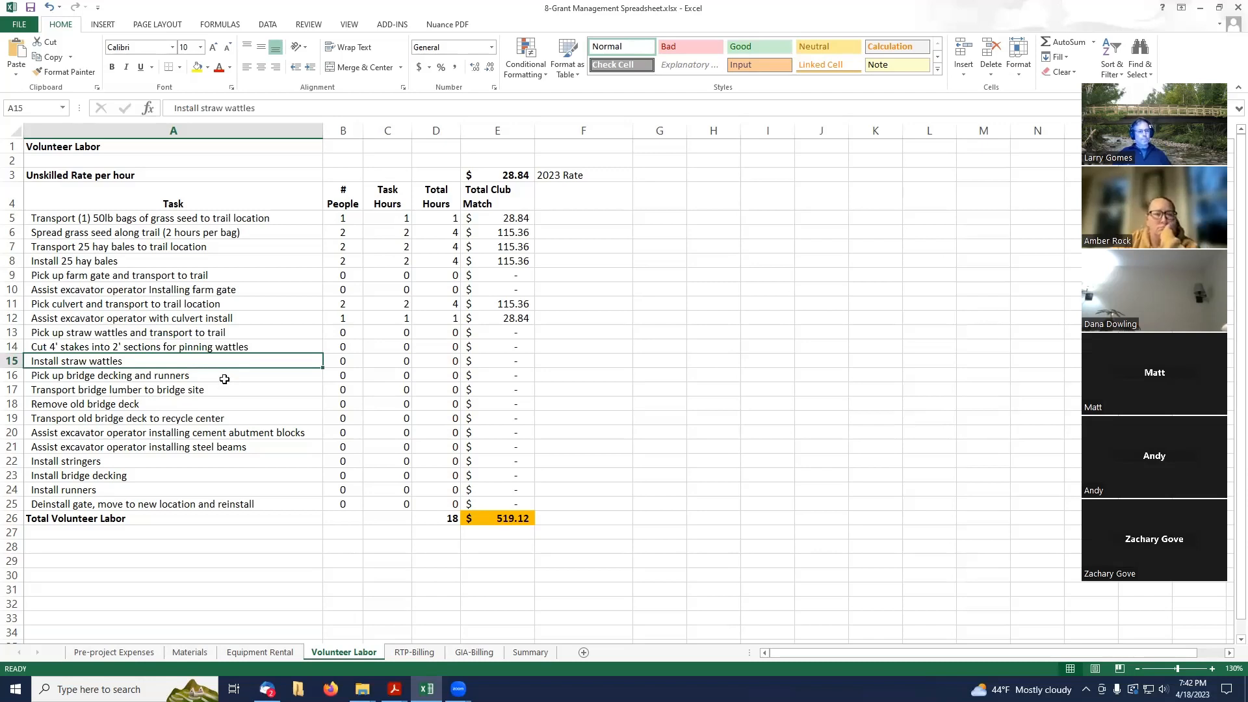
Examine the bridge tasks in A16:A18, contrasting decking pickup with lumber transport before reaching removal of the old deck
{"action": "left_click", "coordinate": [226, 376]}
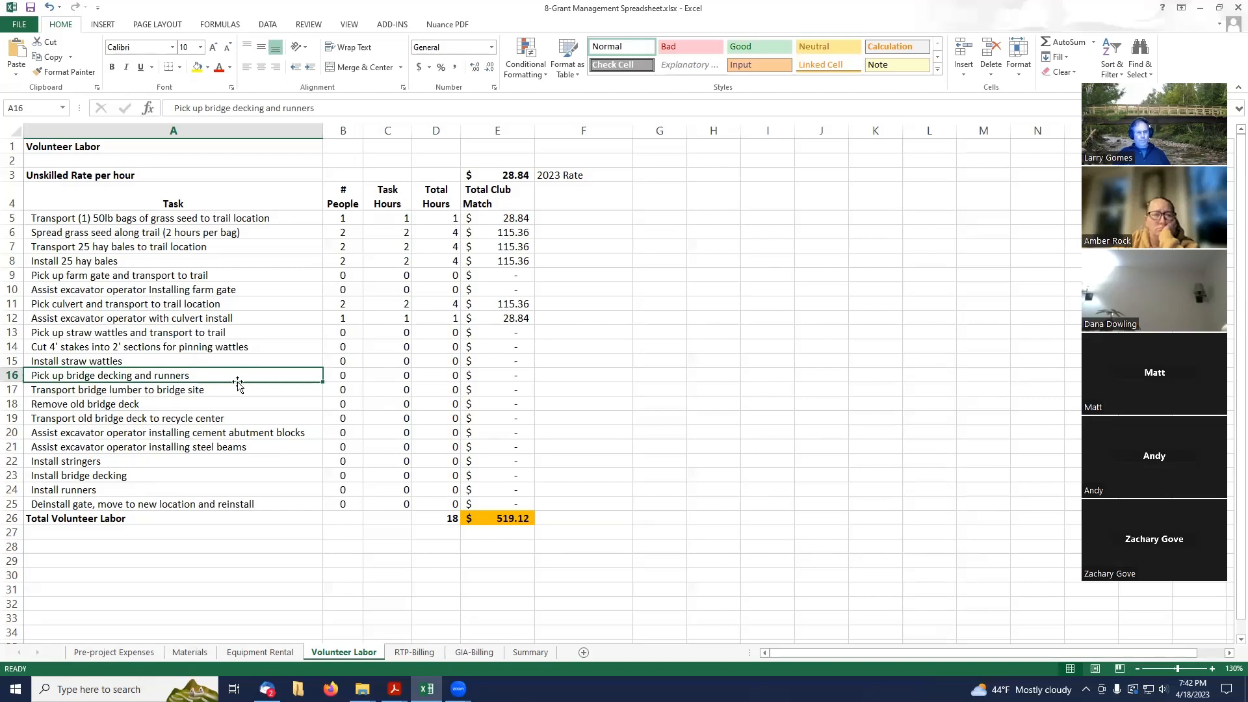
{"action": "left_click", "coordinate": [237, 385]}
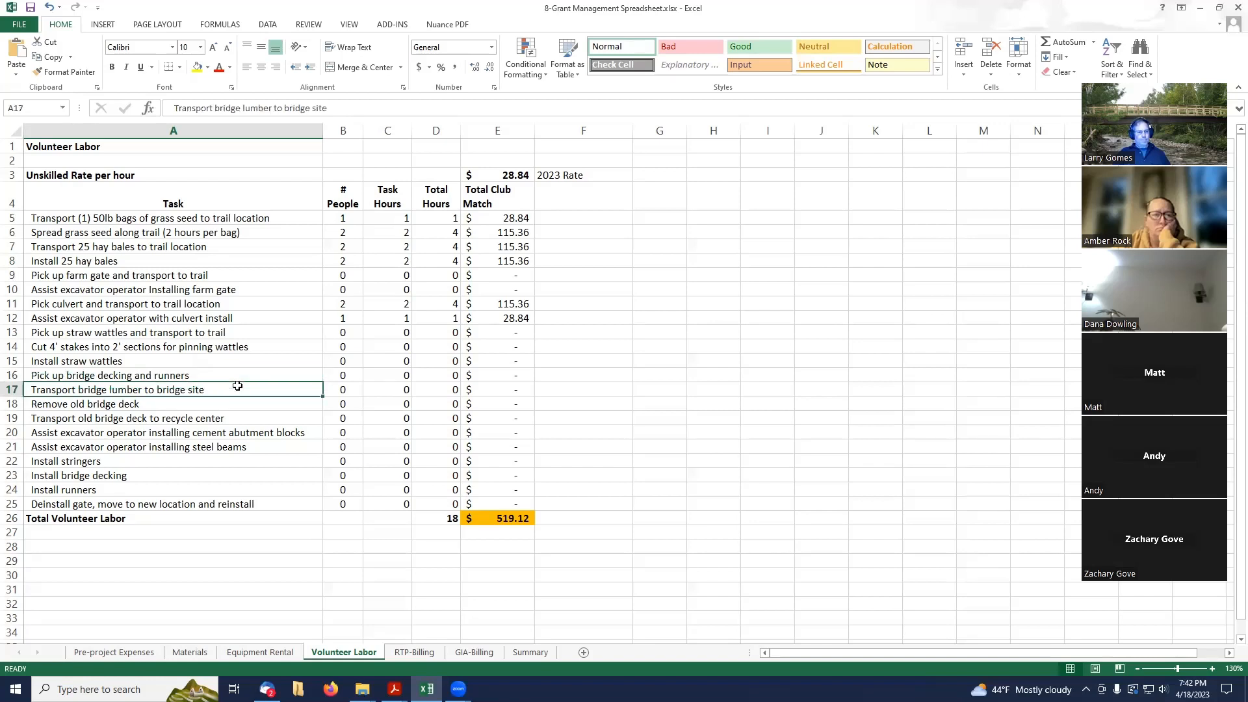
{"action": "left_click", "coordinate": [234, 378]}
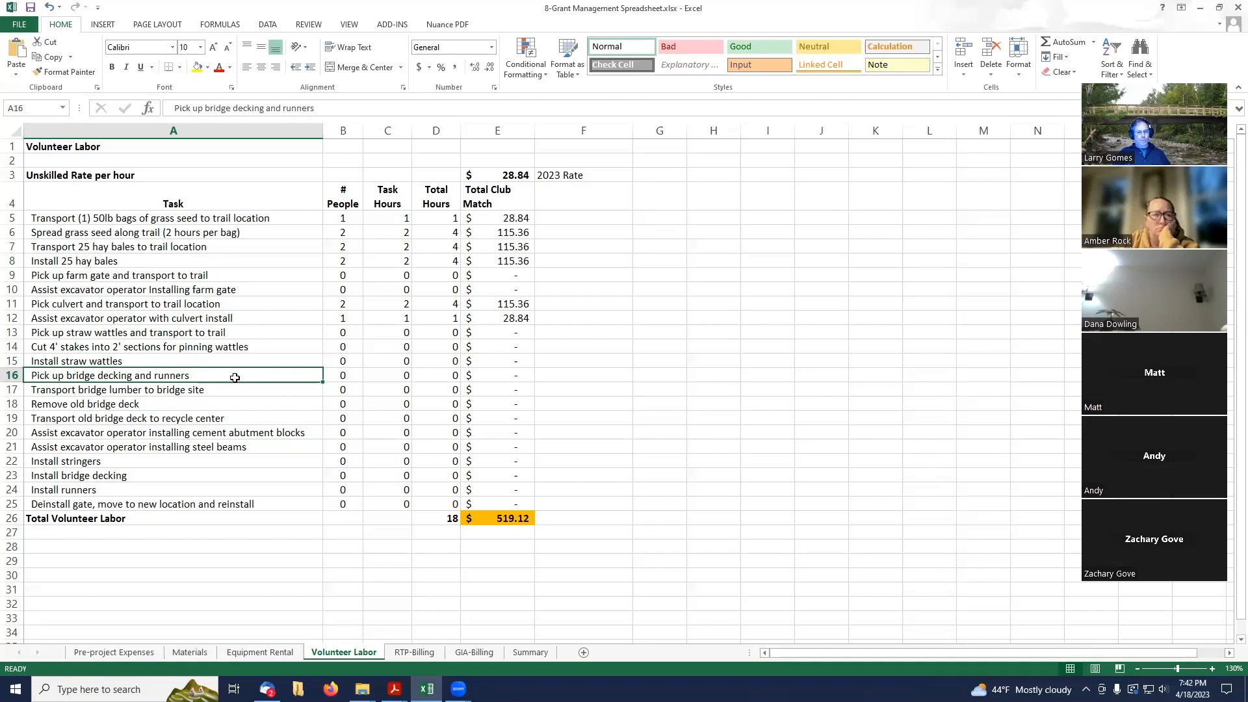
{"action": "left_click", "coordinate": [235, 386]}
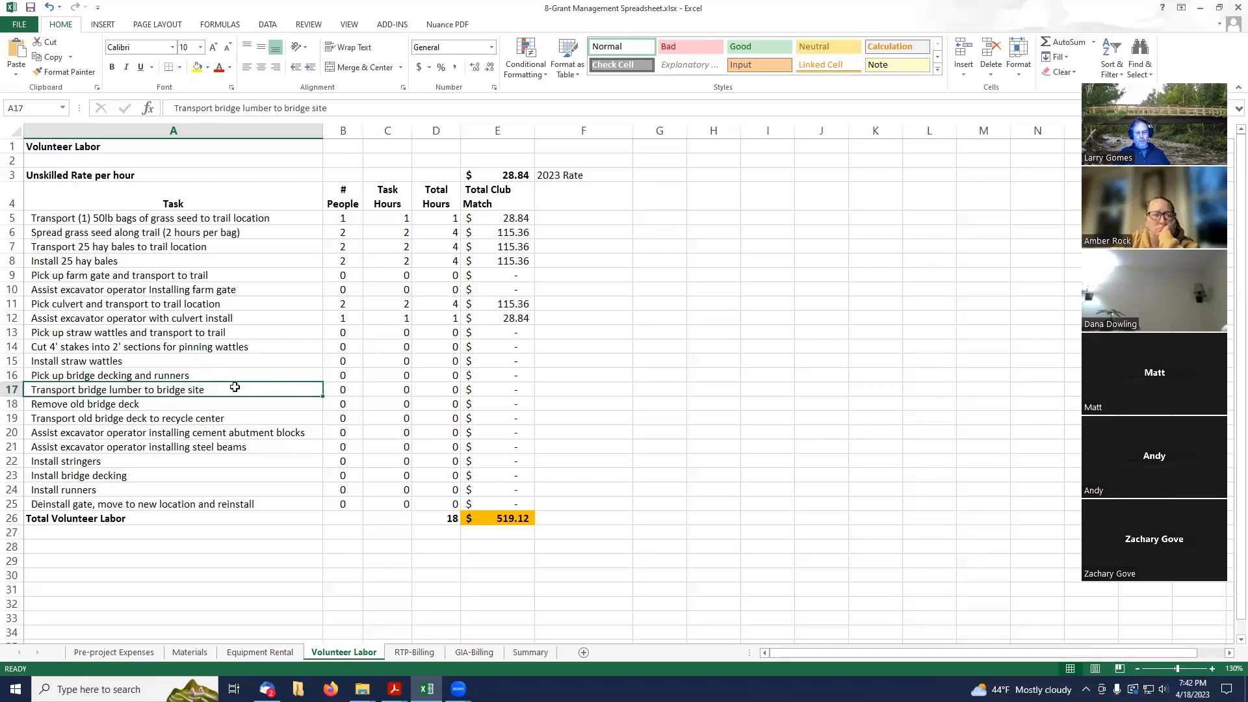
{"action": "left_click", "coordinate": [235, 378]}
{"action": "left_click", "coordinate": [237, 388]}
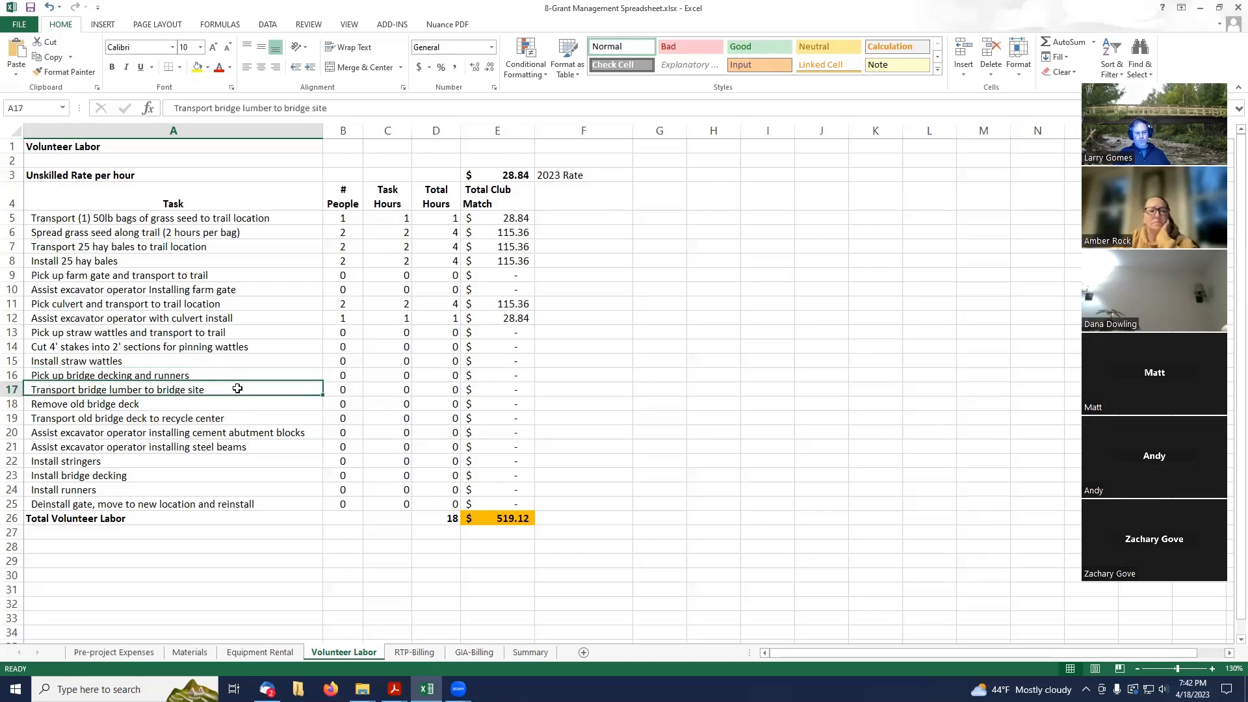
{"action": "left_click", "coordinate": [239, 381]}
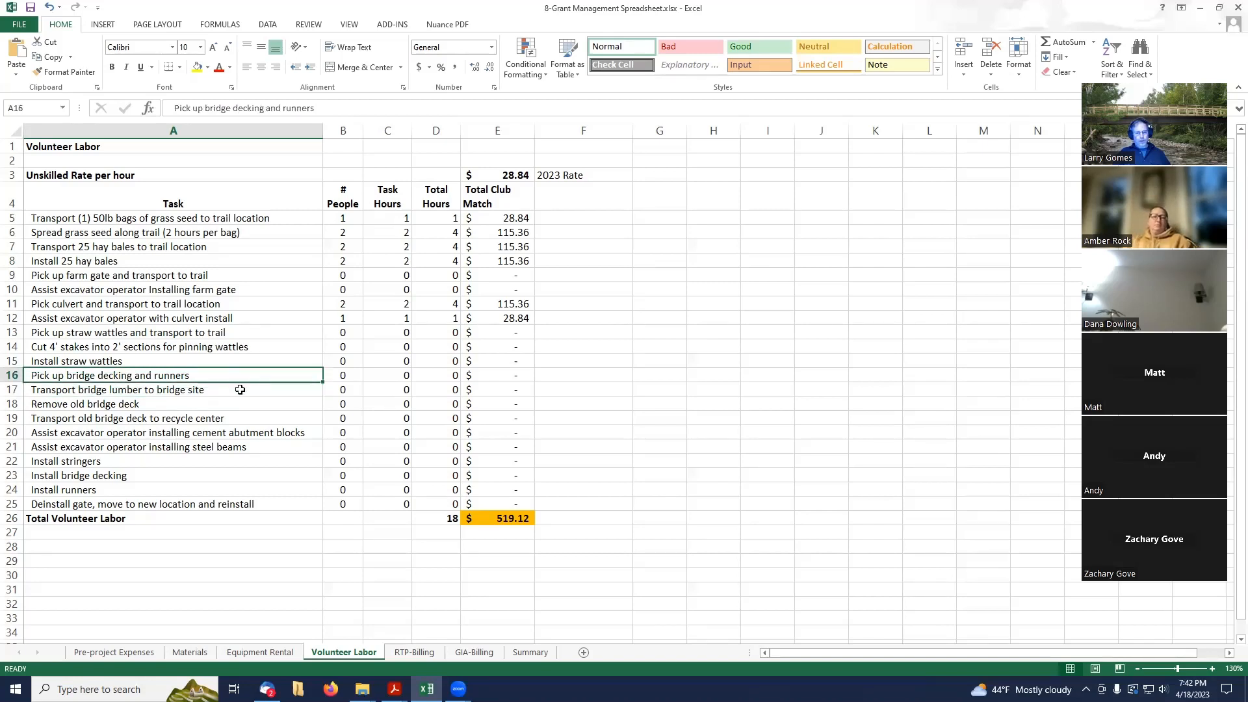
{"action": "left_click", "coordinate": [240, 390]}
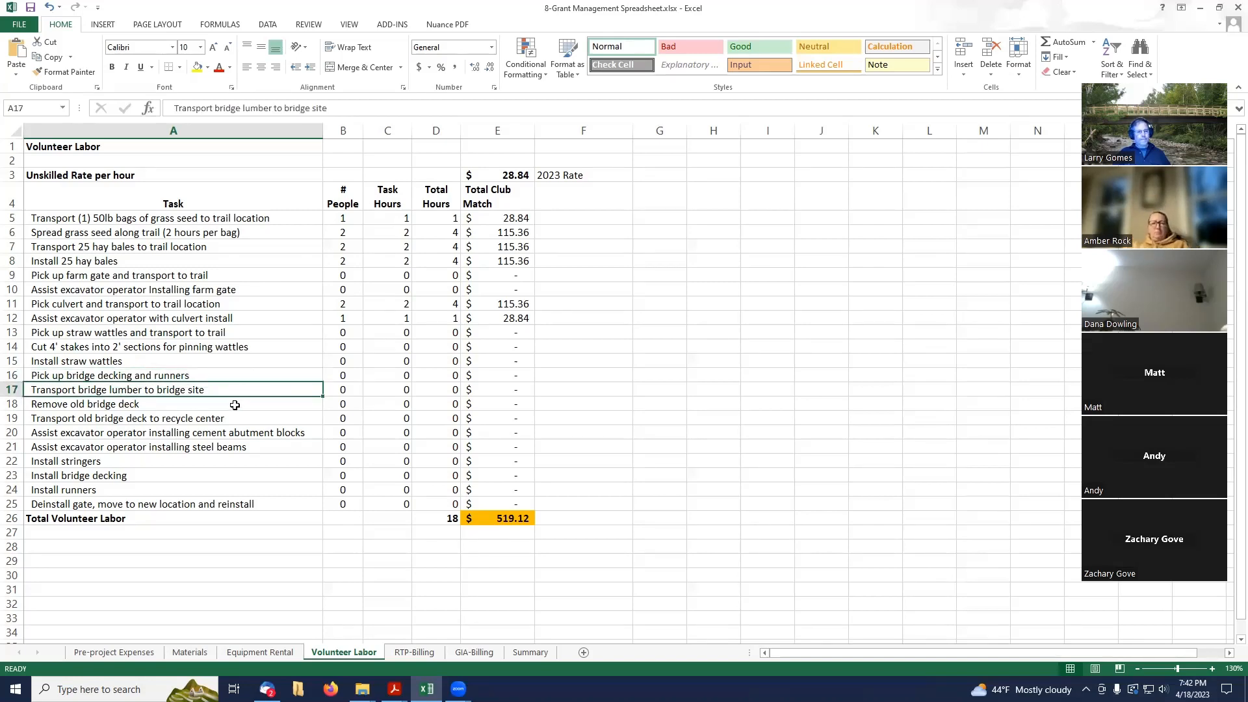
{"action": "left_click", "coordinate": [235, 405]}
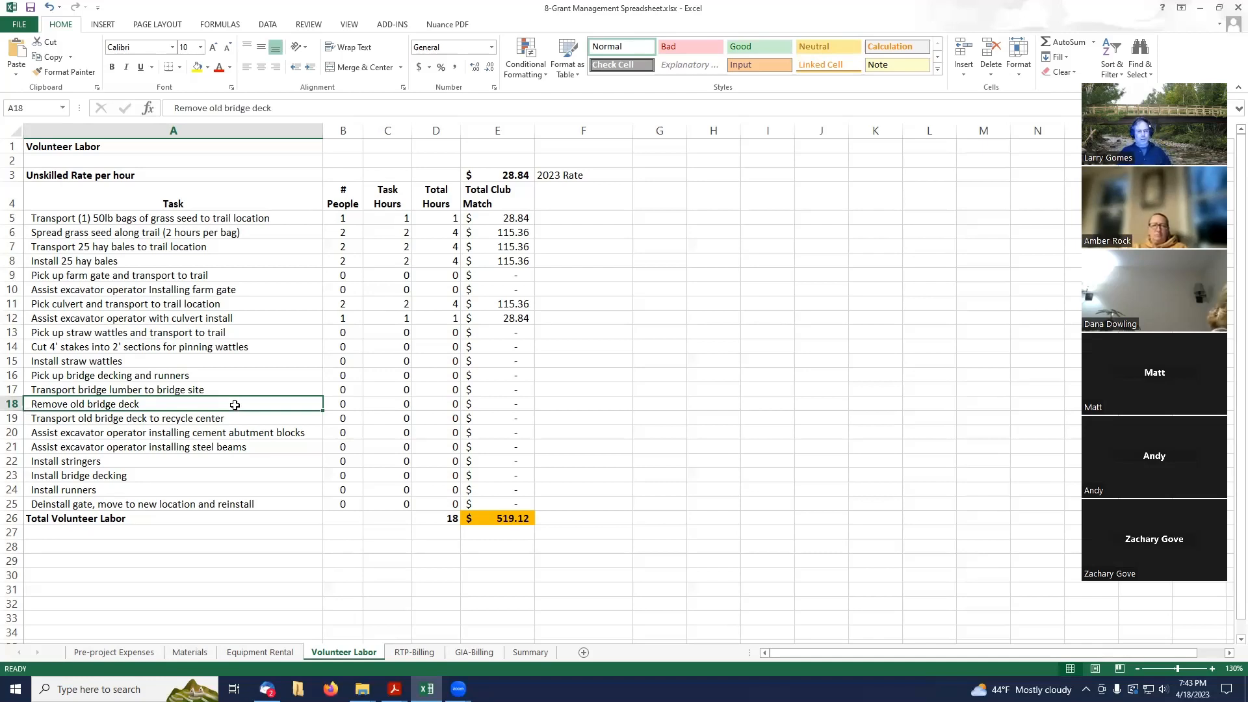
Go through the bridge tasks in A19:A21, covering old deck transport to recycling and excavator assistance with the cement abutment blocks and steel beams
{"action": "left_click", "coordinate": [231, 422]}
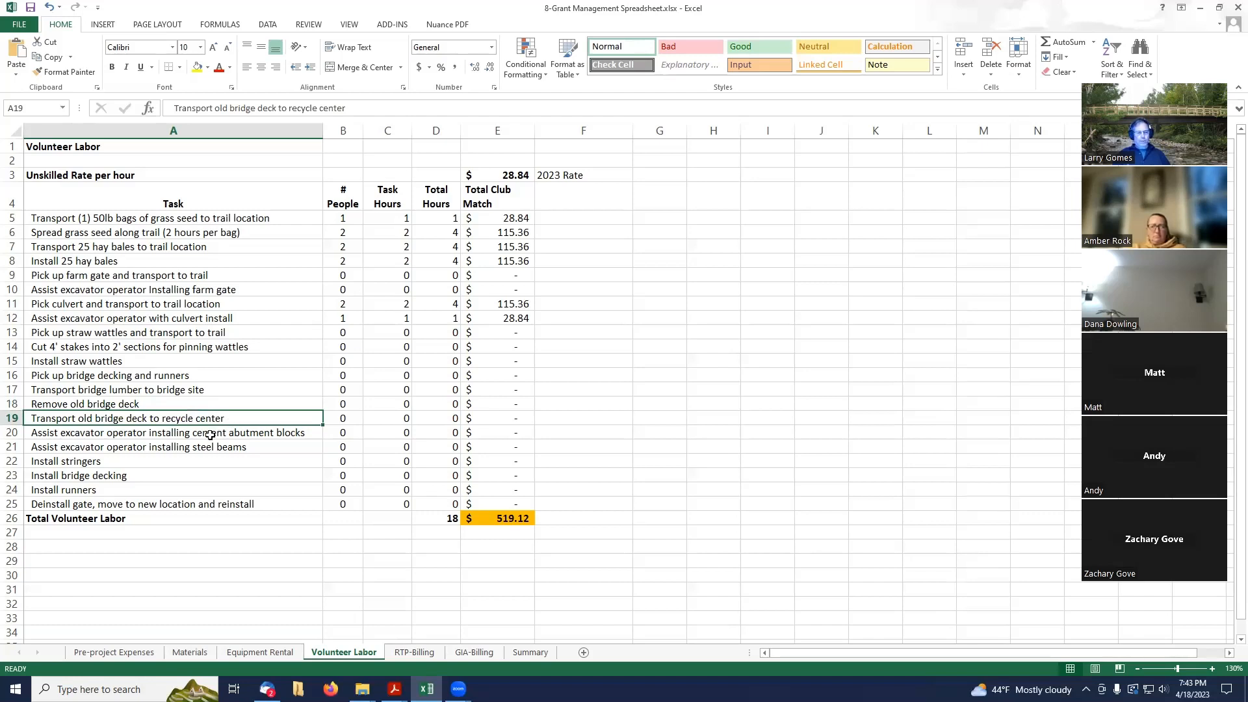
{"action": "left_click", "coordinate": [211, 433]}
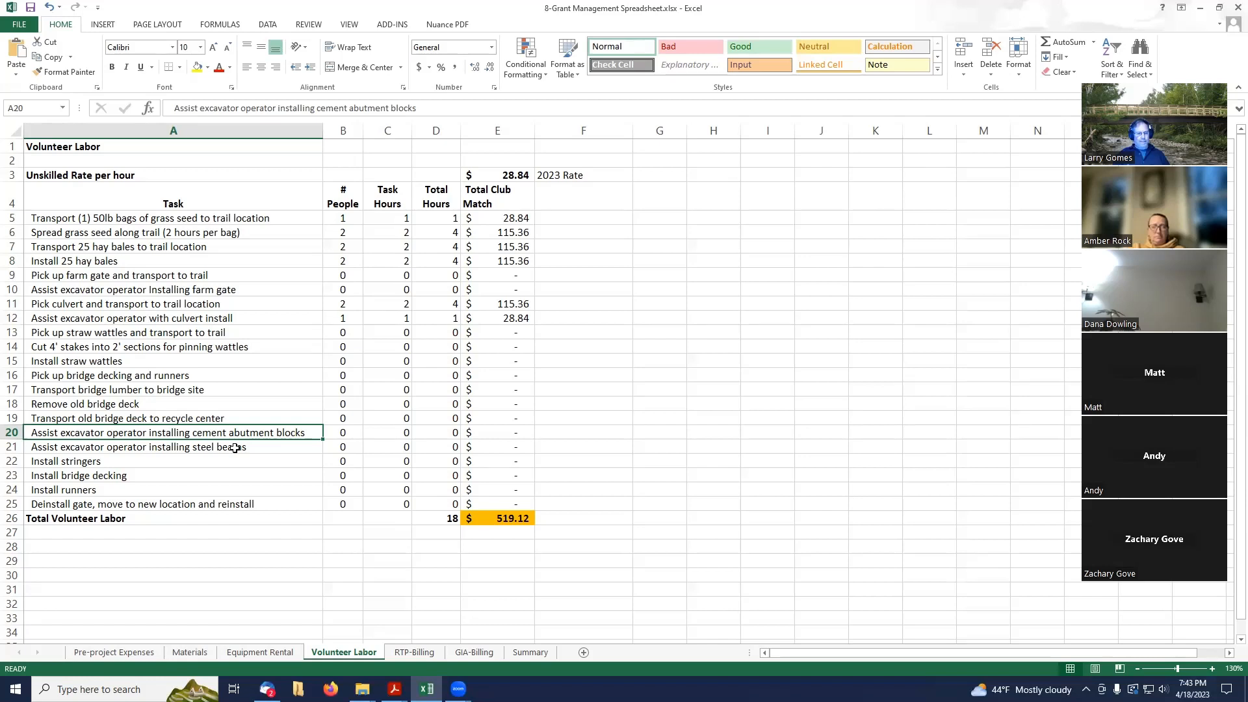
{"action": "left_click", "coordinate": [235, 448]}
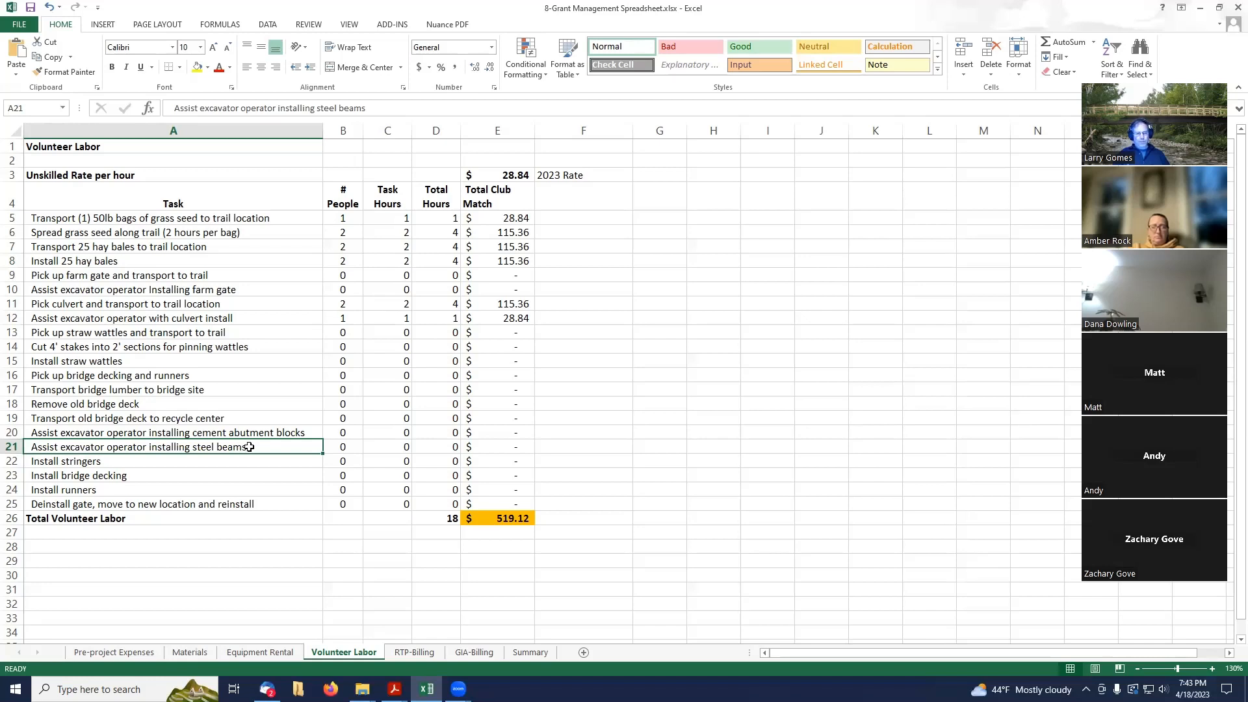
Examine the installation tasks for stringers, bridge decking and runners in A22:A24, ending with the gate relocation task in A25
{"action": "left_click", "coordinate": [150, 462]}
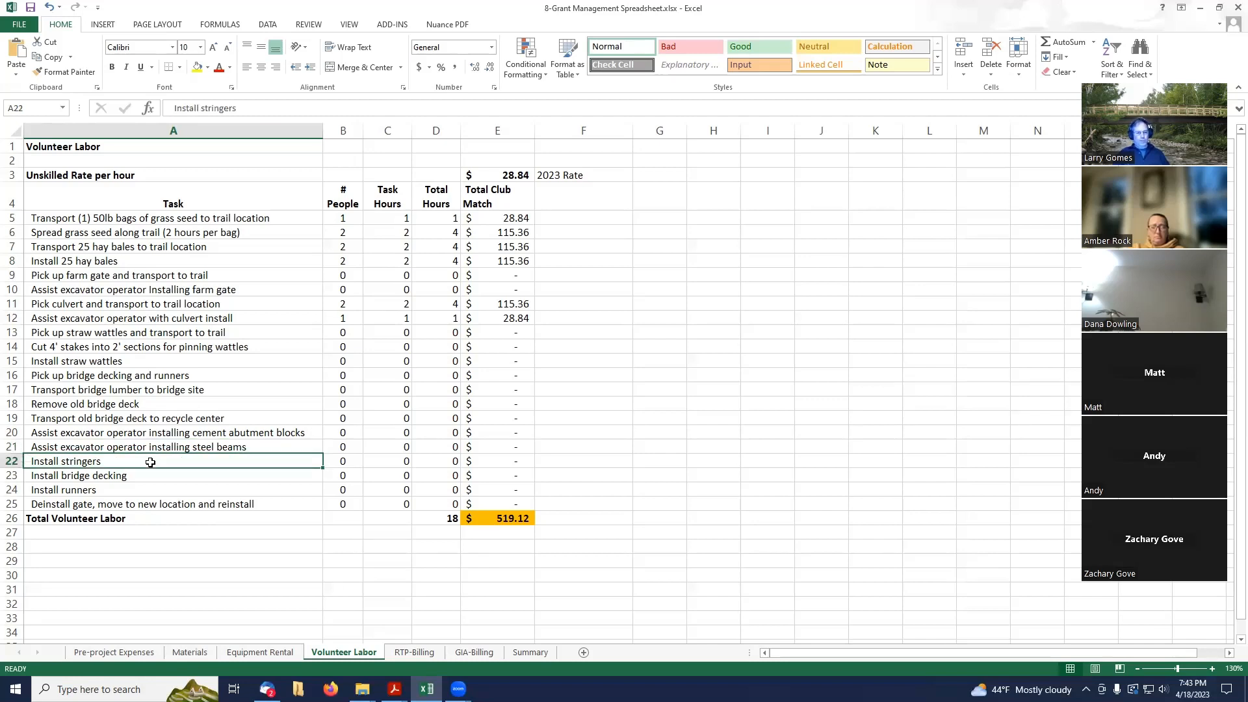
{"action": "left_click", "coordinate": [146, 476]}
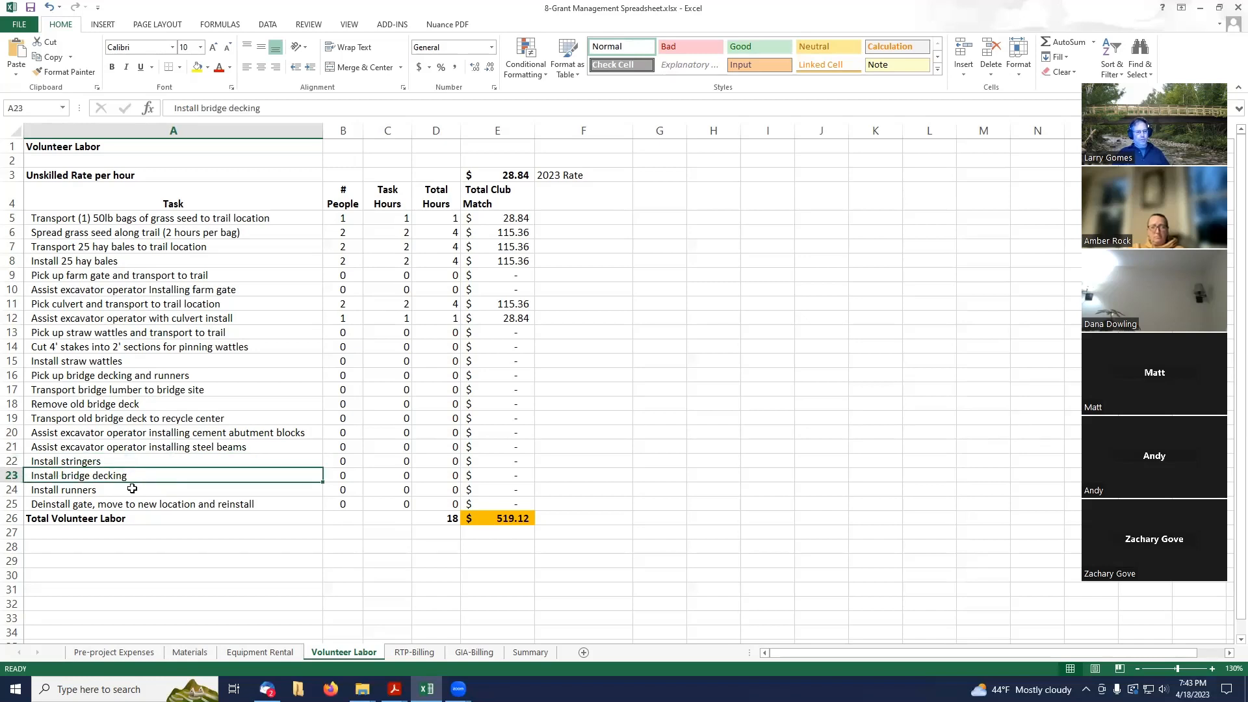
{"action": "left_click", "coordinate": [137, 492]}
{"action": "left_click", "coordinate": [141, 478]}
{"action": "left_click", "coordinate": [140, 492]}
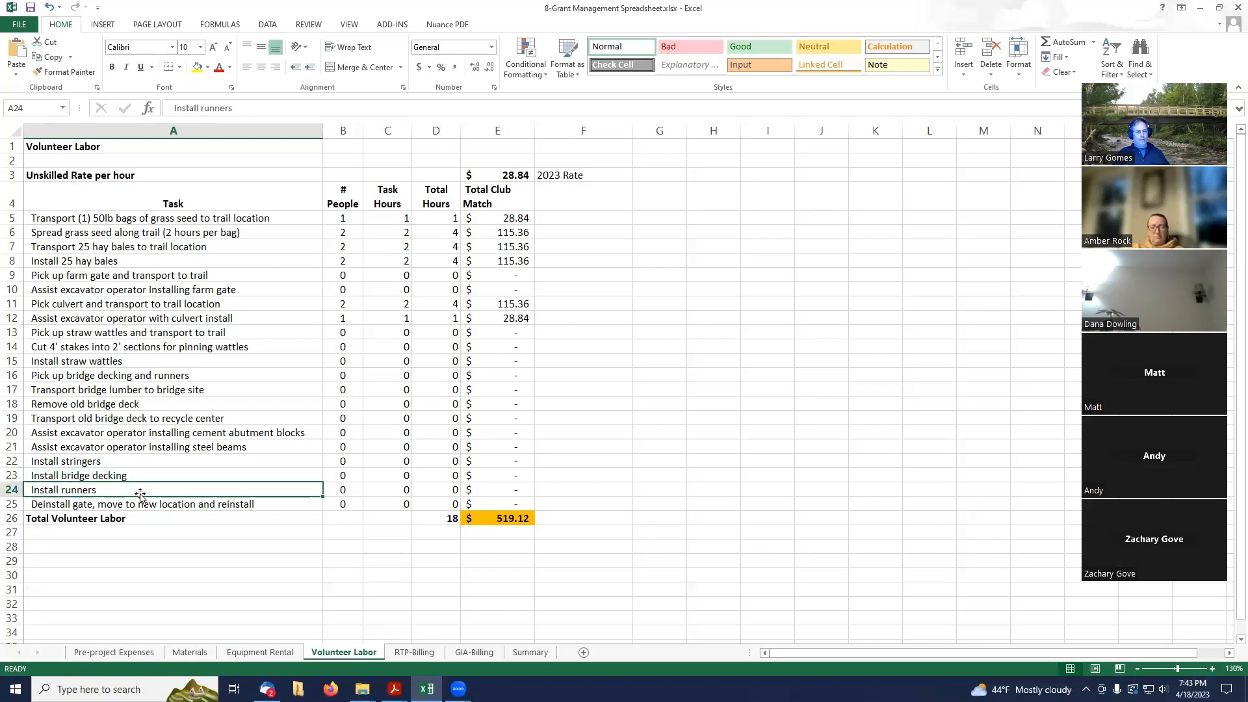
{"action": "left_click", "coordinate": [190, 507]}
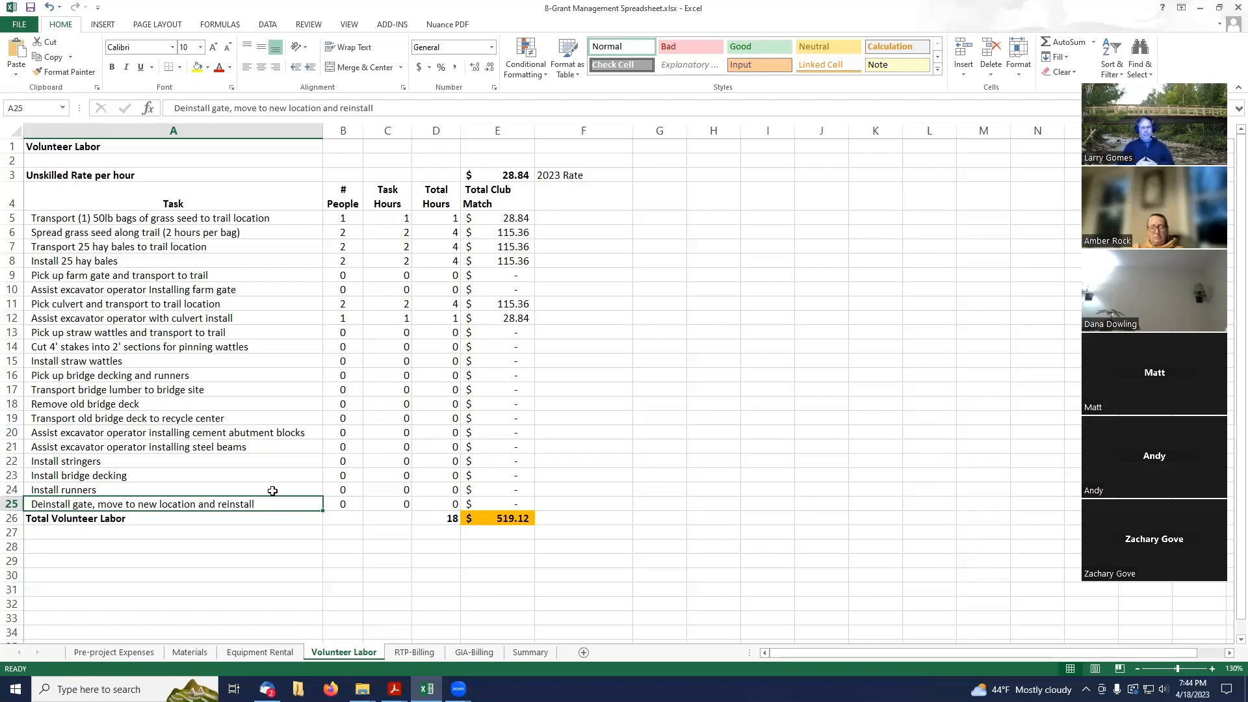
Try inserting a blank row above the culvert pickup task in row 11, and undo the insertion
{"action": "left_click", "coordinate": [11, 304]}
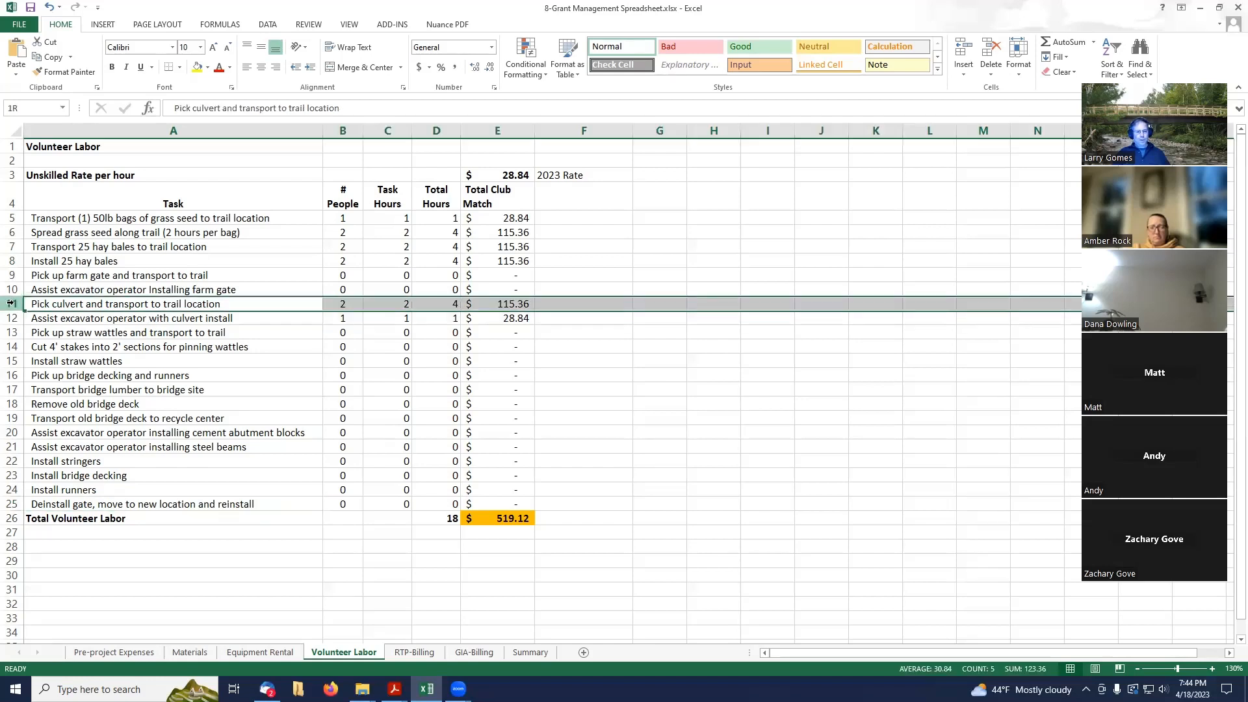
{"action": "right_click", "coordinate": [10, 303]}
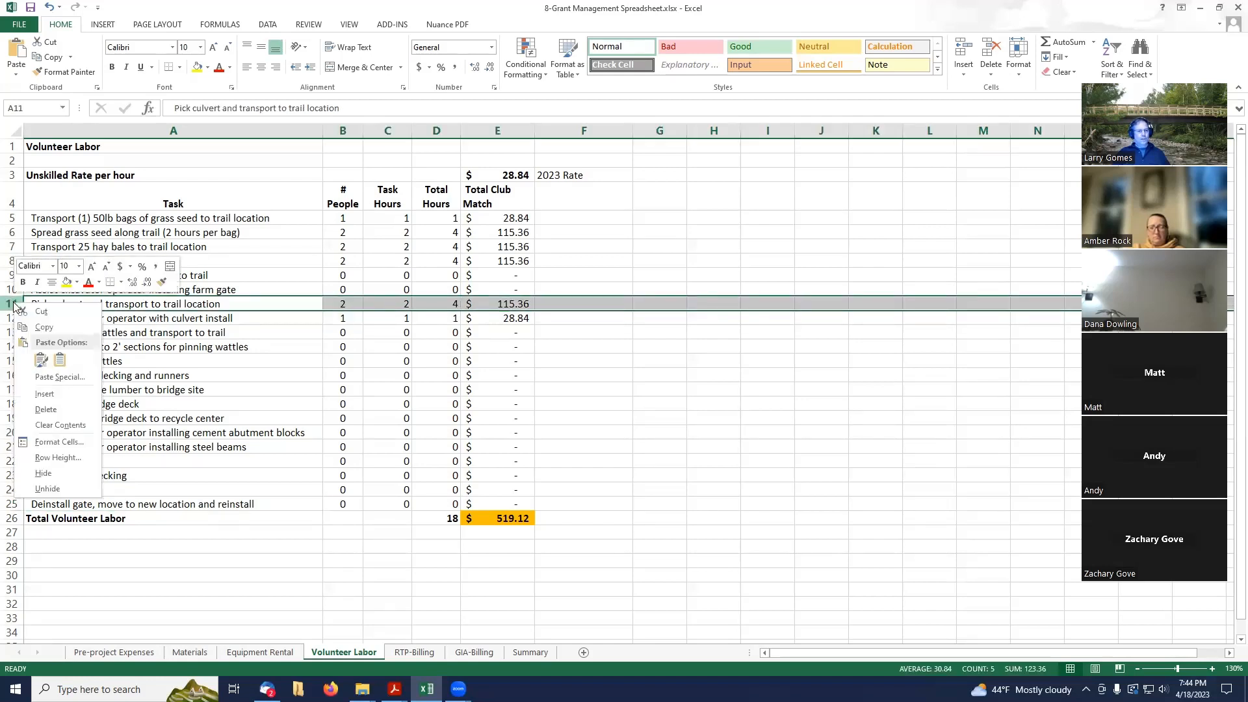
{"action": "left_click", "coordinate": [45, 394]}
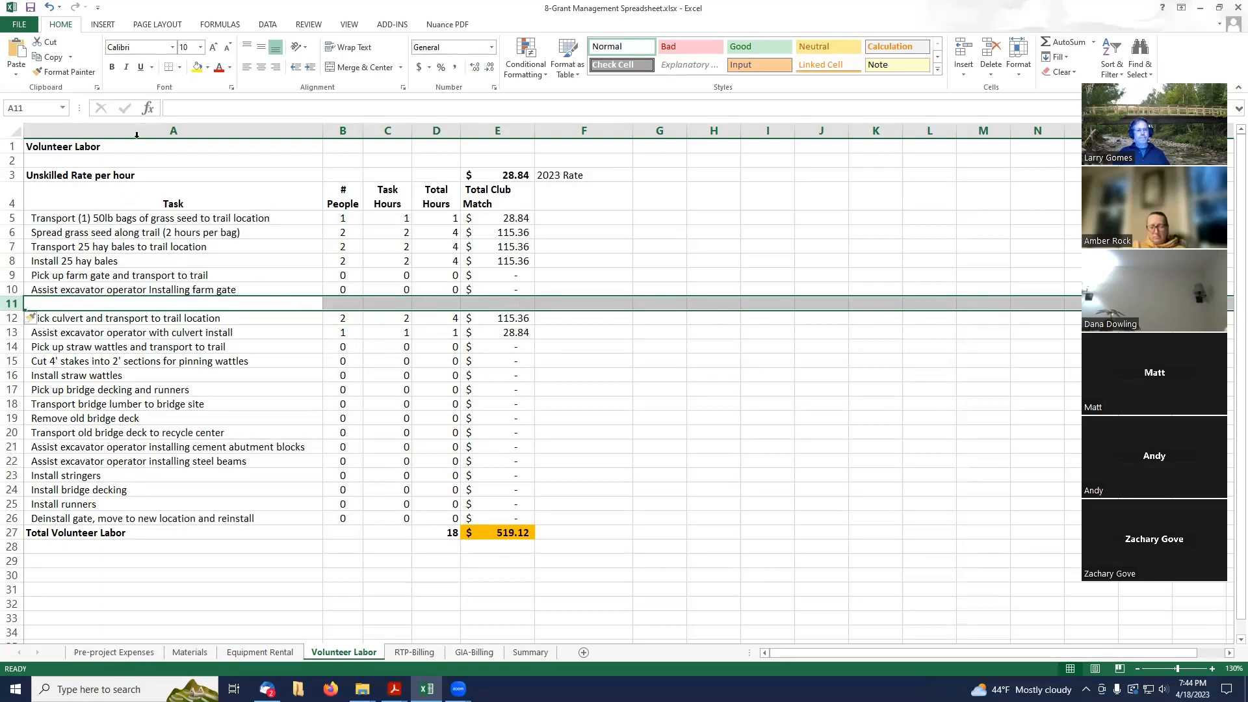
{"action": "left_click", "coordinate": [50, 8]}
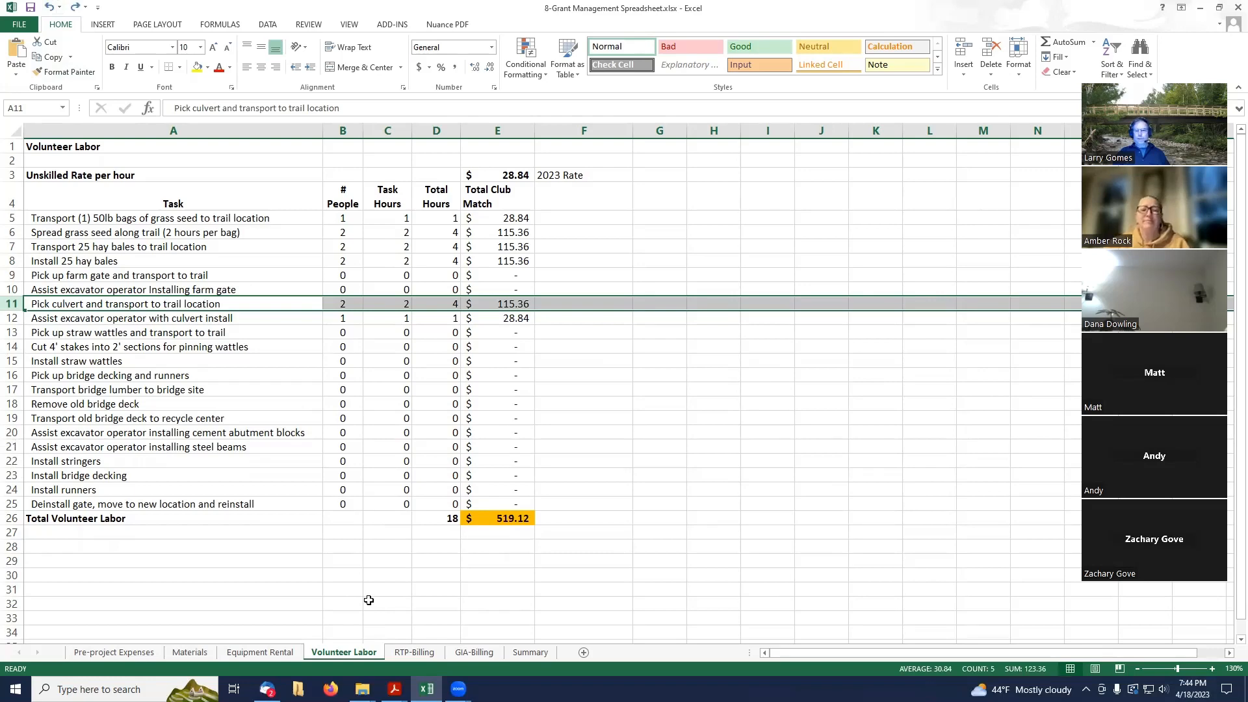
{"action": "left_click", "coordinate": [666, 558]}
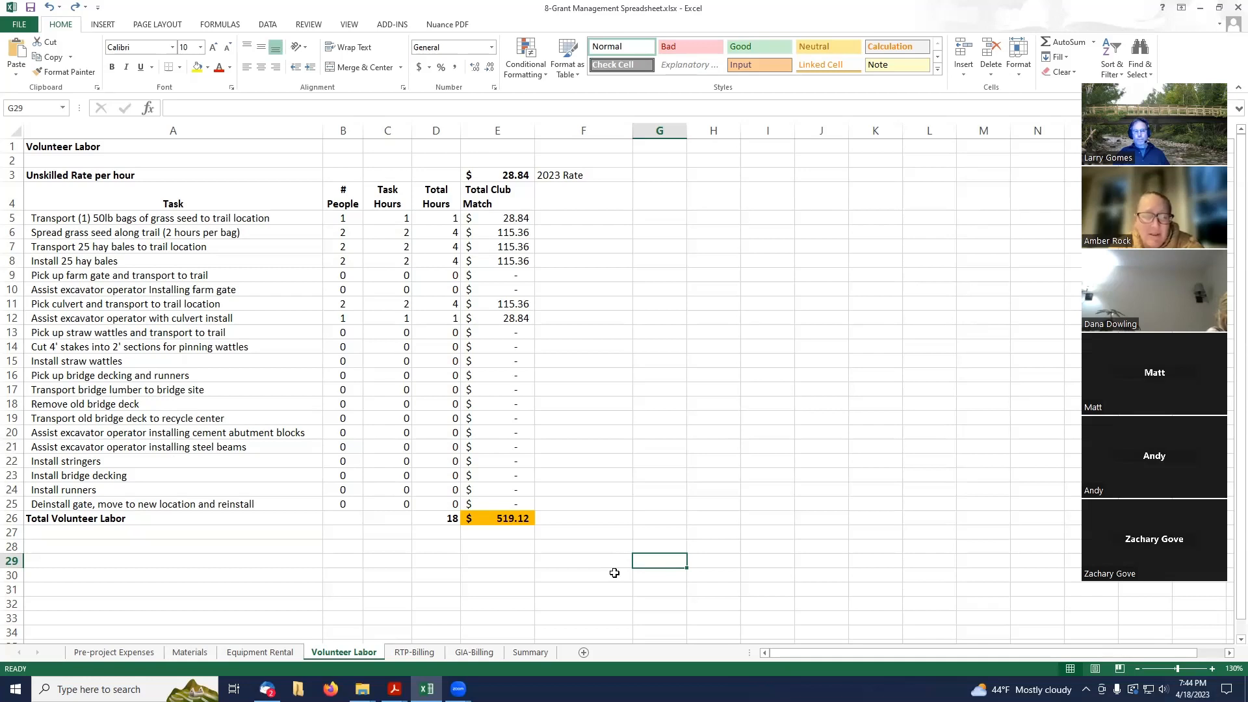
Point out the total volunteer labor club match in E26
{"action": "left_click", "coordinate": [504, 531]}
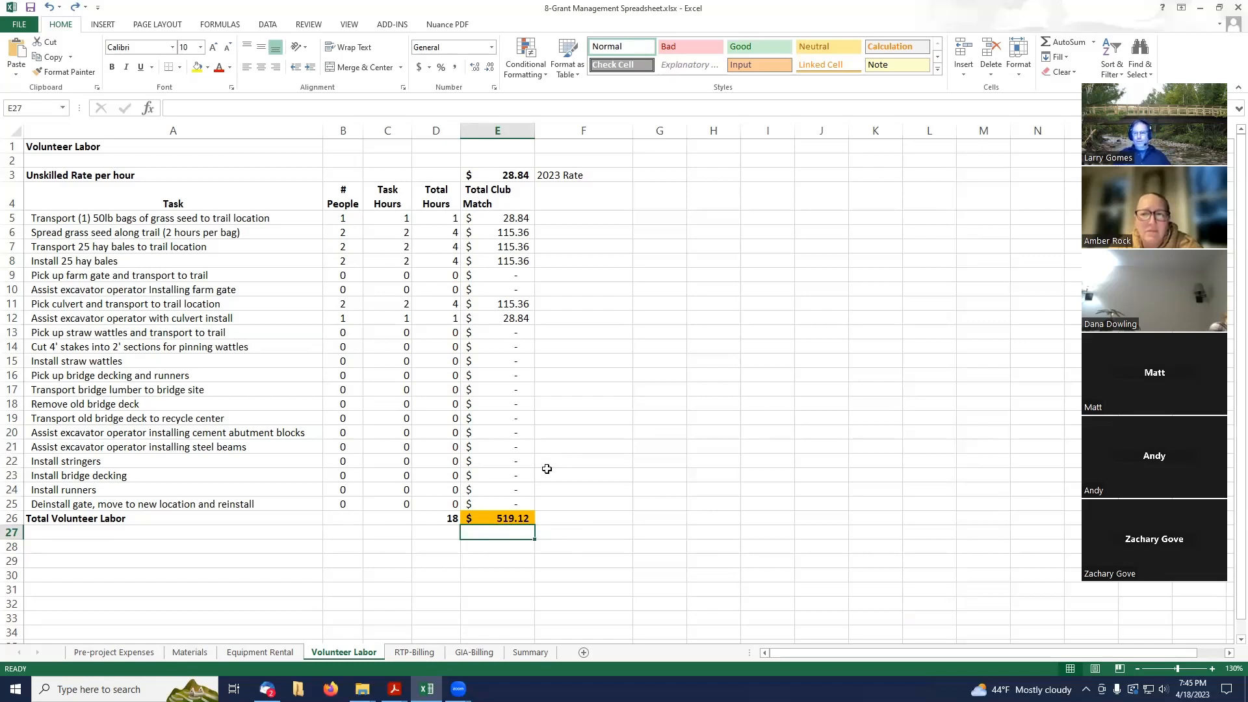
{"action": "left_click", "coordinate": [551, 515]}
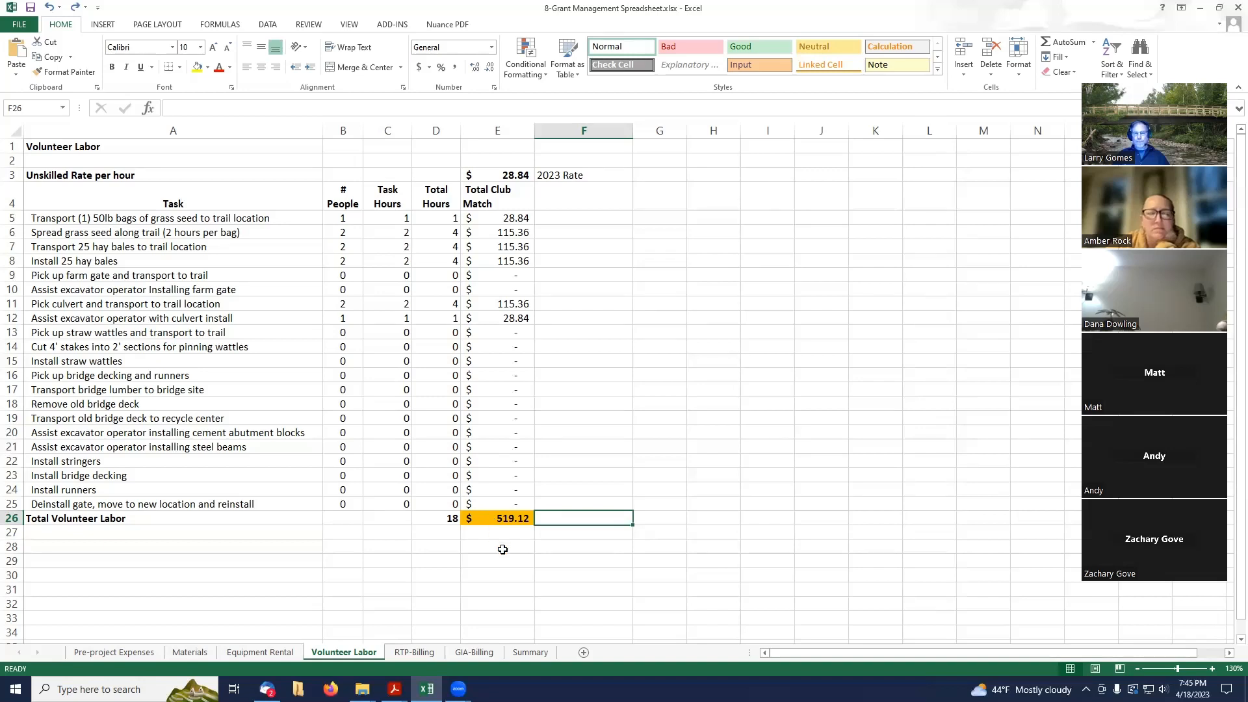
{"action": "left_click", "coordinate": [502, 533]}
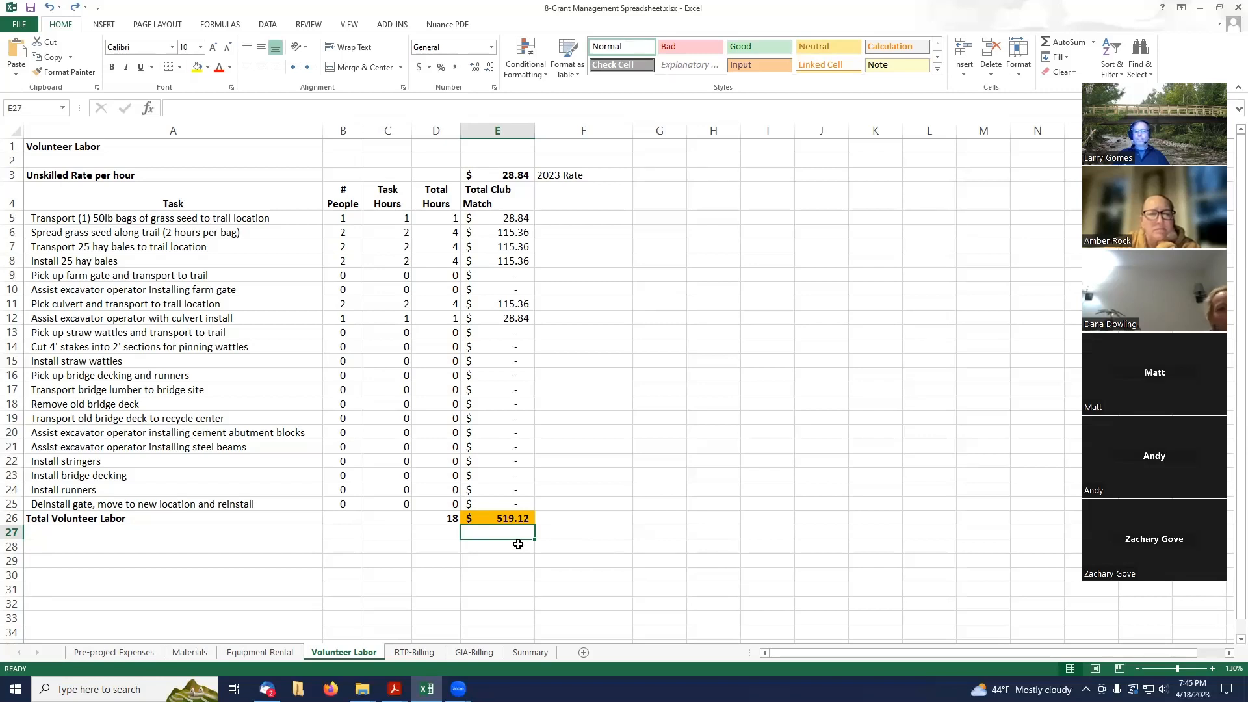
On the RTP-Billing sheet, widen the Canceled check received and Sent to BOT columns until their dates fit
{"action": "left_click", "coordinate": [414, 653]}
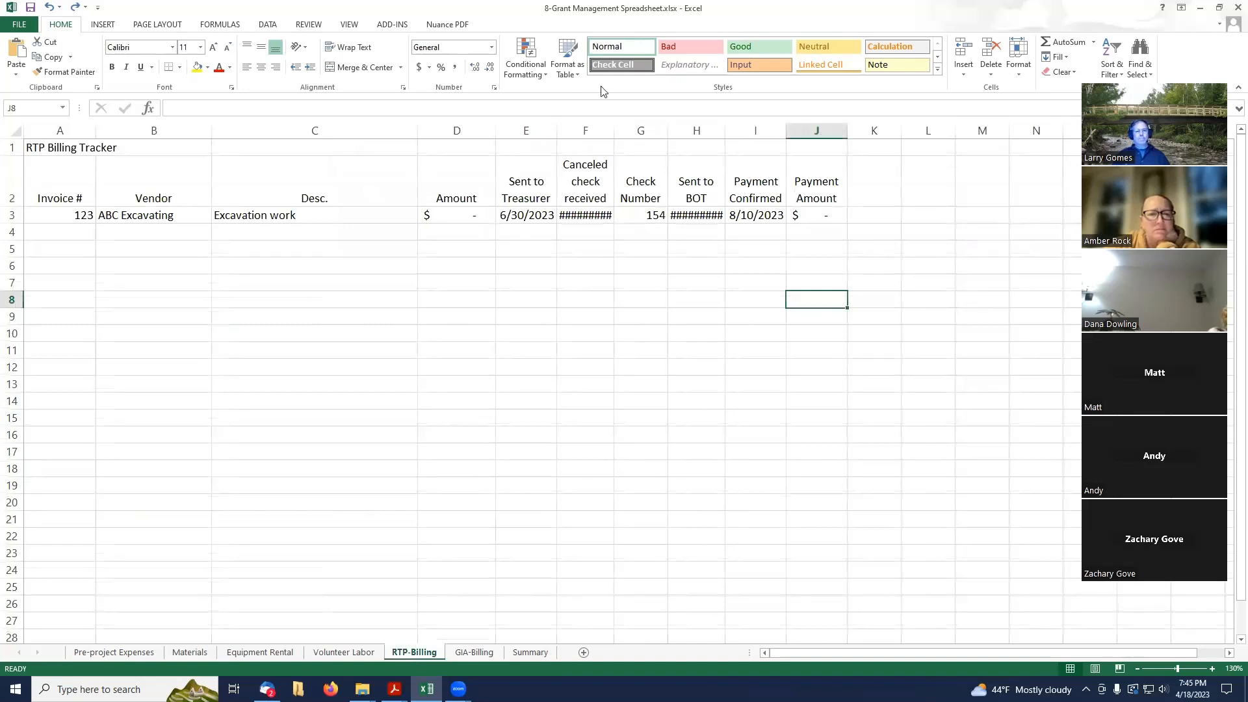
{"action": "left_click_drag", "start_coordinate": [612, 130], "coordinate": [616, 131]}
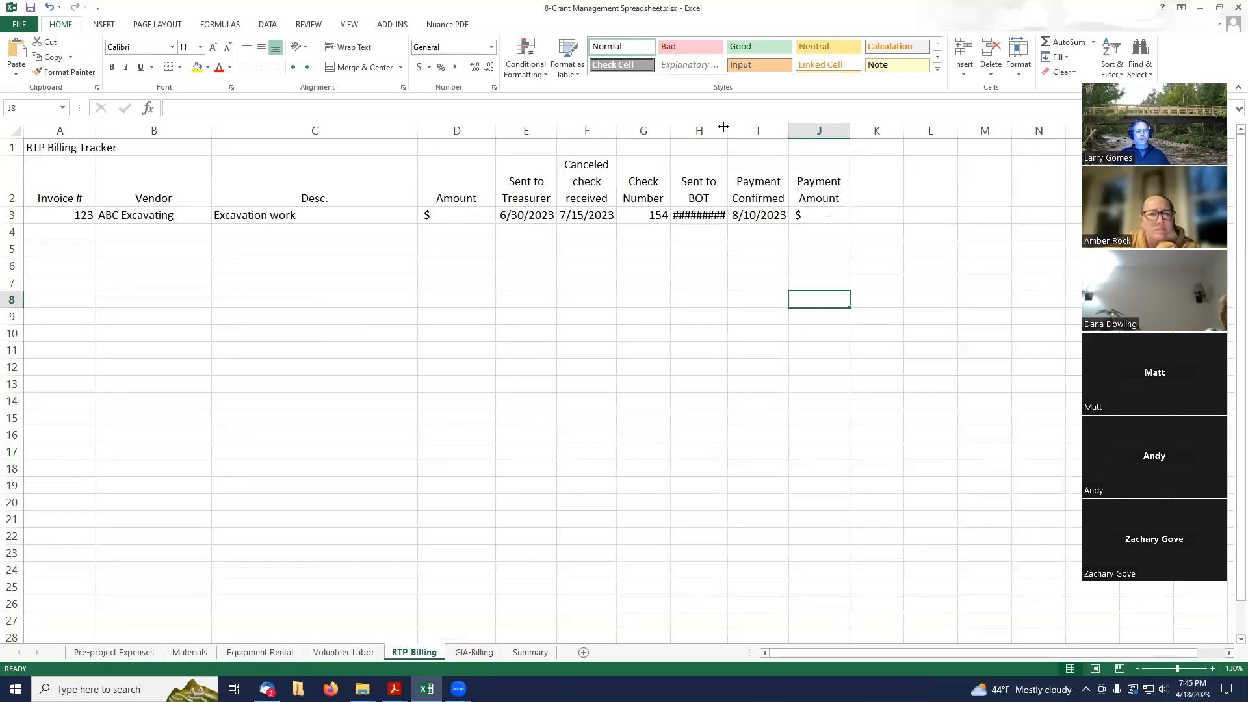
{"action": "left_click_drag", "start_coordinate": [724, 123], "coordinate": [736, 123]}
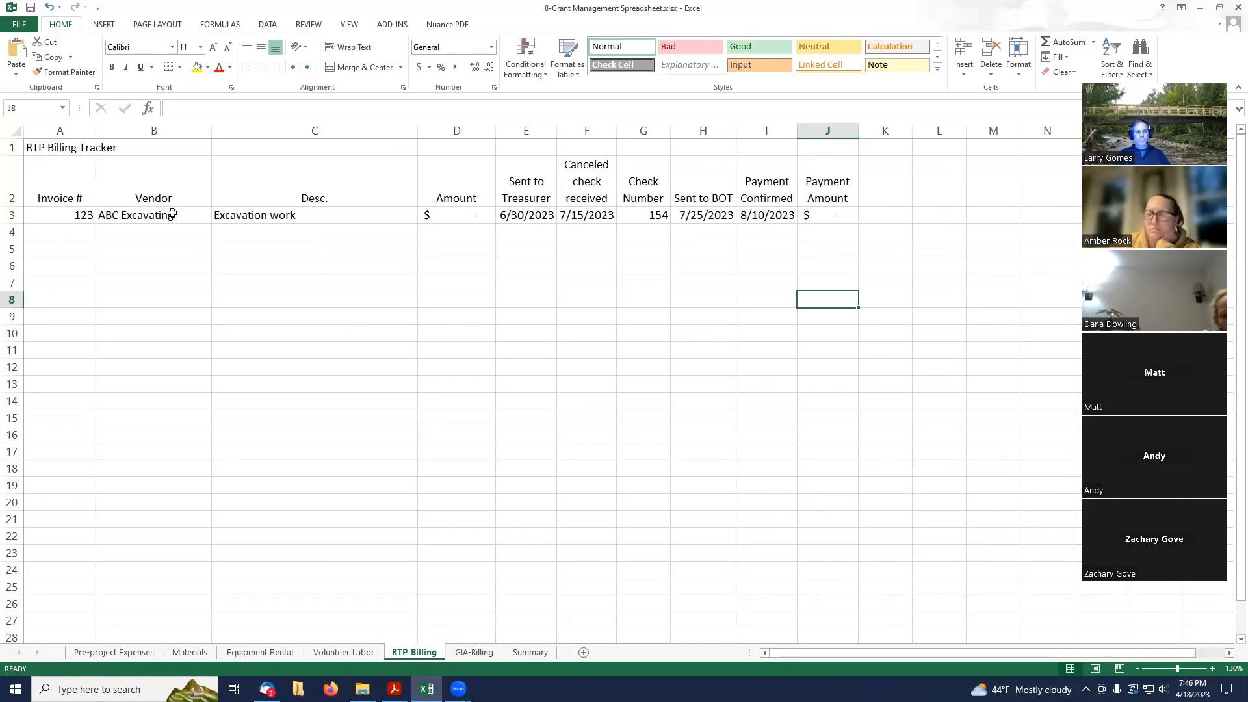
Go through the sample billing entry's invoice number, vendor and description in A3:C3
{"action": "left_click", "coordinate": [73, 217]}
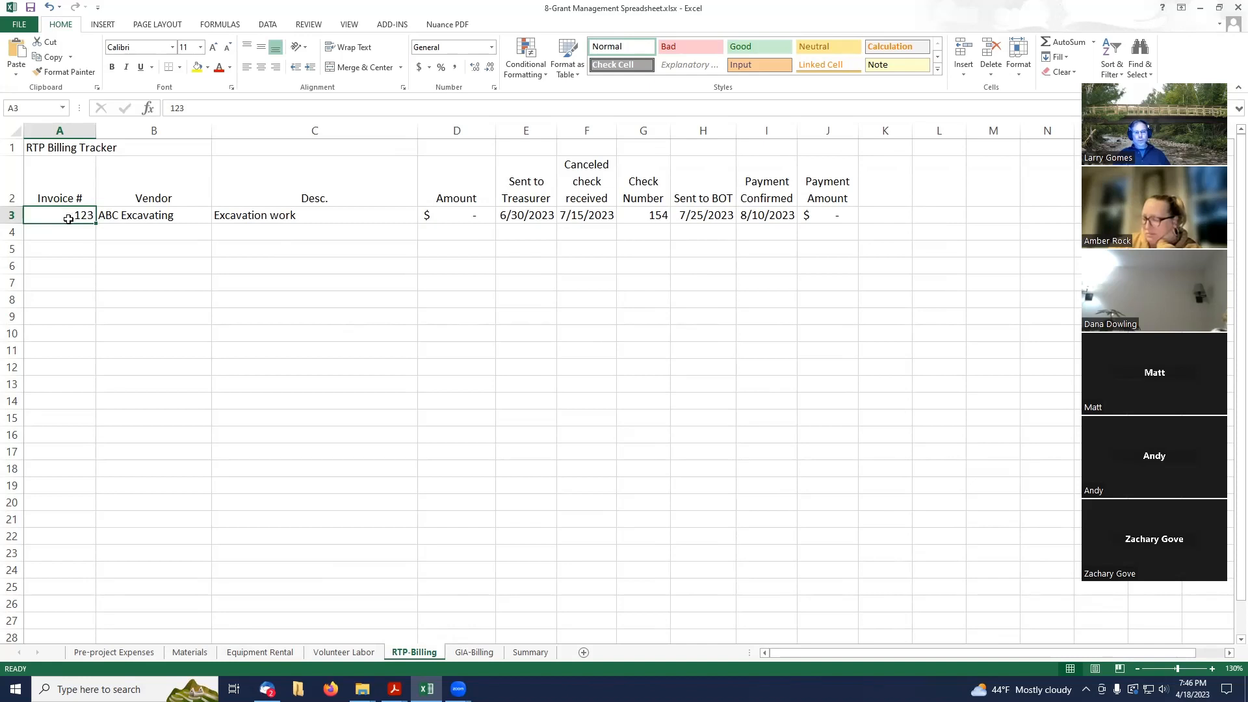
{"action": "left_click", "coordinate": [159, 216]}
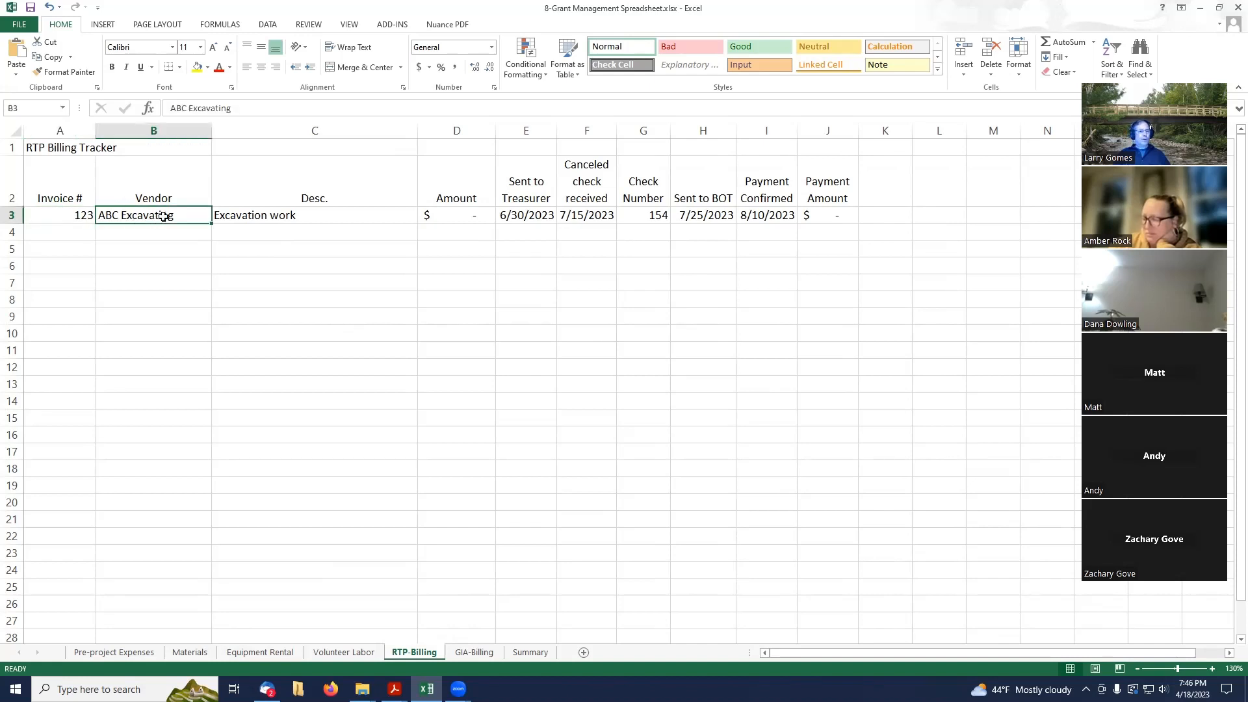
{"action": "left_click", "coordinate": [305, 216]}
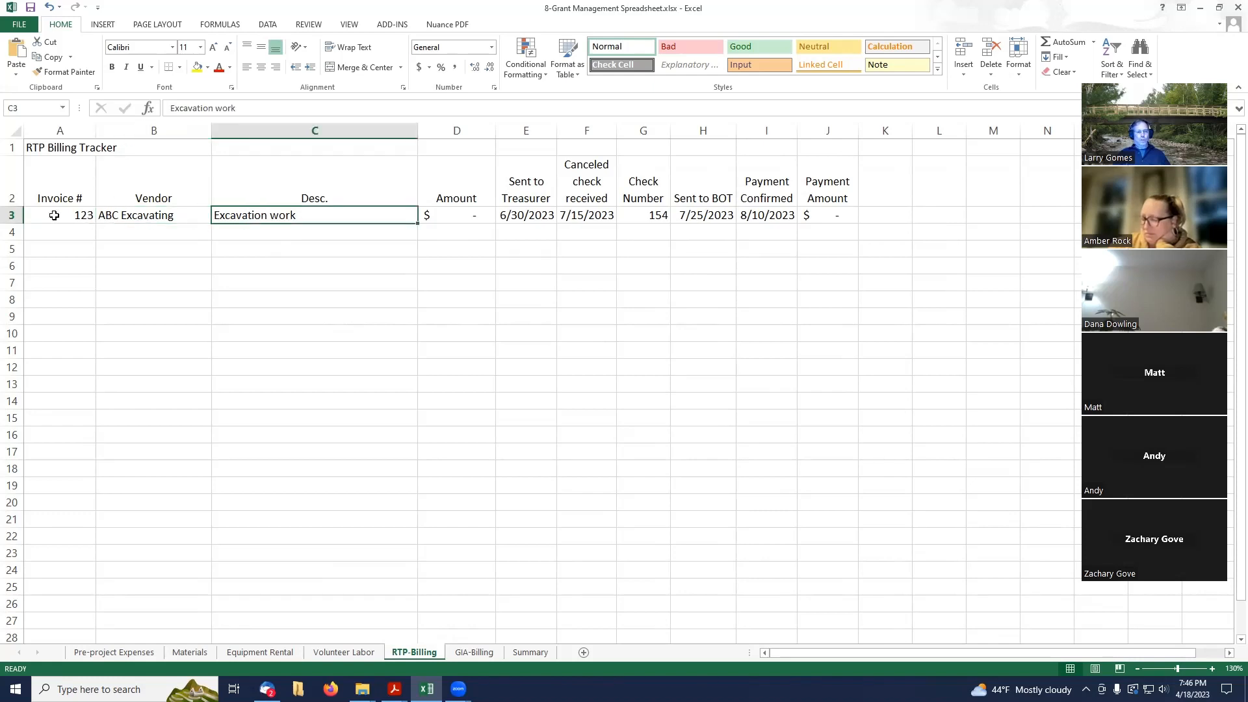
Set the amount of the ABC Excavating invoice in the RTP billing tracker to 1000
{"action": "left_click", "coordinate": [184, 214]}
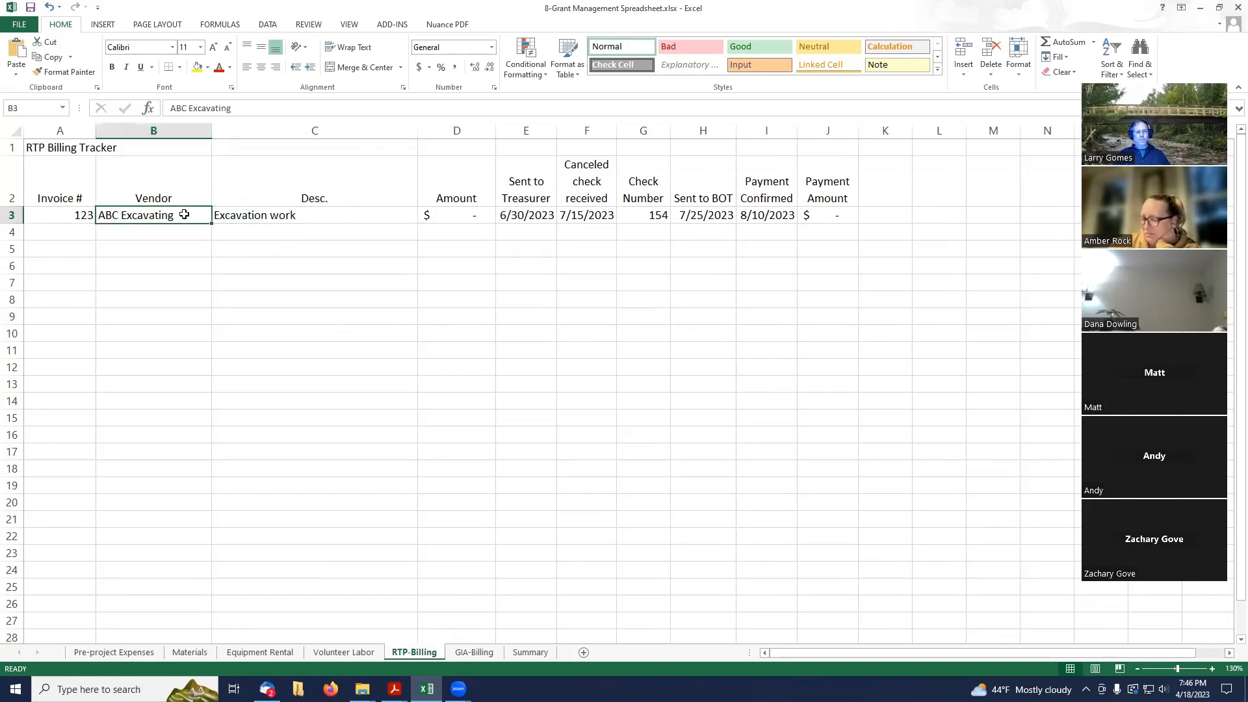
{"action": "left_click", "coordinate": [299, 217]}
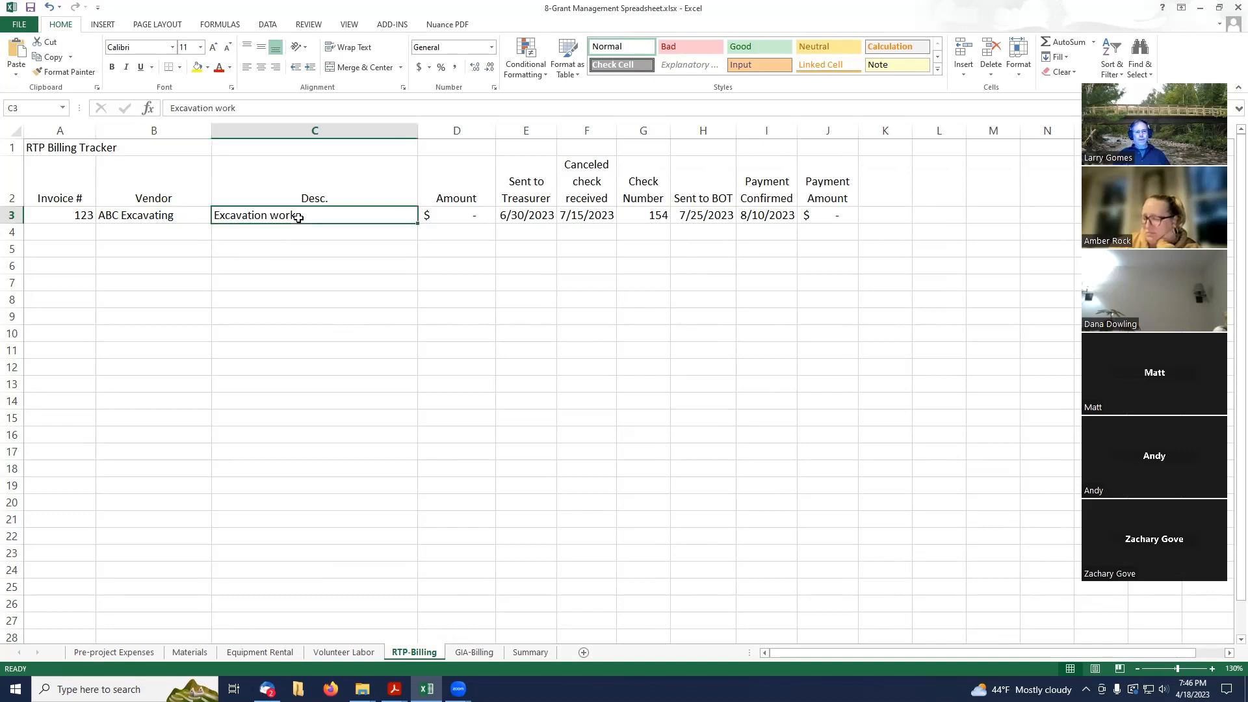
{"action": "left_click", "coordinate": [459, 216]}
{"action": "type", "text": "1,00"}
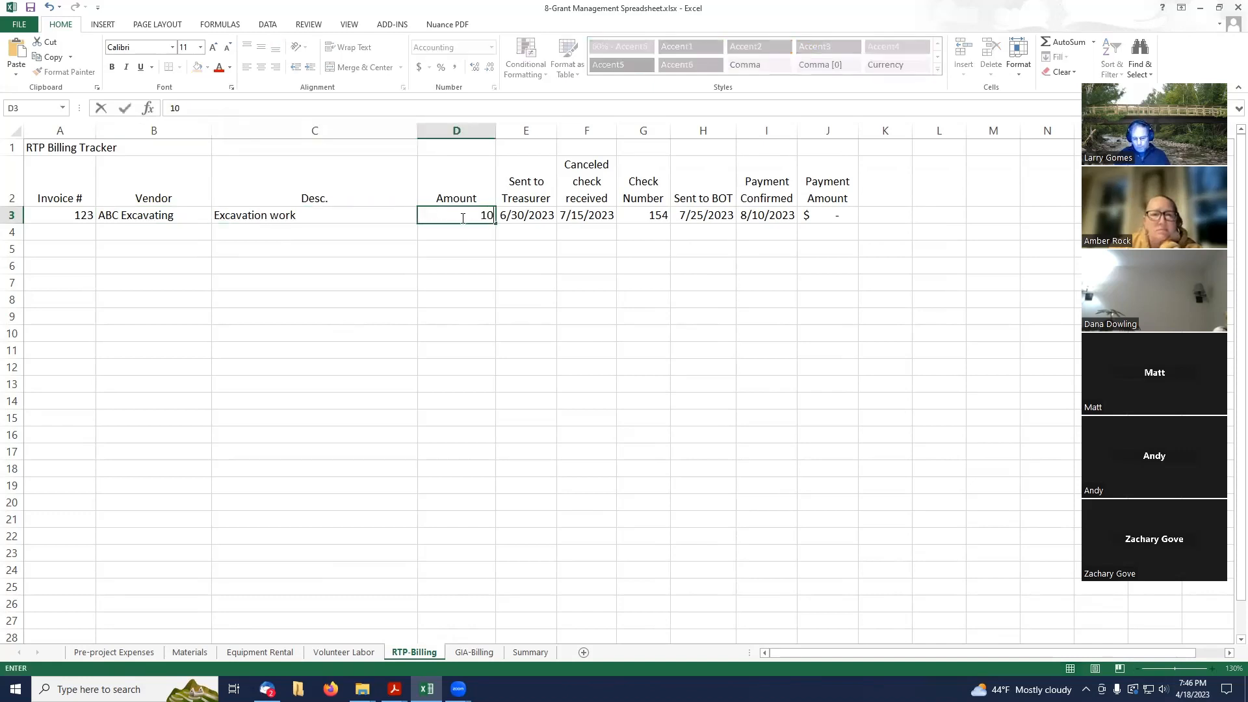
{"action": "type", "text": "00"}
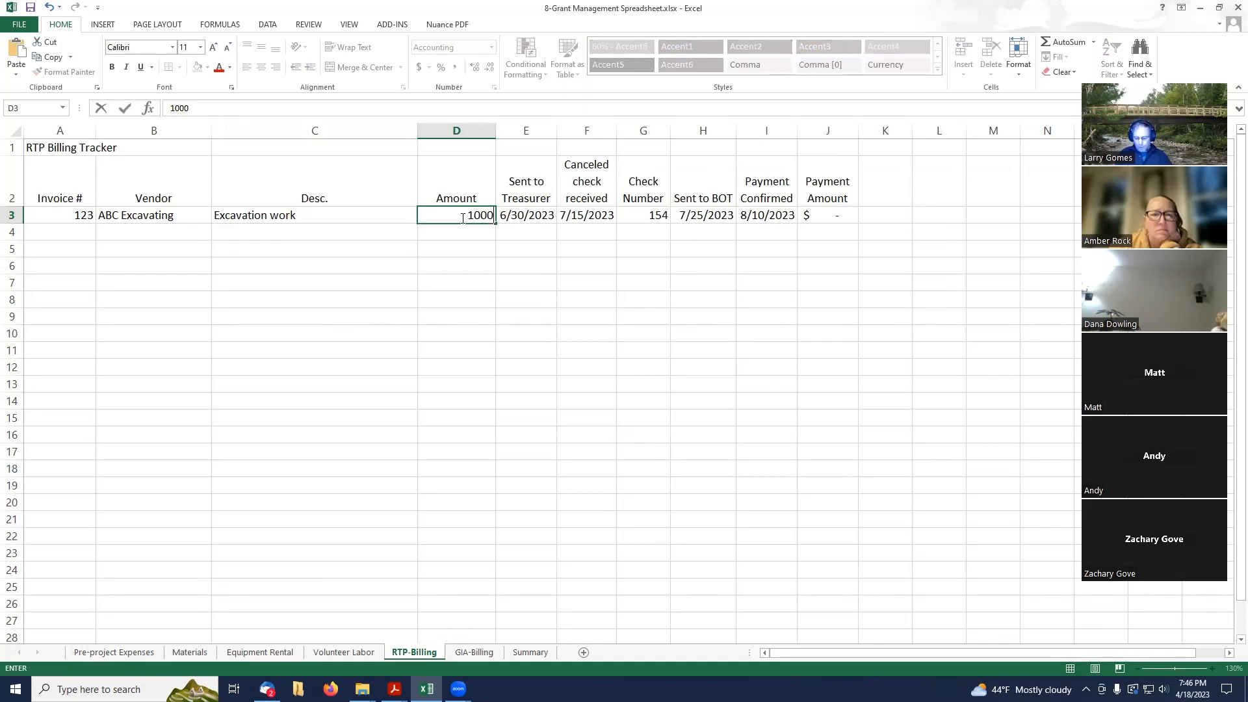
{"action": "key", "text": "Return"}
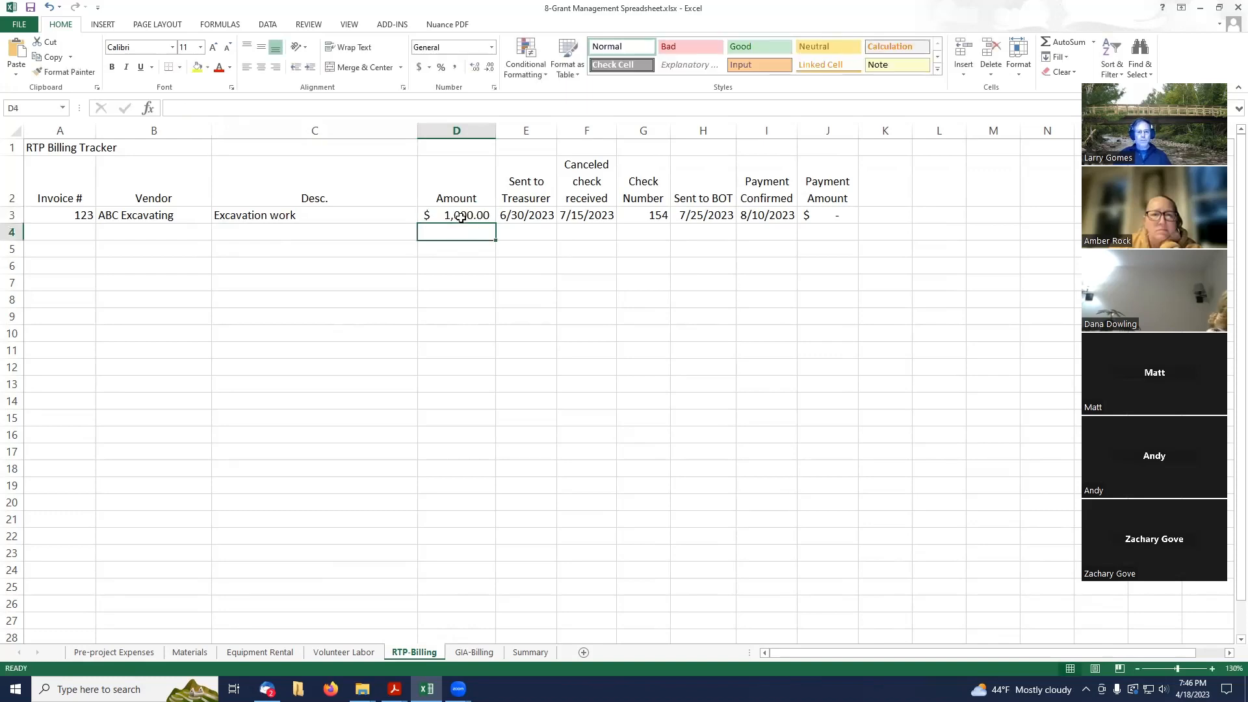
Review the ABC Excavating row's treasurer date, canceled check date, check number, BOT submission date and payment confirmation date
{"action": "left_click", "coordinate": [530, 214]}
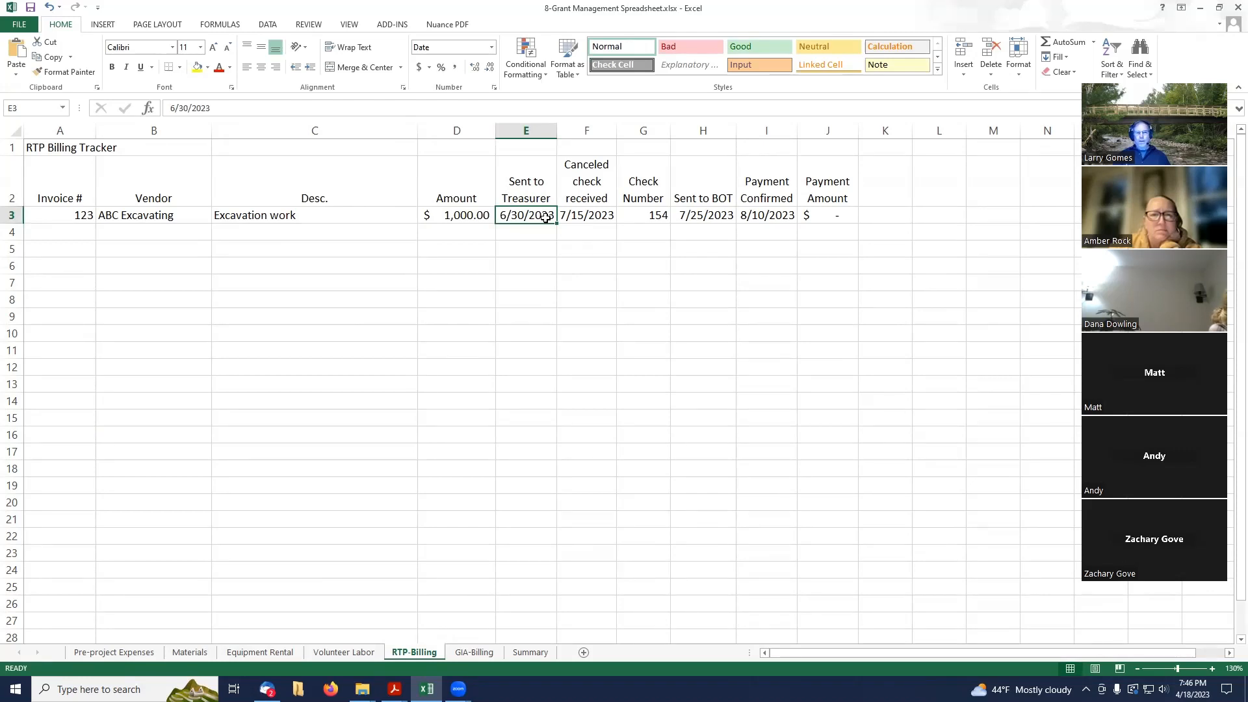
{"action": "left_click", "coordinate": [593, 218]}
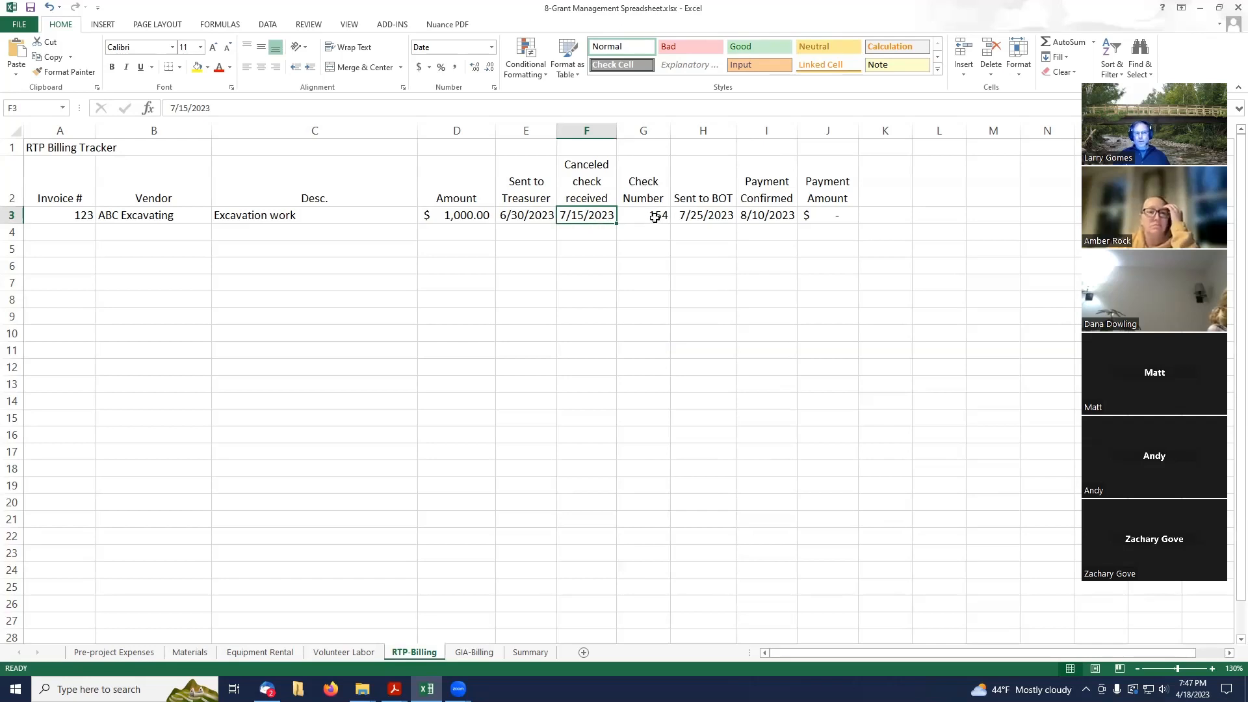
{"action": "left_click", "coordinate": [652, 217]}
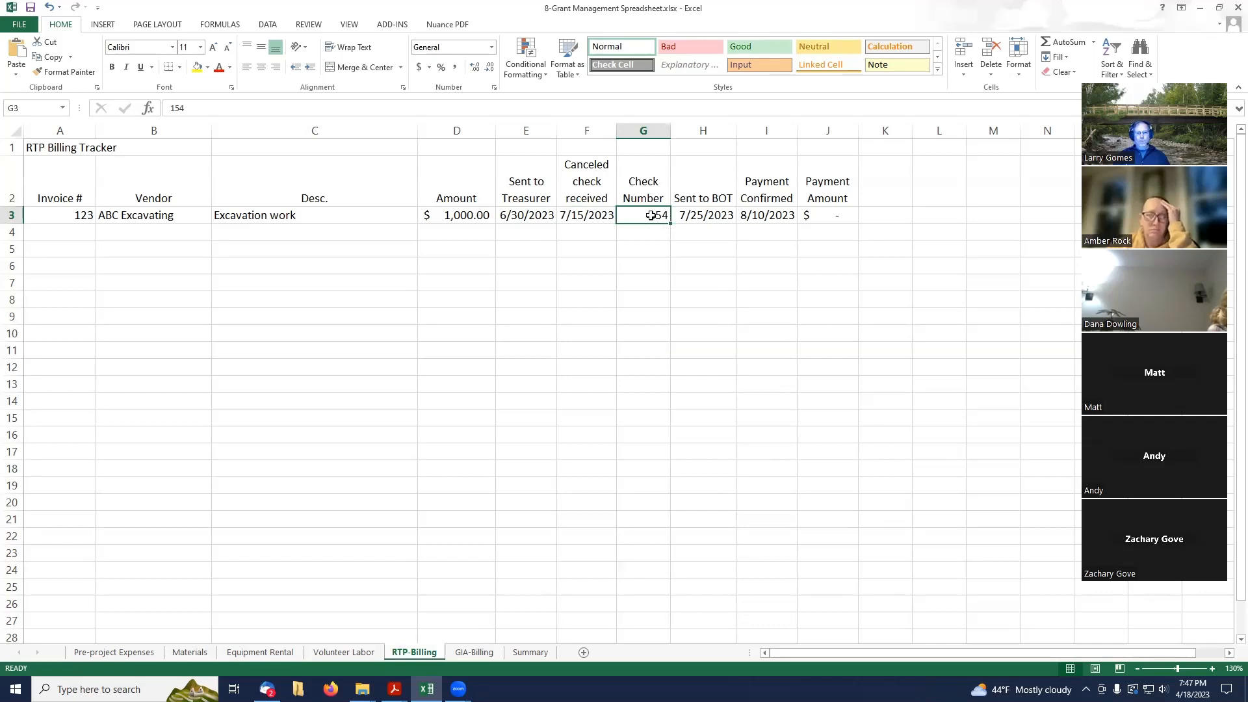
{"action": "left_click", "coordinate": [696, 216]}
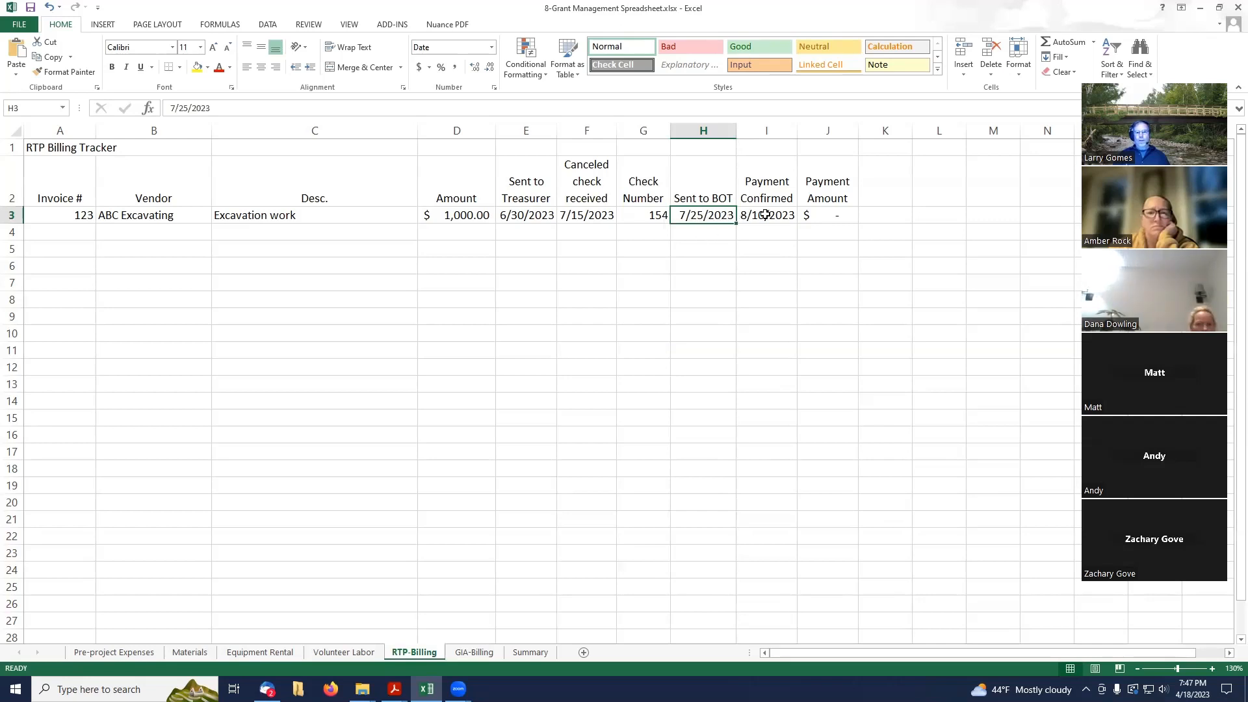
{"action": "left_click", "coordinate": [766, 215]}
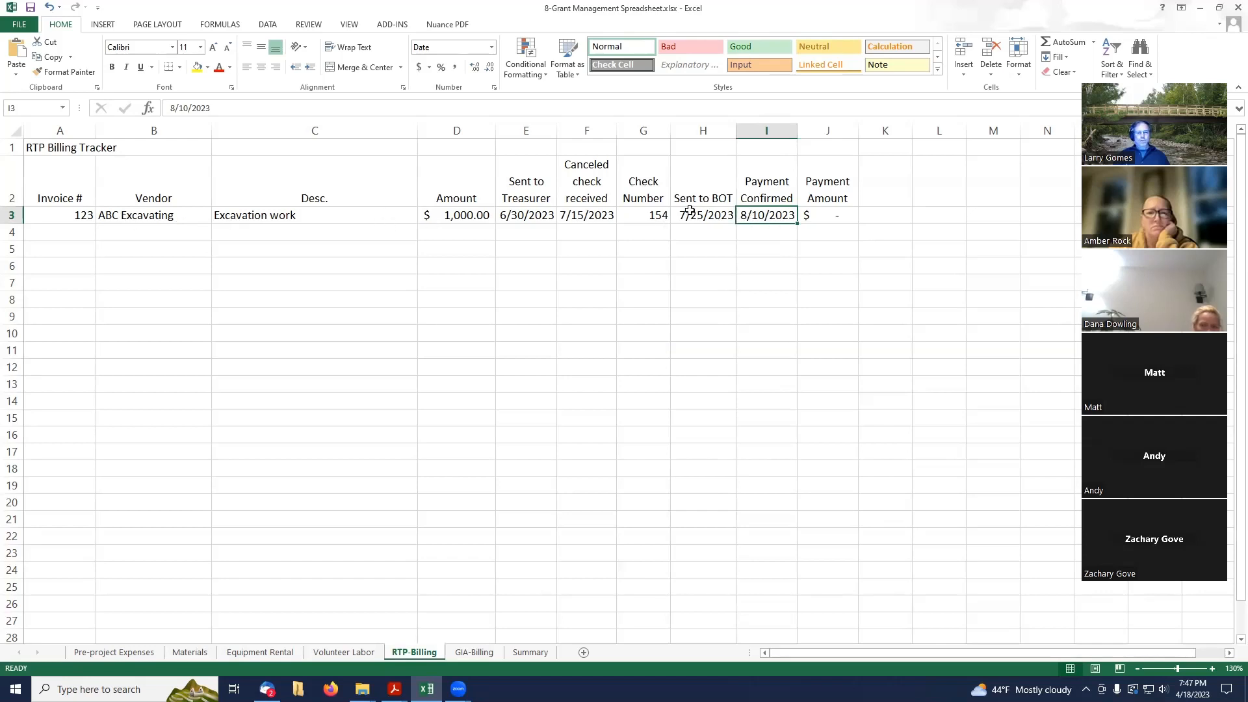
{"action": "left_click", "coordinate": [779, 236]}
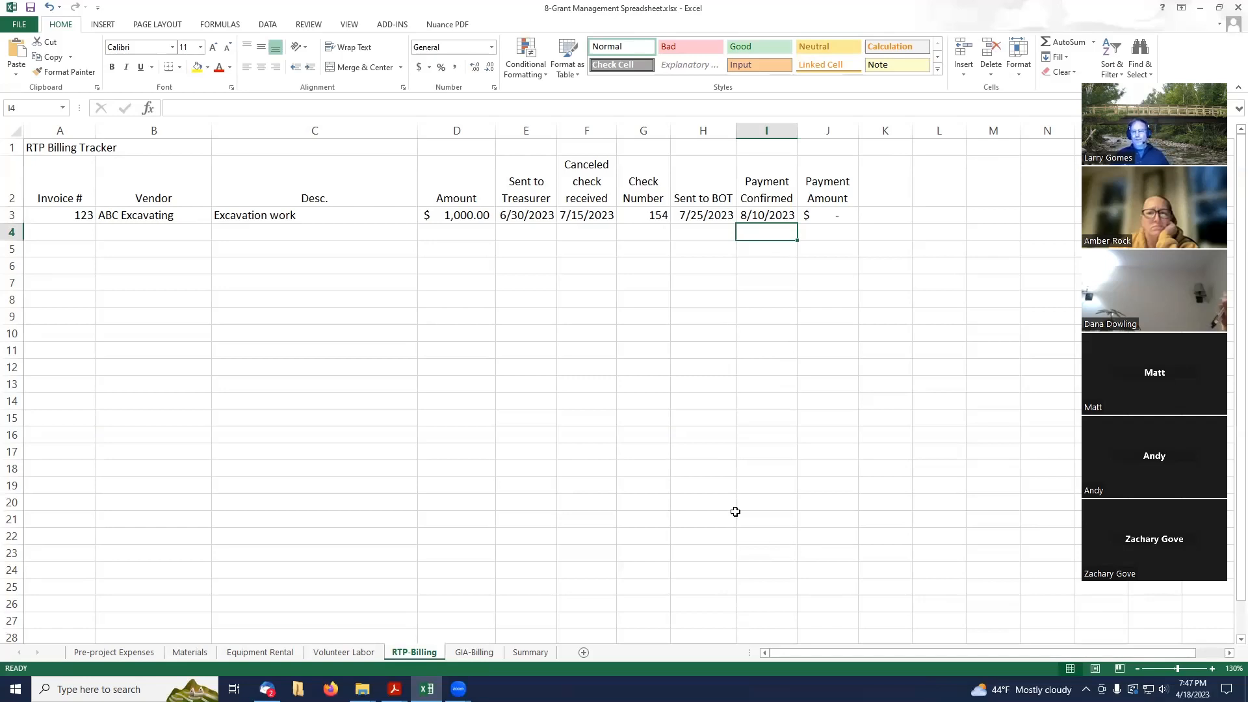
{"action": "left_click", "coordinate": [767, 214]}
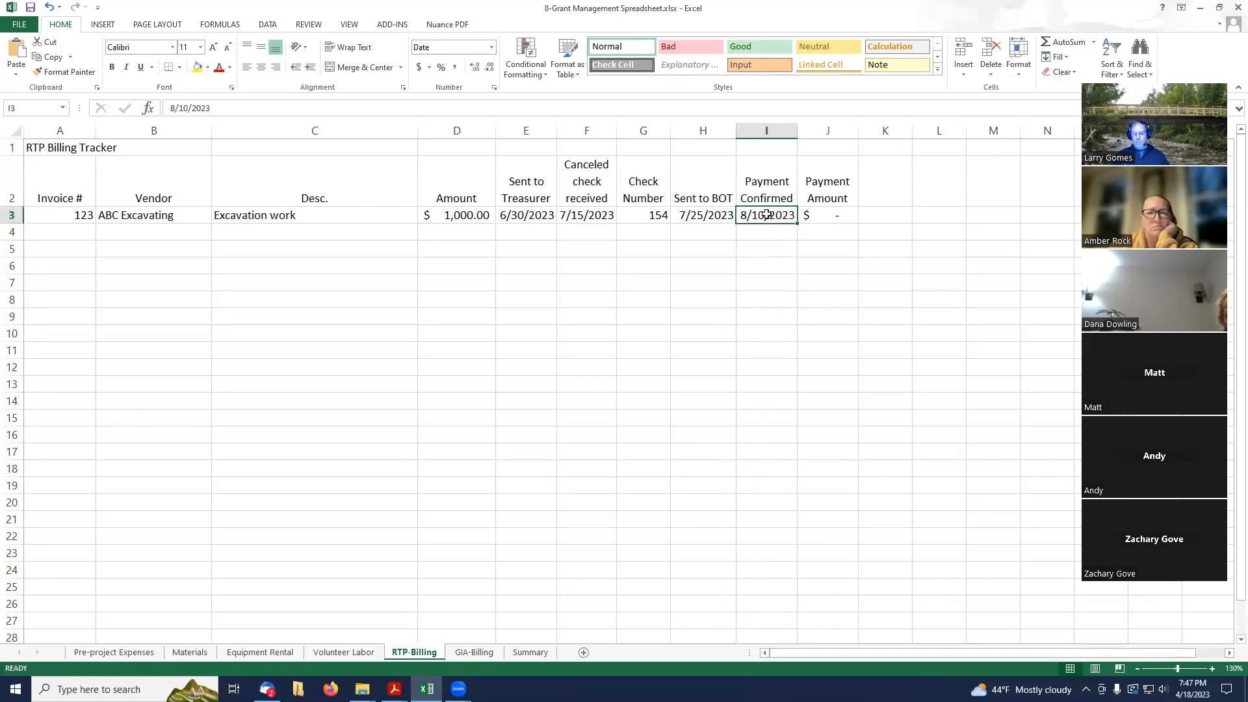
Compare the ABC Excavating invoice number, amount and check number with its BOT submission and payment confirmation entries
{"action": "left_click", "coordinate": [458, 216]}
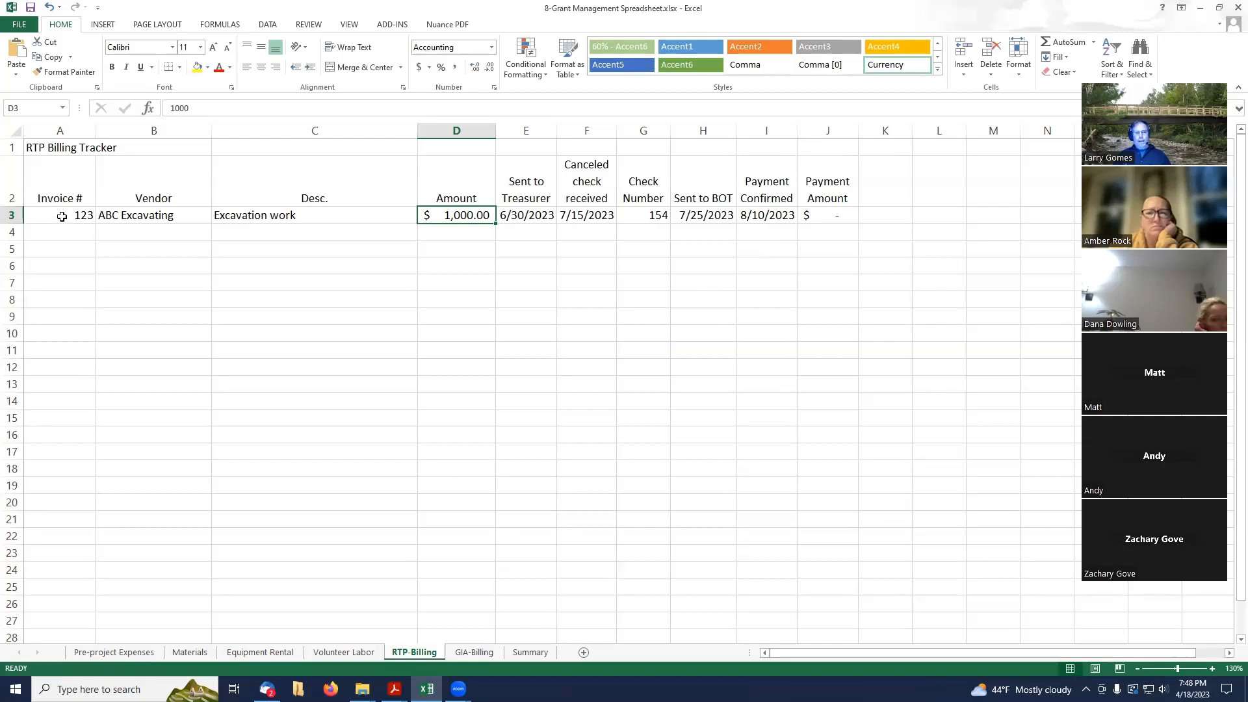
{"action": "left_click", "coordinate": [62, 217]}
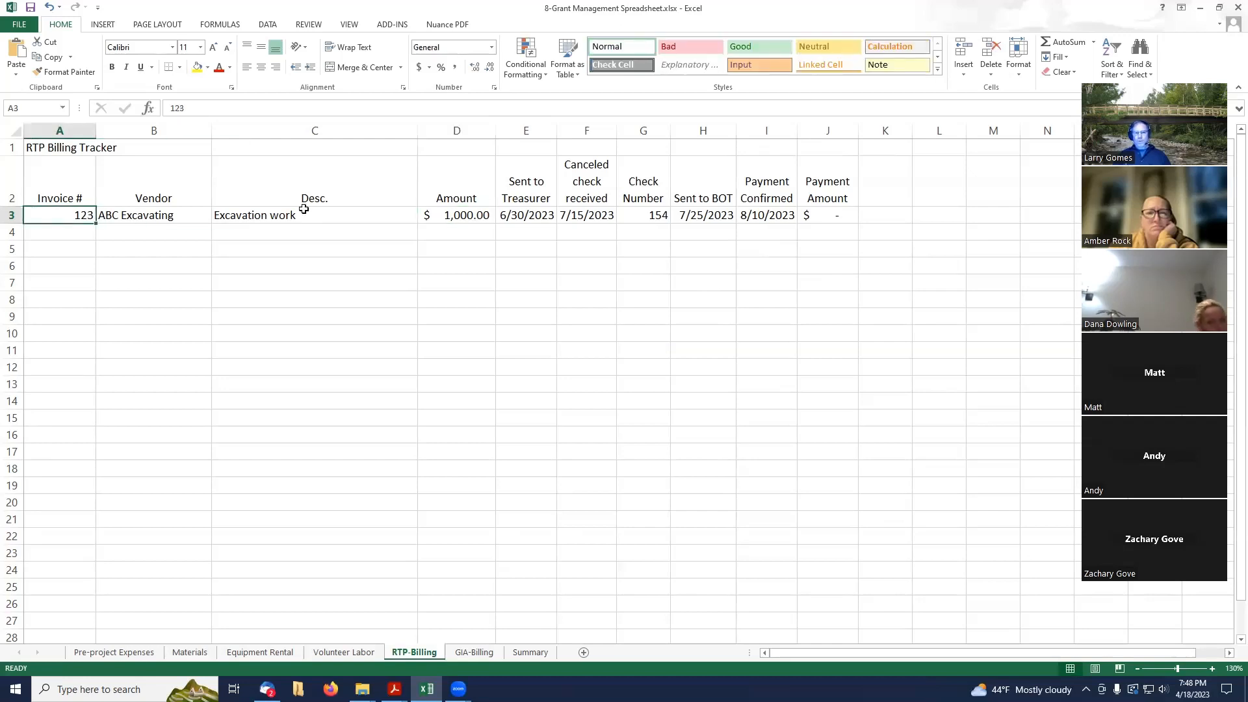
{"action": "left_click", "coordinate": [650, 216]}
{"action": "left_click", "coordinate": [459, 218]}
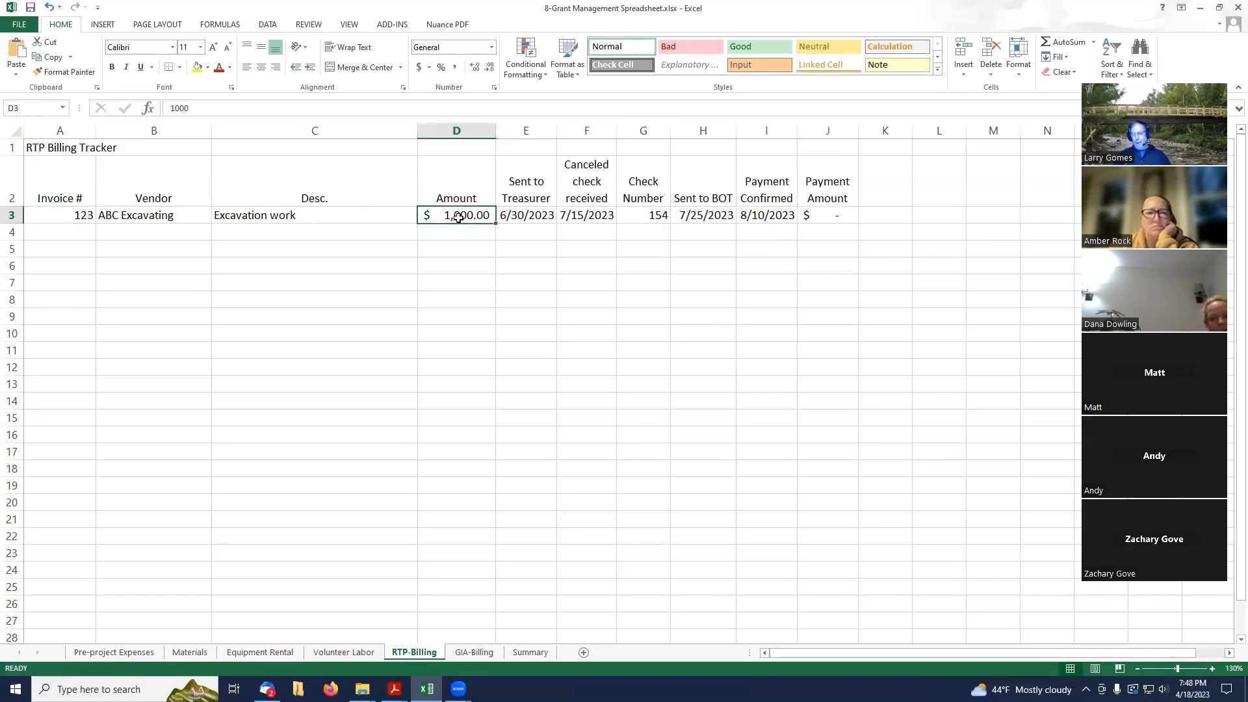
{"action": "left_click", "coordinate": [80, 236]}
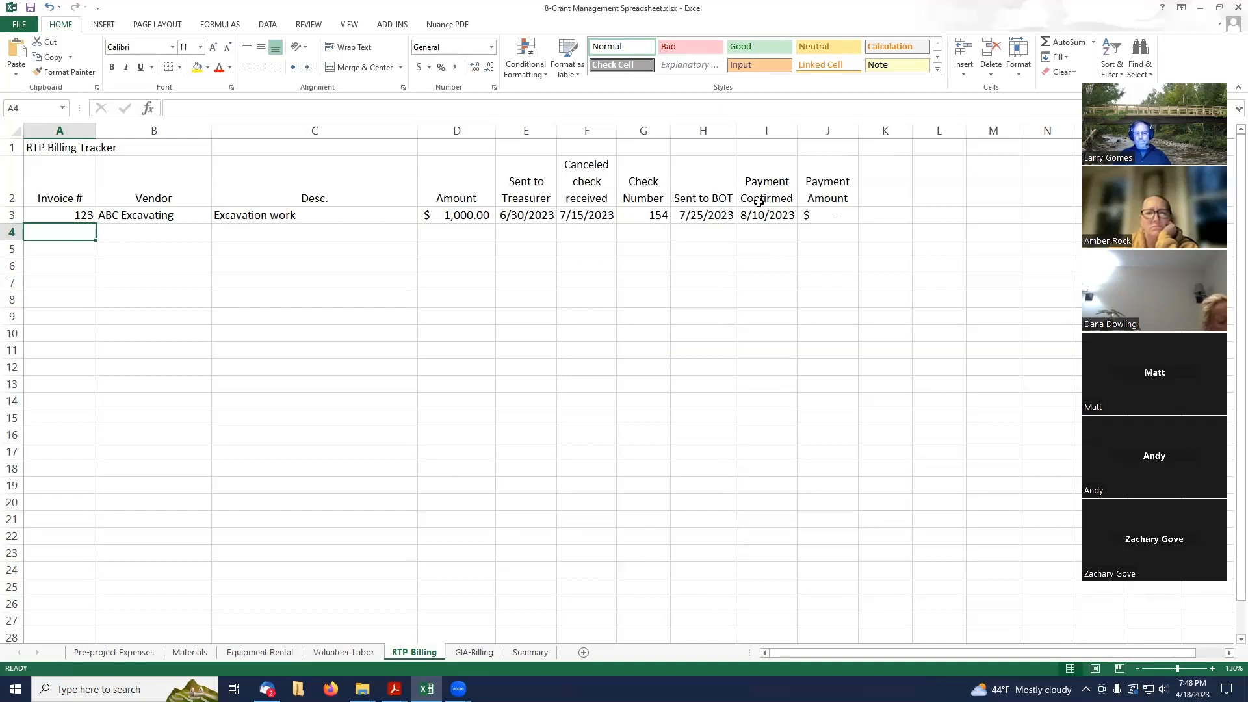
{"action": "left_click", "coordinate": [778, 214]}
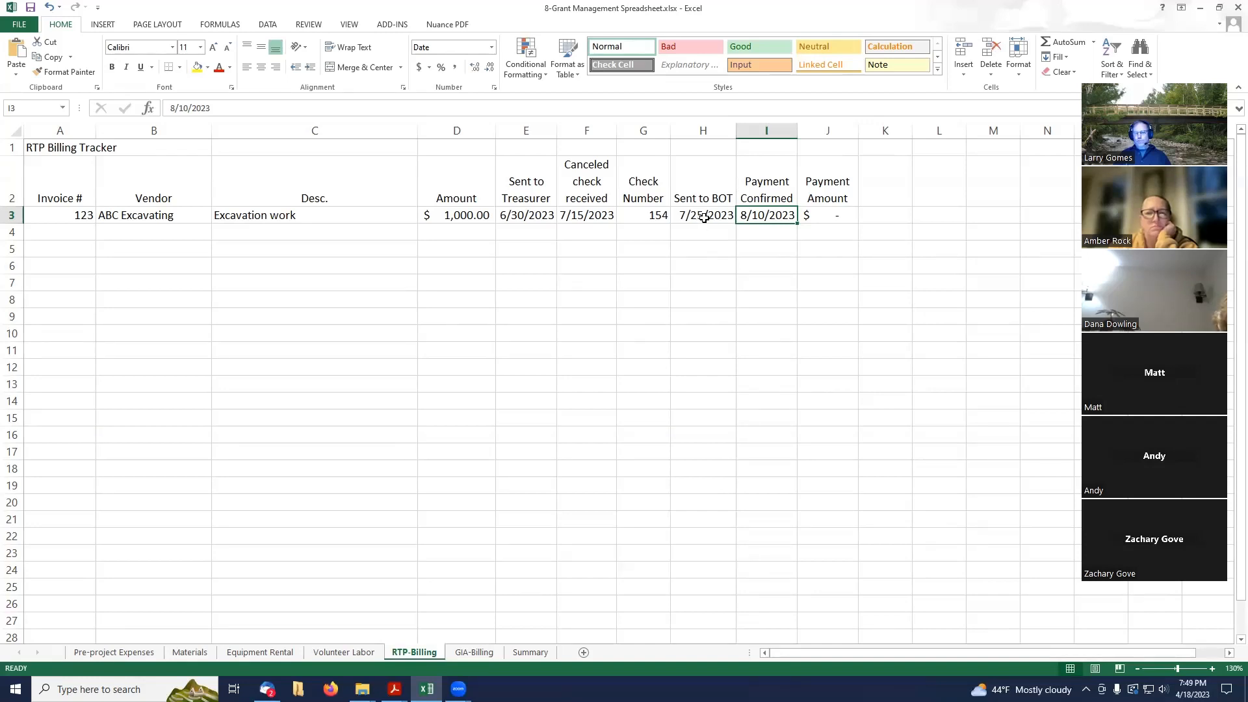
{"action": "left_click", "coordinate": [756, 231]}
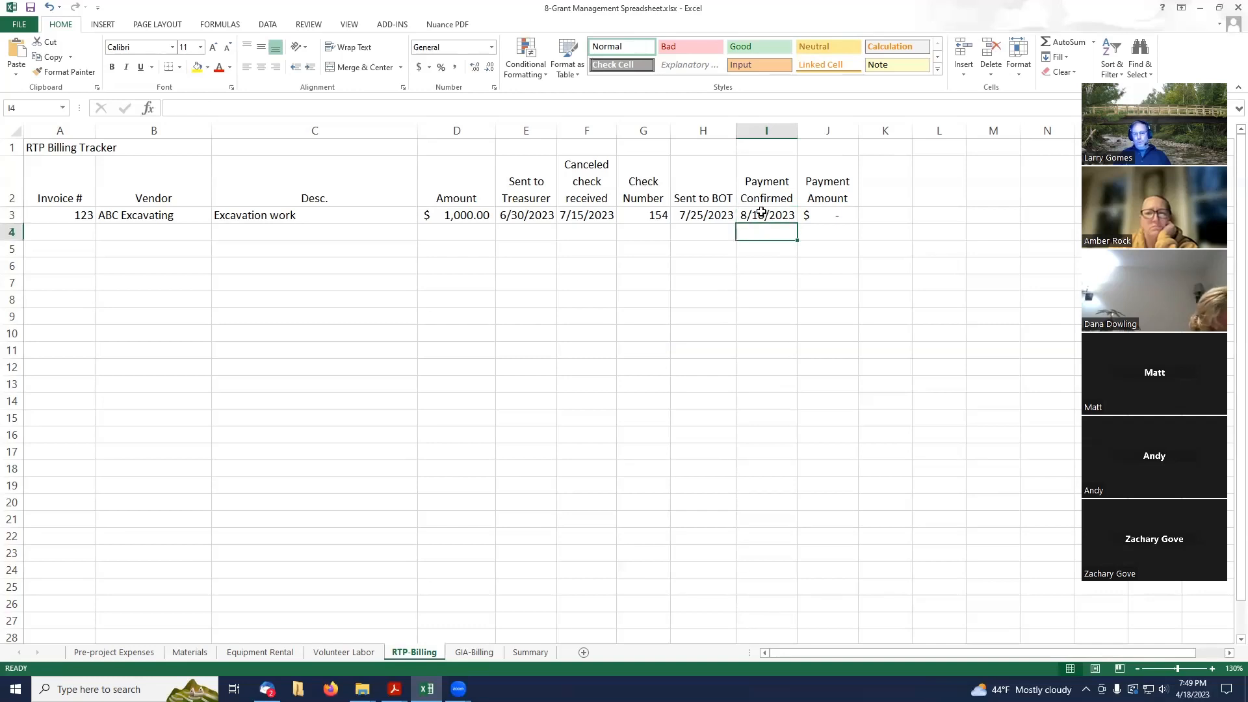
{"action": "left_click", "coordinate": [760, 213]}
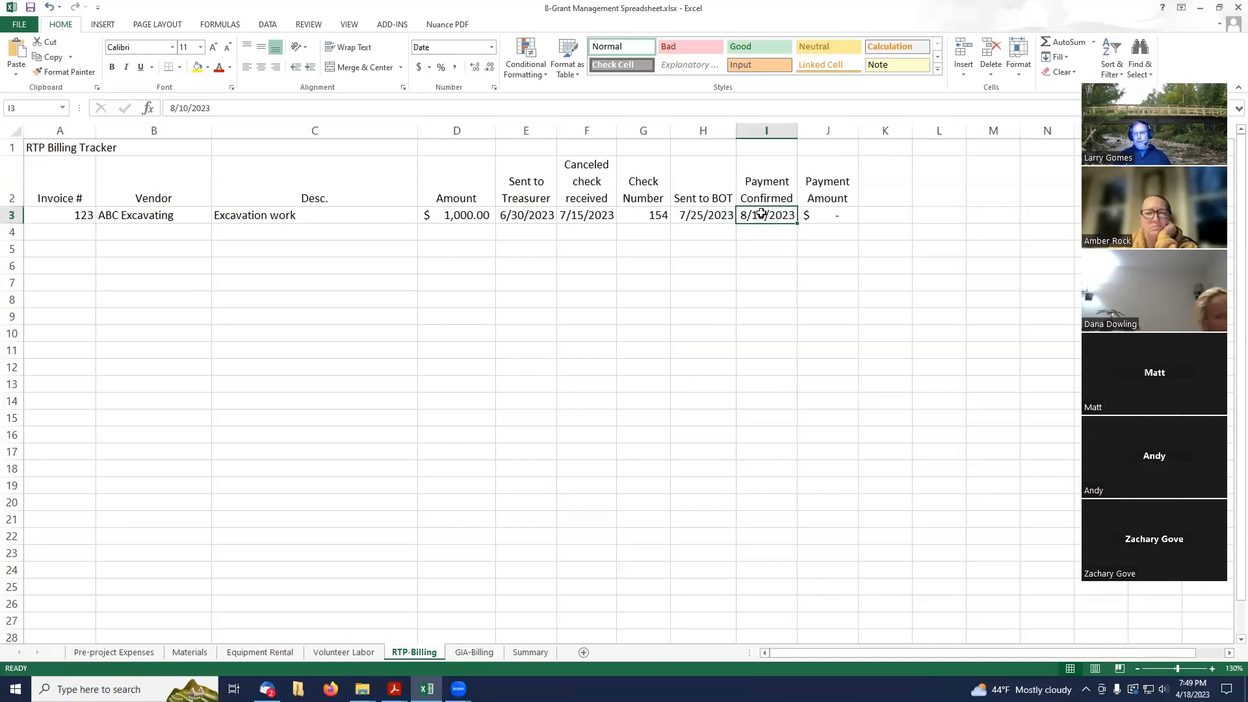
{"action": "left_click", "coordinate": [694, 219]}
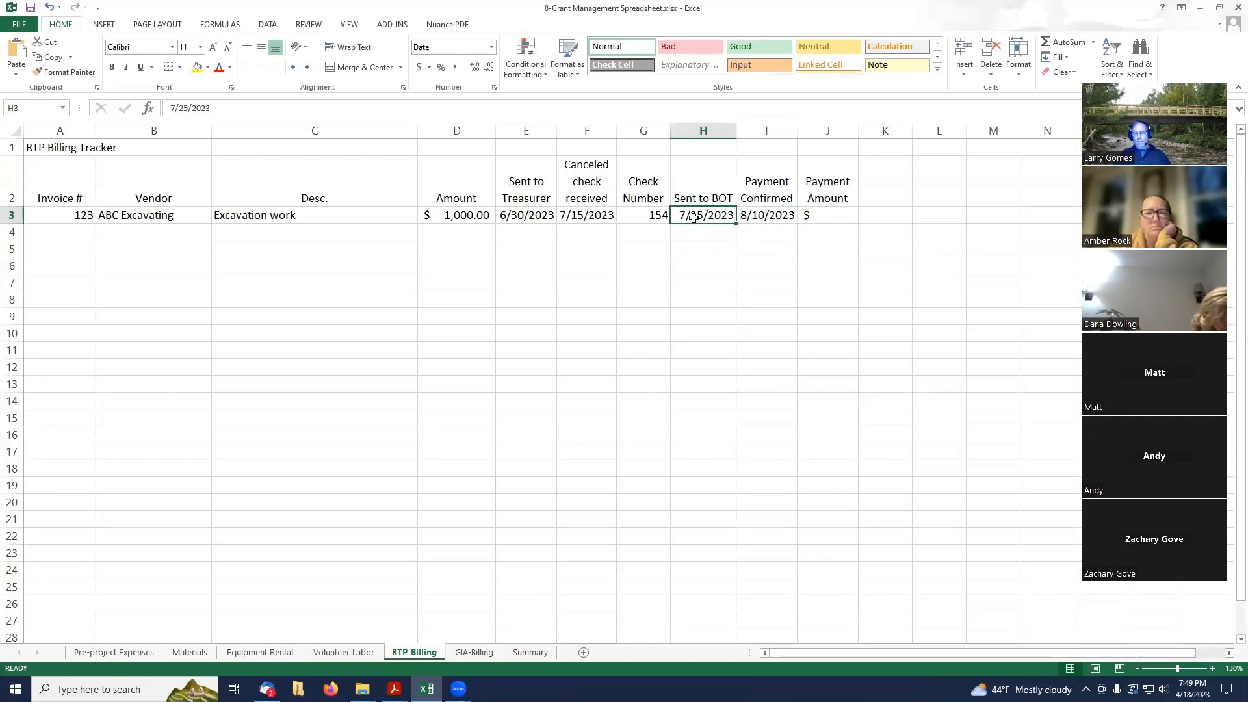
{"action": "left_click", "coordinate": [639, 215]}
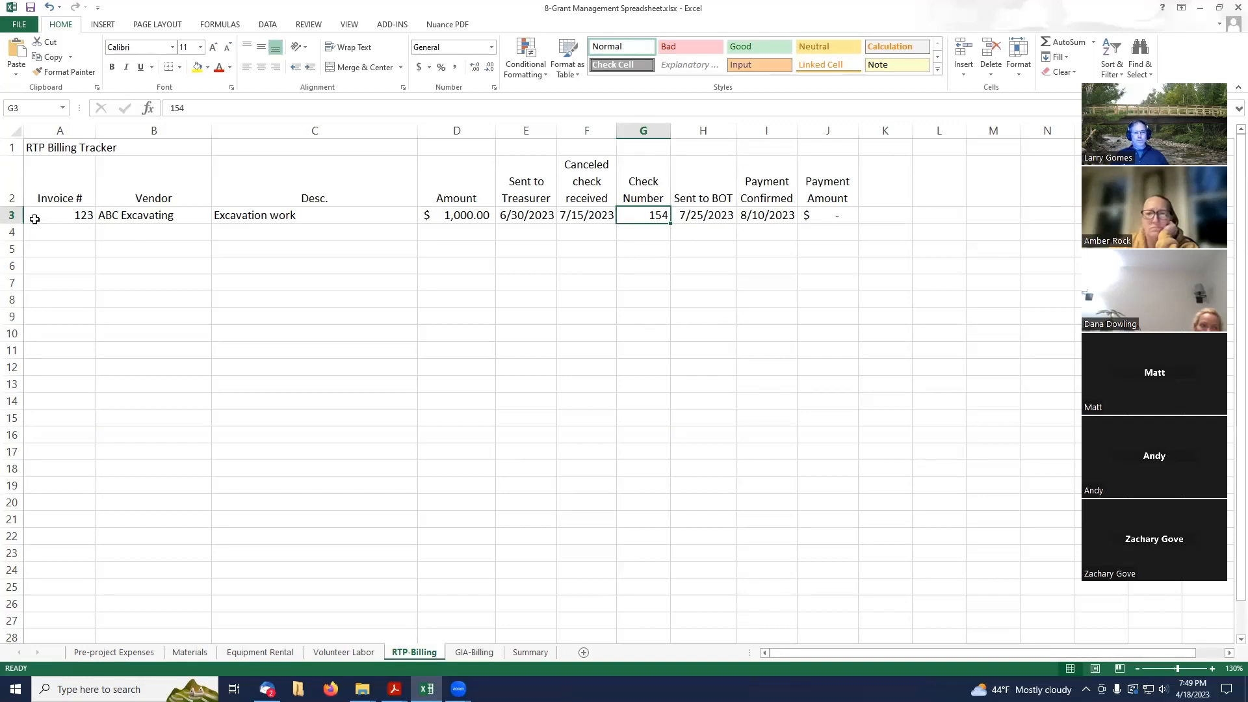
{"action": "left_click", "coordinate": [843, 238]}
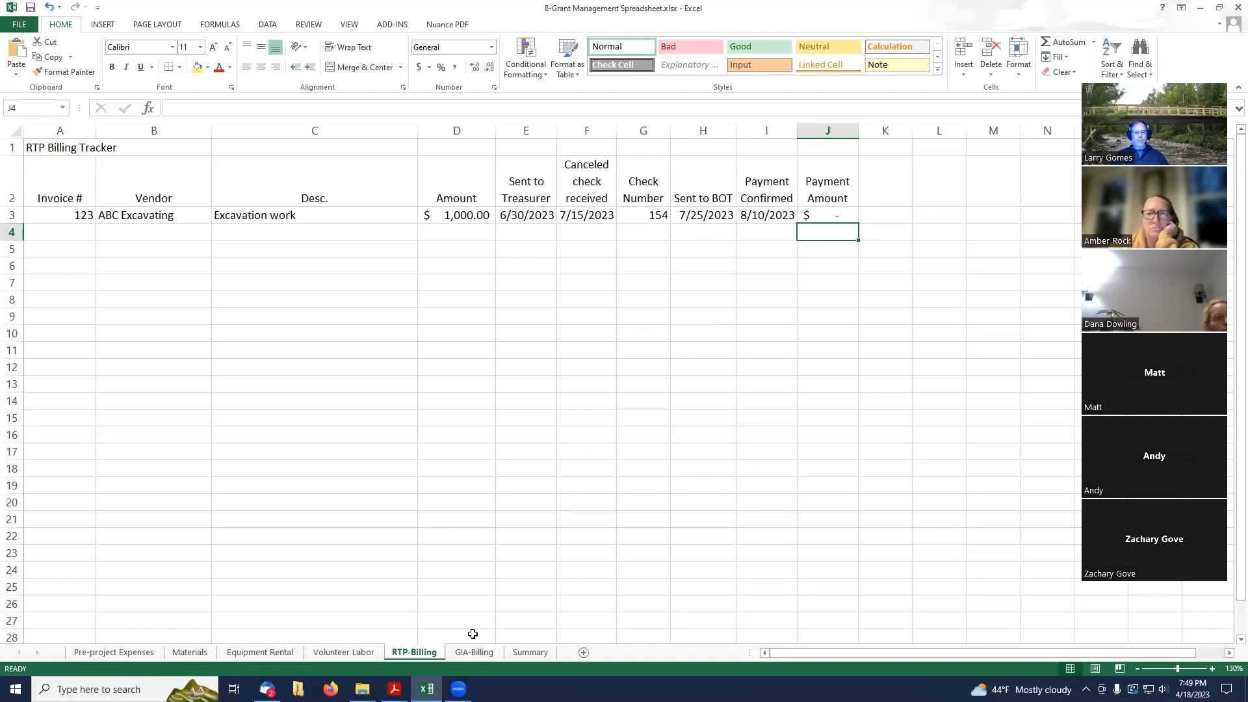
In the GIA-Billing sheet, set the amount of the Sand and Gravel LLC gravel invoice to 500
{"action": "left_click", "coordinate": [470, 653]}
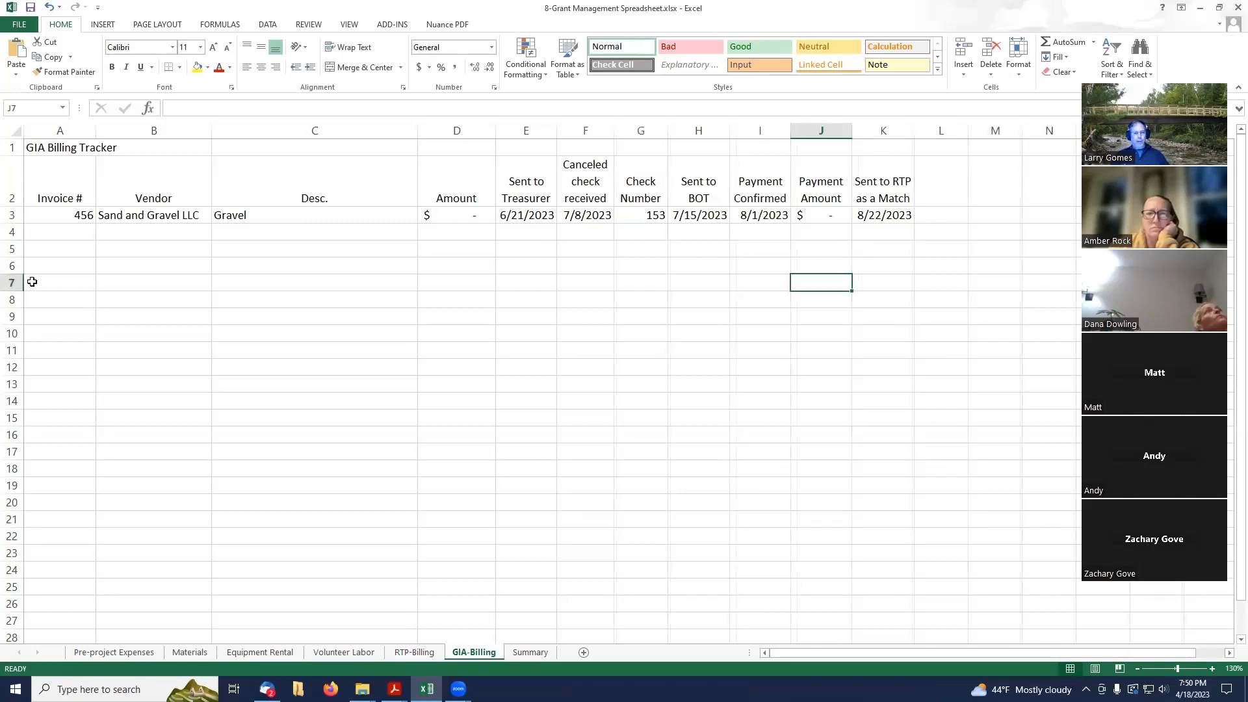
{"action": "left_click", "coordinate": [45, 217]}
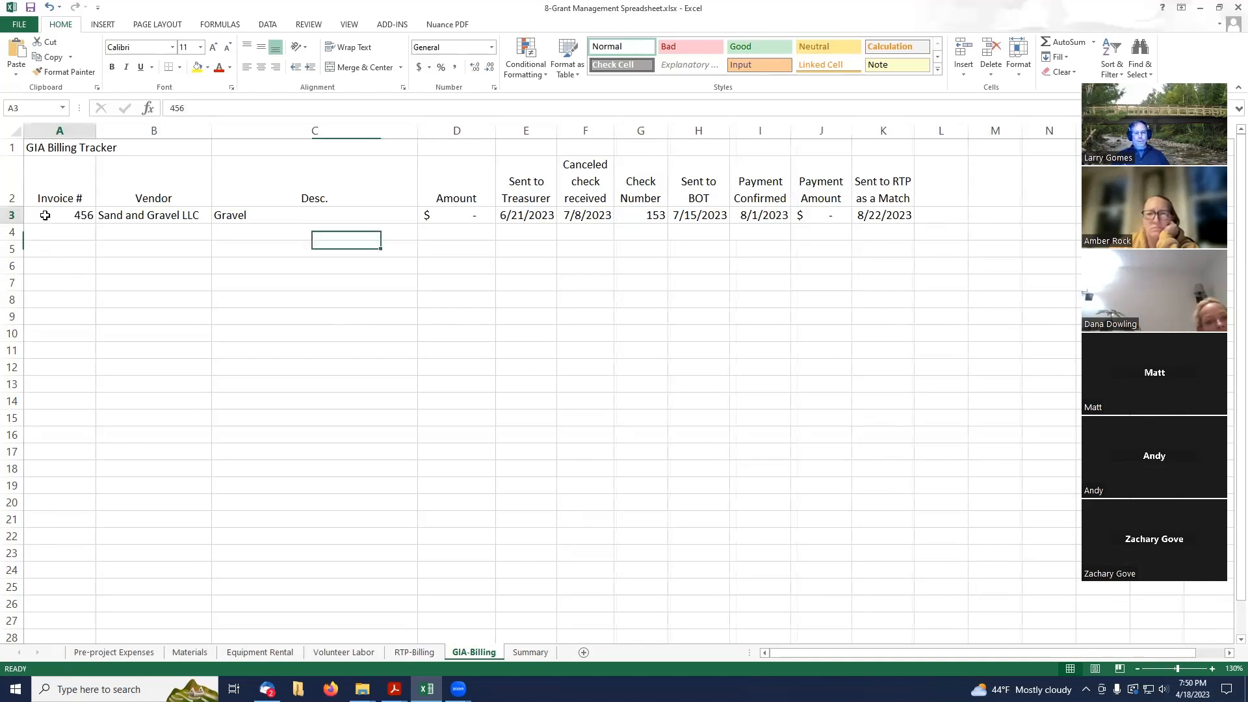
{"action": "left_click", "coordinate": [150, 213]}
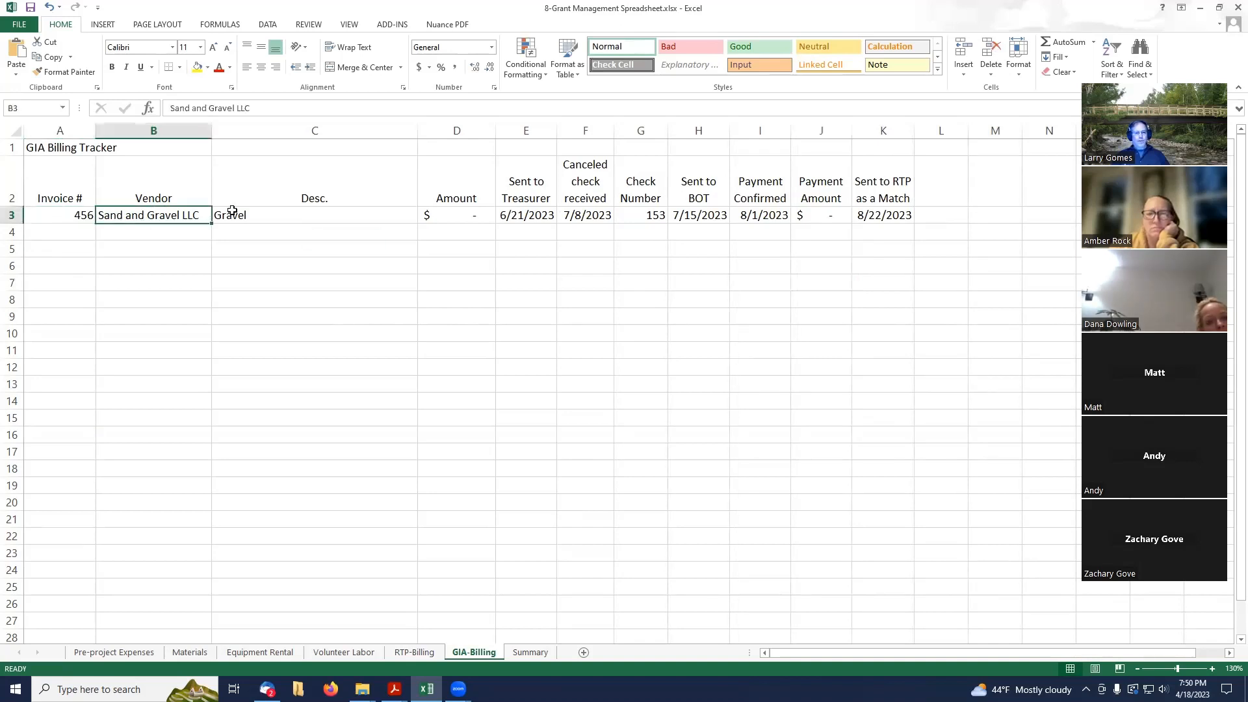
{"action": "left_click", "coordinate": [312, 215]}
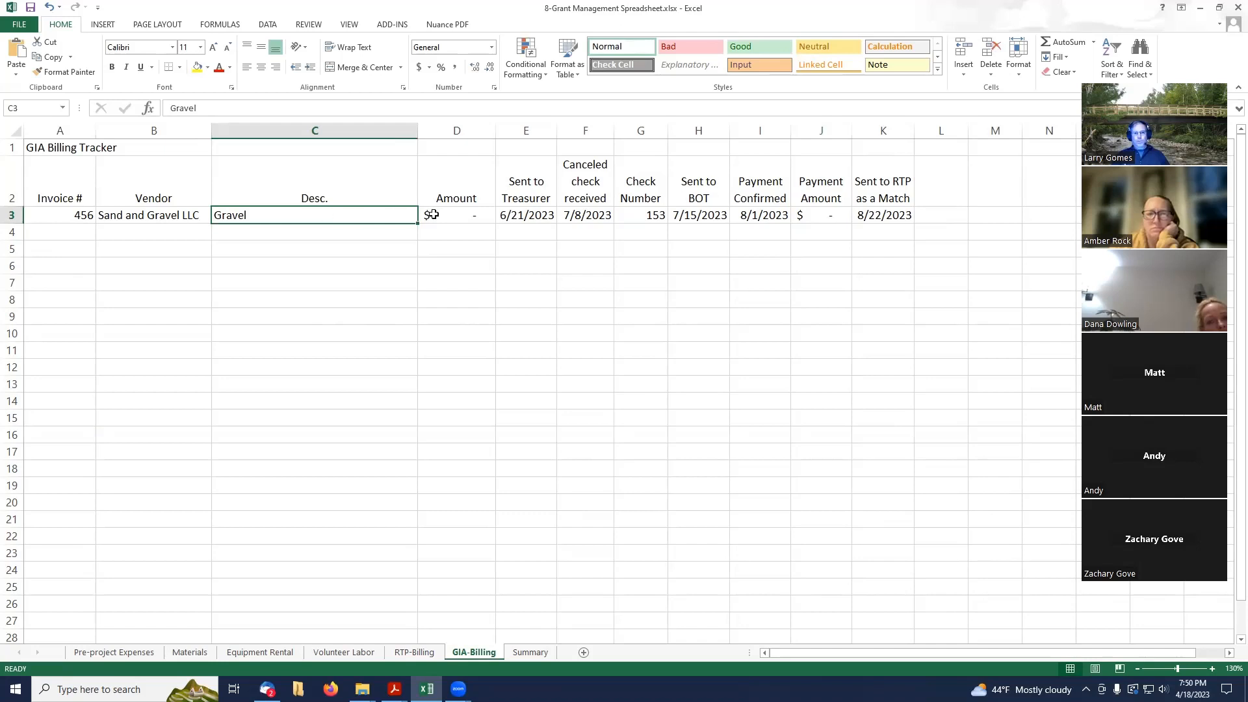
{"action": "left_click", "coordinate": [467, 216]}
{"action": "type", "text": "500"}
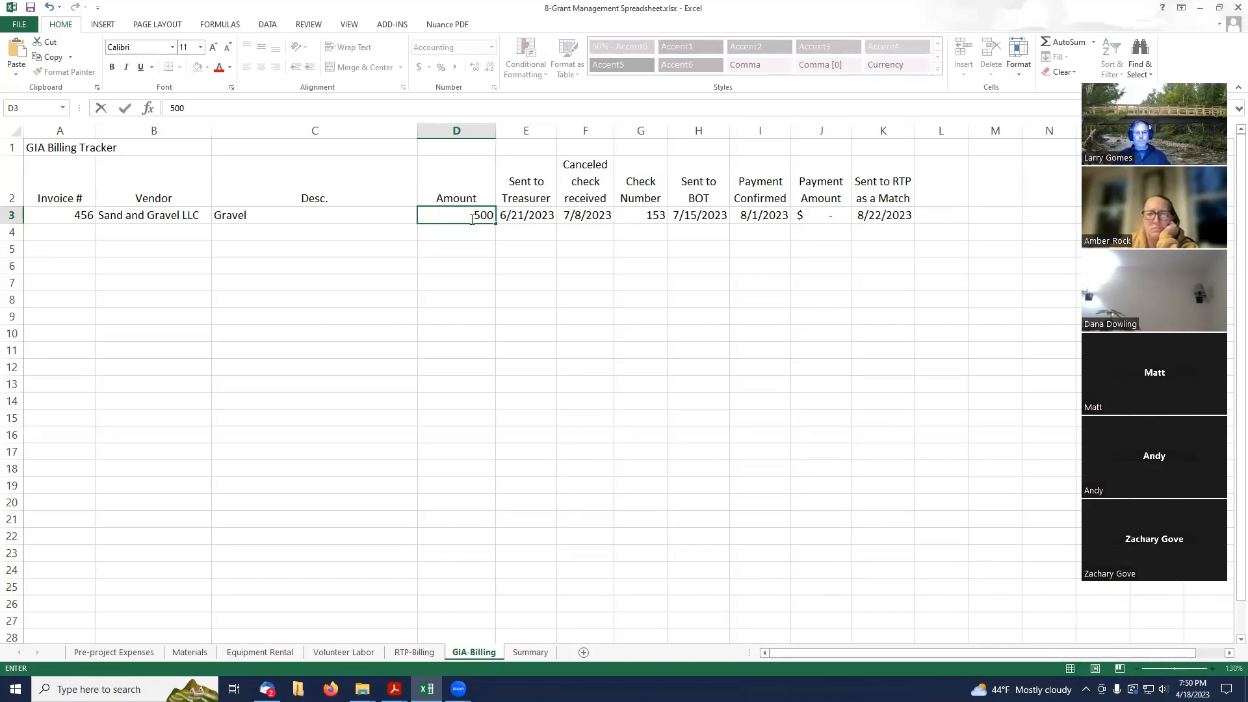
{"action": "key", "text": "Return"}
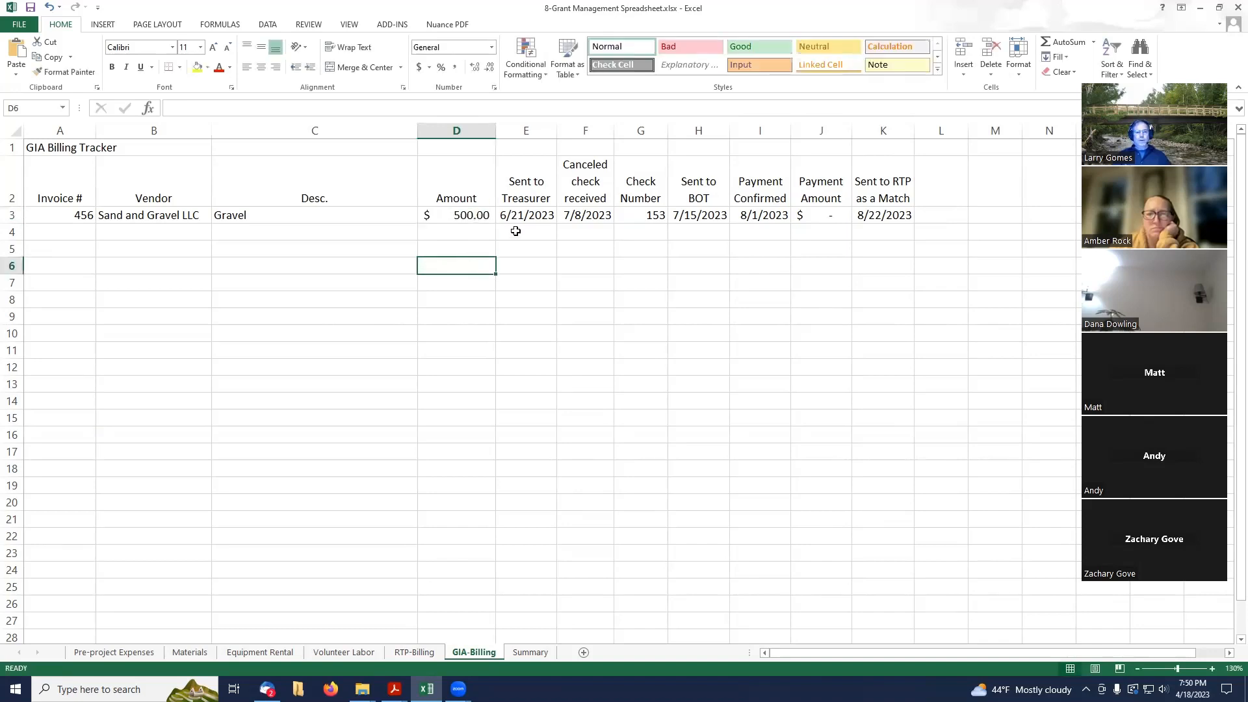
Review the Sand and Gravel LLC row's treasurer date, canceled check date, check number, BOT submission date and payment confirmation date
{"action": "left_click", "coordinate": [530, 217]}
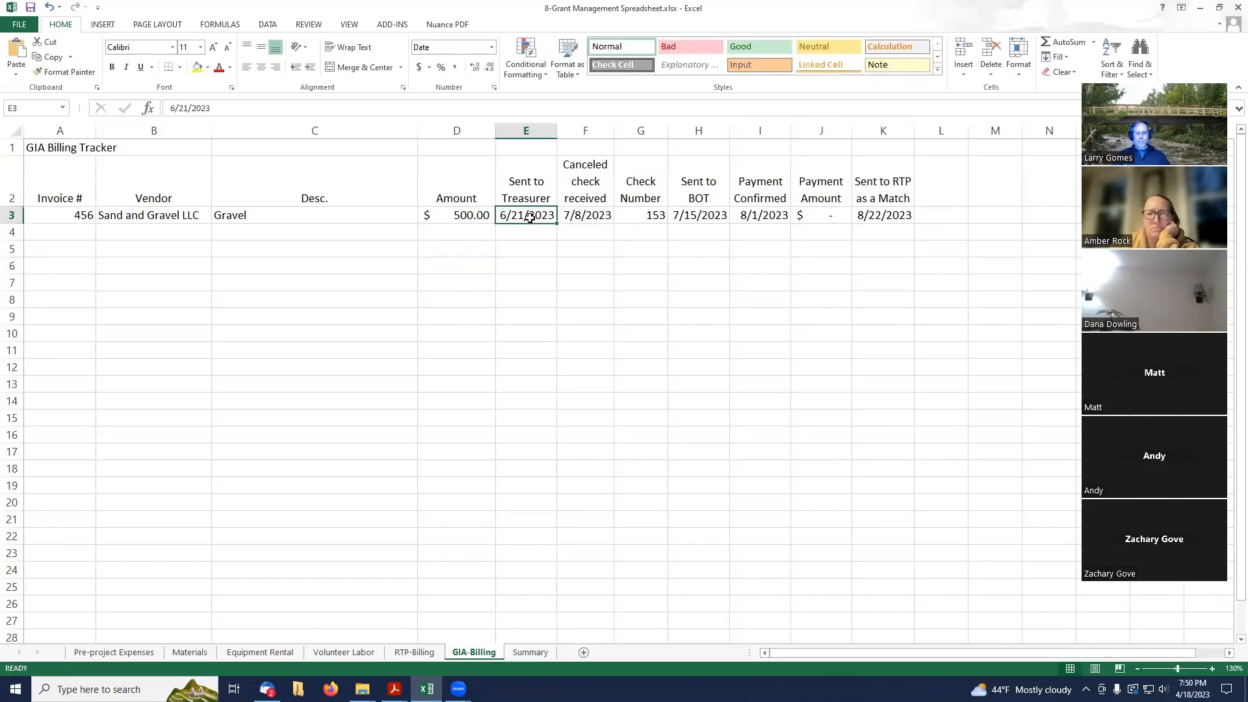
{"action": "left_click", "coordinate": [594, 215]}
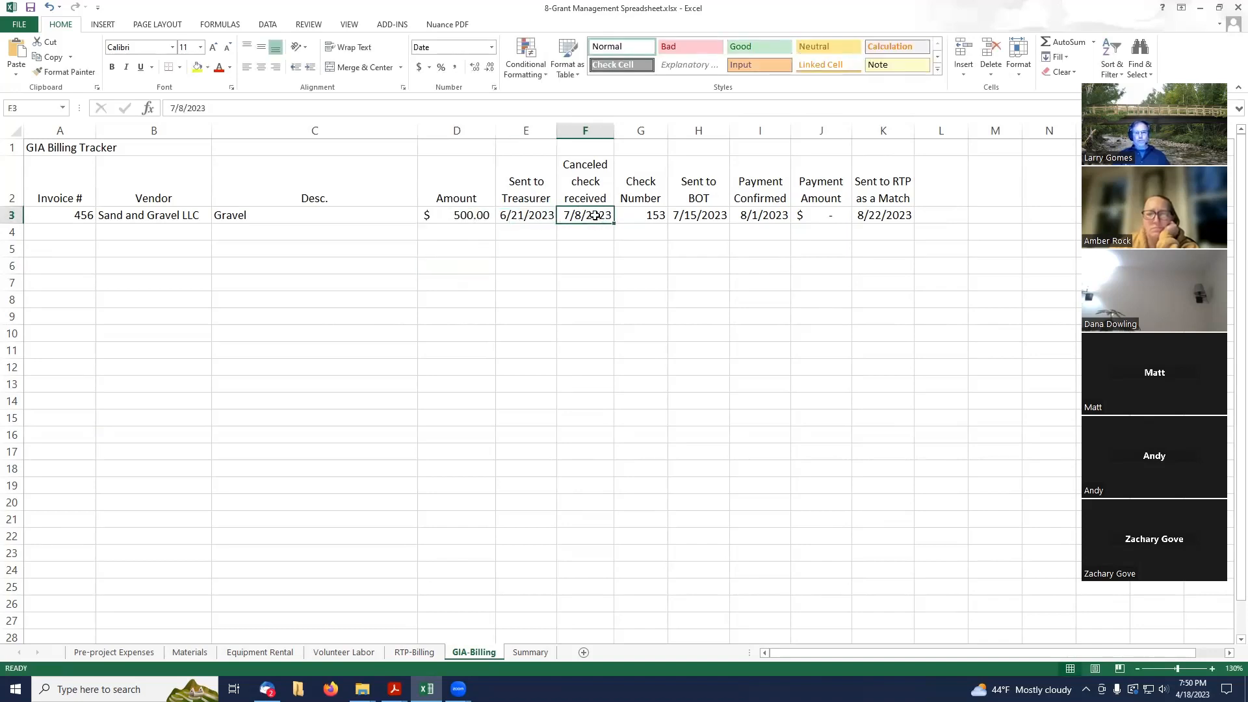
{"action": "left_click", "coordinate": [651, 216]}
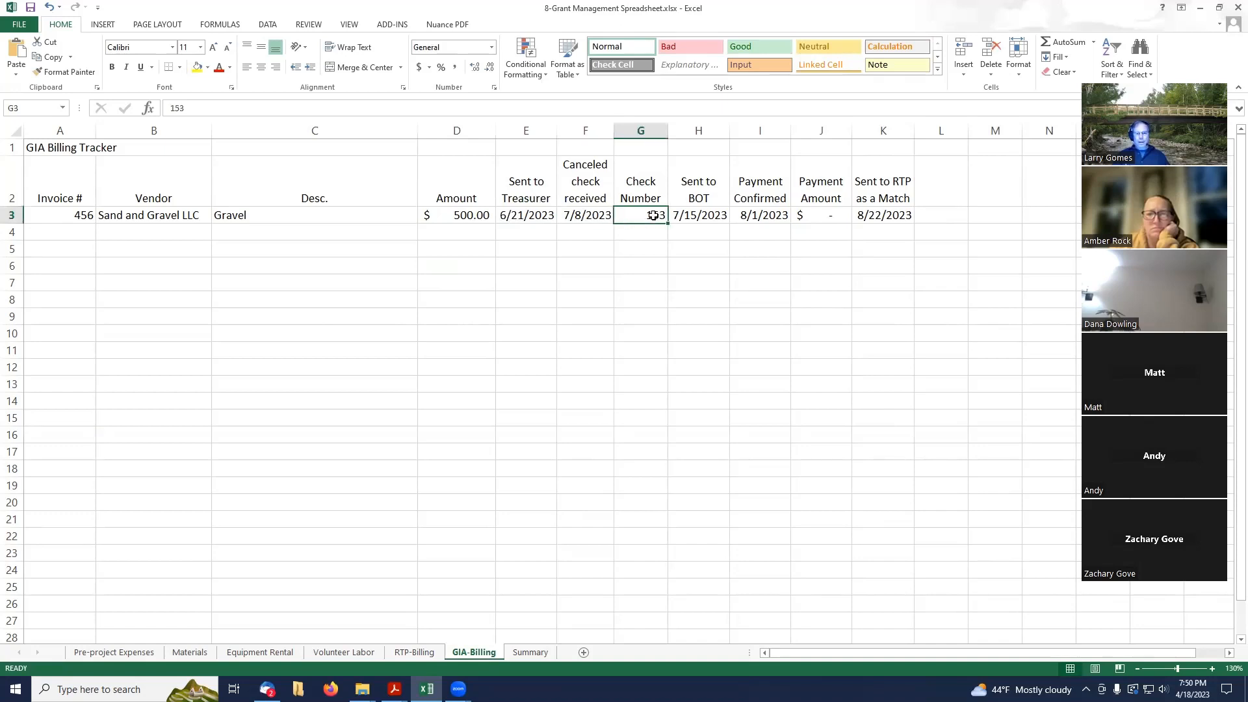
{"action": "left_click", "coordinate": [711, 216]}
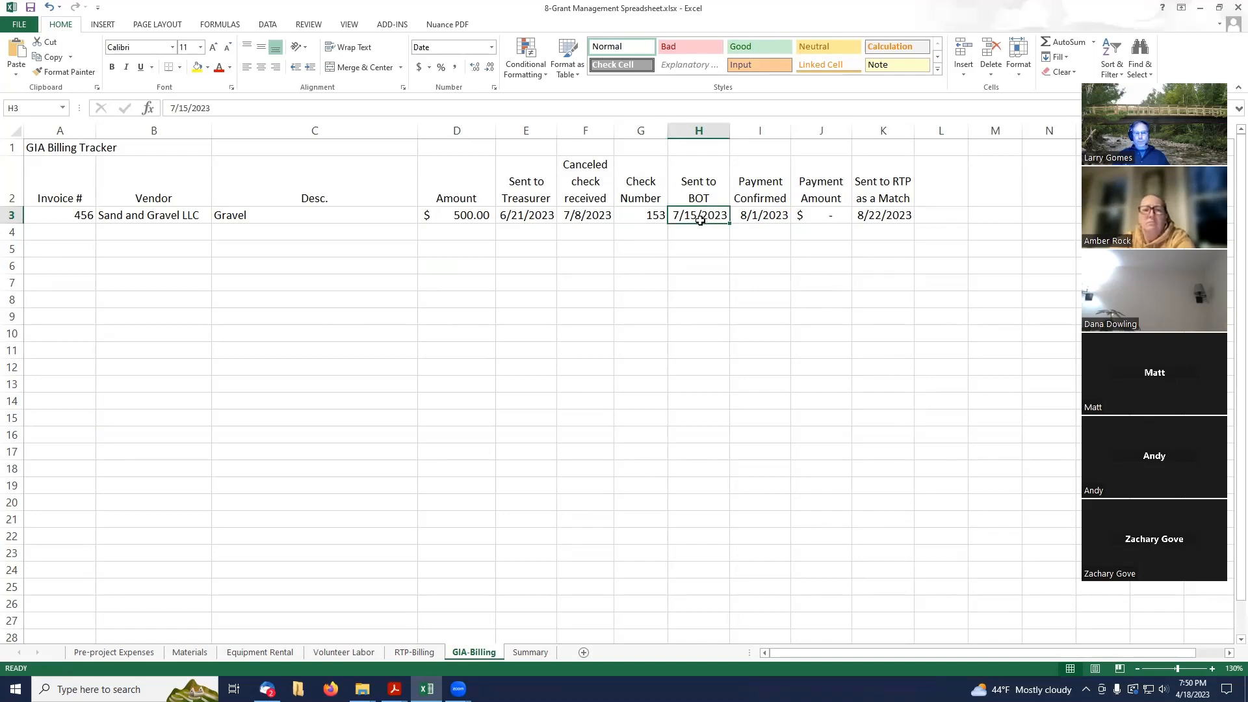
{"action": "left_click", "coordinate": [771, 214]}
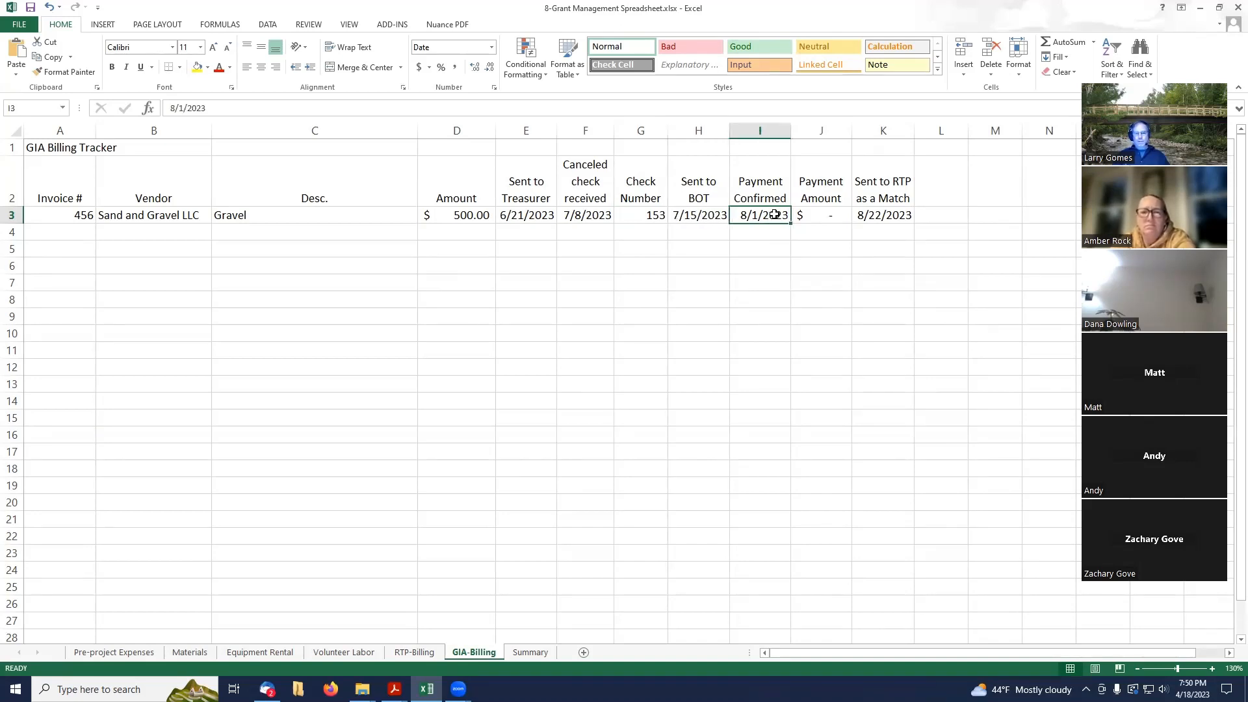
Set the payment amount of the Sand and Gravel LLC invoice to 500 and check its sent-to-RTP-as-match date
{"action": "left_click", "coordinate": [834, 217]}
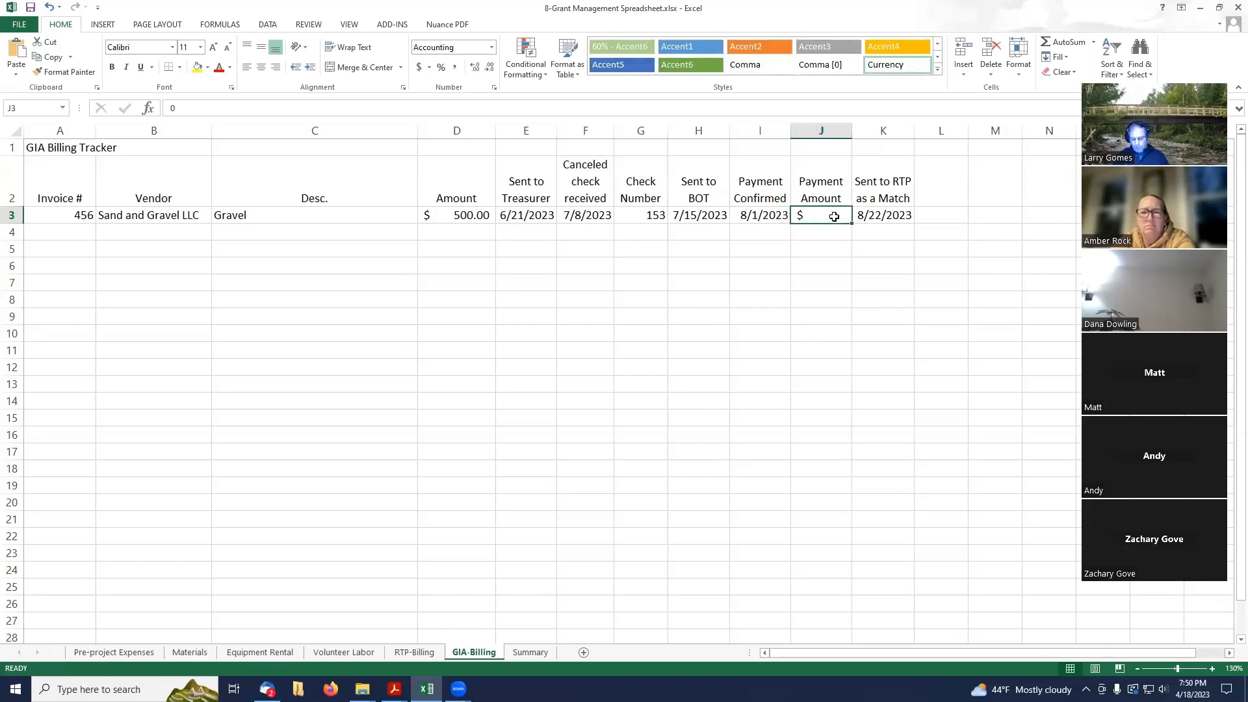
{"action": "type", "text": "500"}
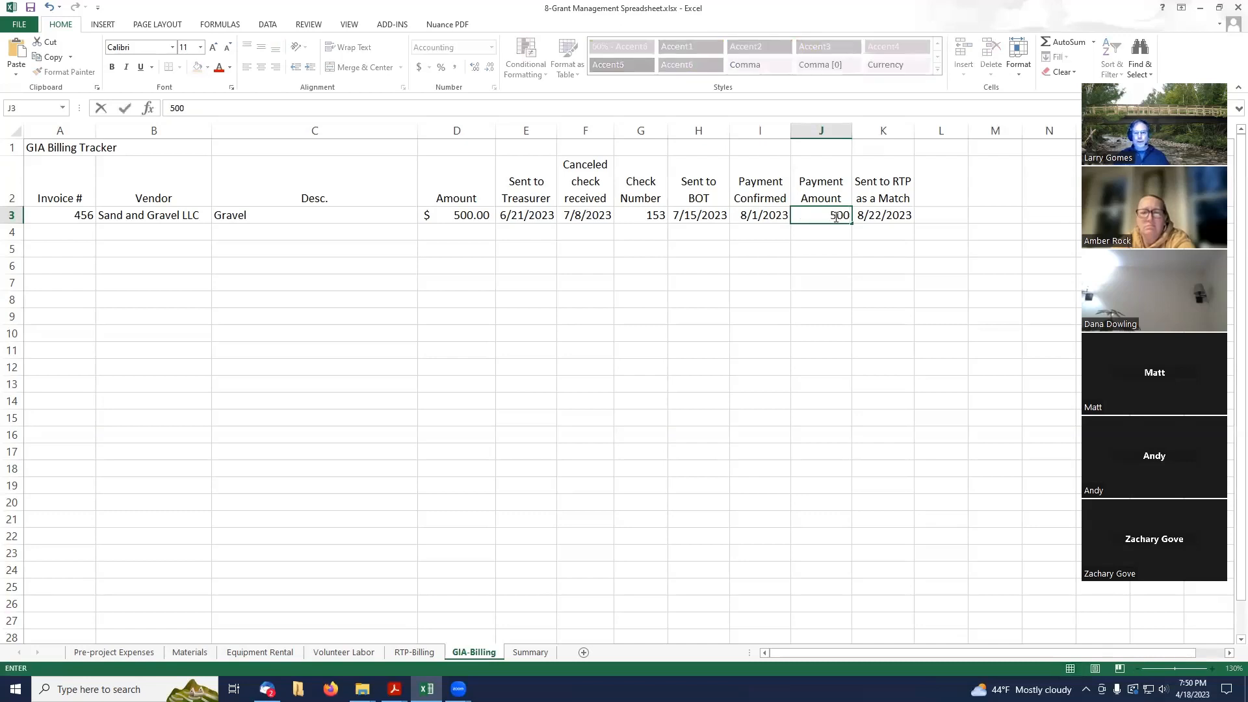
{"action": "left_click", "coordinate": [820, 247]}
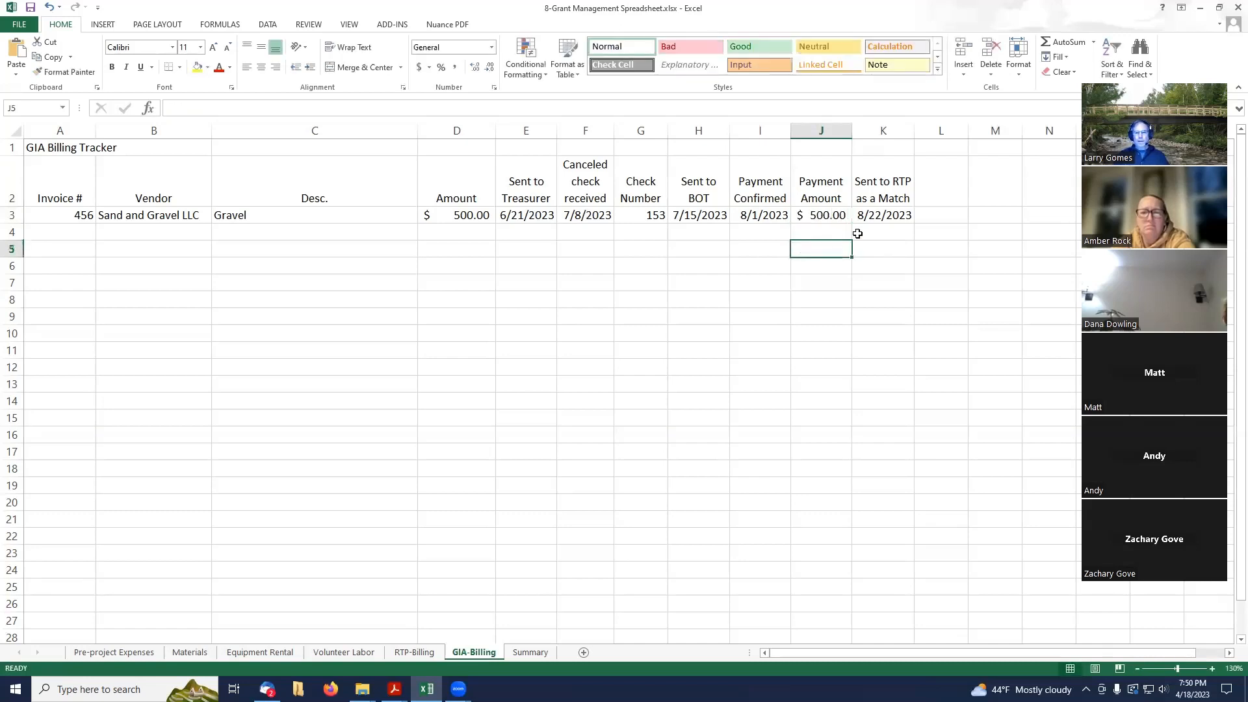
{"action": "left_click", "coordinate": [885, 214]}
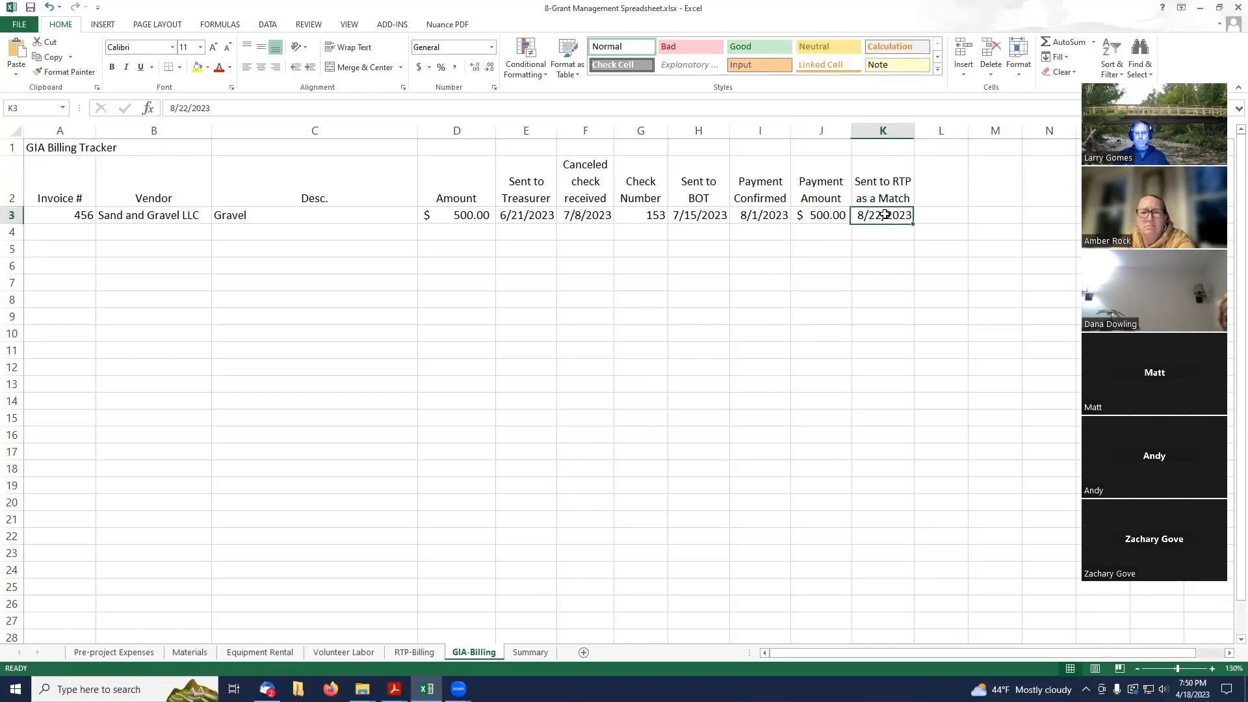
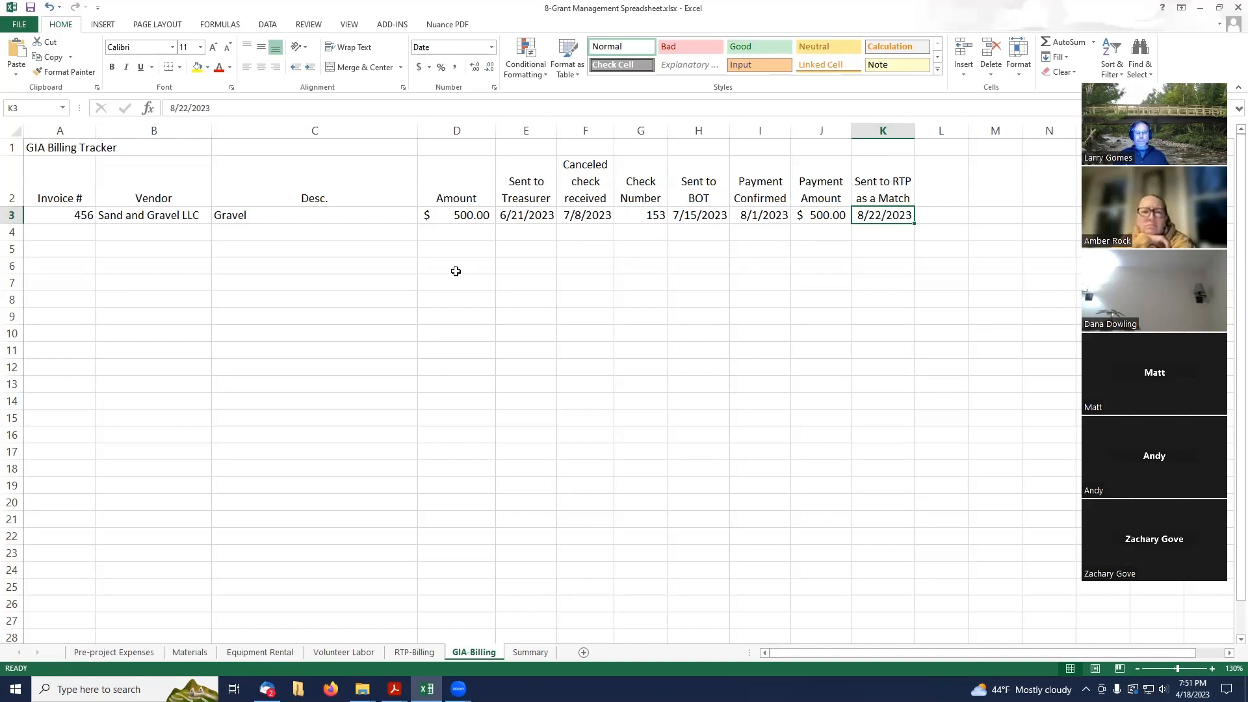
In the Summary sheet, review the Materials Totals rows from Total Beams and Decking to Total Seed and Hay
{"action": "left_click", "coordinate": [531, 653]}
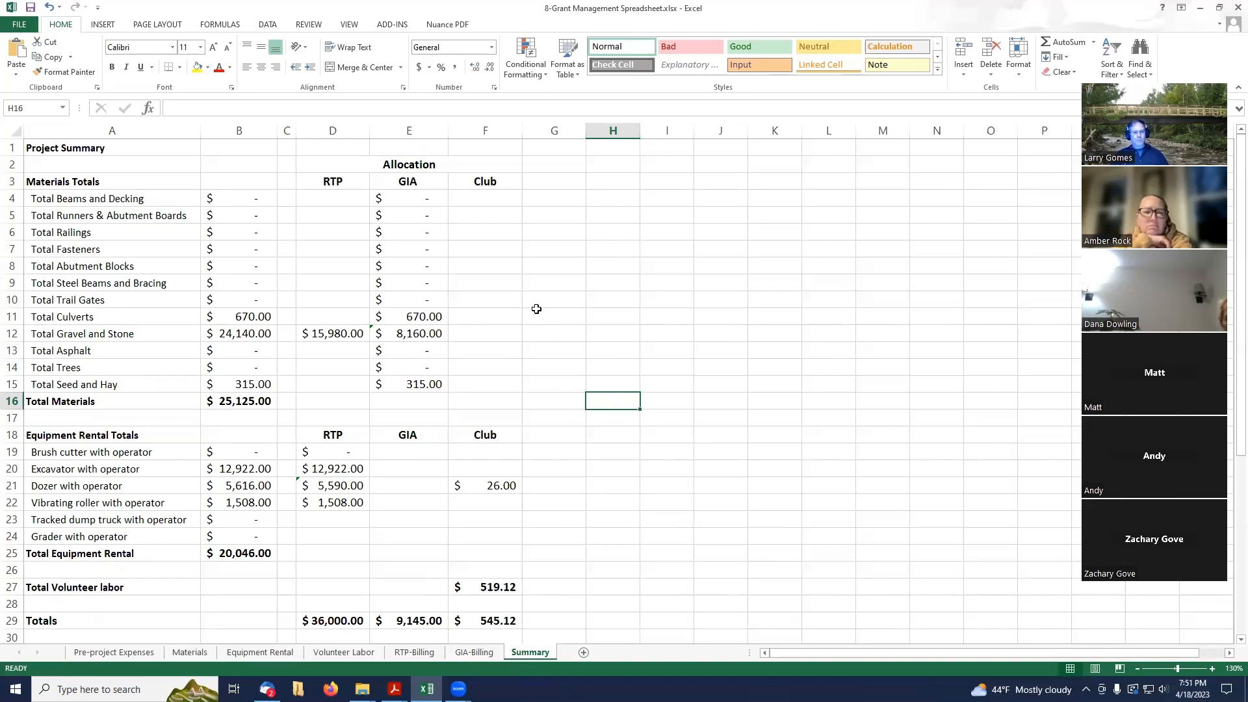
{"action": "left_click", "coordinate": [63, 199]}
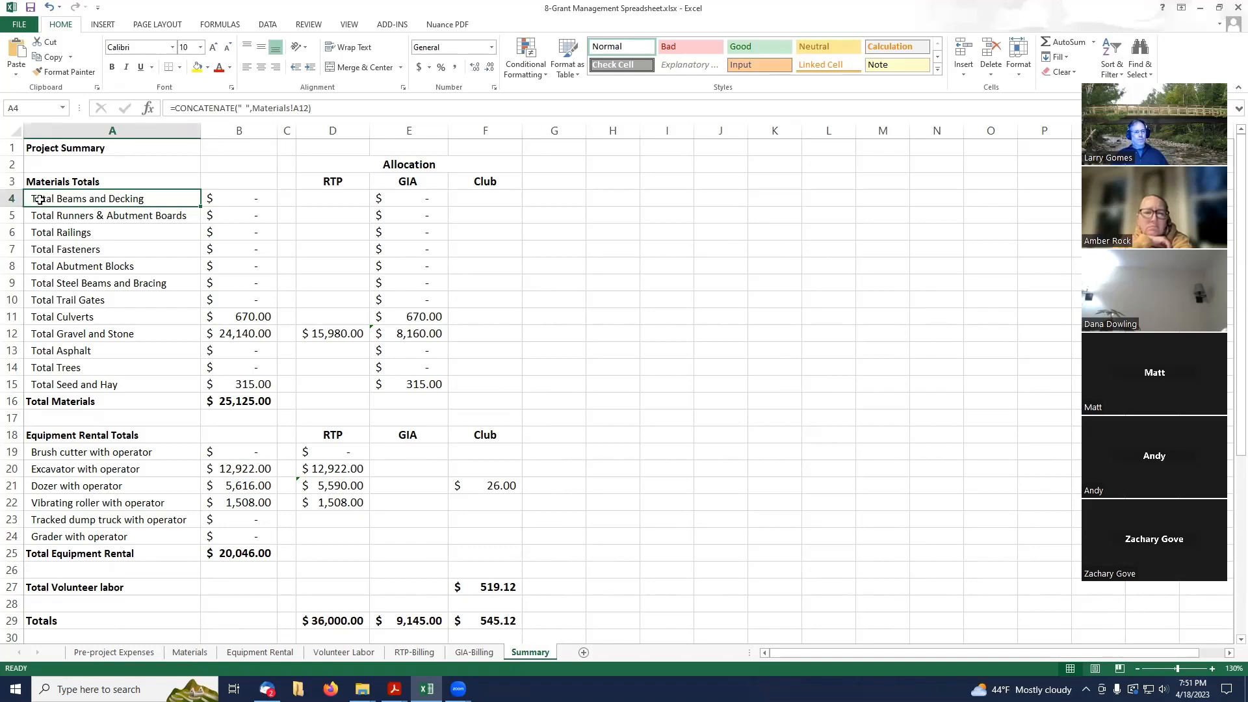
{"action": "left_click_drag", "start_coordinate": [19, 200], "coordinate": [16, 385]}
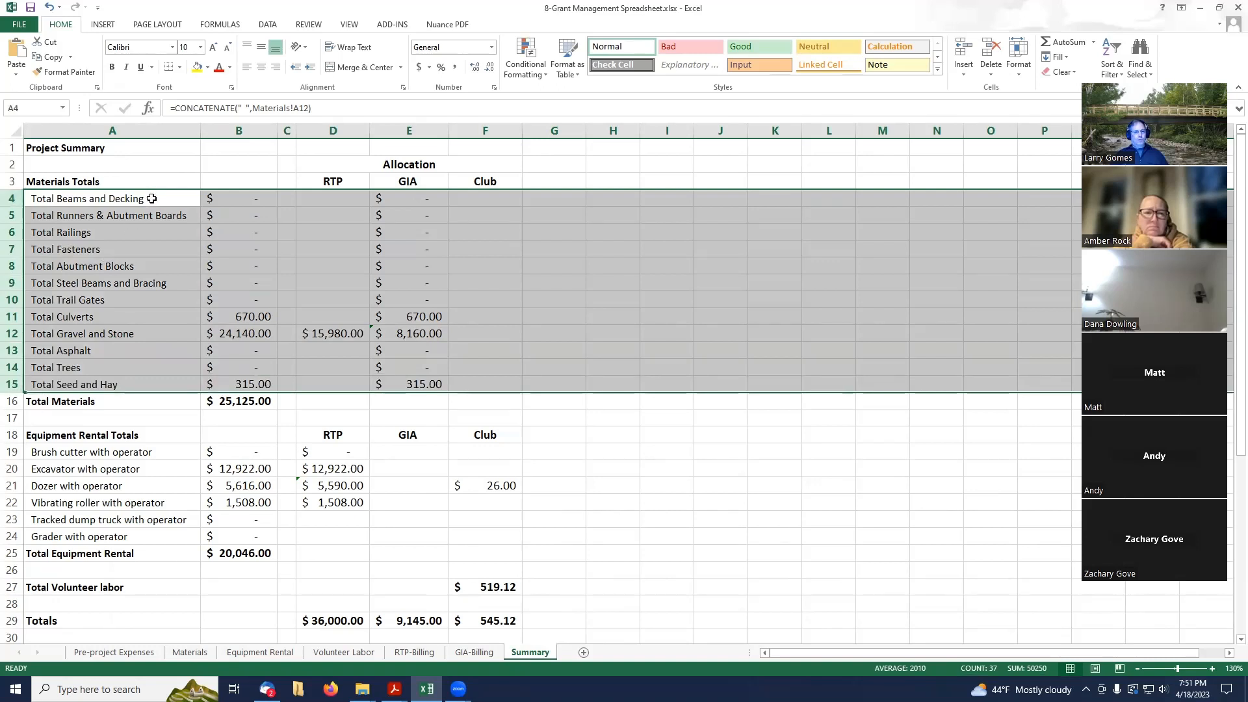
{"action": "left_click", "coordinate": [124, 234]}
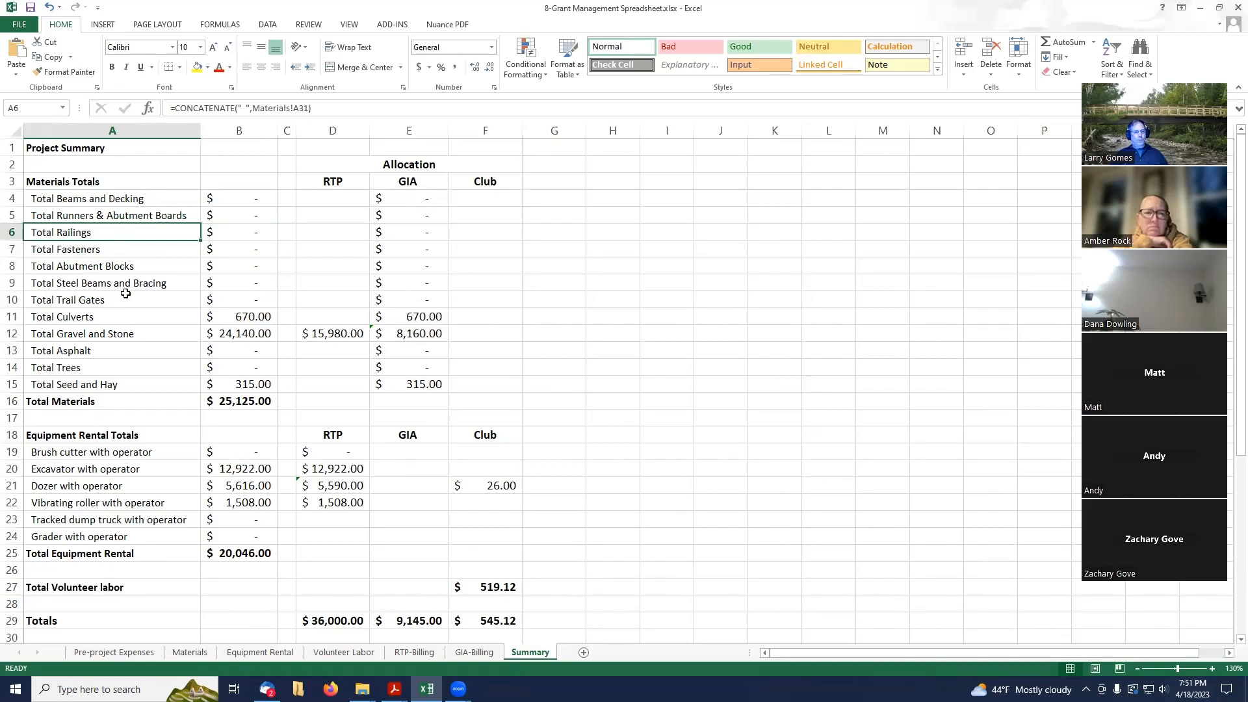
In the Materials sheet, shorten the "Runners & abutment boards" heading to "Runners" and return to the Summary sheet
{"action": "left_click", "coordinate": [190, 652]}
{"action": "scroll", "coordinate": [76, 259], "scroll_direction": "up", "scroll_amount": 20}
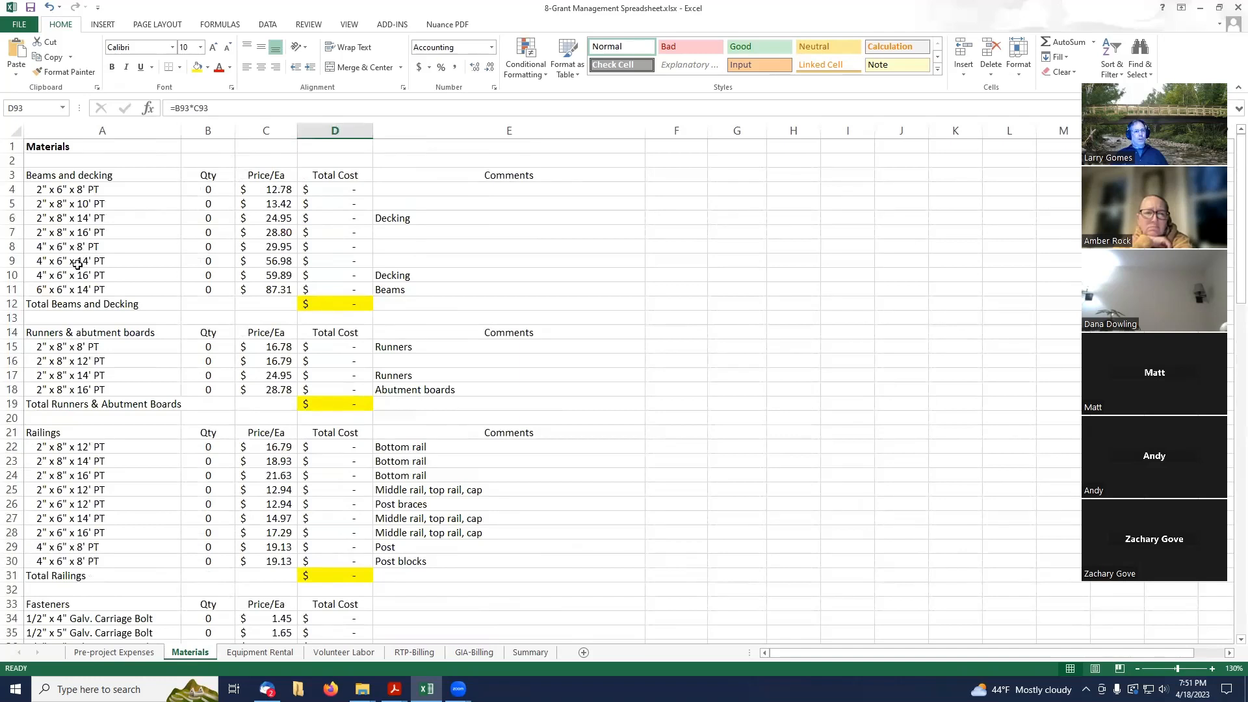
{"action": "left_click", "coordinate": [136, 333]}
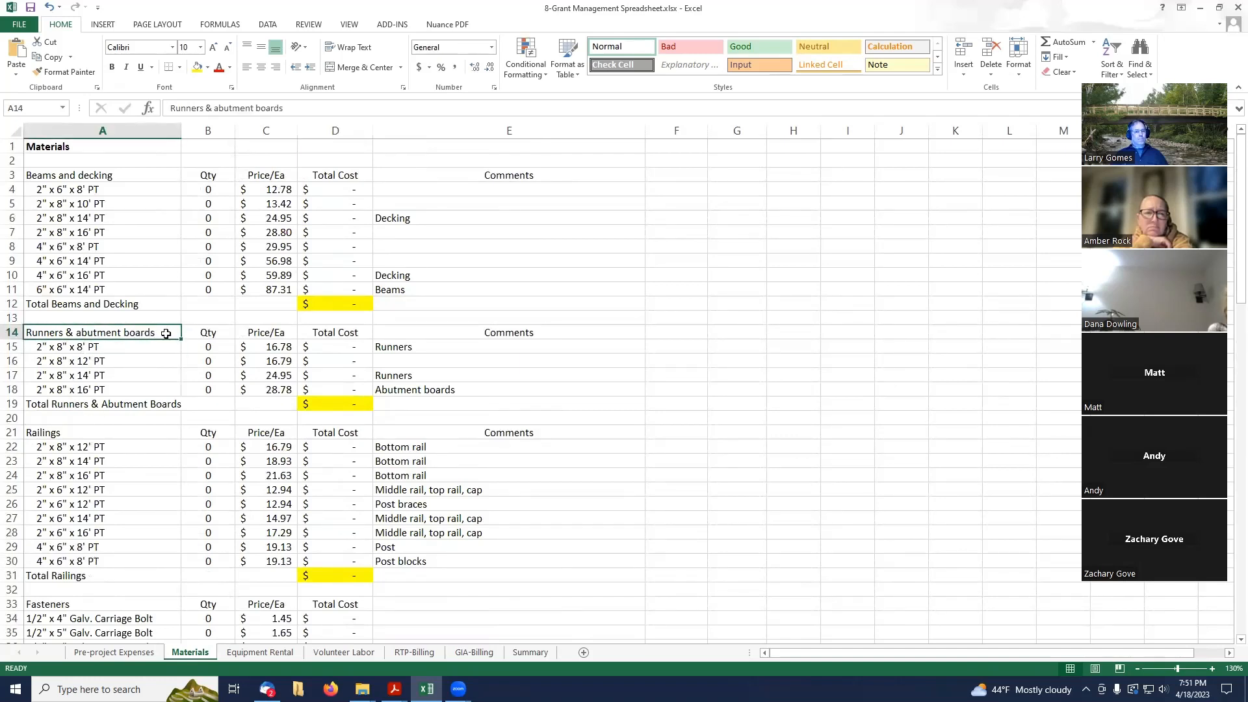
{"action": "double_click", "coordinate": [162, 333]}
{"action": "left_click_drag", "start_coordinate": [162, 332], "coordinate": [84, 332]}
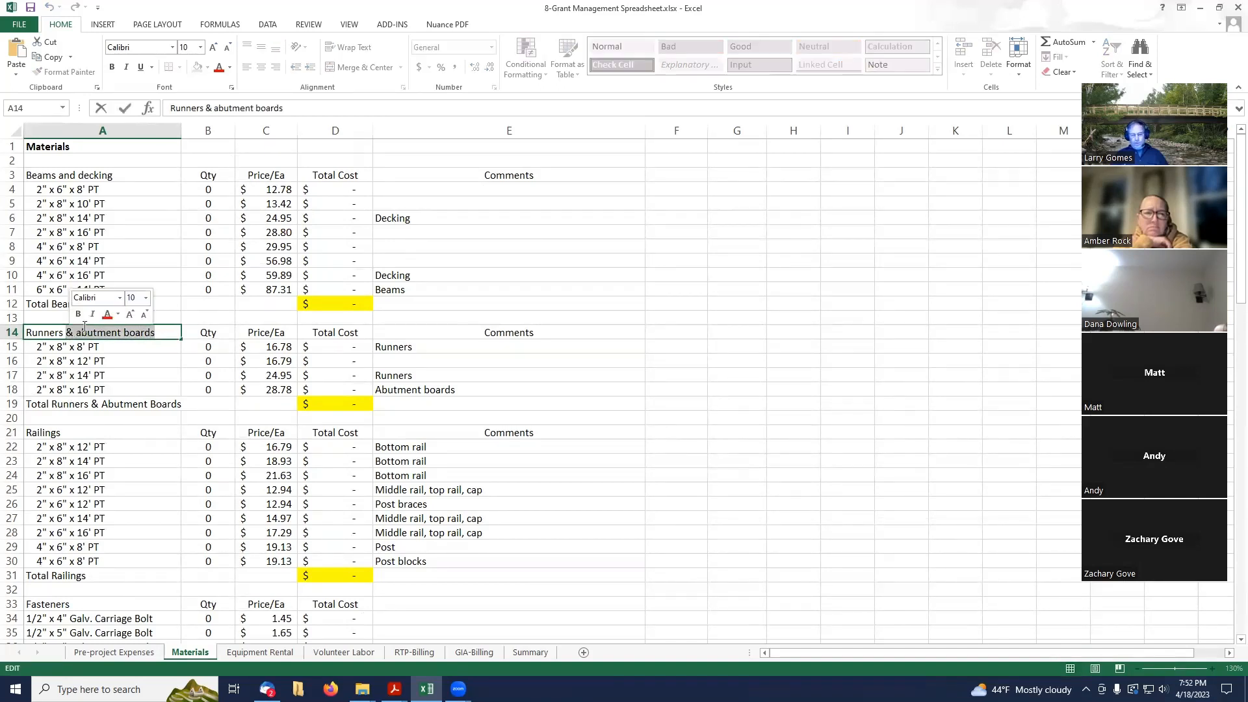
{"action": "key", "text": "BackSpace"}
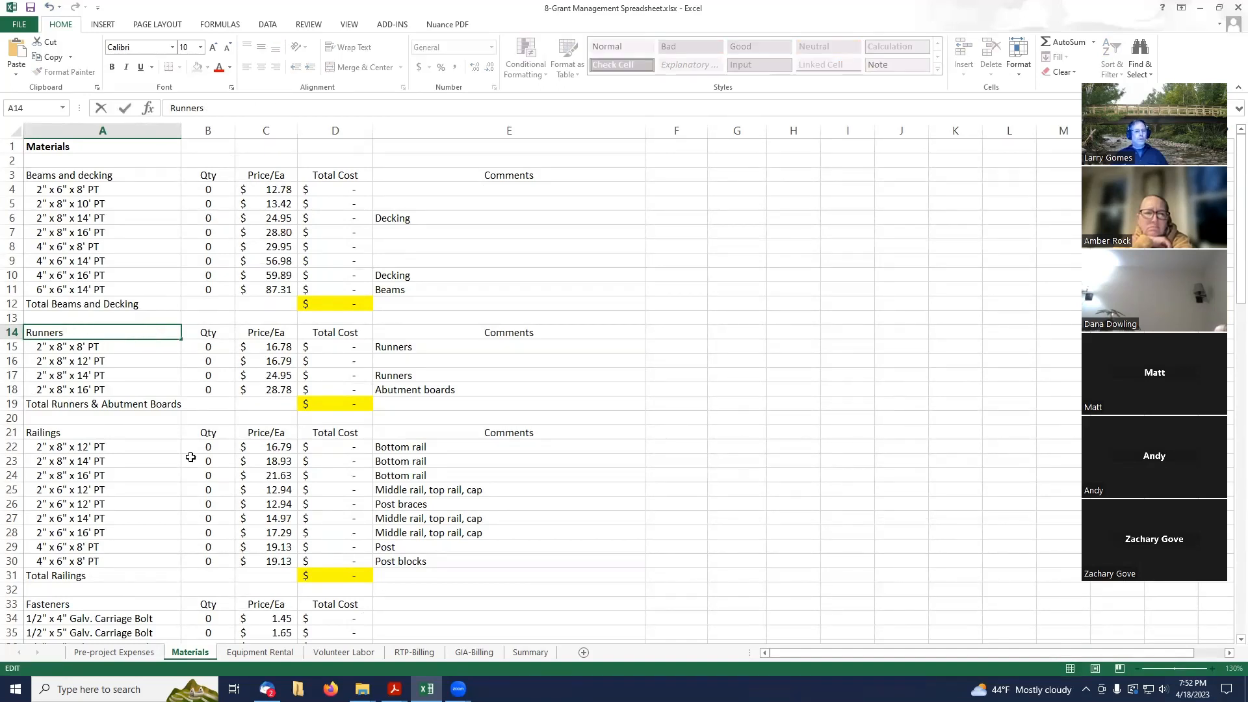
{"action": "left_click", "coordinate": [523, 654]}
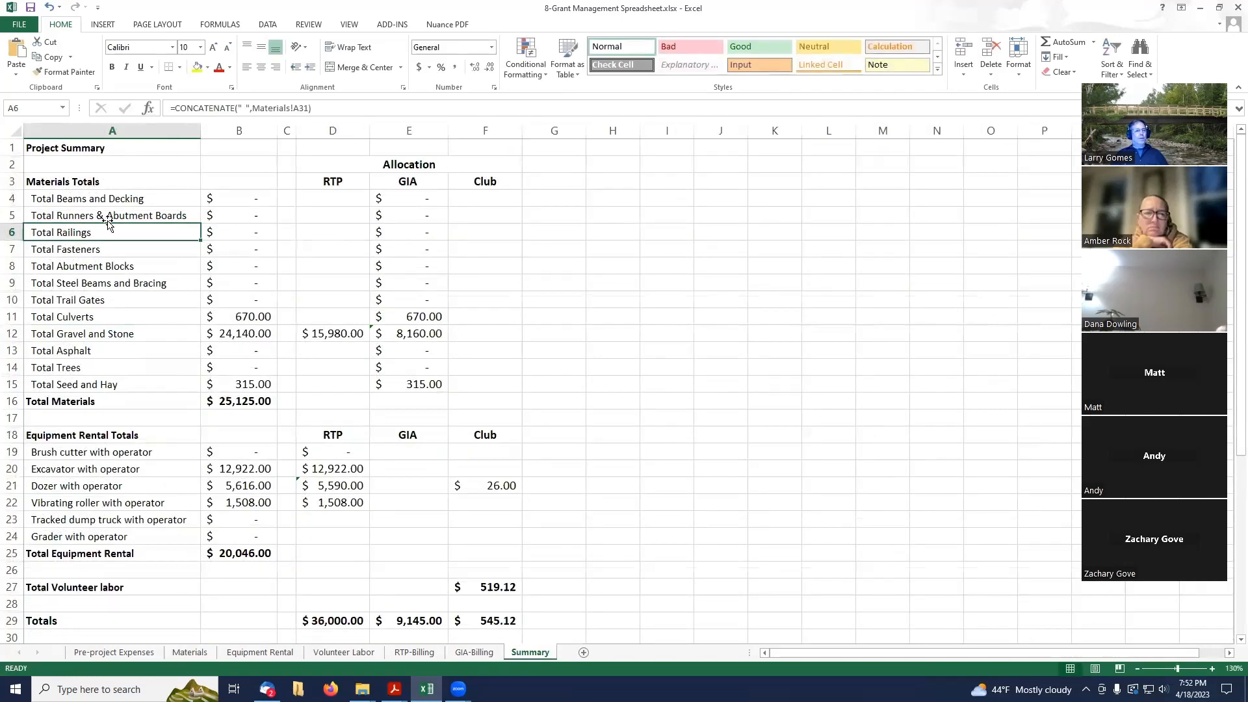
Compare the formula behind the Summary's Total Runners & Abutment Boards label with the Runners section in the Materials sheet
{"action": "left_click", "coordinate": [104, 264]}
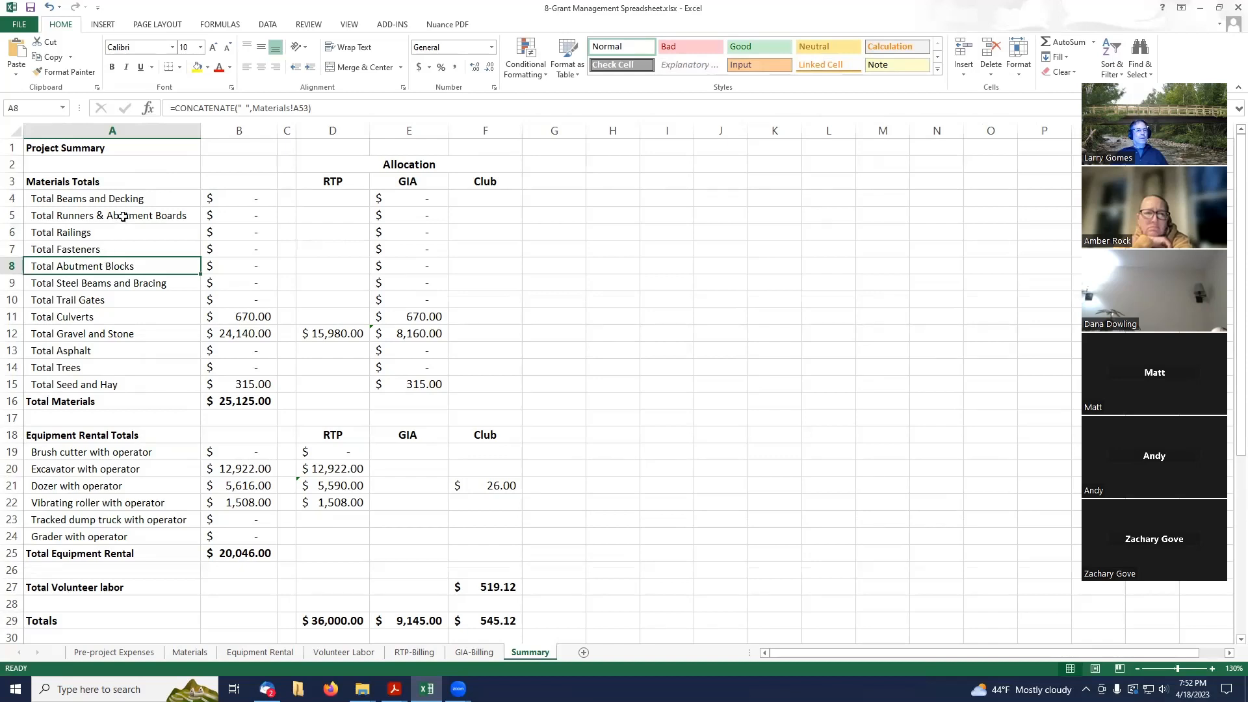
{"action": "left_click", "coordinate": [123, 216]}
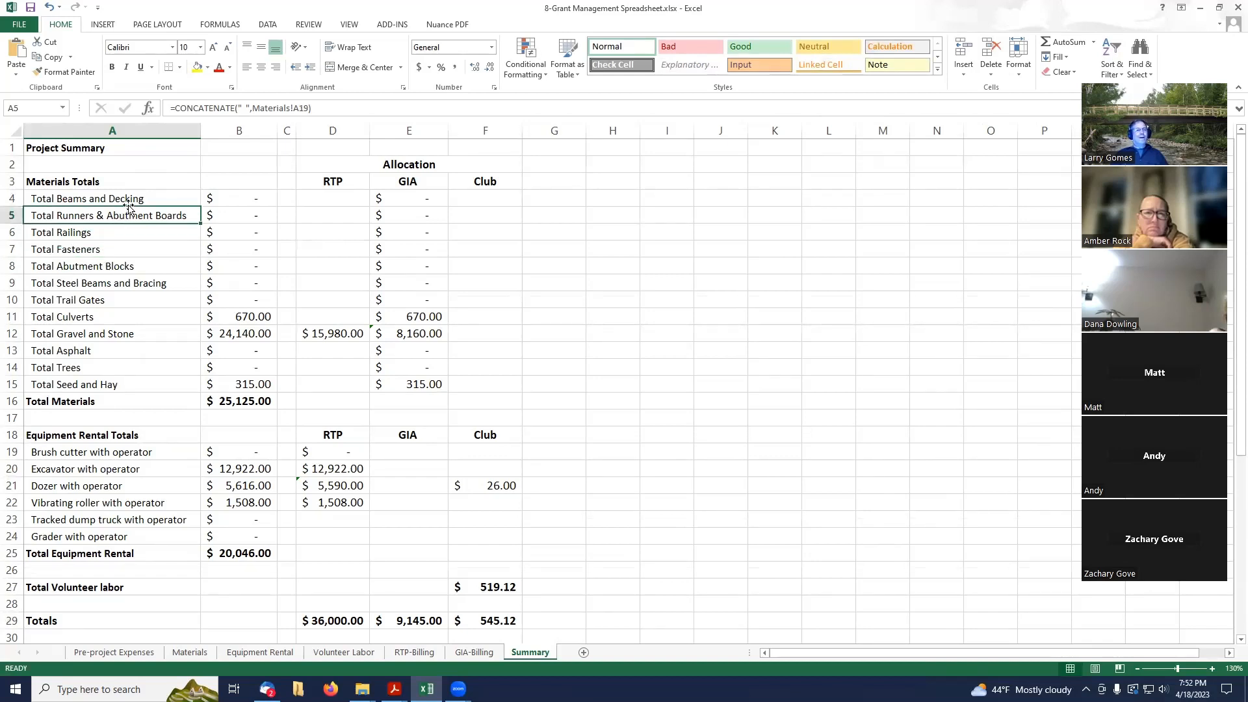
{"action": "left_click", "coordinate": [132, 197]}
{"action": "left_click", "coordinate": [130, 215]}
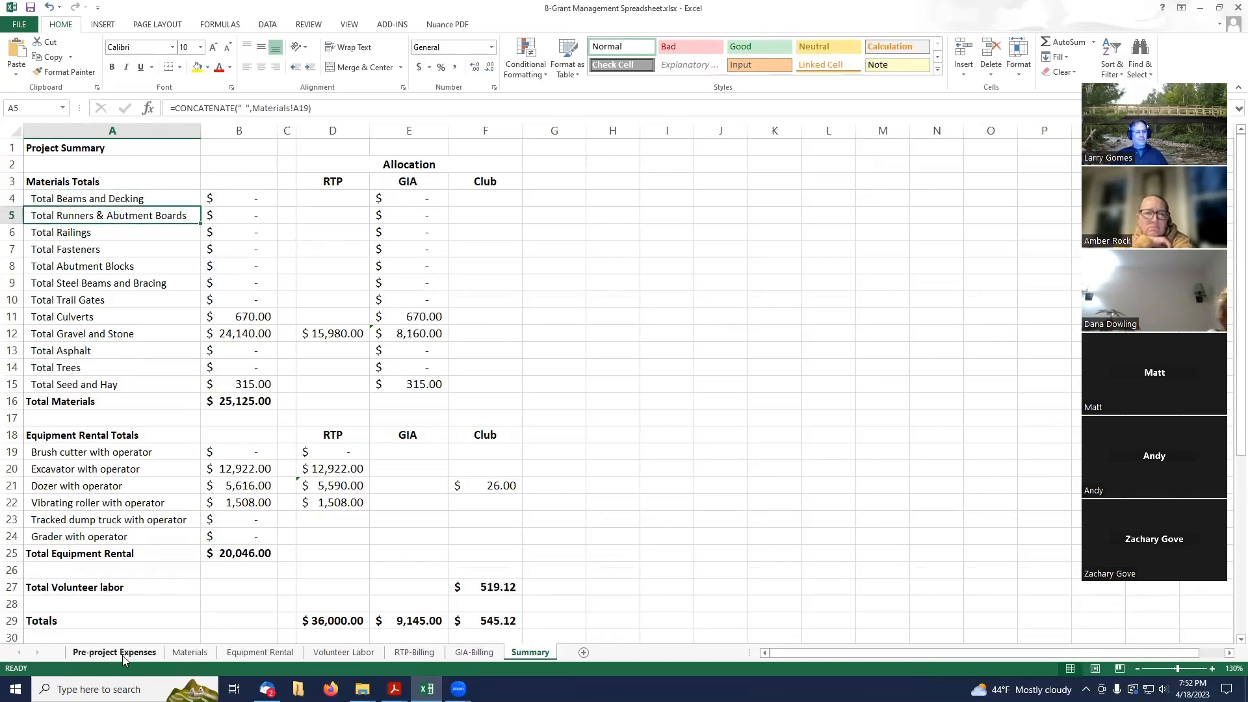
{"action": "left_click", "coordinate": [190, 652]}
{"action": "left_click", "coordinate": [86, 346]}
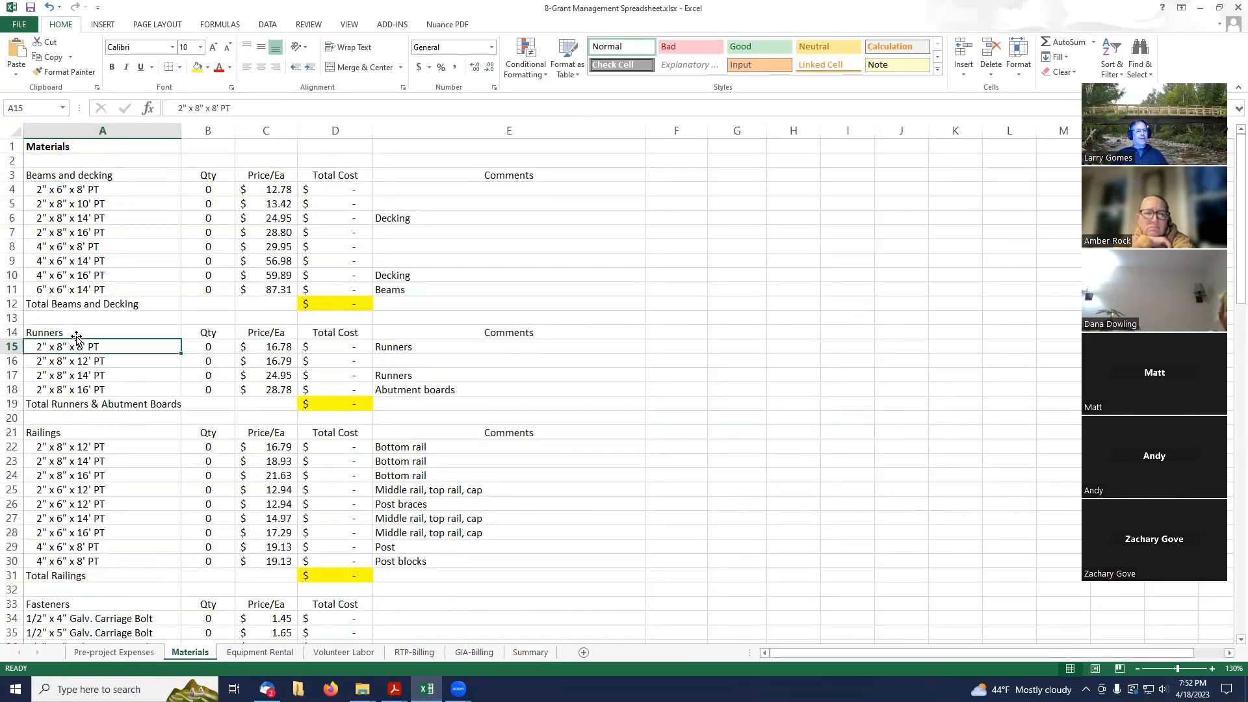
{"action": "left_click", "coordinate": [78, 333]}
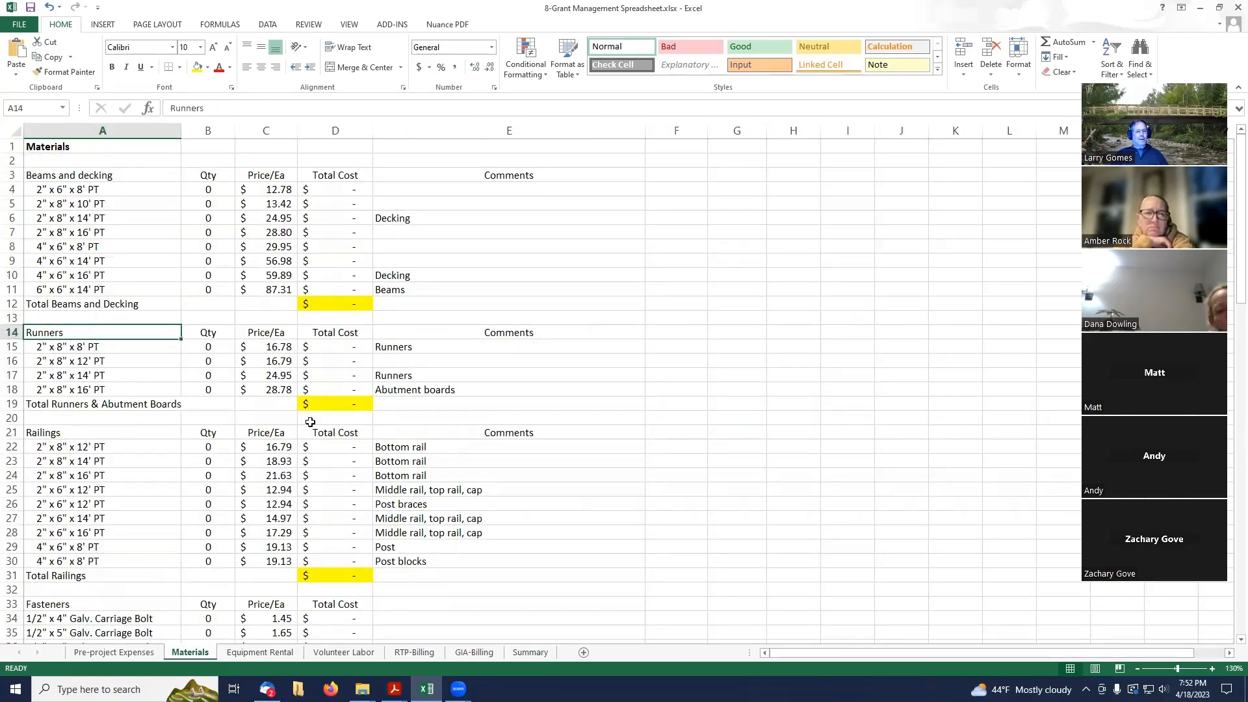
Review the Summary sheet's material category labels and the linked cost of each category down to Total Materials
{"action": "left_click", "coordinate": [530, 652]}
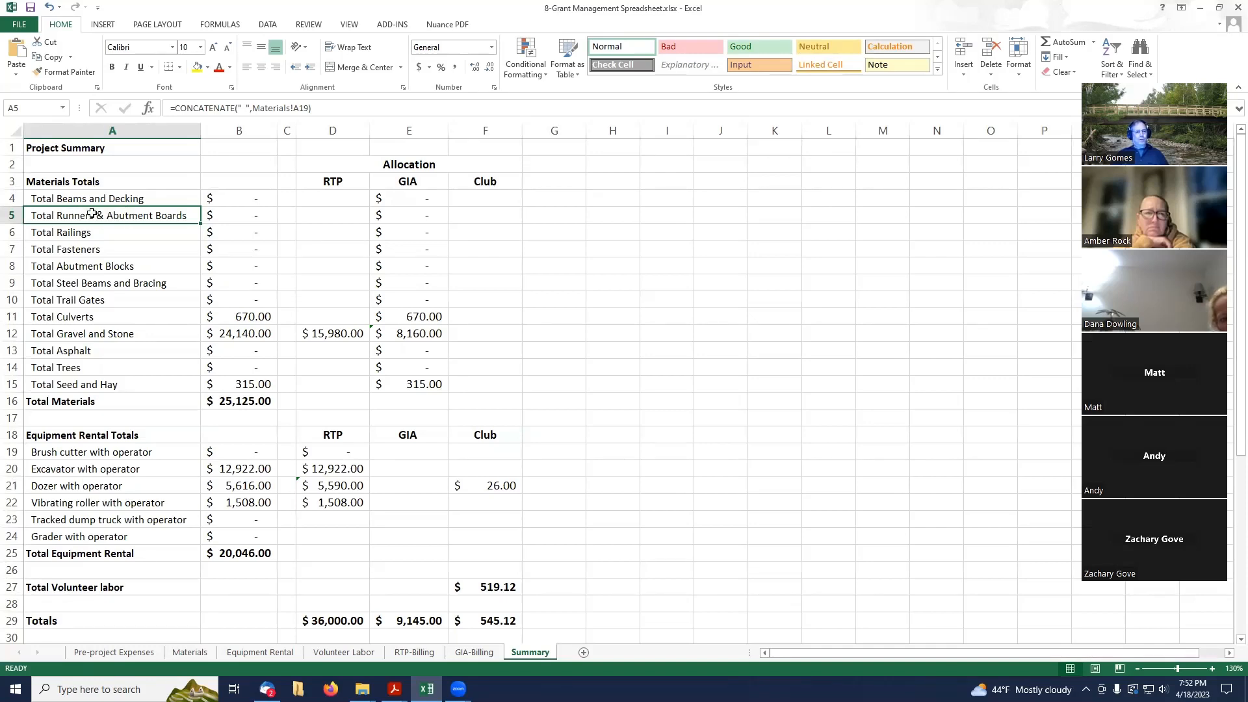
{"action": "left_click", "coordinate": [154, 234]}
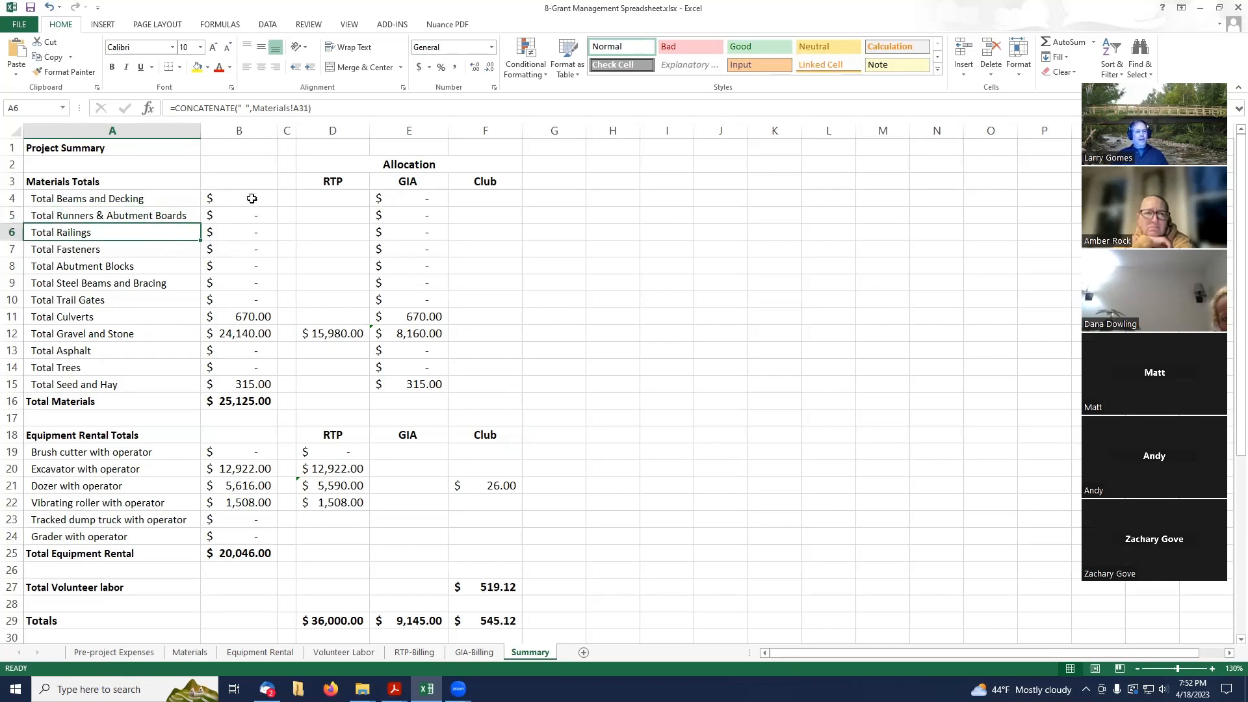
{"action": "left_click_drag", "start_coordinate": [127, 198], "coordinate": [130, 376]}
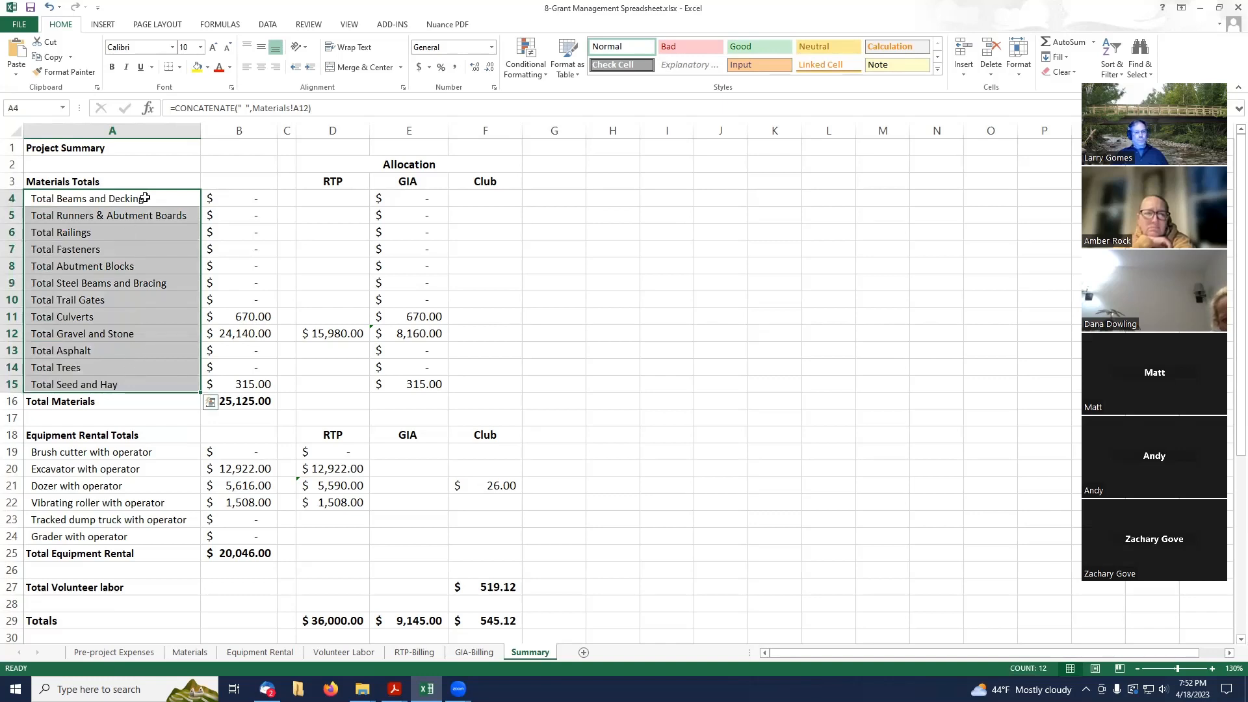
{"action": "left_click", "coordinate": [252, 194]}
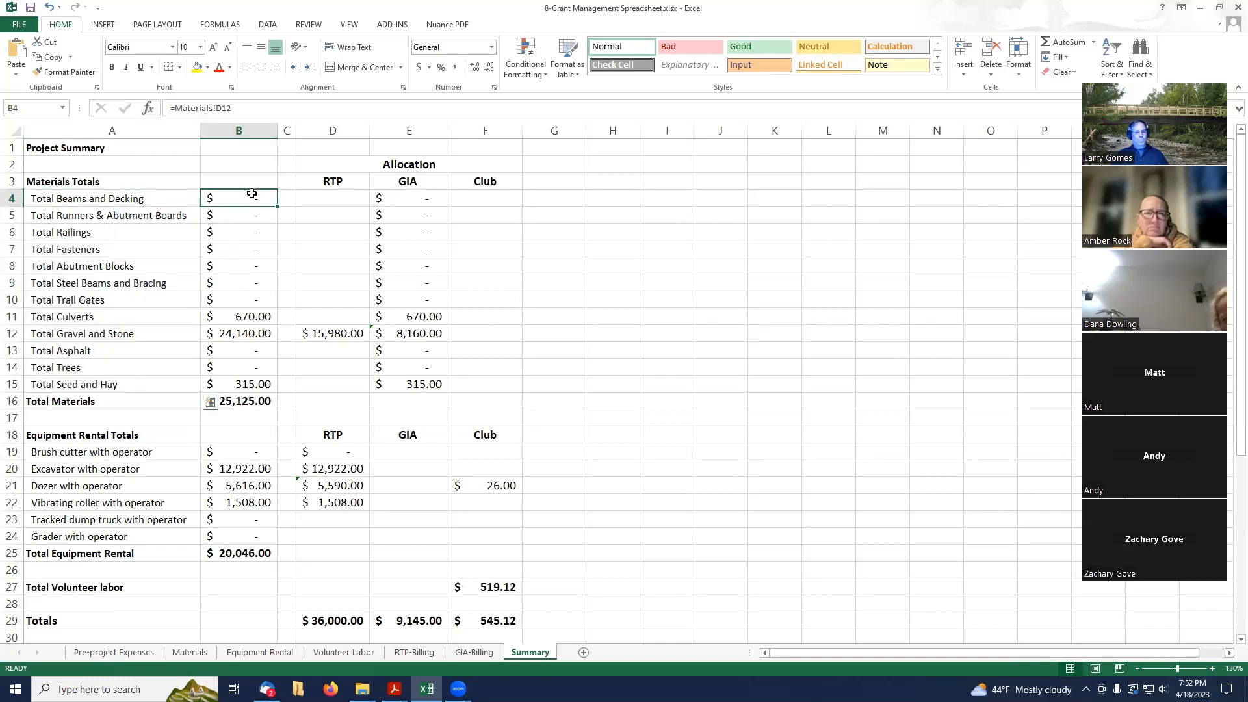
{"action": "left_click_drag", "start_coordinate": [251, 194], "coordinate": [259, 406]}
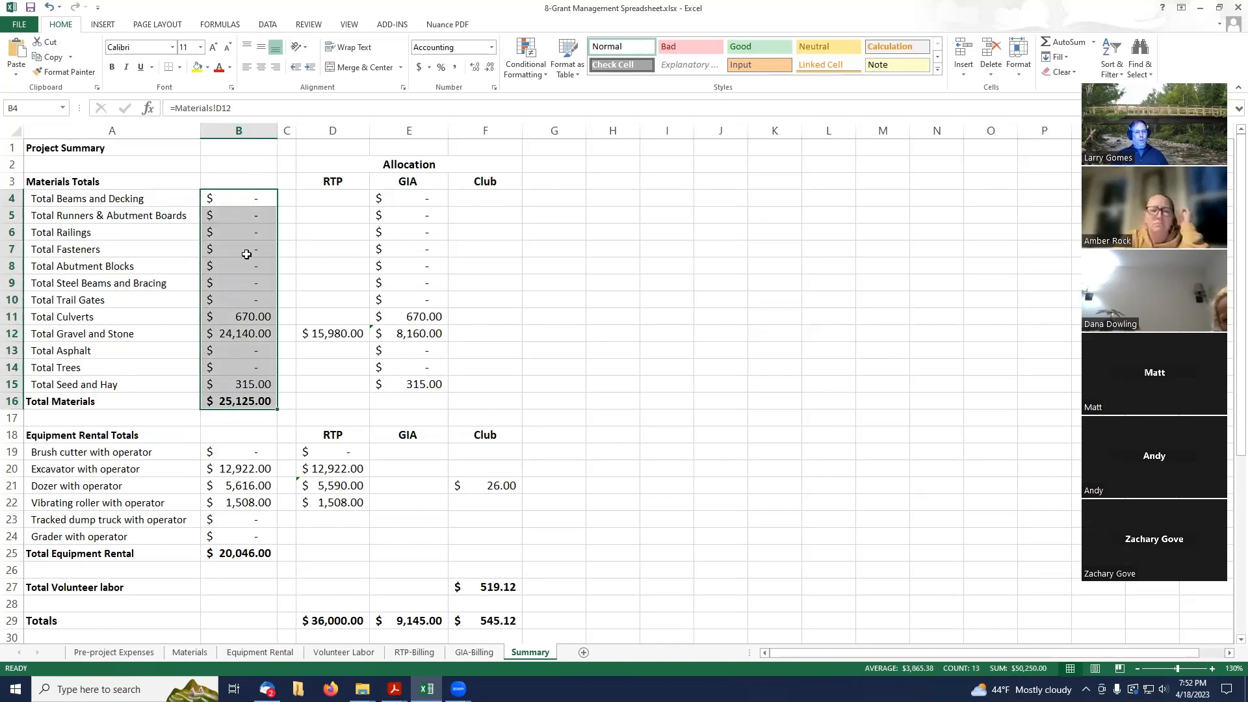
Compare the Summary's Total Materials amount with the grand total at the end of the Materials sheet
{"action": "left_click", "coordinate": [243, 402]}
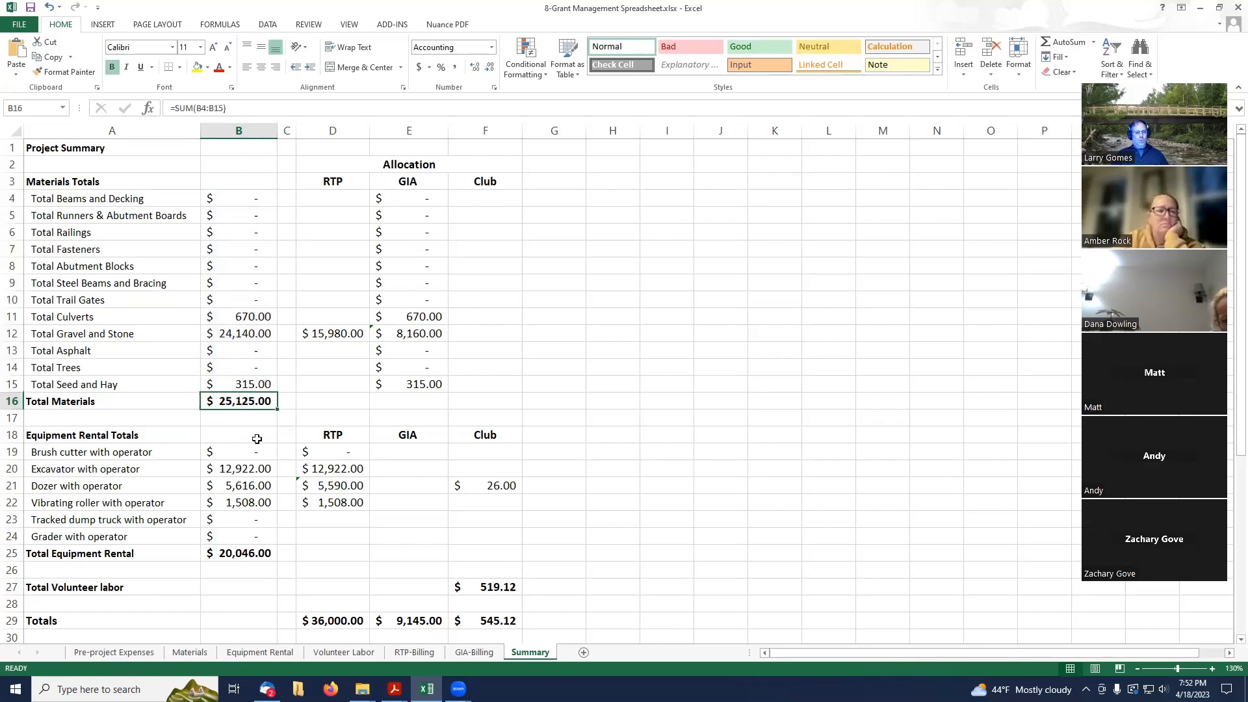
{"action": "left_click", "coordinate": [189, 652]}
{"action": "scroll", "coordinate": [192, 602], "scroll_direction": "down", "scroll_amount": 20}
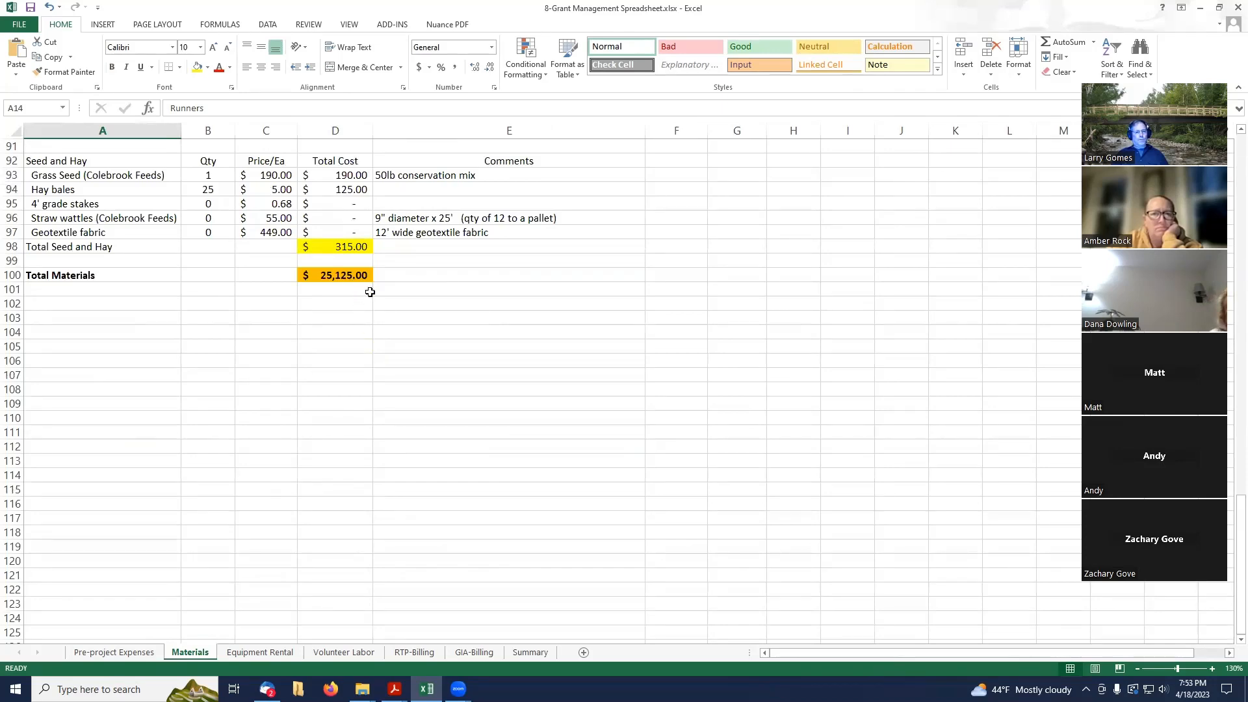
{"action": "left_click", "coordinate": [530, 653]}
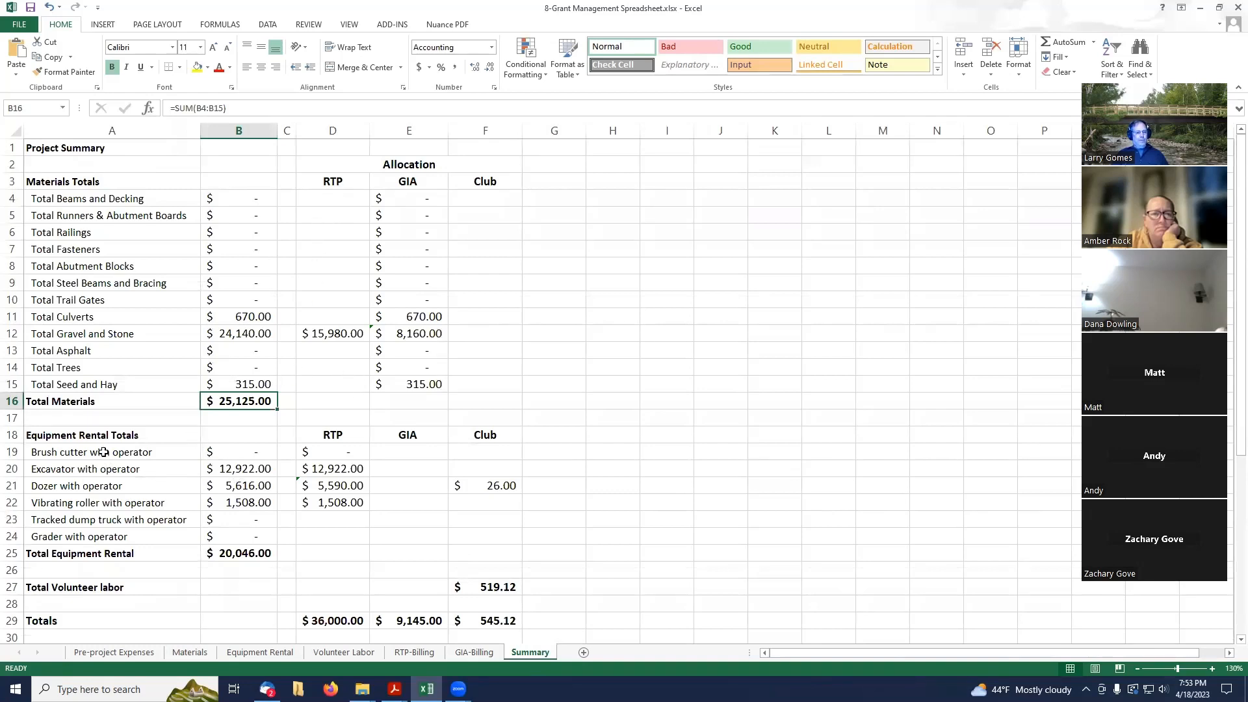
Review the Summary sheet's Equipment Rental Totals labels and amounts, and the Allocation heading row above the funding columns
{"action": "left_click_drag", "start_coordinate": [104, 452], "coordinate": [133, 534]}
{"action": "left_click_drag", "start_coordinate": [237, 451], "coordinate": [239, 553]}
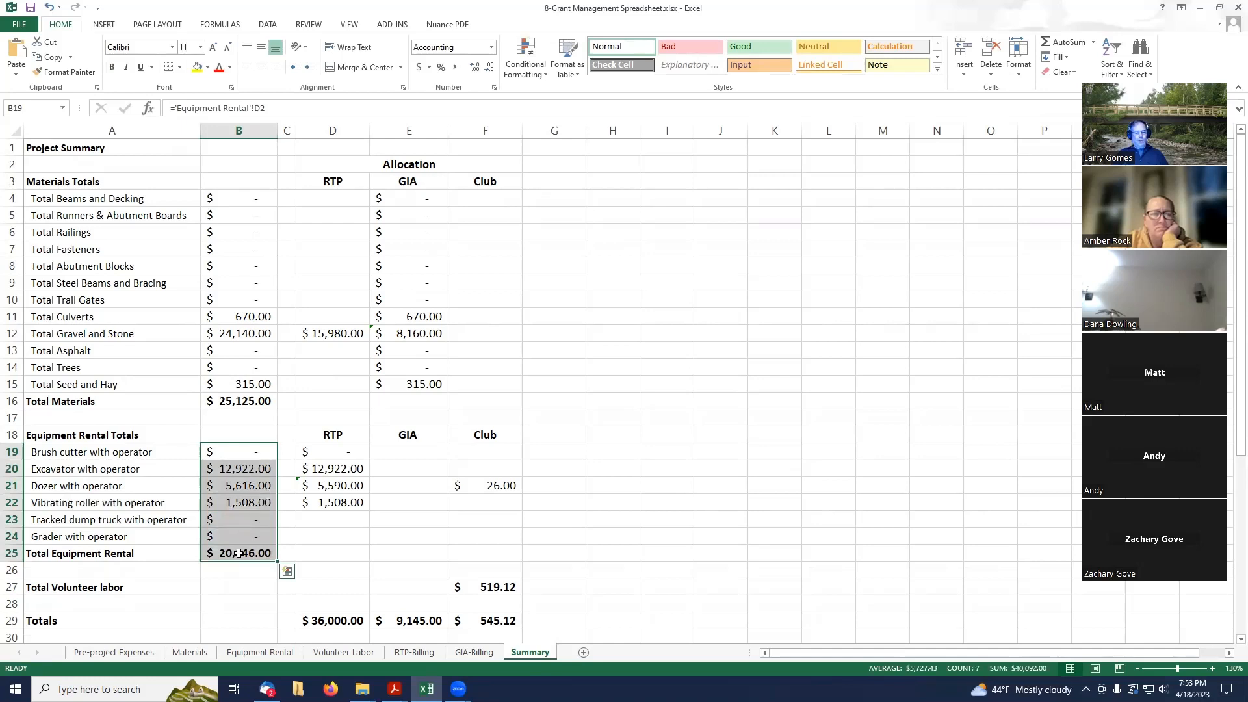
{"action": "left_click", "coordinate": [328, 528]}
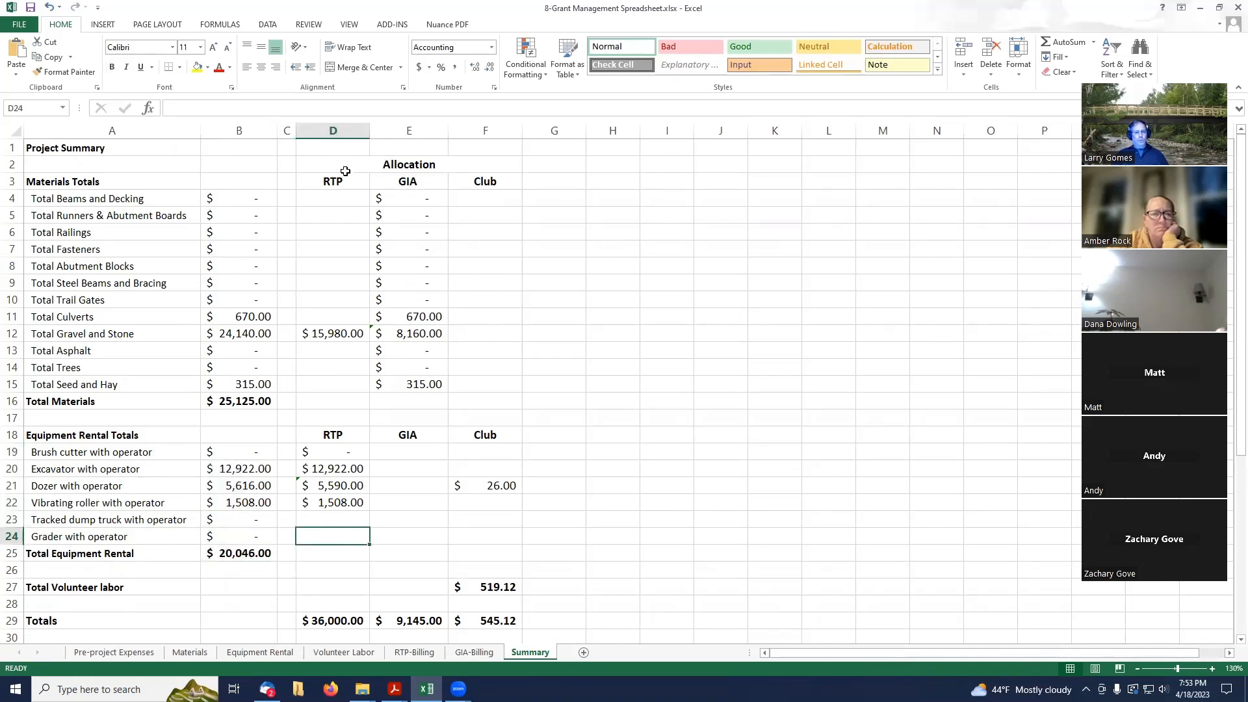
{"action": "left_click", "coordinate": [11, 165]}
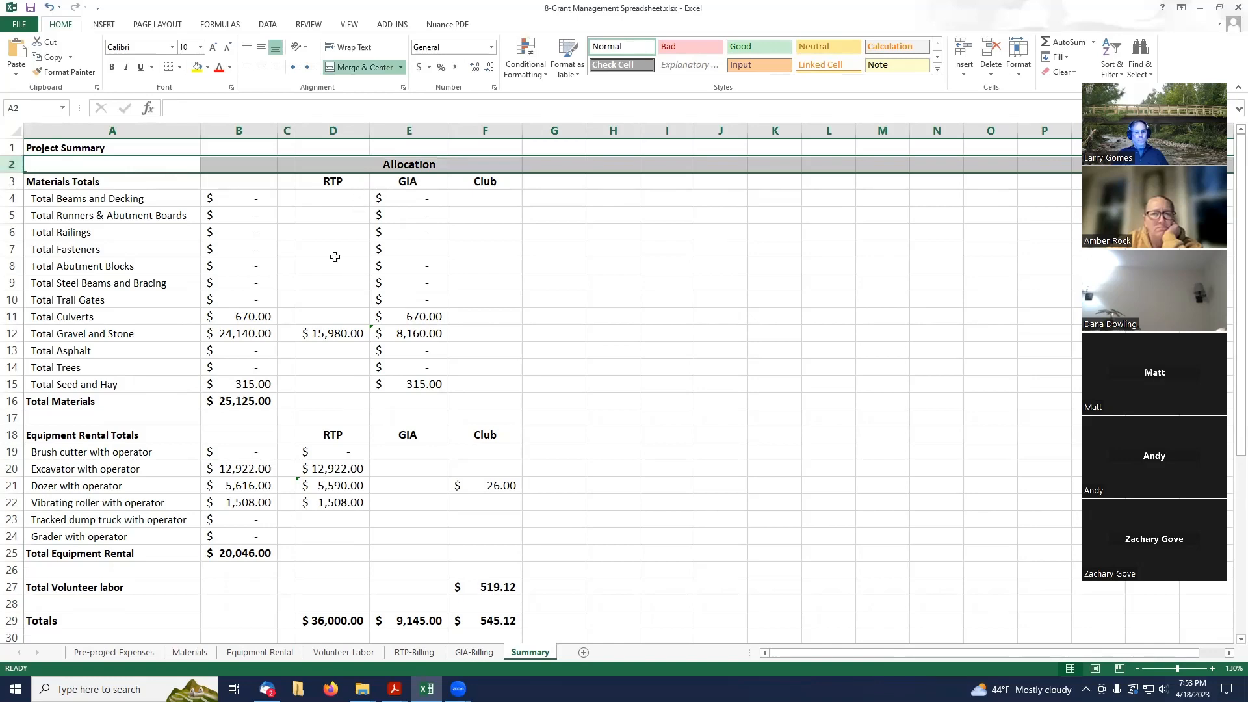
Examine how the Total Gravel and Stone cost is split between the RTP and GIA allocation columns, including the formulas behind it
{"action": "scroll", "coordinate": [312, 292], "scroll_direction": "down", "scroll_amount": 1}
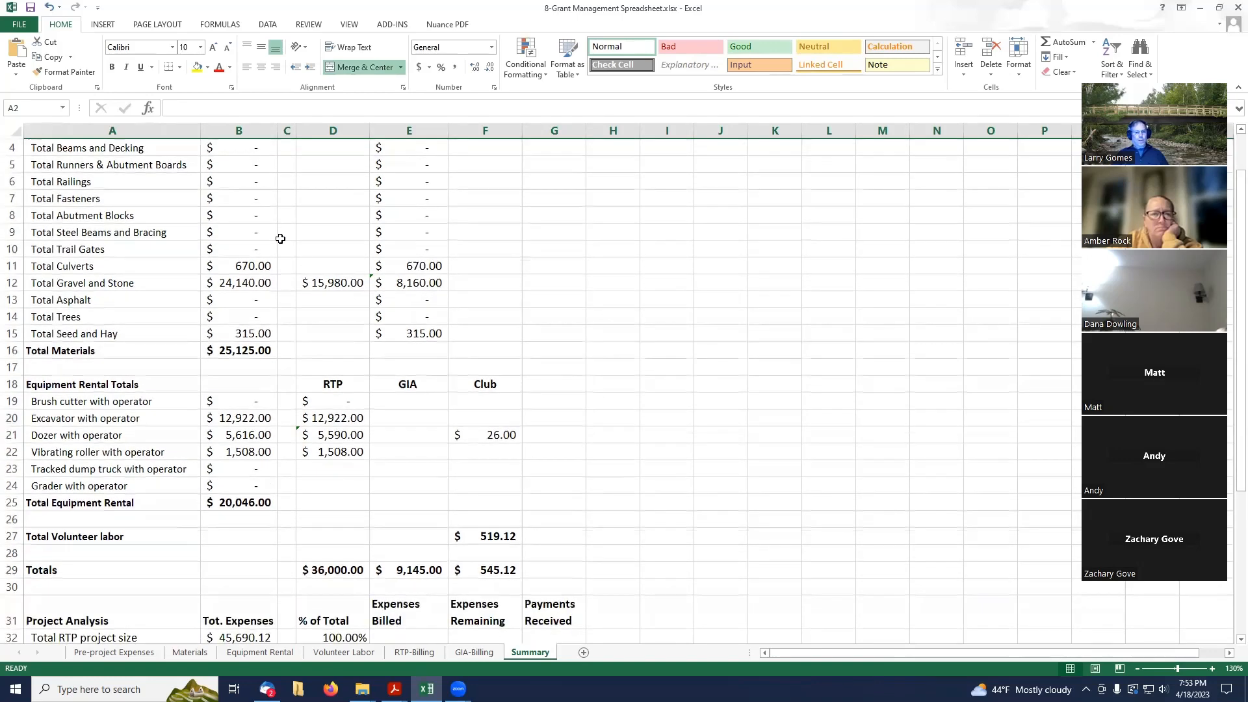
{"action": "scroll", "coordinate": [366, 302], "scroll_direction": "up", "scroll_amount": 1}
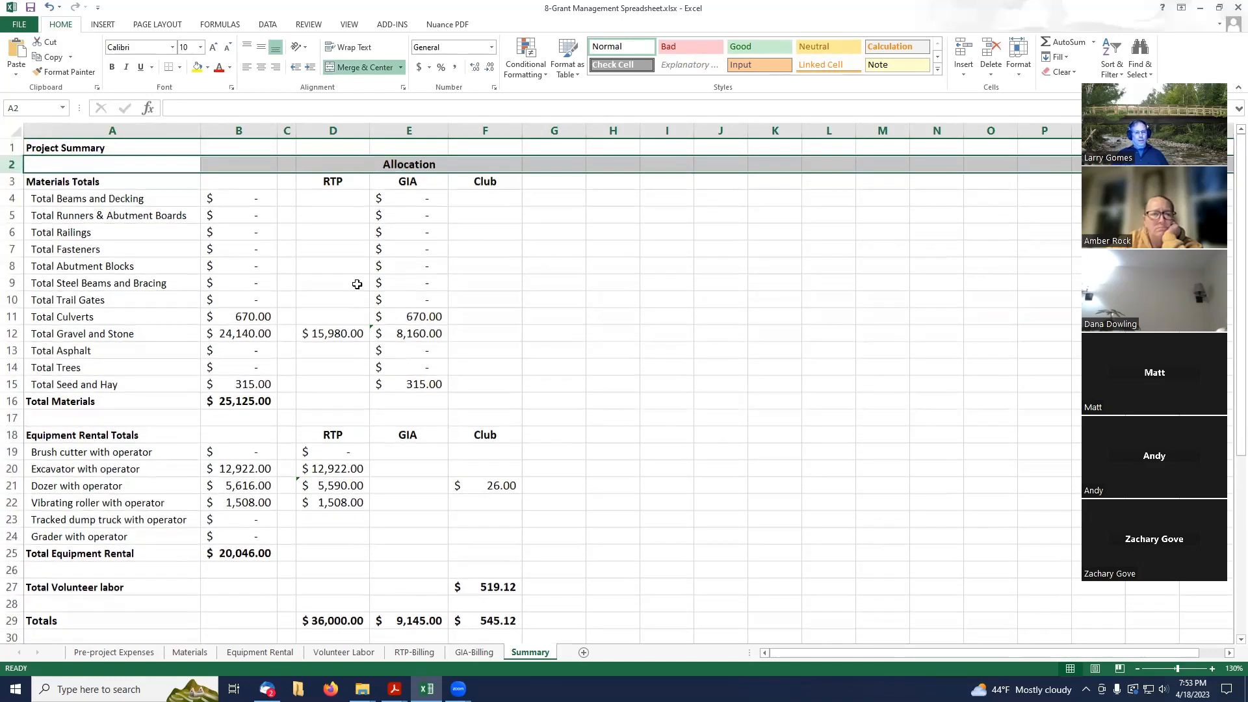
{"action": "left_click", "coordinate": [334, 335]}
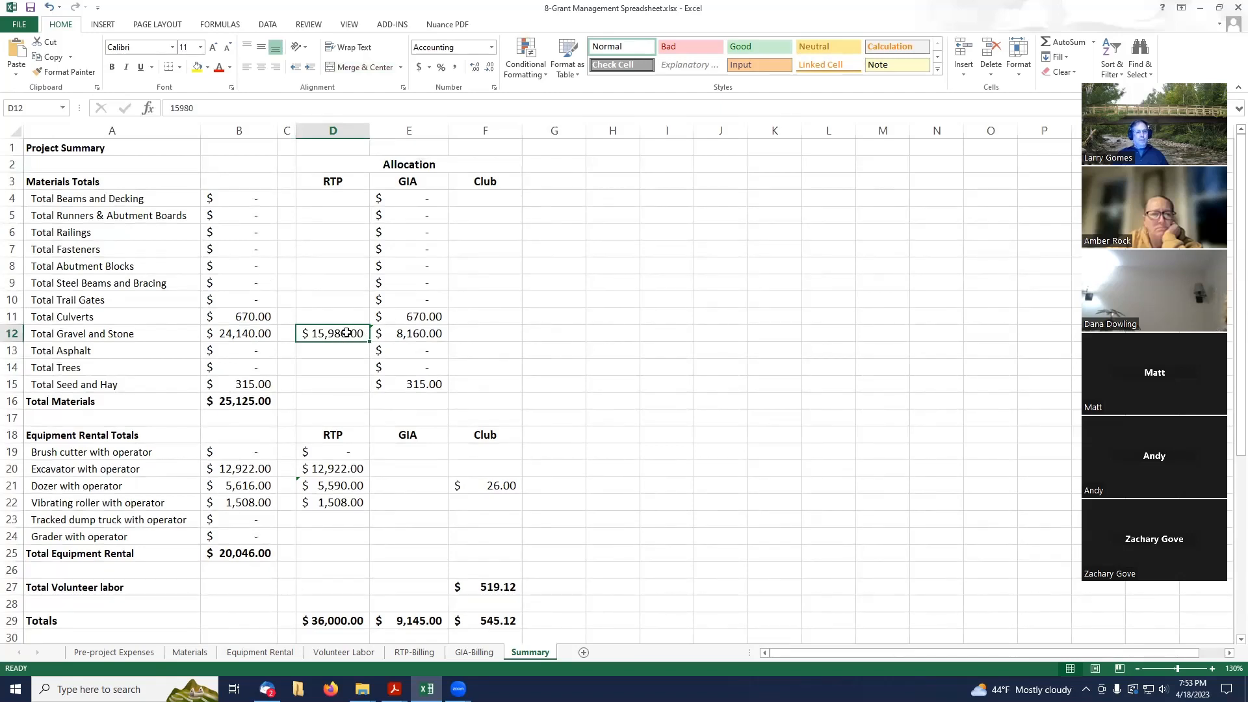
{"action": "left_click", "coordinate": [427, 334]}
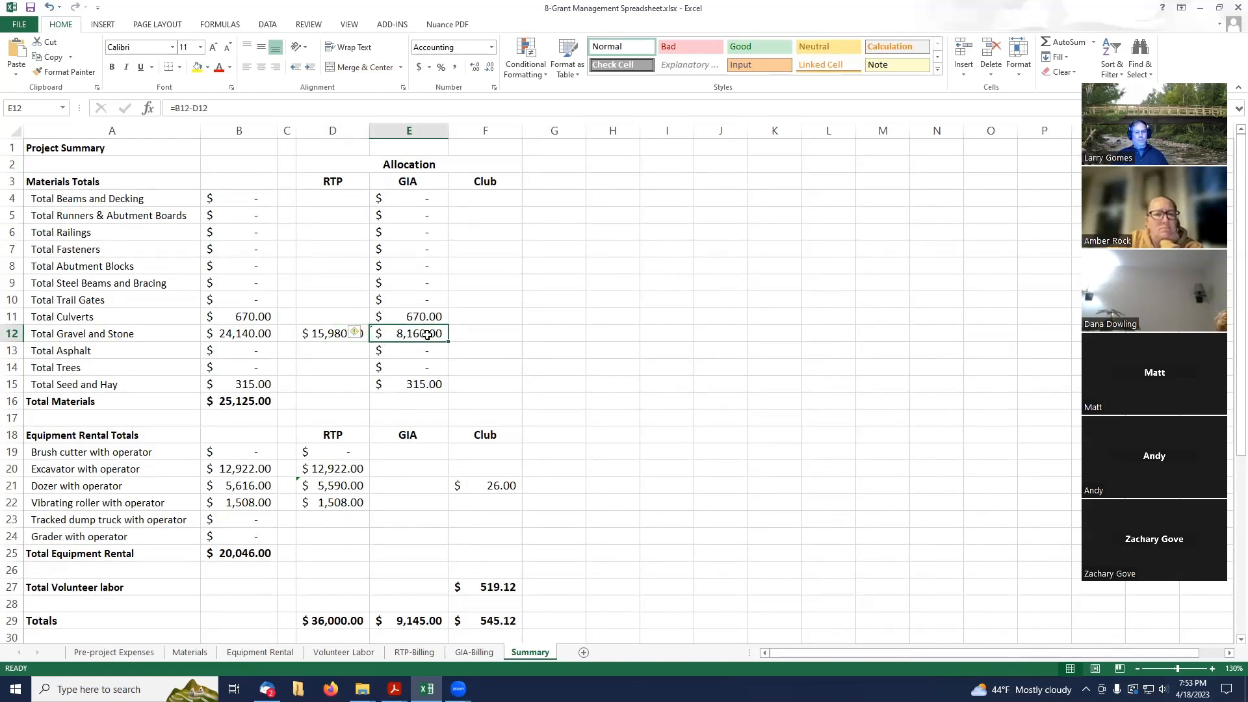
{"action": "left_click", "coordinate": [254, 334]}
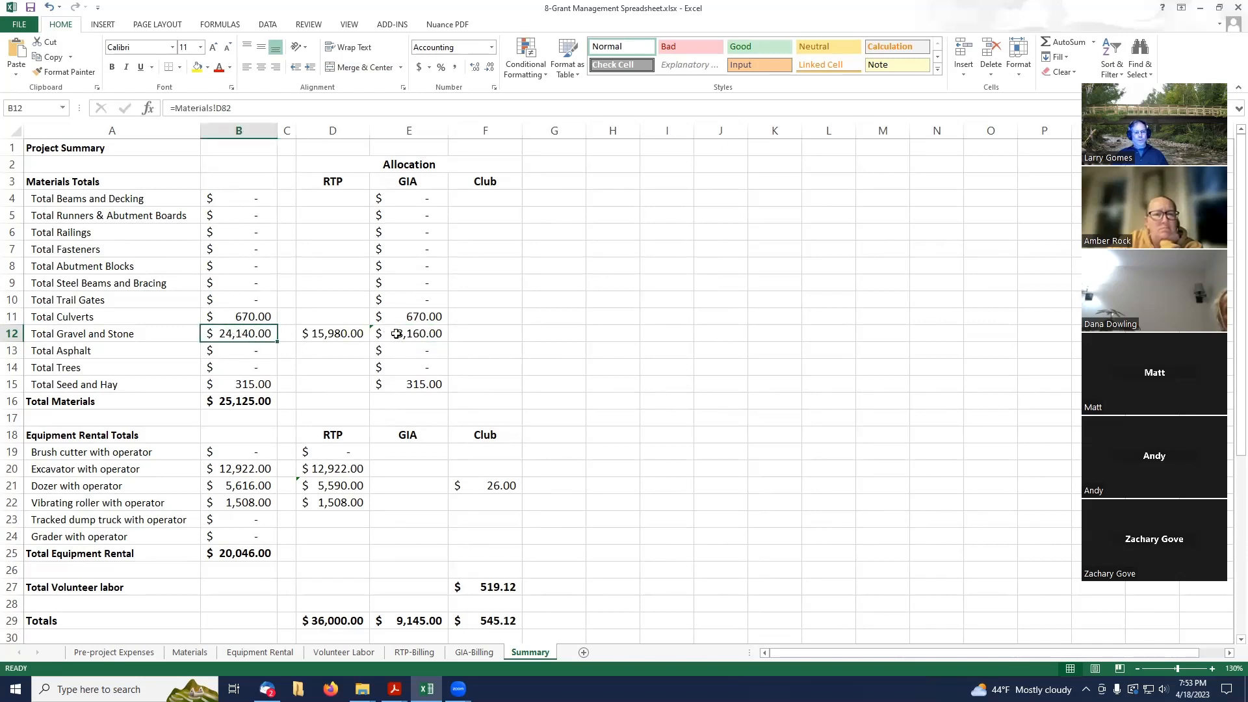
Try an RTP allocation of 10,000 for Total Gravel and Stone, check the GIA allocation, and undo the change
{"action": "left_click", "coordinate": [348, 333]}
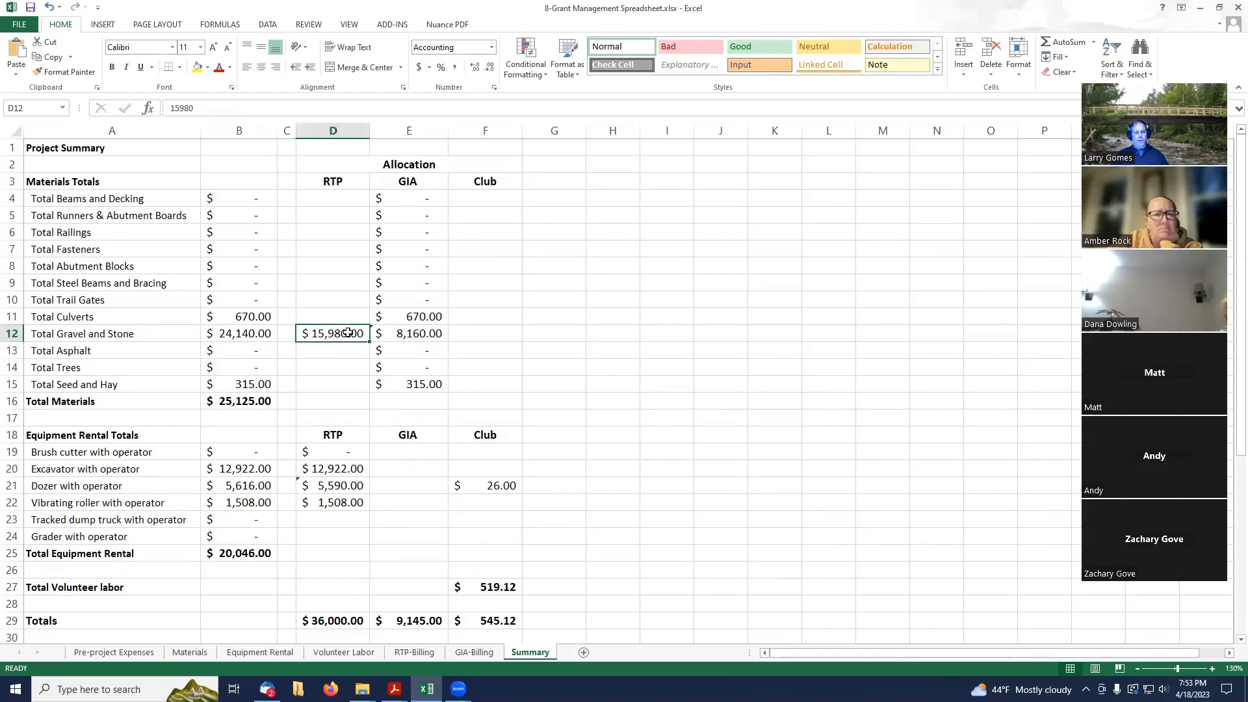
{"action": "type", "text": "1"}
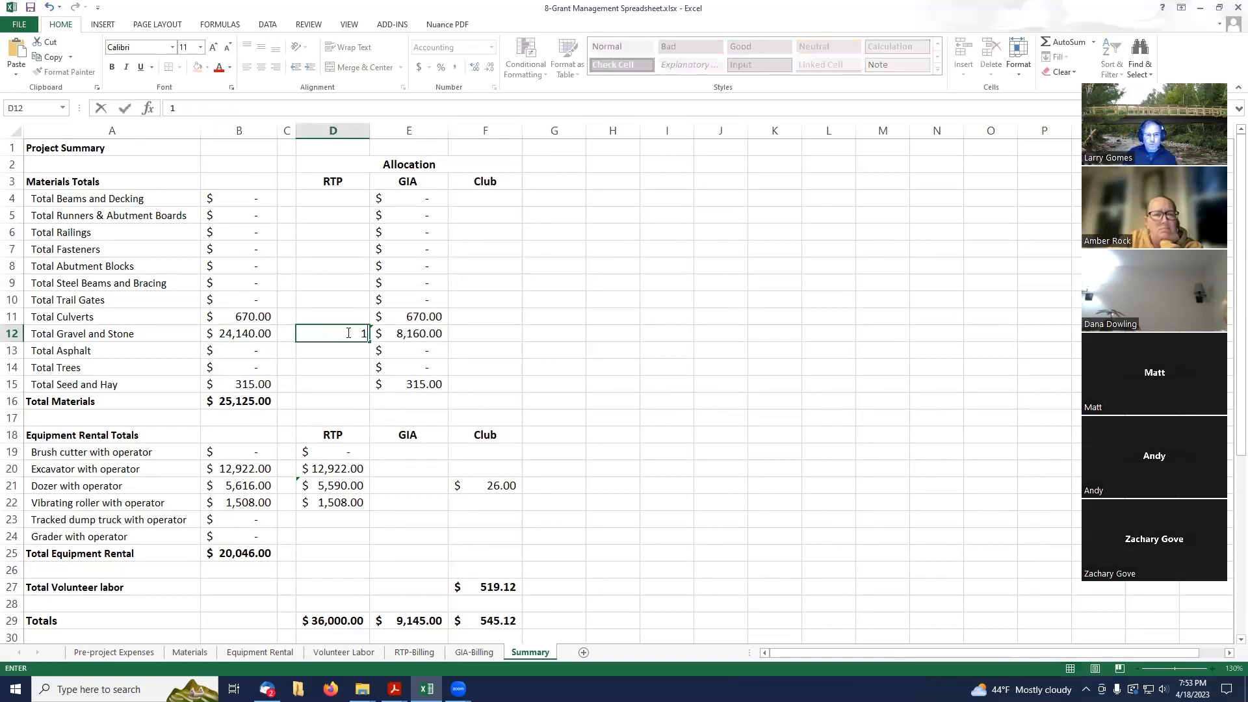
{"action": "type", "text": "0,00000"}
{"action": "key", "text": "Return"}
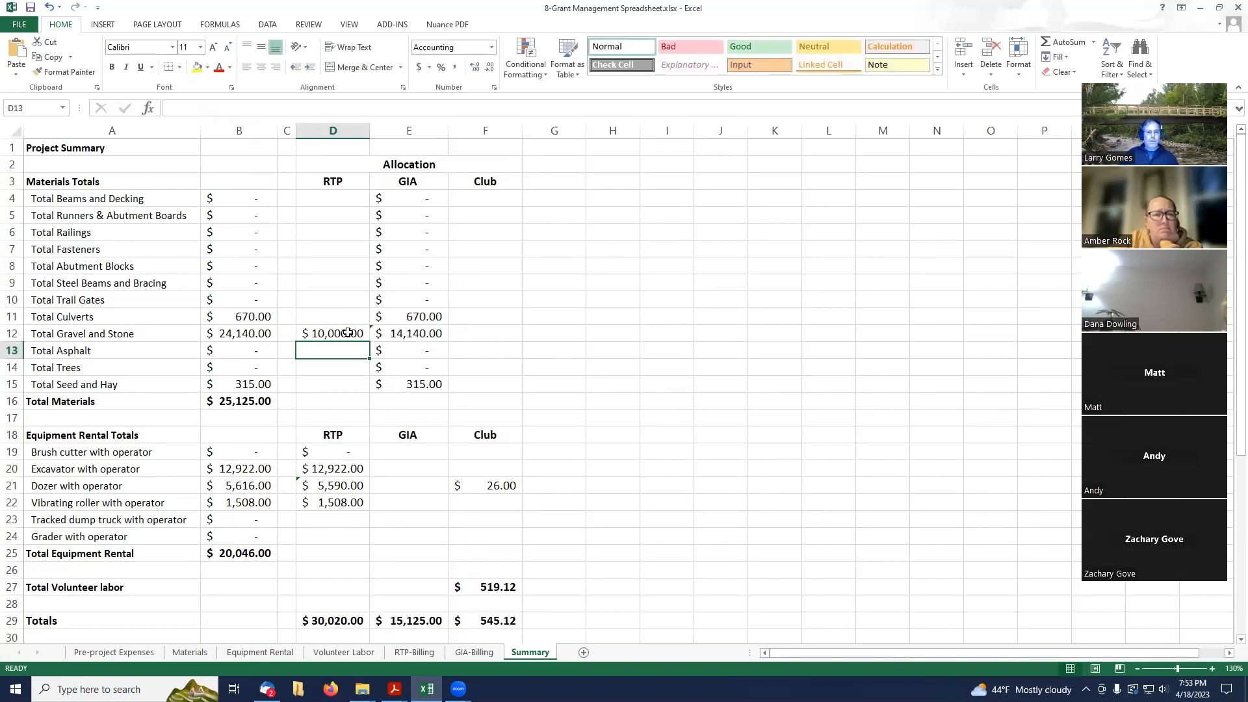
{"action": "left_click", "coordinate": [427, 337]}
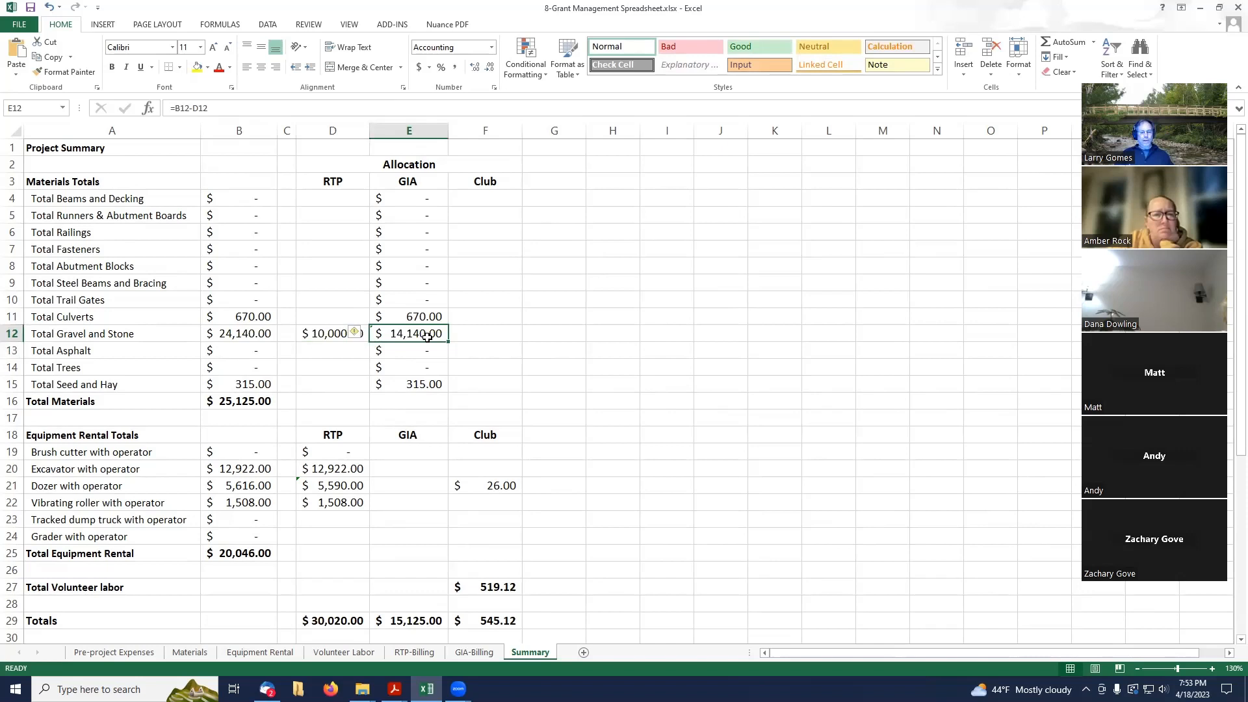
{"action": "left_click", "coordinate": [47, 7]}
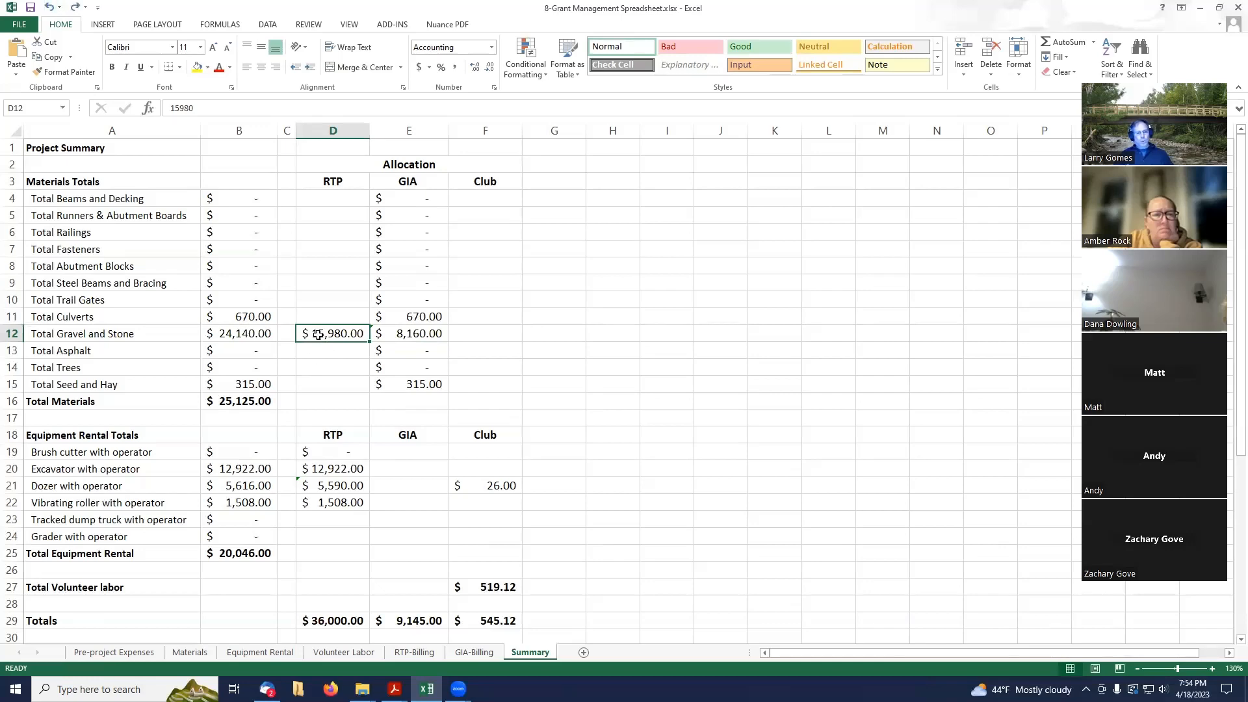
Review the Project Analysis section's project size, RTP requested and Club contributions formulas, plus the RTP share of the total
{"action": "scroll", "coordinate": [317, 334], "scroll_direction": "down", "scroll_amount": 6}
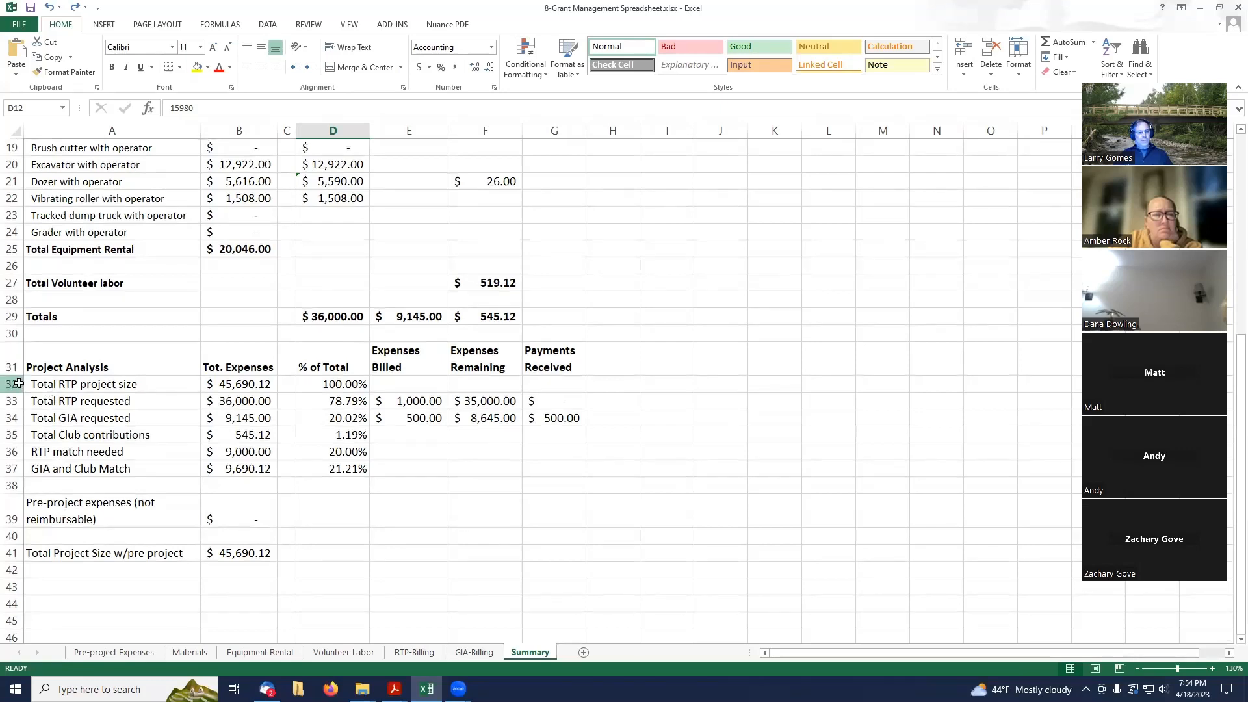
{"action": "left_click_drag", "start_coordinate": [19, 383], "coordinate": [21, 418]}
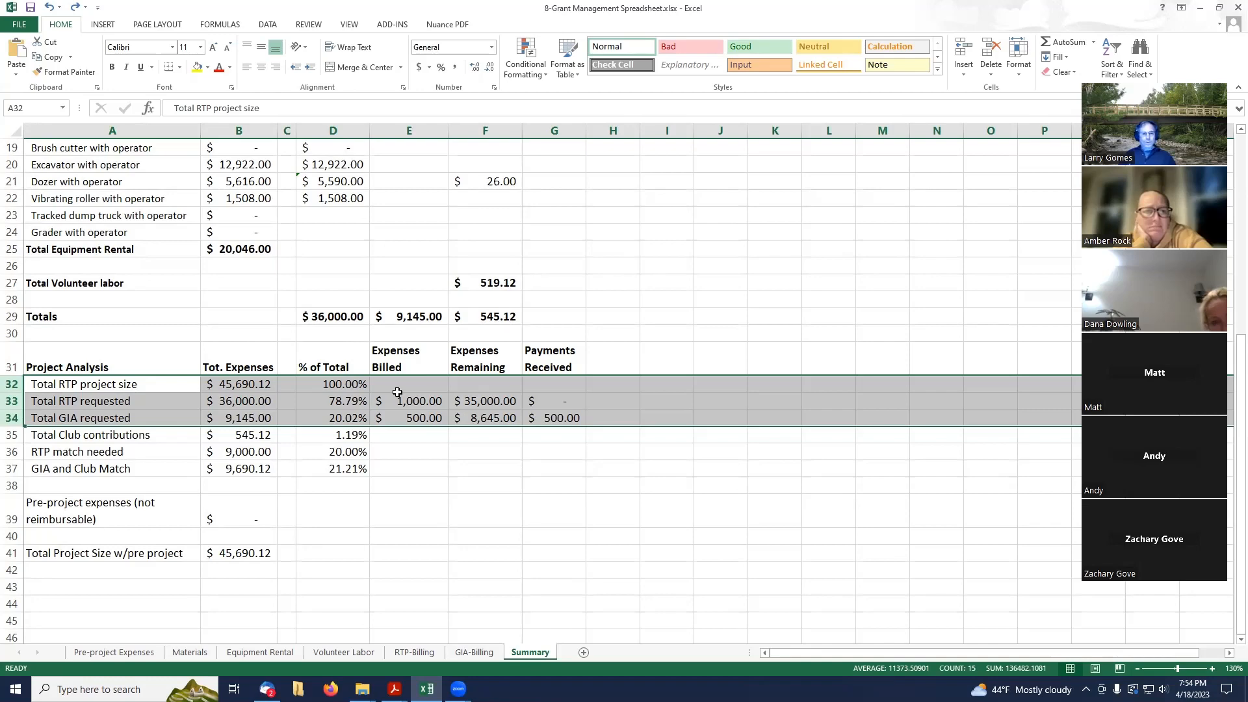
{"action": "left_click", "coordinate": [236, 434]}
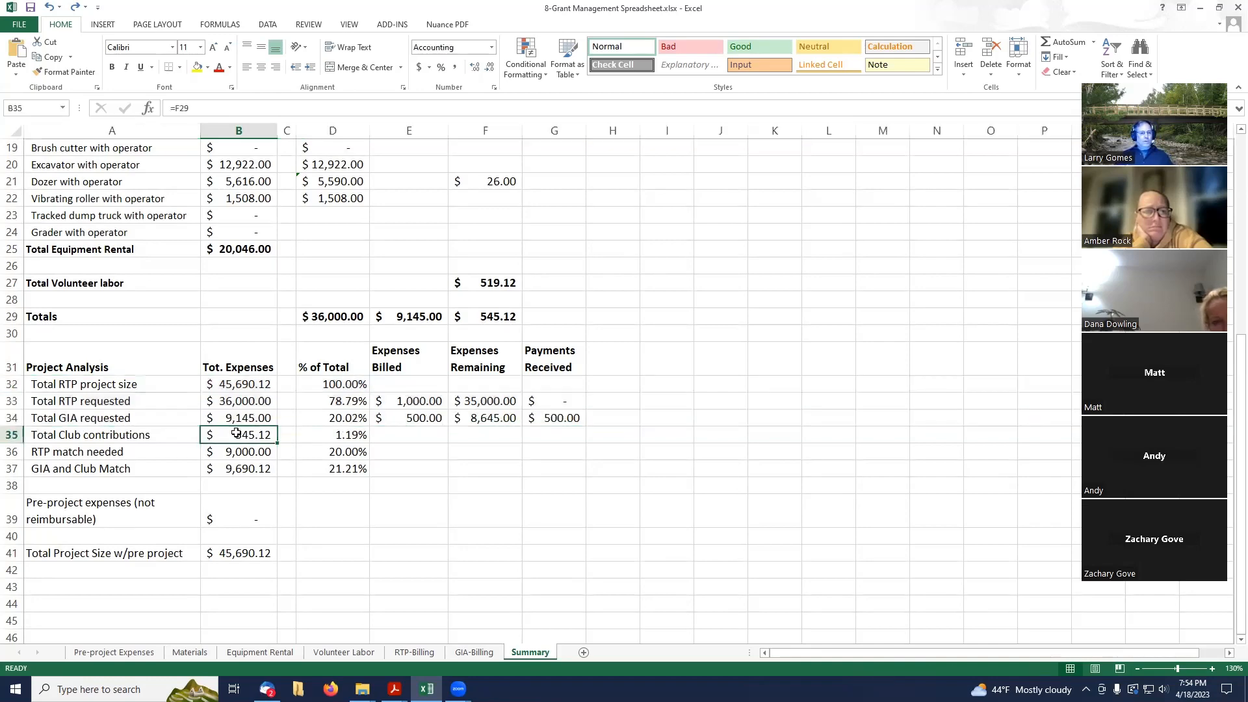
{"action": "left_click", "coordinate": [254, 384]}
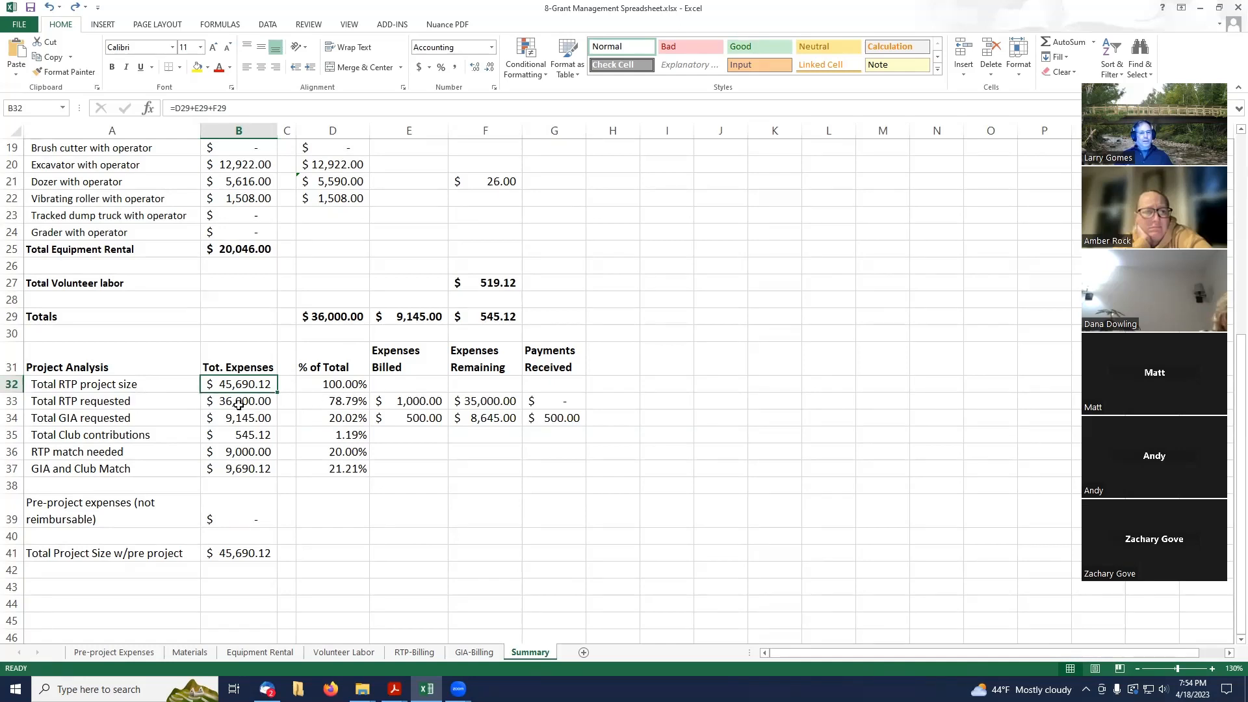
{"action": "left_click", "coordinate": [239, 404]}
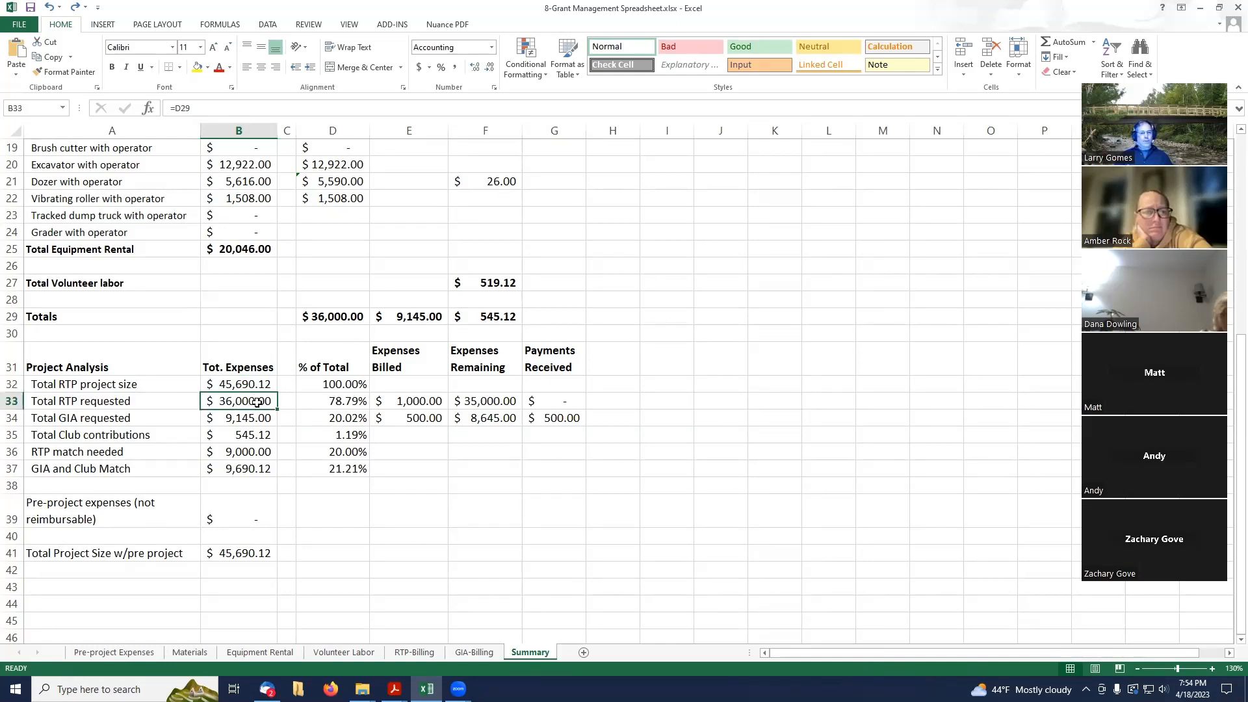
{"action": "left_click", "coordinate": [336, 403]}
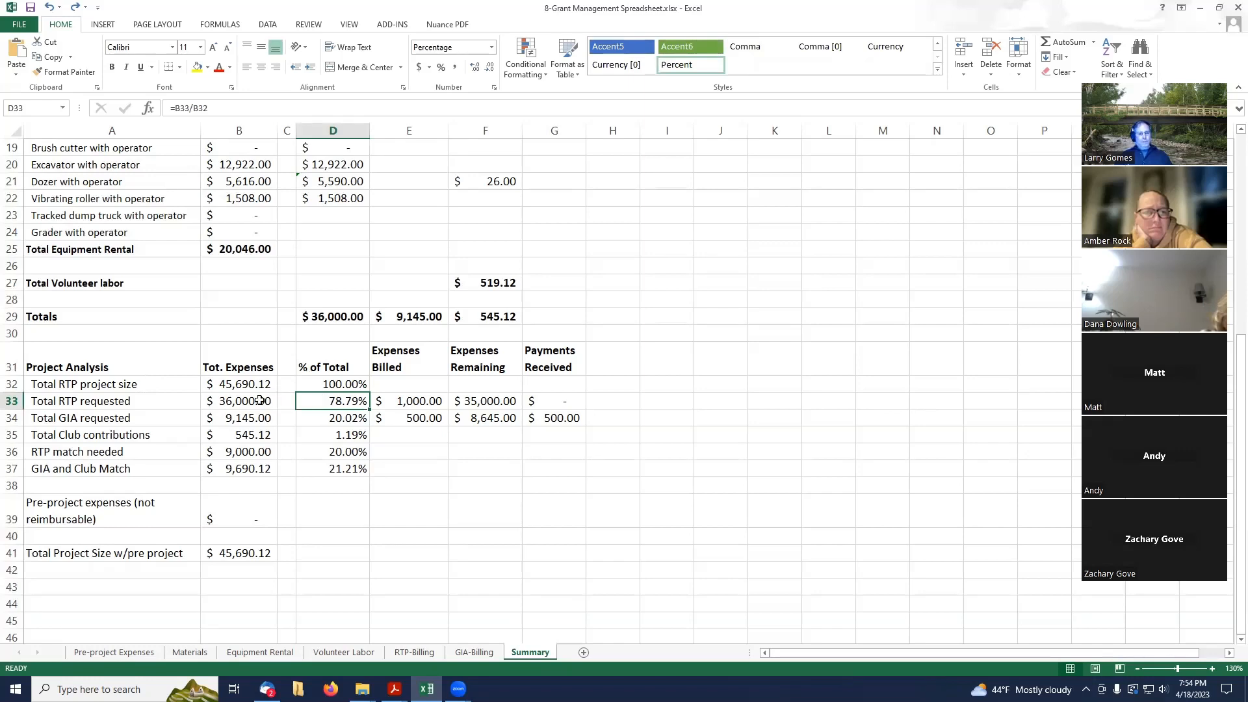
Examine the Total GIA requested amount and its percentage of the total, along with the Total Club contributions formula
{"action": "left_click", "coordinate": [236, 418]}
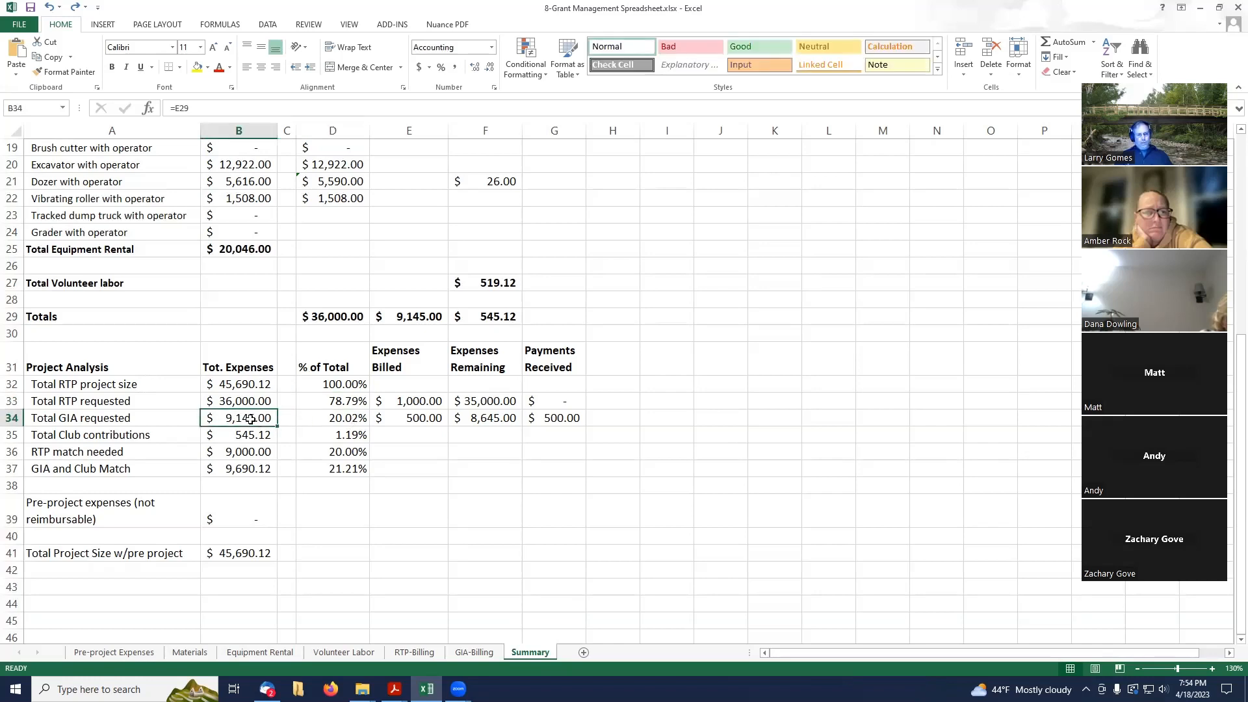
{"action": "left_click", "coordinate": [313, 419]}
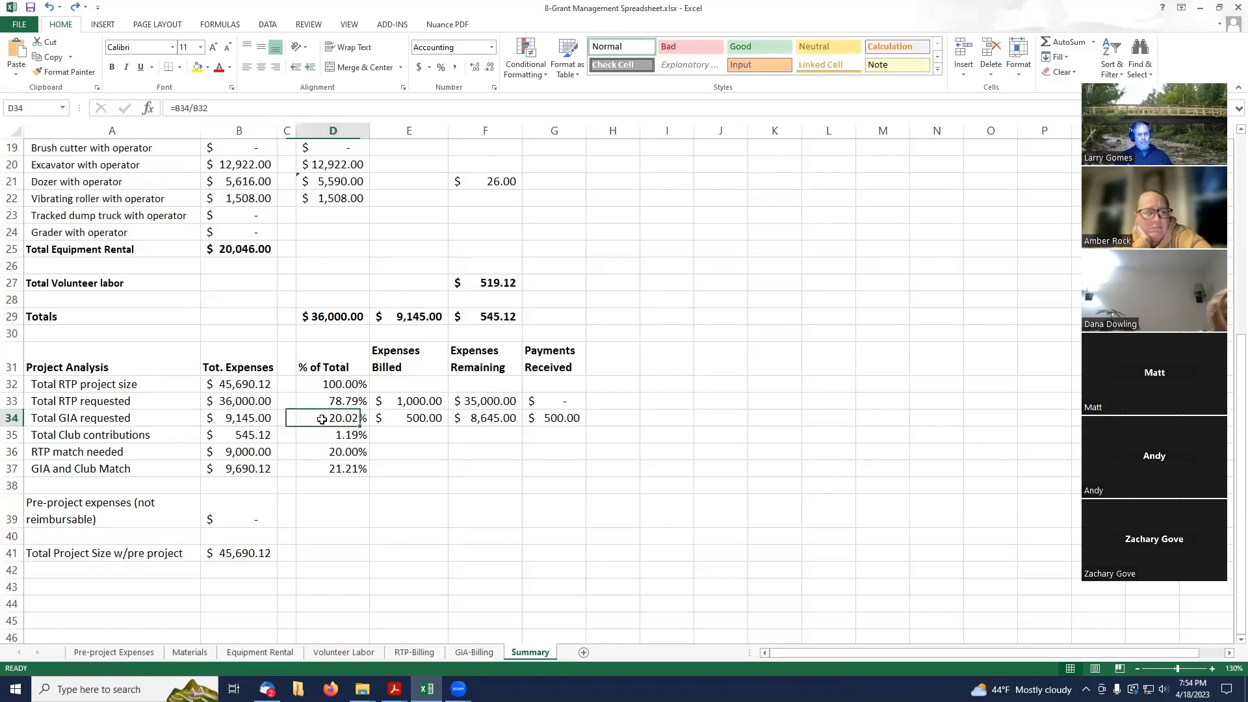
{"action": "left_click", "coordinate": [235, 418]}
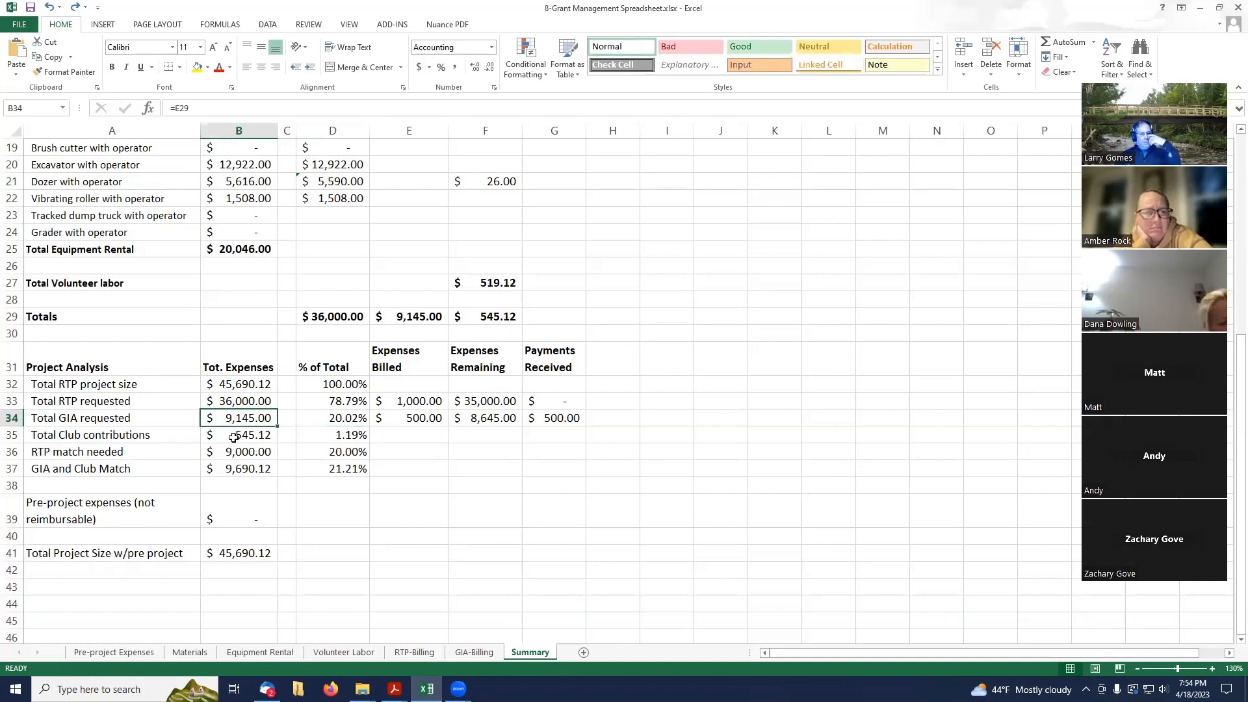
{"action": "left_click", "coordinate": [233, 438]}
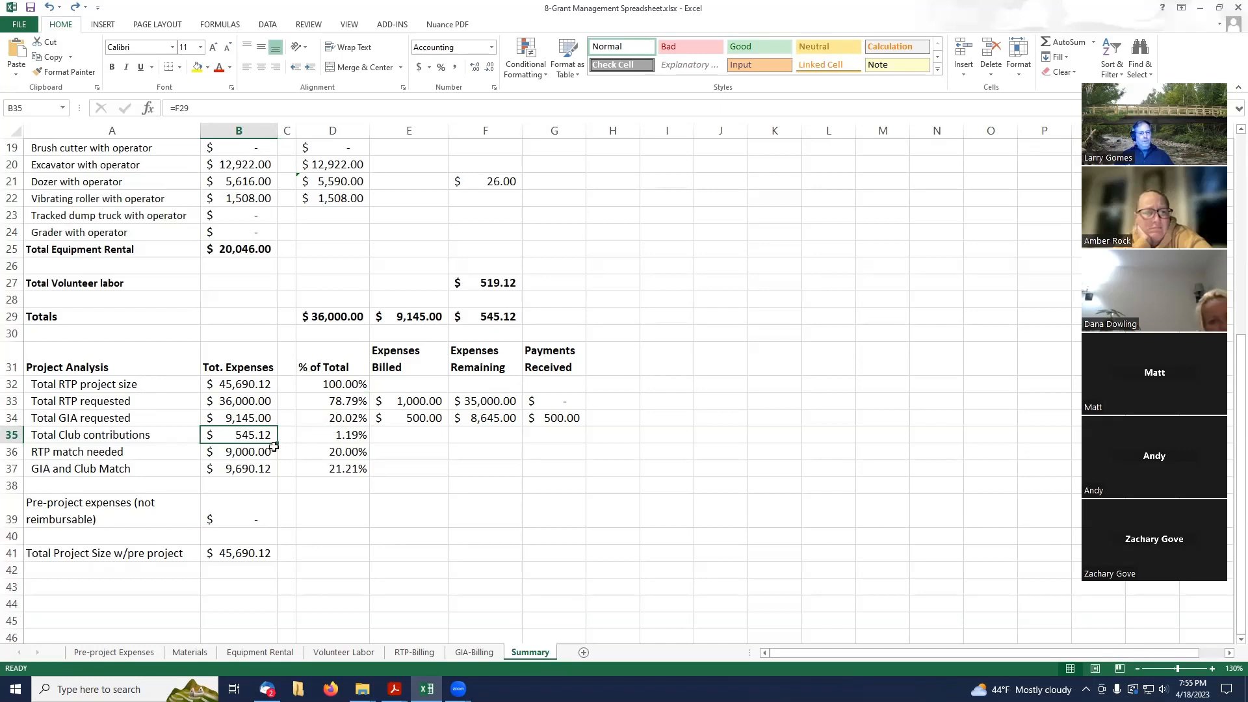
Compare the Total RTP project size formula and the RTP requested percentage with the allocation columns above them
{"action": "scroll", "coordinate": [273, 447], "scroll_direction": "up", "scroll_amount": 1}
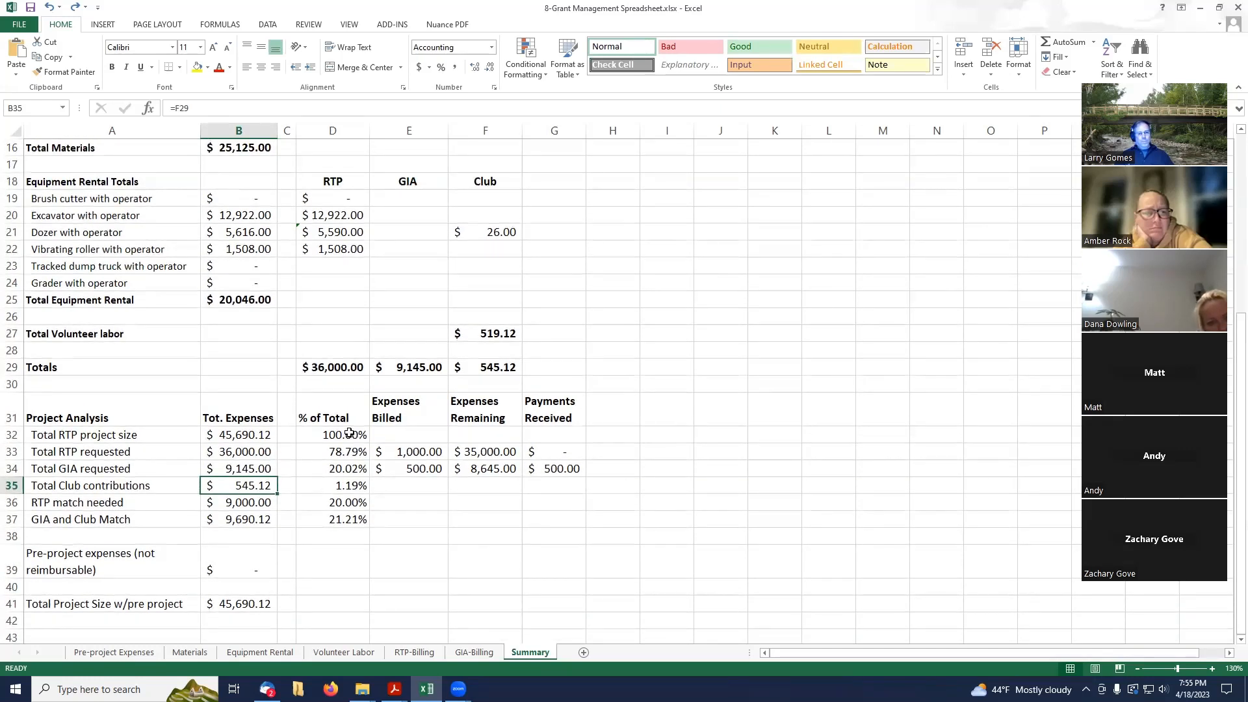
{"action": "left_click", "coordinate": [271, 434]}
{"action": "scroll", "coordinate": [338, 422], "scroll_direction": "up", "scroll_amount": 5}
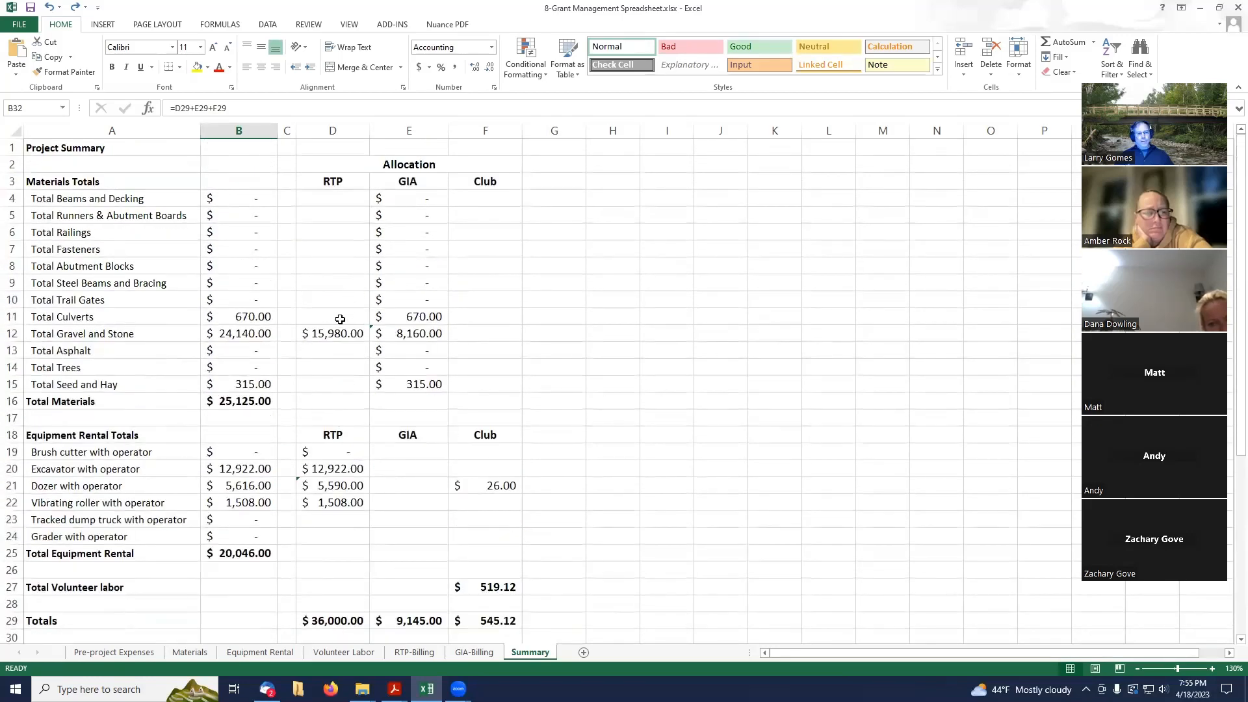
{"action": "scroll", "coordinate": [344, 426], "scroll_direction": "down", "scroll_amount": 5}
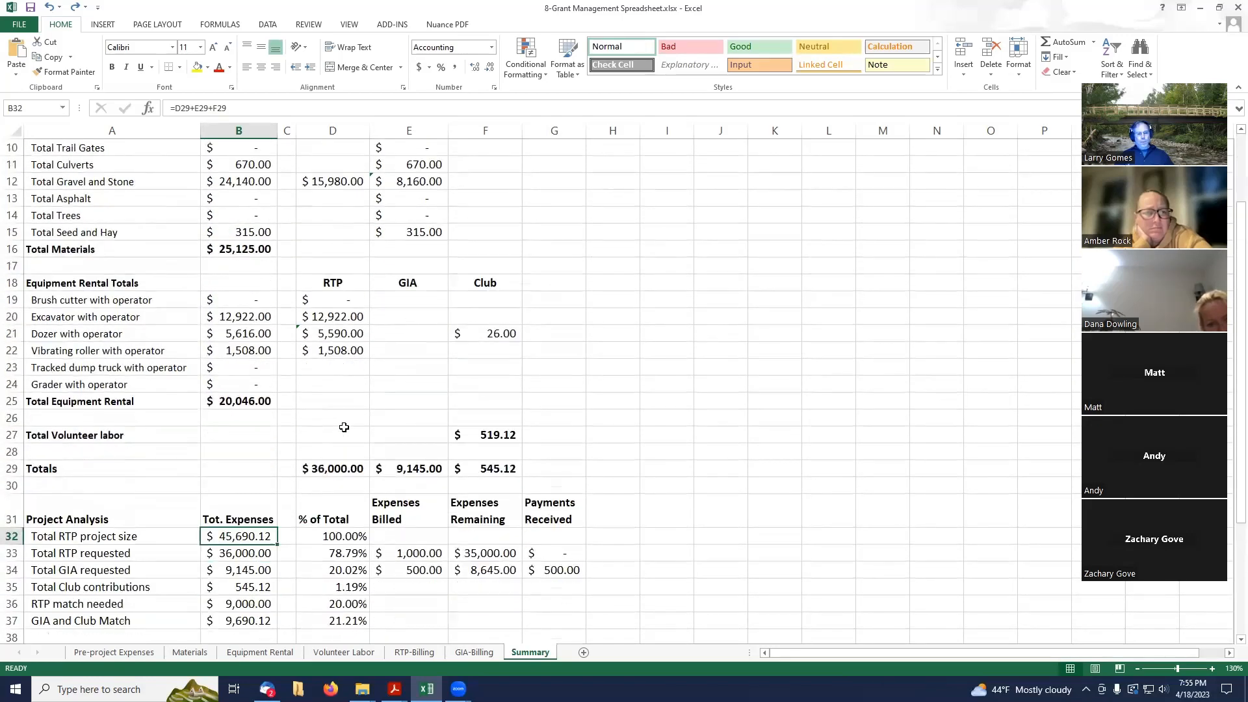
{"action": "left_click", "coordinate": [340, 452]}
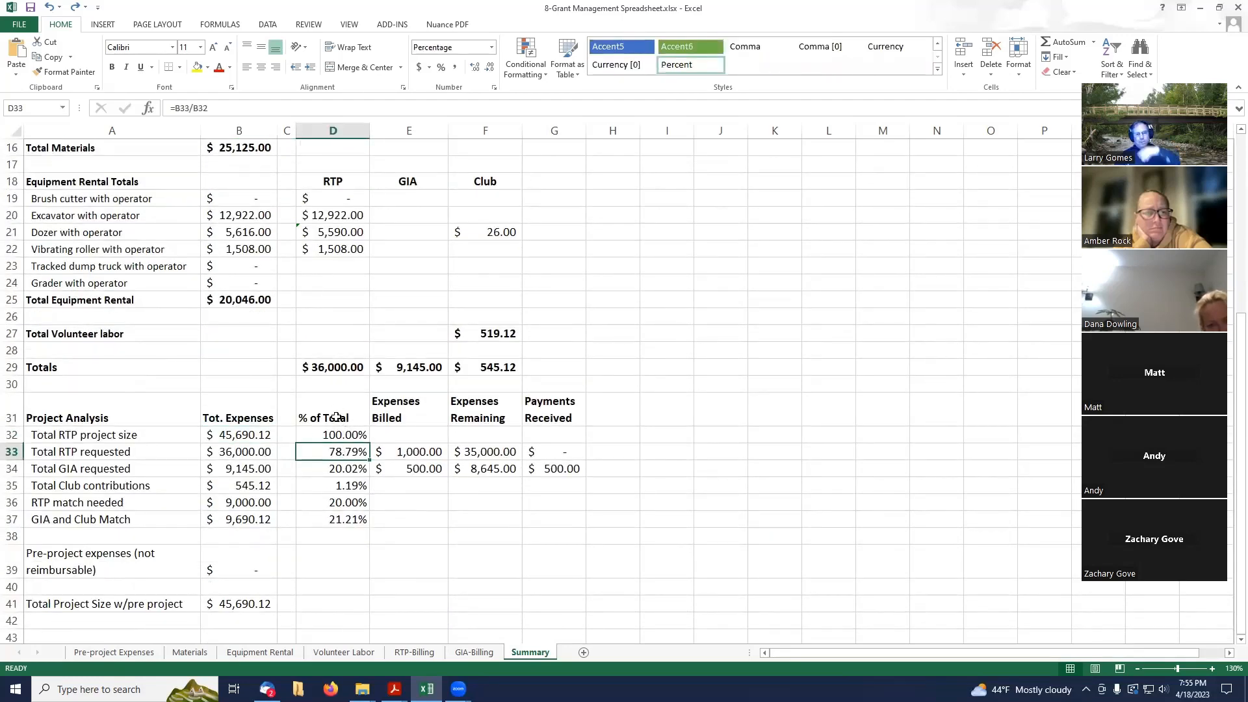
Check the entered RTP allocation for Total Gravel and Stone against the formula in its GIA allocation
{"action": "scroll", "coordinate": [337, 416], "scroll_direction": "up", "scroll_amount": 2}
{"action": "scroll", "coordinate": [336, 406], "scroll_direction": "up", "scroll_amount": 1}
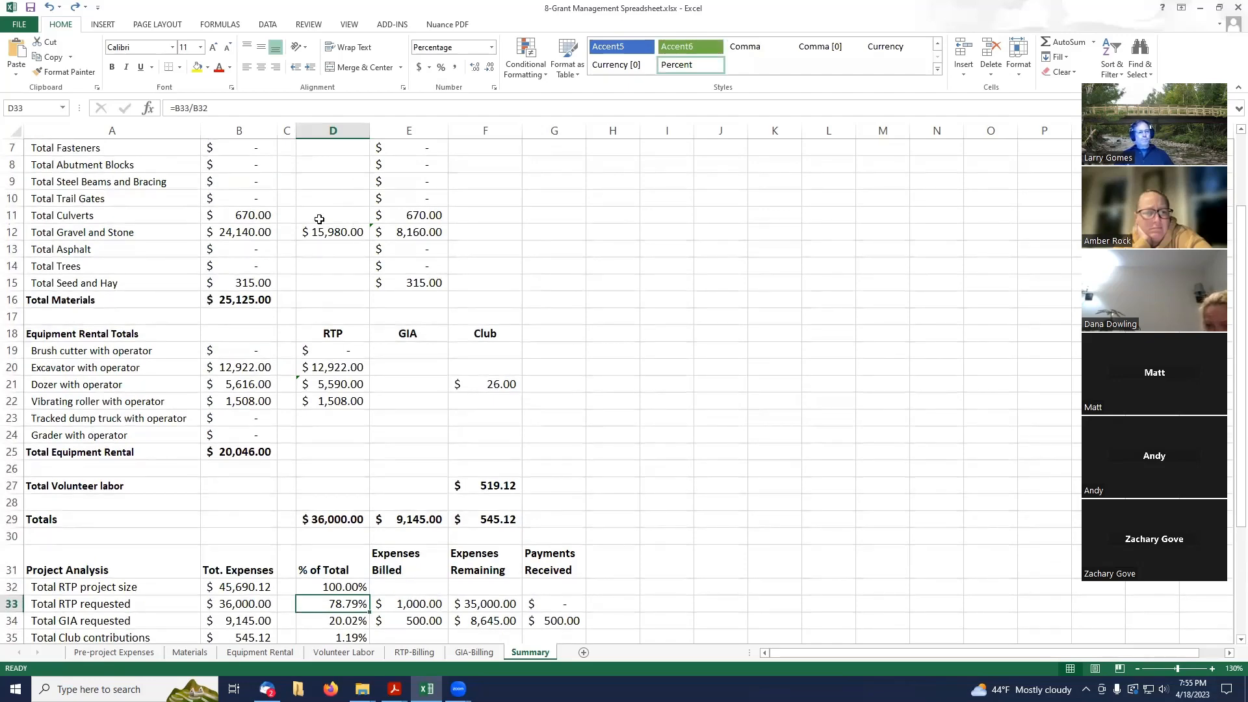
{"action": "scroll", "coordinate": [319, 219], "scroll_direction": "up", "scroll_amount": 1}
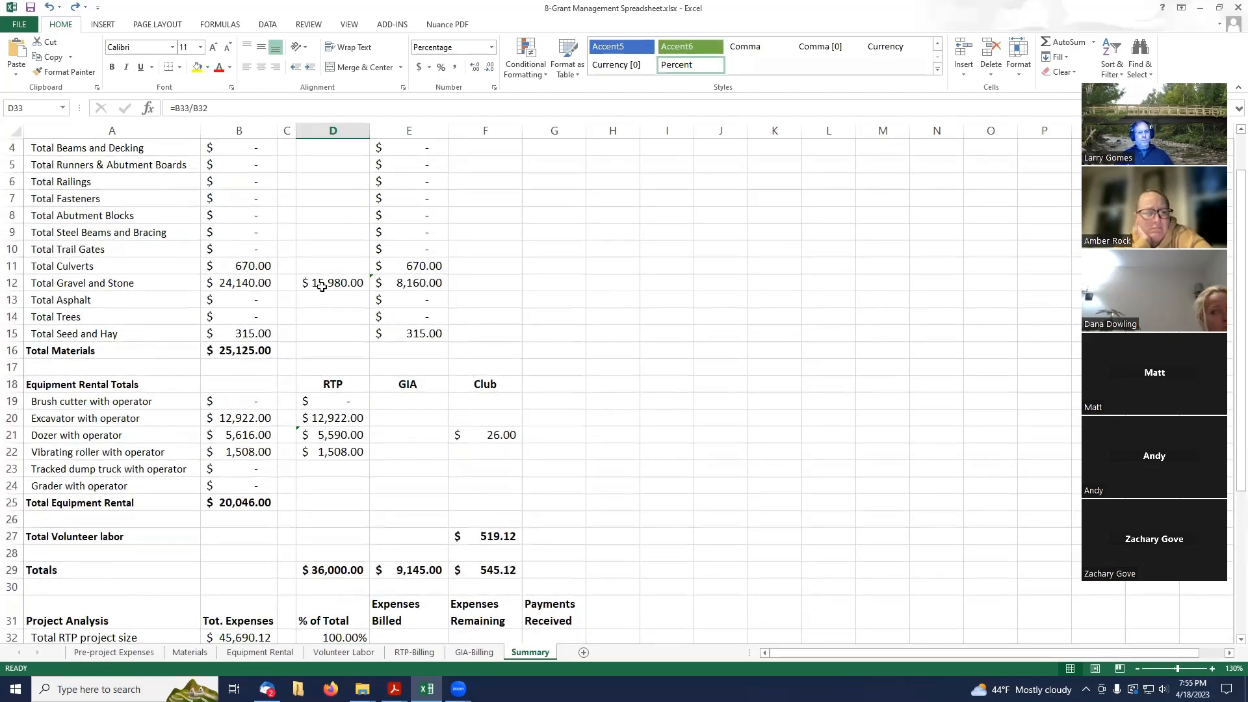
{"action": "left_click", "coordinate": [330, 283]}
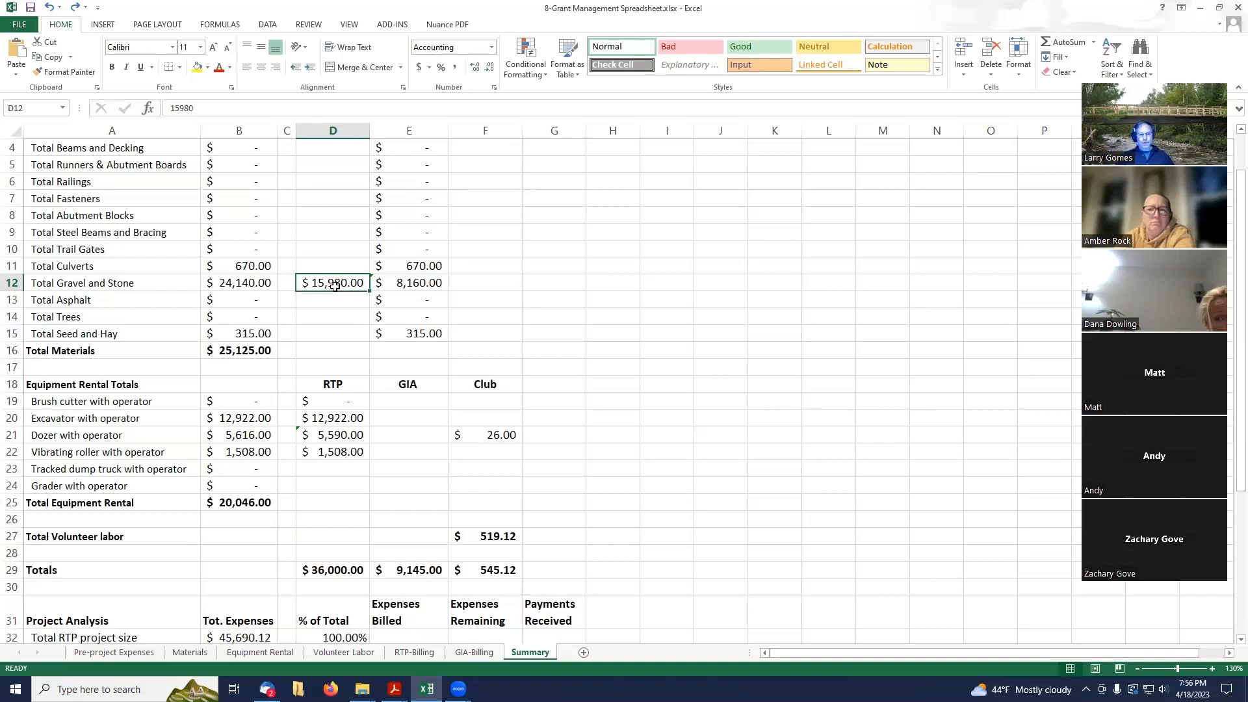
{"action": "left_click", "coordinate": [415, 283]}
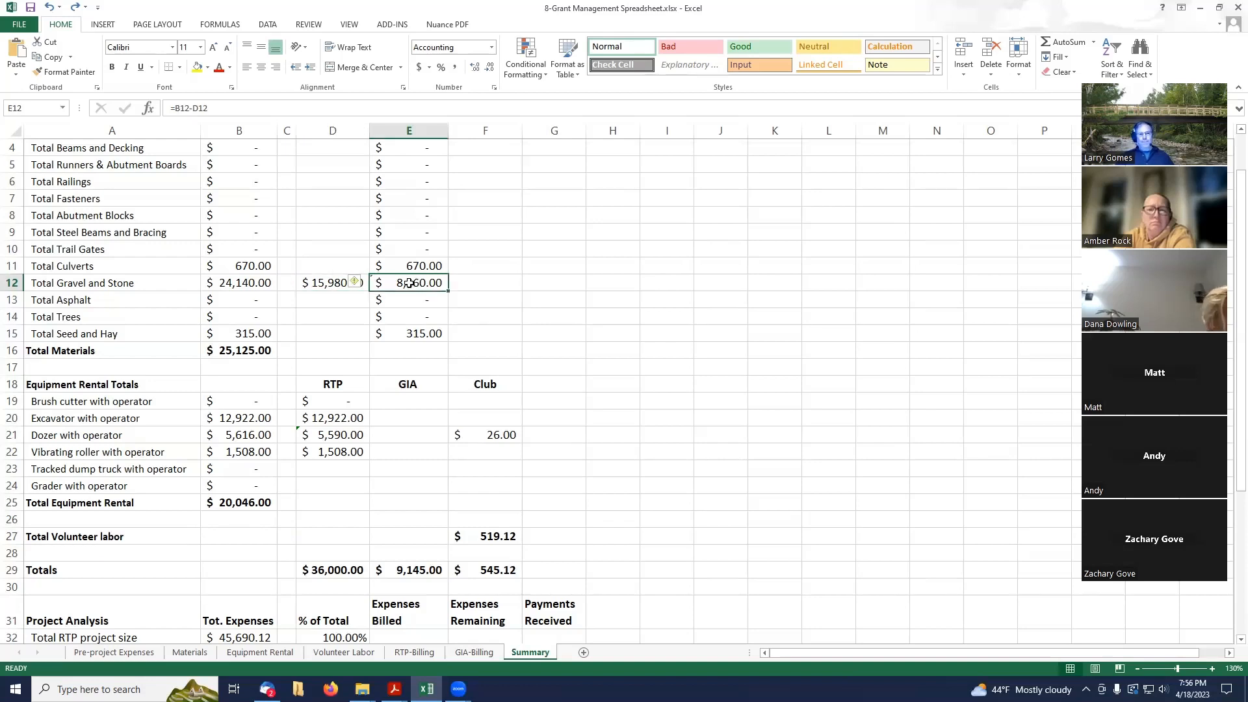
{"action": "left_click", "coordinate": [330, 281]}
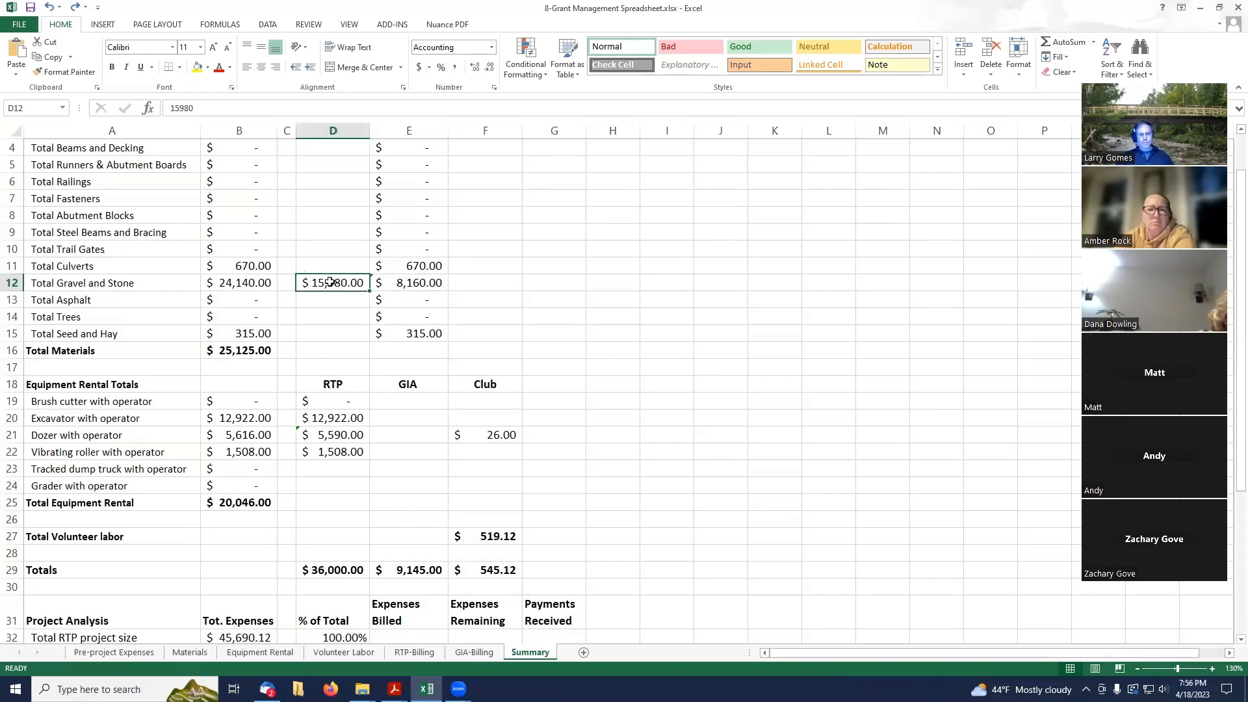
Compare the excavator's linked RTP allocation with the RTP and GIA split of Total Gravel and Stone
{"action": "scroll", "coordinate": [322, 344], "scroll_direction": "down", "scroll_amount": 2}
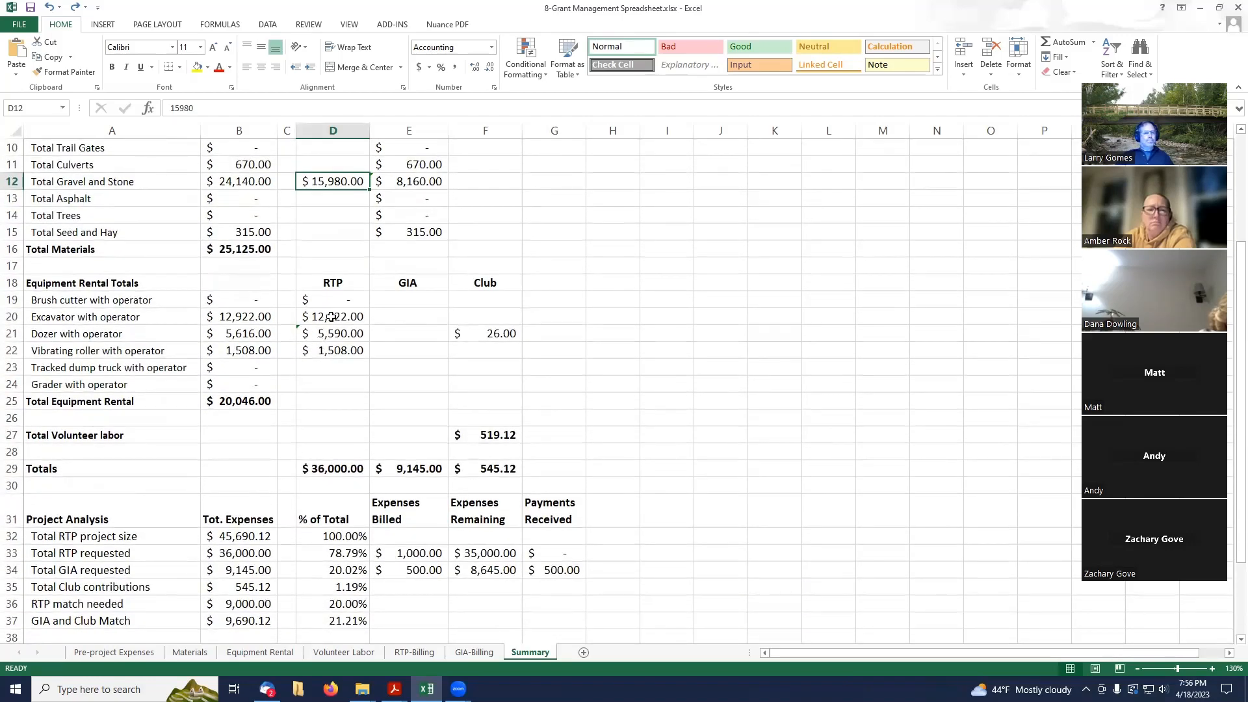
{"action": "left_click", "coordinate": [332, 316]}
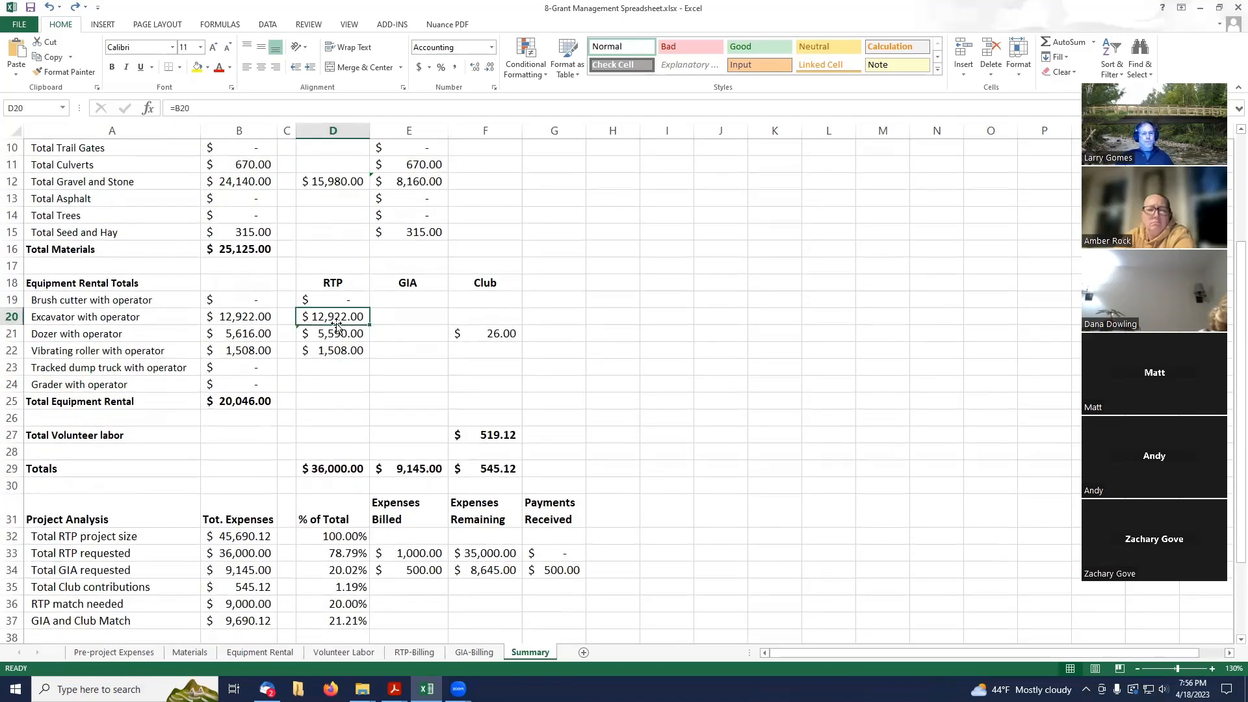
{"action": "scroll", "coordinate": [337, 325], "scroll_direction": "up", "scroll_amount": 2}
{"action": "left_click", "coordinate": [344, 282]}
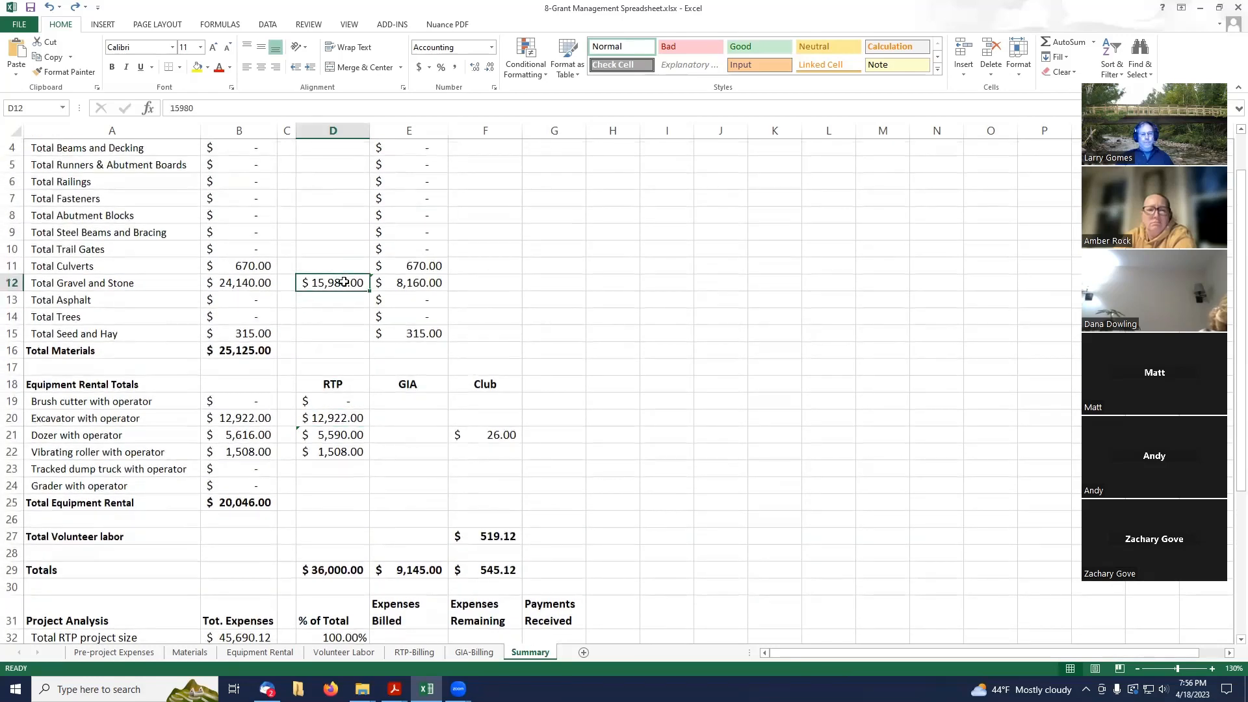
{"action": "left_click", "coordinate": [422, 281]}
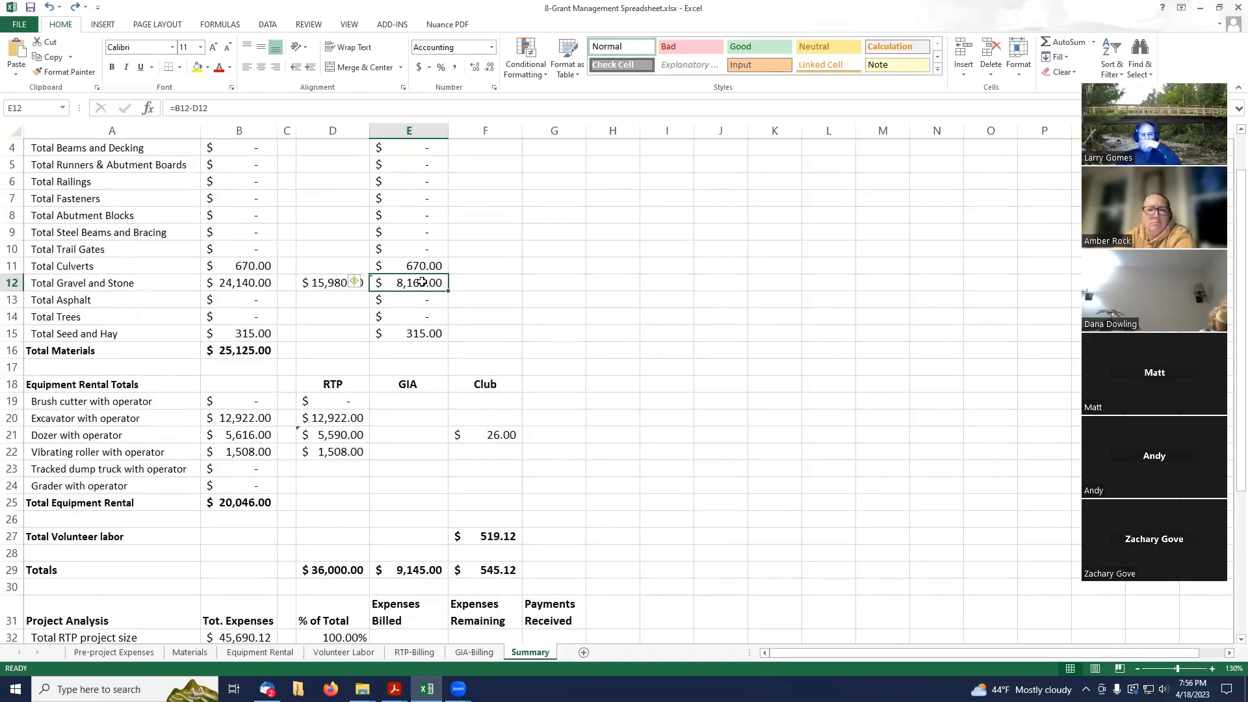
{"action": "scroll", "coordinate": [349, 416], "scroll_direction": "down", "scroll_amount": 1}
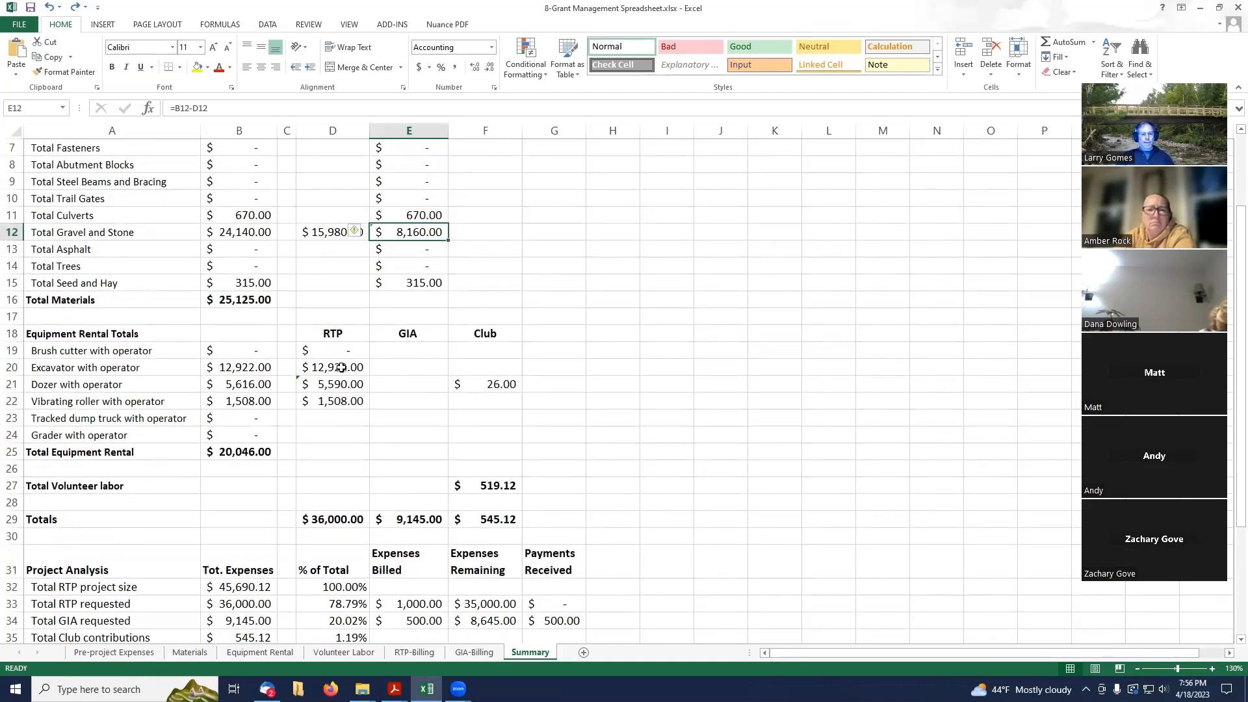
{"action": "left_click", "coordinate": [328, 228]}
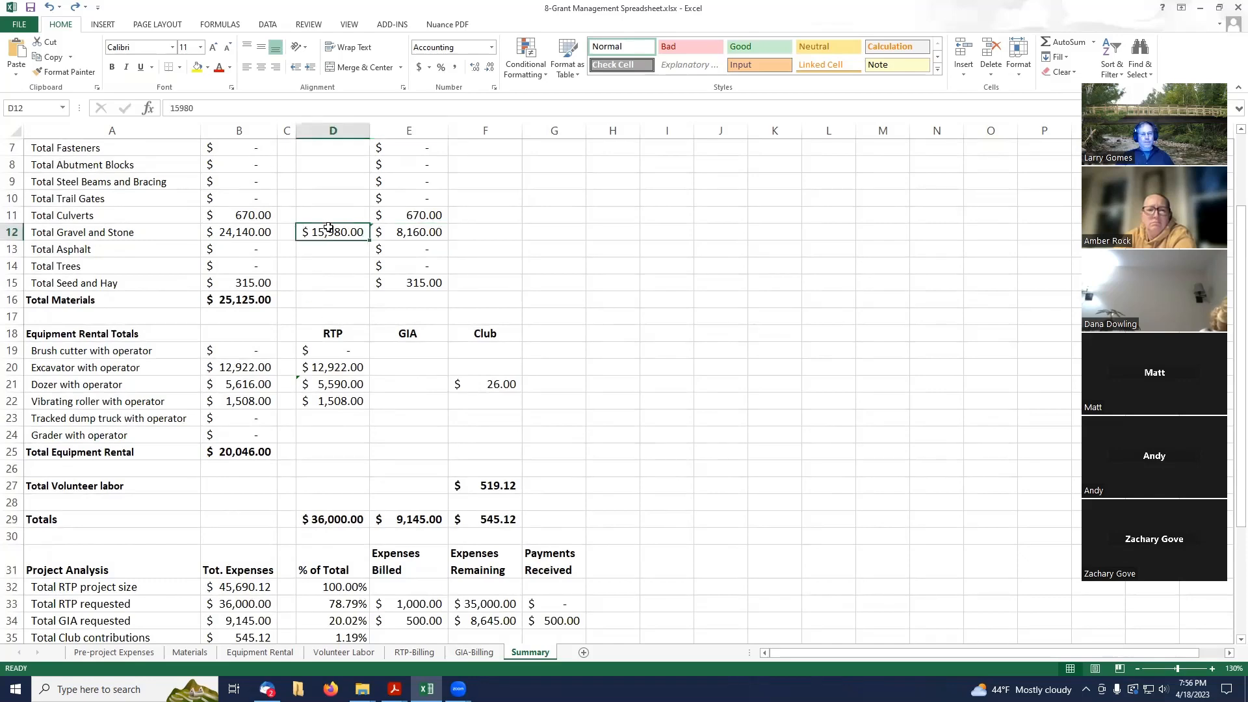
Check the combined RTP allocation for the excavator, dozer and vibrating roller under Equipment Rental Totals
{"action": "left_click", "coordinate": [333, 368]}
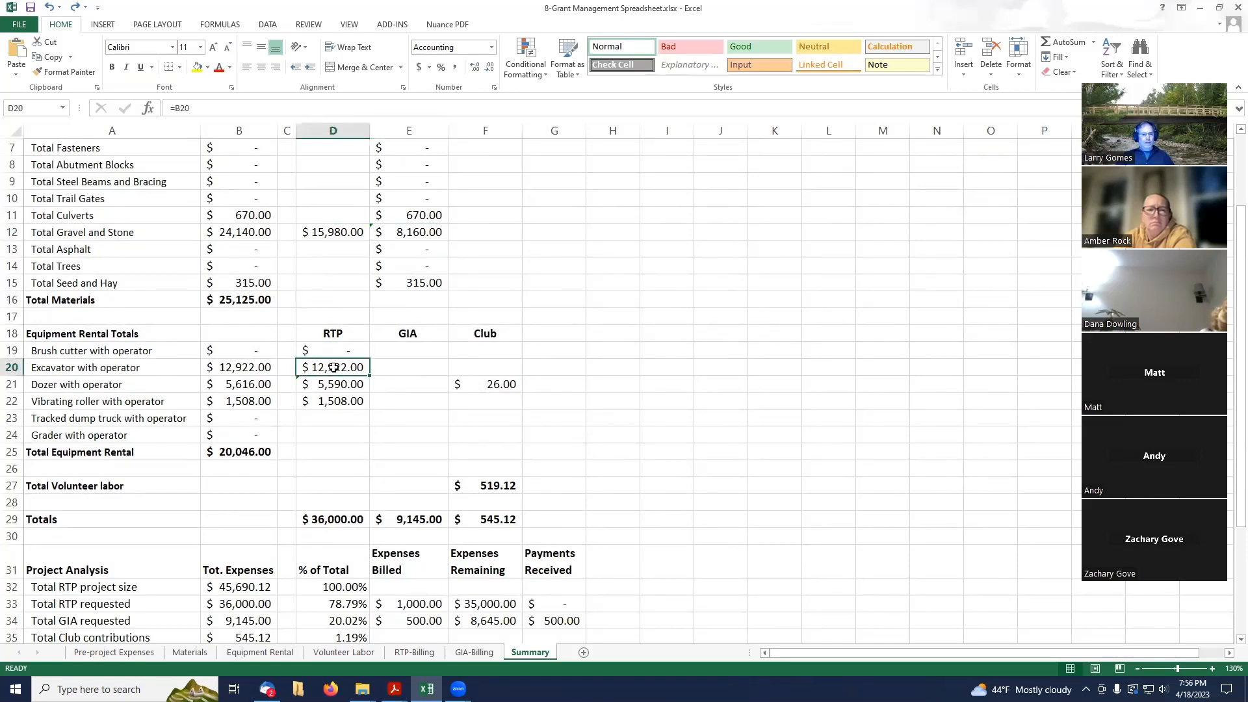
{"action": "left_click_drag", "start_coordinate": [334, 369], "coordinate": [333, 401]}
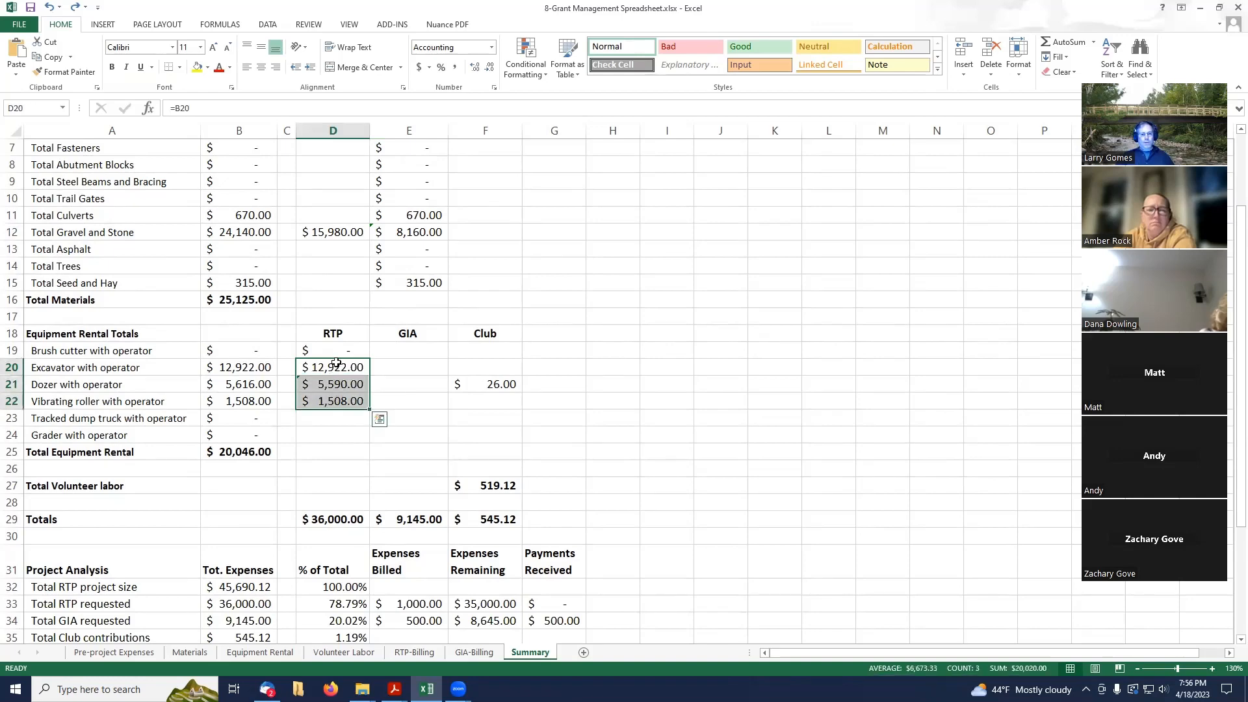
{"action": "left_click", "coordinate": [337, 485]}
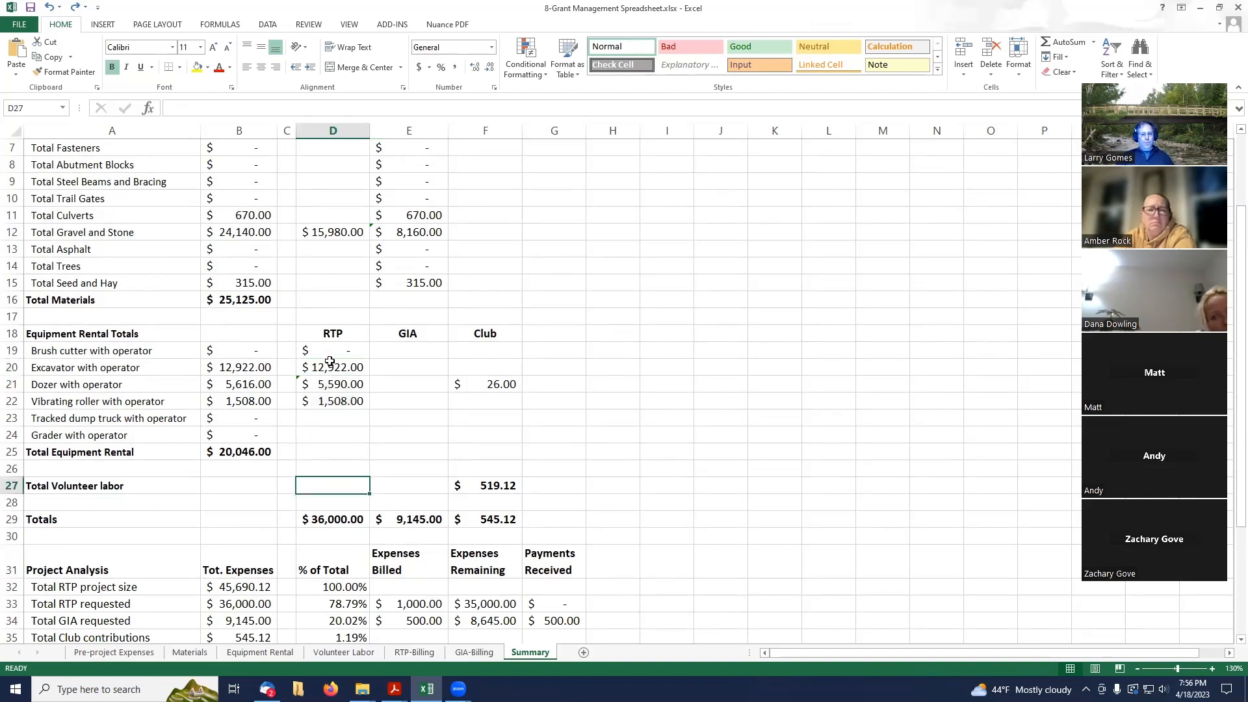
{"action": "left_click_drag", "start_coordinate": [331, 368], "coordinate": [334, 407]}
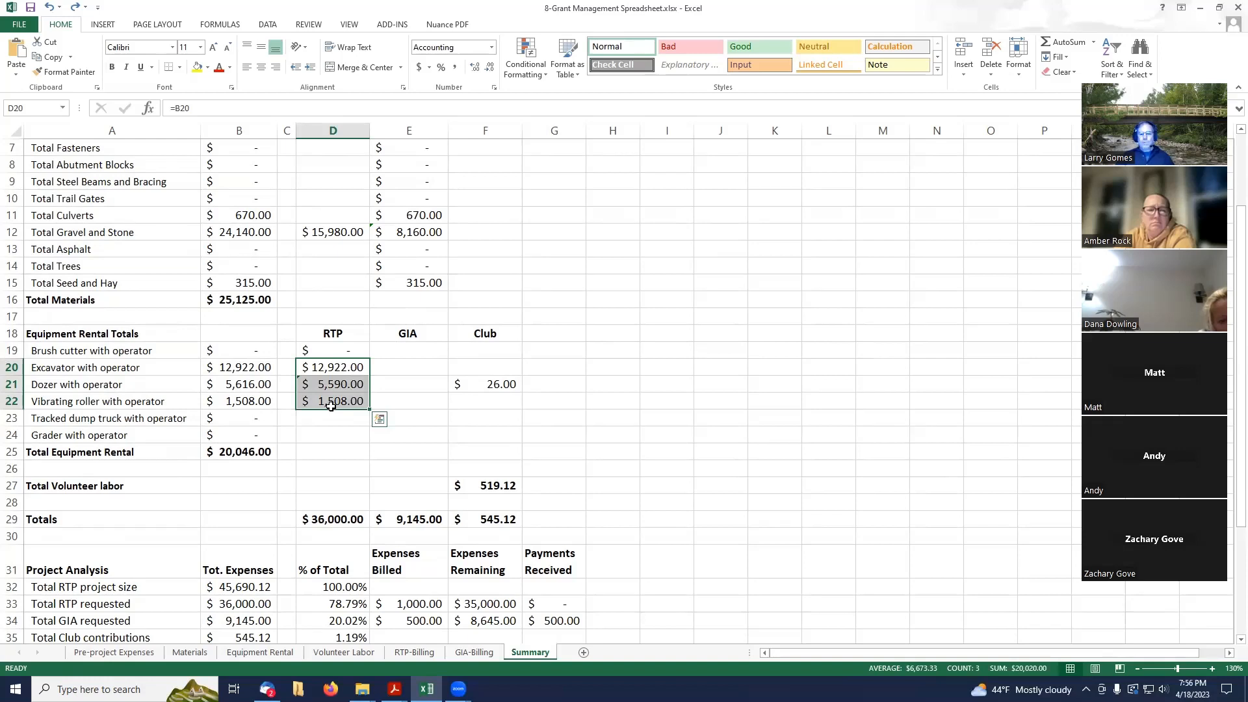
{"action": "left_click", "coordinate": [338, 453]}
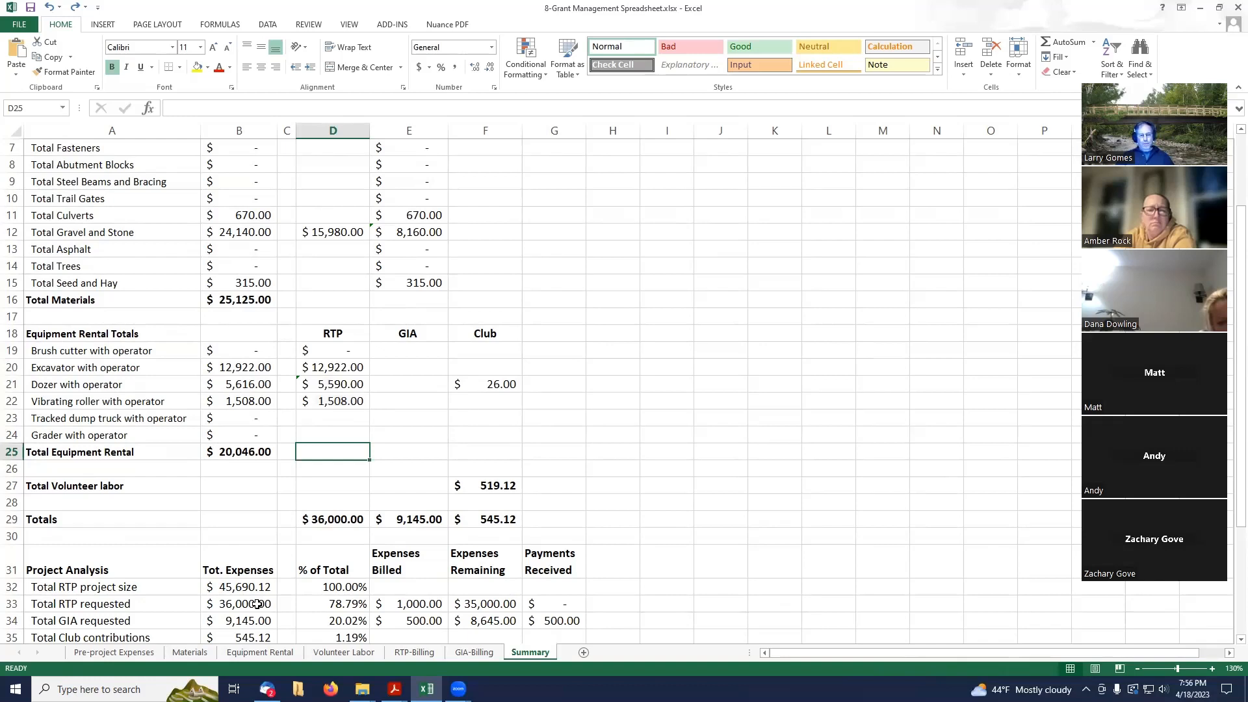
Trace the RTP allocation from Total Gravel and Stone through the RTP column total to the RTP requested percentage
{"action": "left_click", "coordinate": [337, 232]}
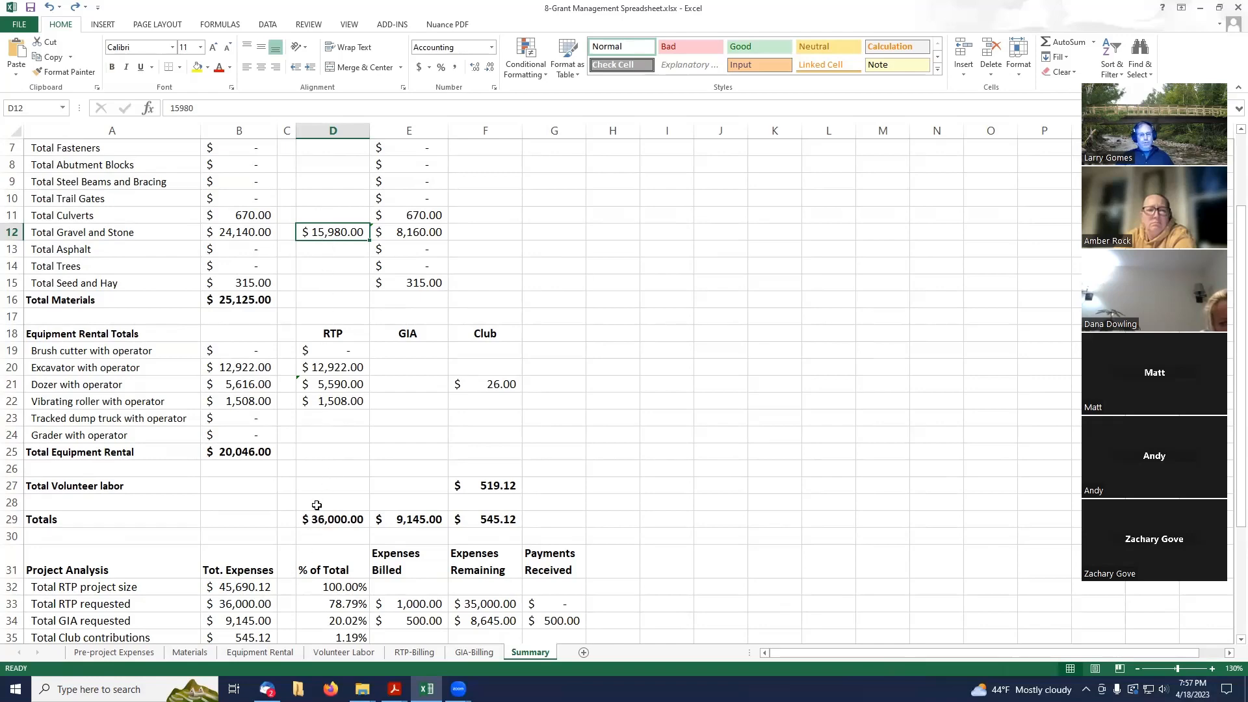
{"action": "scroll", "coordinate": [317, 505], "scroll_direction": "down", "scroll_amount": 2}
{"action": "left_click", "coordinate": [328, 416]}
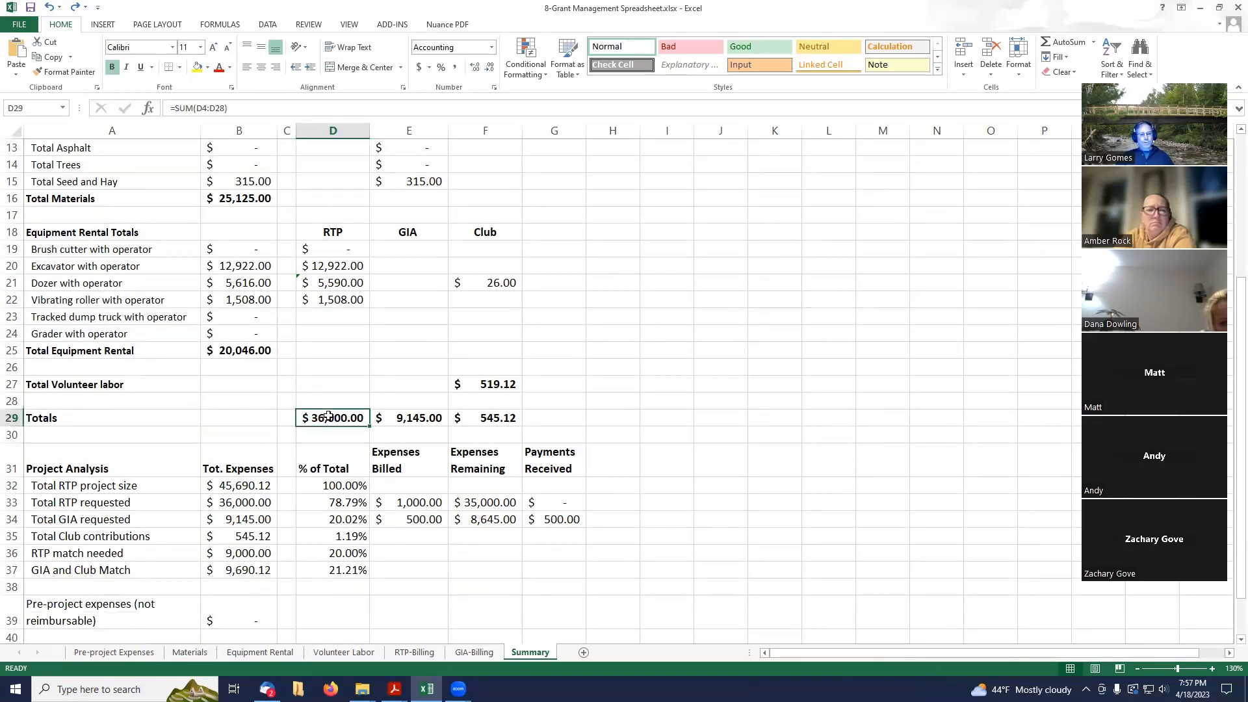
{"action": "left_click", "coordinate": [327, 501]}
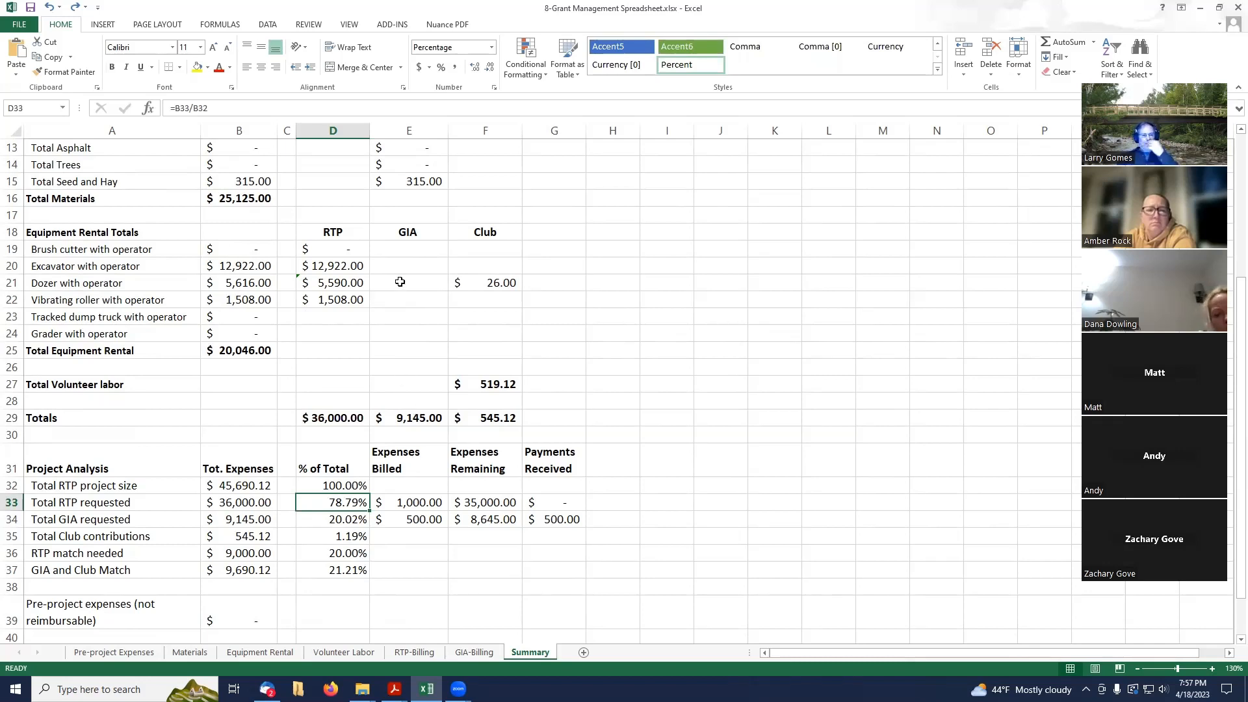
Compare the dozer's Club share and linked total rental cost with the Total RTP requested percentage
{"action": "scroll", "coordinate": [401, 285], "scroll_direction": "up", "scroll_amount": 2}
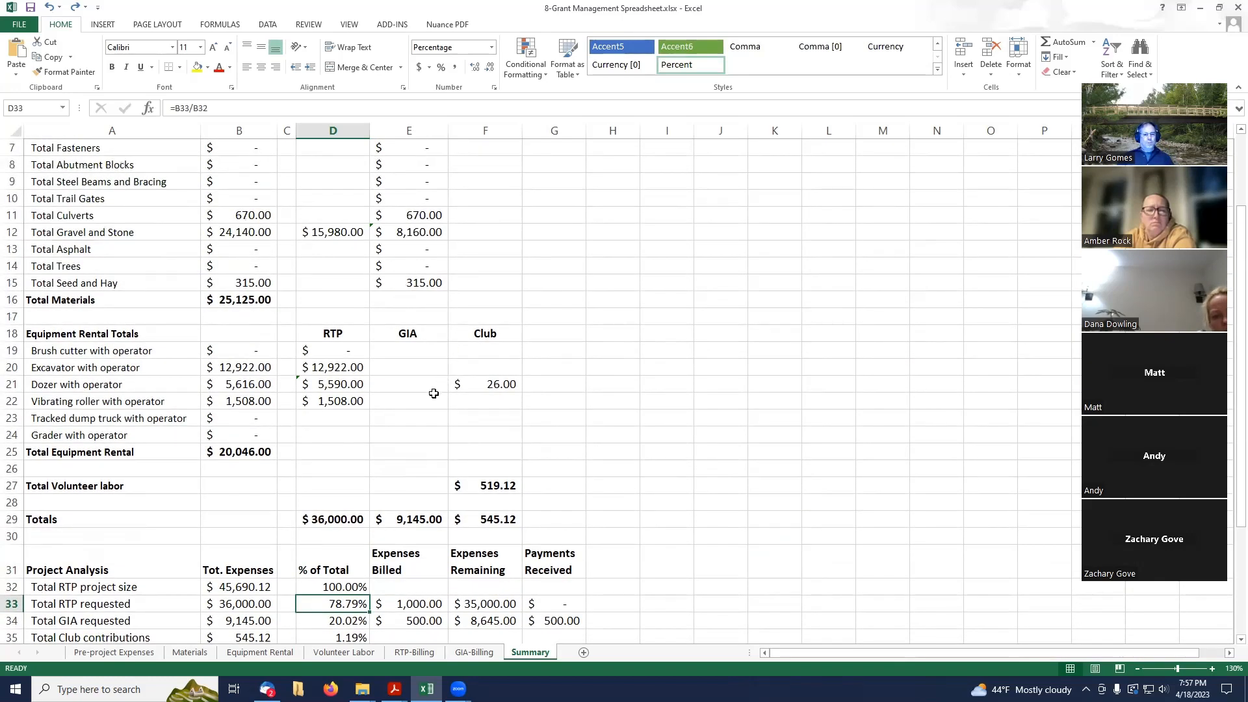
{"action": "left_click", "coordinate": [511, 386]}
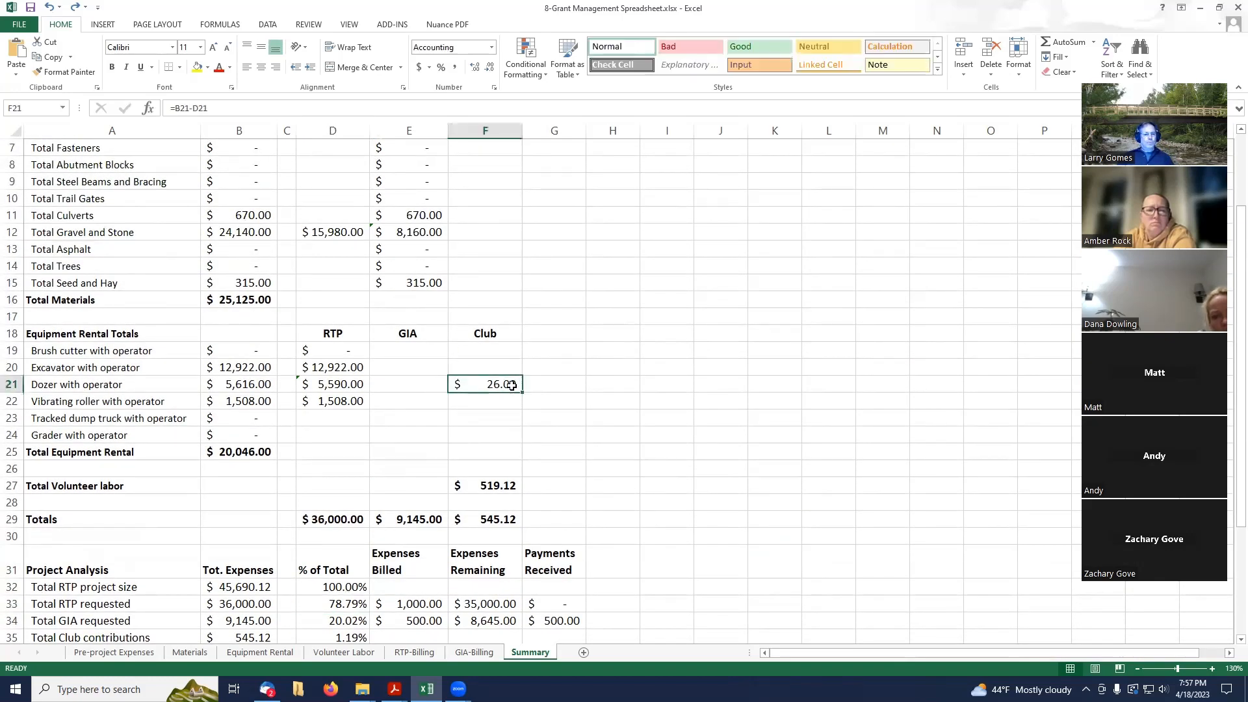
{"action": "scroll", "coordinate": [511, 386], "scroll_direction": "down", "scroll_amount": 3}
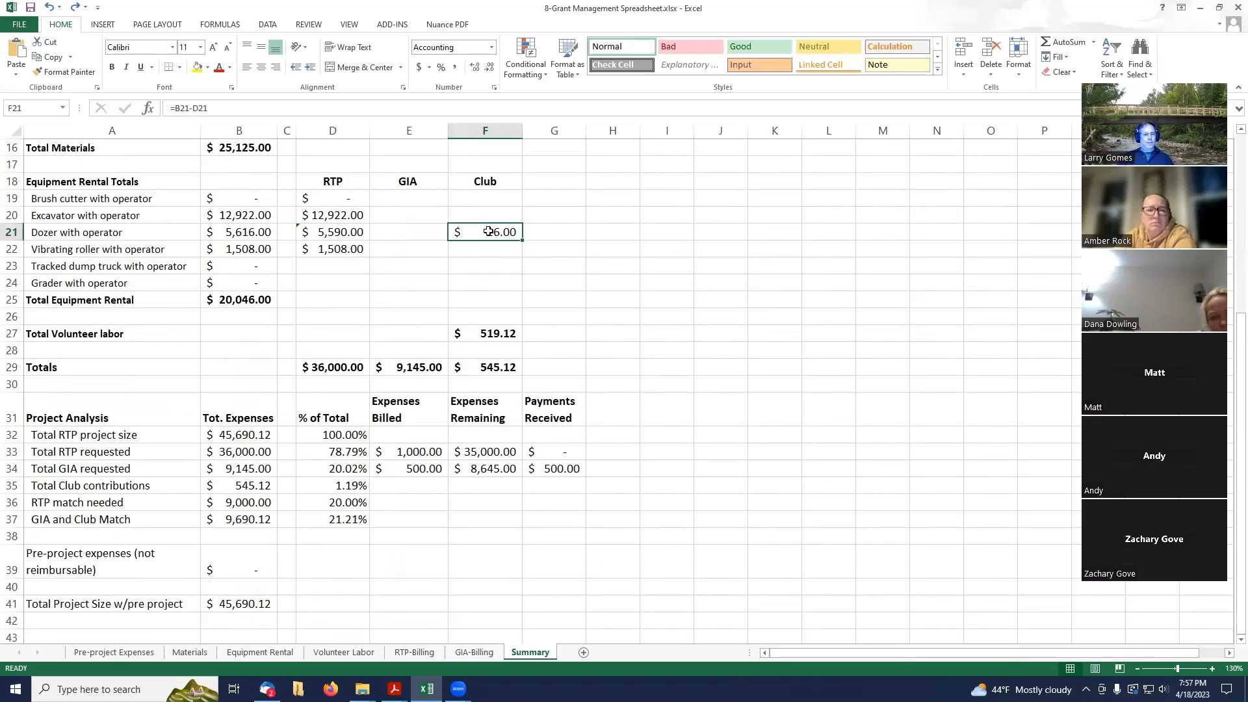
{"action": "scroll", "coordinate": [488, 232], "scroll_direction": "up", "scroll_amount": 1}
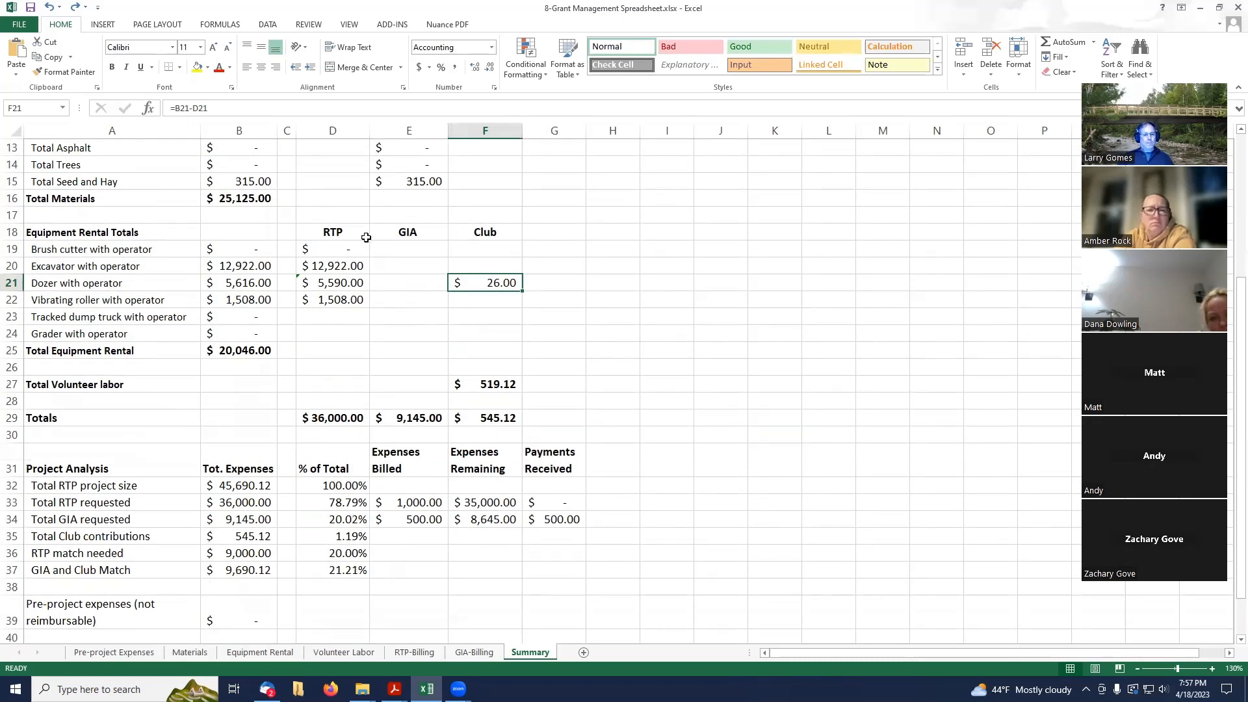
{"action": "left_click", "coordinate": [261, 281]}
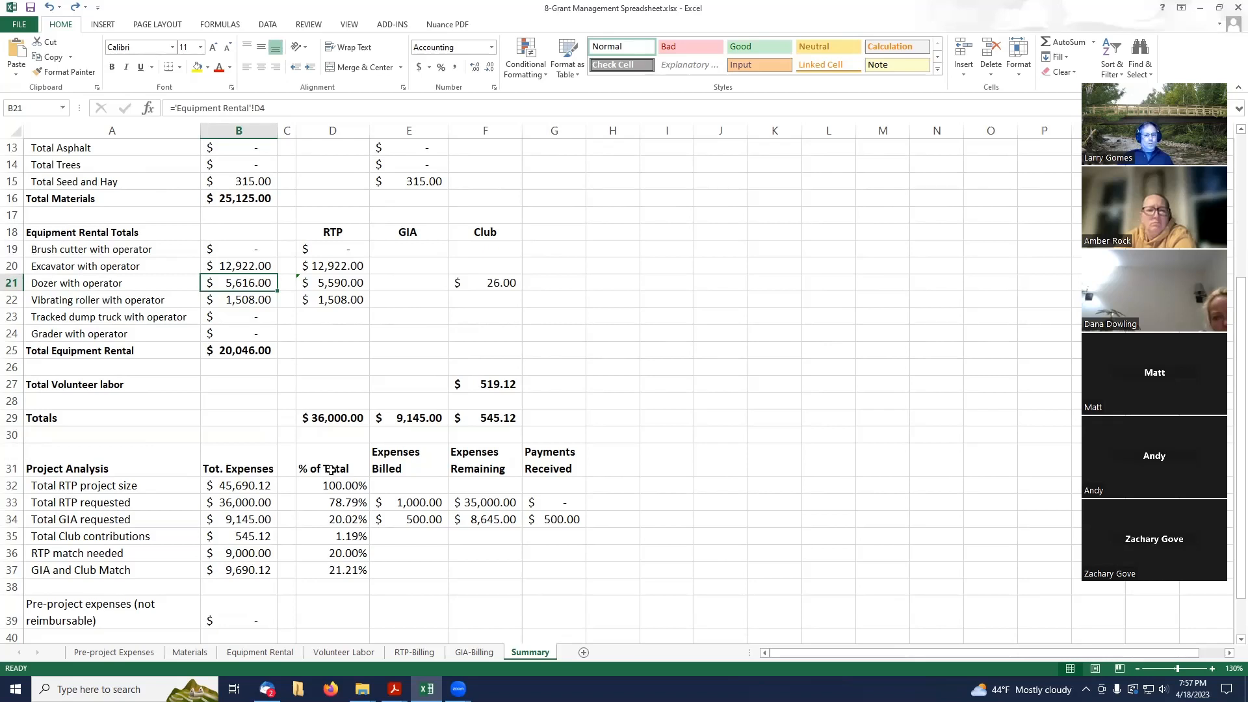
{"action": "left_click", "coordinate": [341, 501]}
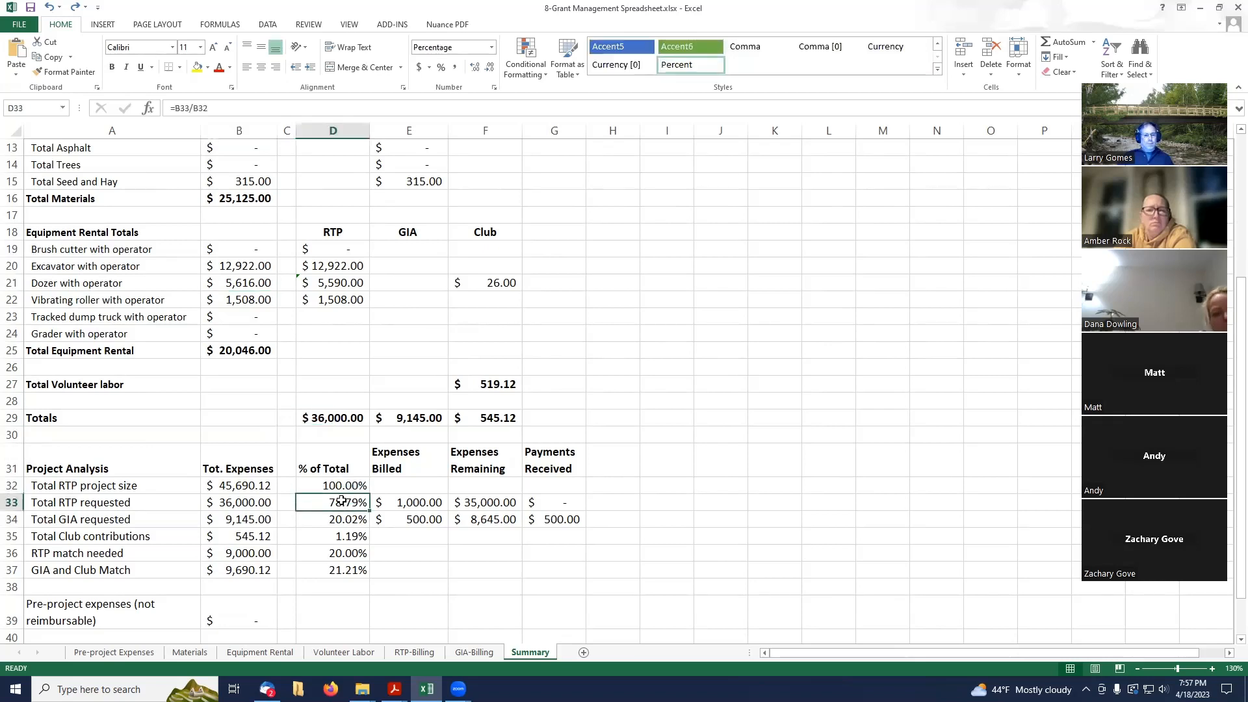
{"action": "left_click", "coordinate": [259, 284]}
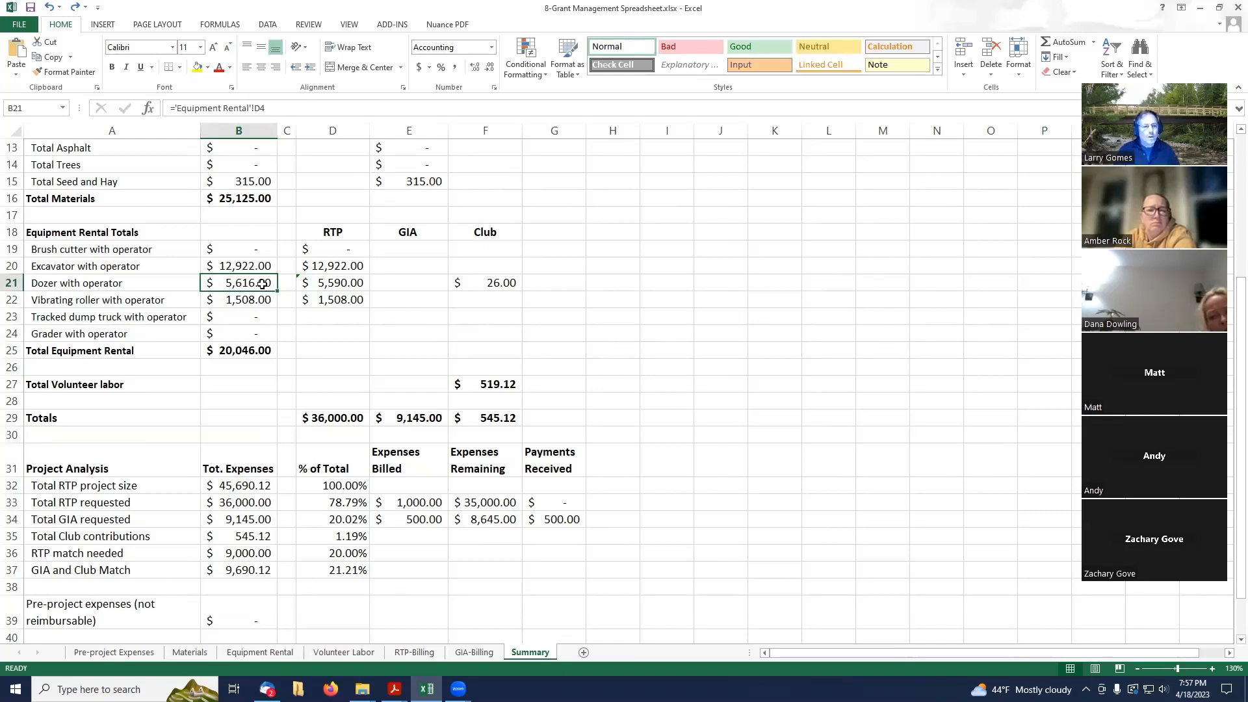
{"action": "left_click", "coordinate": [339, 500]}
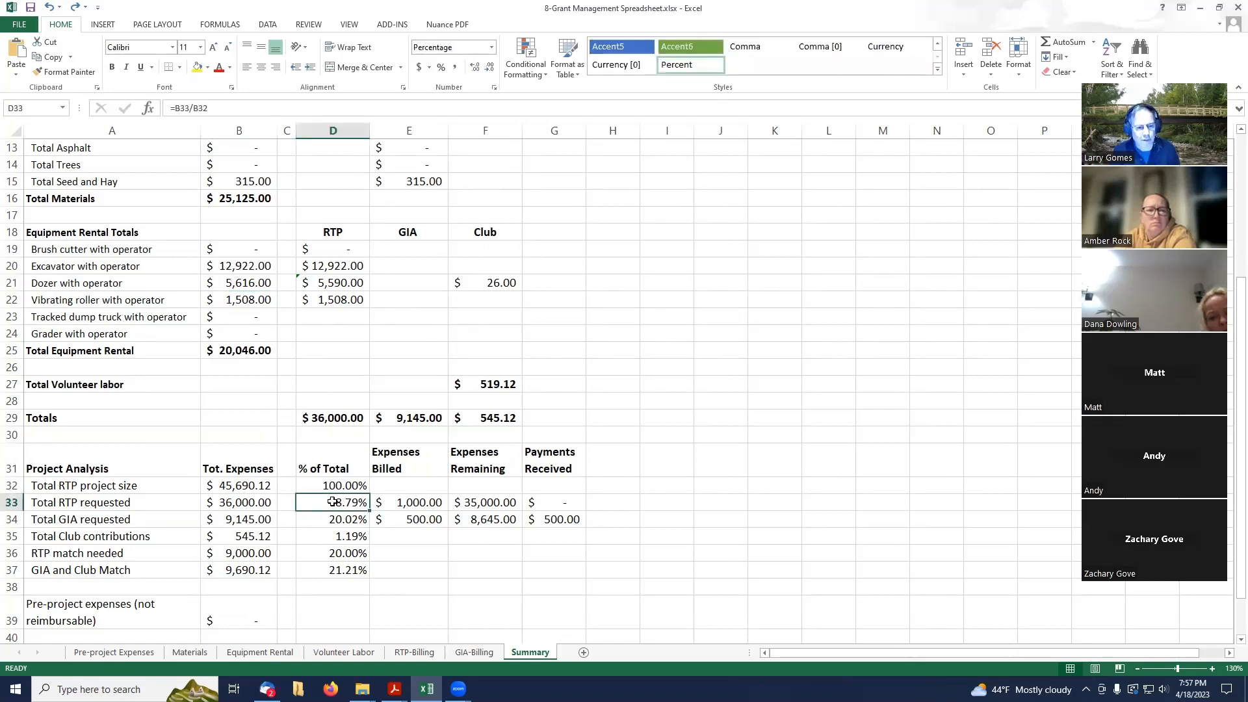
Compare the Total RTP requested amount with its percentage of the total project size
{"action": "left_click", "coordinate": [252, 502]}
{"action": "left_click", "coordinate": [343, 500]}
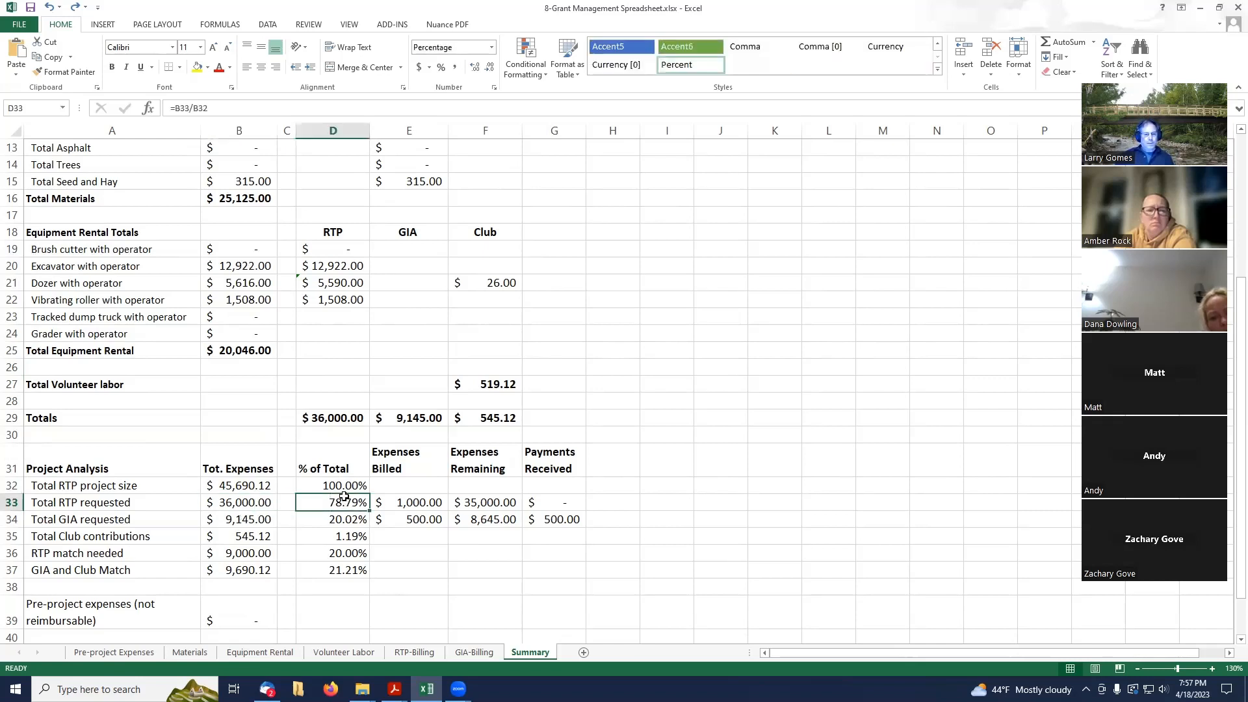
{"action": "left_click", "coordinate": [265, 502]}
{"action": "left_click", "coordinate": [341, 499]}
{"action": "left_click", "coordinate": [246, 499]}
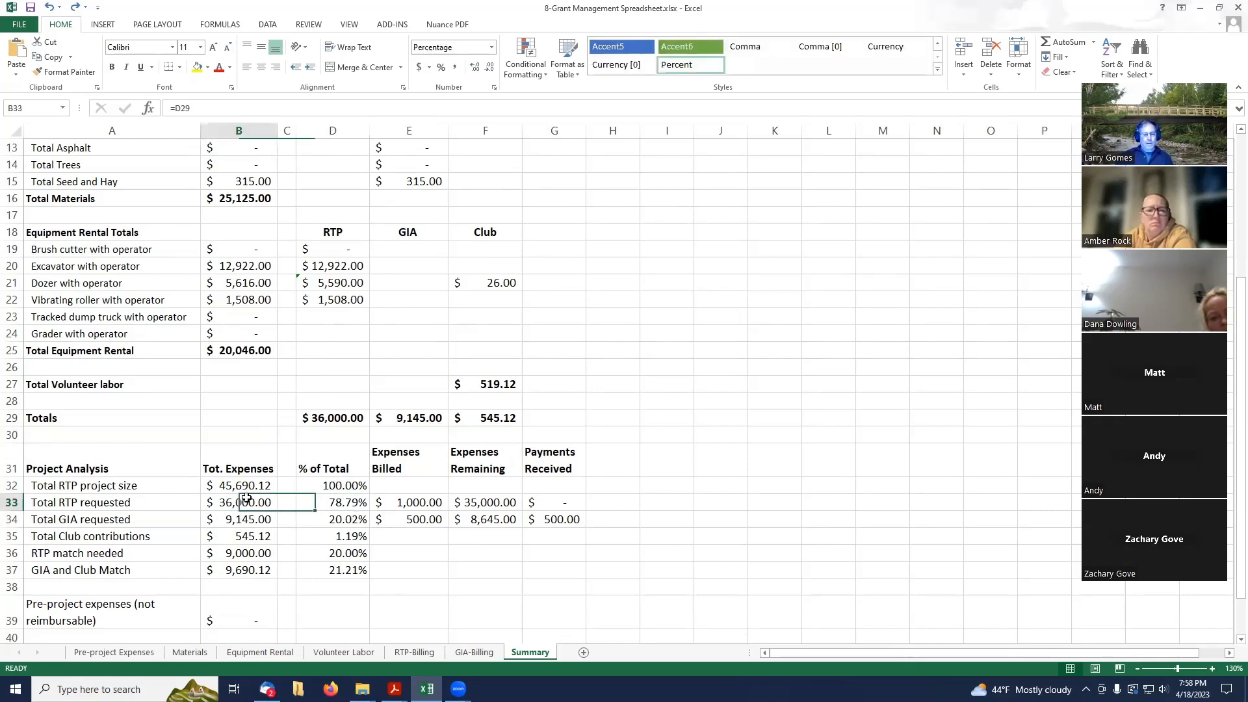
{"action": "left_click", "coordinate": [357, 499]}
{"action": "left_click", "coordinate": [253, 499]}
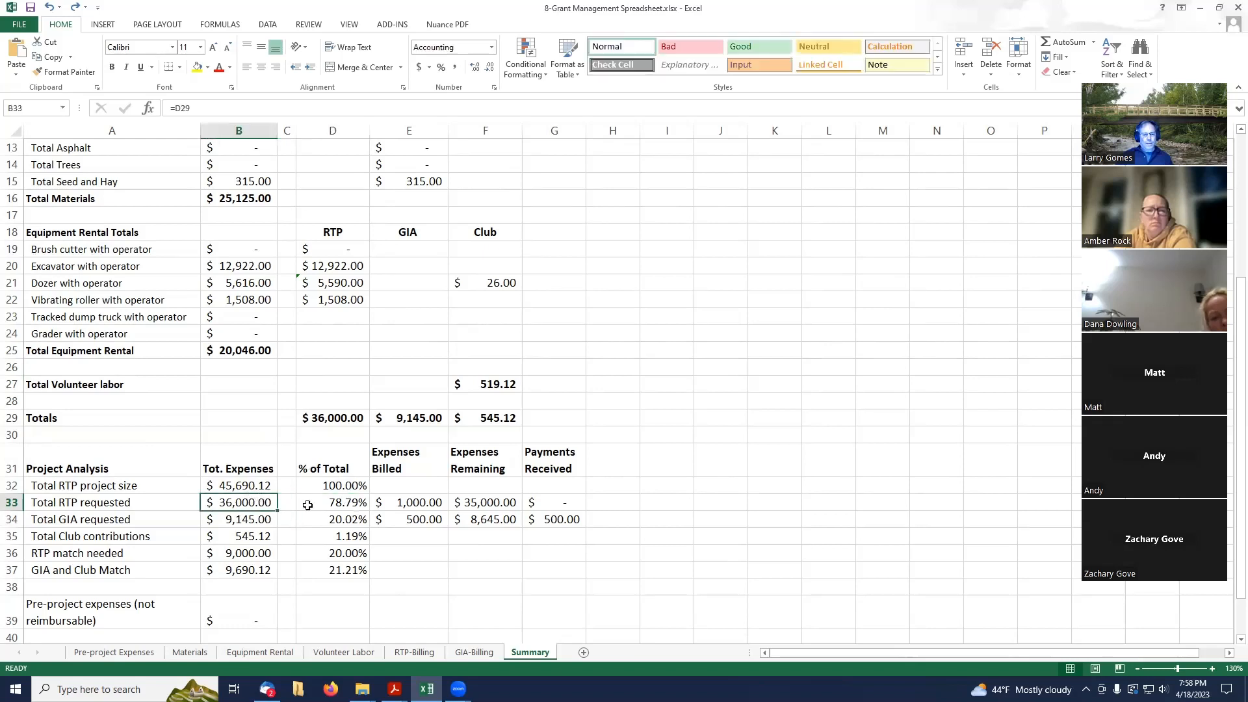
{"action": "left_click", "coordinate": [324, 499]}
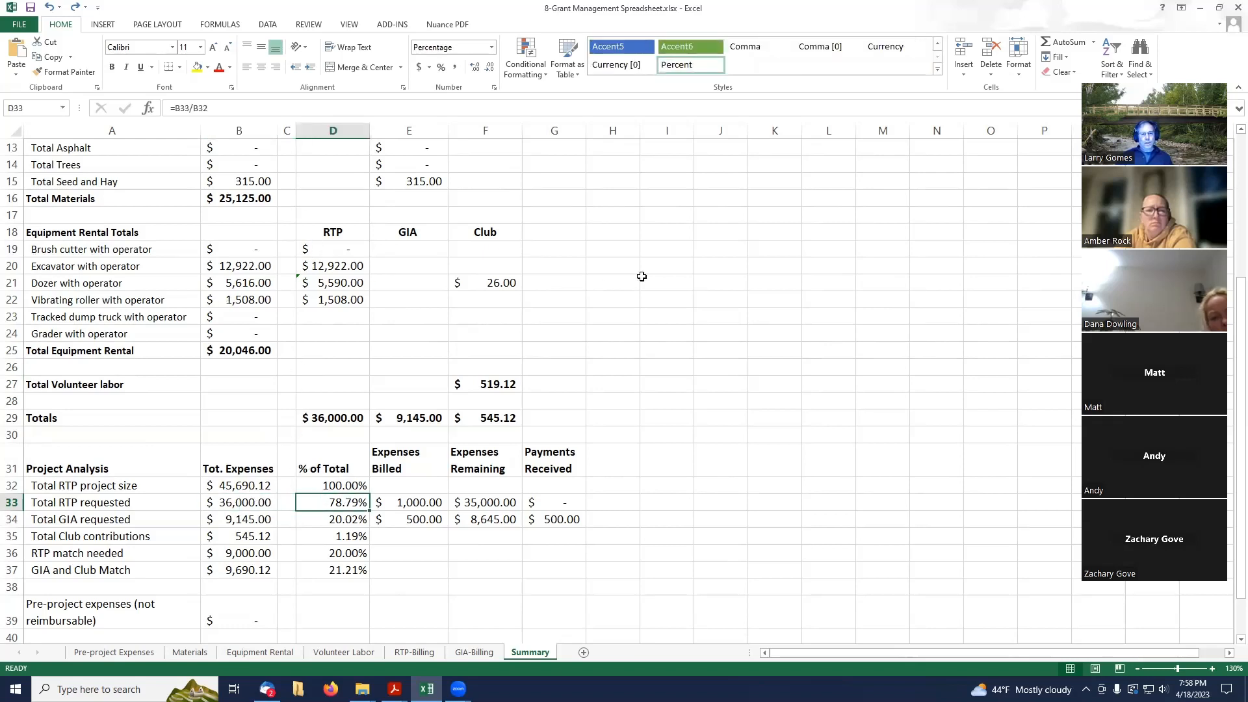
Examine the formulas splitting the dozer's rental cost between RTP and Club, and recheck the RTP requested percentage
{"action": "left_click", "coordinate": [514, 280]}
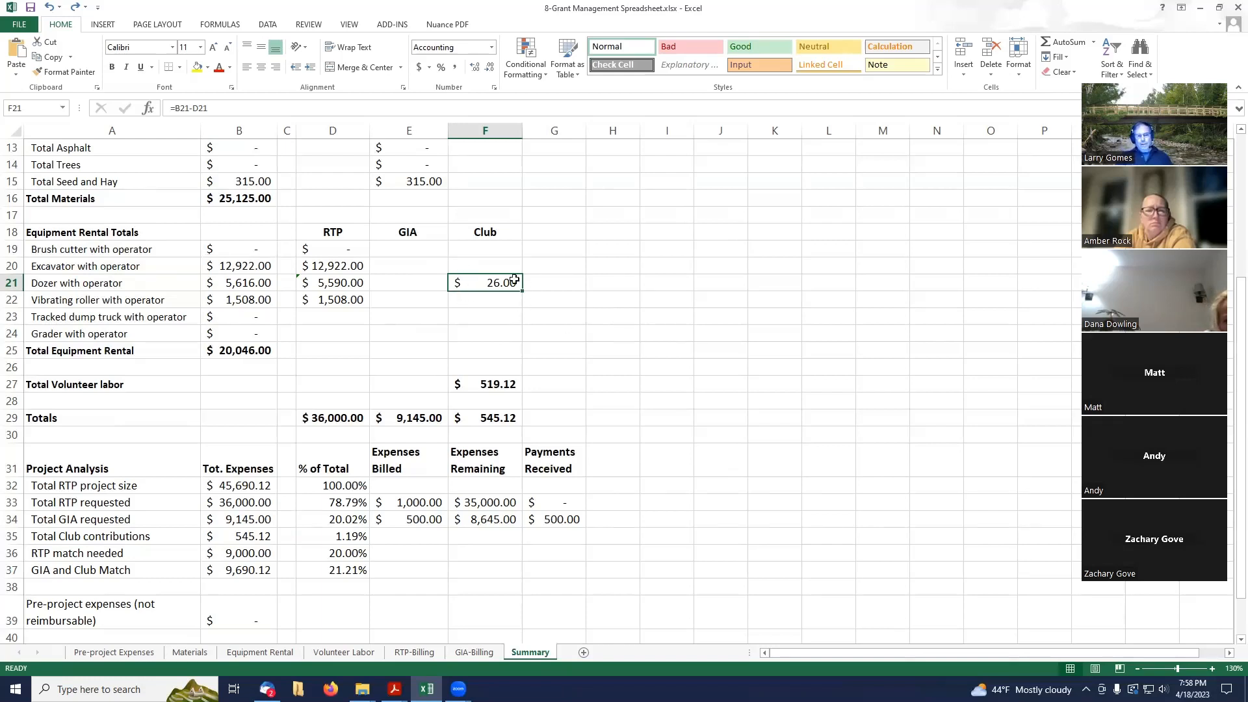
{"action": "left_click", "coordinate": [261, 286]}
{"action": "left_click", "coordinate": [345, 280]}
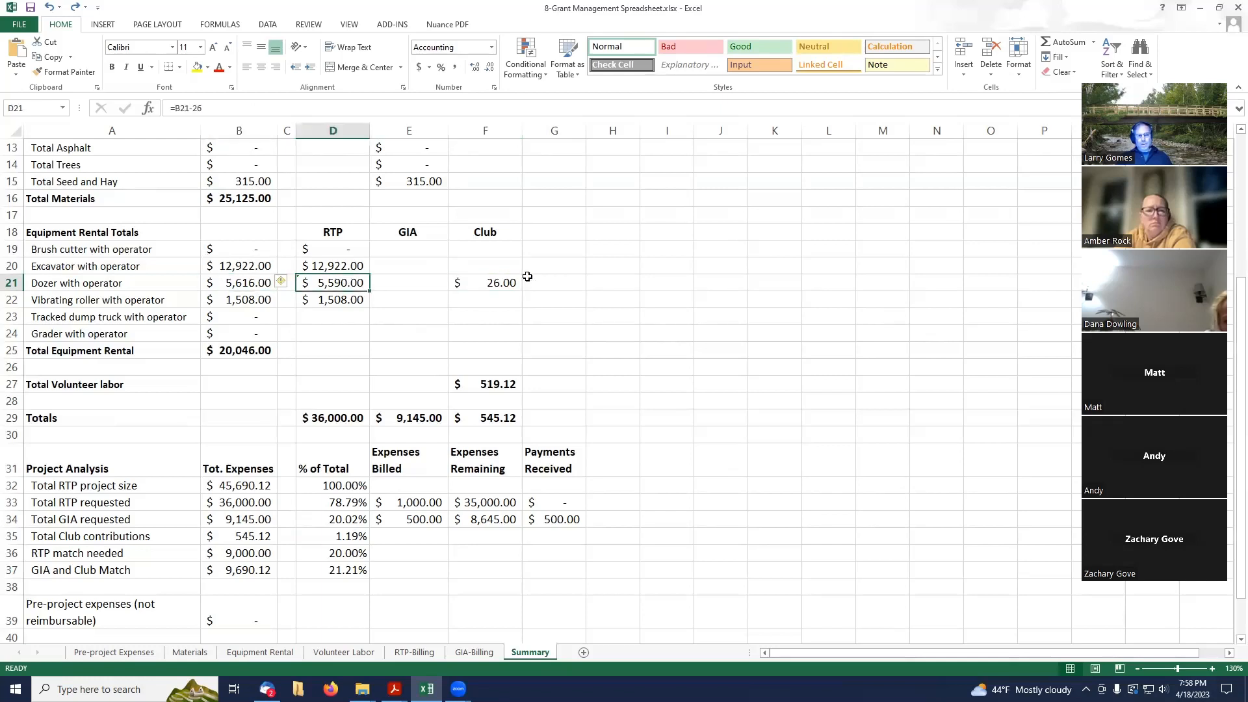
{"action": "left_click", "coordinate": [508, 282]}
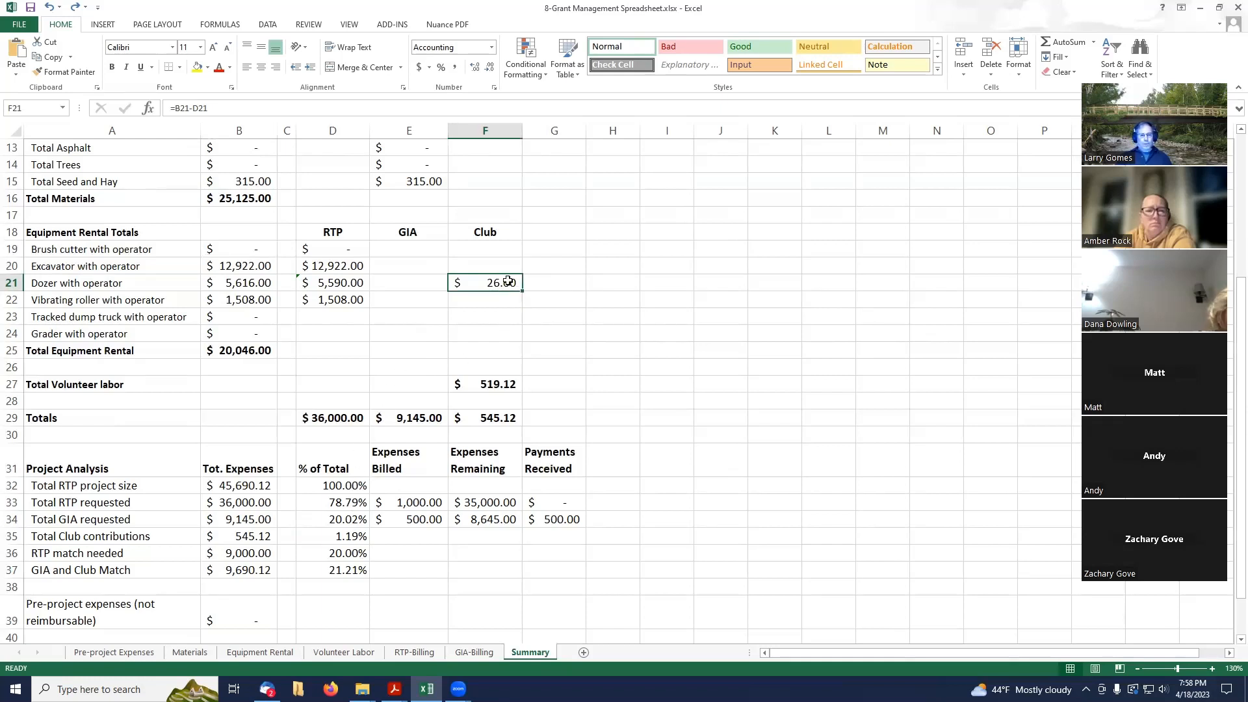
{"action": "left_click", "coordinate": [258, 282]}
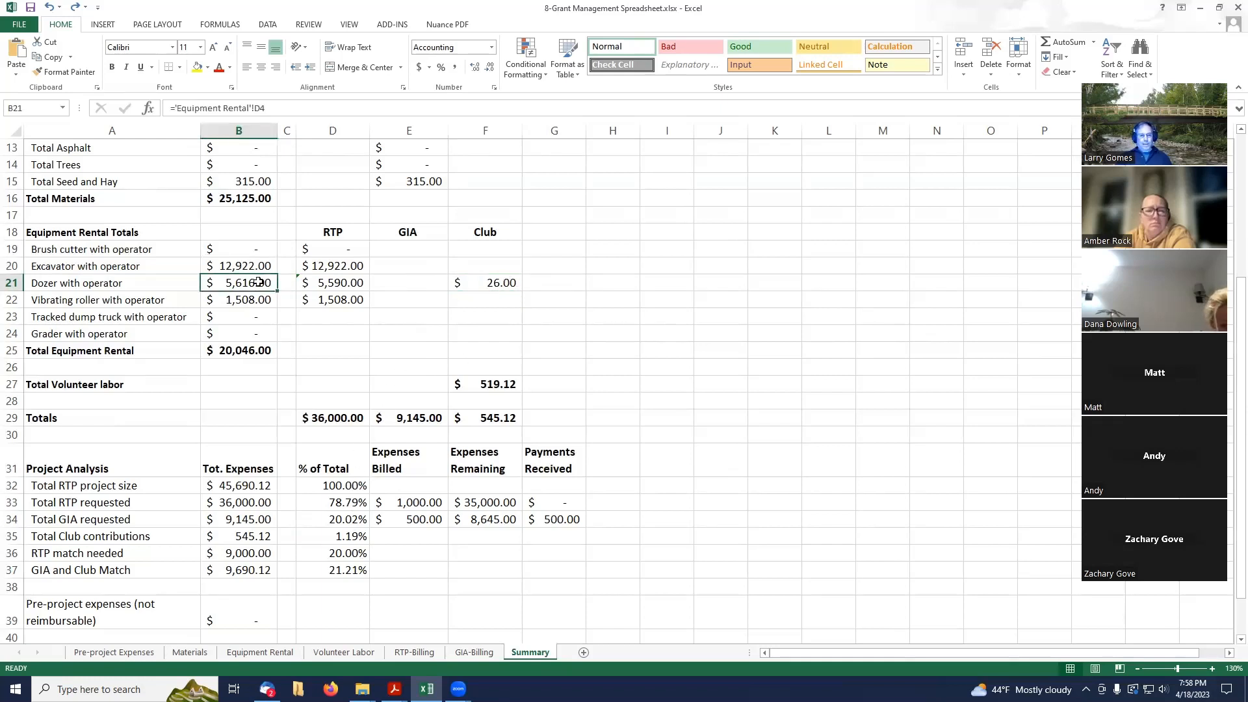
{"action": "left_click", "coordinate": [351, 506]}
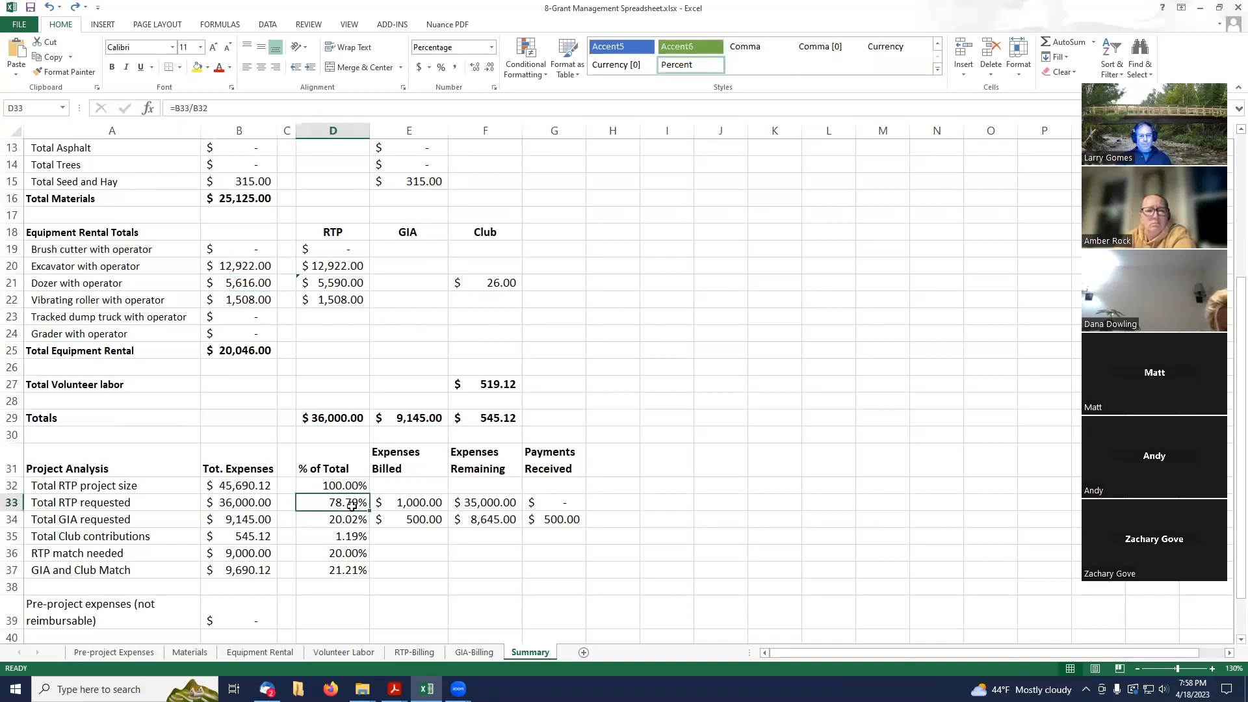
Inspect the Expenses Billed and Payments Received links to the billing sheets for both the RTP and GIA requests
{"action": "scroll", "coordinate": [639, 369], "scroll_direction": "down", "scroll_amount": 2}
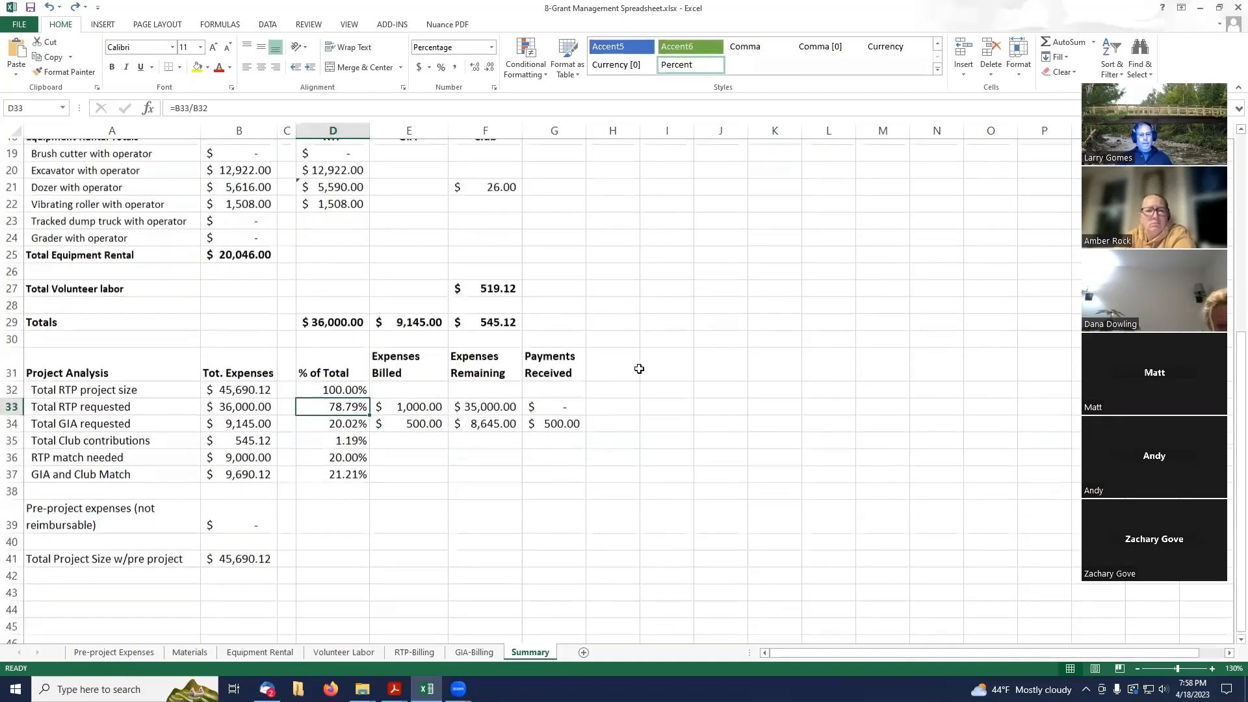
{"action": "left_click", "coordinate": [405, 402]}
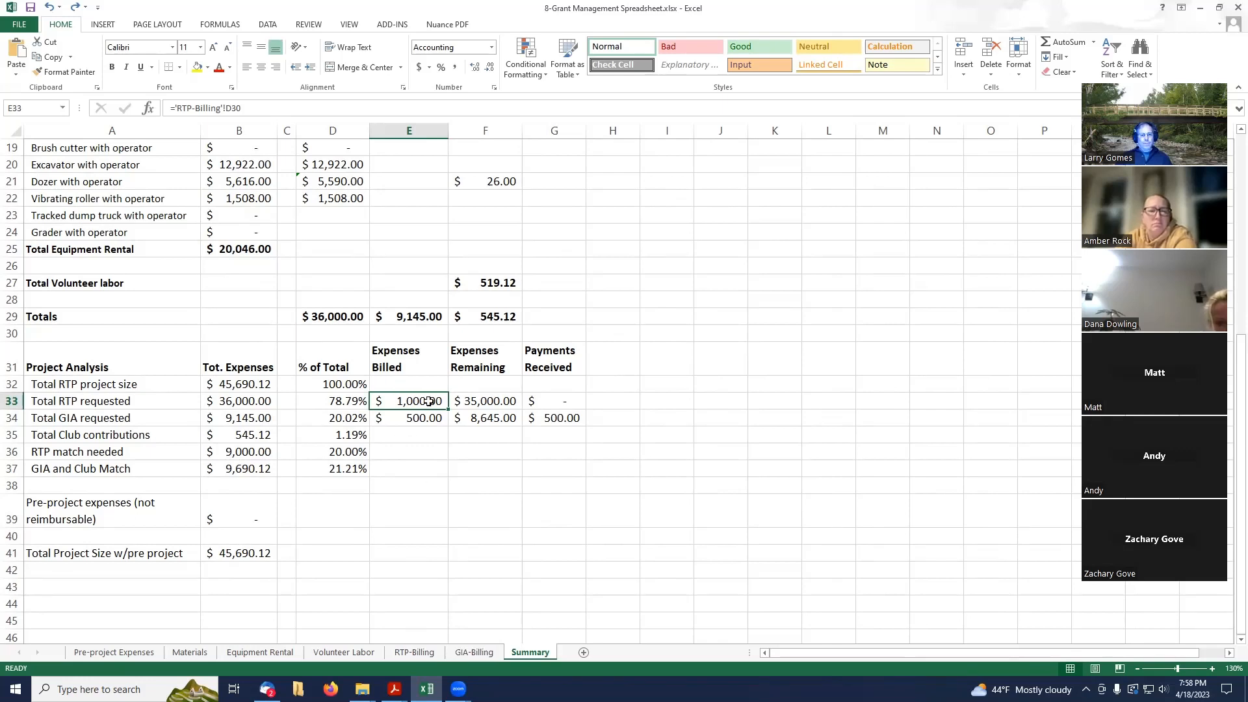
{"action": "left_click", "coordinate": [548, 400]}
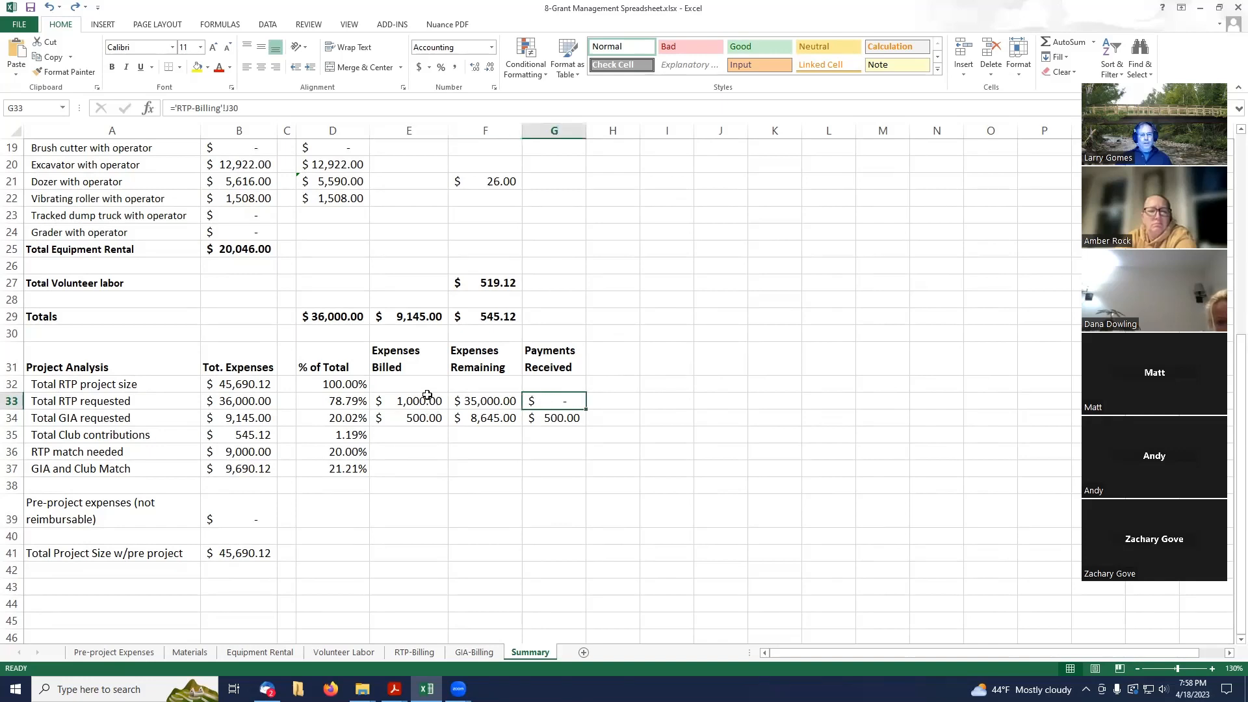
{"action": "left_click", "coordinate": [421, 416]}
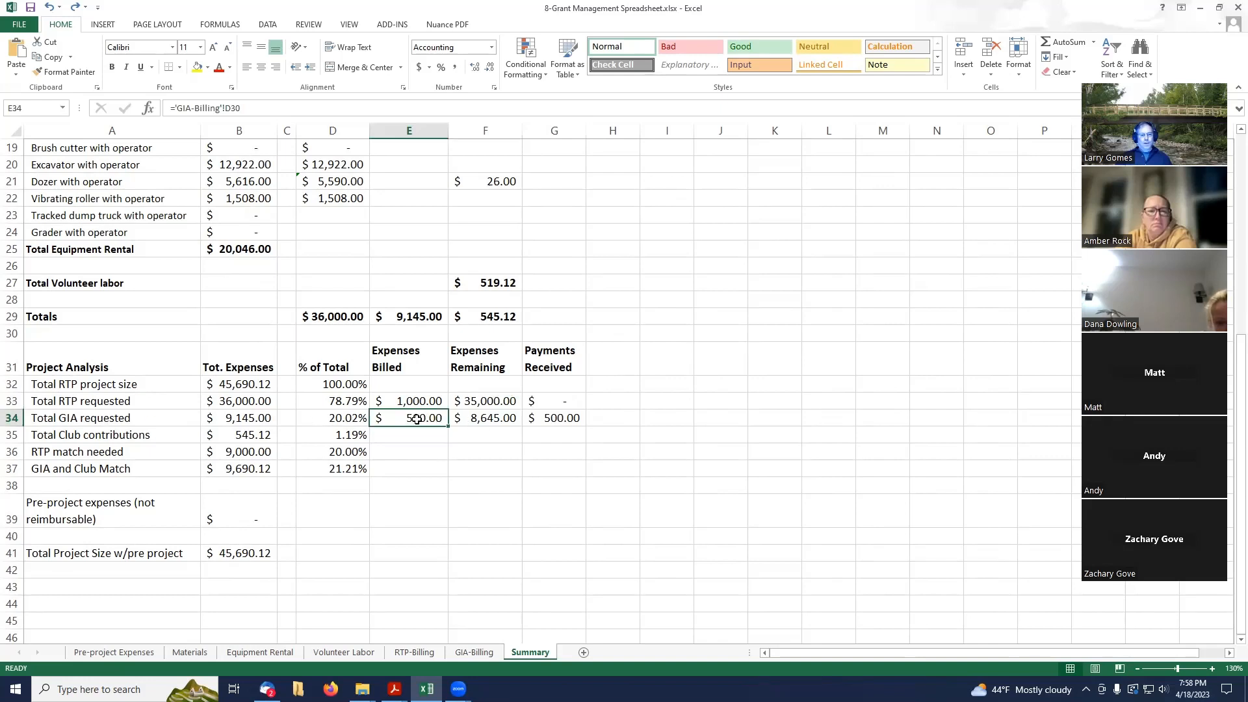
{"action": "left_click", "coordinate": [570, 419]}
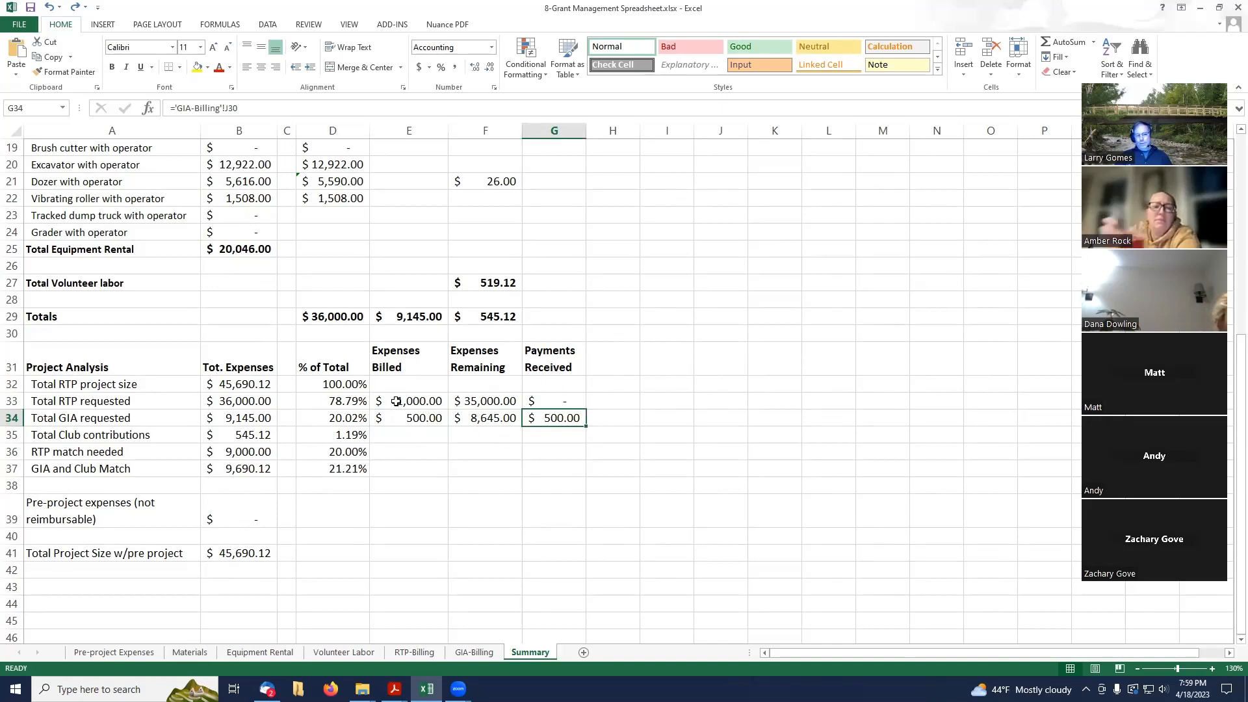
Compare the Expenses Remaining formulas for the RTP and GIA requested amounts
{"action": "left_click", "coordinate": [489, 403]}
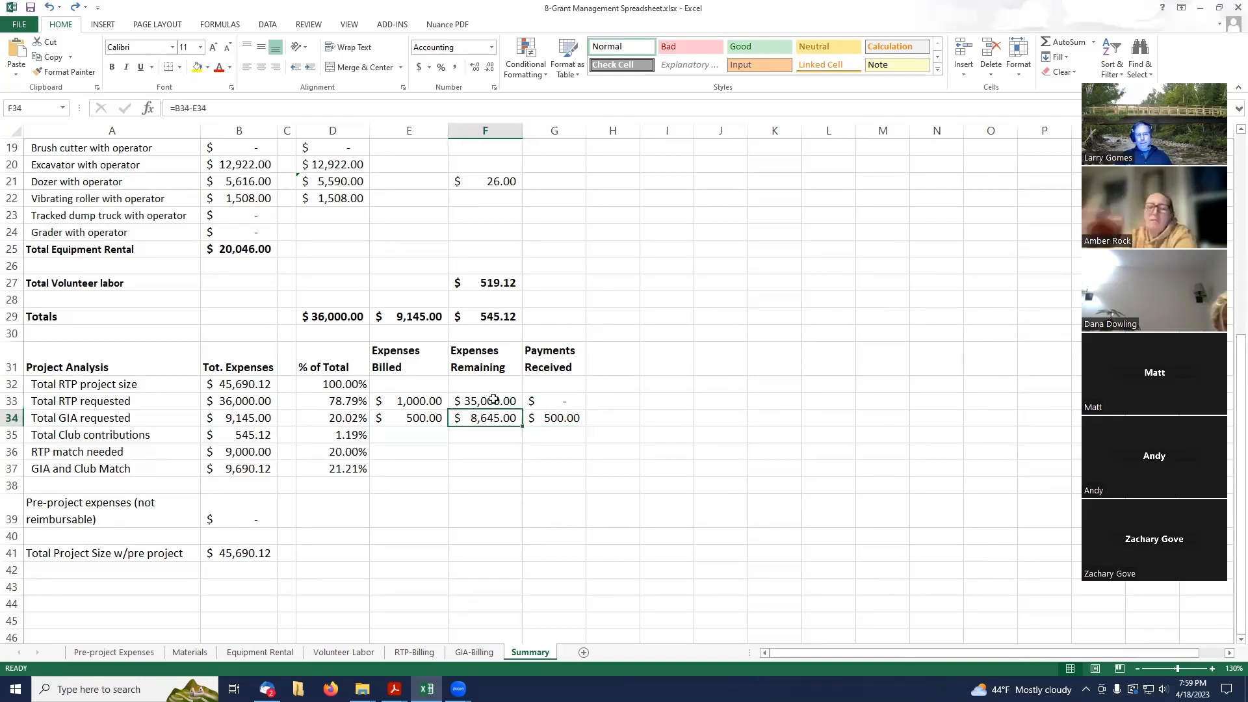
{"action": "left_click", "coordinate": [494, 418]}
{"action": "left_click", "coordinate": [498, 398]}
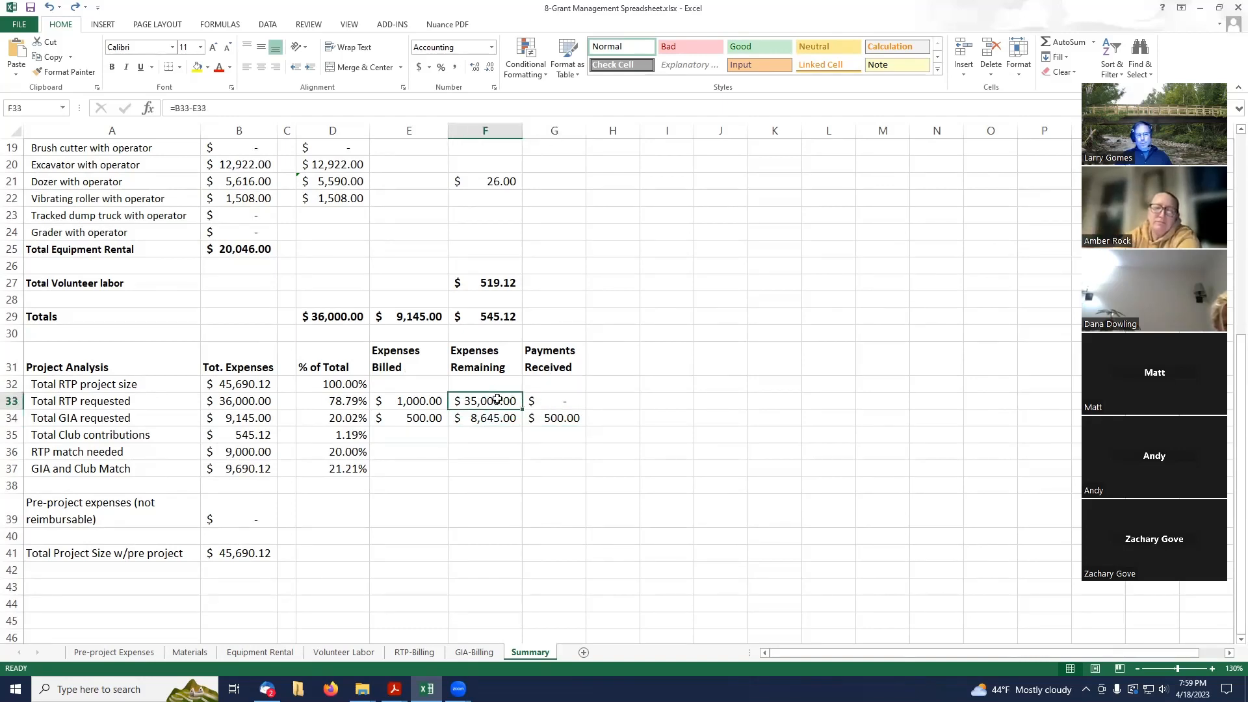
{"action": "left_click", "coordinate": [495, 418]}
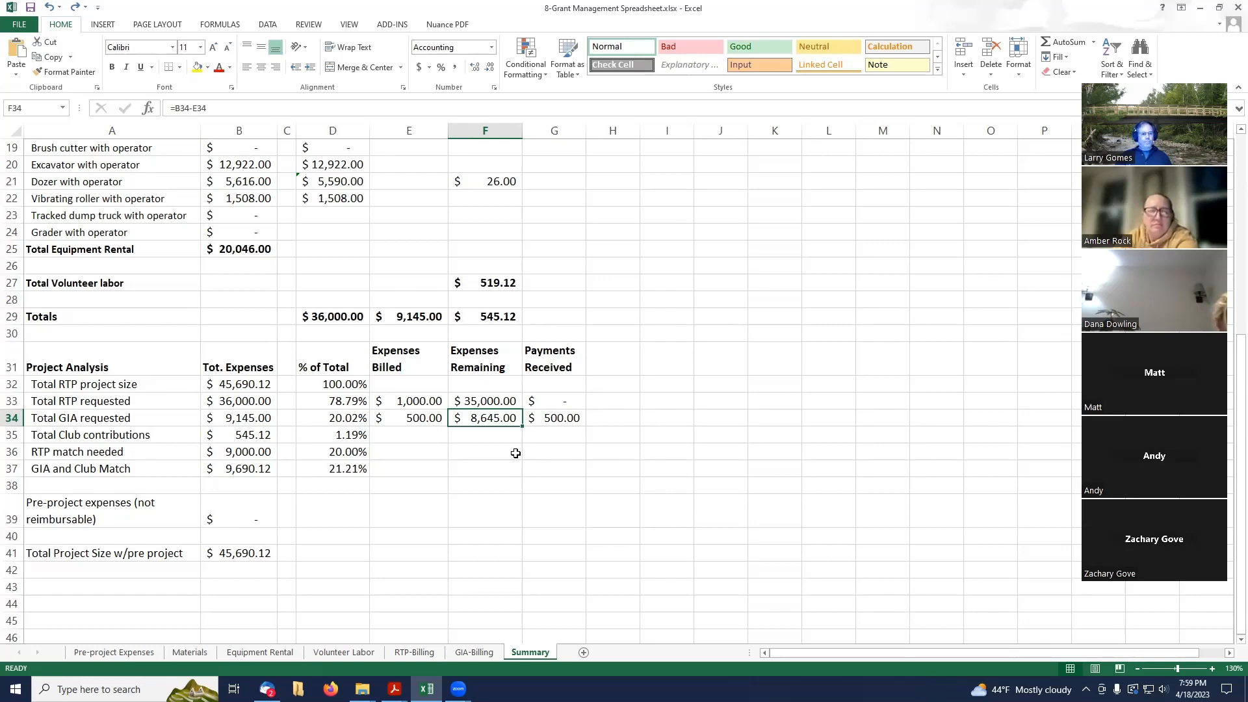
Check the formula for Total Project Size w/pre project at the end of the Summary sheet
{"action": "scroll", "coordinate": [515, 453], "scroll_direction": "down", "scroll_amount": 3}
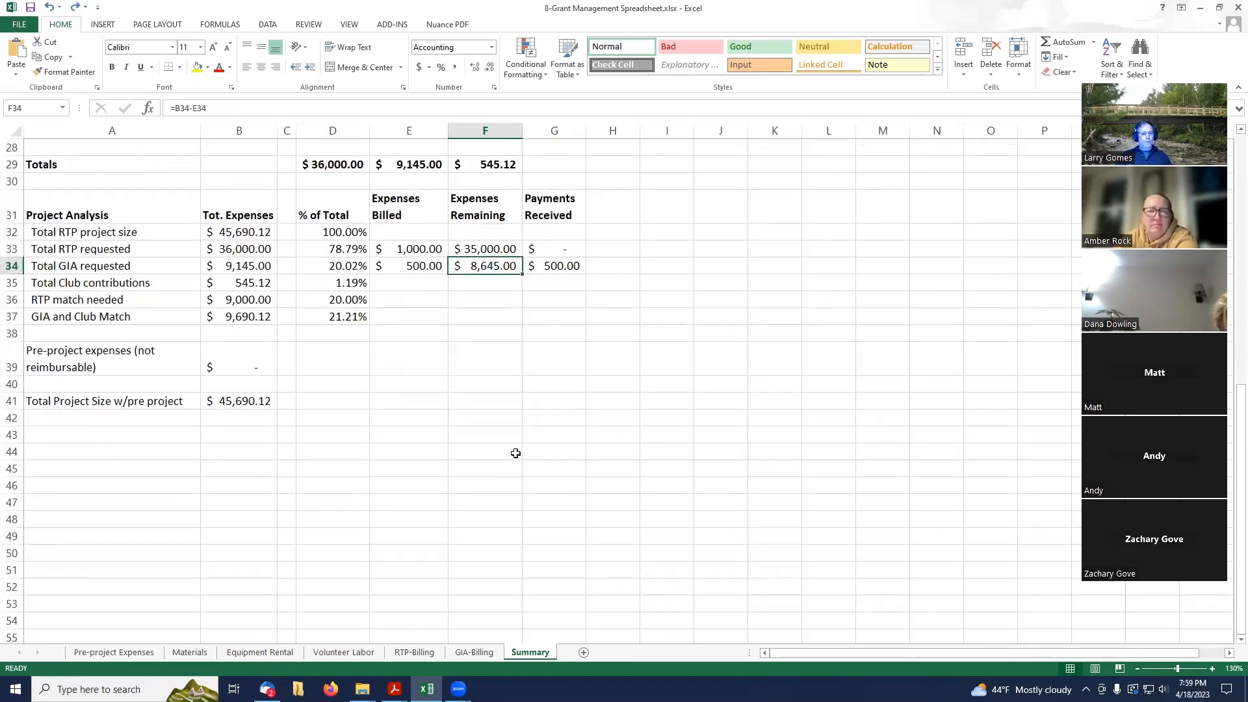
{"action": "scroll", "coordinate": [516, 453], "scroll_direction": "down", "scroll_amount": 3}
{"action": "scroll", "coordinate": [515, 451], "scroll_direction": "up", "scroll_amount": 3}
{"action": "left_click", "coordinate": [263, 403]}
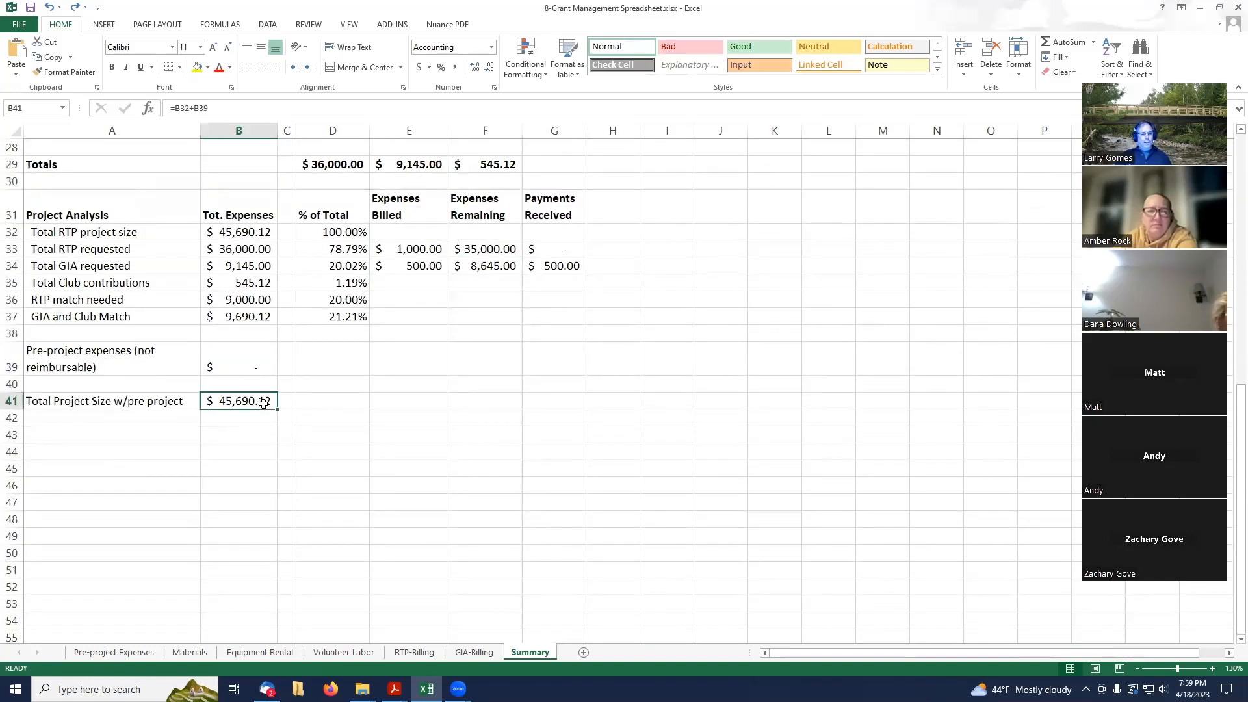
Highlight the whole Total Project Size w/pre project row at the end of the Summary sheet, then clear the selection
{"action": "left_click", "coordinate": [10, 401]}
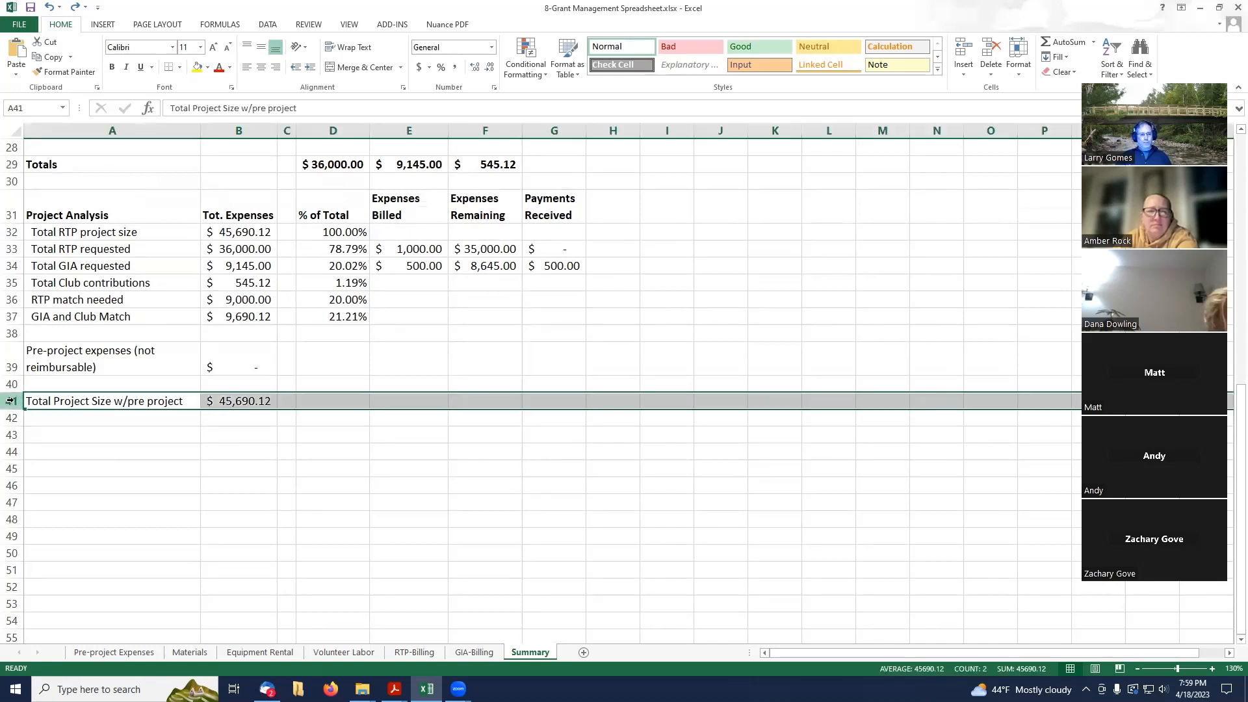
{"action": "left_click", "coordinate": [261, 414]}
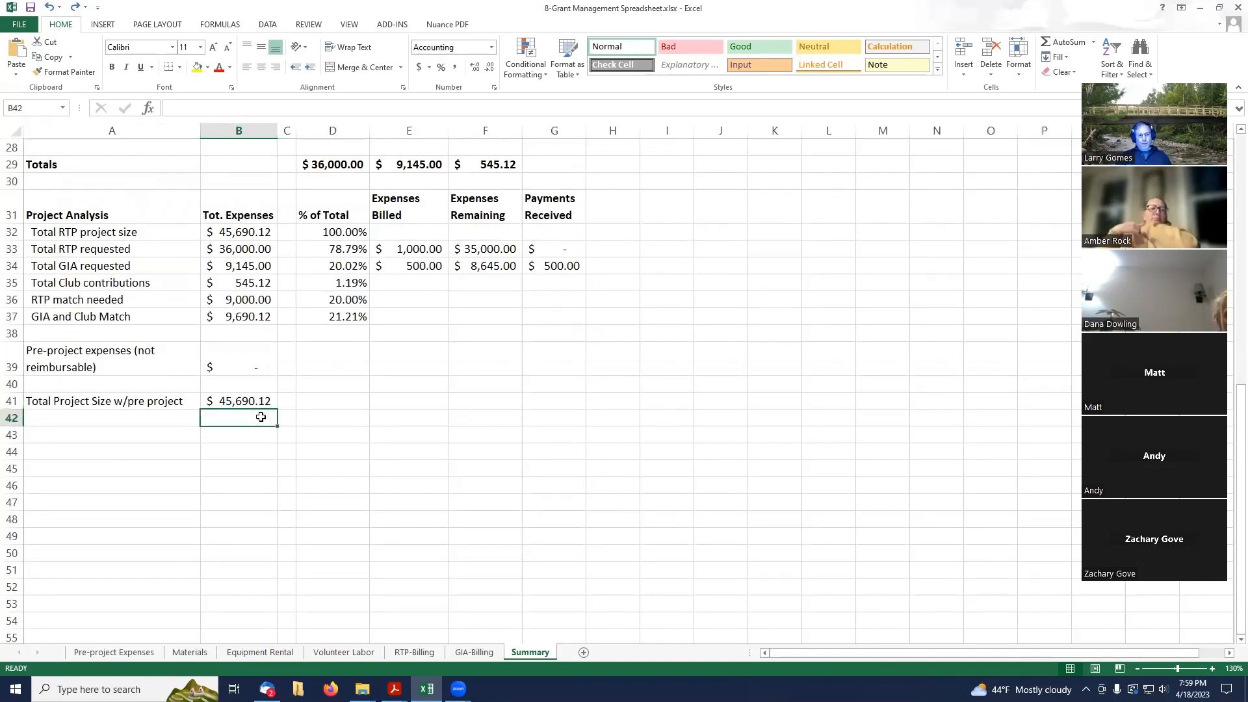
{"action": "left_click", "coordinate": [11, 401]}
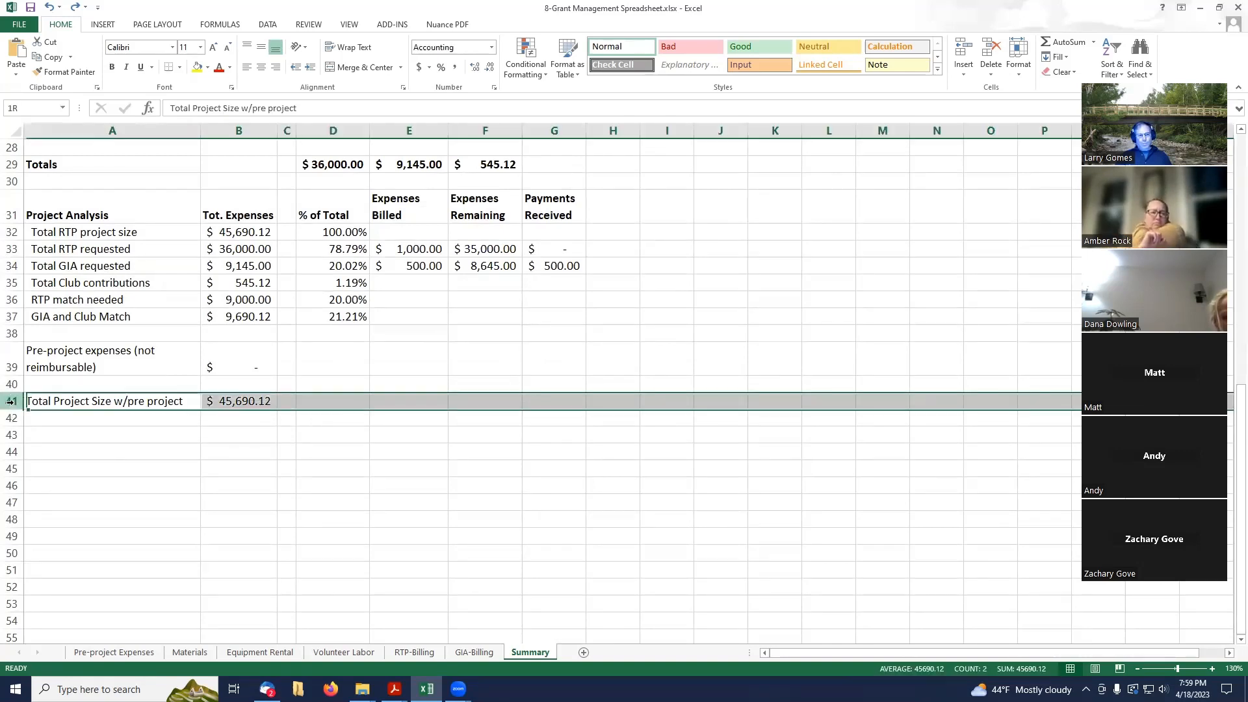
{"action": "left_click", "coordinate": [229, 414]}
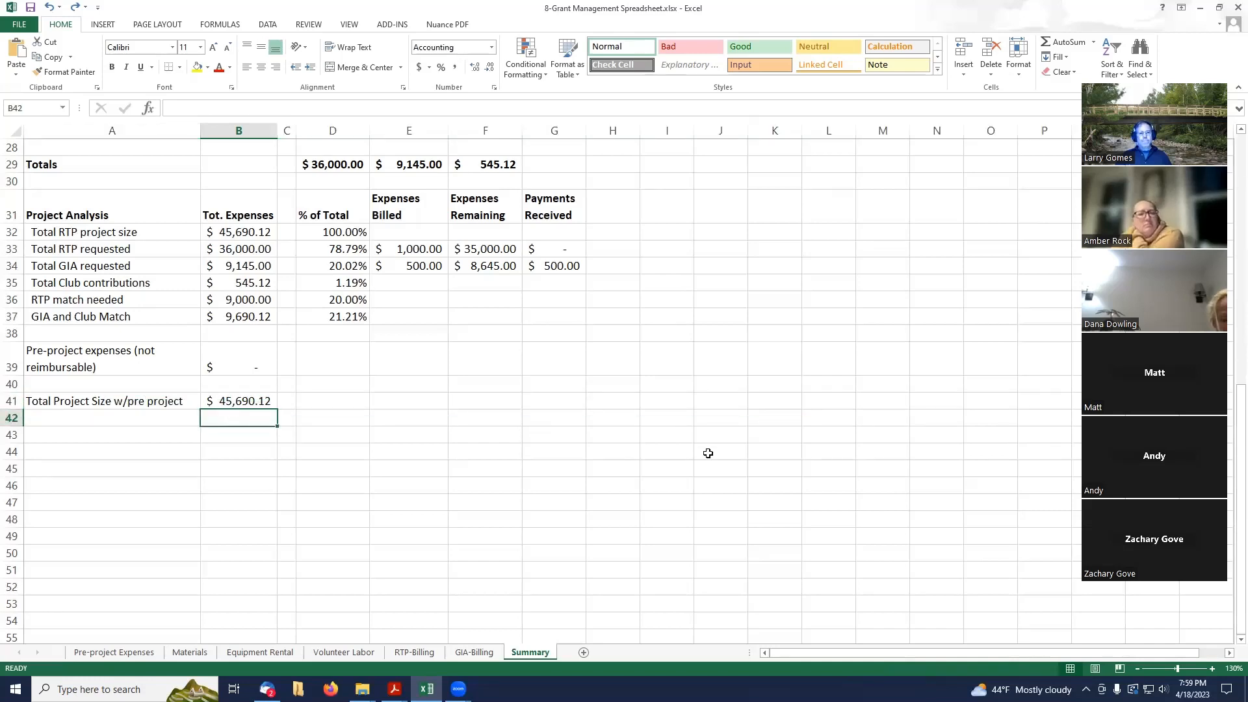
{"action": "scroll", "coordinate": [708, 451], "scroll_direction": "up", "scroll_amount": 7}
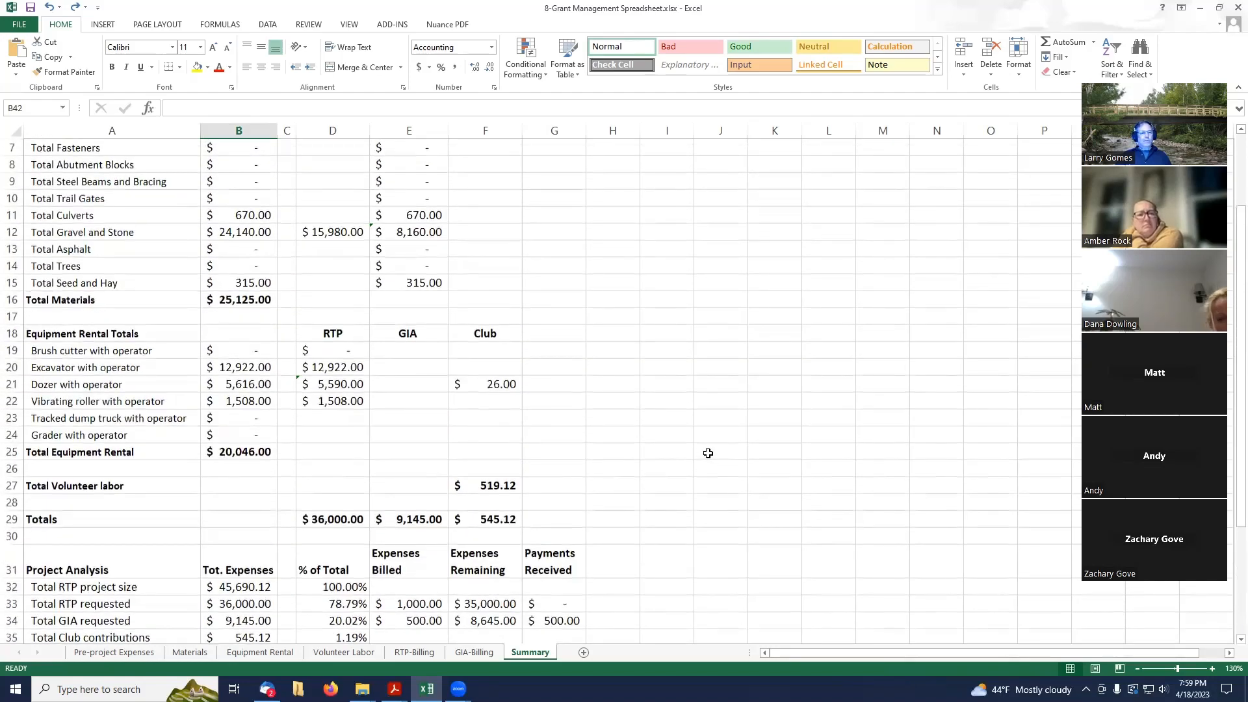
{"action": "scroll", "coordinate": [708, 453], "scroll_direction": "up", "scroll_amount": 1}
{"action": "scroll", "coordinate": [708, 453], "scroll_direction": "down", "scroll_amount": 4}
{"action": "scroll", "coordinate": [708, 453], "scroll_direction": "down", "scroll_amount": 1}
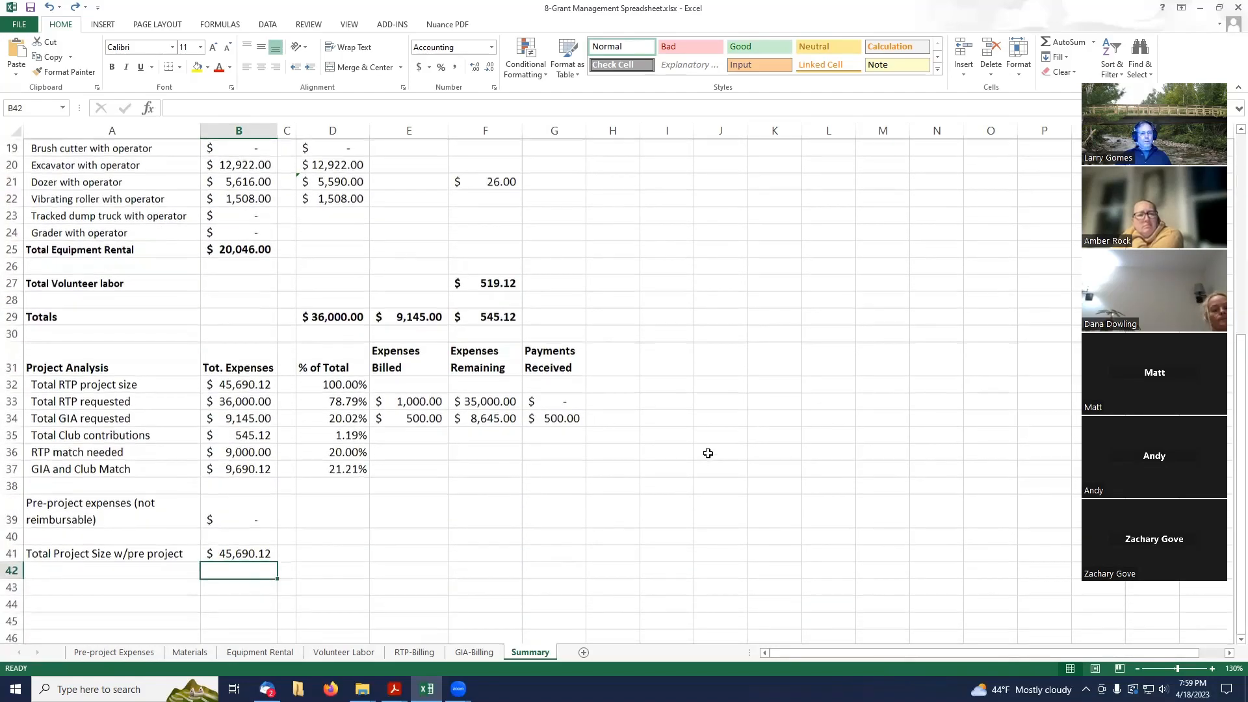
{"action": "scroll", "coordinate": [708, 453], "scroll_direction": "up", "scroll_amount": 6}
{"action": "scroll", "coordinate": [708, 453], "scroll_direction": "down", "scroll_amount": 1}
{"action": "scroll", "coordinate": [708, 453], "scroll_direction": "down", "scroll_amount": 3}
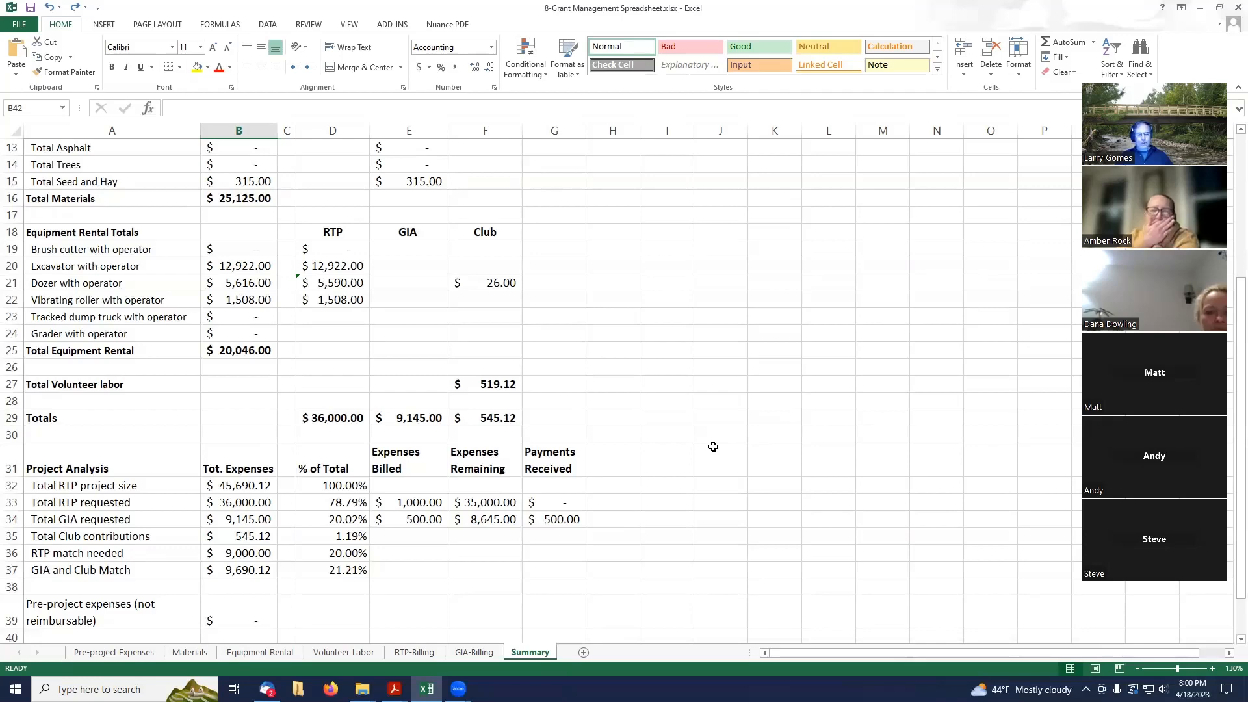
Review the Pre-project Expenses, Materials, Equipment Rental and Volunteer Labor sheets in turn
{"action": "left_click", "coordinate": [110, 653]}
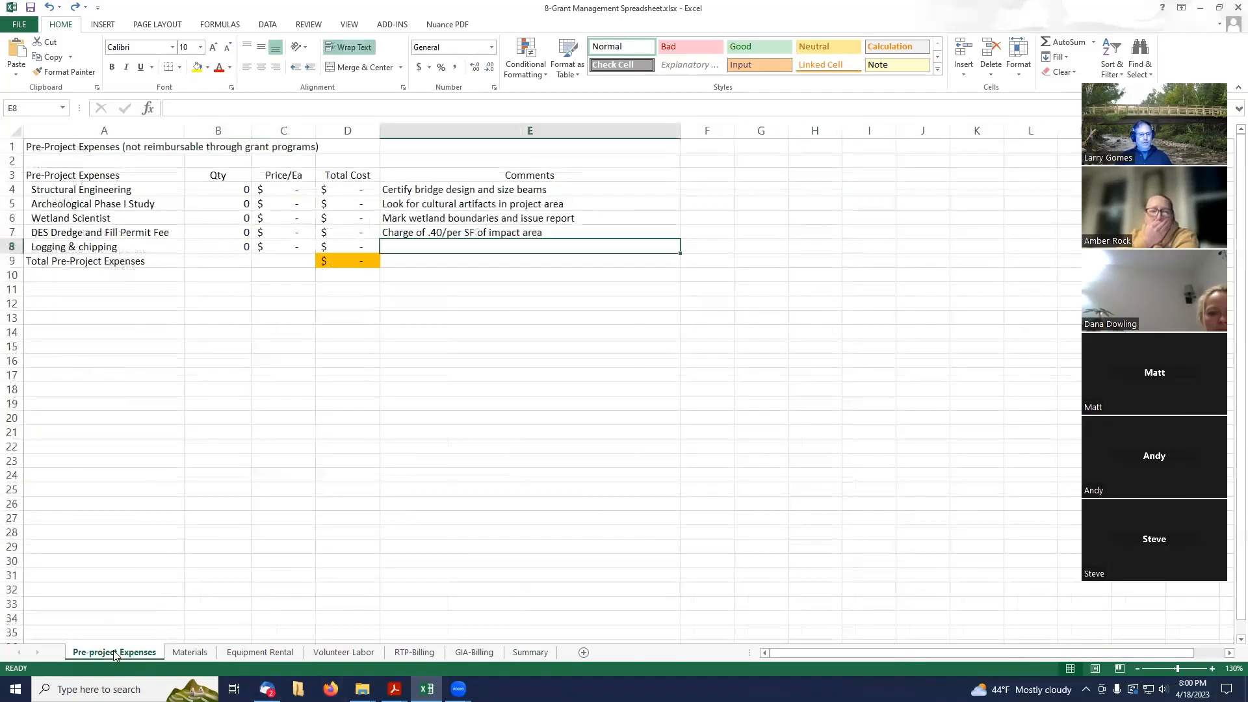
{"action": "left_click", "coordinate": [187, 653]}
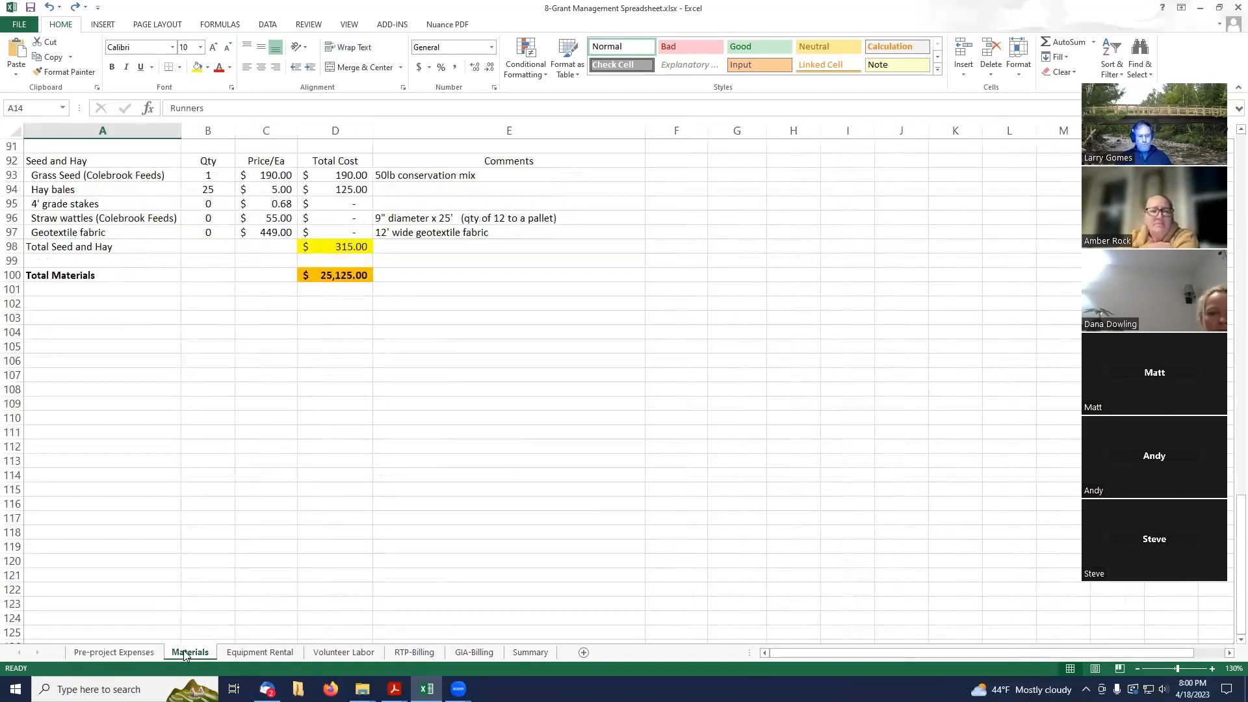
{"action": "left_click", "coordinate": [250, 653]}
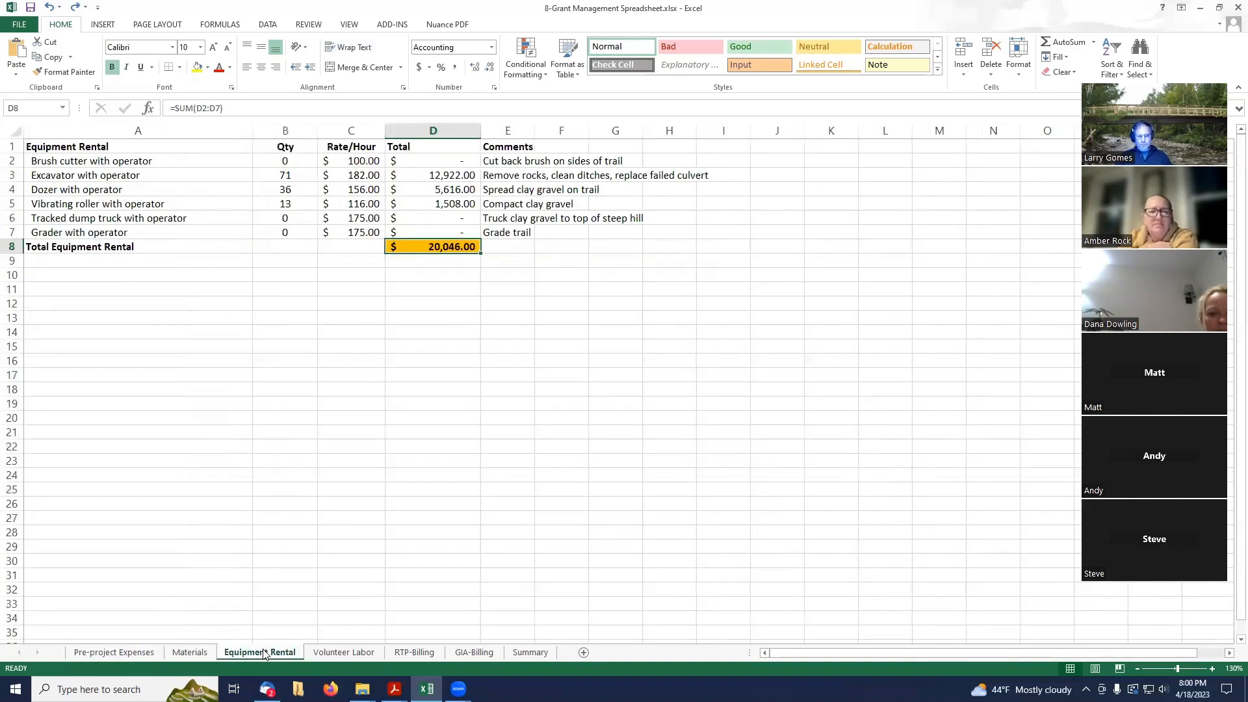
{"action": "left_click", "coordinate": [344, 652]}
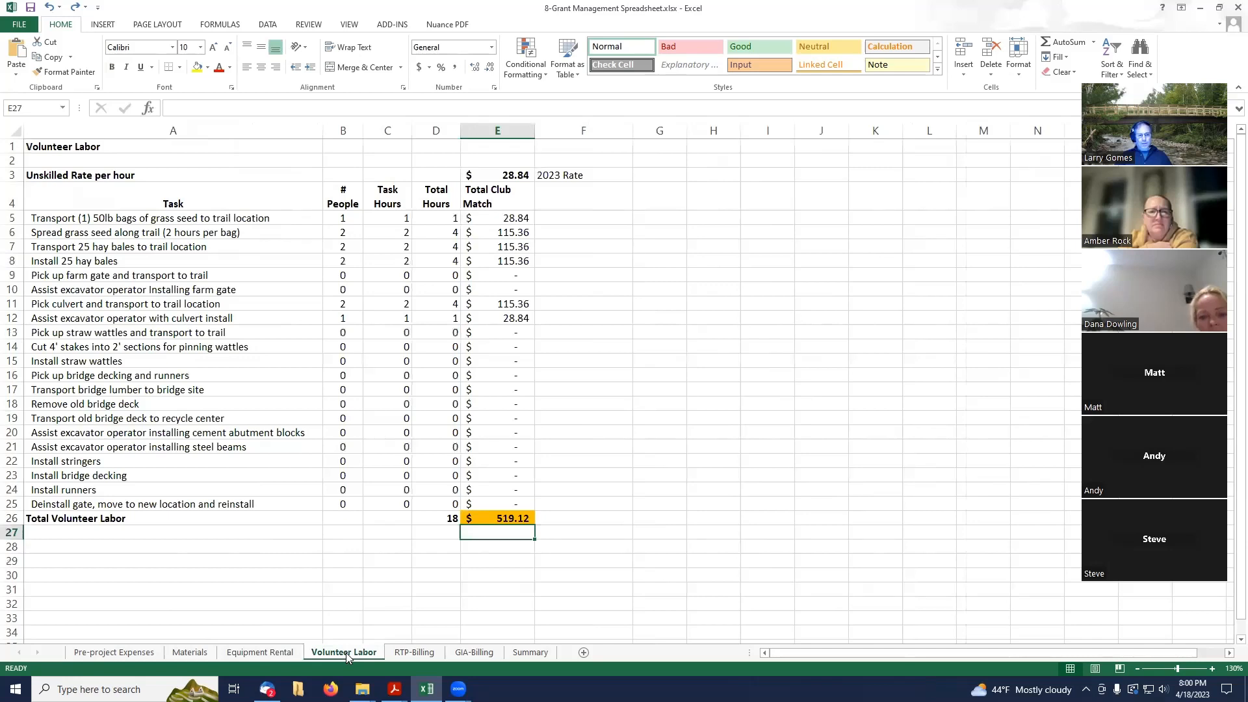
Clear the Amount of the ABC Excavating invoice on the RTP-Billing sheet
{"action": "left_click", "coordinate": [404, 653]}
{"action": "left_click", "coordinate": [484, 215]}
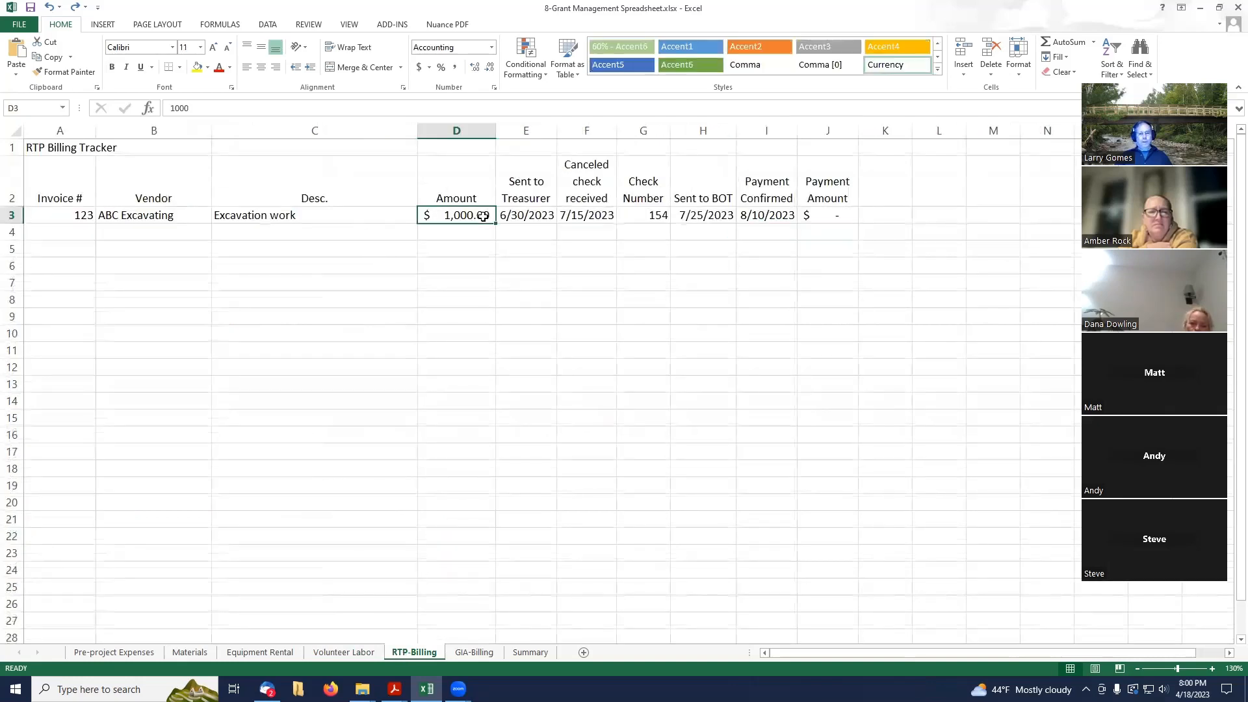
{"action": "key", "text": "Delete"}
{"action": "left_click", "coordinate": [510, 287]}
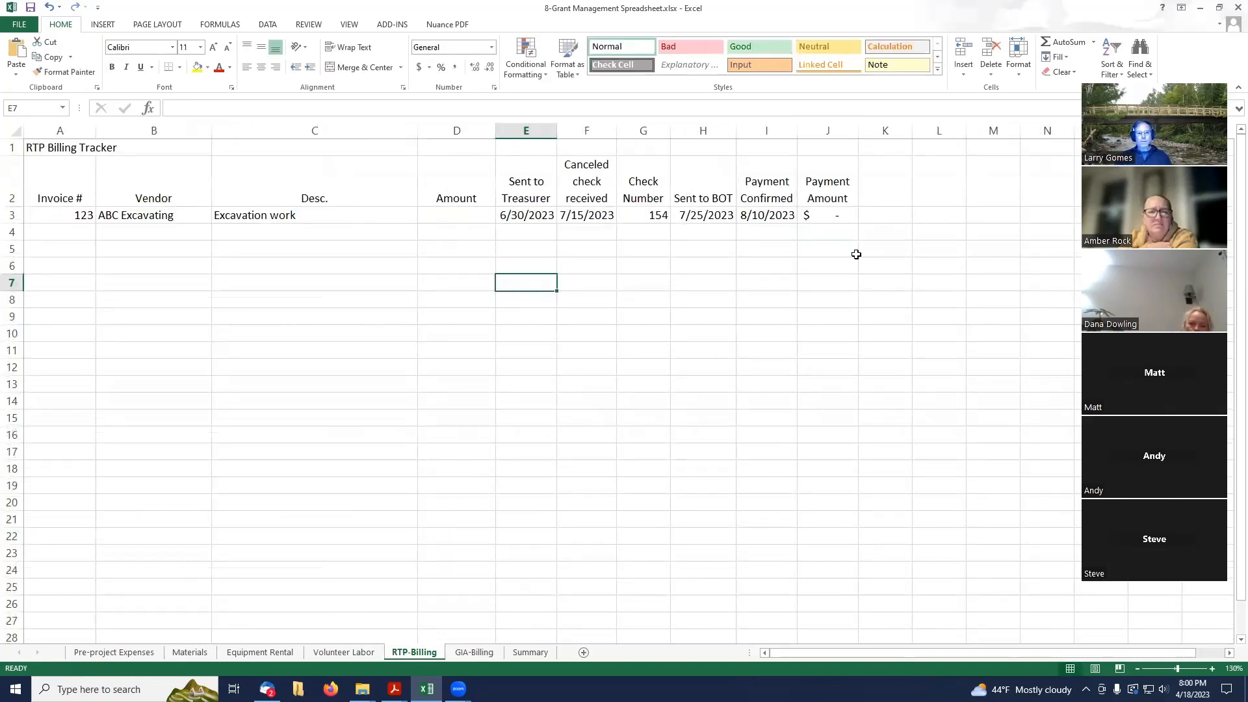
Clear the Amount and Payment Amount of the Sand and Gravel LLC invoice on the GIA-Billing sheet
{"action": "left_click", "coordinate": [477, 657]}
{"action": "left_click", "coordinate": [468, 215]}
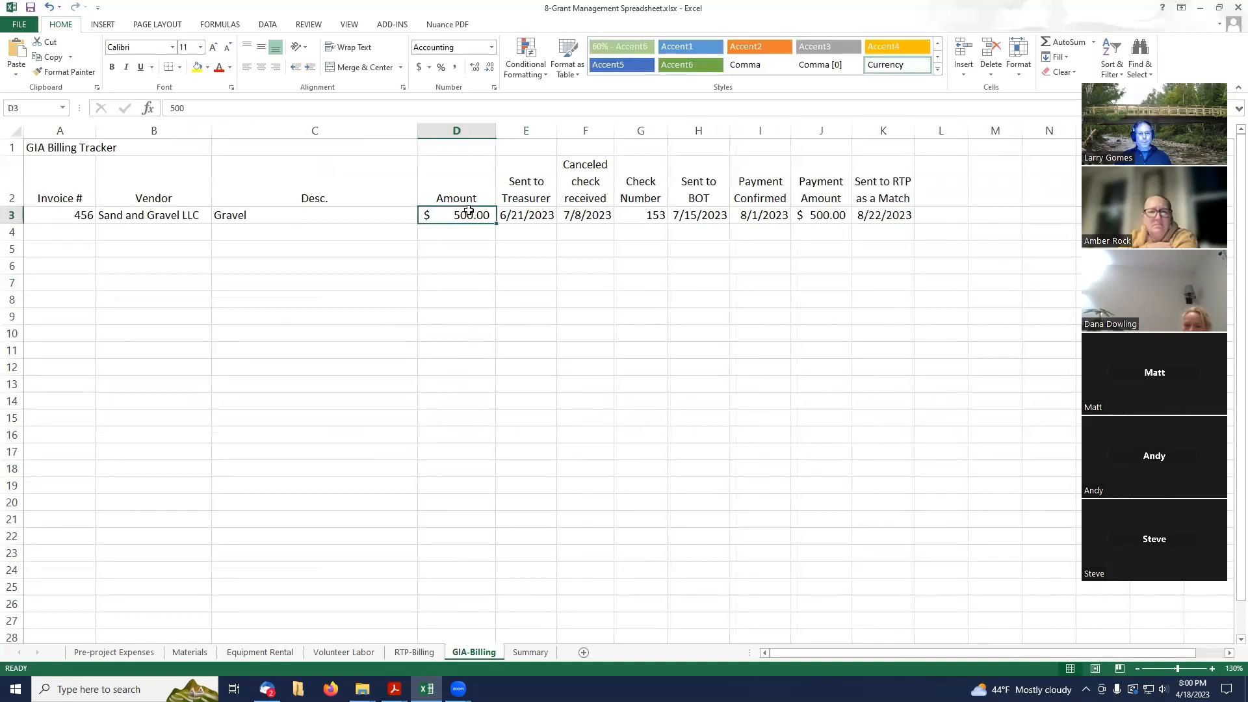
{"action": "key", "text": "Delete"}
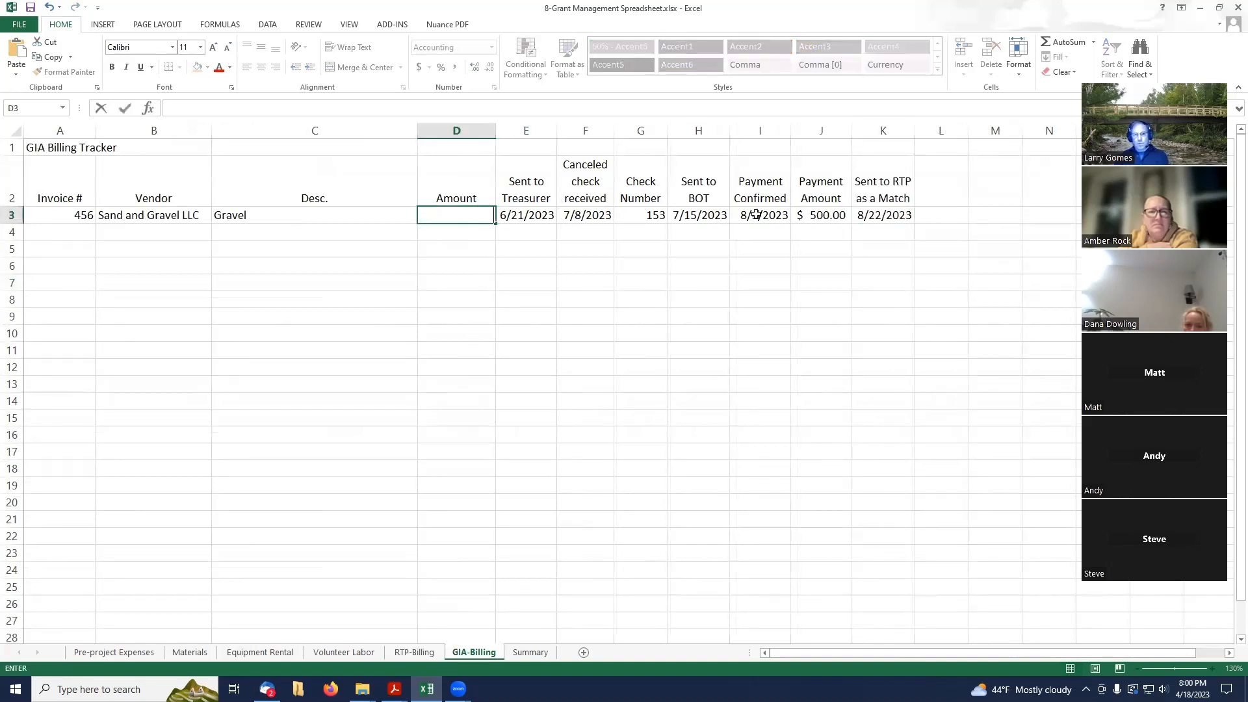
{"action": "left_click", "coordinate": [837, 215]}
{"action": "key", "text": "Delete"}
{"action": "left_click", "coordinate": [832, 300]}
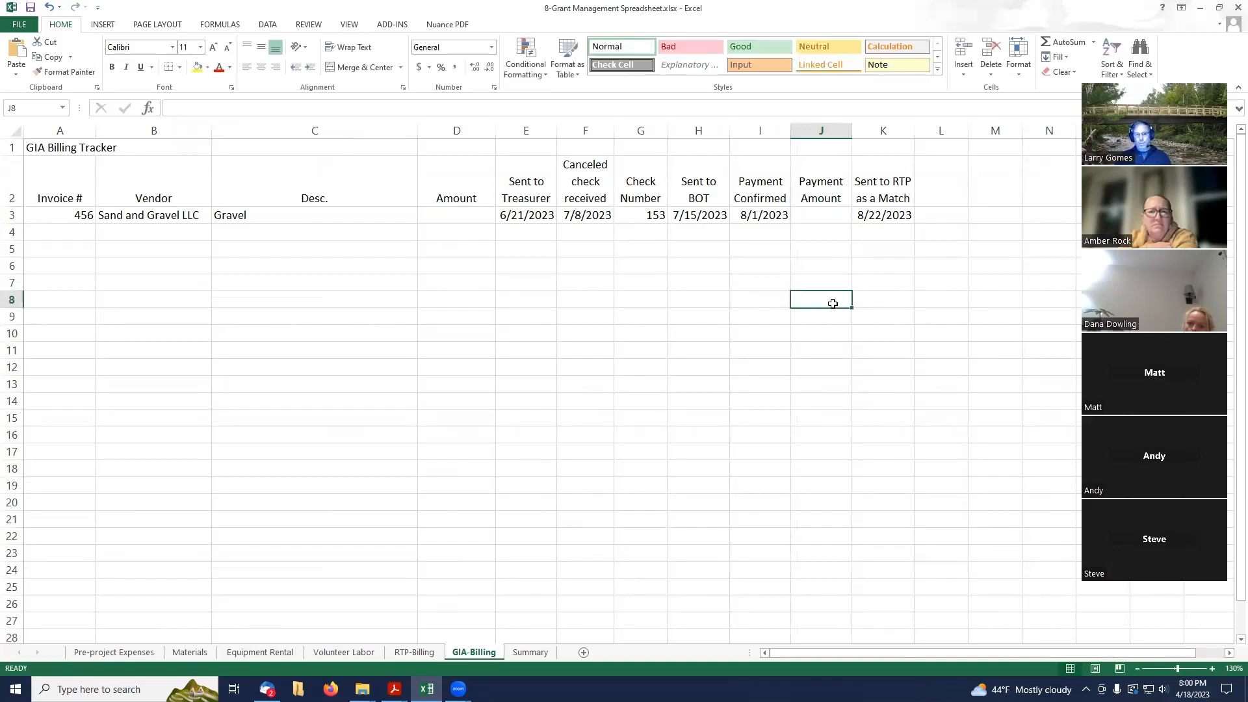
Return to the Summary sheet and check the Project Analysis billing columns and the RTP requested percentage formula
{"action": "left_click", "coordinate": [538, 652]}
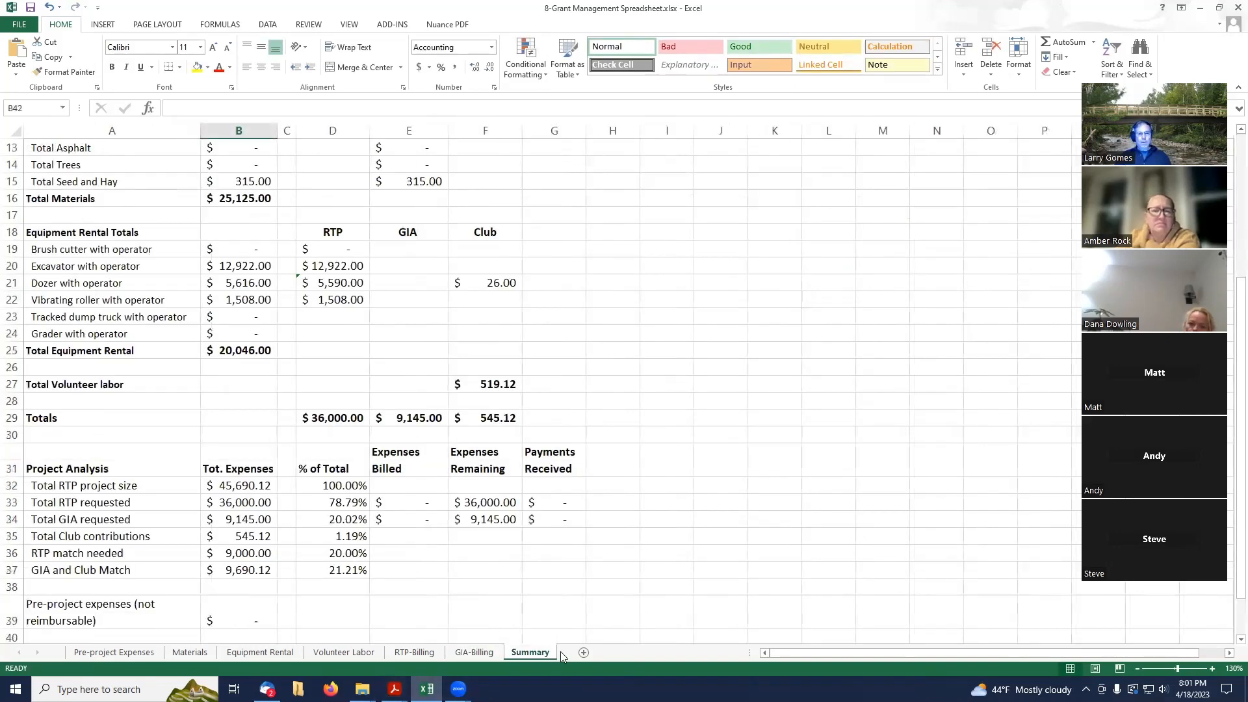
{"action": "scroll", "coordinate": [730, 426], "scroll_direction": "up", "scroll_amount": 3}
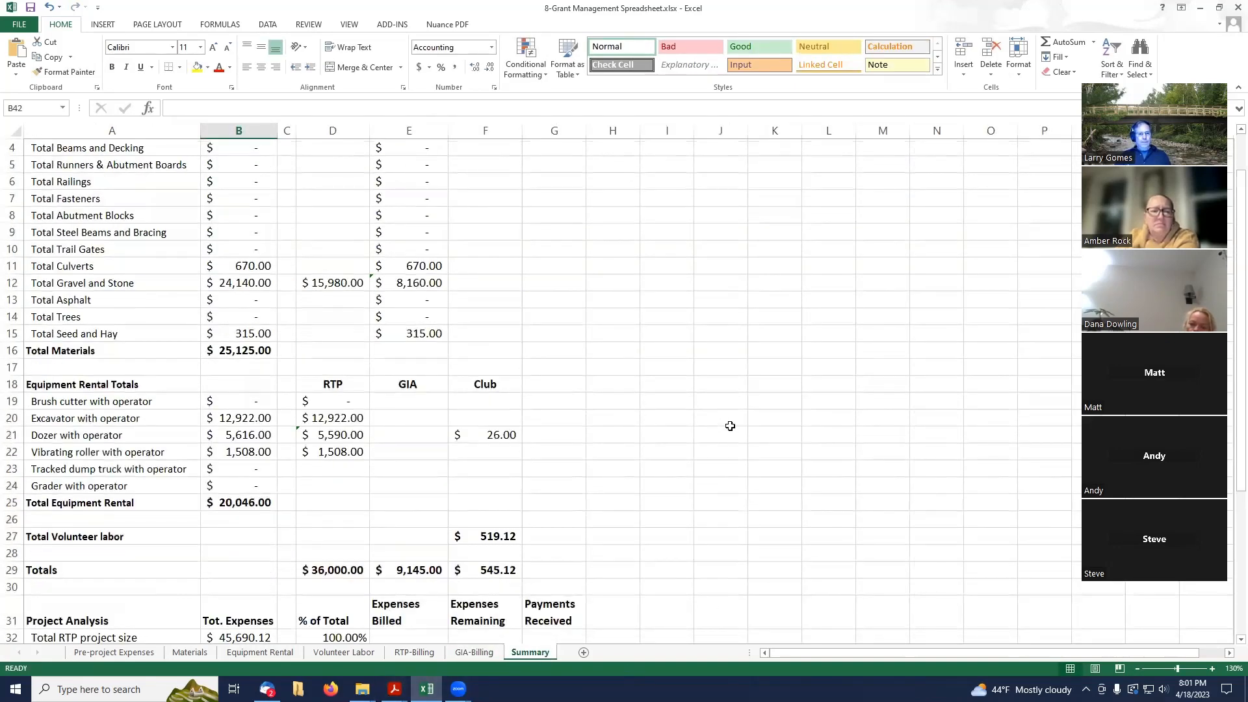
{"action": "scroll", "coordinate": [730, 426], "scroll_direction": "down", "scroll_amount": 3}
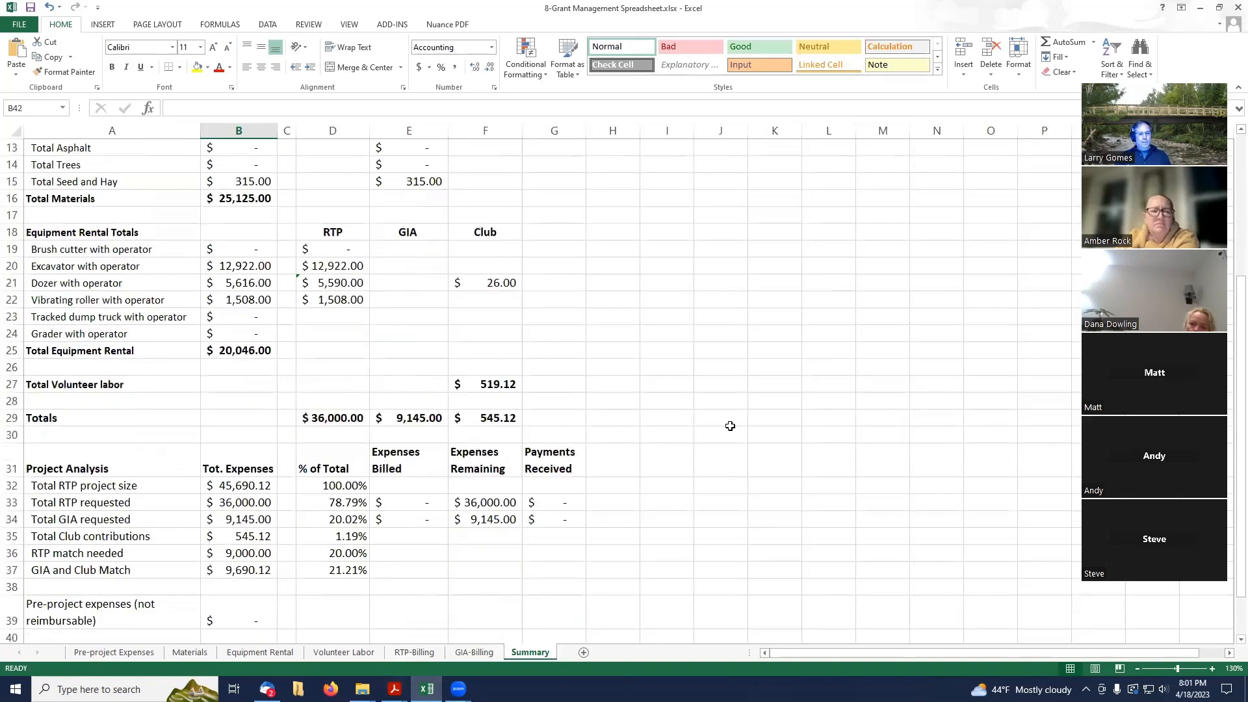
{"action": "left_click", "coordinate": [349, 504]}
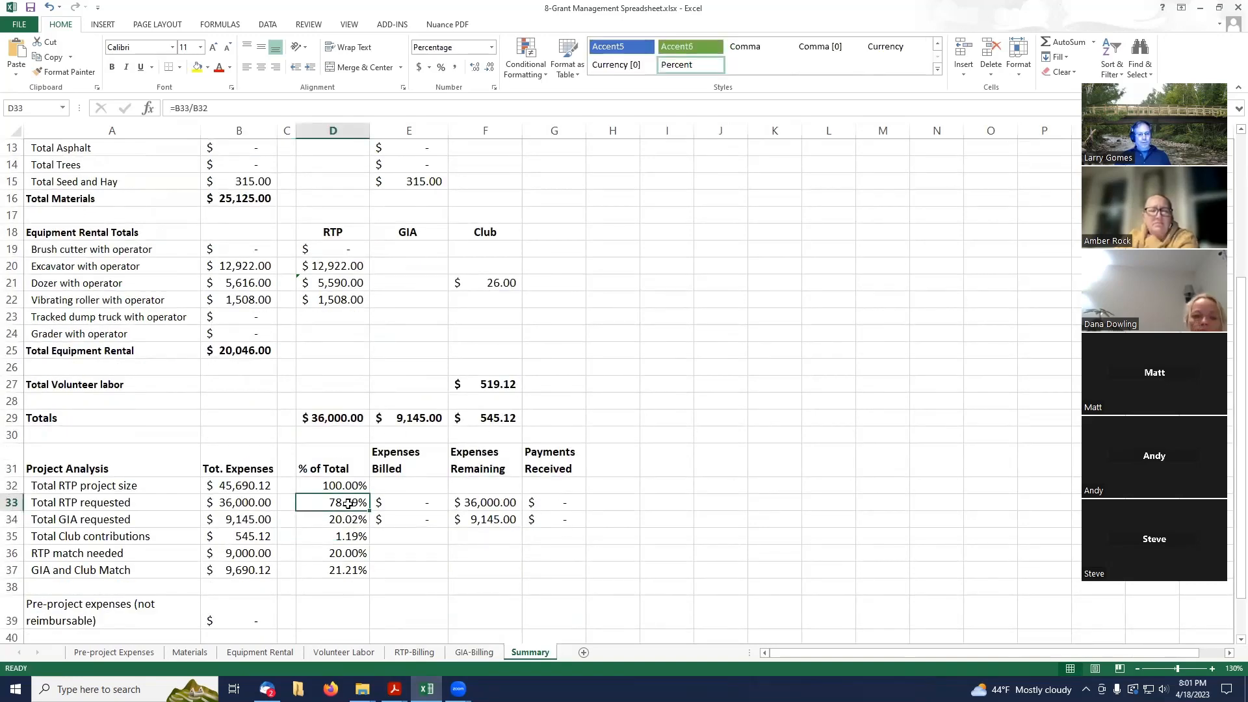
Highlight the RTP allocations for the excavator, dozer and vibrating roller under Equipment Rental Totals
{"action": "scroll", "coordinate": [349, 504], "scroll_direction": "up", "scroll_amount": 2}
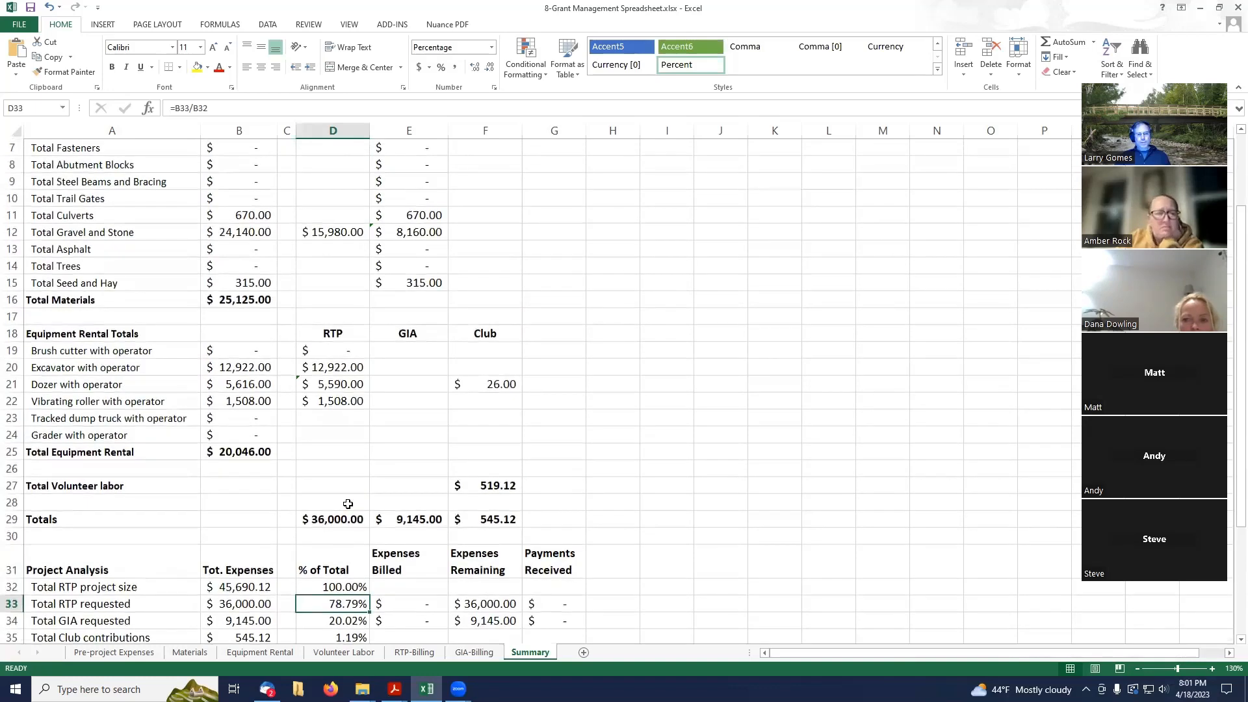
{"action": "left_click_drag", "start_coordinate": [347, 366], "coordinate": [351, 398]}
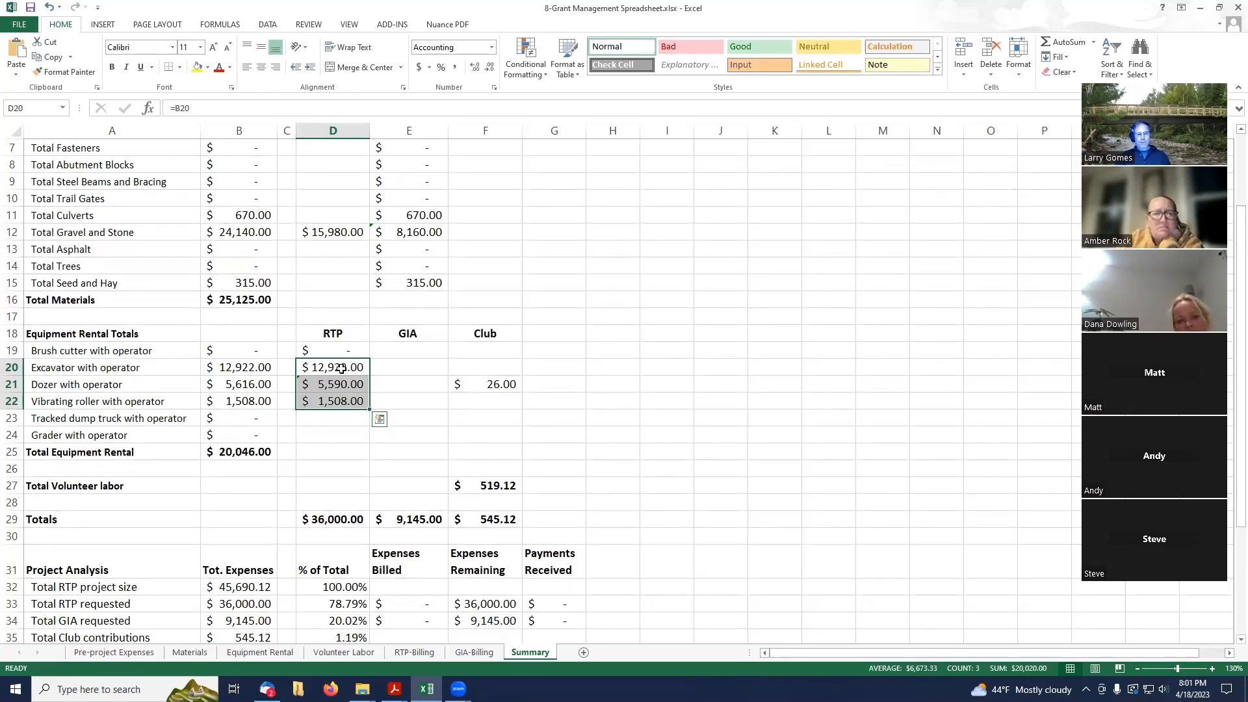
{"action": "left_click", "coordinate": [343, 367]}
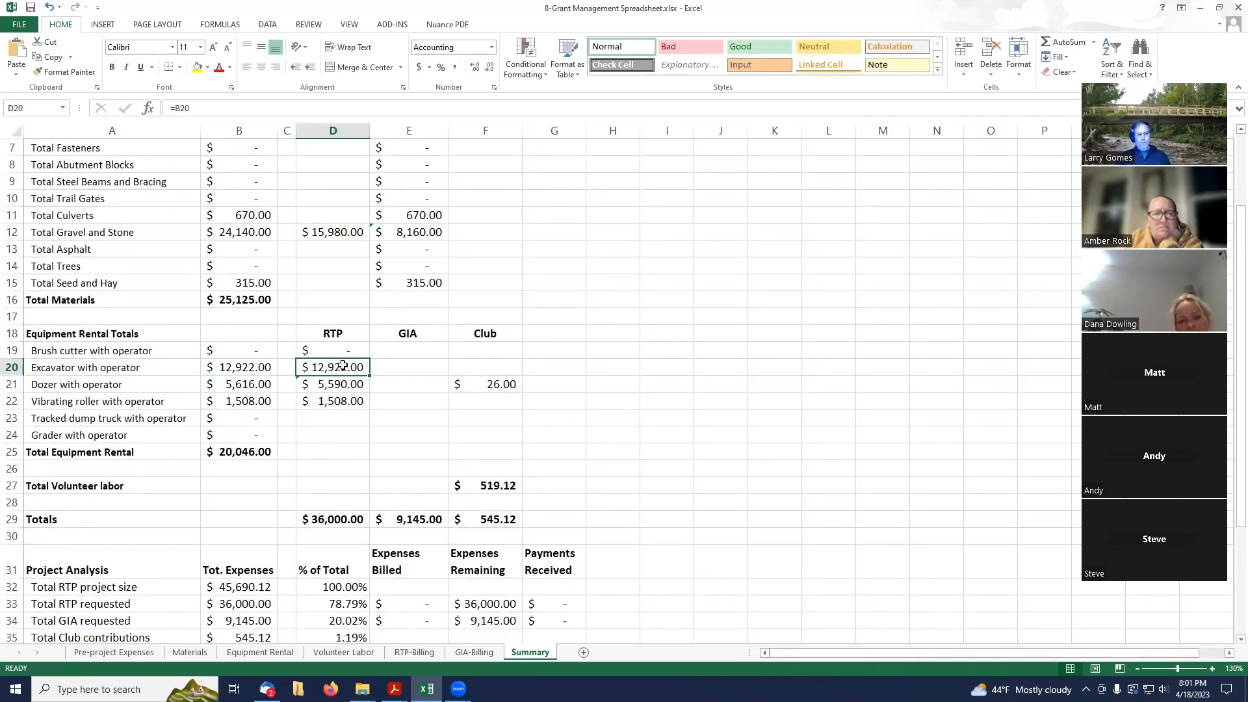
{"action": "key", "text": "shift+Down"}
{"action": "key", "text": "shift+Down"}
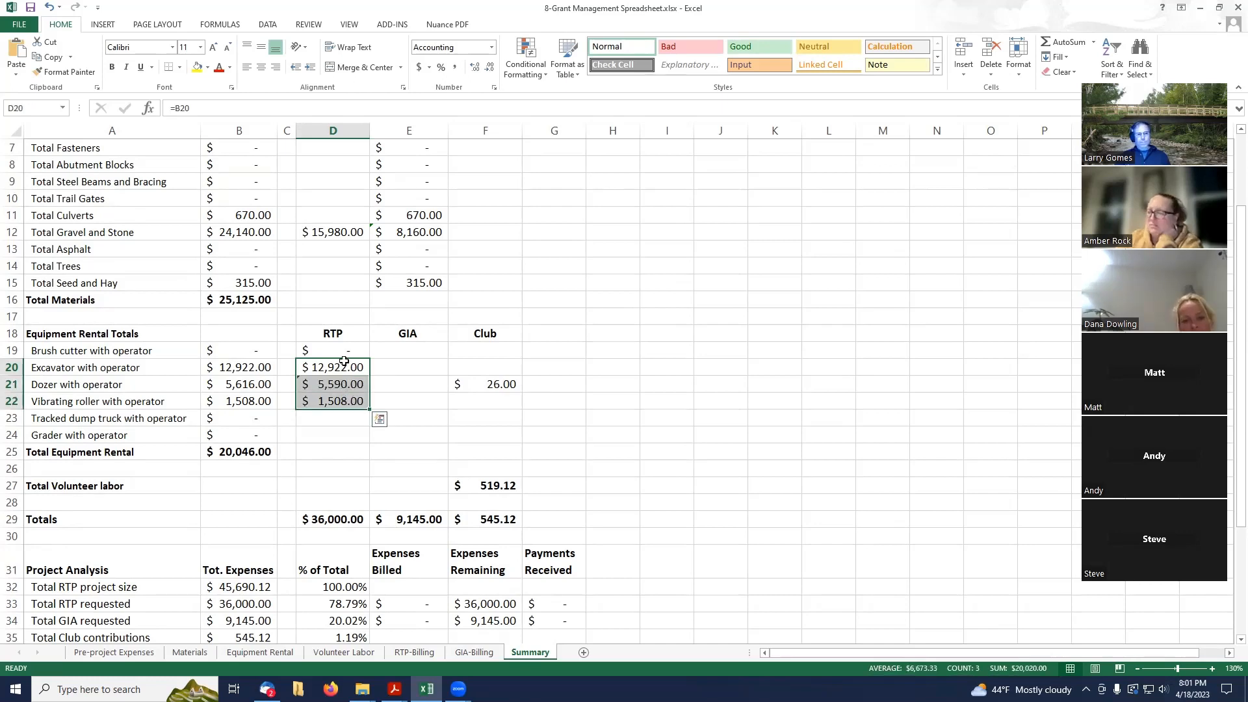
{"action": "left_click_drag", "start_coordinate": [344, 363], "coordinate": [346, 402]}
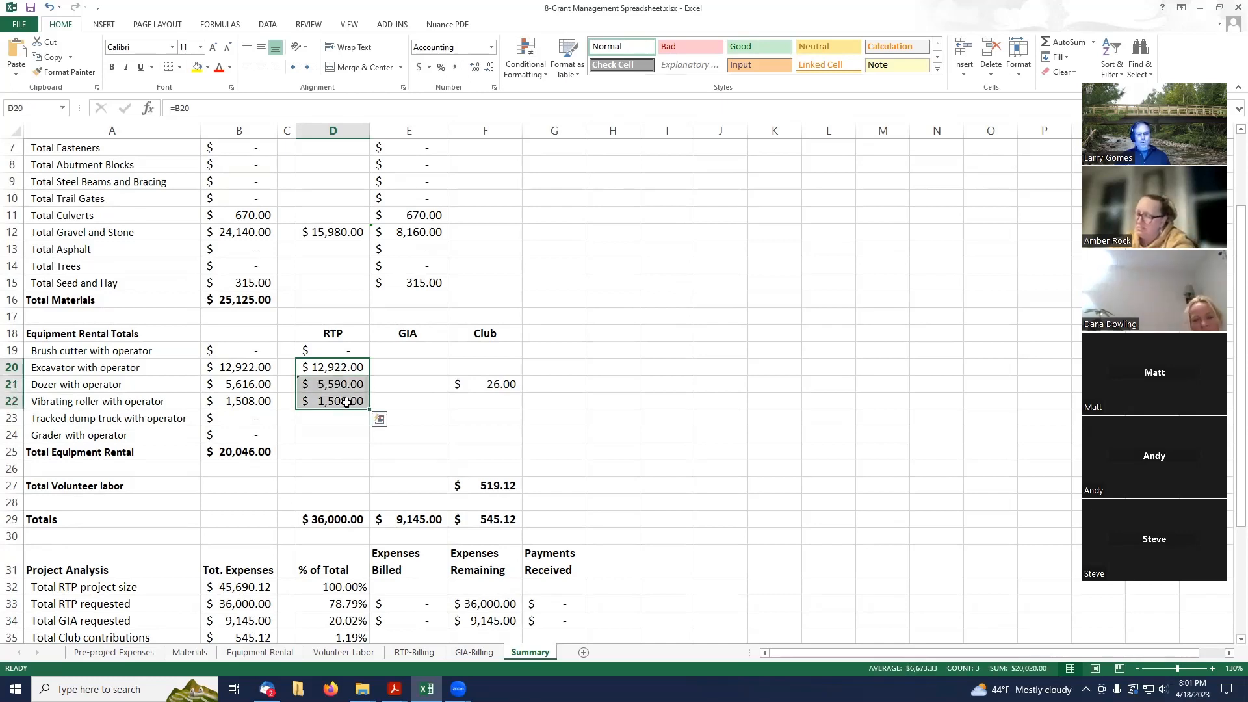
Compare the GIA share formula for Total Gravel and Stone with the RTP equipment rental allocations
{"action": "left_click", "coordinate": [431, 232]}
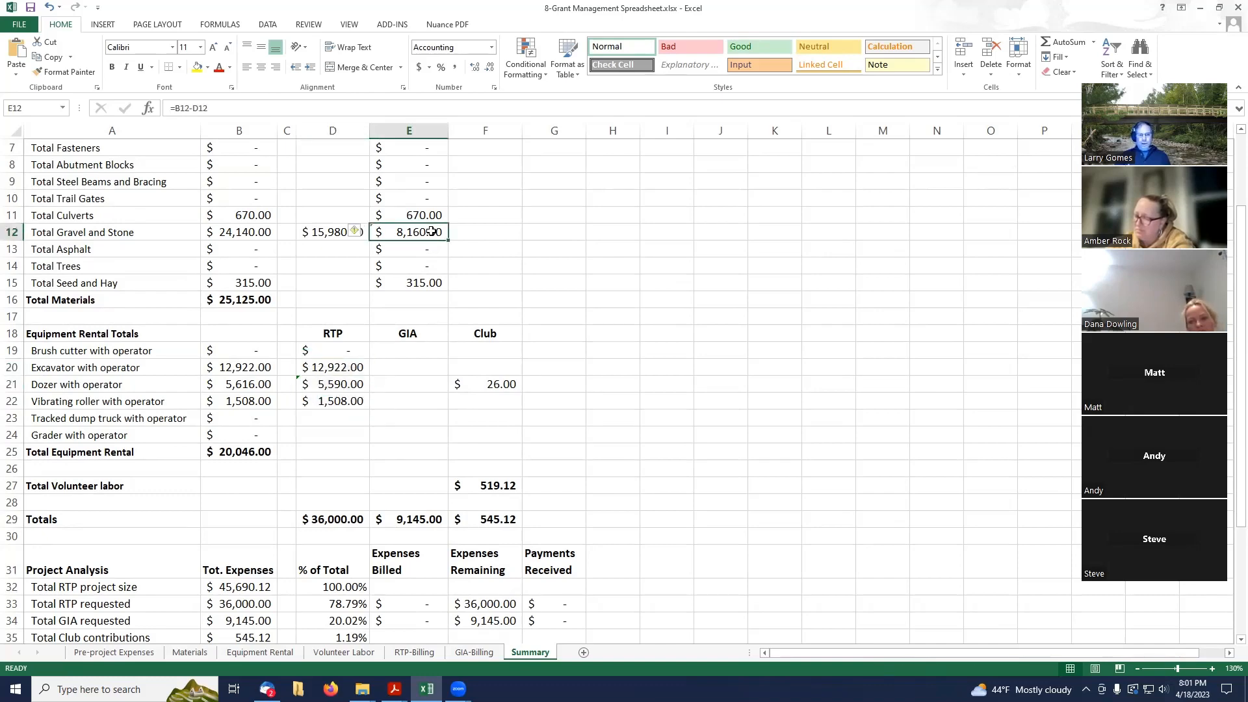
{"action": "scroll", "coordinate": [431, 231], "scroll_direction": "up", "scroll_amount": 2}
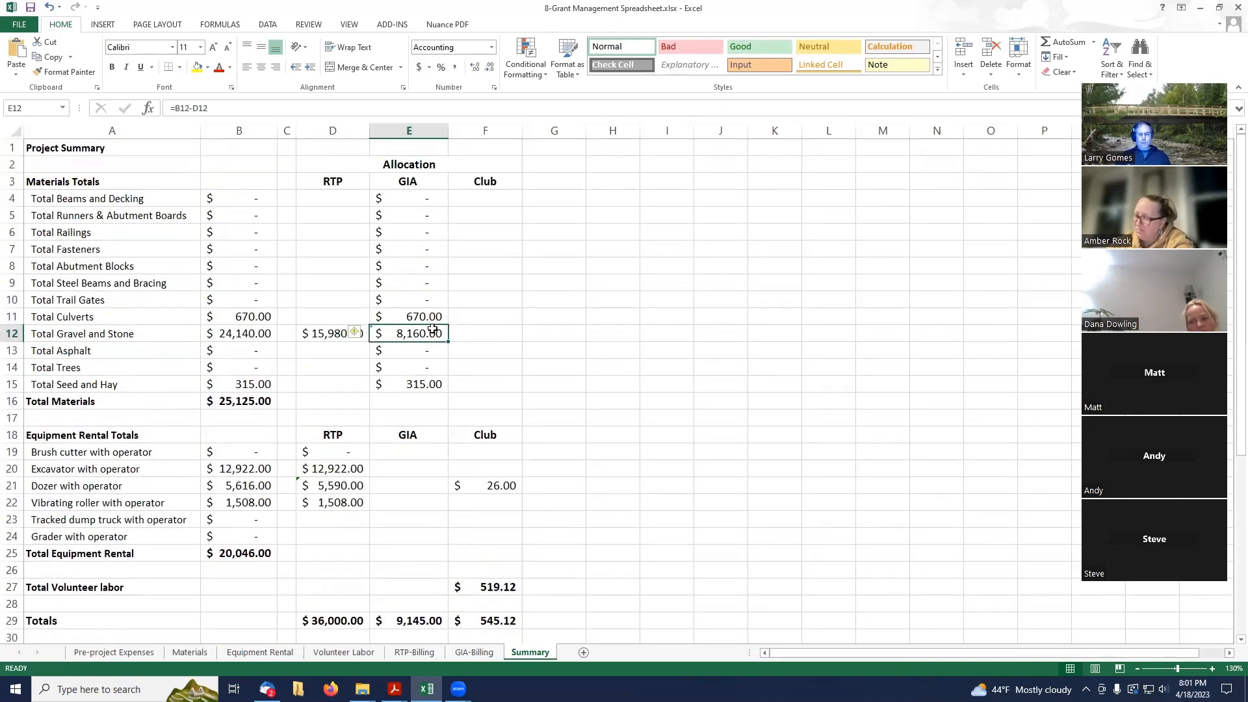
{"action": "left_click_drag", "start_coordinate": [340, 470], "coordinate": [336, 502]}
{"action": "scroll", "coordinate": [730, 362], "scroll_direction": "down", "scroll_amount": 2}
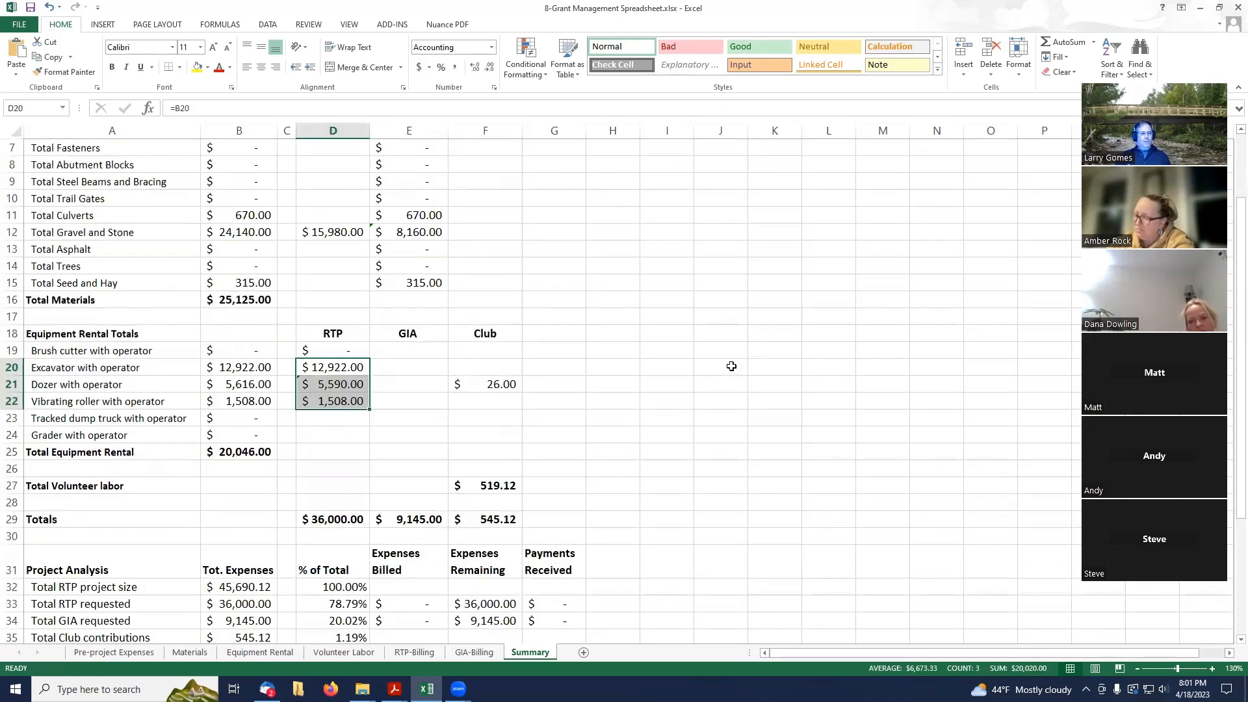
{"action": "scroll", "coordinate": [731, 366], "scroll_direction": "down", "scroll_amount": 1}
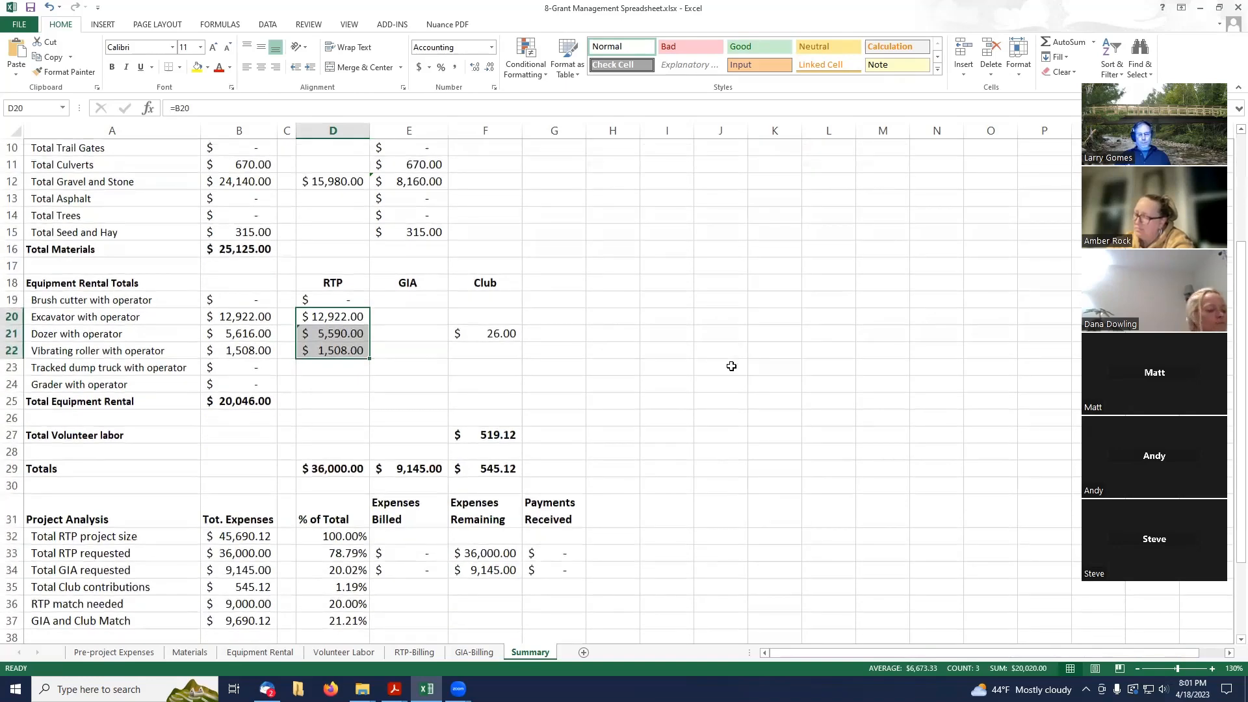
{"action": "scroll", "coordinate": [731, 366], "scroll_direction": "up", "scroll_amount": 3}
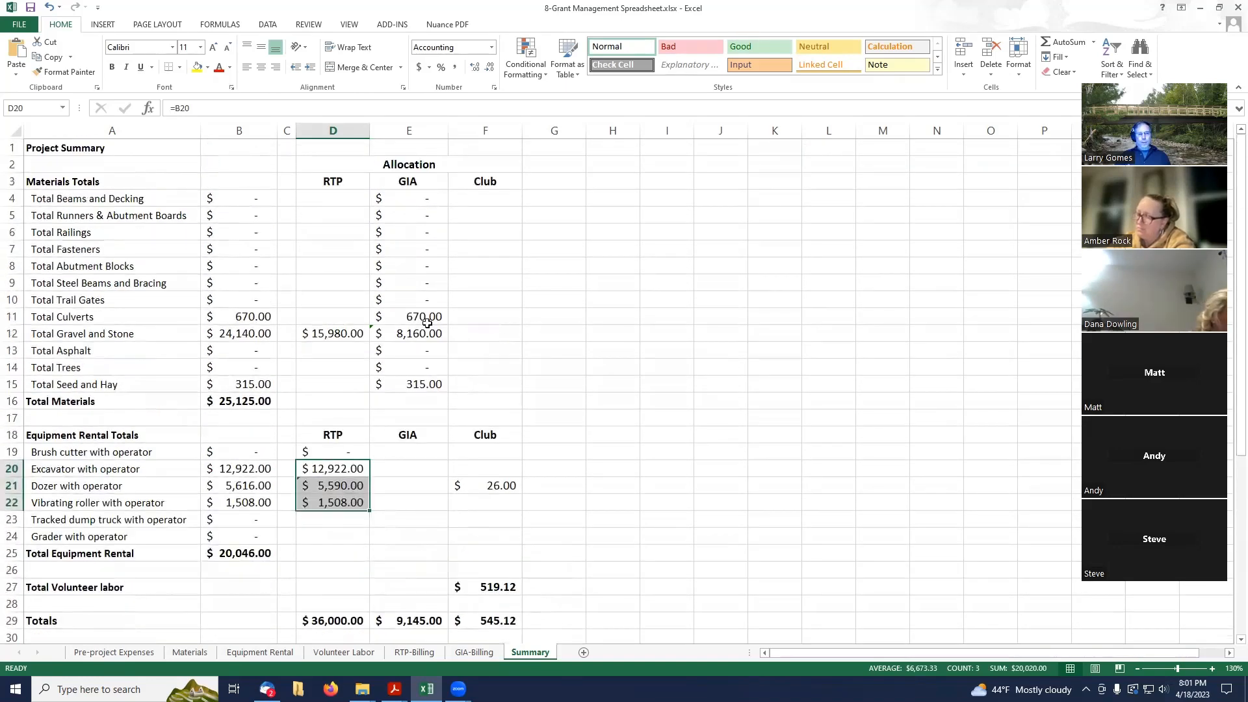
Inspect the RTP allocation for Total Gravel and Stone and review it against the Project Analysis section
{"action": "left_click", "coordinate": [362, 334]}
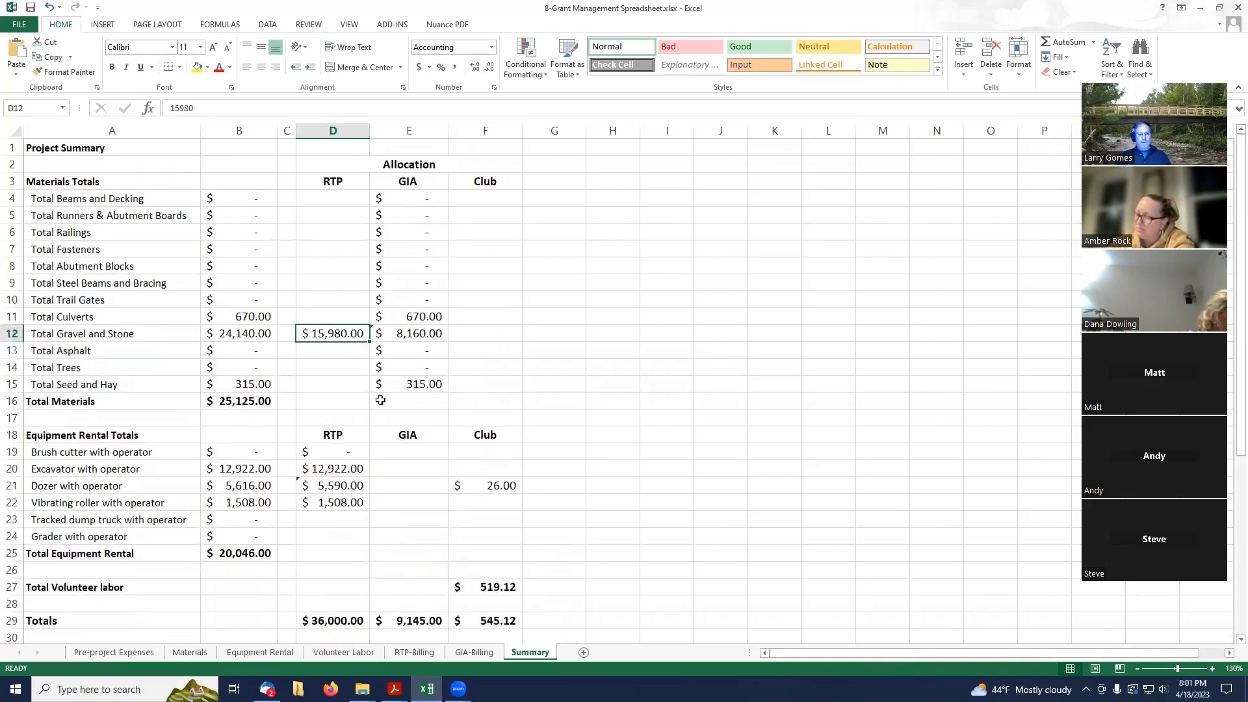
{"action": "scroll", "coordinate": [366, 477], "scroll_direction": "down", "scroll_amount": 3}
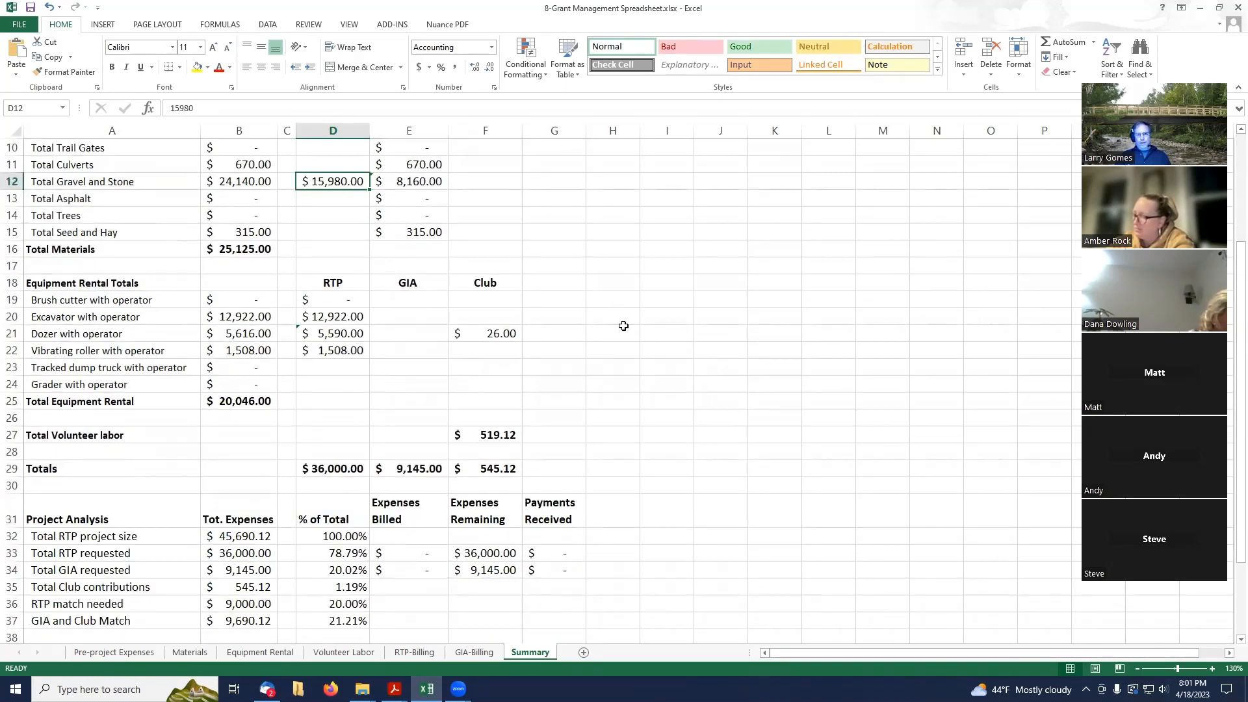
{"action": "scroll", "coordinate": [623, 325], "scroll_direction": "up", "scroll_amount": 3}
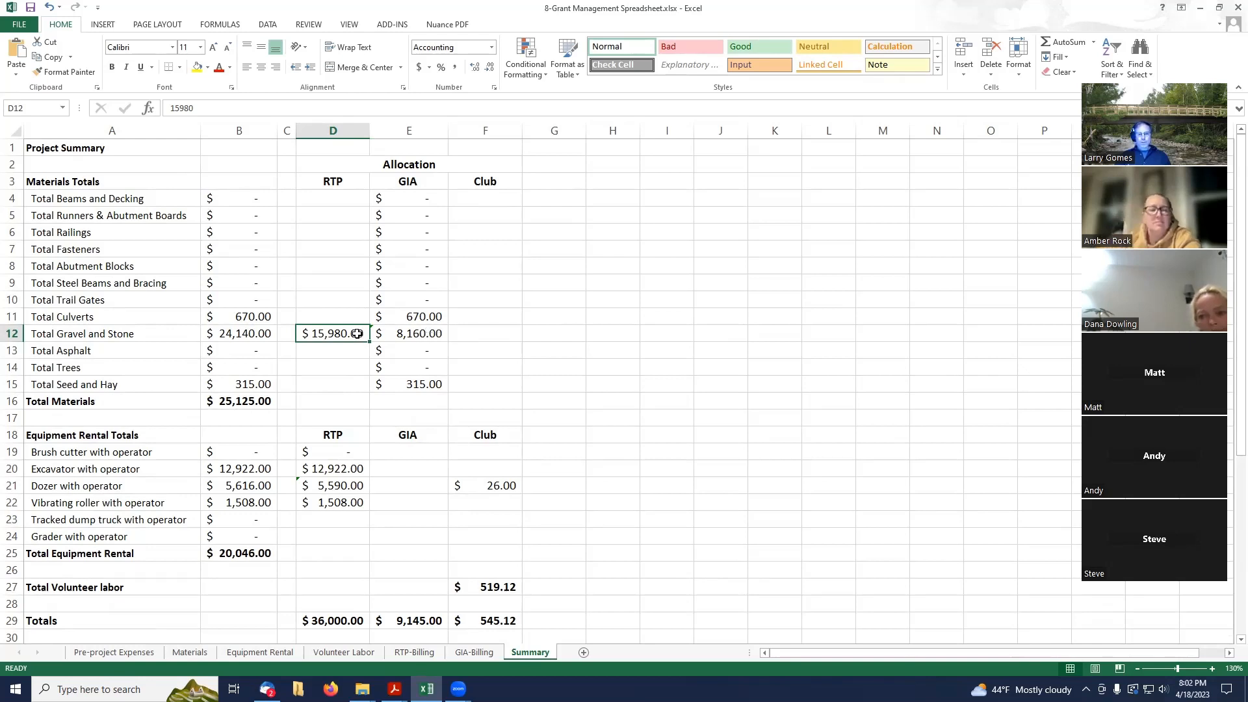
{"action": "scroll", "coordinate": [356, 333], "scroll_direction": "down", "scroll_amount": 4}
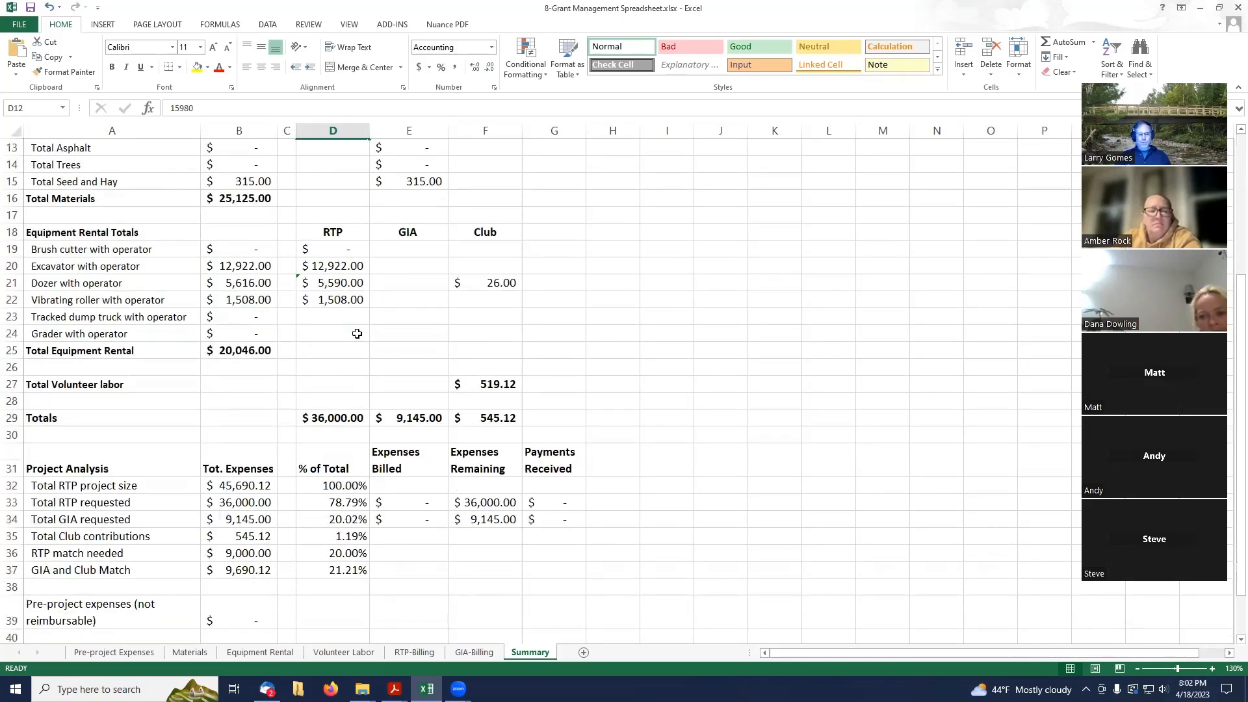
{"action": "scroll", "coordinate": [357, 333], "scroll_direction": "down", "scroll_amount": 2}
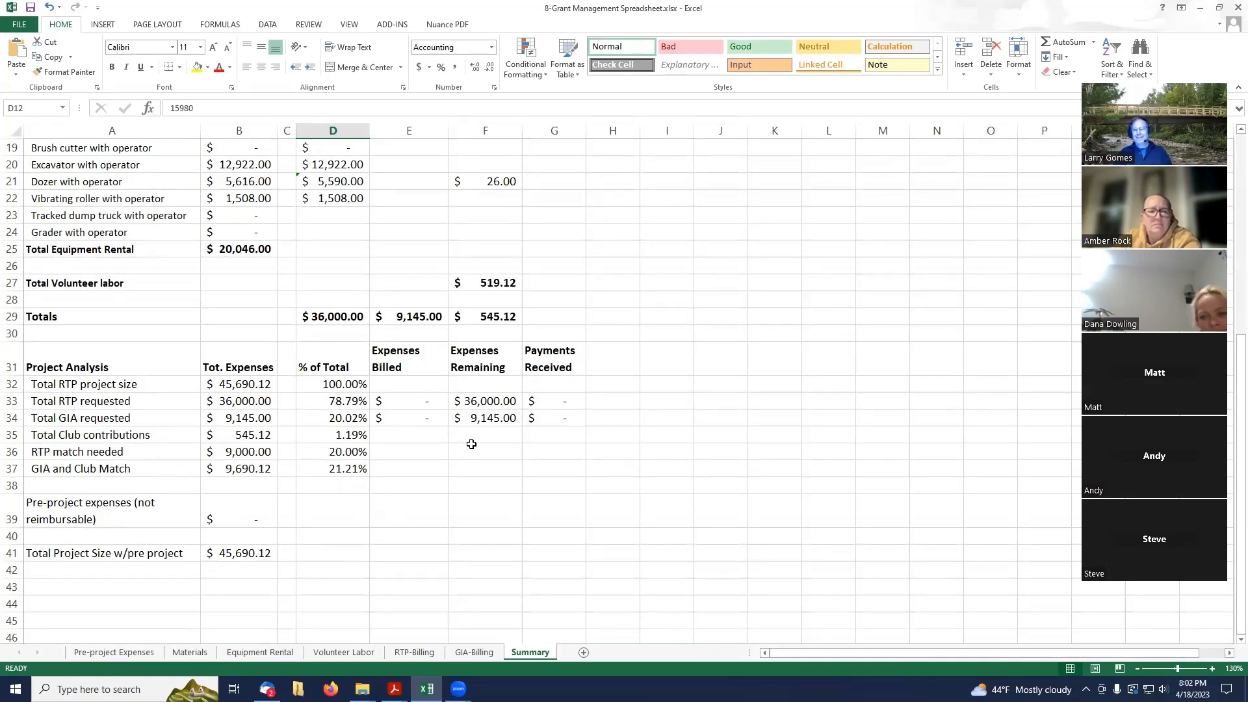
Inspect the RTP requested percentage formula in Project Analysis and the RTP sum formula in the Totals row
{"action": "scroll", "coordinate": [557, 471], "scroll_direction": "up", "scroll_amount": 1}
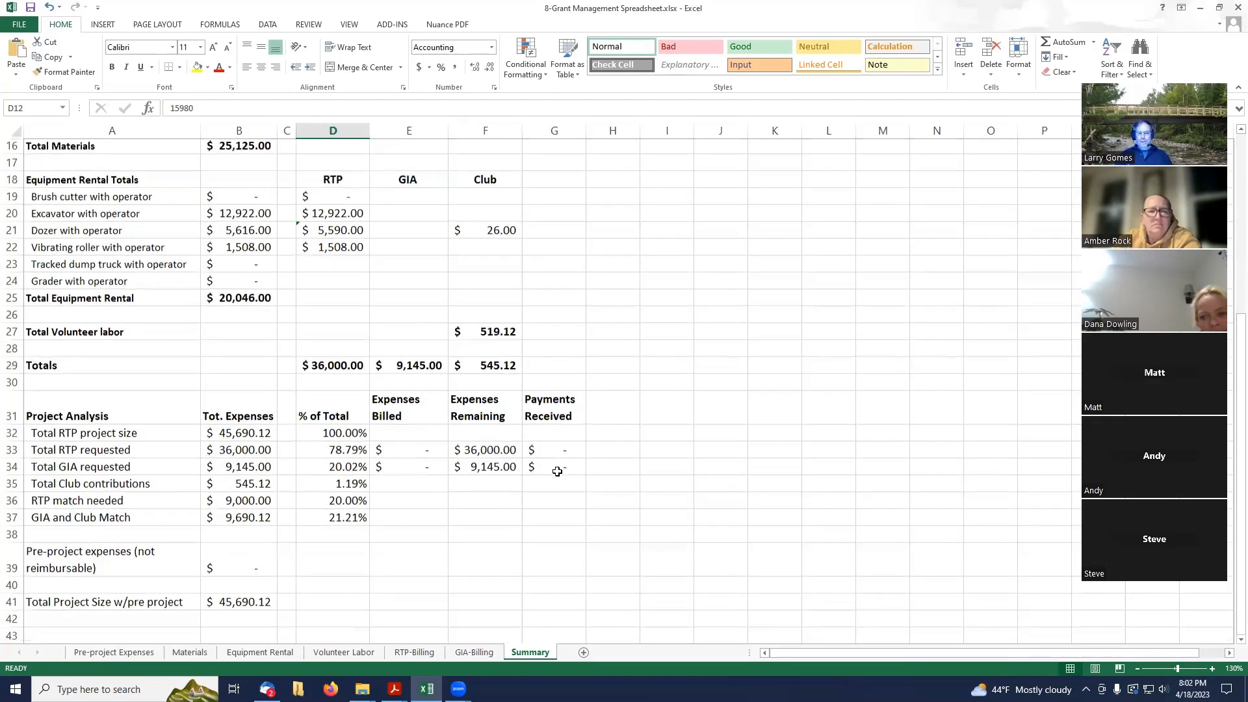
{"action": "left_click", "coordinate": [337, 453]}
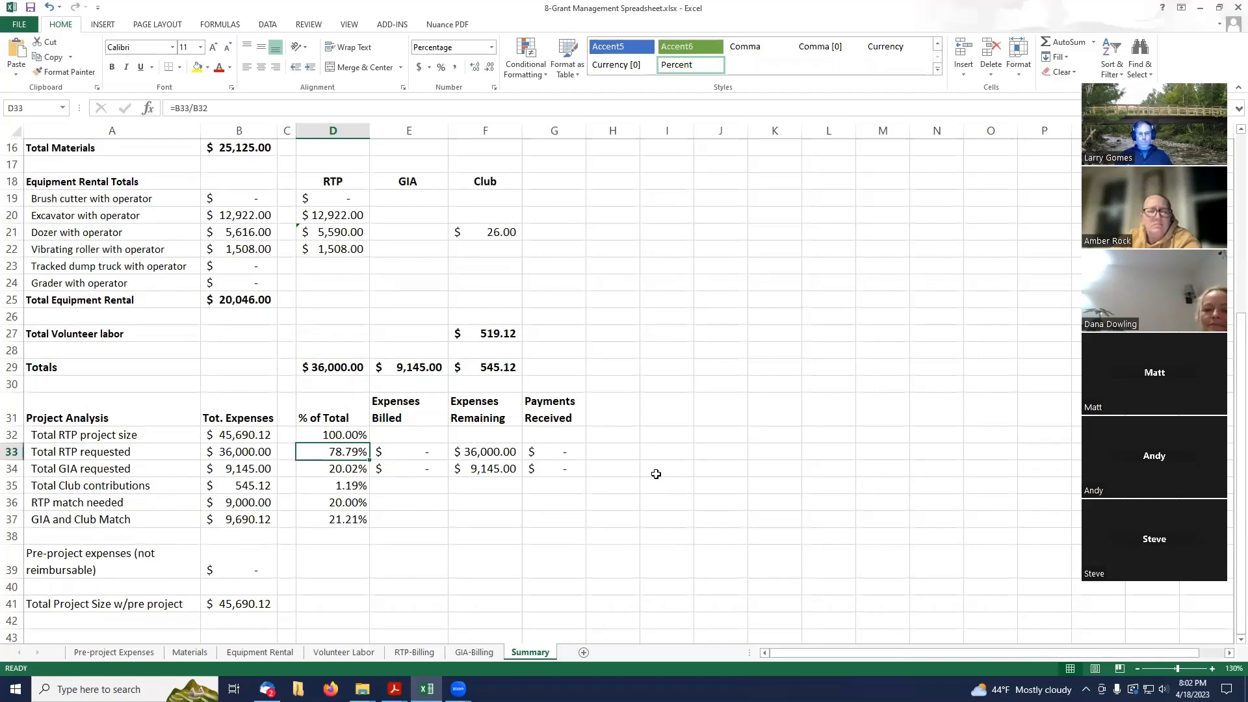
{"action": "scroll", "coordinate": [656, 474], "scroll_direction": "up", "scroll_amount": 2}
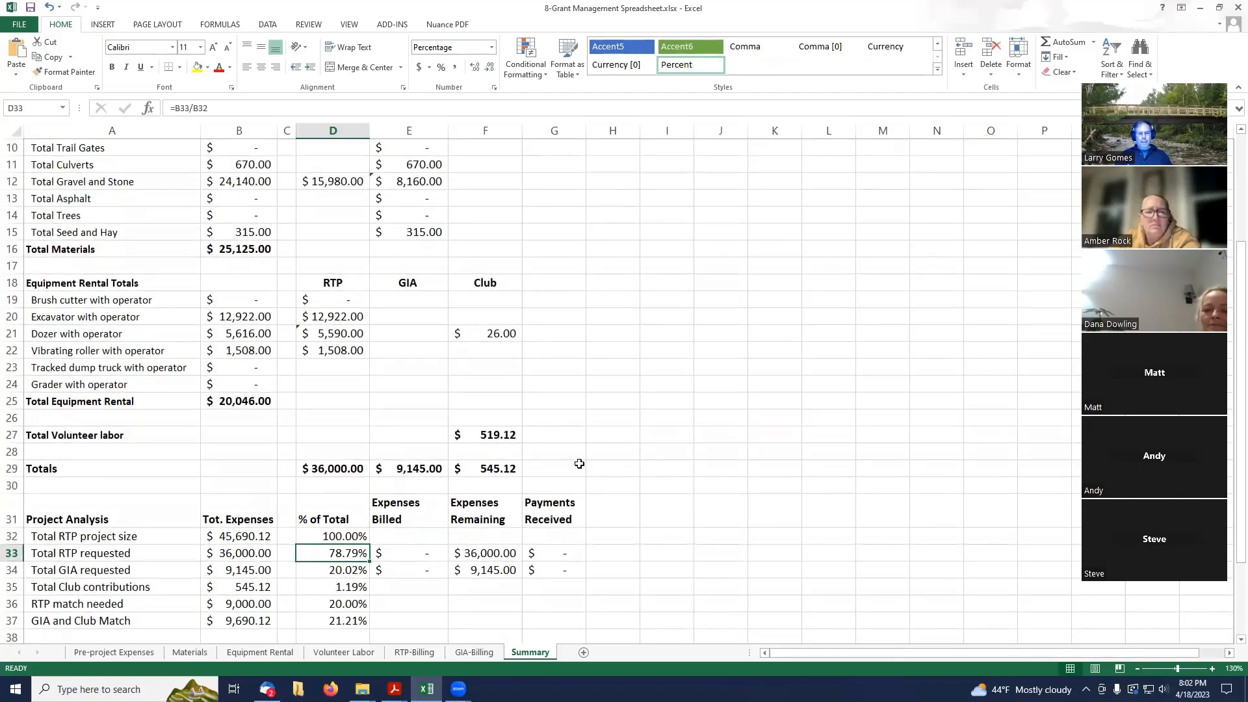
{"action": "left_click", "coordinate": [327, 468]}
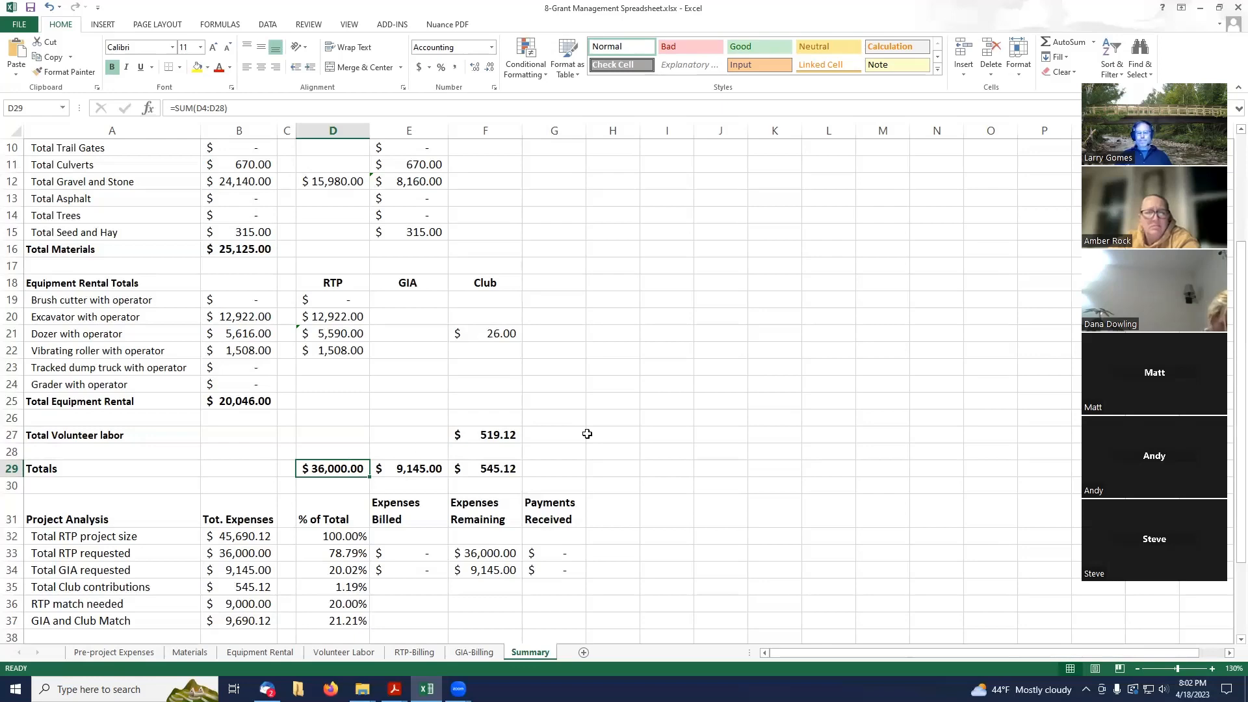
Review the Project Analysis section together with the fund totals above it
{"action": "scroll", "coordinate": [635, 458], "scroll_direction": "down", "scroll_amount": 4}
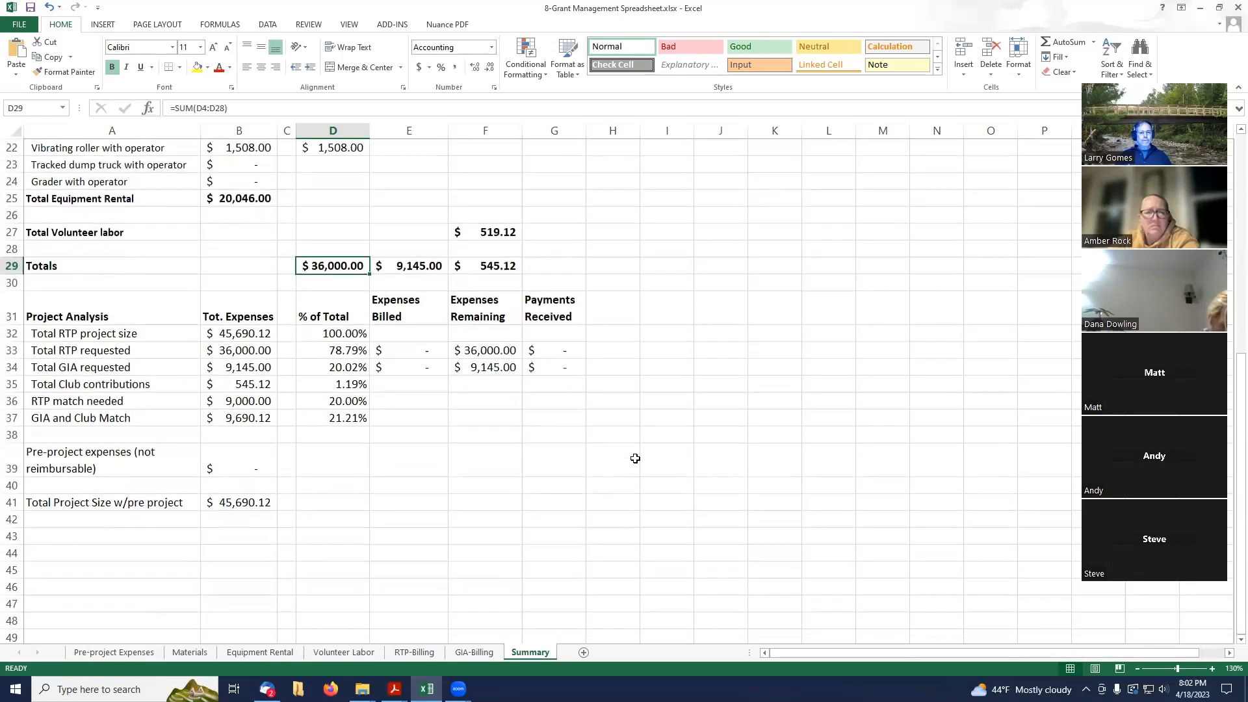
{"action": "scroll", "coordinate": [635, 458], "scroll_direction": "down", "scroll_amount": 1}
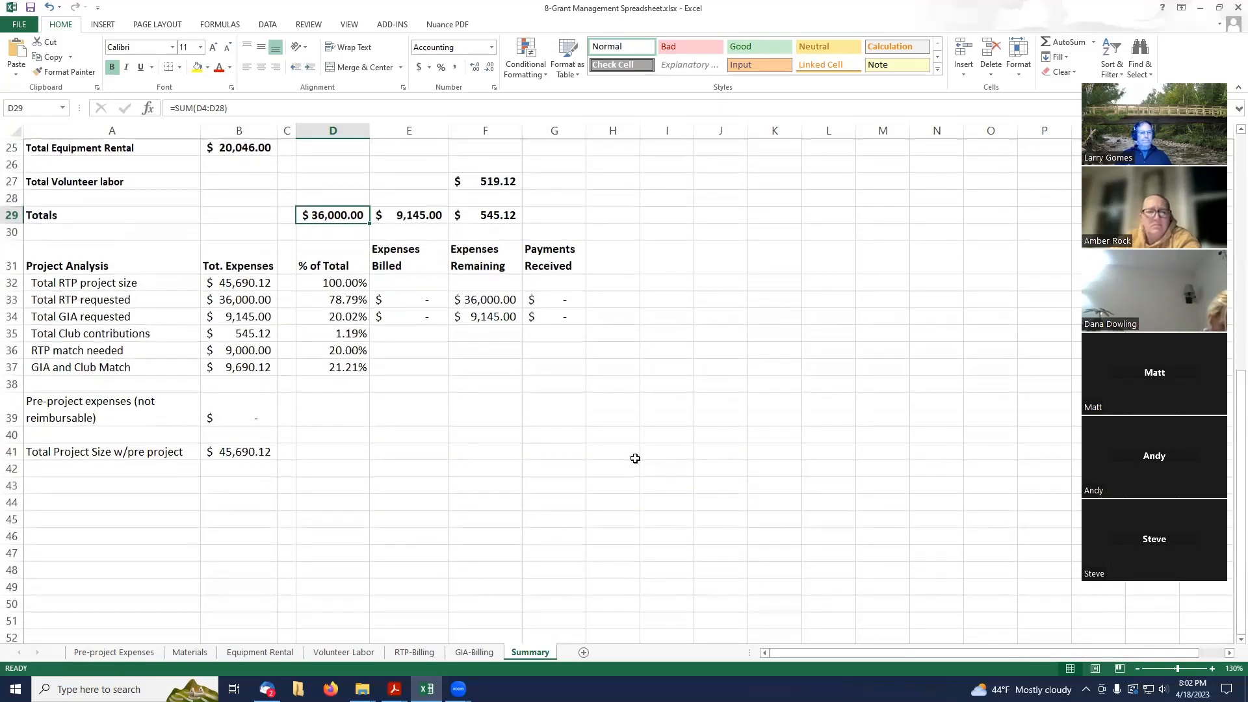
{"action": "scroll", "coordinate": [635, 458], "scroll_direction": "up", "scroll_amount": 2}
{"action": "scroll", "coordinate": [635, 459], "scroll_direction": "up", "scroll_amount": 2}
{"action": "scroll", "coordinate": [635, 458], "scroll_direction": "down", "scroll_amount": 2}
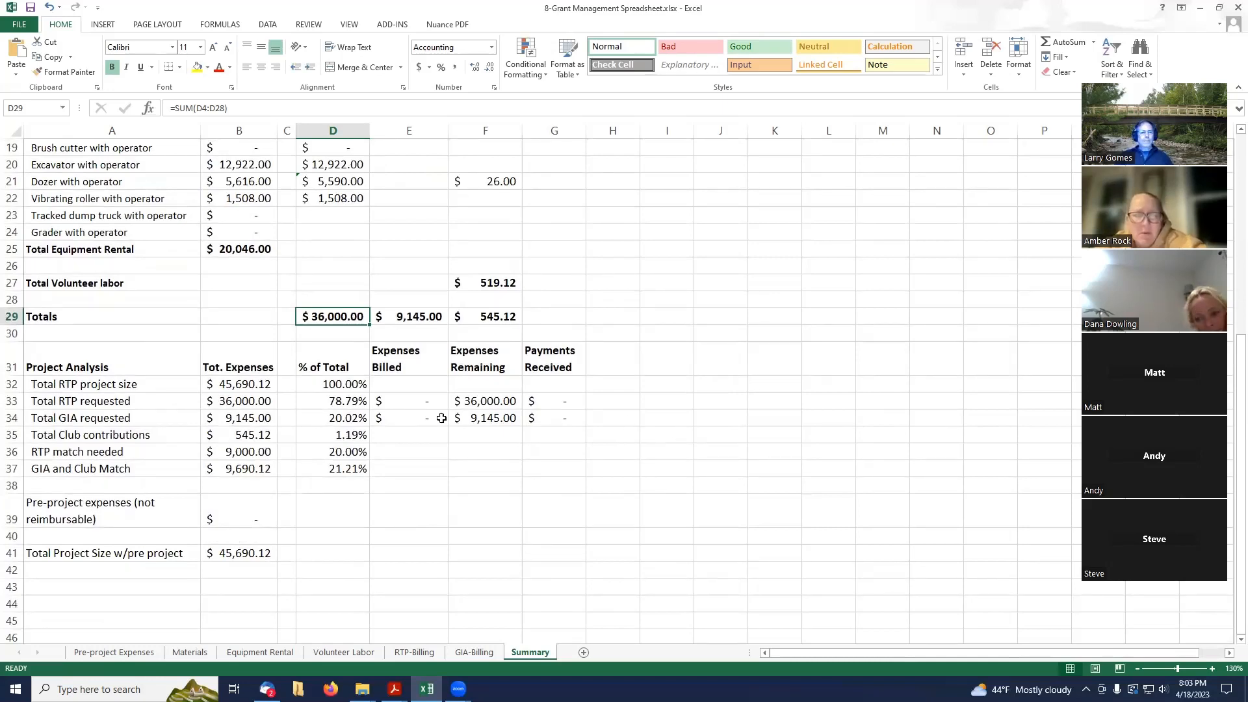
Inspect the Equipment Rental sheet links behind the excavator, dozer and vibrating roller total costs
{"action": "scroll", "coordinate": [254, 422], "scroll_direction": "up", "scroll_amount": 3}
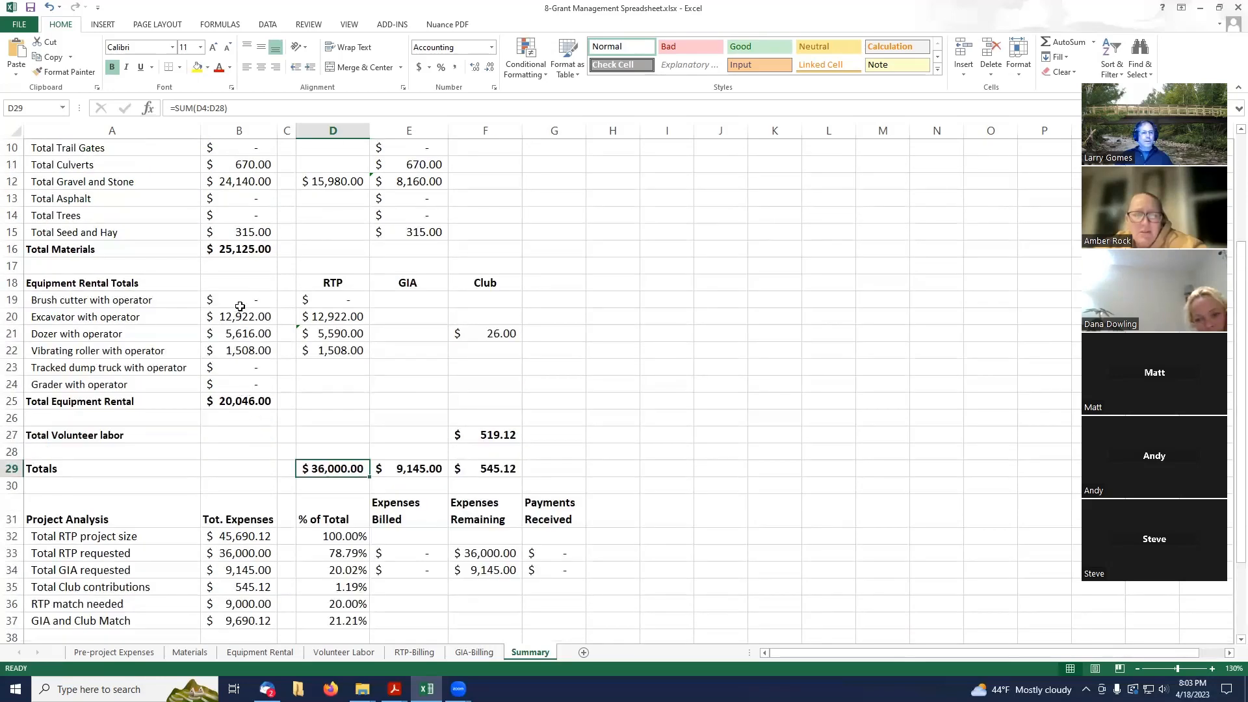
{"action": "left_click", "coordinate": [244, 317]}
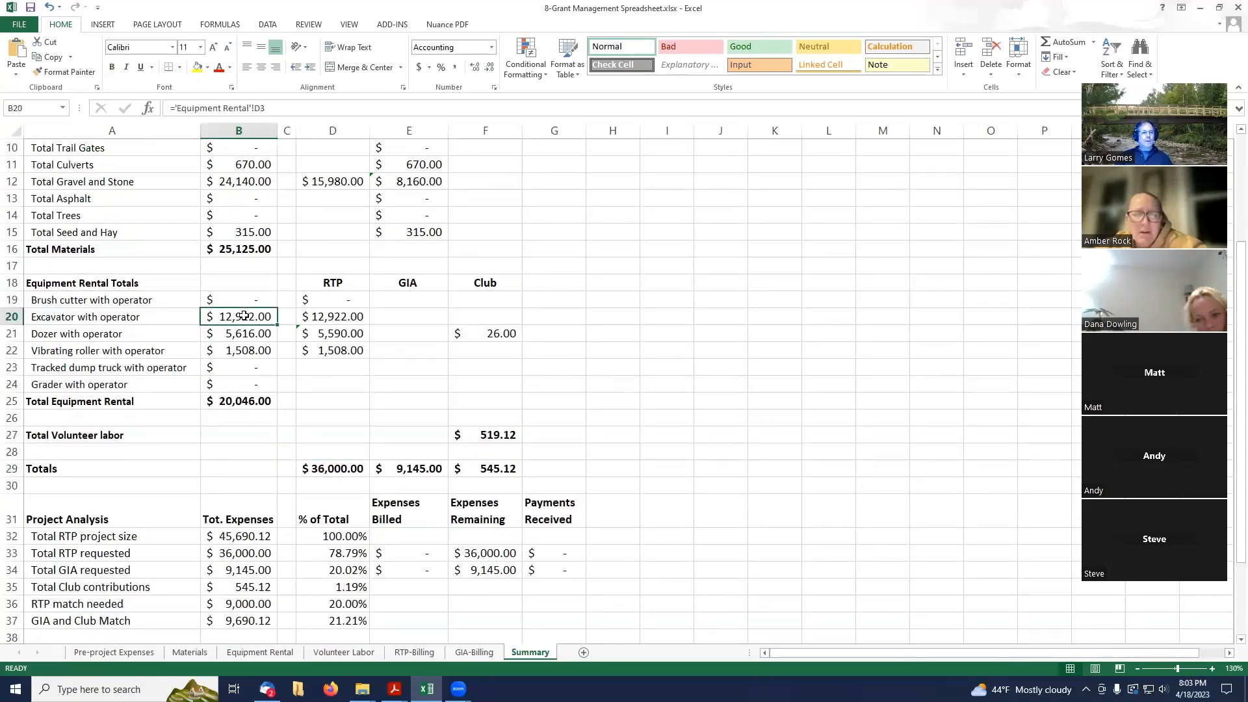
{"action": "left_click", "coordinate": [243, 334]}
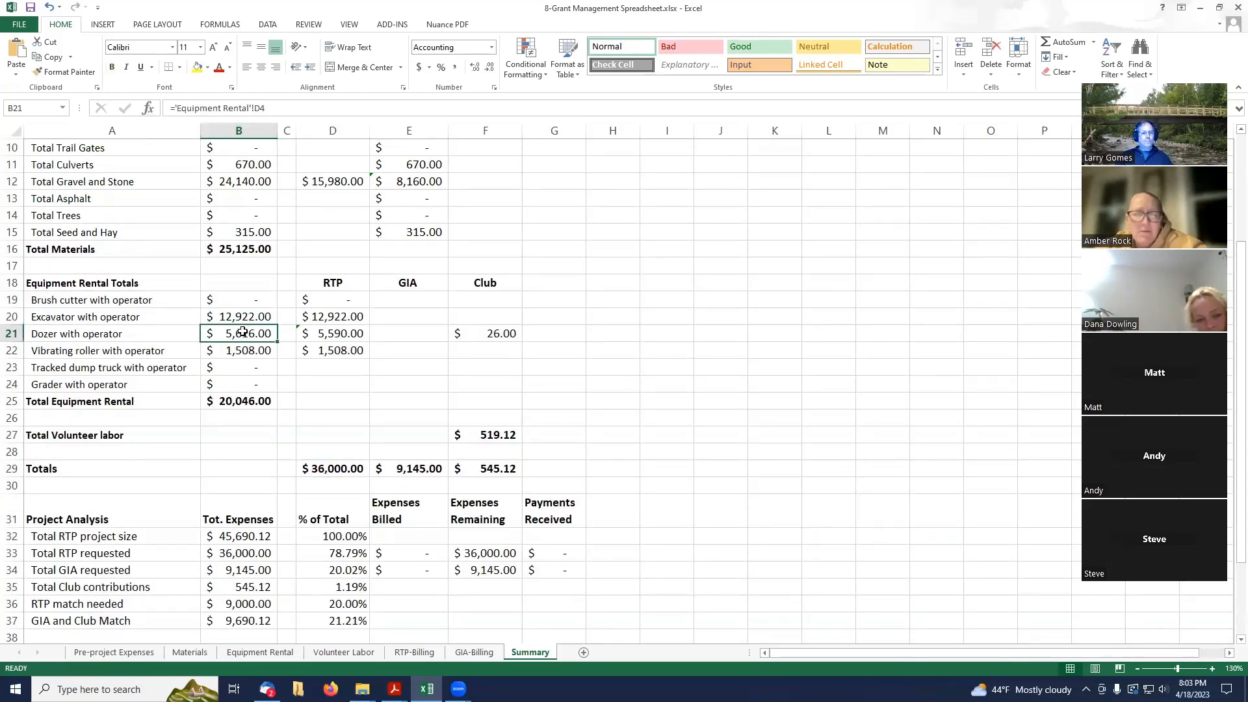
{"action": "left_click", "coordinate": [243, 352]}
{"action": "left_click", "coordinate": [245, 317]}
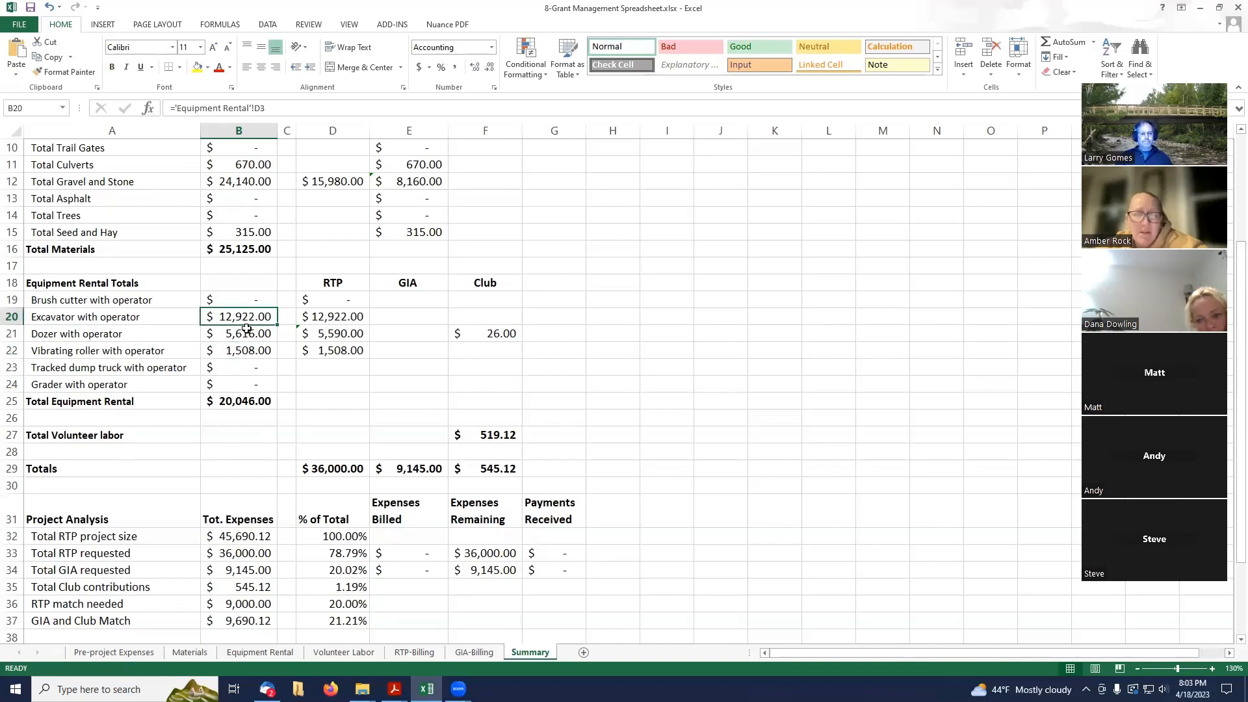
{"action": "left_click", "coordinate": [247, 334]}
{"action": "left_click", "coordinate": [255, 350]}
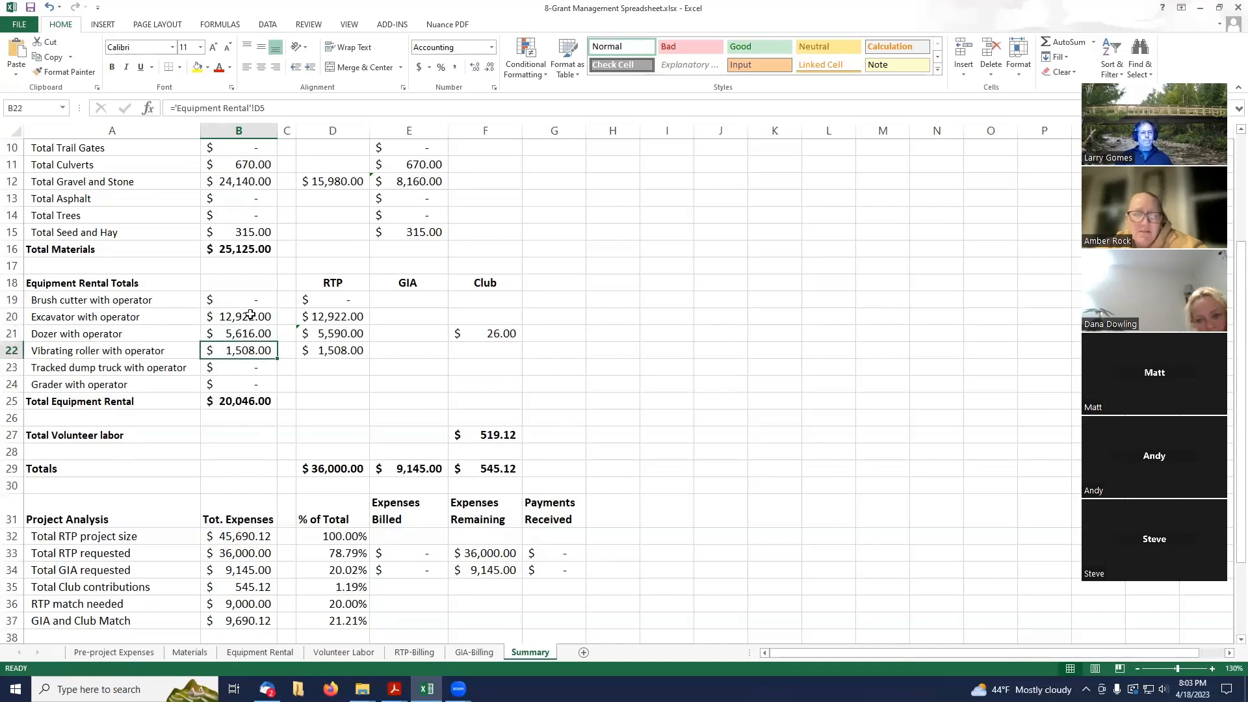
{"action": "left_click", "coordinate": [251, 315]}
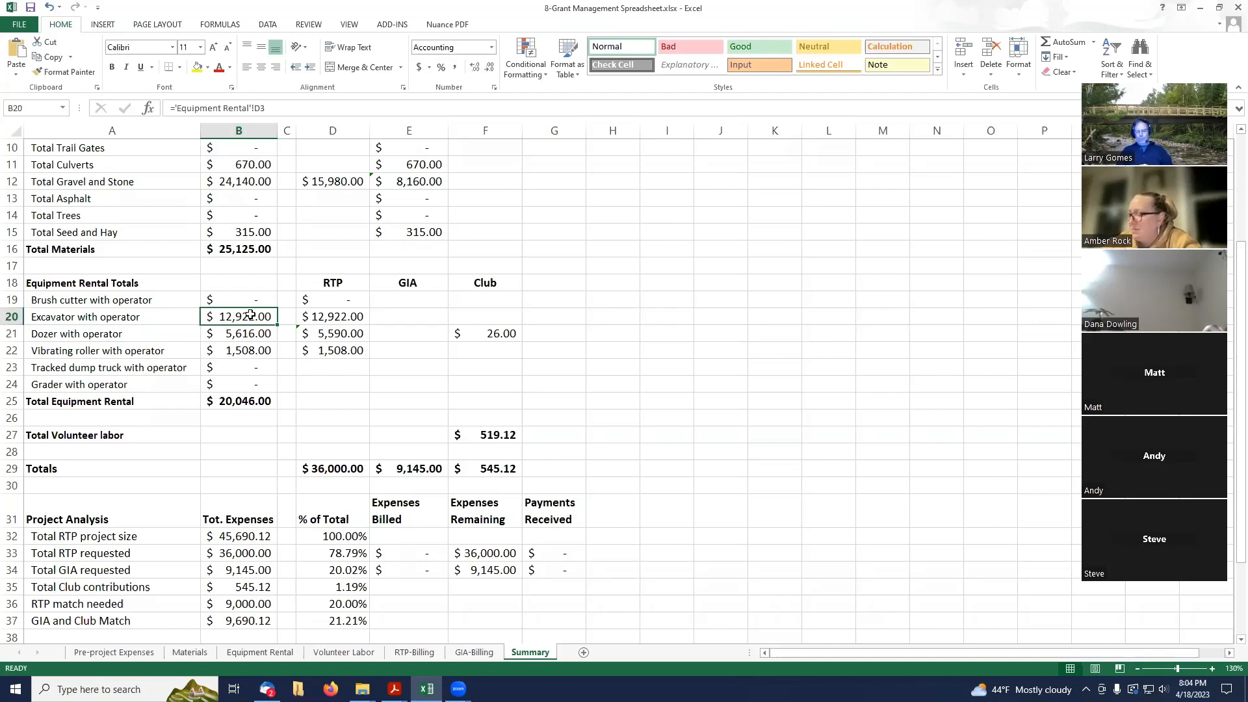
Check the Total Gravel and Stone row's RTP allocation, its total cost link and its Club allocation cell
{"action": "left_click", "coordinate": [330, 184]}
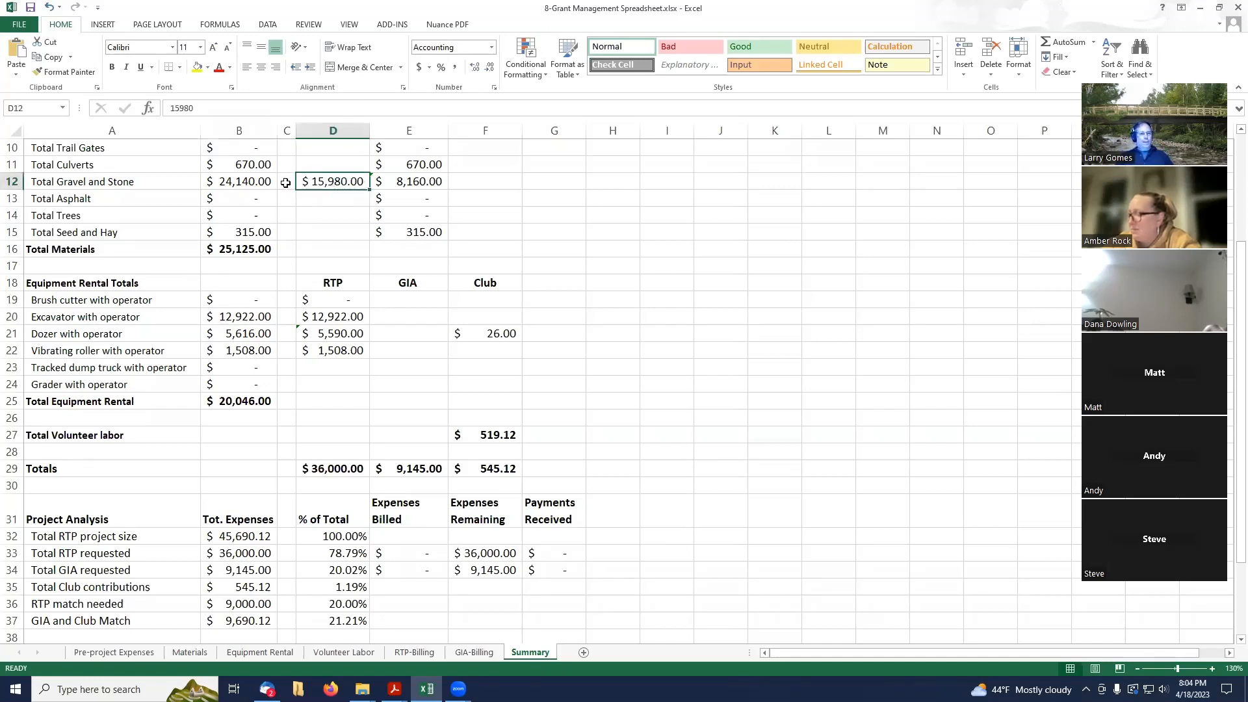
{"action": "left_click", "coordinate": [243, 179]}
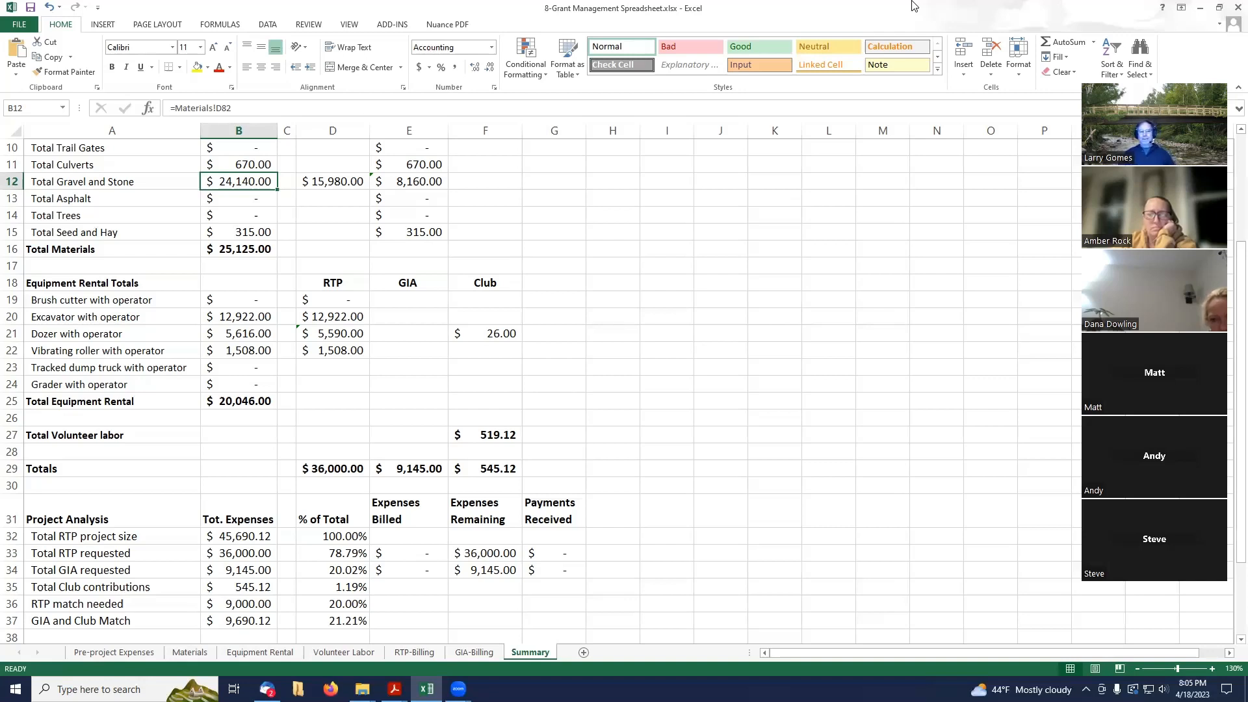
{"action": "left_click", "coordinate": [505, 182]}
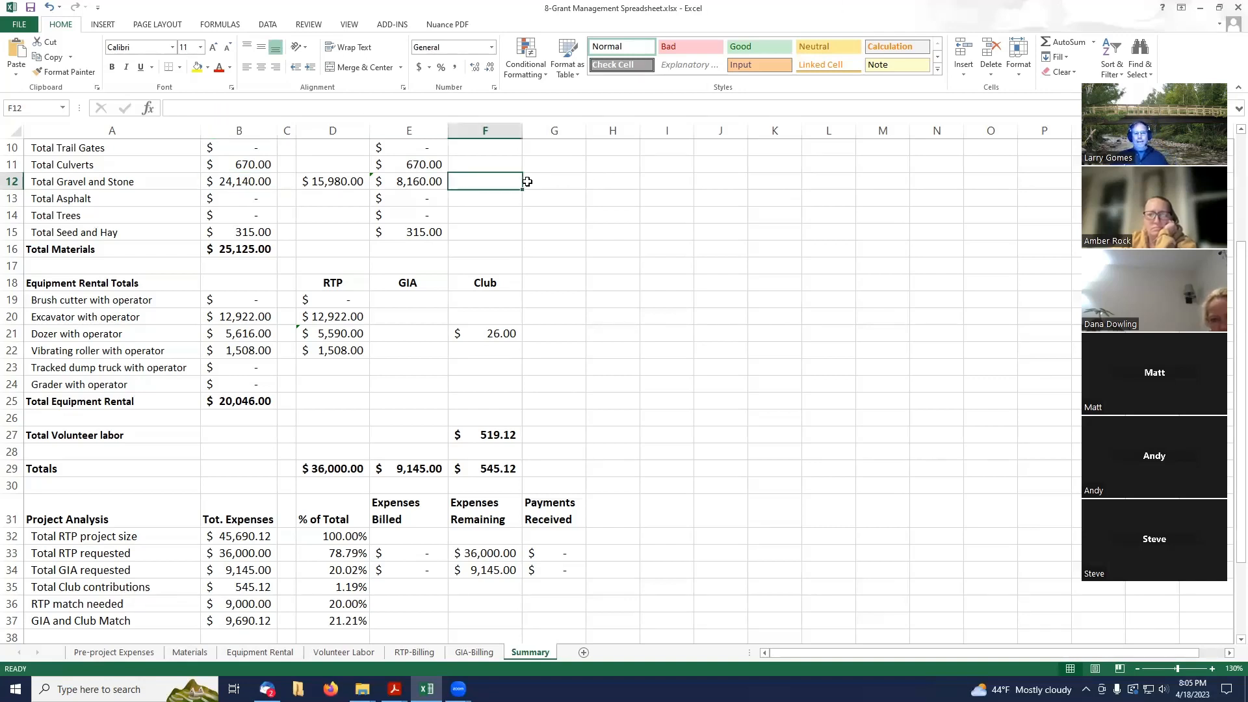
{"action": "left_click", "coordinate": [603, 181]}
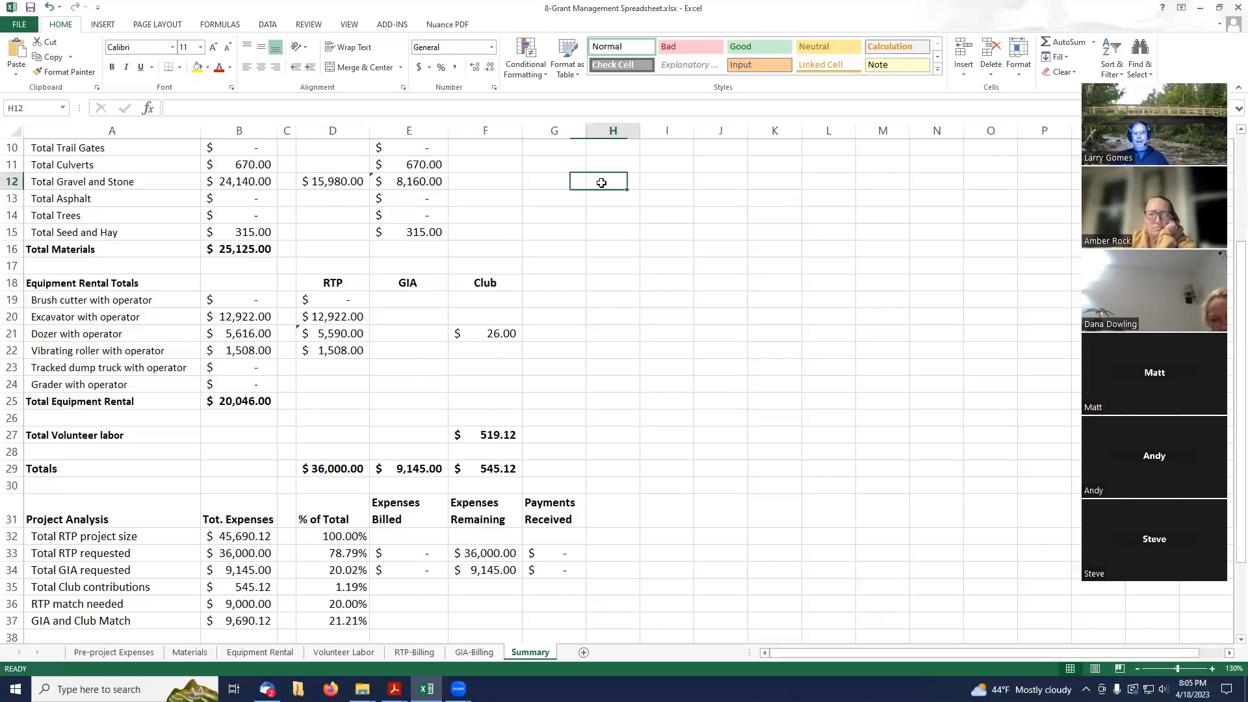
{"action": "left_click", "coordinate": [551, 177]}
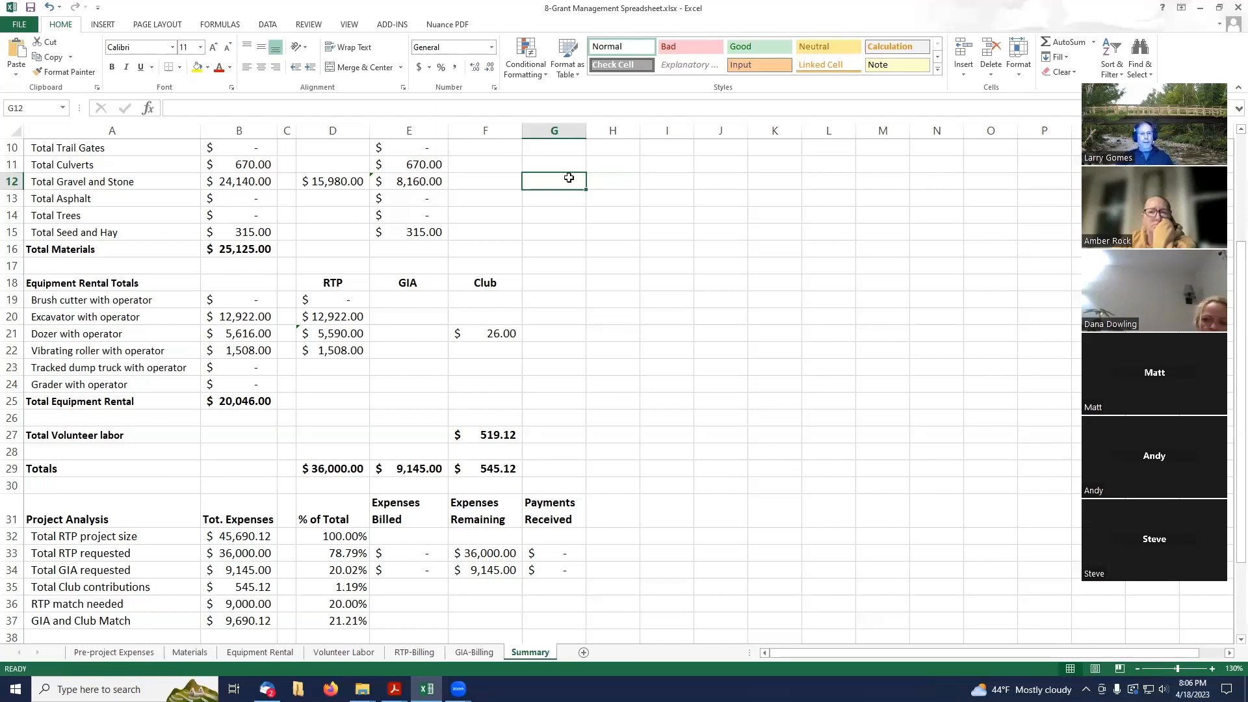
Review the Materials Totals allocations at the start of the Summary sheet
{"action": "scroll", "coordinate": [510, 346], "scroll_direction": "up", "scroll_amount": 3}
{"action": "scroll", "coordinate": [510, 346], "scroll_direction": "down", "scroll_amount": 1}
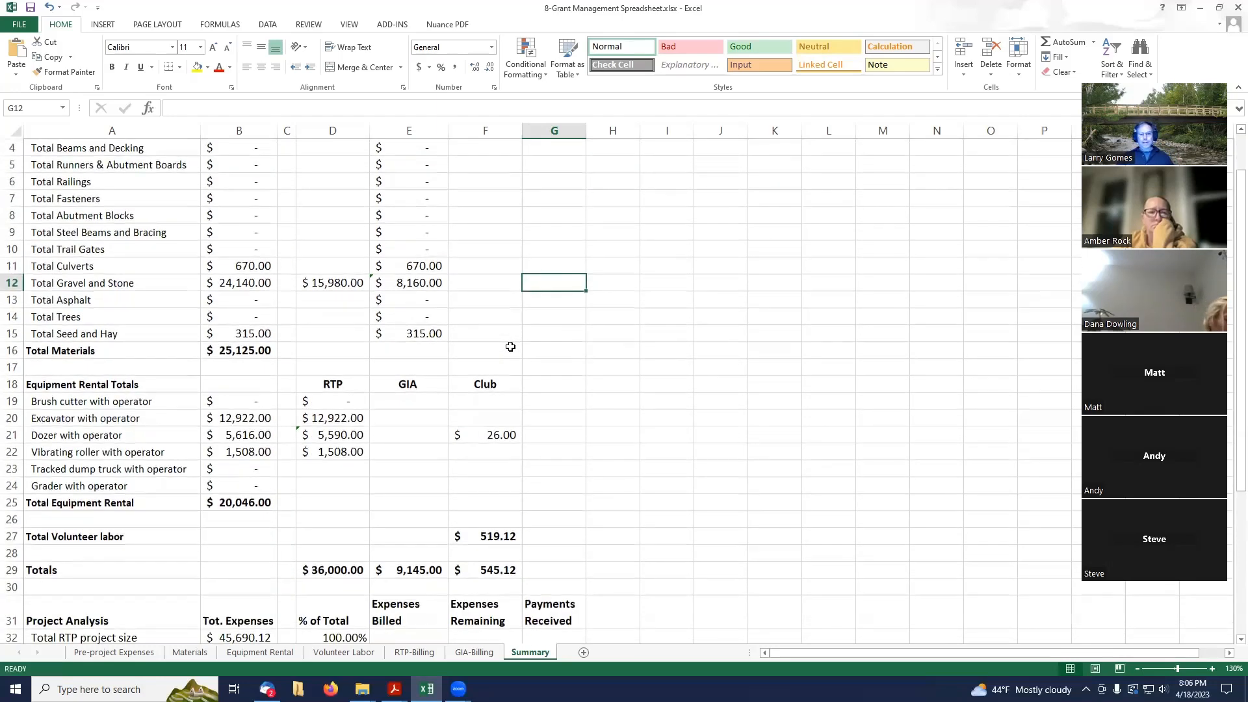
{"action": "scroll", "coordinate": [510, 347], "scroll_direction": "up", "scroll_amount": 1}
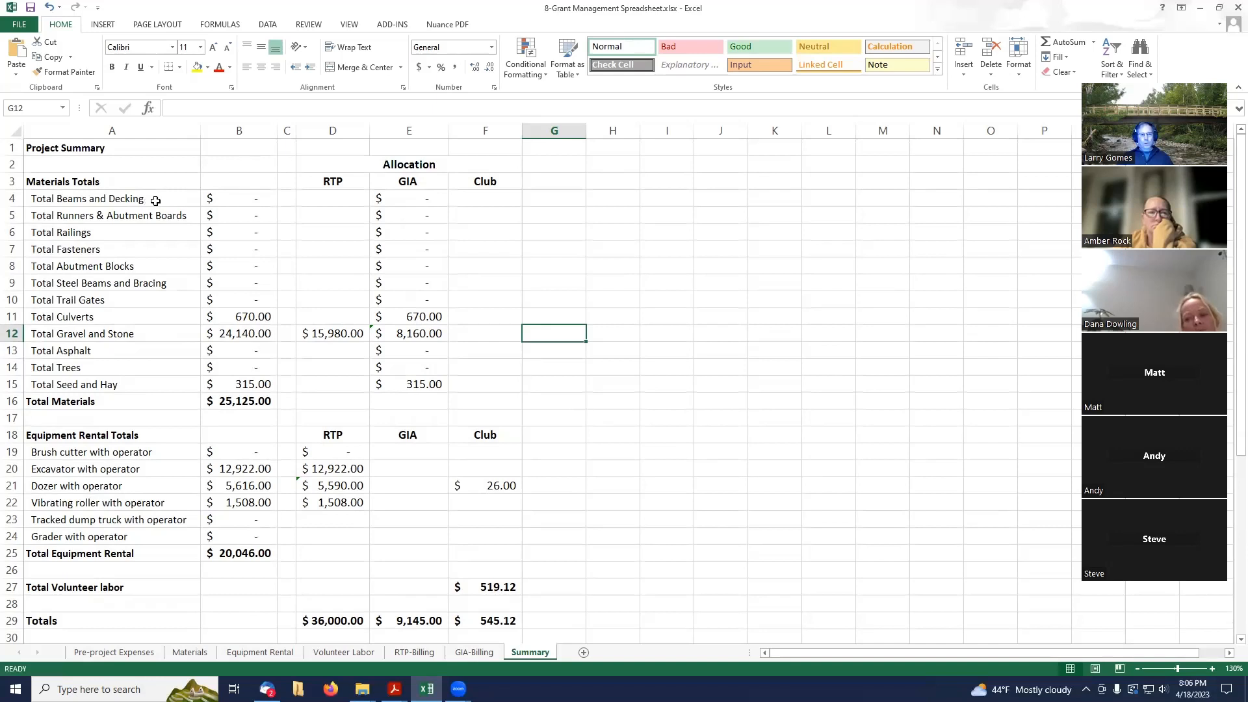
{"action": "left_click", "coordinate": [724, 200]}
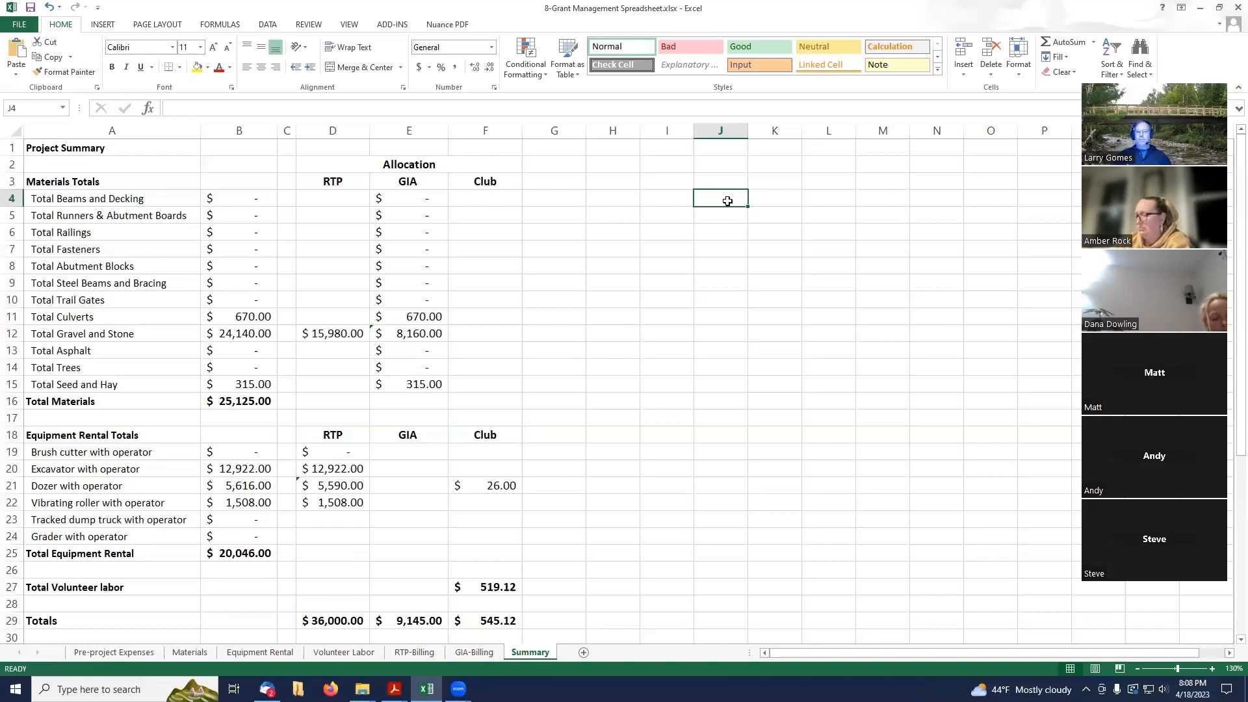
{"action": "left_click", "coordinate": [516, 317]}
Compare the GIA allocation formulas for Total Culverts and Total Gravel and Stone
{"action": "left_click", "coordinate": [435, 334]}
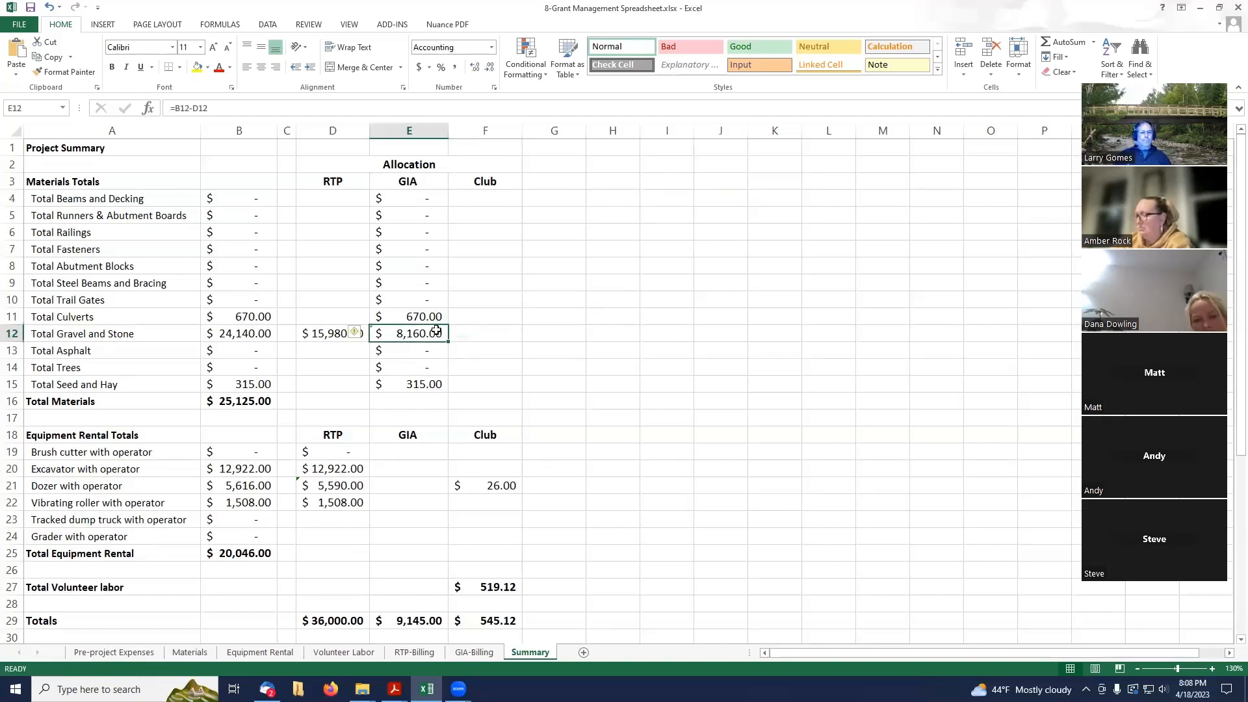
{"action": "left_click", "coordinate": [436, 319]}
{"action": "left_click", "coordinate": [432, 333]}
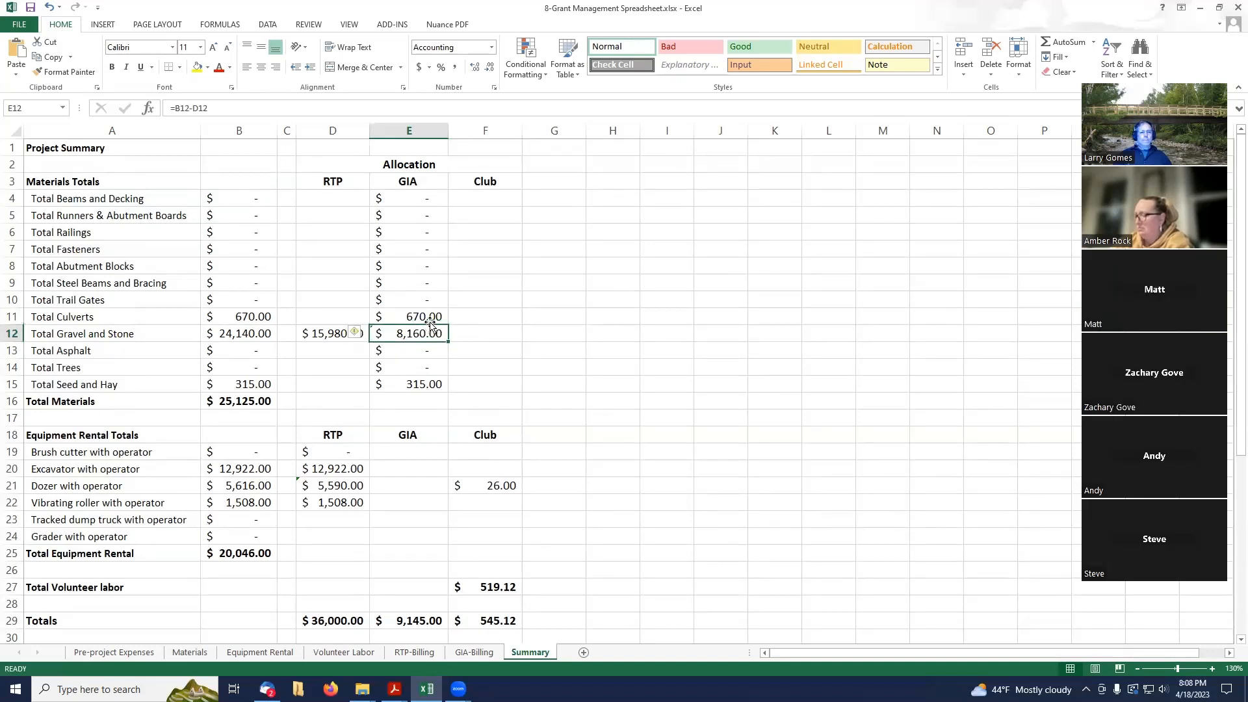
{"action": "left_click", "coordinate": [430, 319]}
{"action": "left_click", "coordinate": [428, 334]}
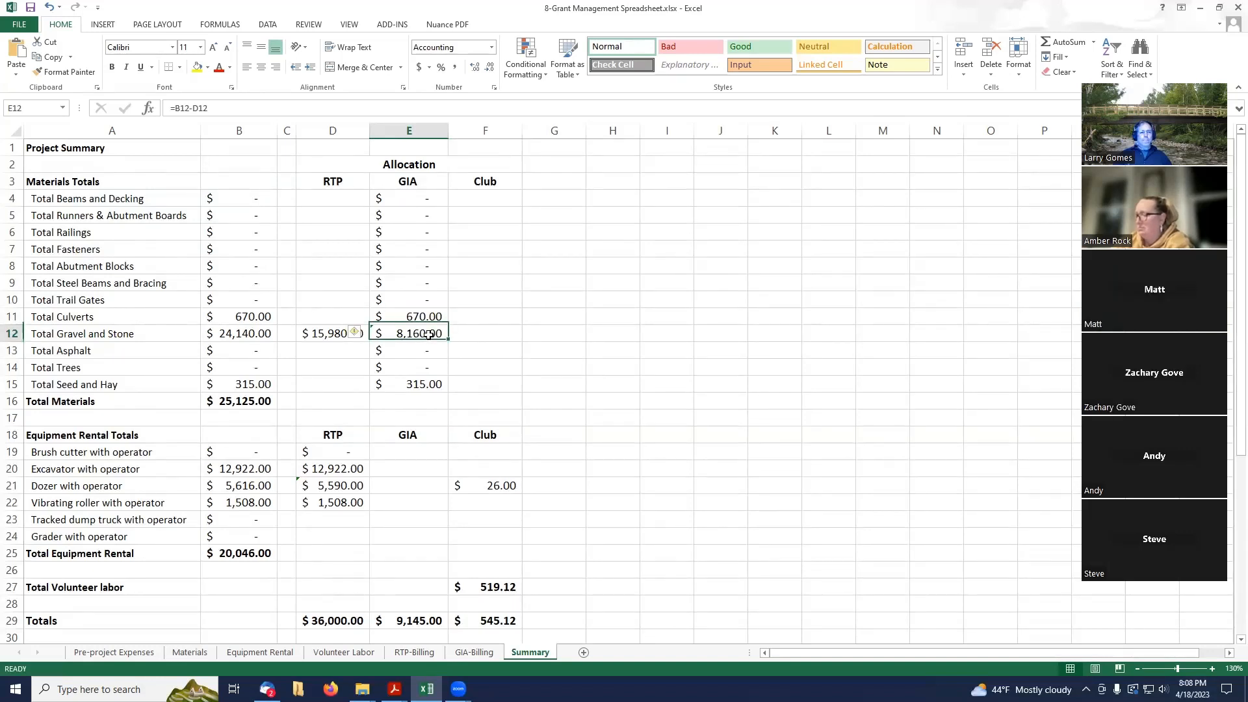
{"action": "left_click", "coordinate": [426, 318]}
{"action": "left_click", "coordinate": [430, 333]}
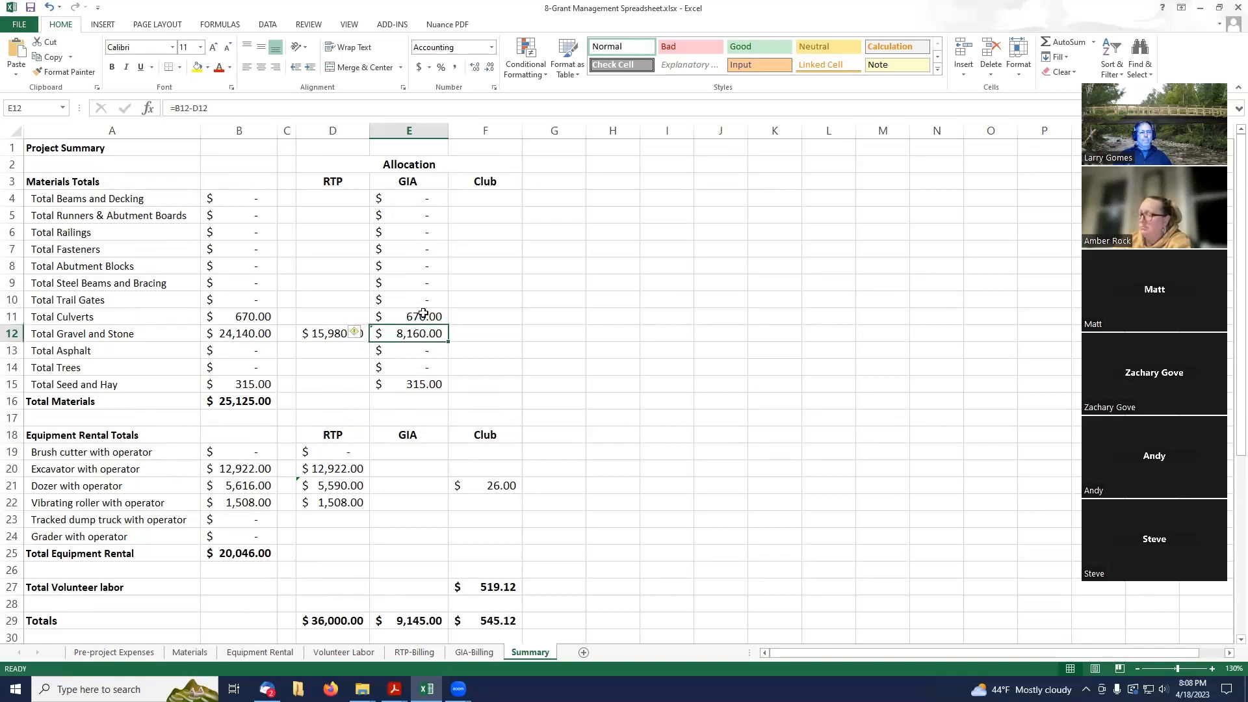
{"action": "left_click", "coordinate": [423, 315]}
{"action": "left_click", "coordinate": [429, 333]}
{"action": "left_click", "coordinate": [426, 315]}
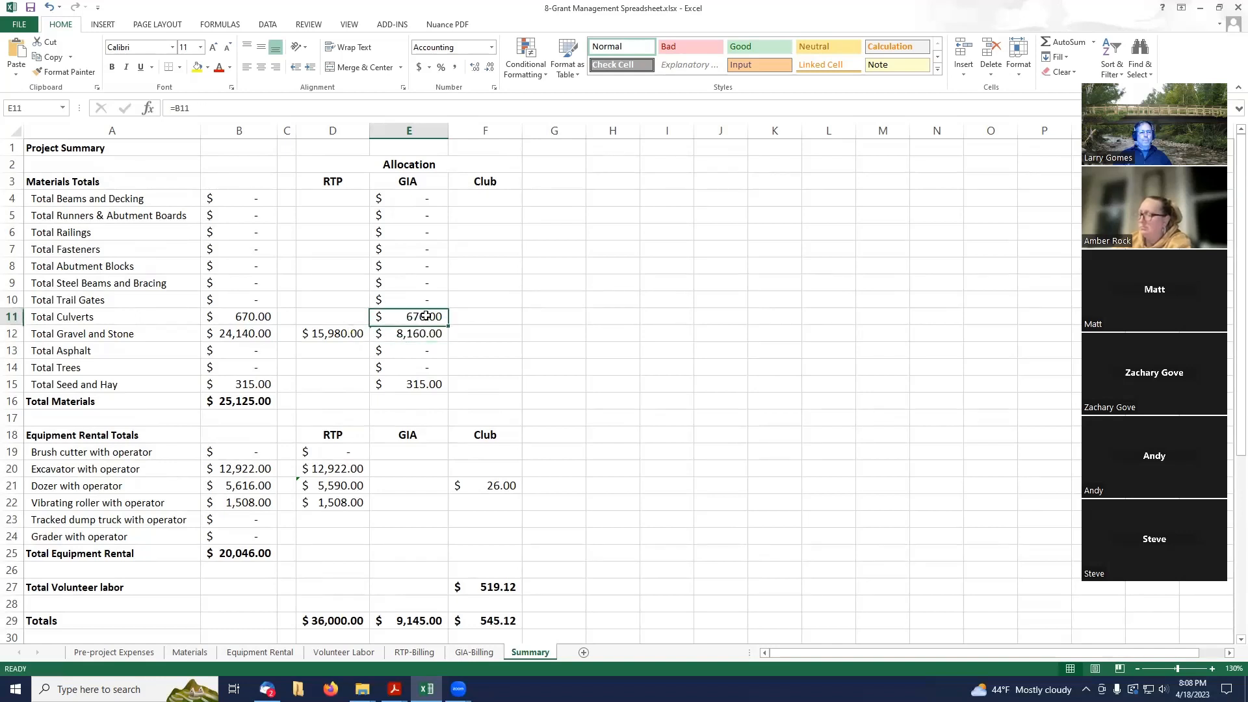
{"action": "left_click", "coordinate": [428, 334]}
{"action": "left_click", "coordinate": [426, 316]}
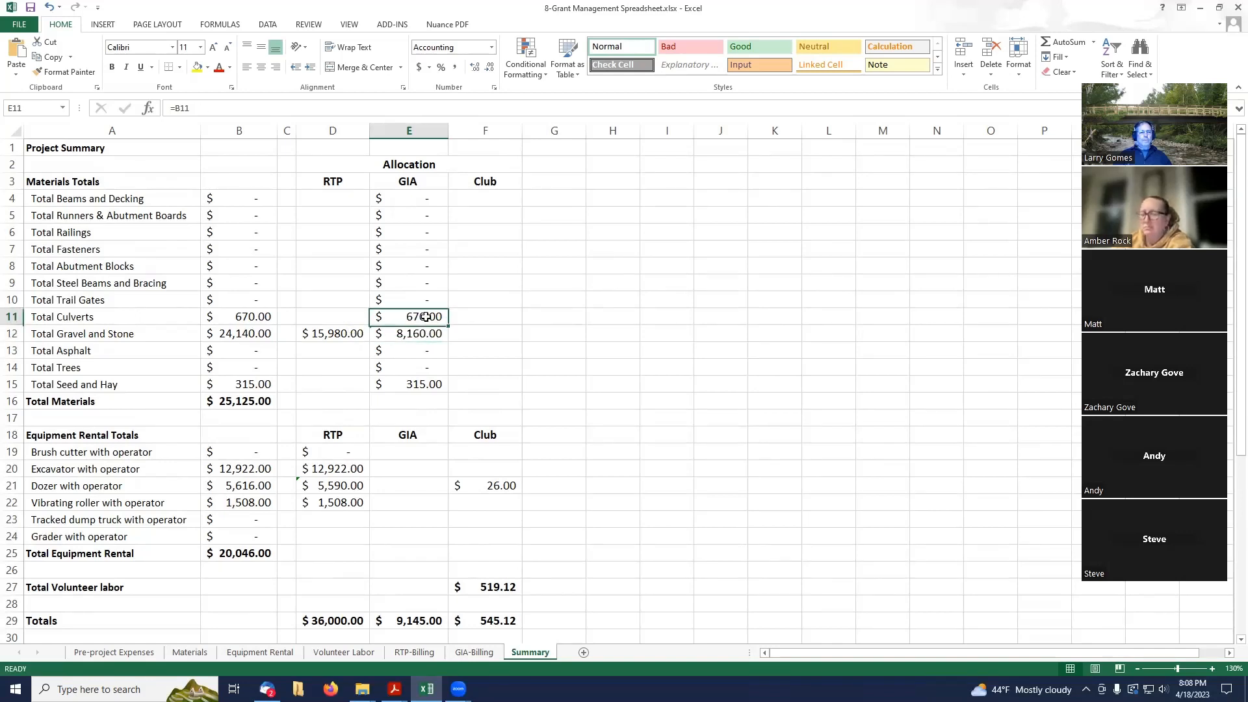
{"action": "left_click", "coordinate": [426, 336]}
{"action": "left_click", "coordinate": [428, 319]}
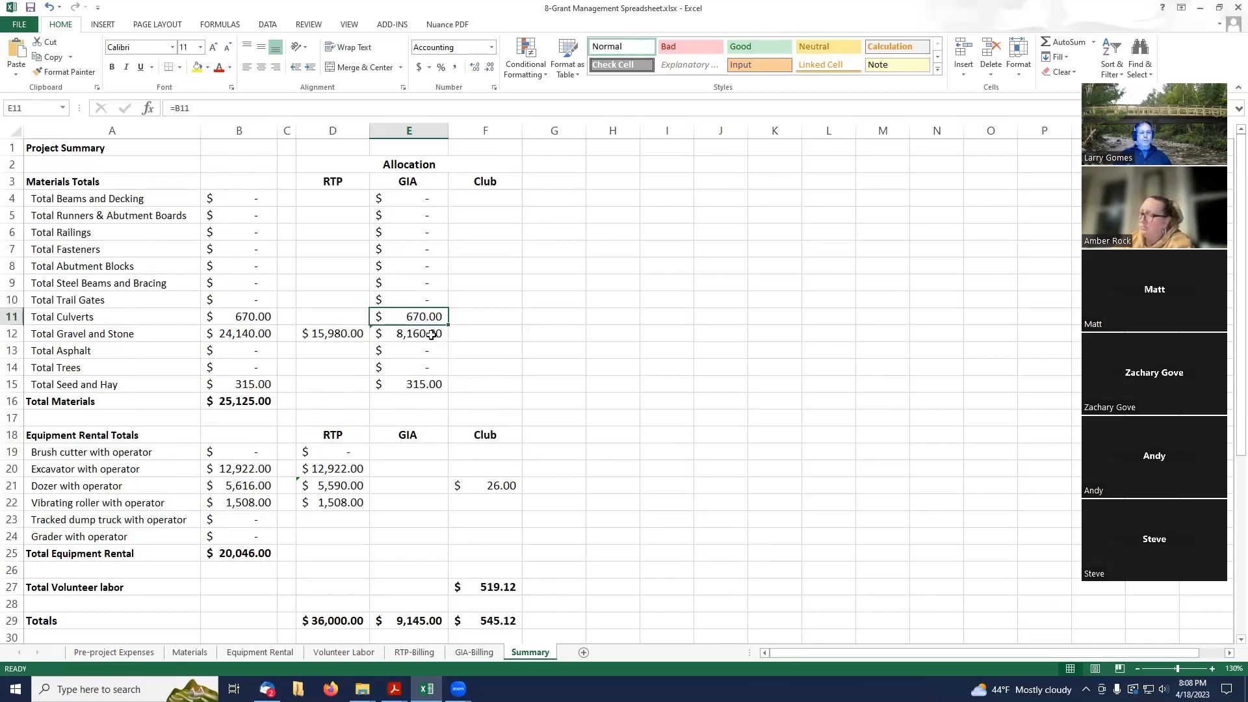
{"action": "left_click", "coordinate": [432, 334]}
{"action": "left_click", "coordinate": [432, 315]}
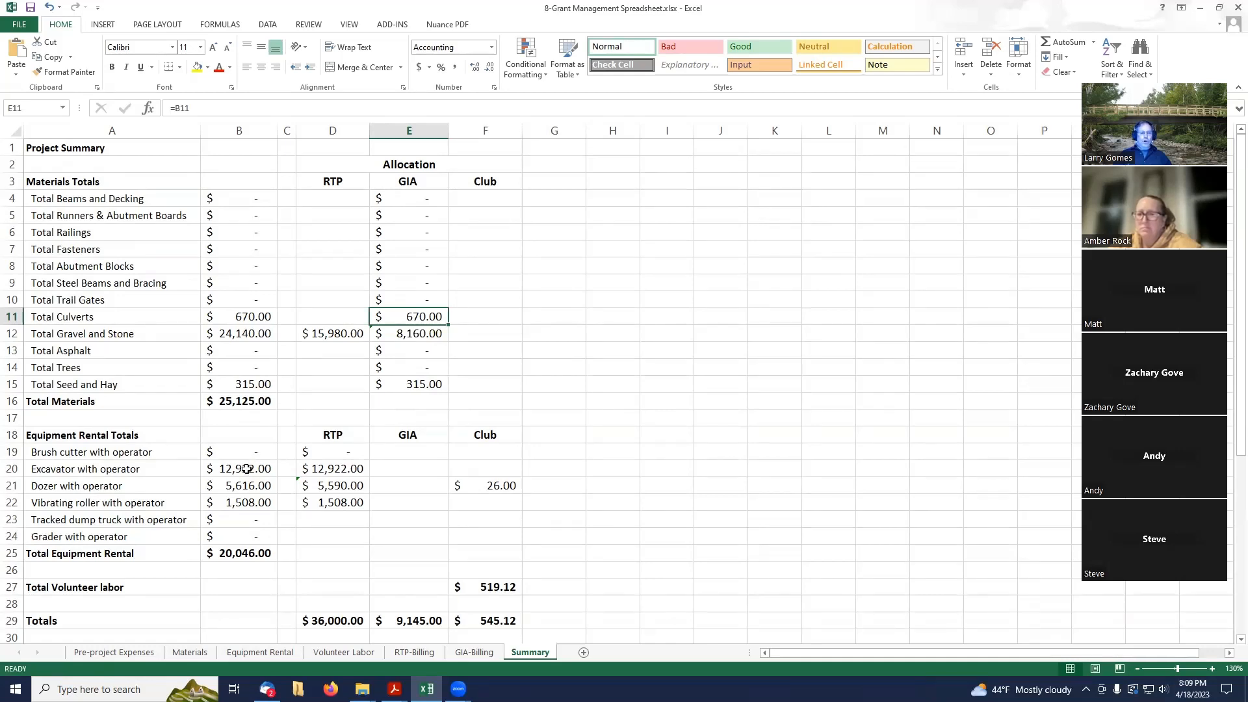
Highlight the excavator, dozer and vibrating roller costs as a group, check each one individually, and inspect the excavator's label link
{"action": "left_click_drag", "start_coordinate": [246, 469], "coordinate": [254, 502]}
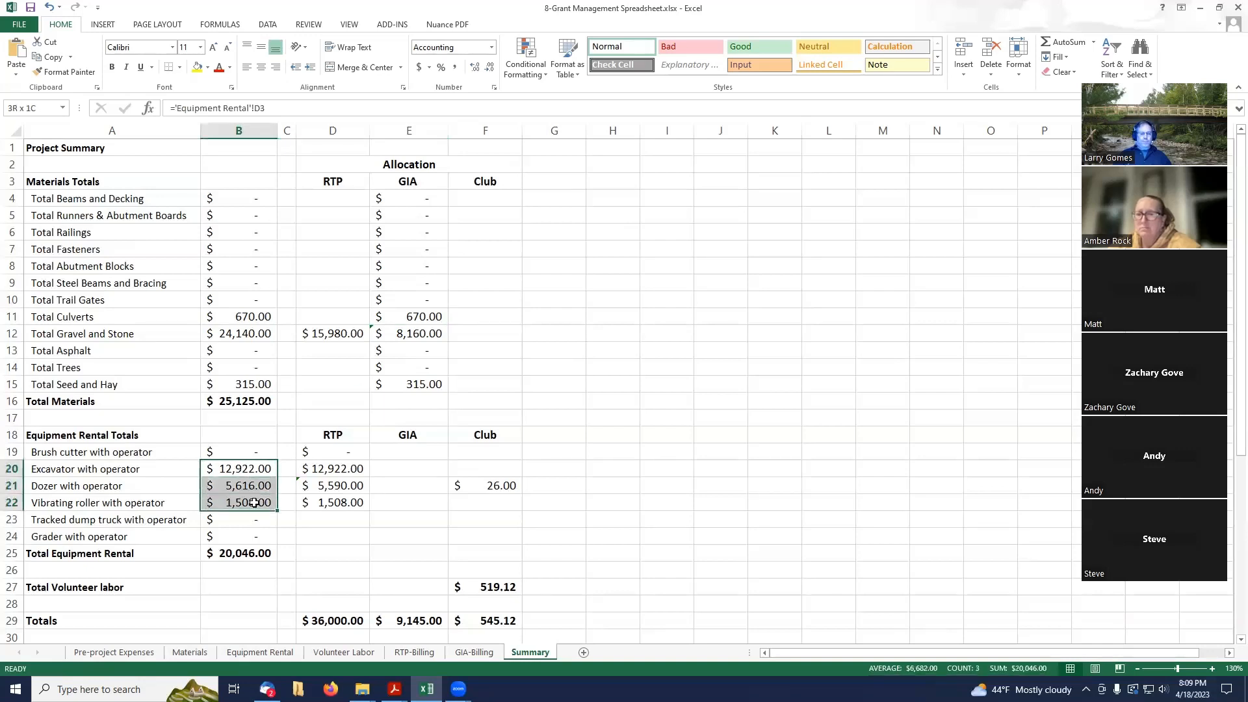
{"action": "left_click", "coordinate": [246, 469]}
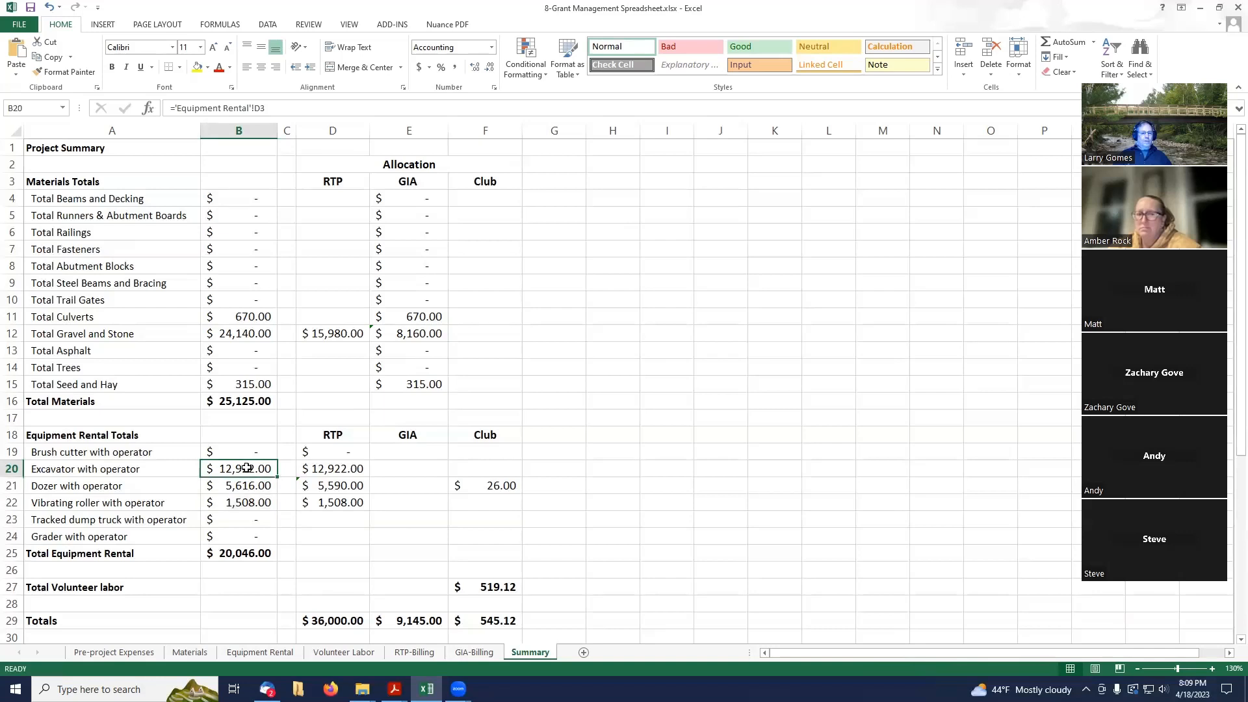
{"action": "left_click_drag", "start_coordinate": [246, 468], "coordinate": [252, 505]}
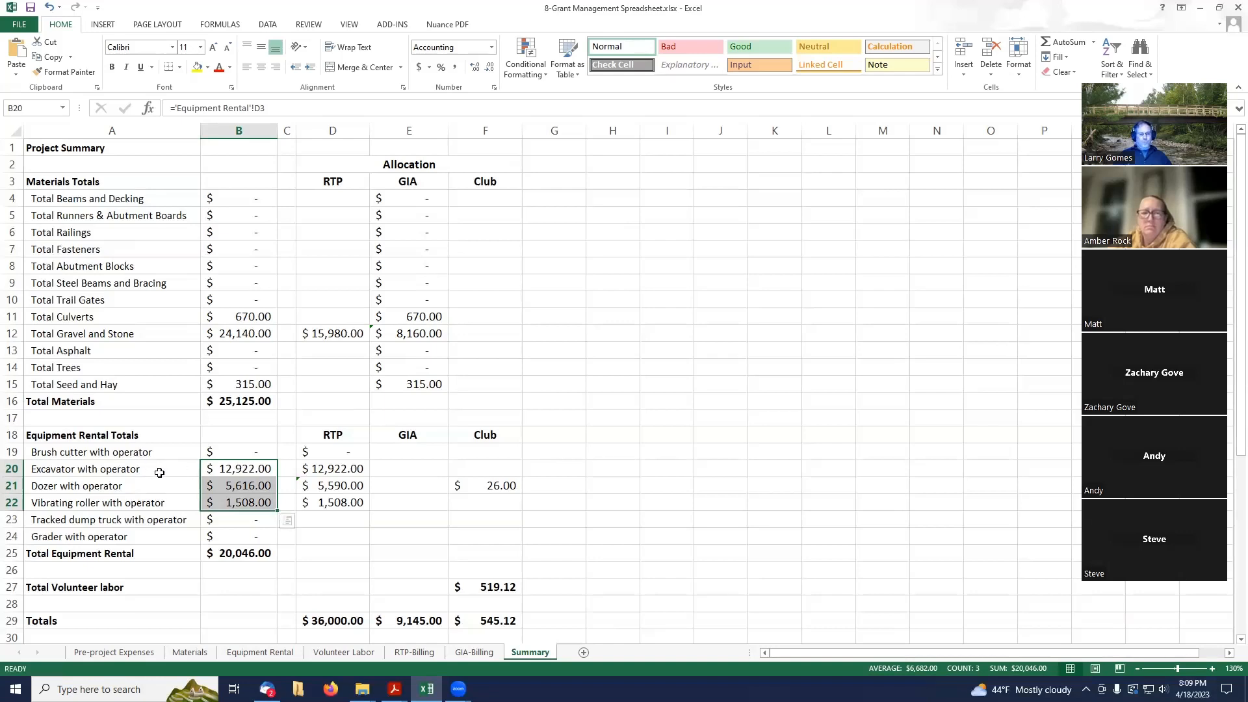
{"action": "left_click", "coordinate": [246, 465]}
{"action": "left_click", "coordinate": [244, 485]}
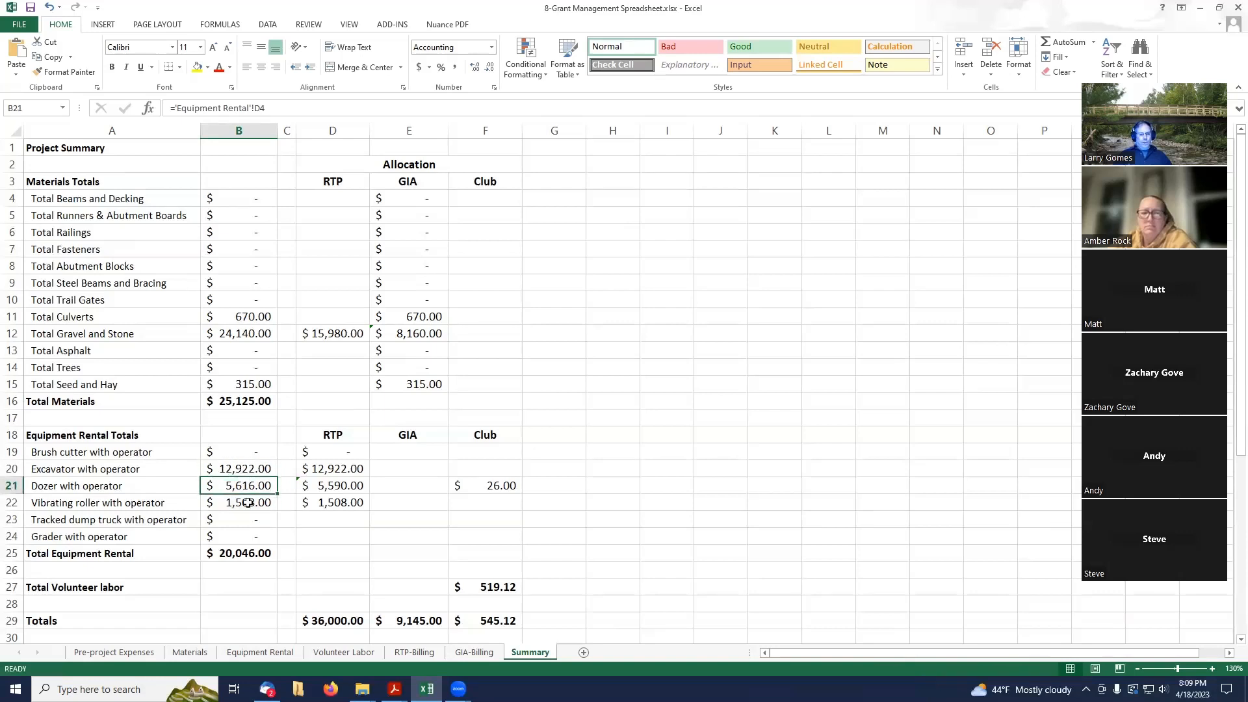
{"action": "left_click", "coordinate": [245, 503]}
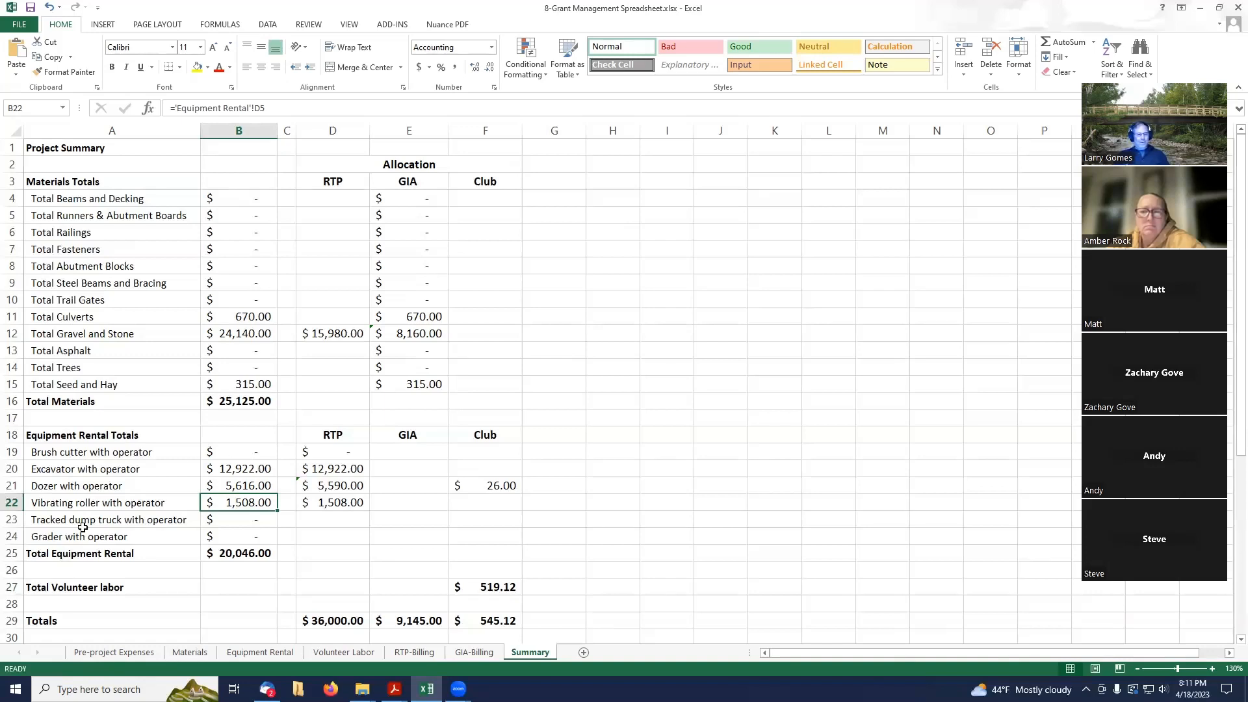
{"action": "left_click", "coordinate": [135, 468]}
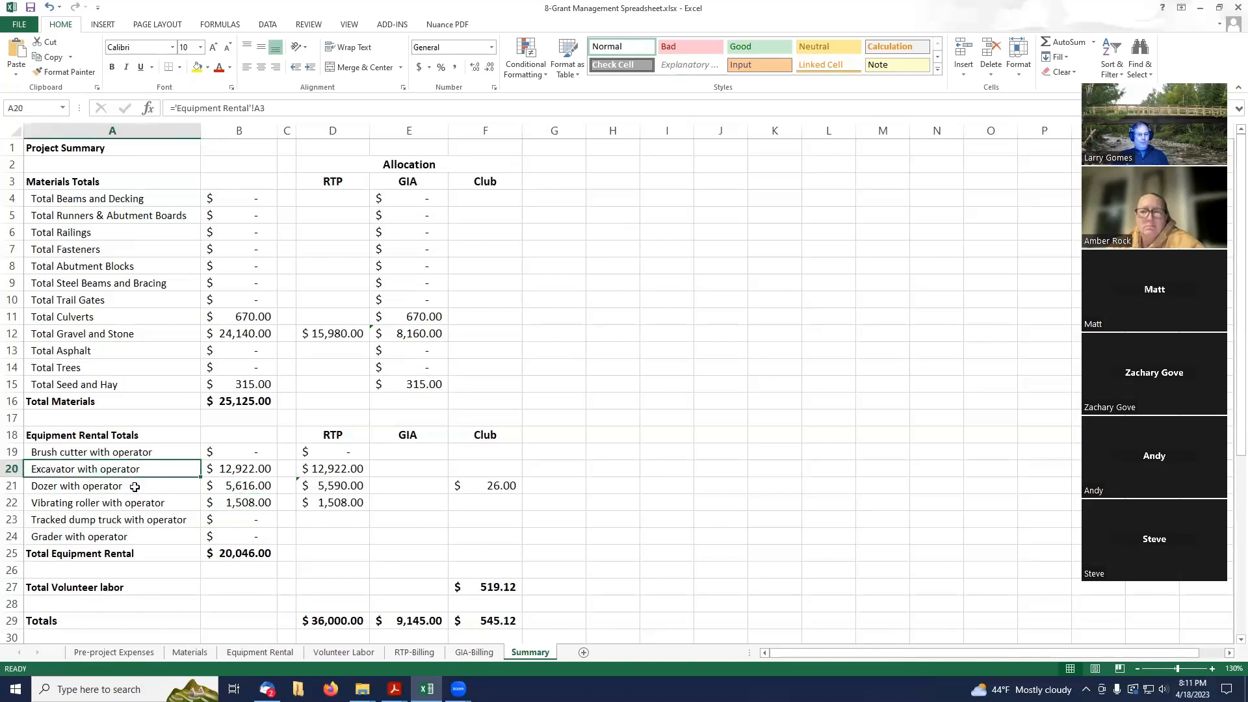
Compare the excavator, dozer and vibrating roller label links in the Summary sheet's Equipment Rental Totals
{"action": "left_click", "coordinate": [135, 487]}
{"action": "left_click", "coordinate": [140, 497]}
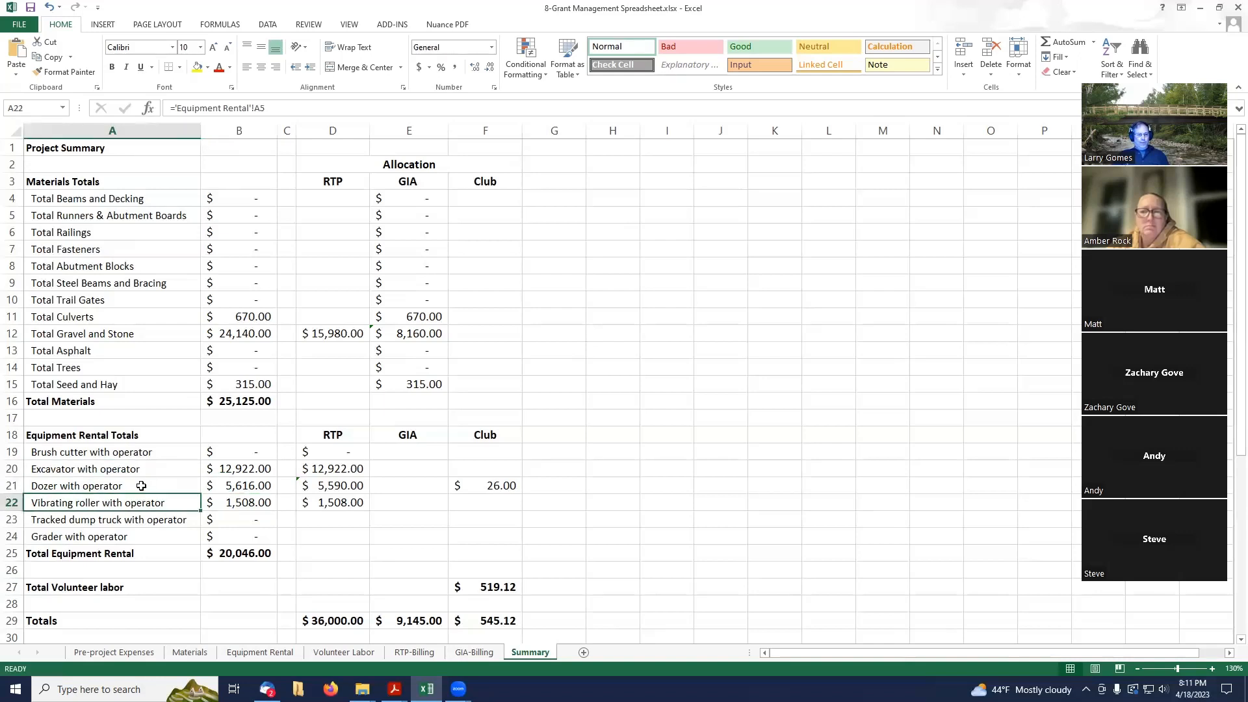
{"action": "left_click", "coordinate": [141, 487]}
{"action": "left_click", "coordinate": [144, 470]}
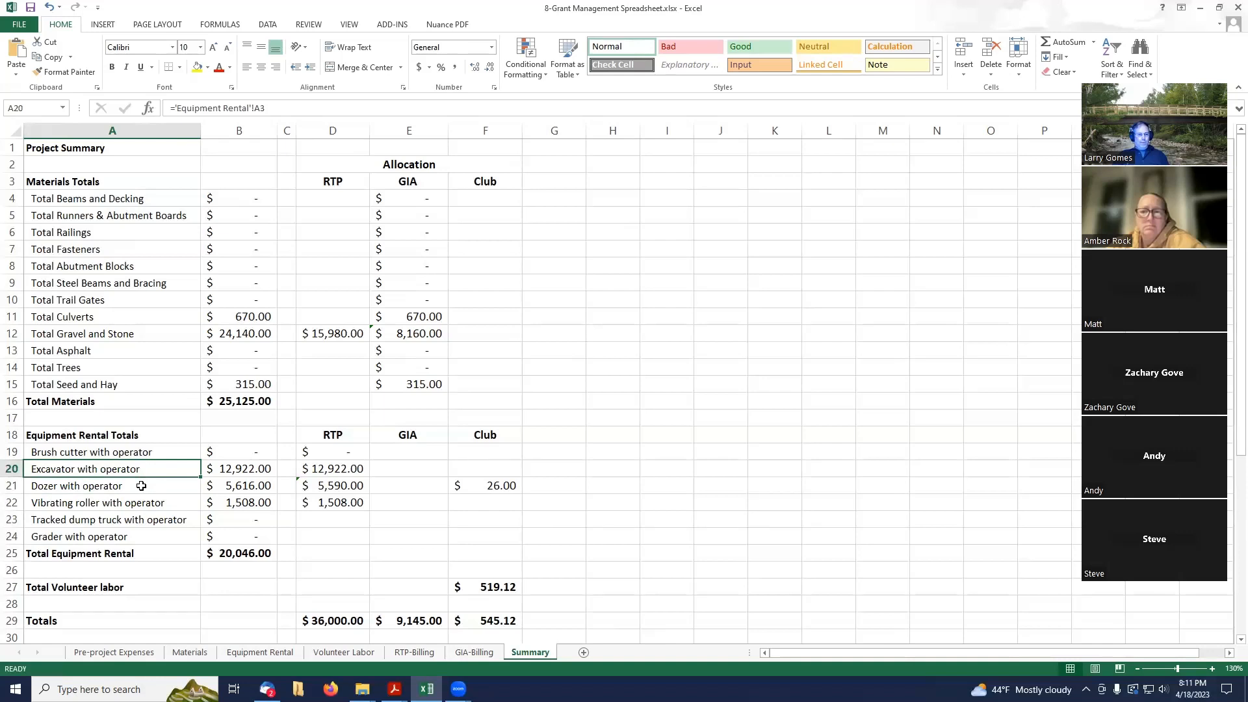
{"action": "left_click", "coordinate": [141, 486]}
{"action": "left_click", "coordinate": [144, 502]}
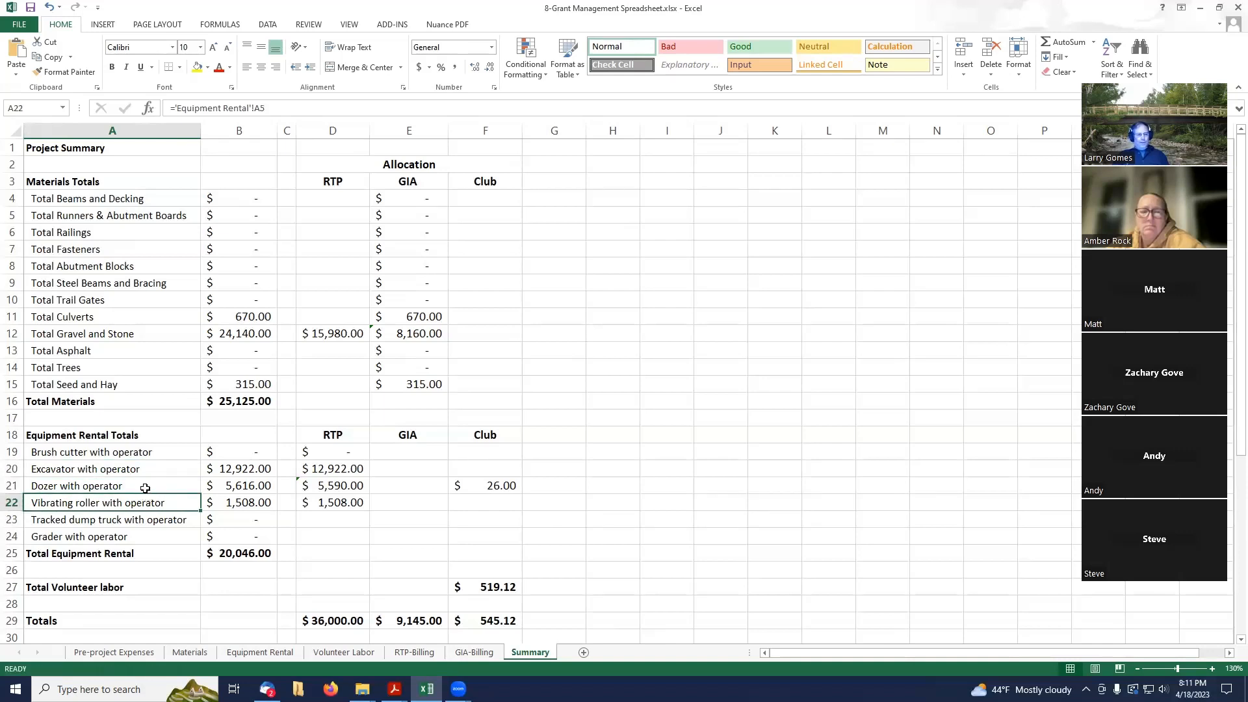
{"action": "left_click", "coordinate": [145, 488]}
{"action": "left_click", "coordinate": [150, 470]}
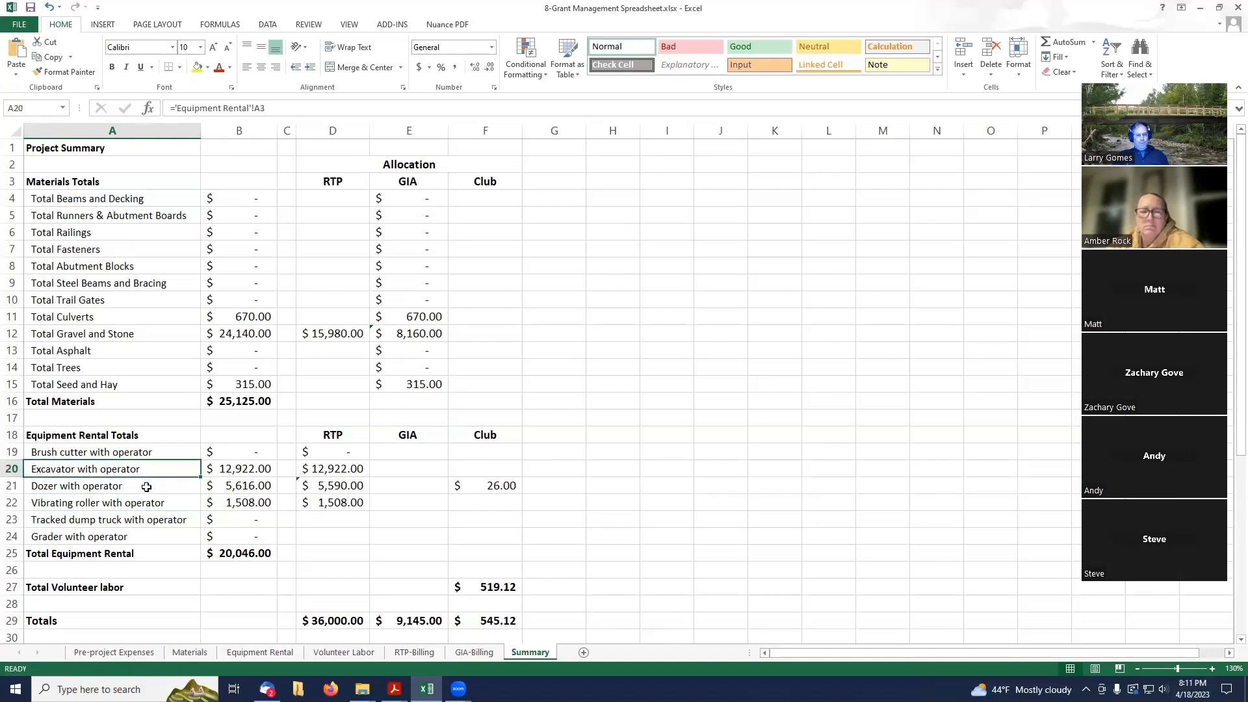
{"action": "left_click", "coordinate": [146, 486]}
{"action": "left_click", "coordinate": [149, 502]}
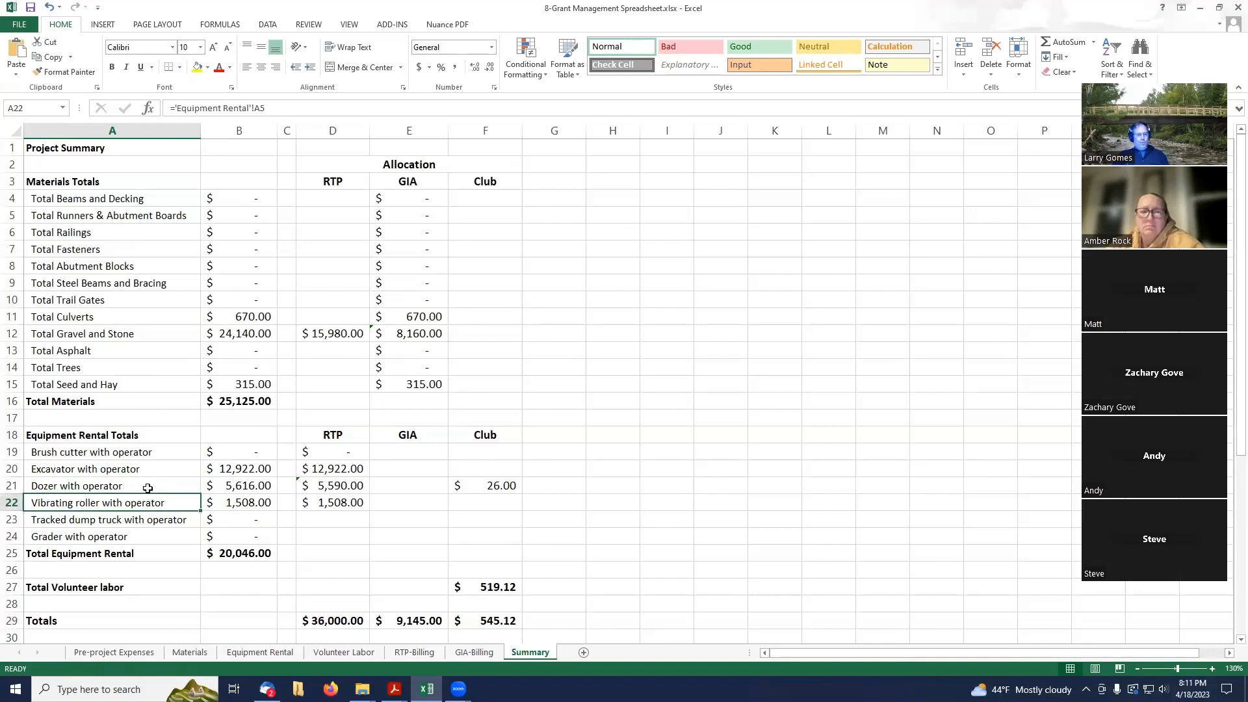
{"action": "left_click", "coordinate": [146, 486]}
{"action": "left_click", "coordinate": [154, 468]}
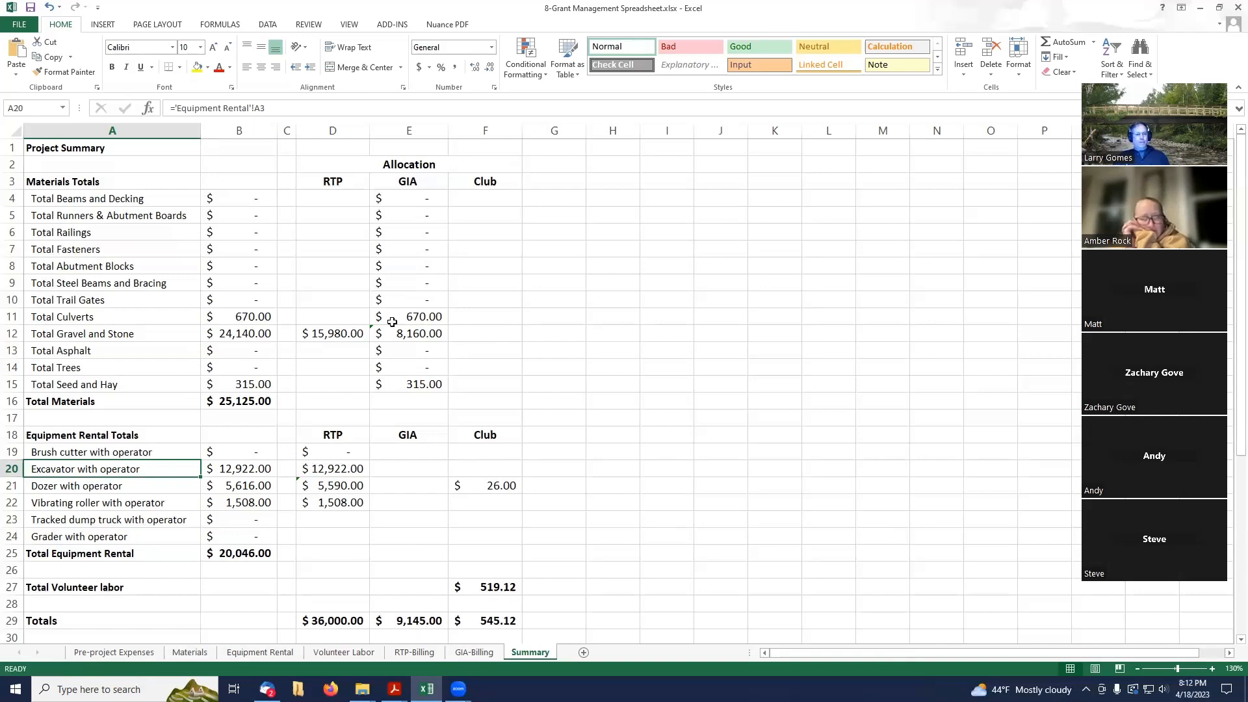
Check the tracked dump truck entry and its comment on the Equipment Rental sheet
{"action": "left_click", "coordinate": [260, 651]}
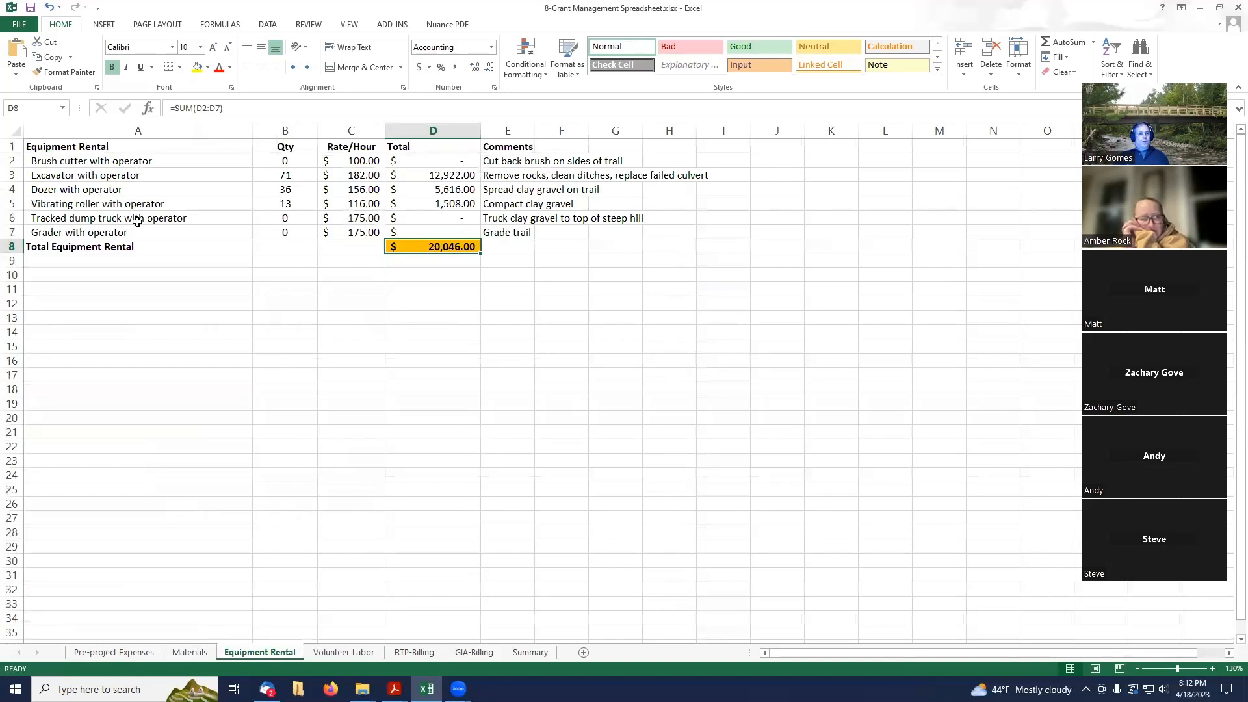
{"action": "left_click", "coordinate": [137, 219]}
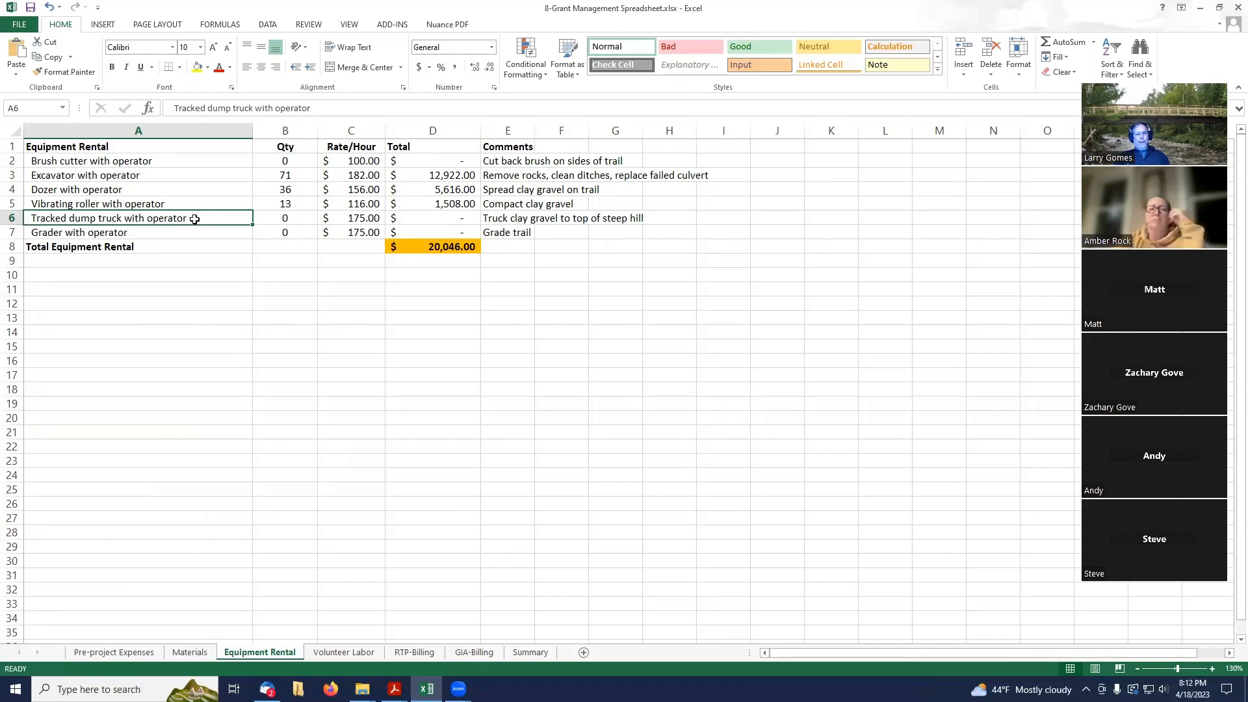
{"action": "left_click", "coordinate": [501, 217]}
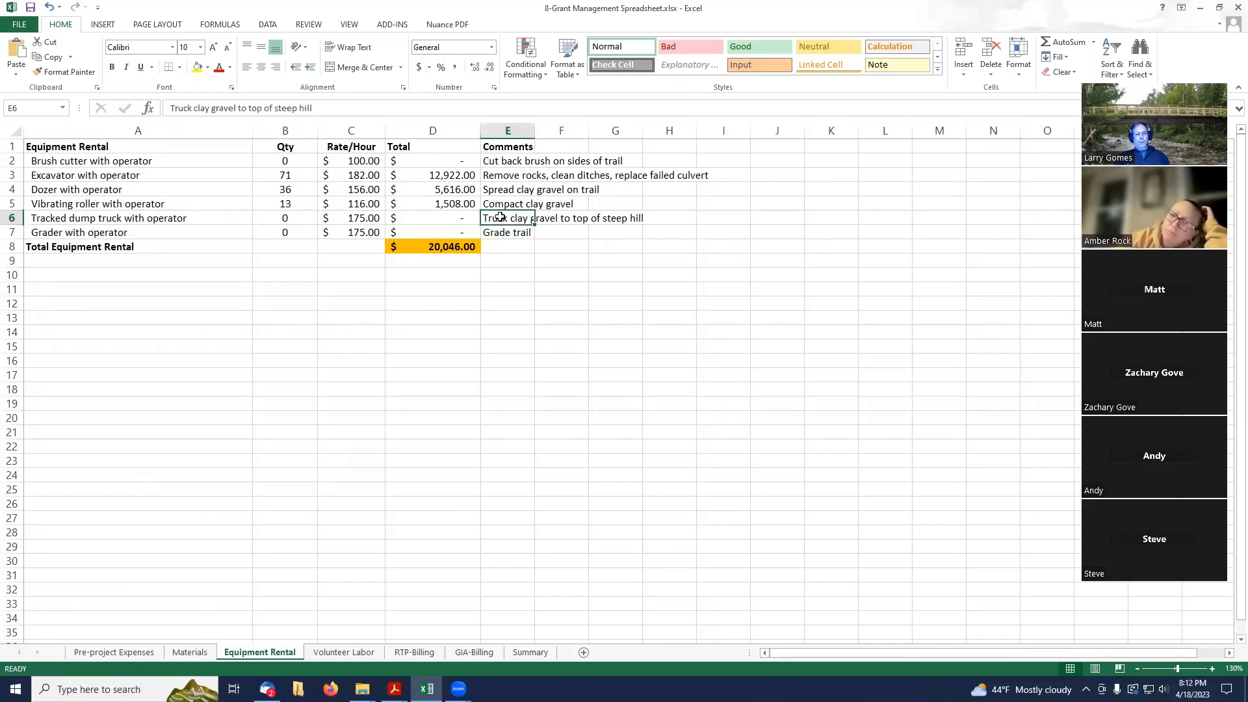
{"action": "left_click", "coordinate": [180, 218]}
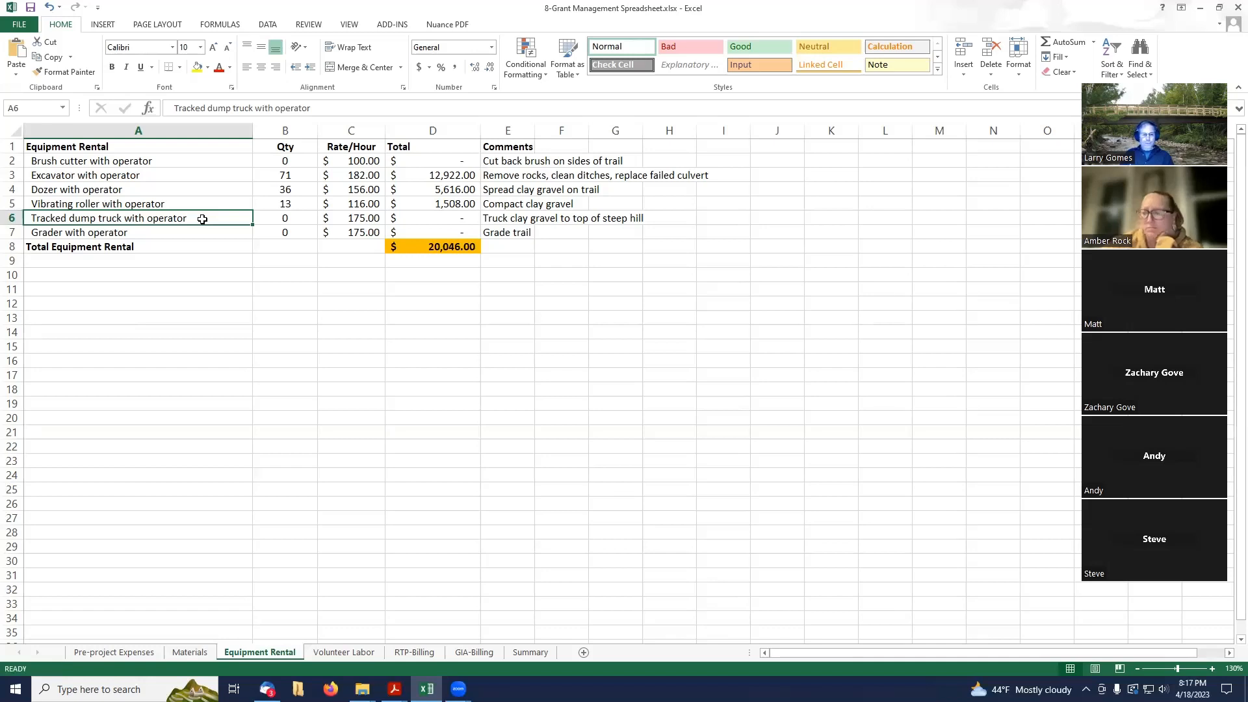
Review the Materials, Equipment Rental and Volunteer Labor sheets, finishing on Volunteer Labor
{"action": "left_click", "coordinate": [196, 654]}
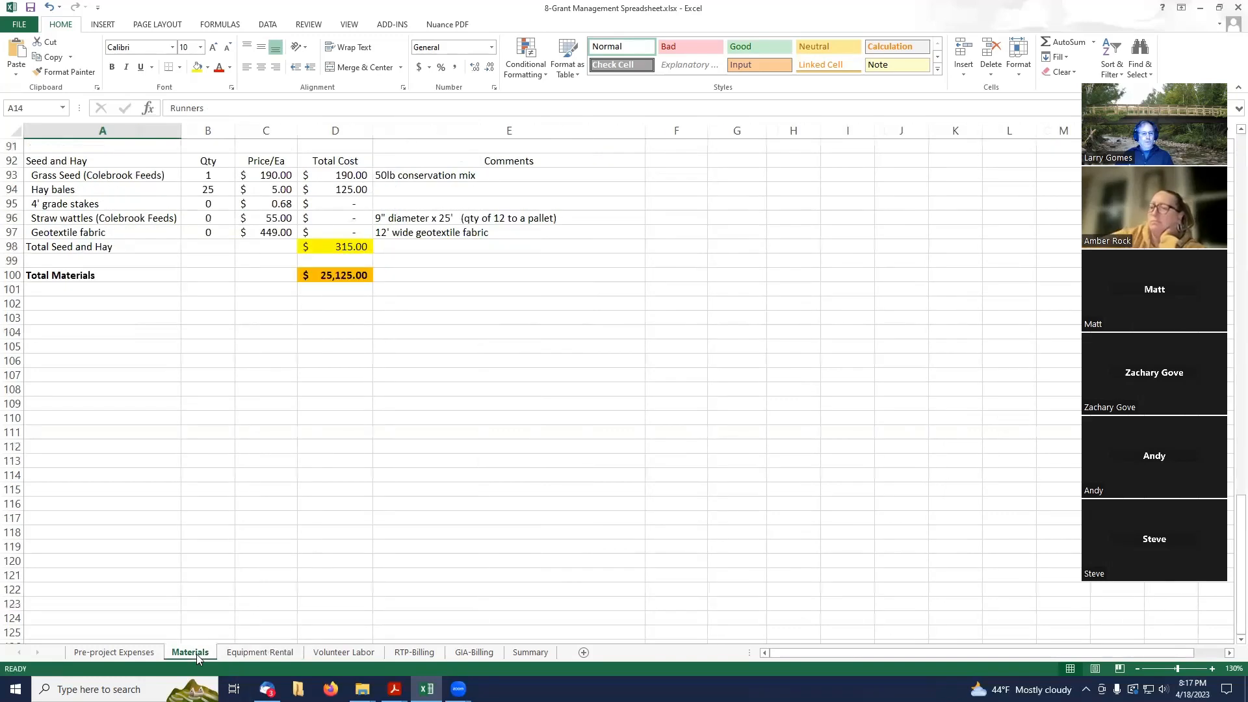
{"action": "left_click", "coordinate": [344, 653]}
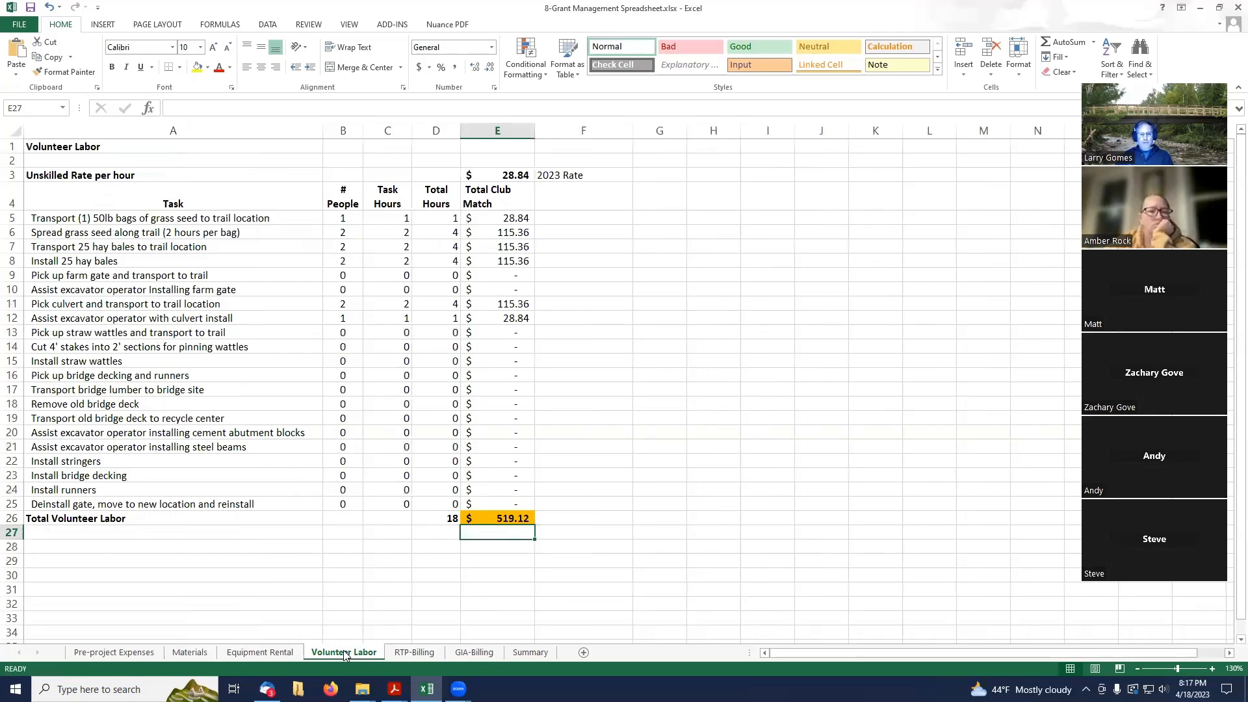
{"action": "left_click", "coordinate": [209, 653]}
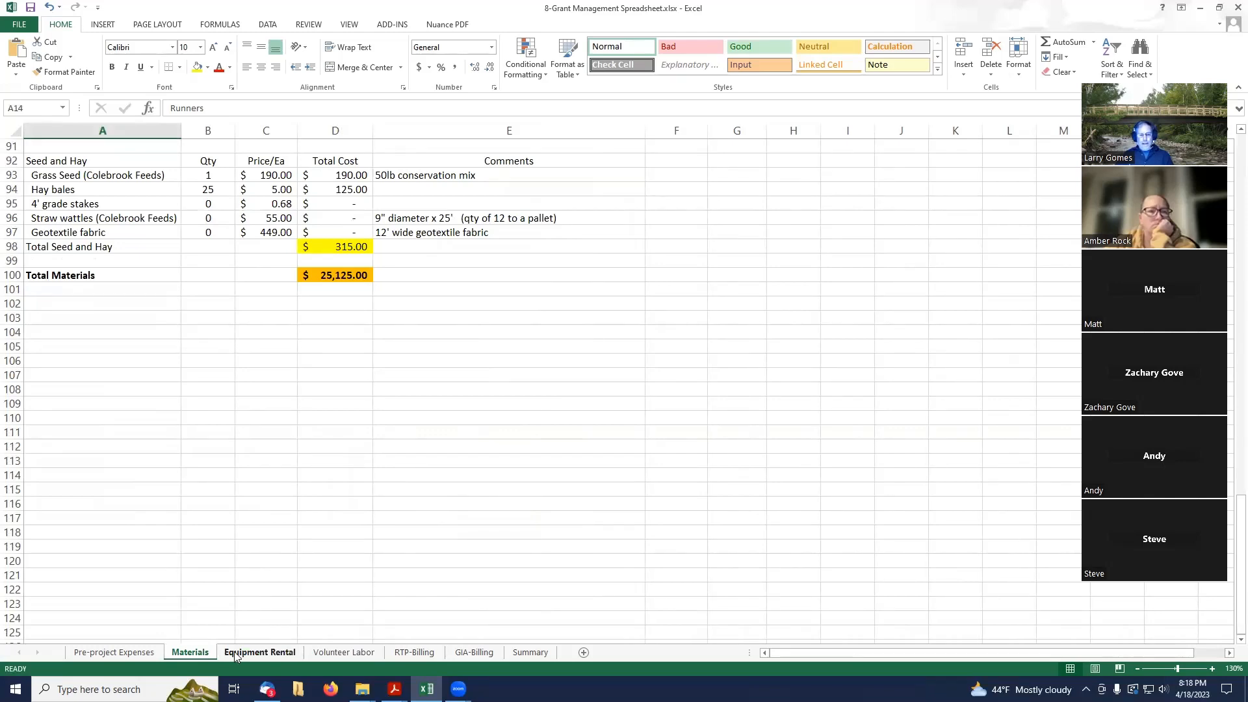
{"action": "left_click", "coordinate": [258, 652]}
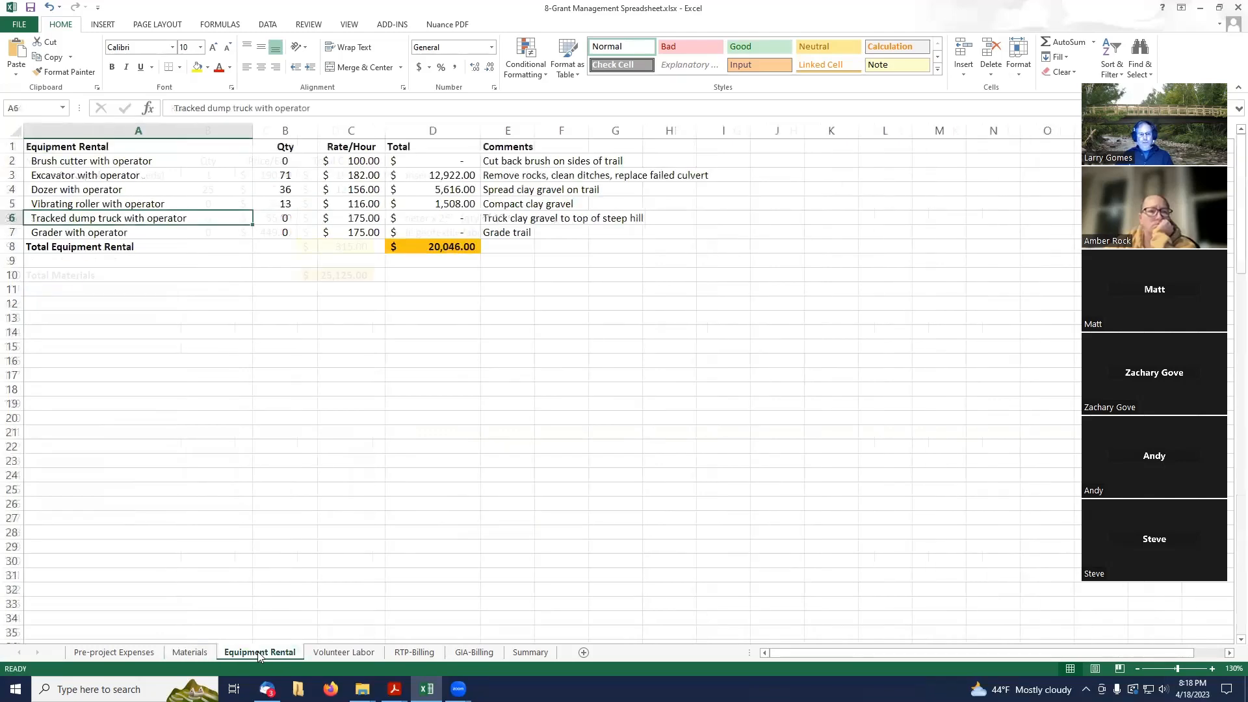
{"action": "left_click", "coordinate": [368, 653]}
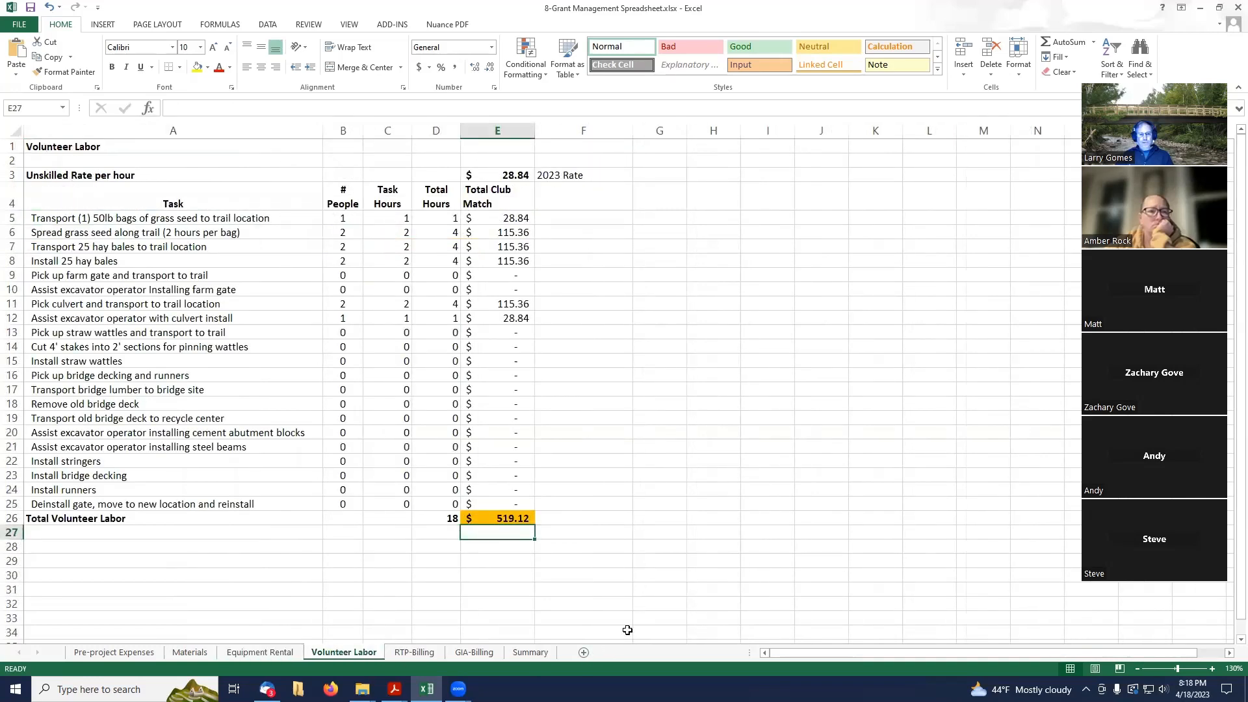
{"action": "left_click", "coordinate": [681, 586]}
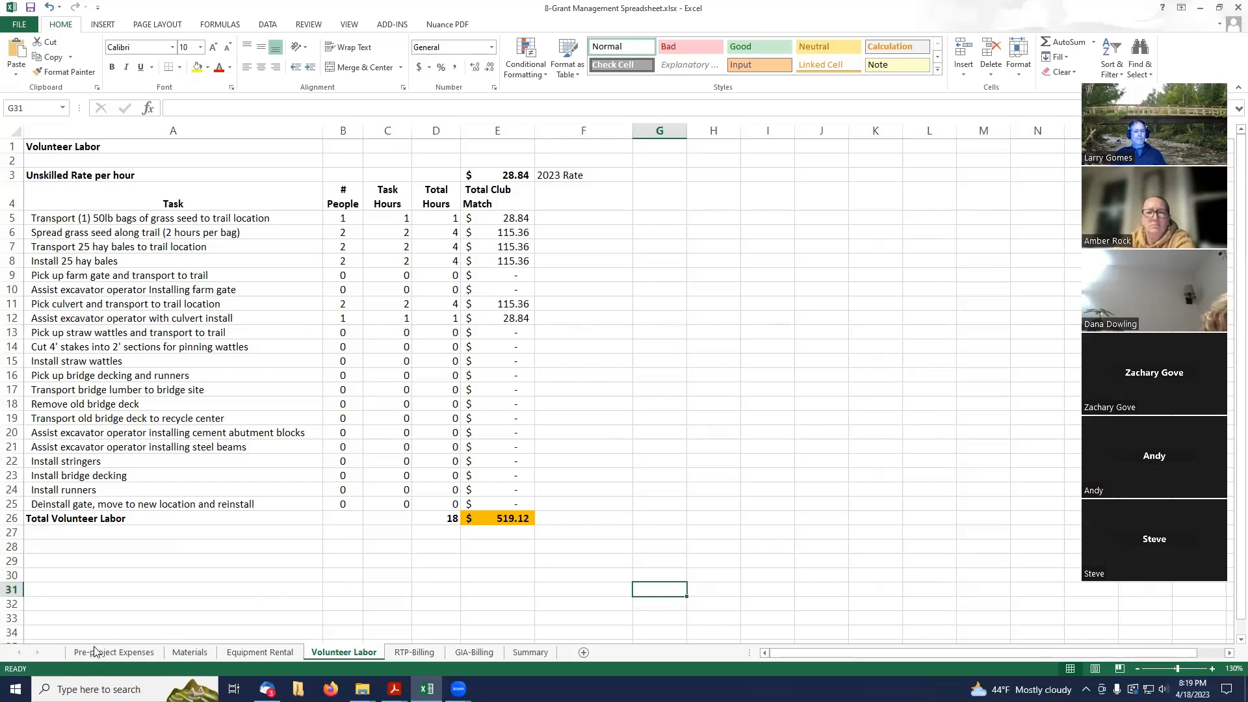
Go through the Equipment Rental sheet's items one by one from the brush cutter down to the tracked dump truck
{"action": "left_click", "coordinate": [266, 652]}
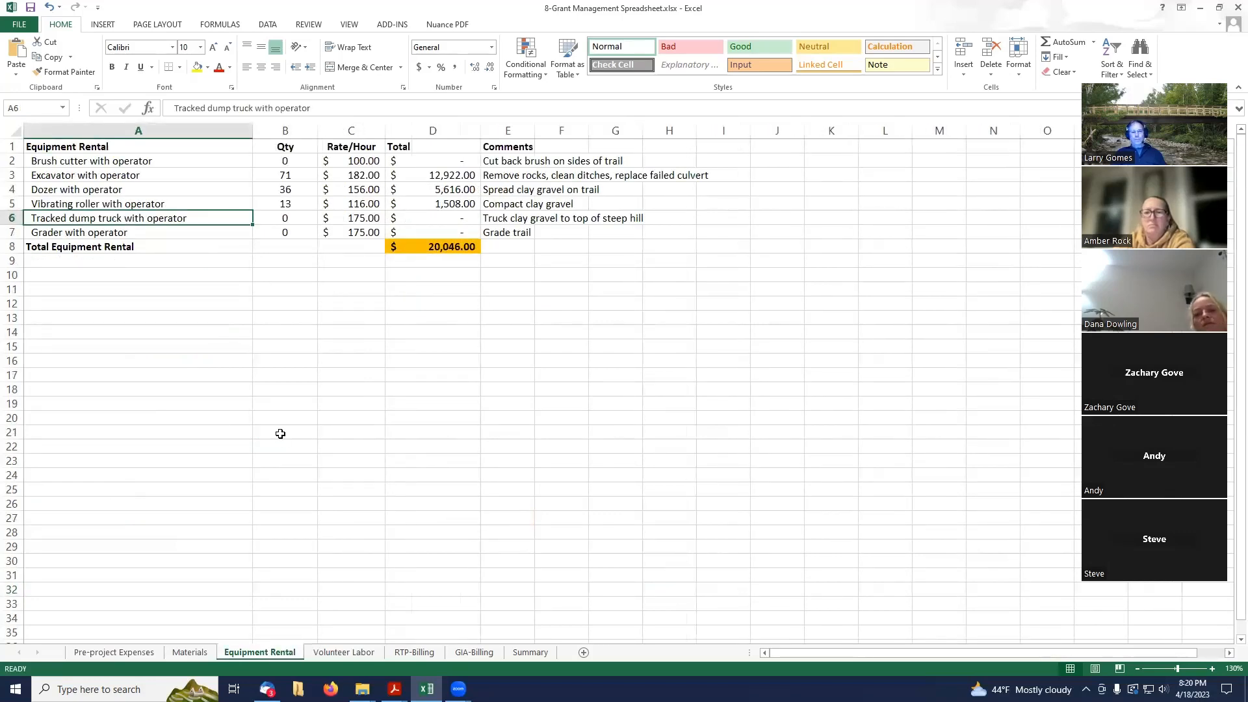
{"action": "left_click", "coordinate": [213, 161]}
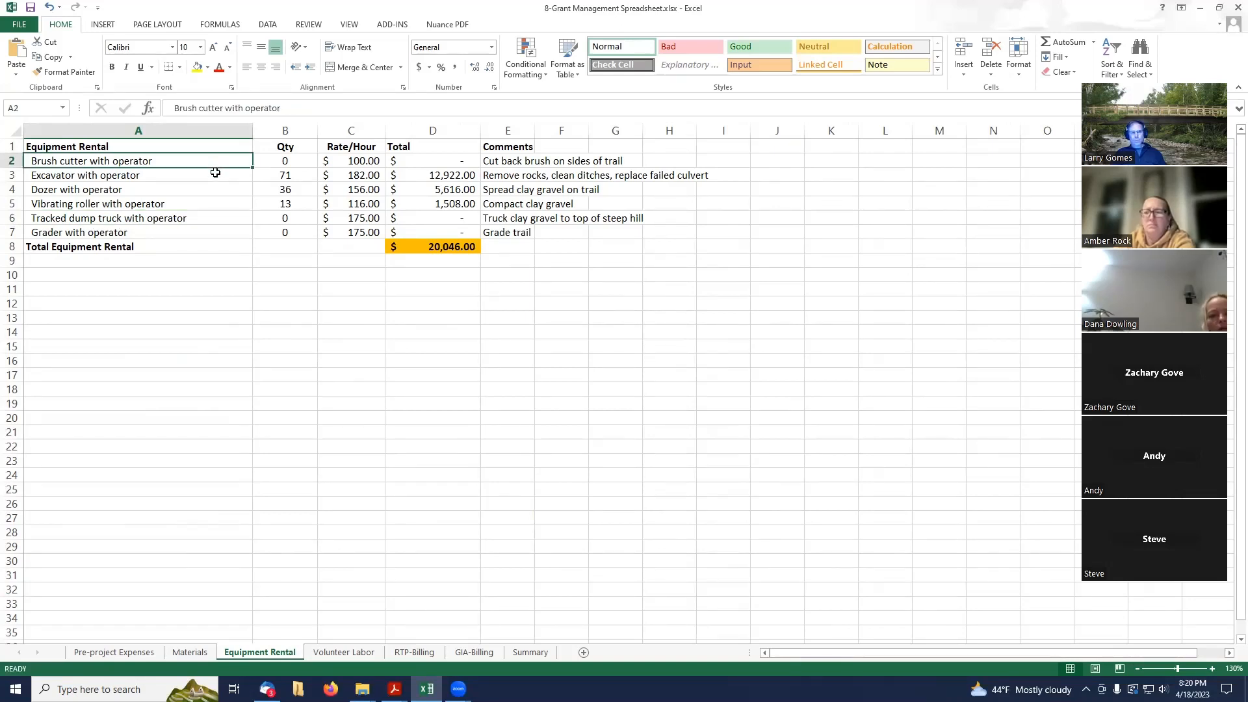
{"action": "left_click", "coordinate": [215, 174]}
{"action": "left_click", "coordinate": [212, 191]}
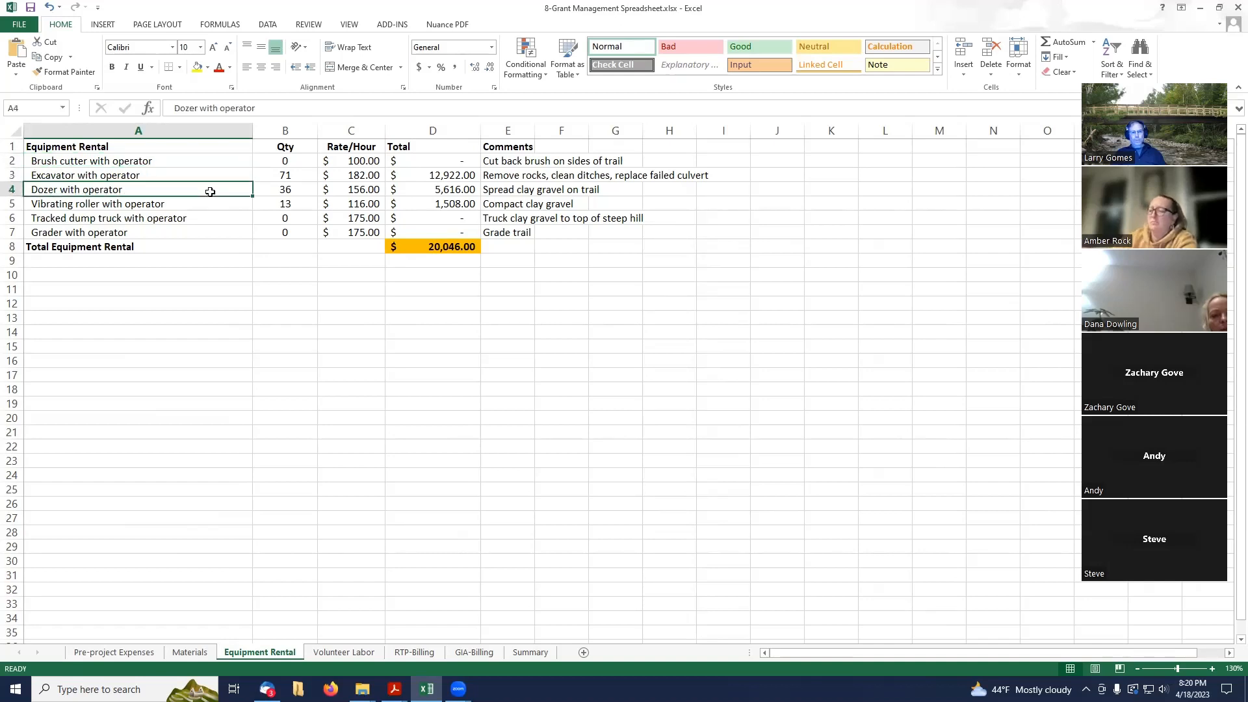
{"action": "left_click", "coordinate": [210, 202]}
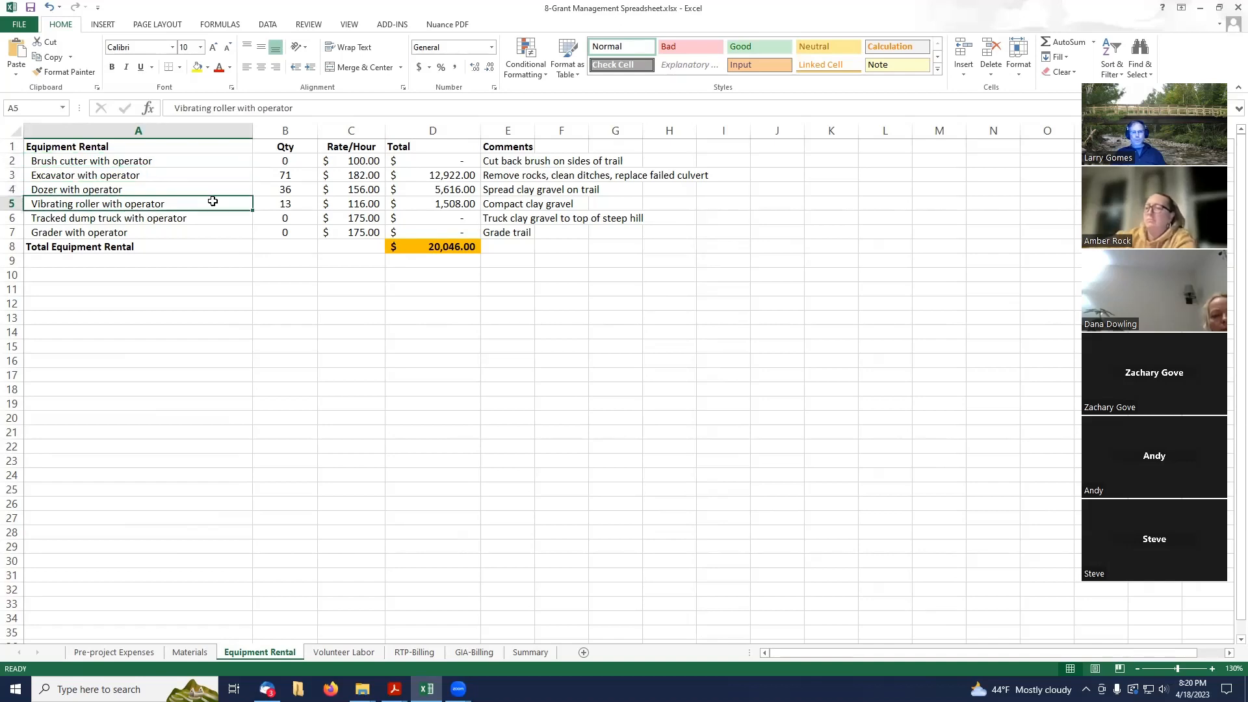
{"action": "left_click", "coordinate": [210, 218]}
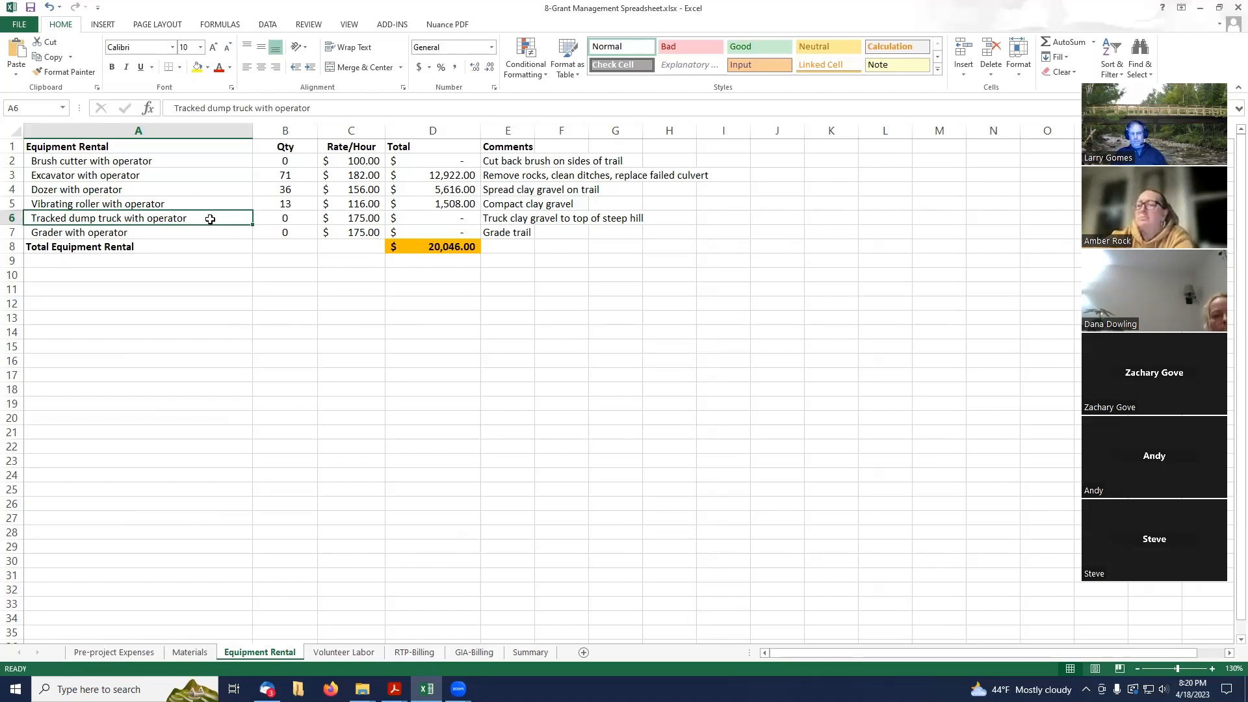
Go back up the equipment list from the vibrating roller to the brush cutter, ending on the excavator entry
{"action": "left_click", "coordinate": [214, 204]}
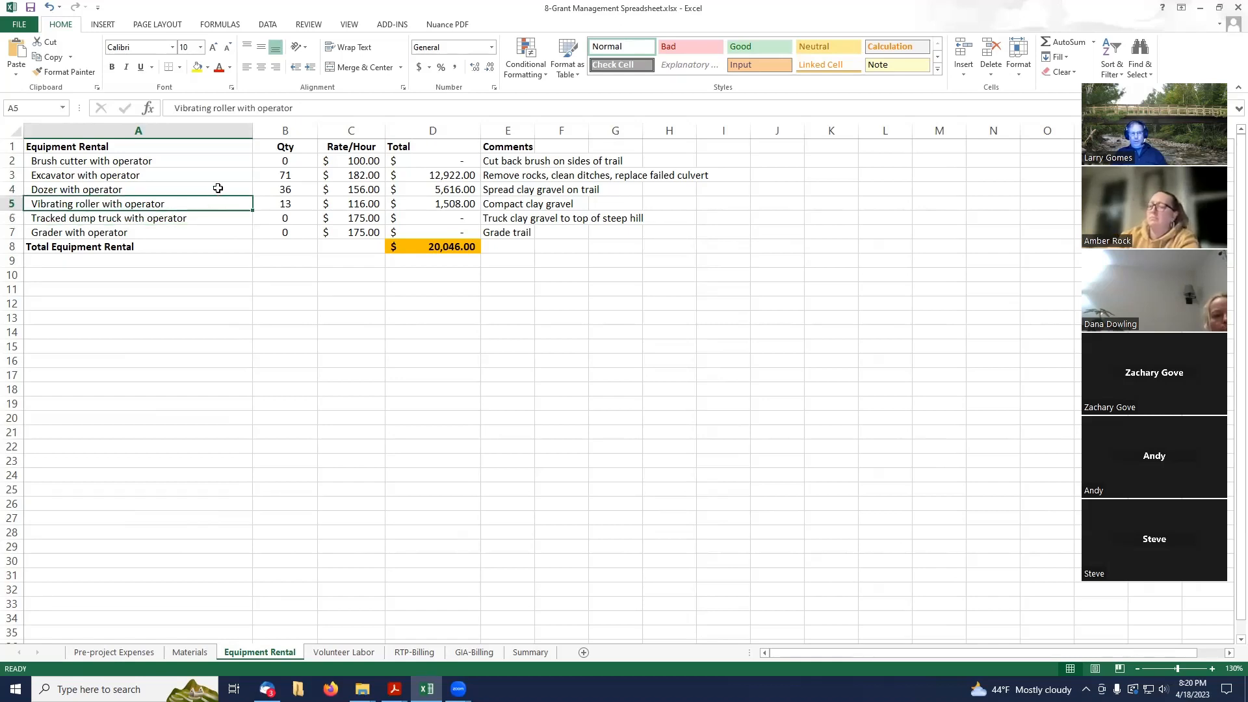
{"action": "left_click", "coordinate": [217, 189]}
{"action": "left_click", "coordinate": [219, 176]}
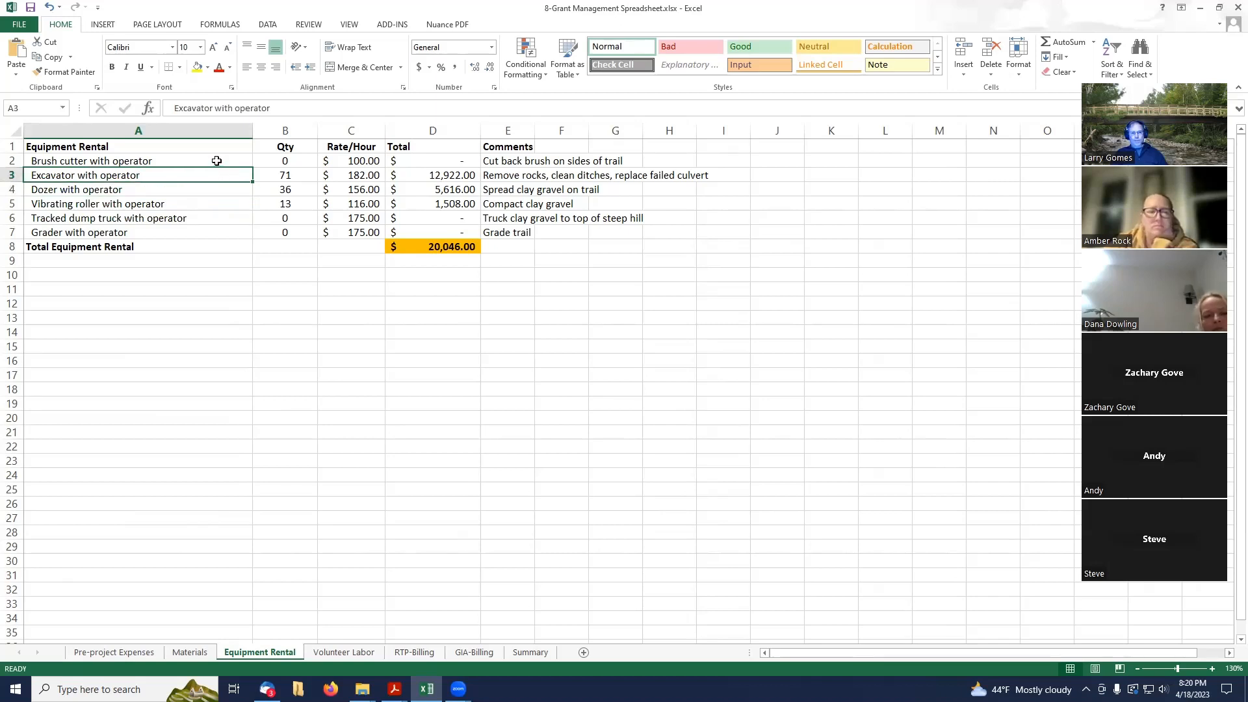
{"action": "left_click", "coordinate": [215, 161]}
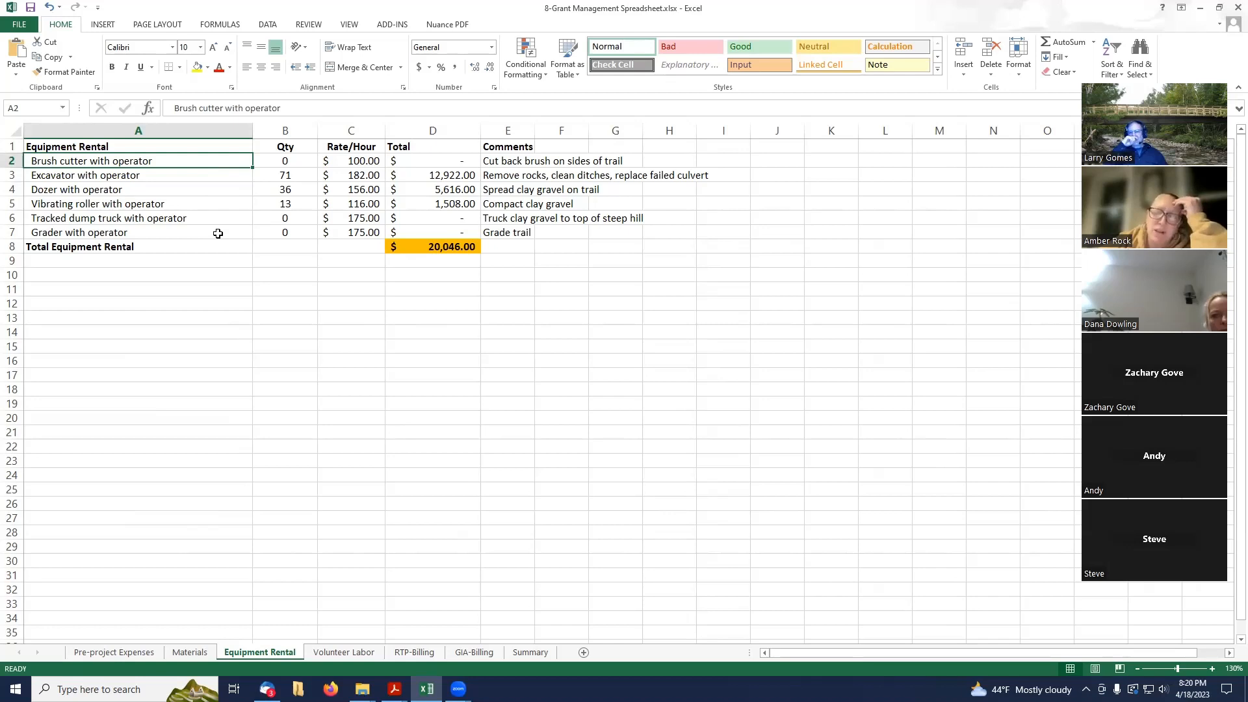
{"action": "left_click", "coordinate": [228, 175]}
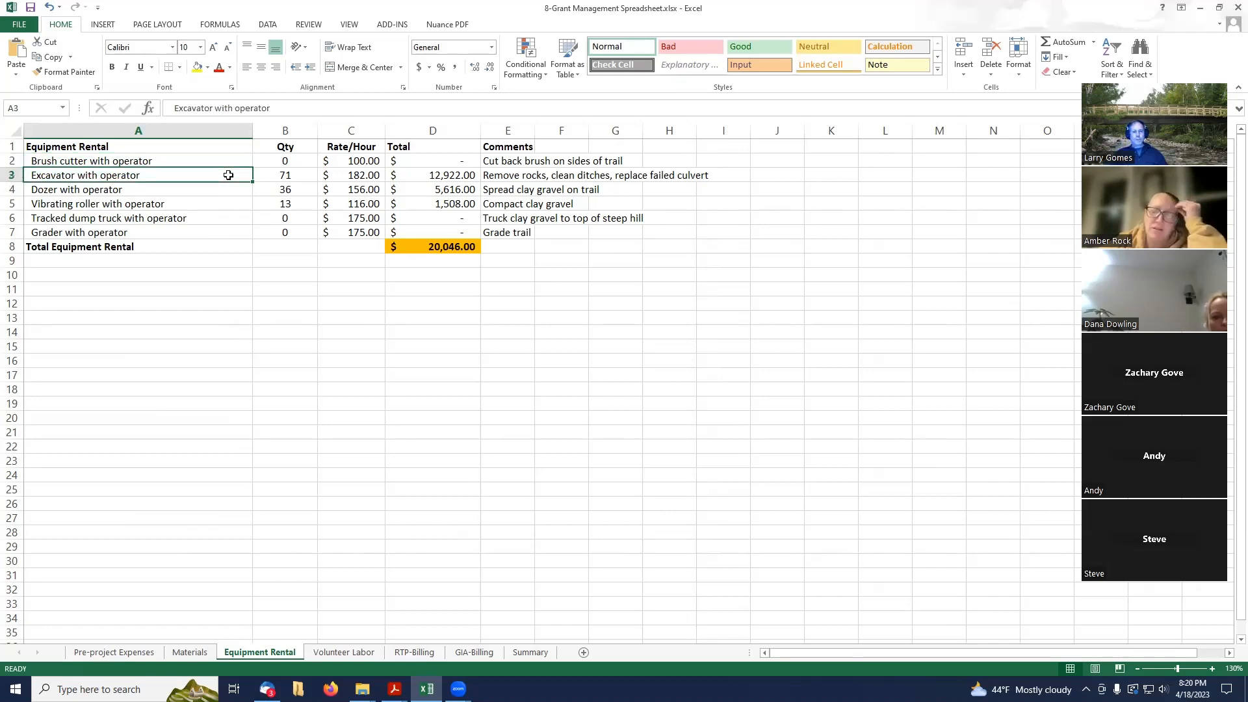